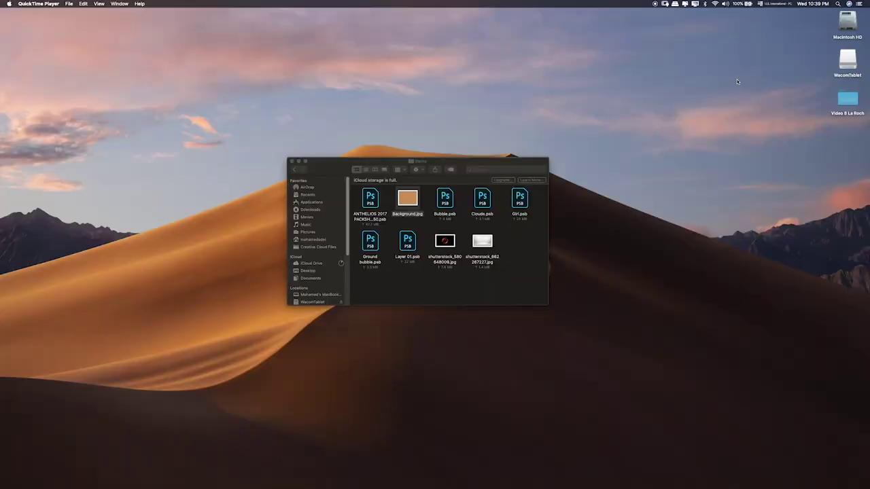
Leave Finder and bring Photoshop forward with the finished sunscreen ad composite showing.
left_click(458, 454)
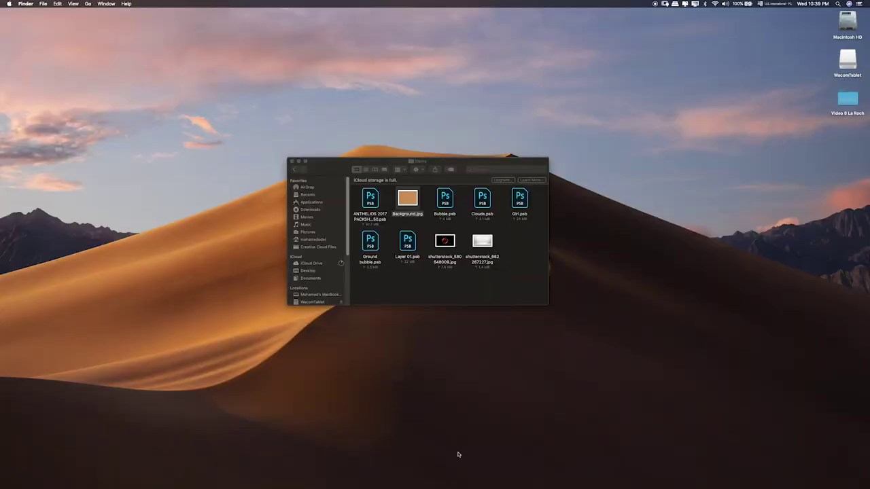
mouse_move(435, 487)
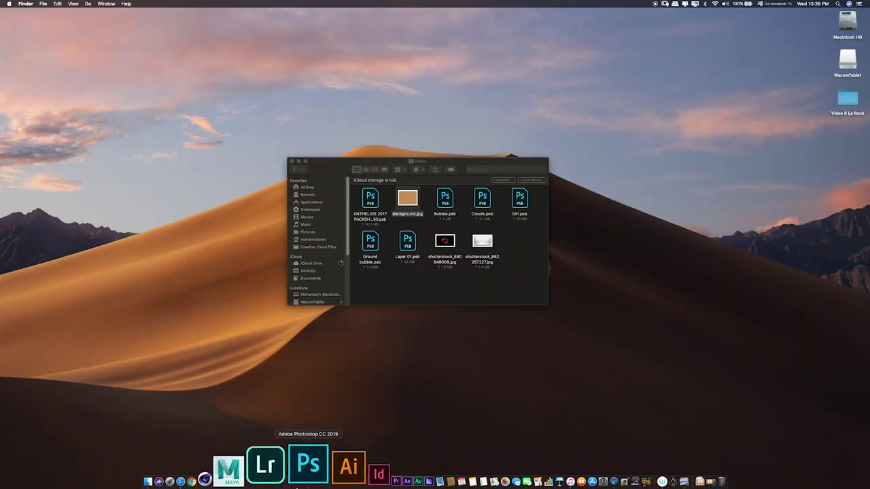
left_click(306, 466)
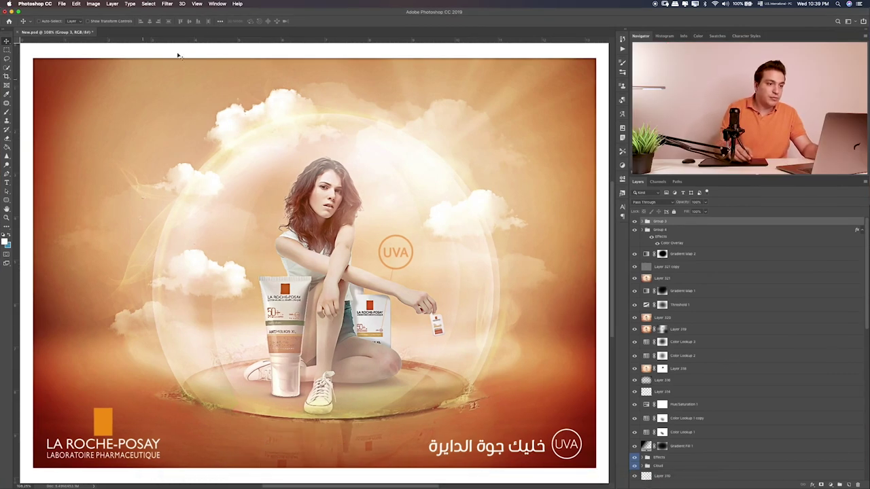
Make a blank 1600 × 1200 px, 300 ppi document named Sun Block.
left_click(8, 49)
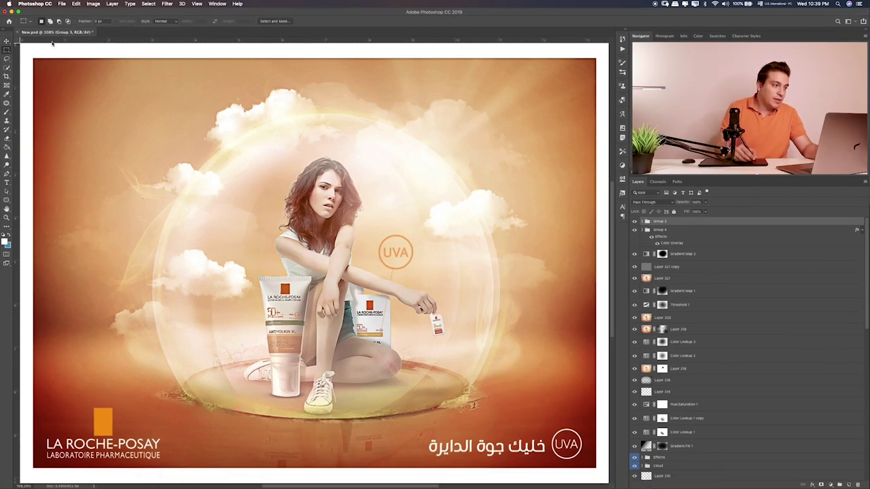
left_click(61, 4)
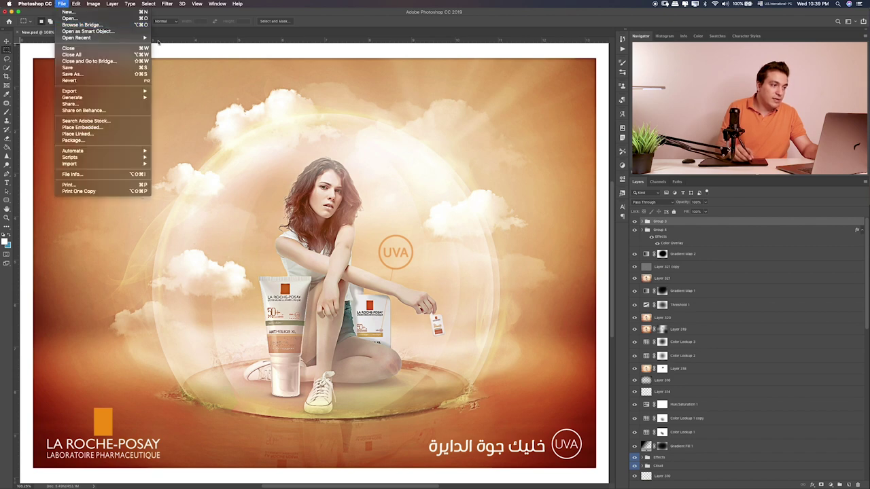
left_click(96, 13)
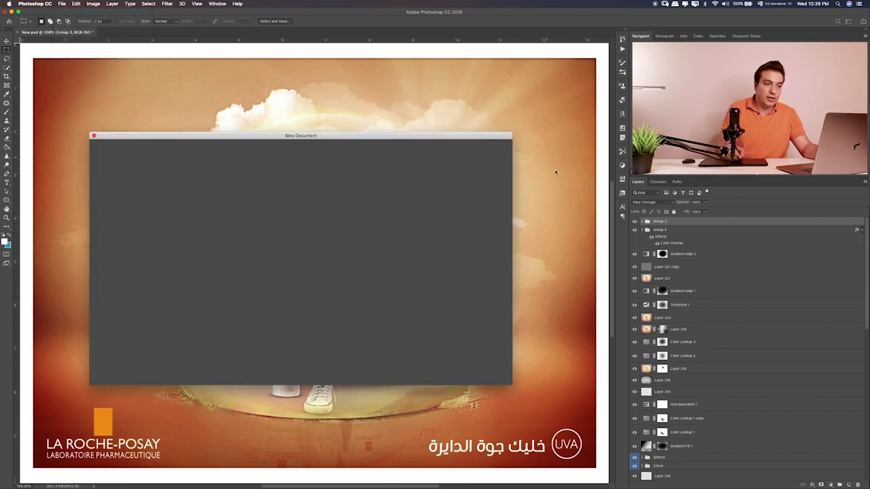
left_click_drag(414, 136, 489, 123)
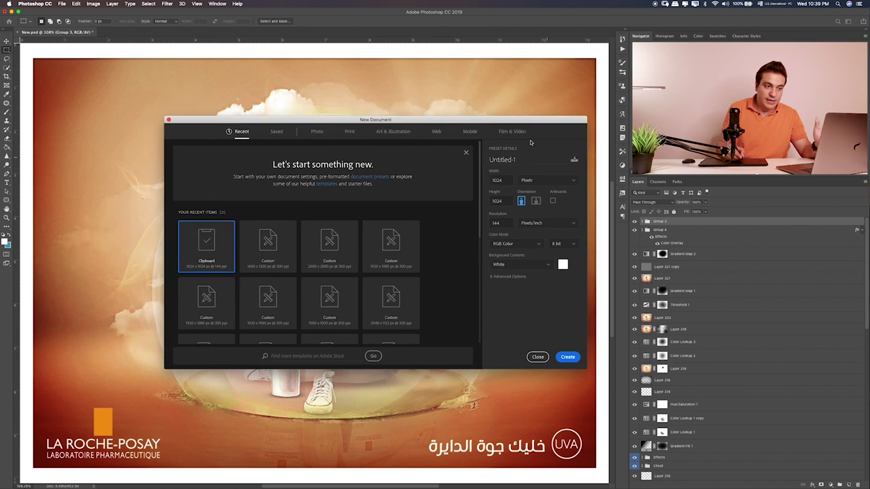
double_click(502, 180)
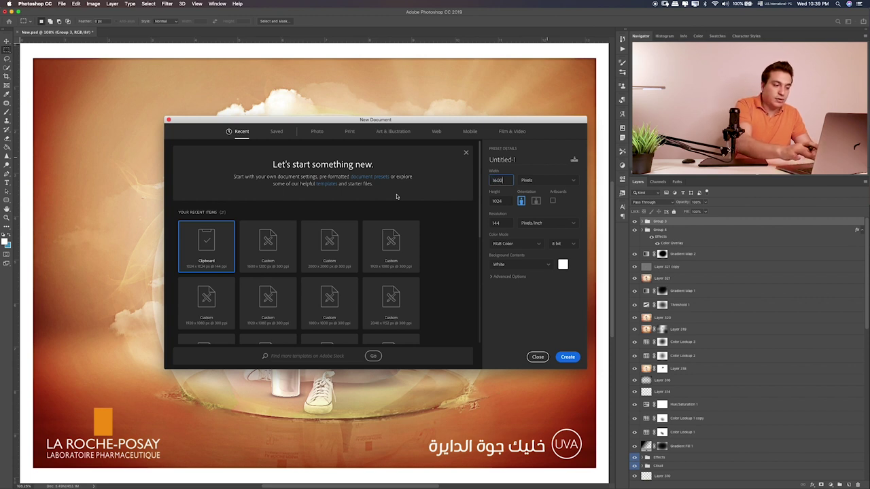
key("Tab")
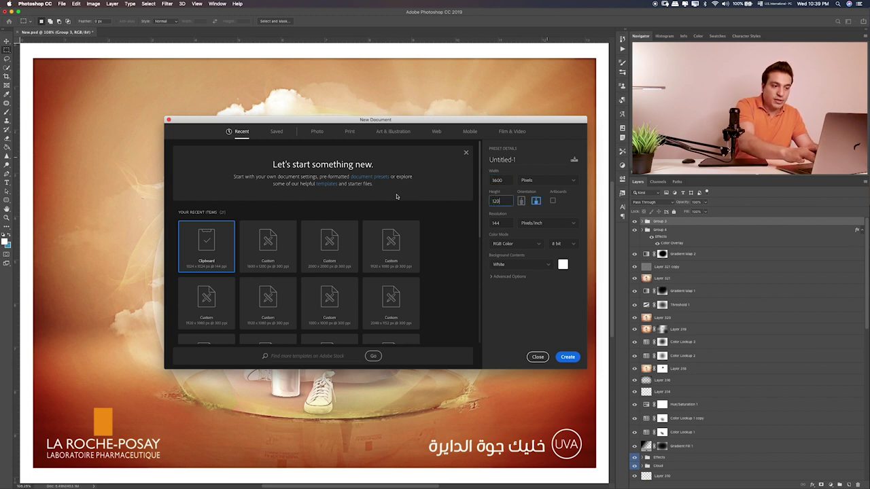
key("Tab")
key("Tab")
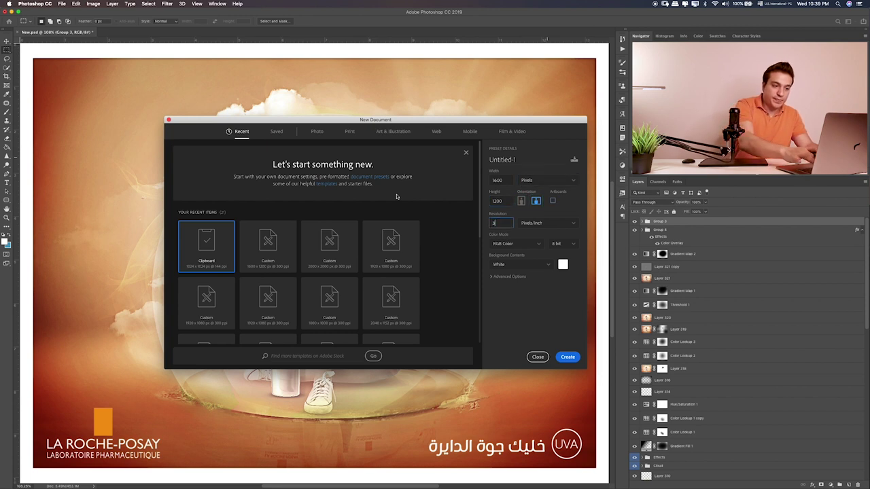
left_click(531, 159)
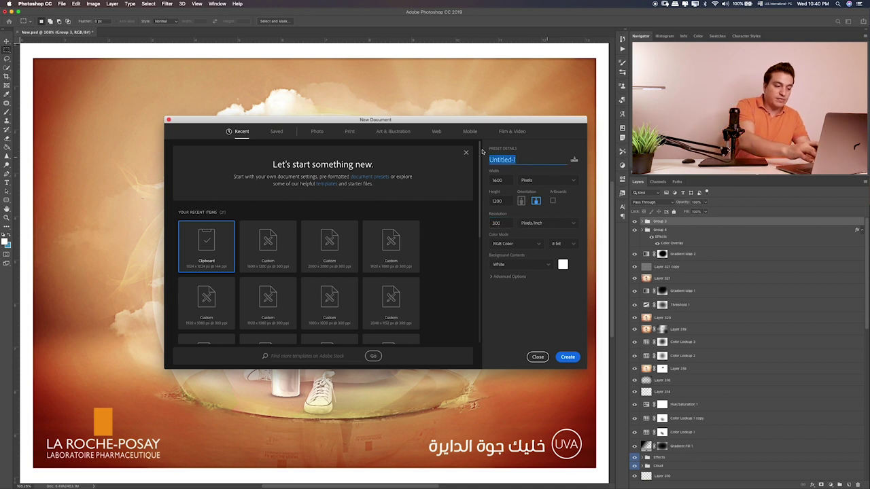
type("Sun Block")
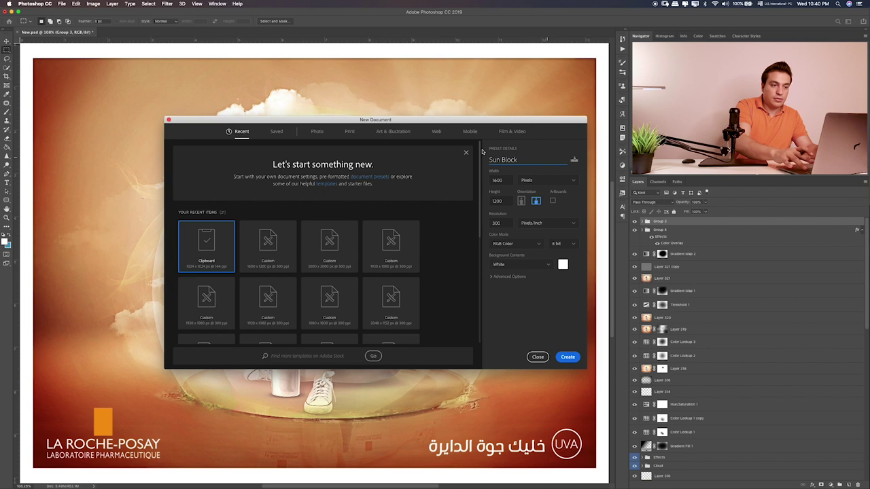
key("Return")
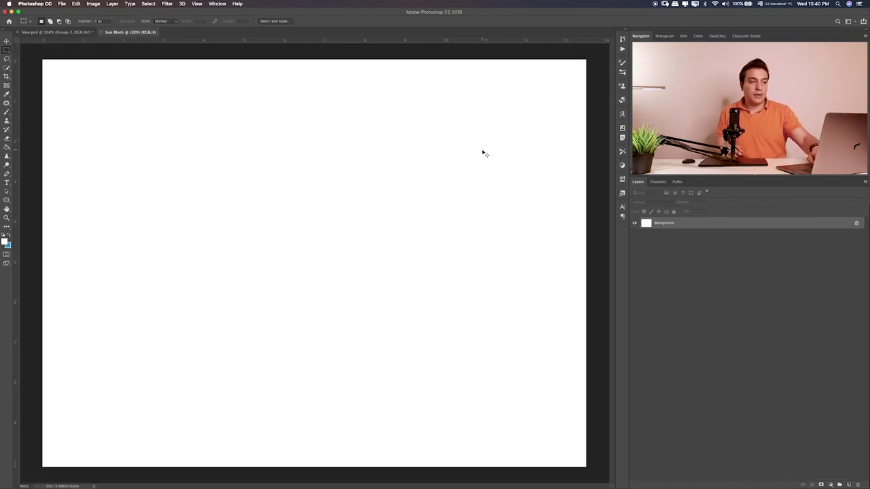
Fit the new canvas, glance over the Items folder, then return to the New.psd ad.
key("super+0")
key("super+Tab")
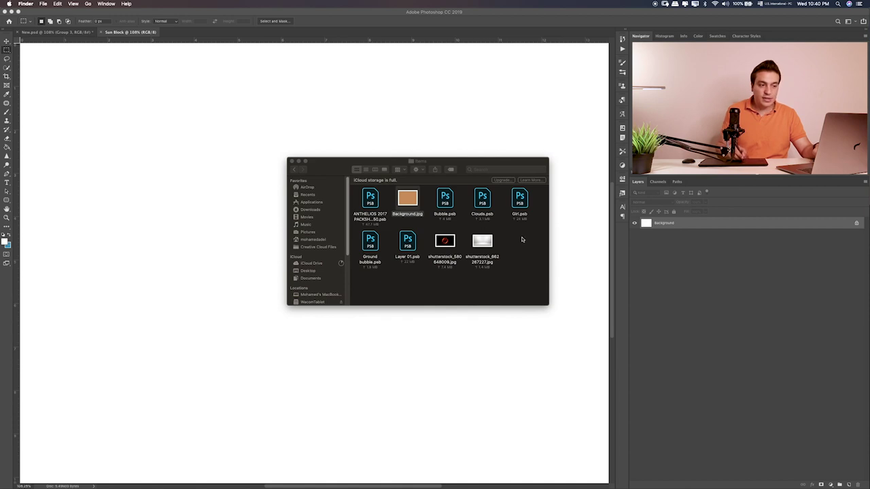
left_click(522, 239)
left_click_drag(466, 169, 484, 157)
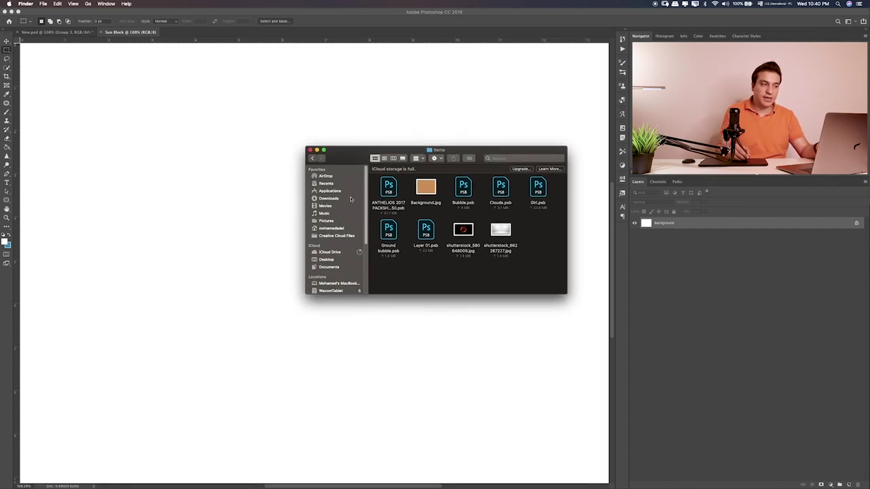
left_click(51, 33)
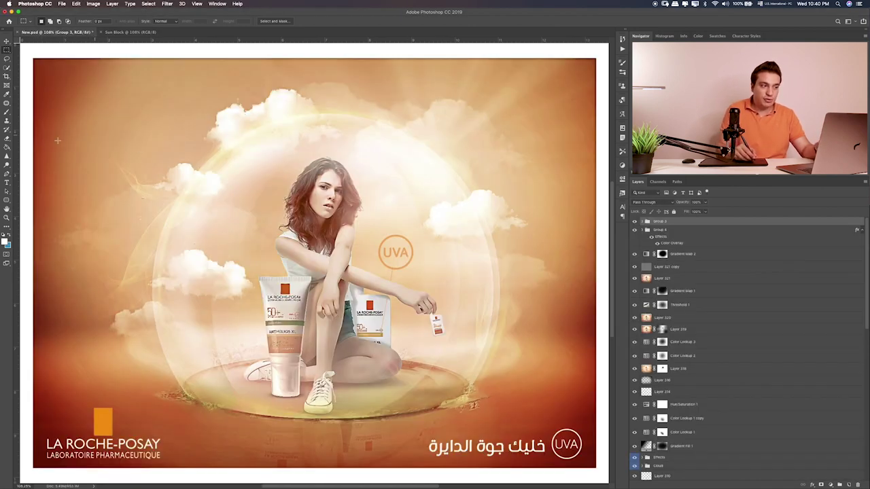
Sample the ad's orange backdrop with the Paint Bucket and fill the Sun Block canvas.
left_click(8, 147)
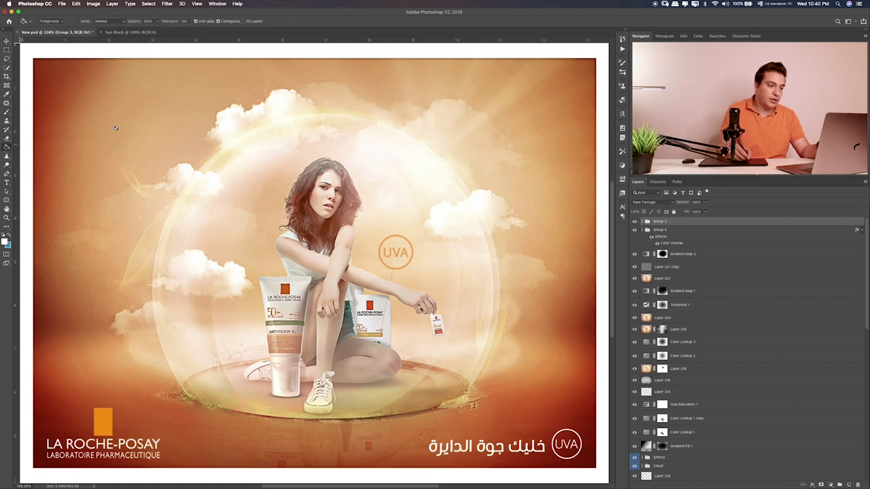
left_click(91, 85, "alt")
left_click_drag(91, 84, 102, 87)
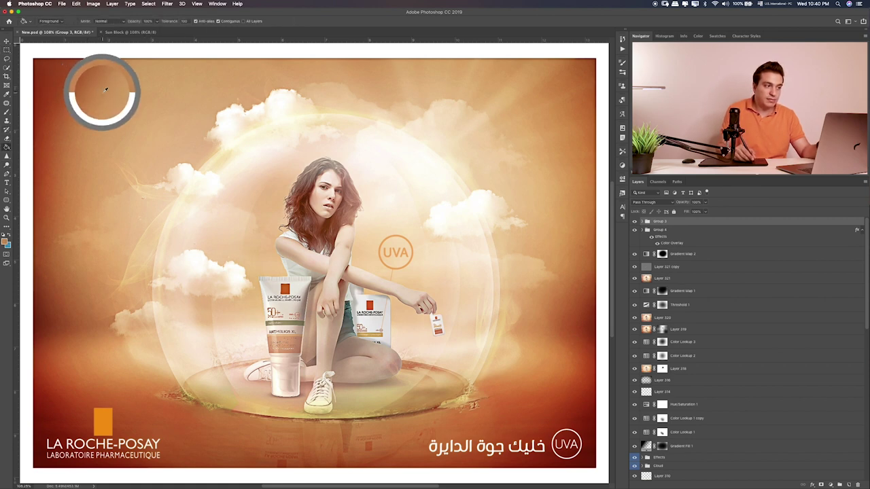
left_click(136, 32)
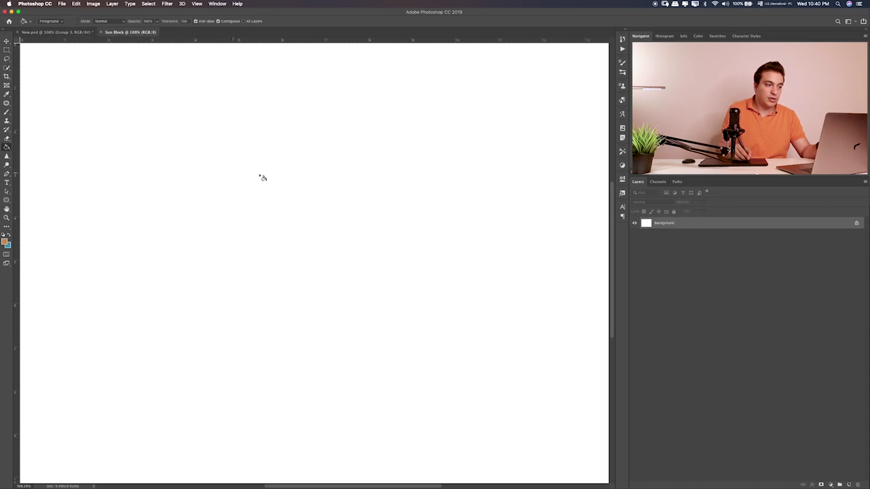
left_click(178, 223)
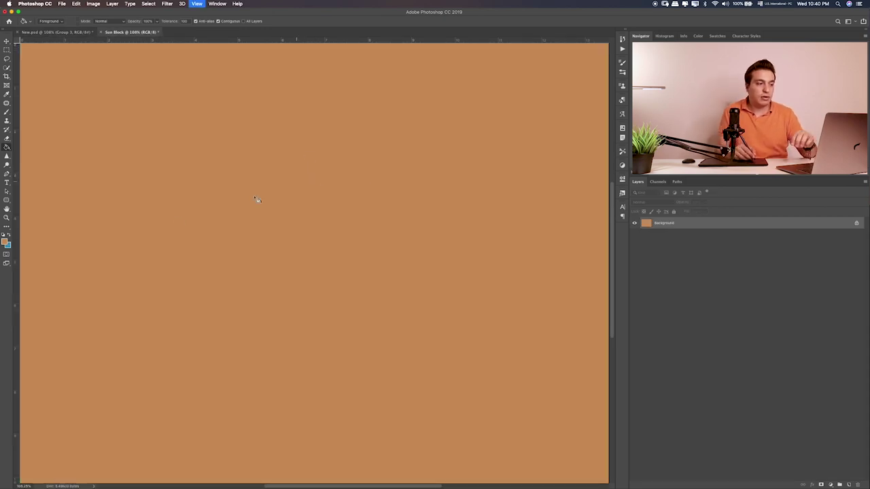
Refill the Sun Block canvas with a brighter, lighter orange foreground colour.
left_click(5, 242)
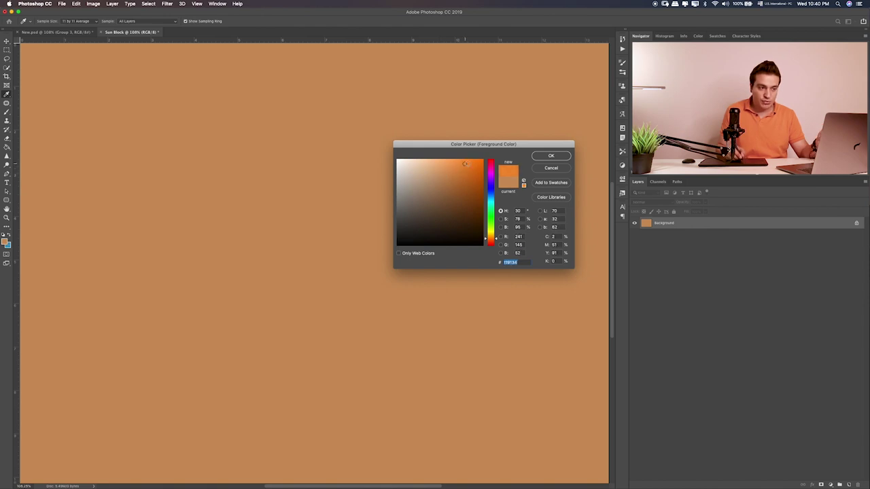
left_click(560, 157)
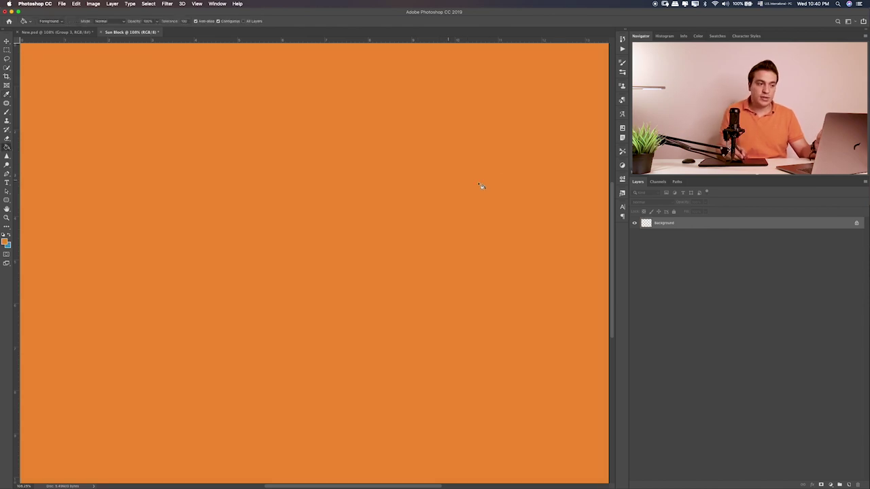
key("super+1")
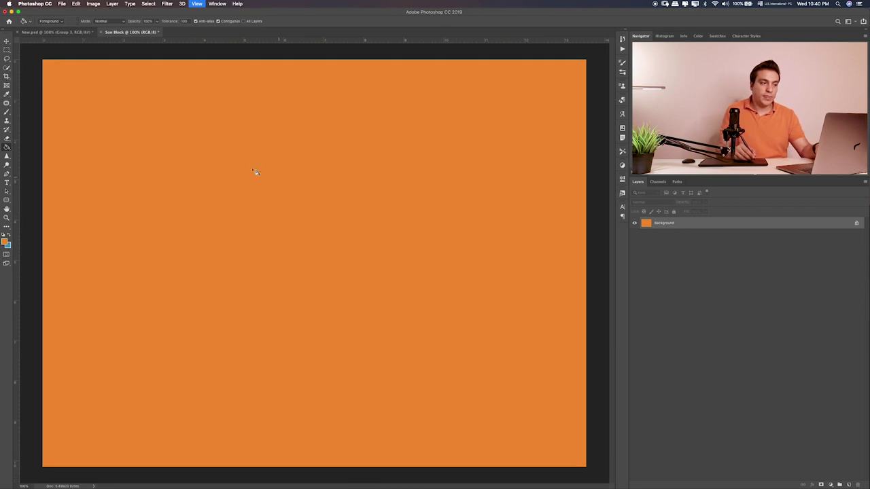
left_click(5, 242)
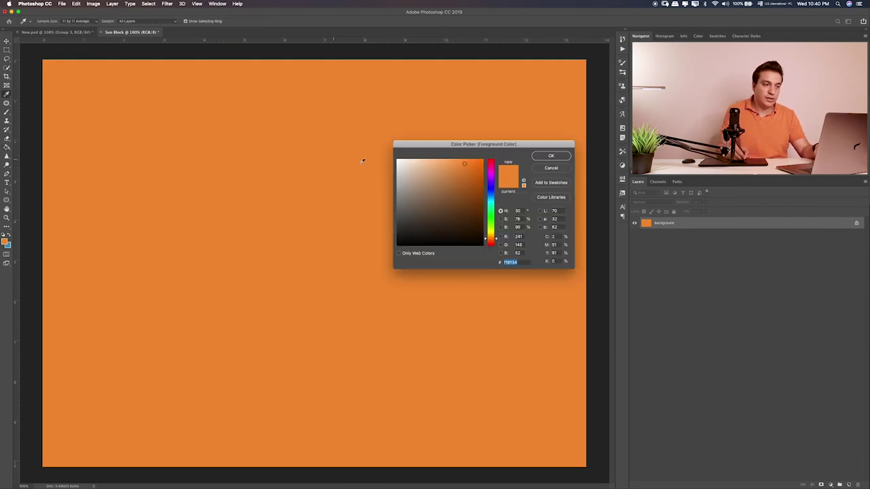
left_click(549, 157)
left_click(430, 169)
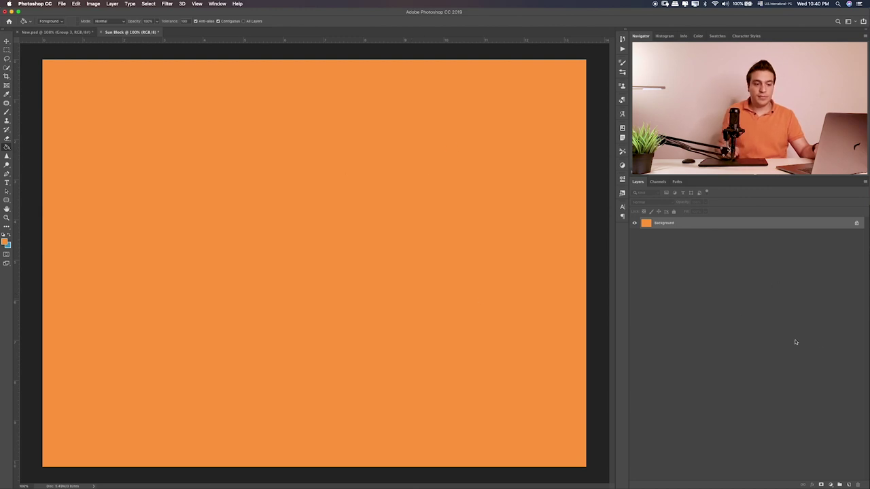
Paint a soft light-orange spot near the centre on a new Layer 1.
left_click(848, 485)
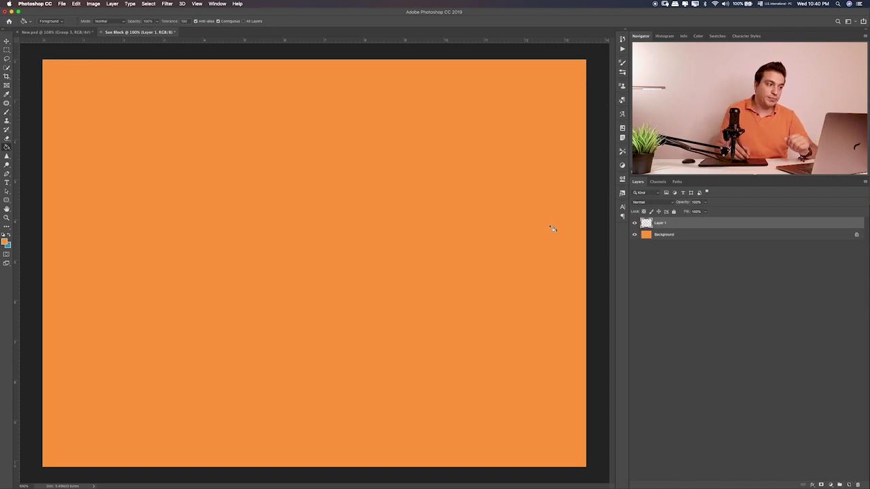
left_click(7, 113)
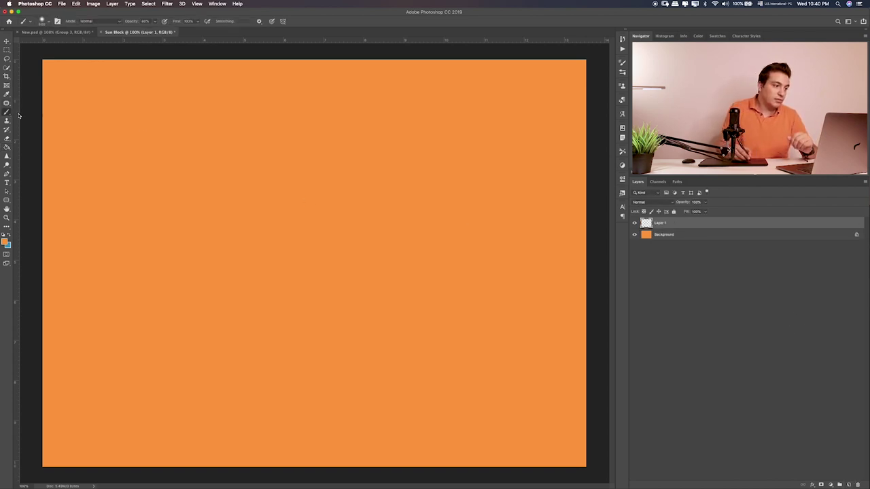
left_click(5, 241)
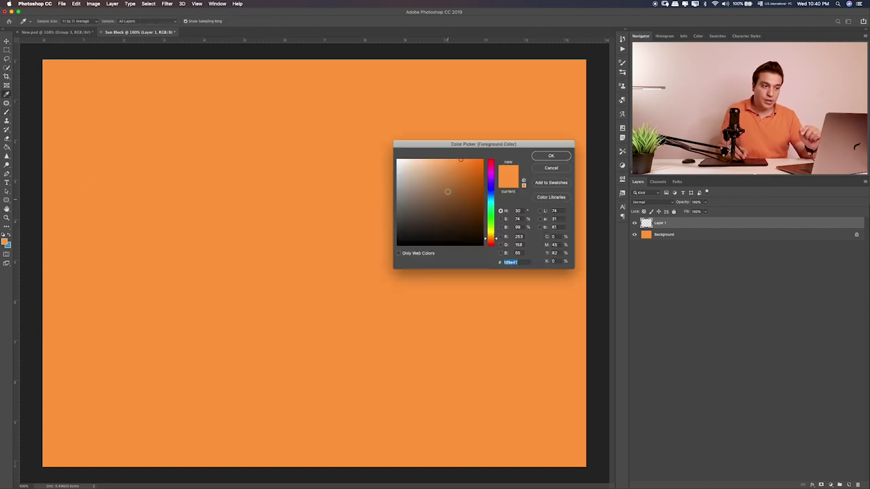
left_click(447, 156)
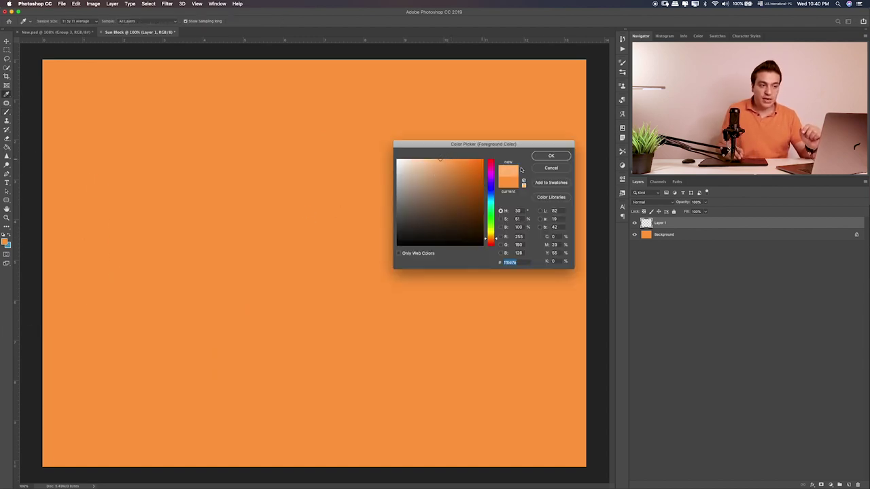
left_click(552, 157)
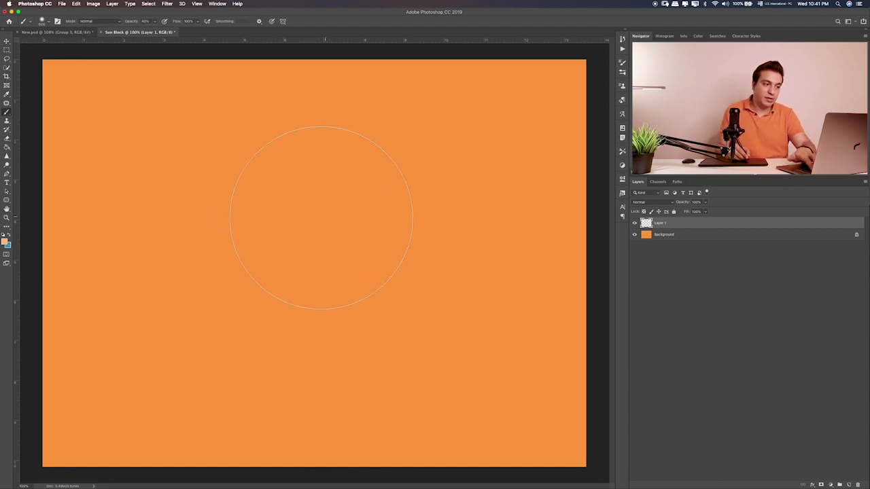
left_click(316, 228)
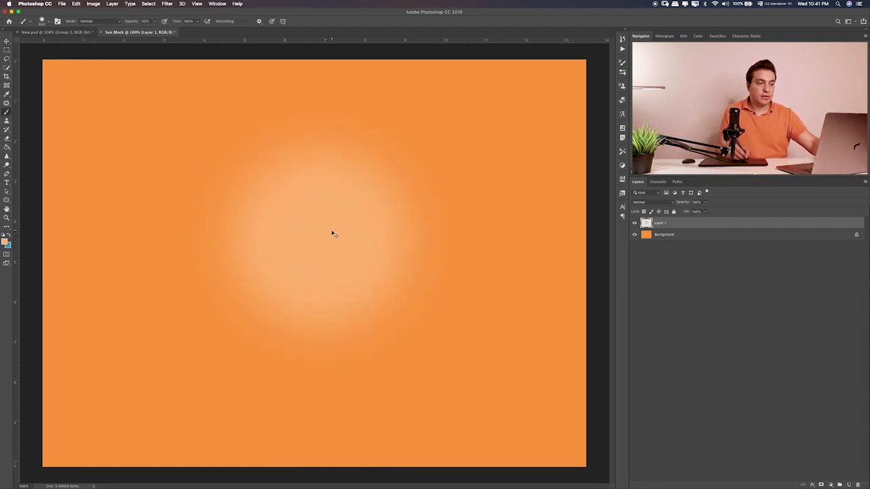
Scale the spot up past the canvas edges and move it upward.
key("ctrl+t")
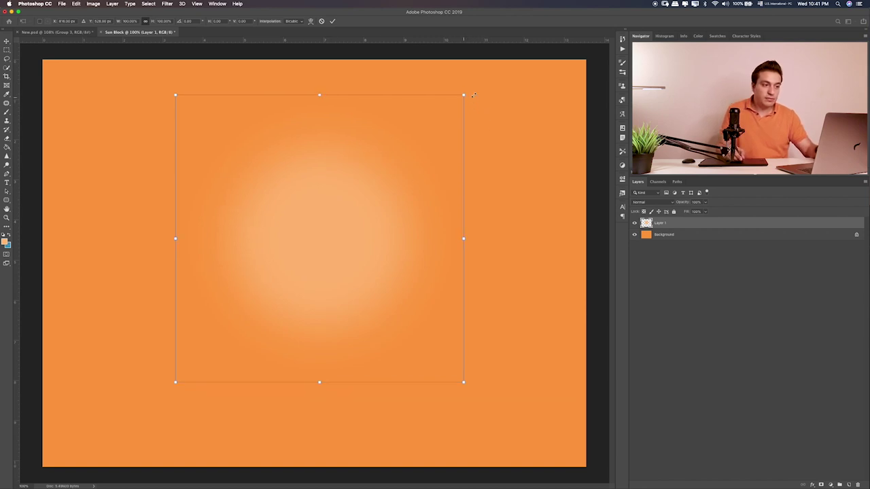
left_click_drag(463, 95, 580, 169)
left_click_drag(553, 236, 588, 235)
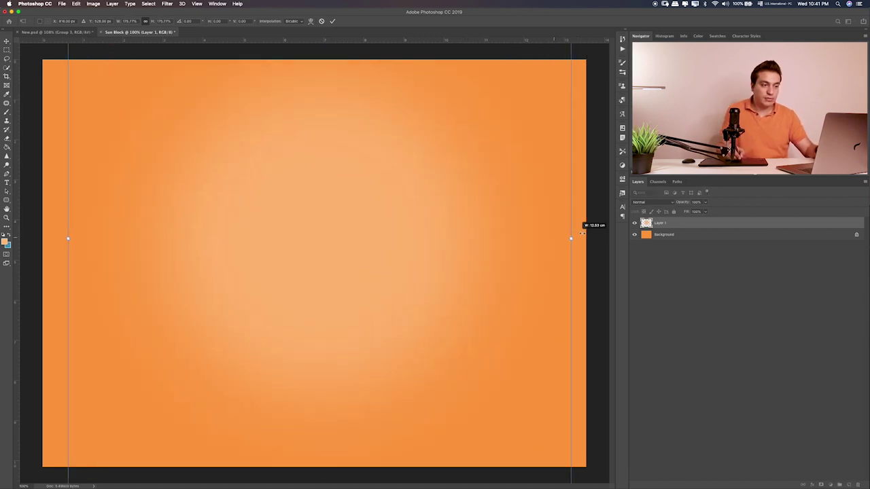
left_click_drag(505, 247, 501, 187)
key("Return")
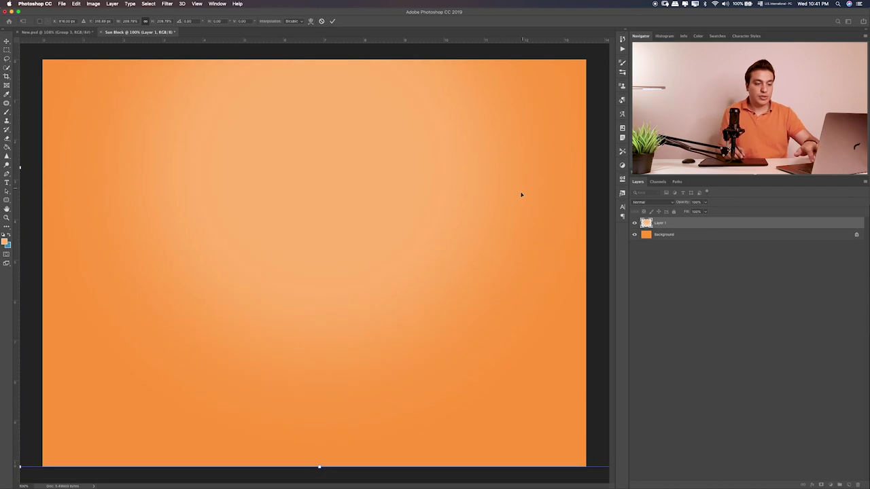
Set Layer 1 to Soft Light, deselect, and nudge the glow into position.
key("b")
left_click(657, 202)
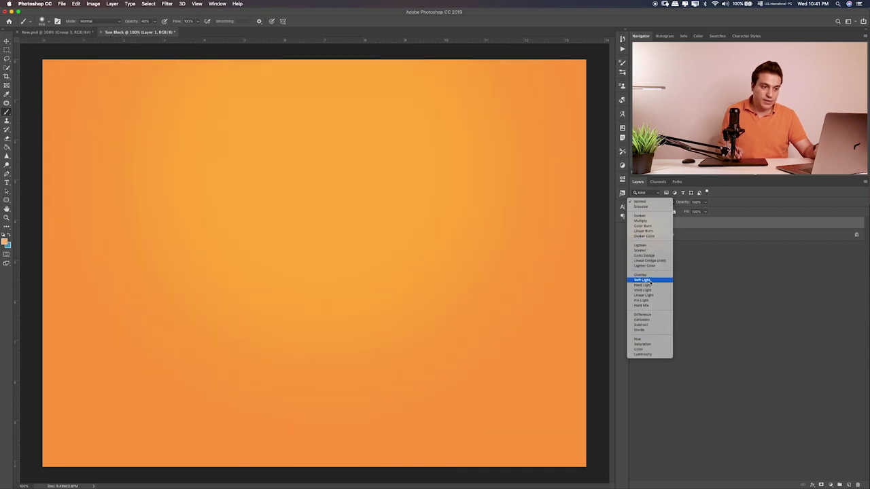
left_click(651, 281)
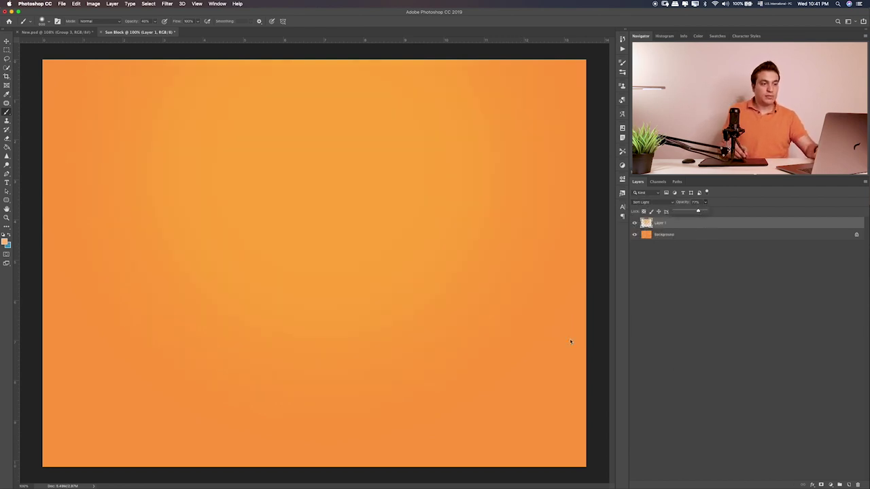
key("ctrl+d")
key("v")
mouse_move(392, 237)
left_mouse_down()
mouse_move(479, 246)
mouse_move(399, 249)
left_mouse_up()
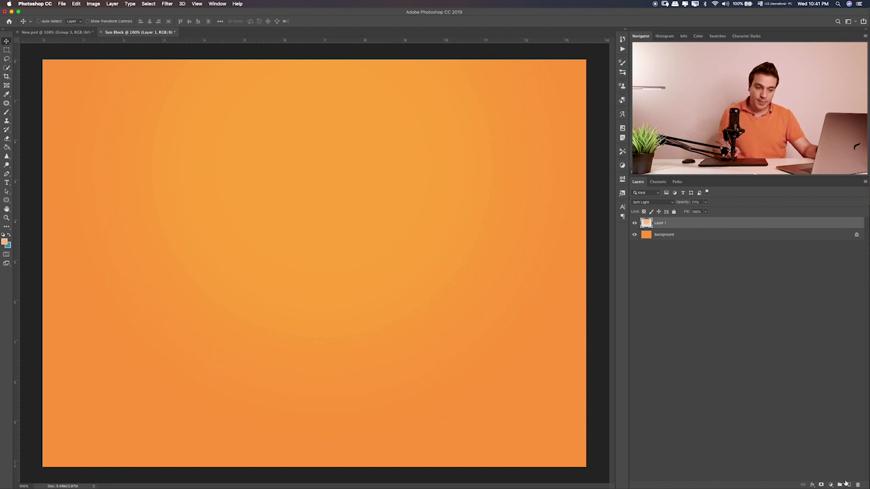
Paint a pale peach glow at the canvas centre on a new Layer 2.
left_click(847, 483)
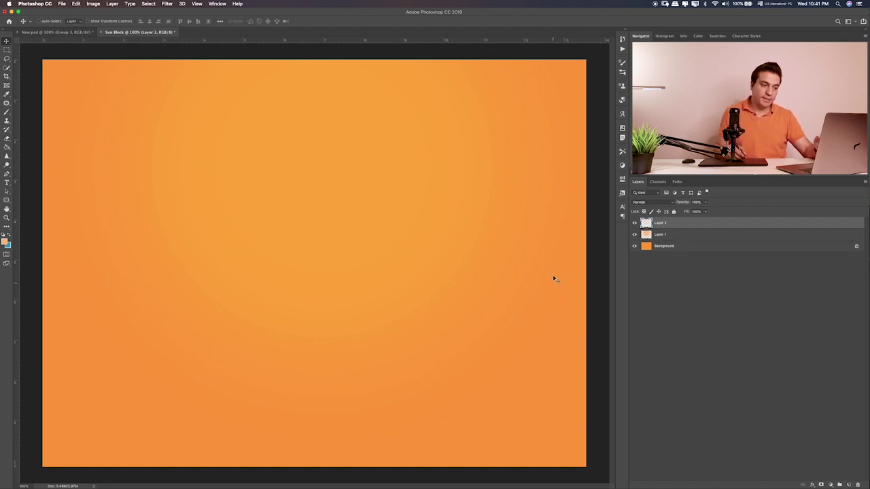
key("b")
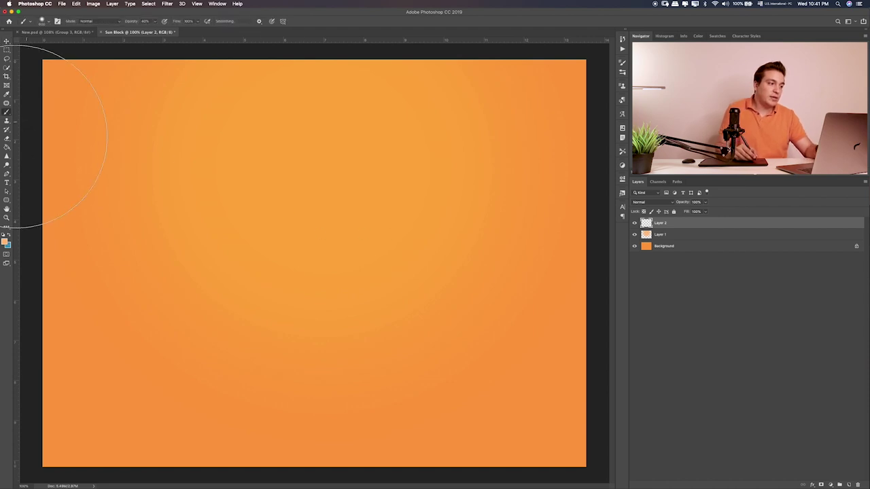
left_click(4, 242)
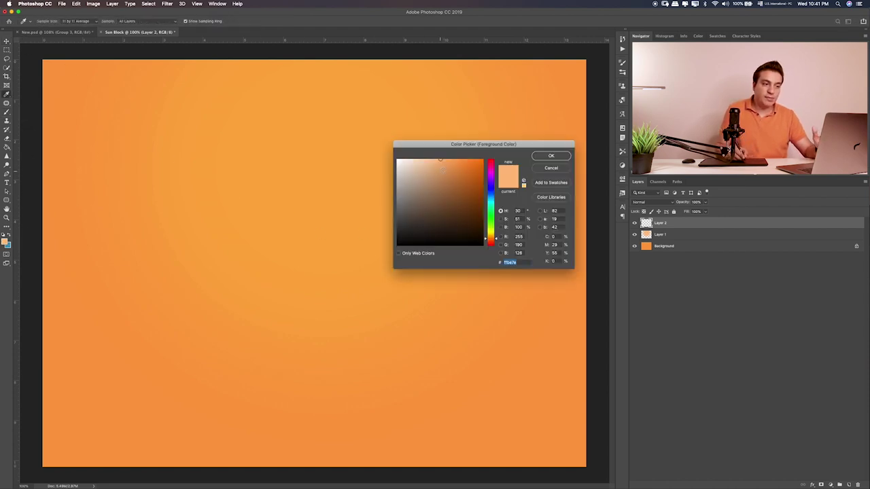
left_click_drag(432, 163, 420, 151)
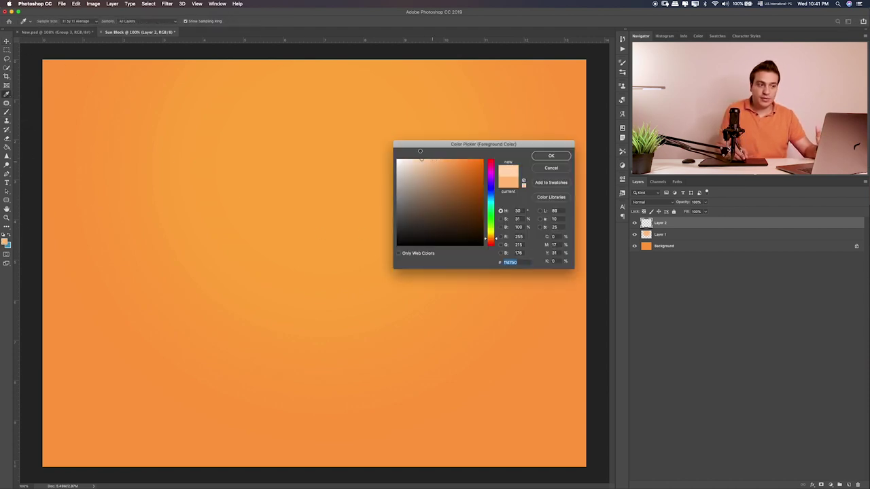
left_click(551, 156)
left_click(332, 218)
left_click(333, 219)
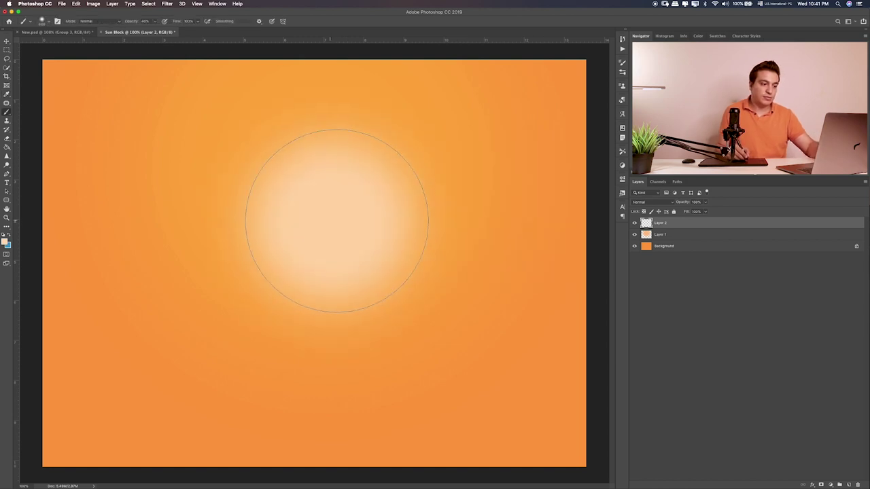
Scale the peach glow up to fill the canvas and raise it toward the top.
key("ctrl+t")
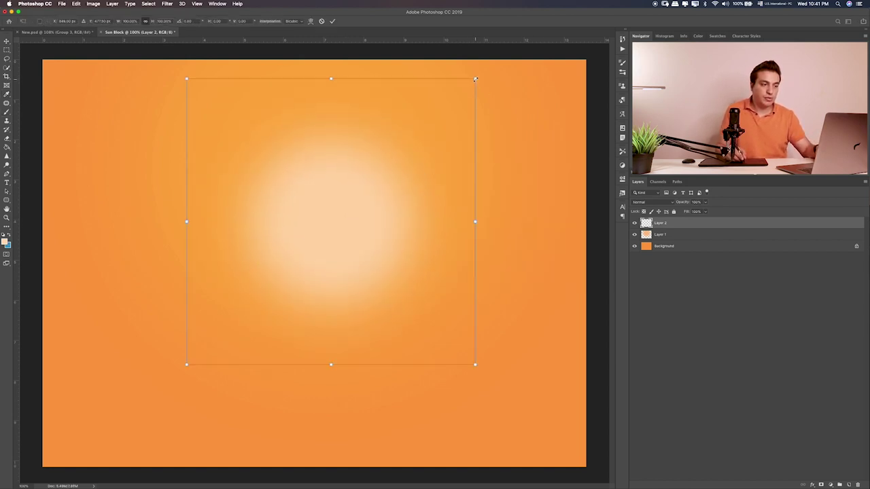
left_click_drag(475, 79, 537, 20)
left_click_drag(537, 219, 699, 210)
left_click_drag(401, 252, 405, 162)
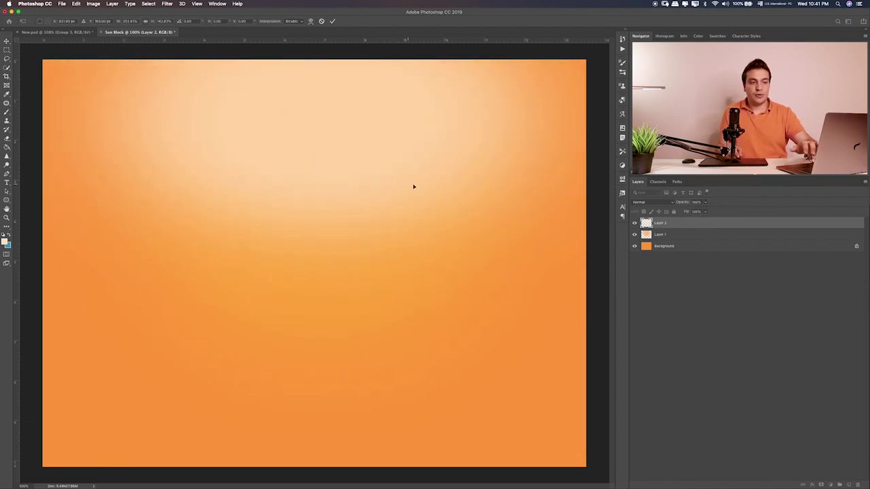
key("Return")
key("b")
left_click(659, 203)
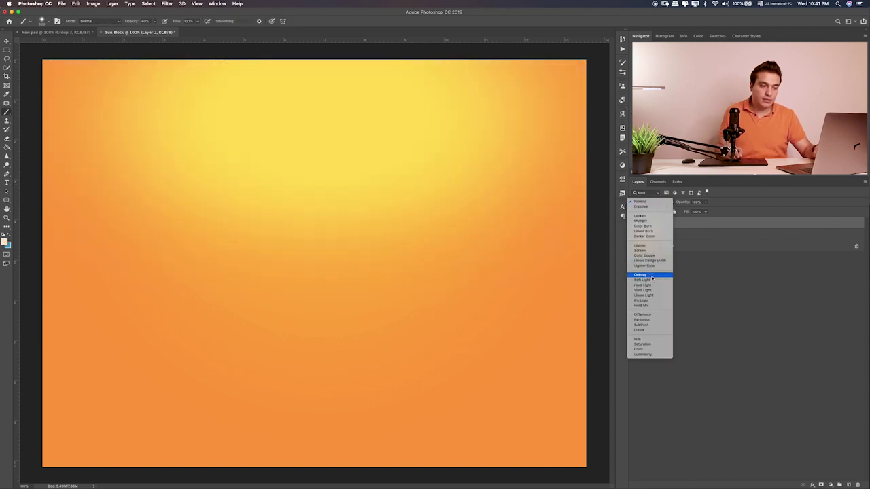
Set Layer 2 to Soft Light, shift it down, and apply a 156-pixel Gaussian Blur.
left_click(651, 280)
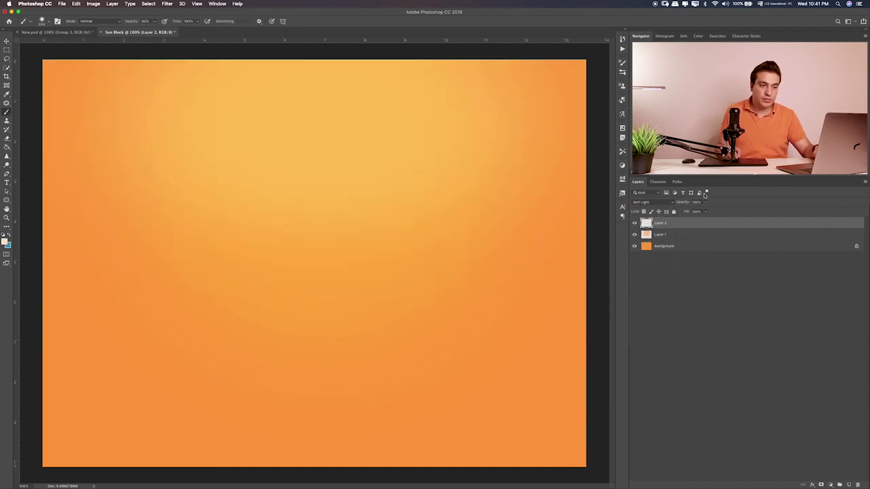
key("v")
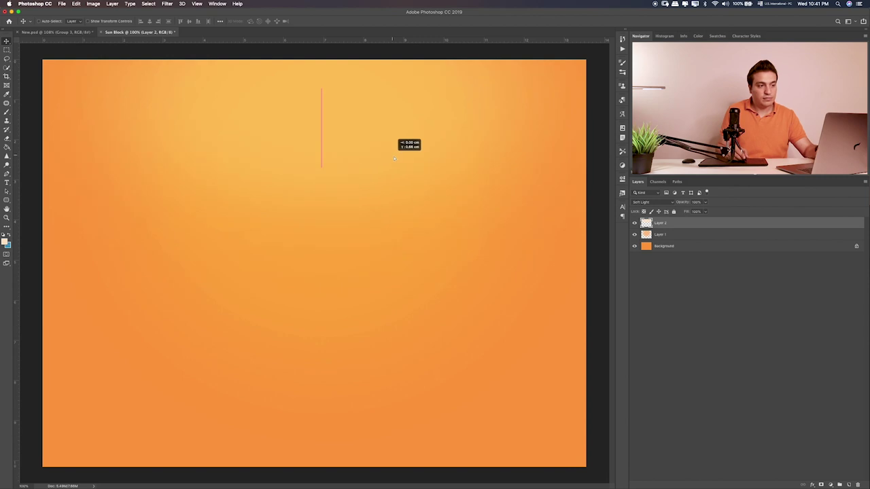
left_click_drag(401, 163, 407, 200)
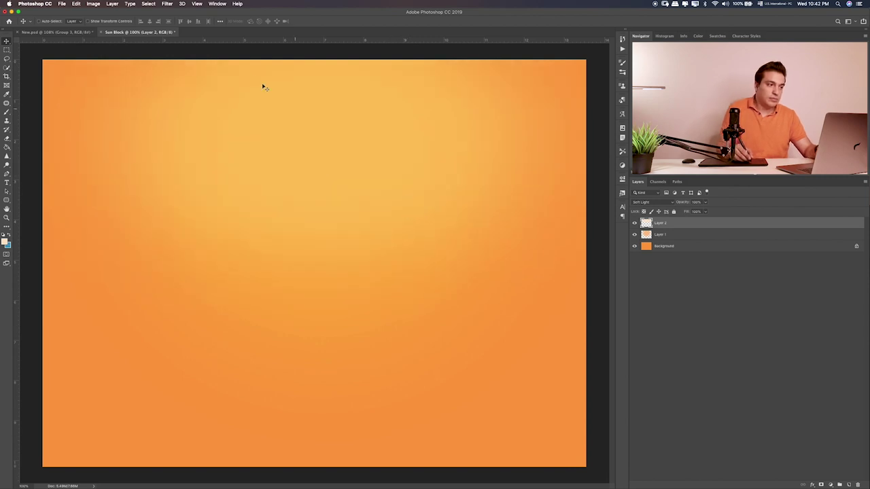
key("super+Tab")
key("super+Tab")
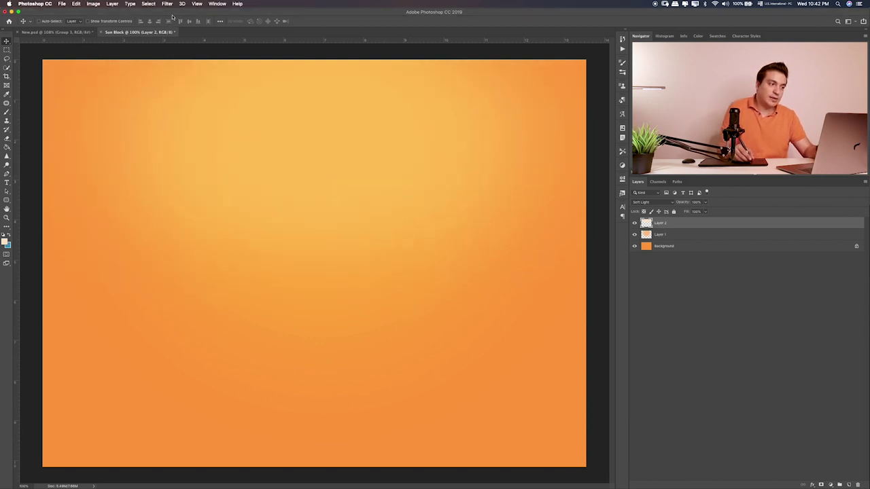
left_click(167, 4)
mouse_move(171, 84)
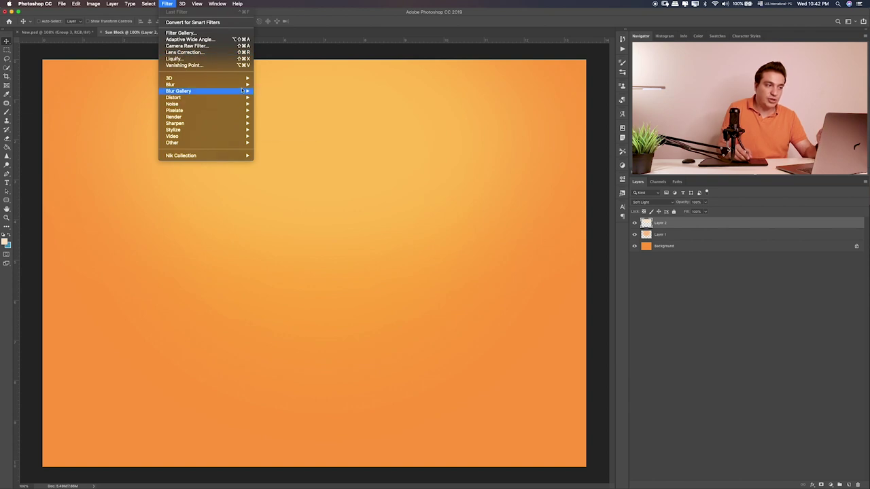
left_click(291, 112)
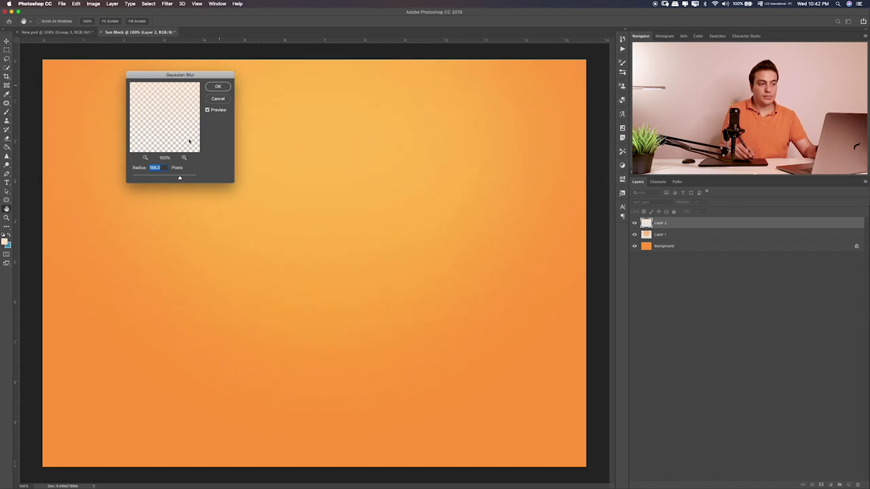
key("Return")
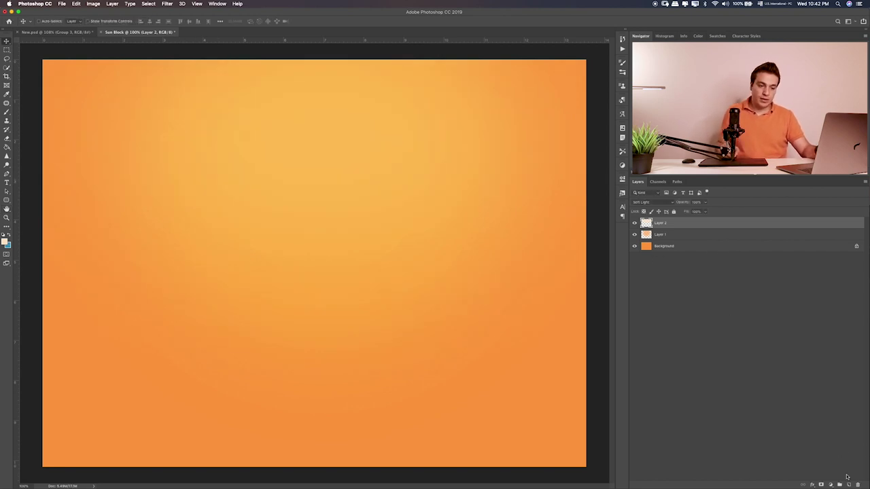
Paint a soft near-white glow near the centre on a new Layer 3.
left_click(847, 484)
key("b")
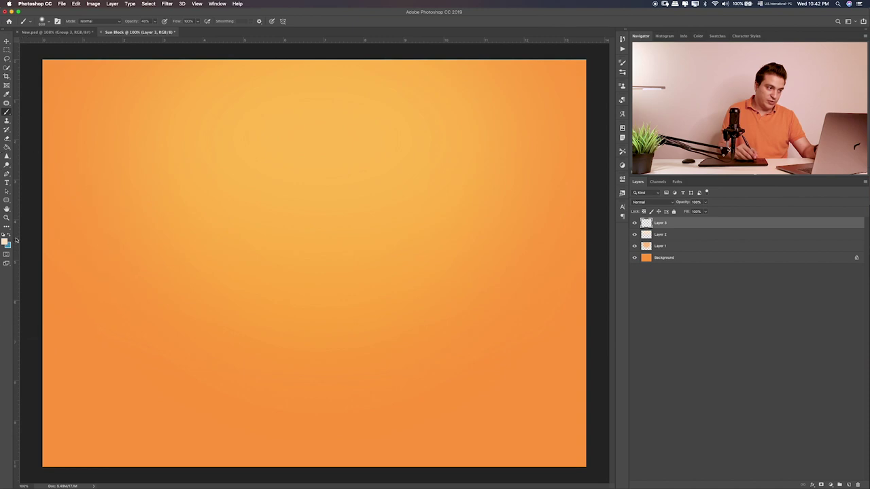
left_click(5, 241)
left_click(407, 161)
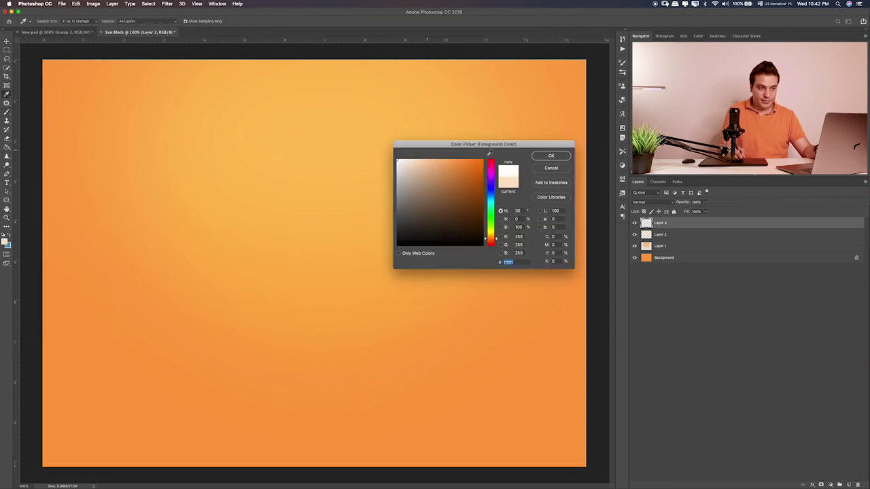
left_click(551, 156)
left_click(320, 246)
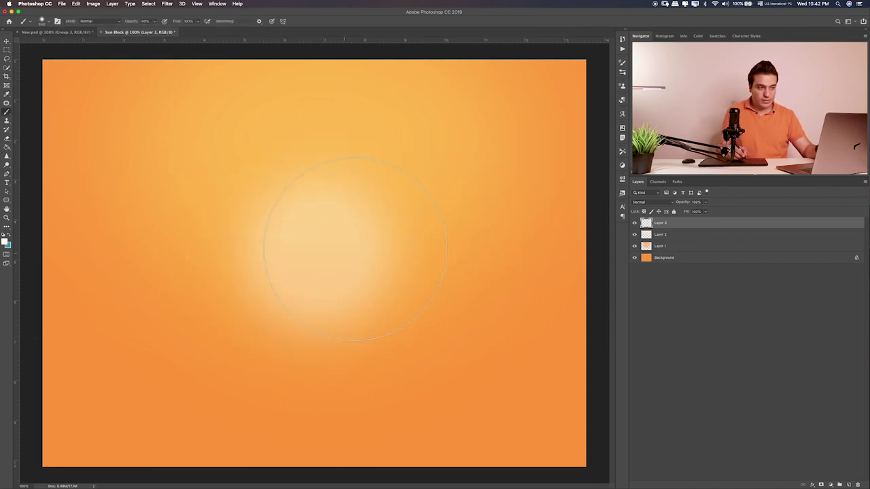
left_click(323, 250)
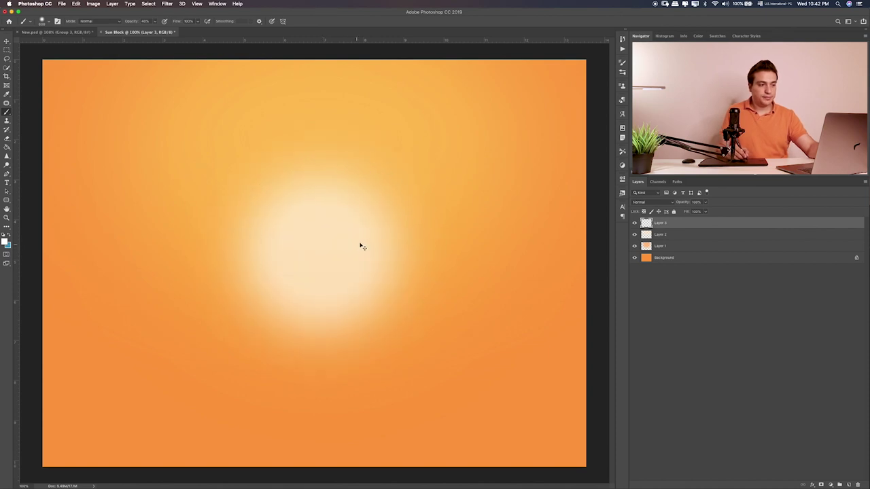
Stretch the white glow into a wide oval at 54% opacity, moved up and left.
key("ctrl+t")
left_click_drag(466, 107, 469, 146)
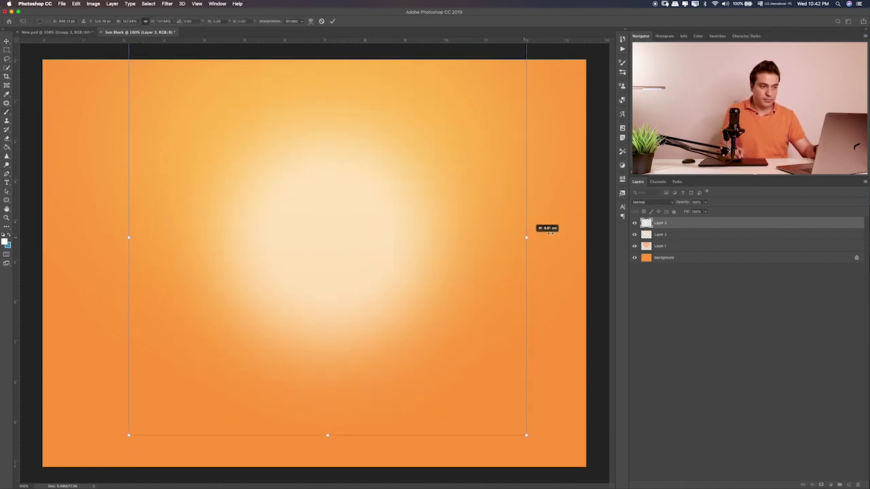
left_click_drag(525, 238, 603, 237)
left_click_drag(460, 259, 445, 252)
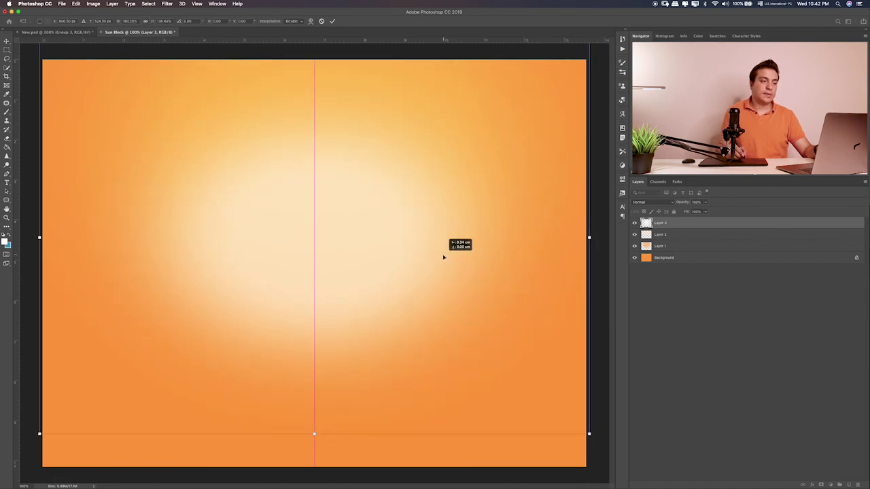
key("Return")
key("b")
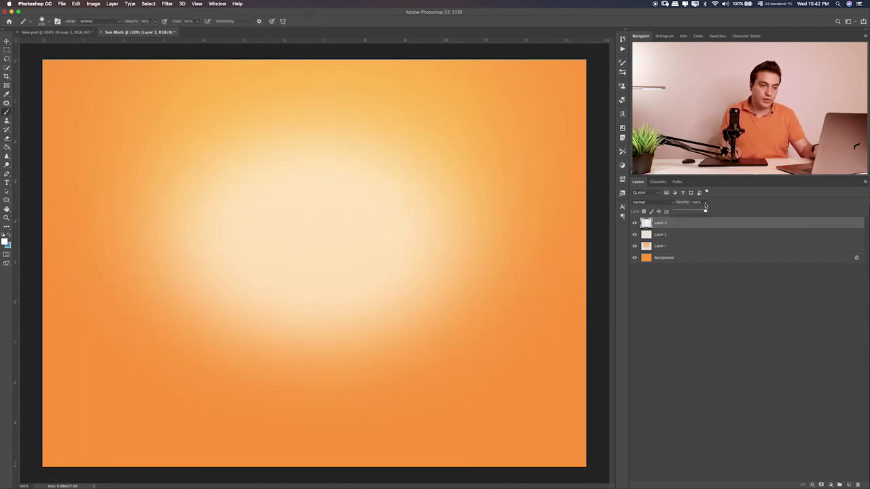
mouse_move(686, 215)
left_mouse_down()
mouse_move(697, 210)
mouse_move(689, 211)
left_mouse_up()
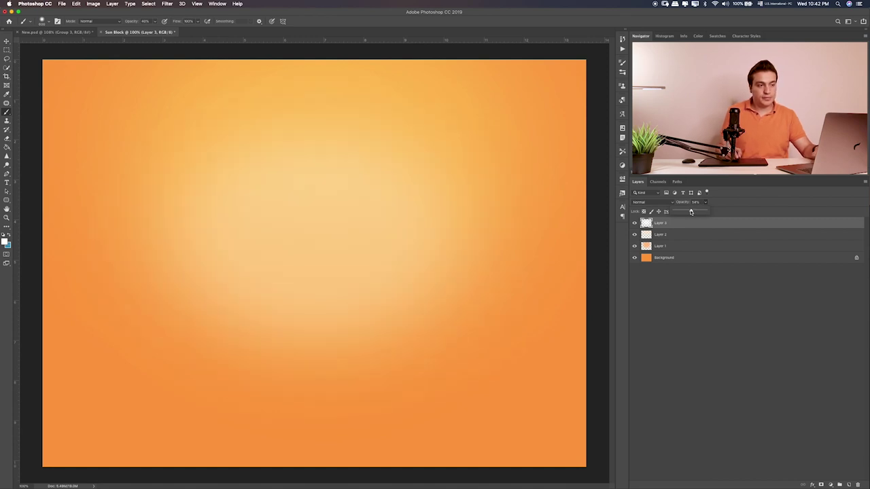
key("v")
left_click_drag(396, 231, 371, 197)
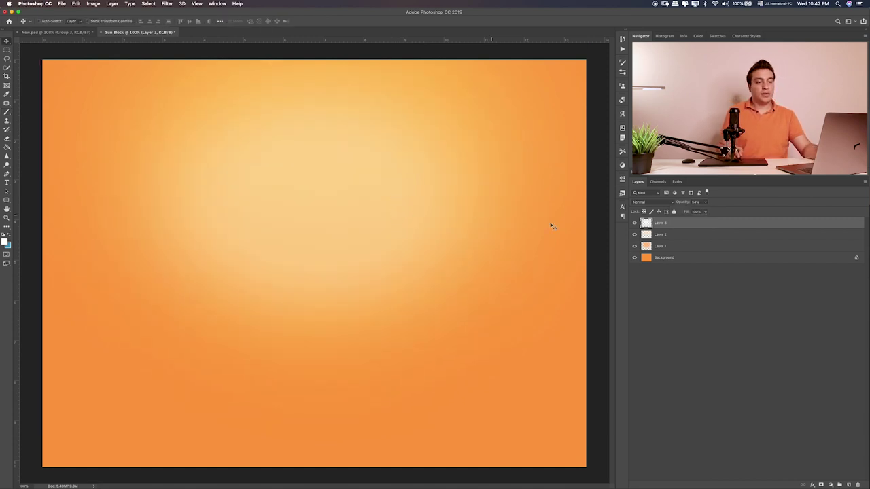
Quick Look shutterstock_862267227.jpg in Finder and drag it onto the Sun Block canvas.
left_click(676, 235)
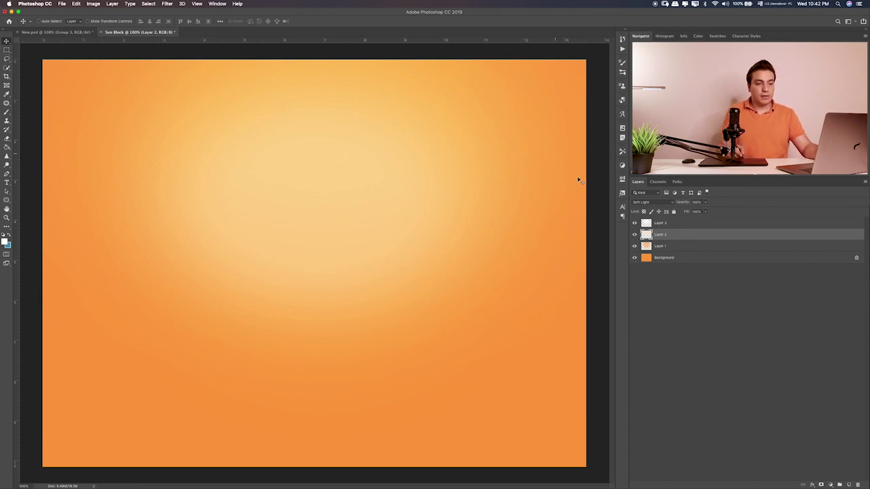
left_click(673, 228)
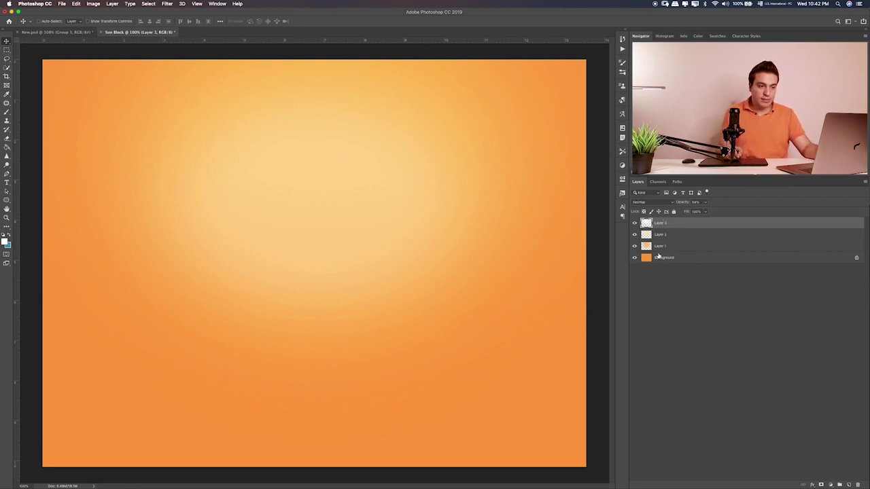
key("super+Tab")
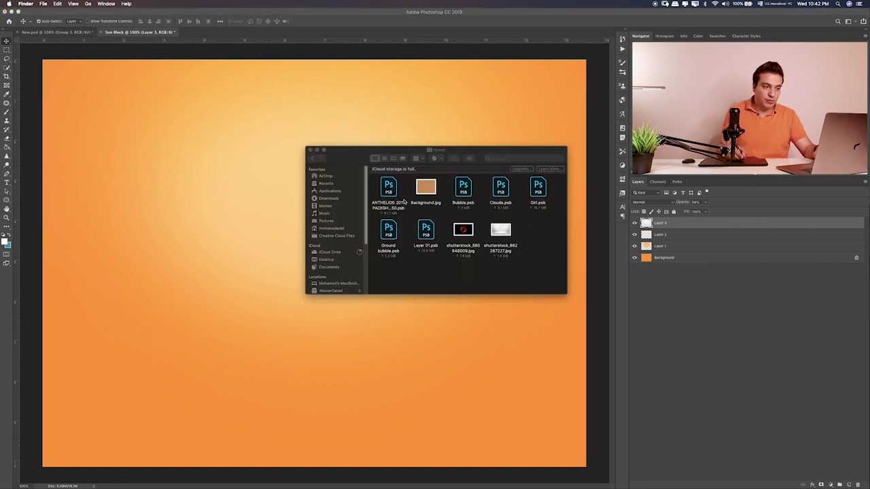
left_click(508, 231)
key("space")
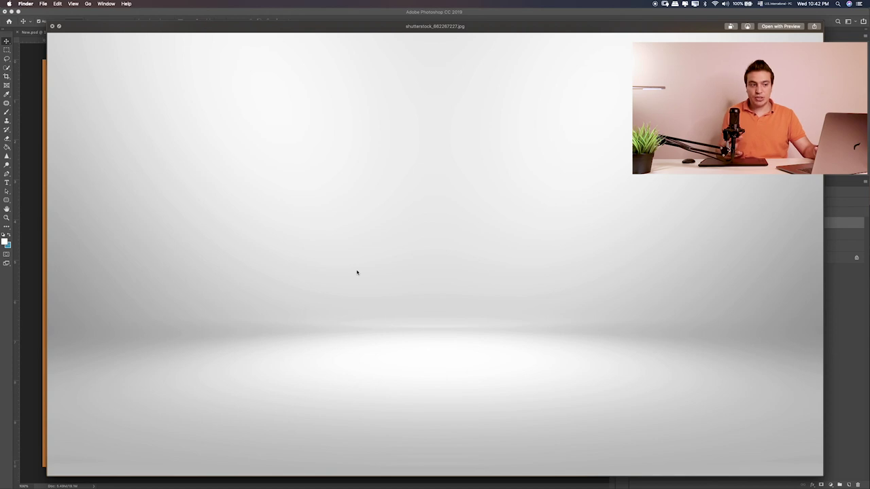
key("space")
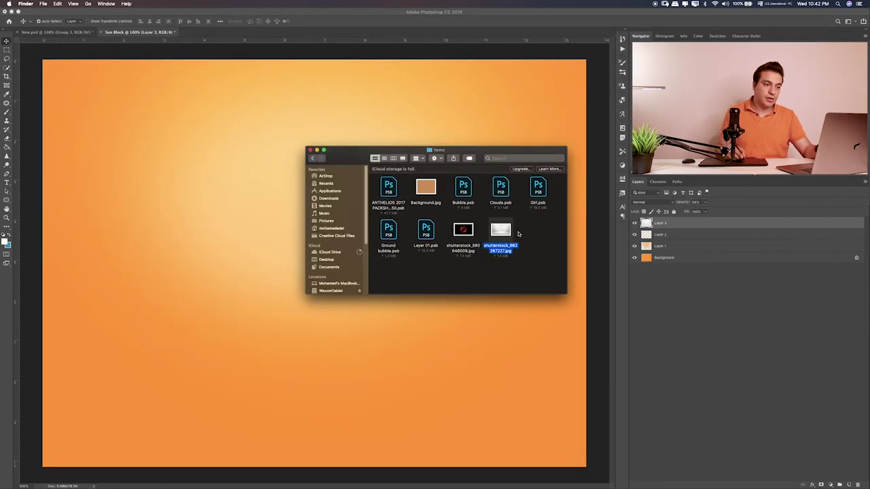
left_click_drag(506, 232, 316, 213)
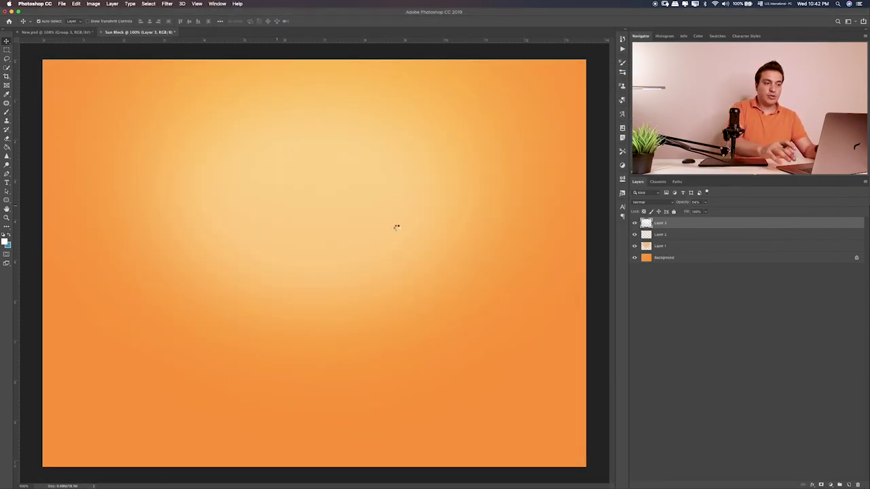
Commit the placed studio image, then scale it wide and tall to cover the full canvas.
key("Return")
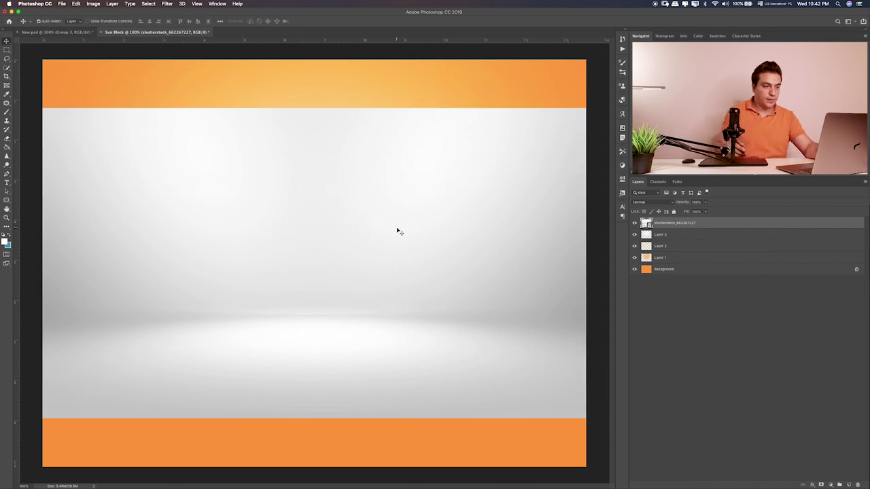
key("ctrl+t")
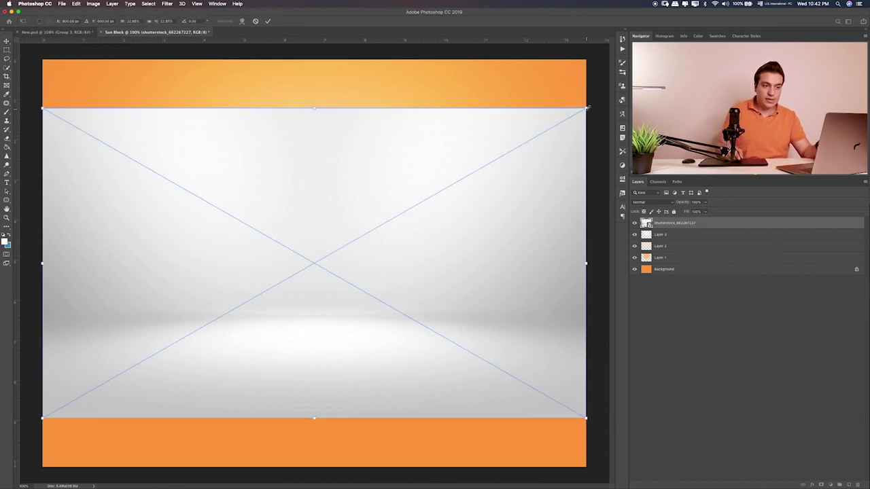
left_click_drag(588, 107, 609, 85)
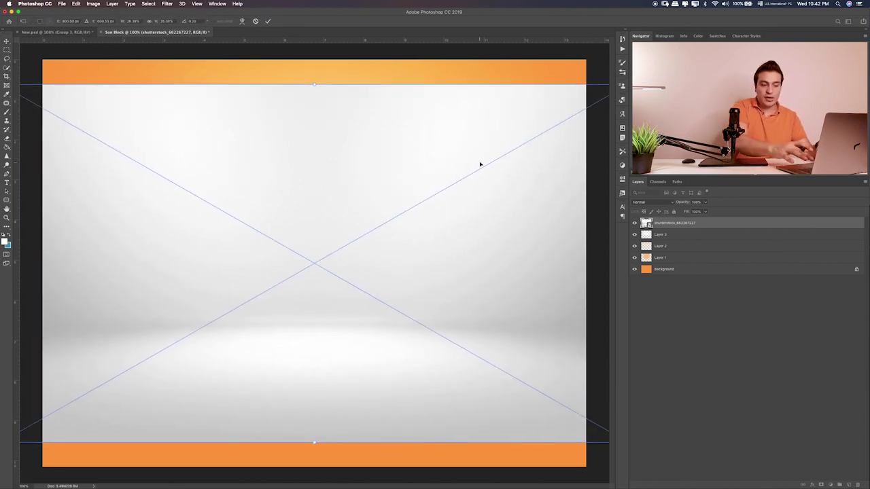
key("ctrl+minus")
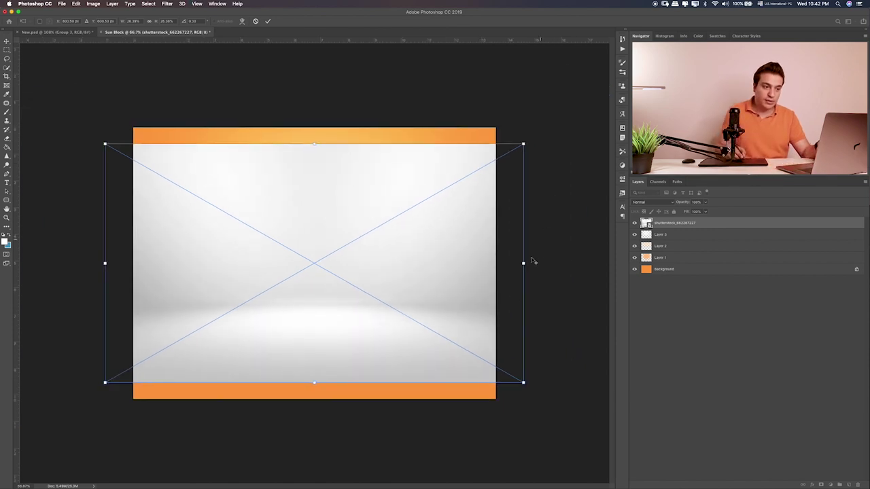
left_click_drag(523, 261, 496, 258)
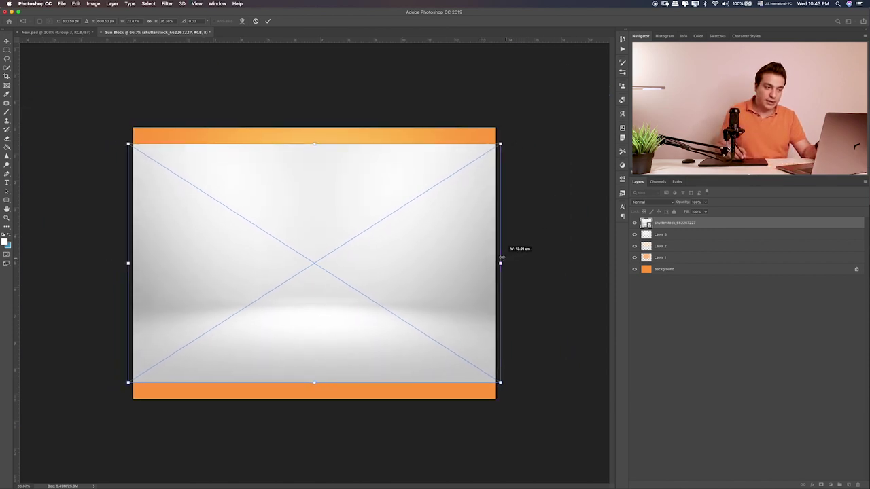
left_click_drag(314, 145, 312, 126)
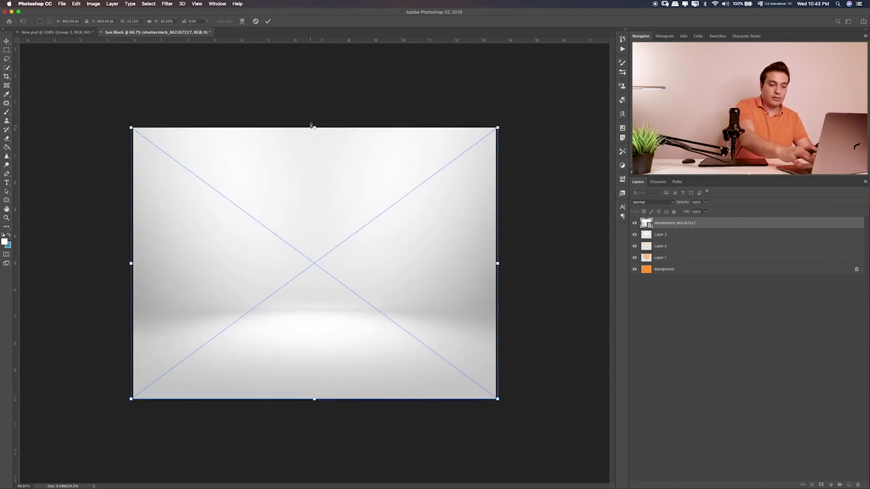
key("Return")
key("ctrl+0")
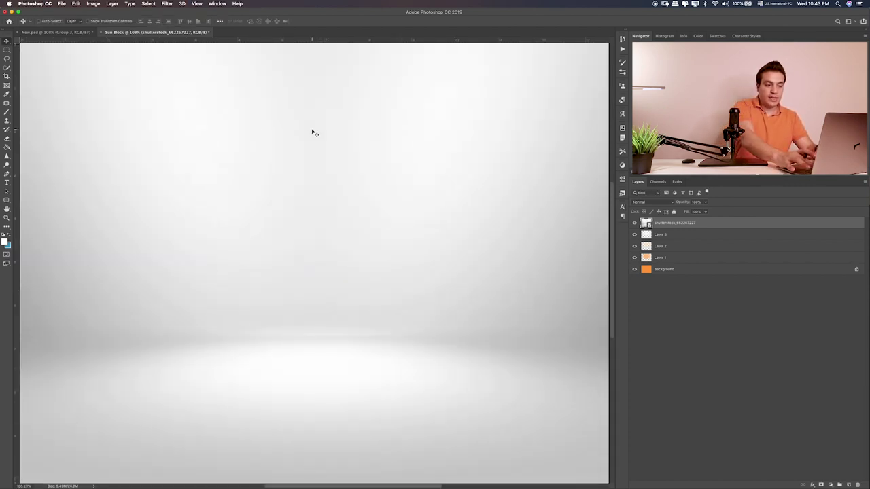
Cycle the shutterstock studio layer through Multiply, Hard Light and Color Burn, settling on Linear Burn.
key("shift+plus")
key("shift+plus")
key("shift+plus")
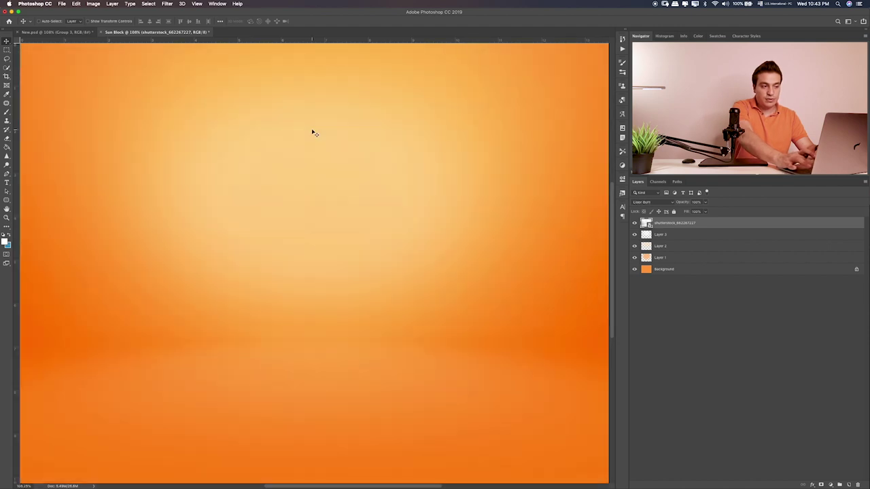
key("shift+plus")
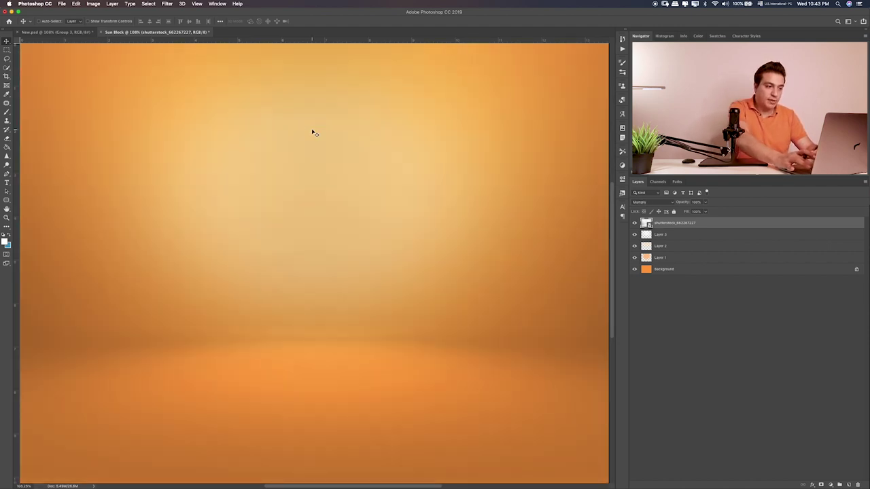
key("shift+plus")
key("shift+plus")
key("shift+plus")
key("shift+minus")
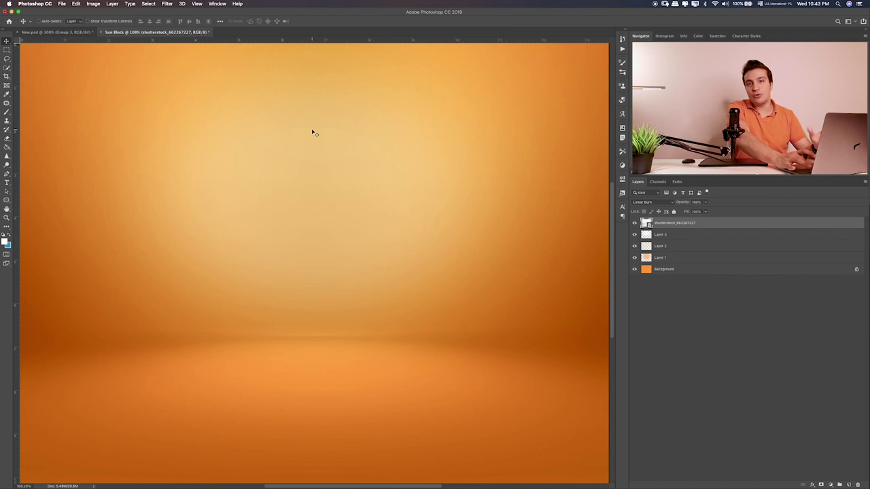
key("shift+plus")
key("shift+plus")
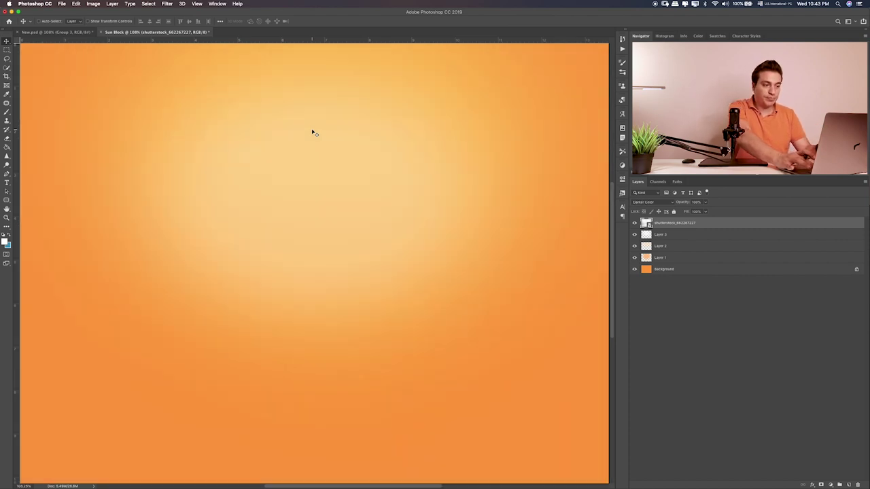
key("shift+plus")
key("shift+plus")
key("shift+plus")
key("shift+plus")
key("shift+plus")
key("shift+plus")
key("shift+plus")
key("shift+plus")
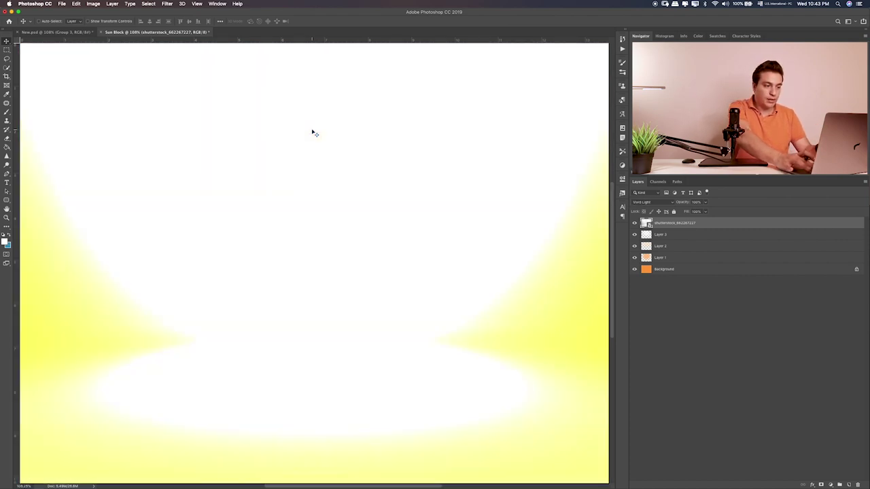
key("shift+plus")
key("shift+plus")
key("shift+plus")
key("shift+plus")
key("shift+plus")
key("shift+plus")
key("shift+plus")
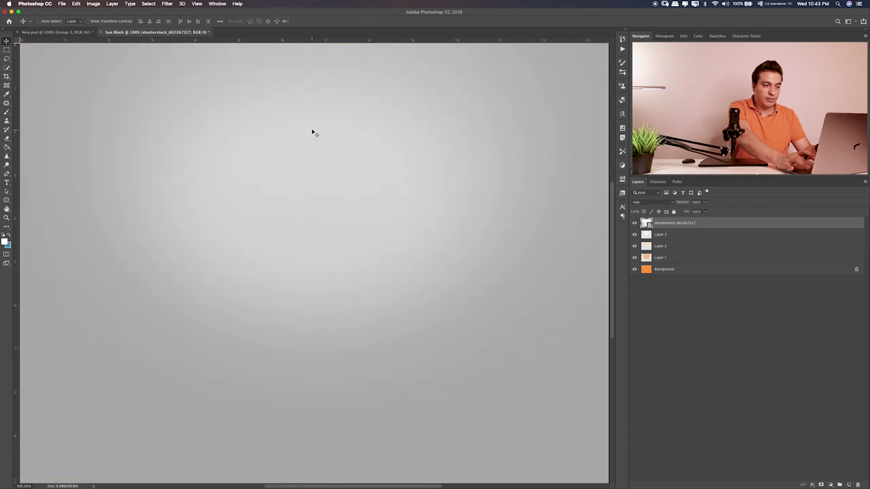
key("shift+plus")
key("shift+plus")
key("shift+plus")
key("shift+plus")
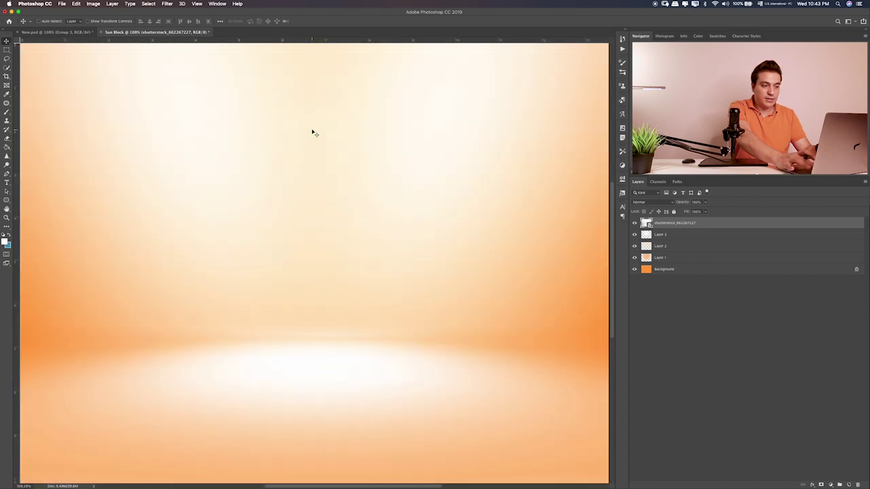
key("shift+plus")
key("shift+plus")
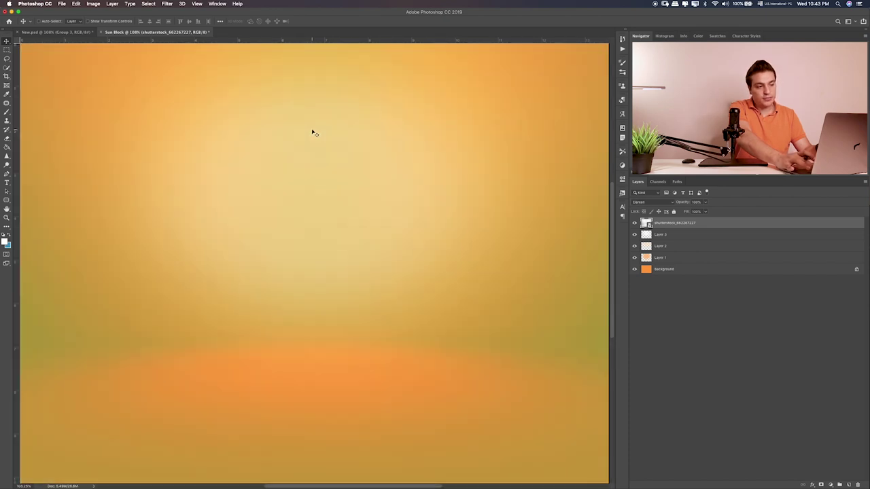
key("shift+plus")
key("shift+plus")
key("shift+plus")
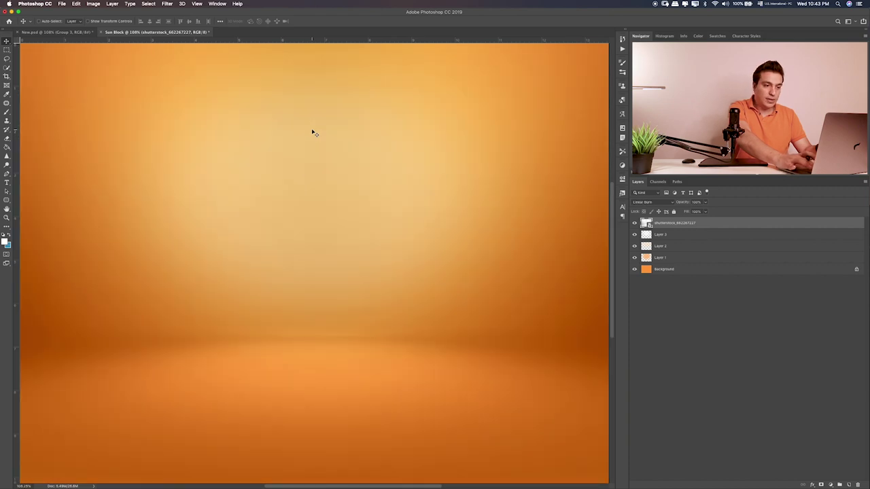
key("shift+minus")
key("shift+minus")
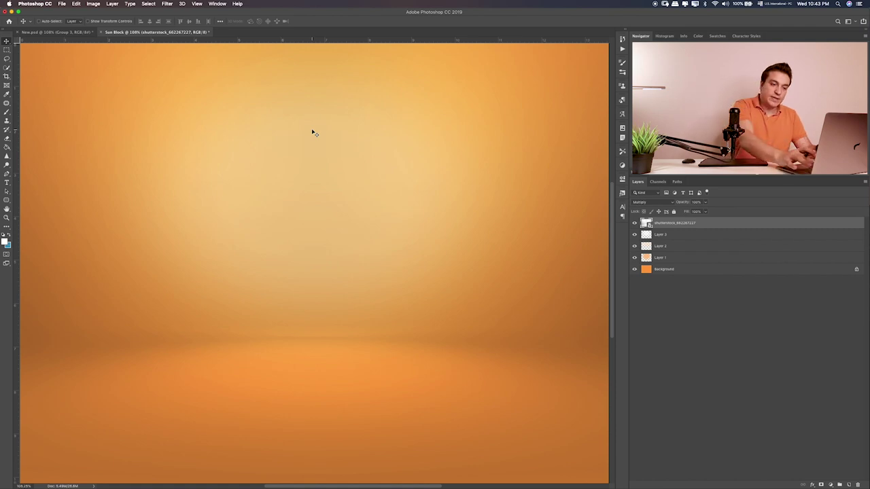
key("shift+plus")
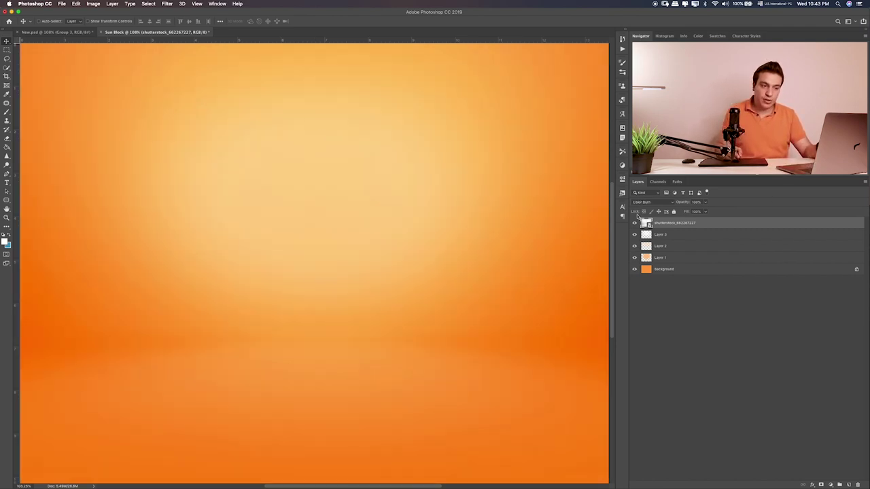
key("shift+plus")
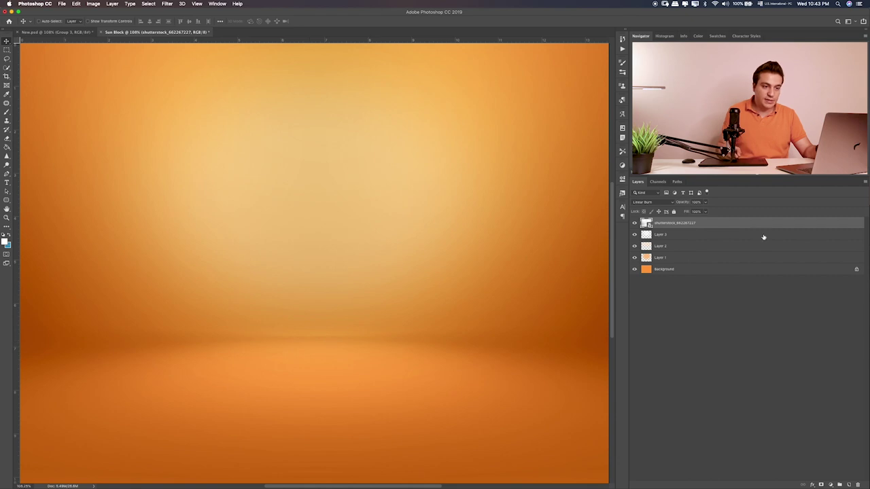
Scale Layer 3's cream glow up to about 136% and move it upward.
left_click(664, 234)
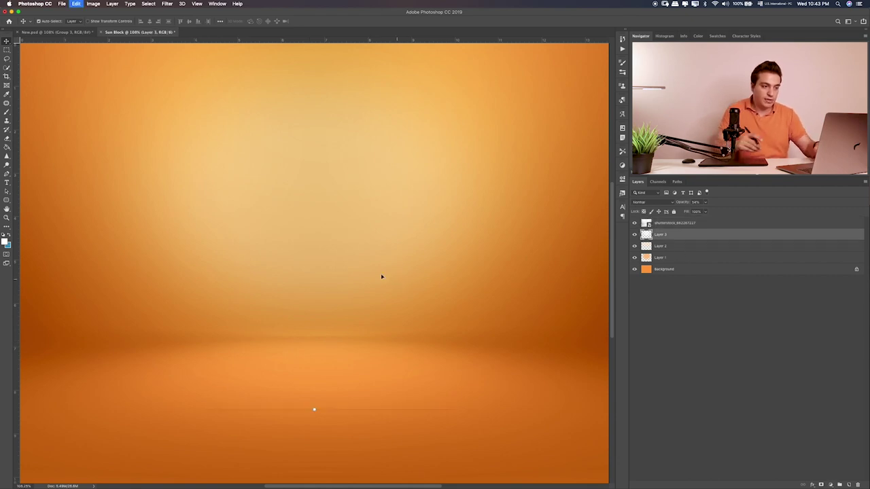
key("ctrl+t")
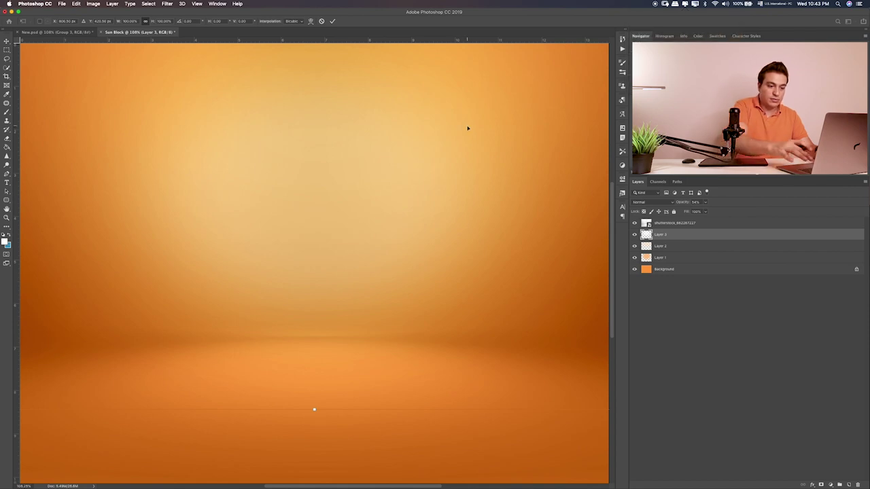
key("ctrl+minus")
key("ctrl+minus")
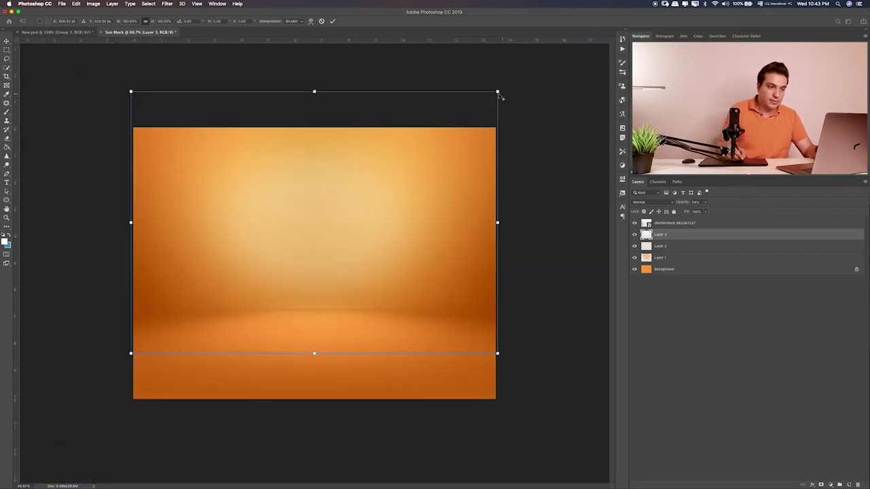
left_click_drag(500, 91, 593, 68)
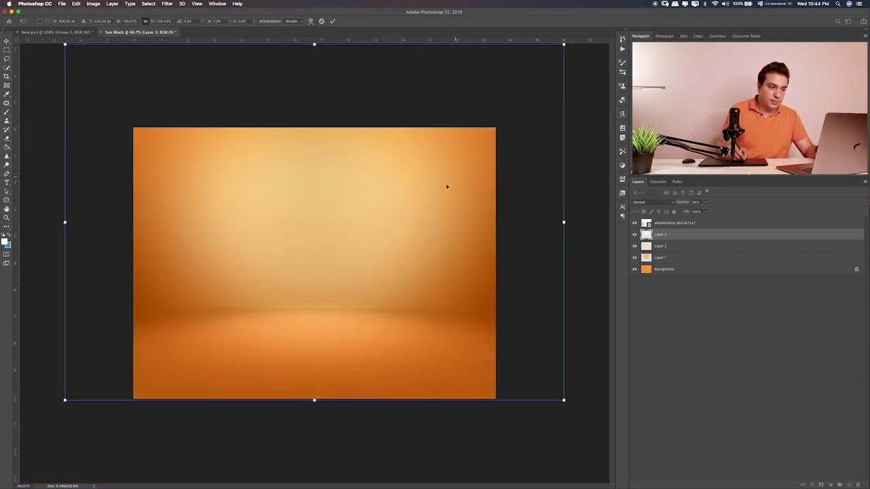
left_click_drag(446, 188, 452, 162)
Commit the glow transform and add a layer mask to the shutterstock texture layer.
key("Return")
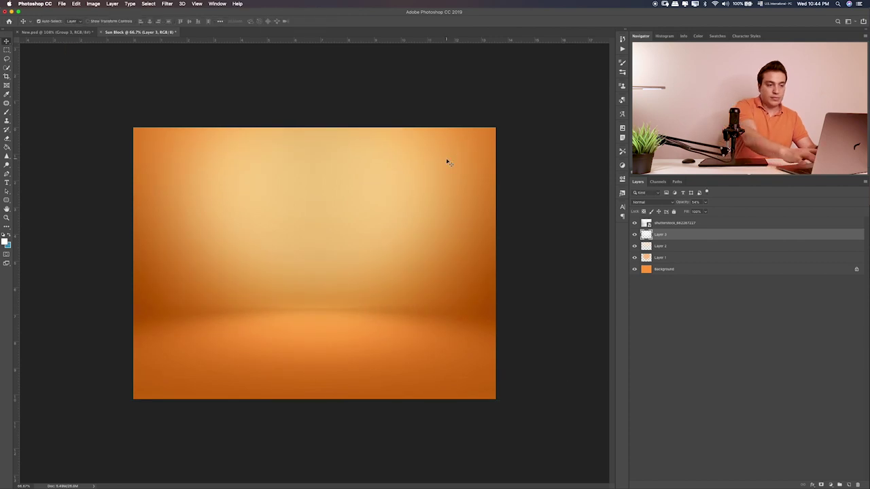
key("ctrl+0")
left_click(693, 223)
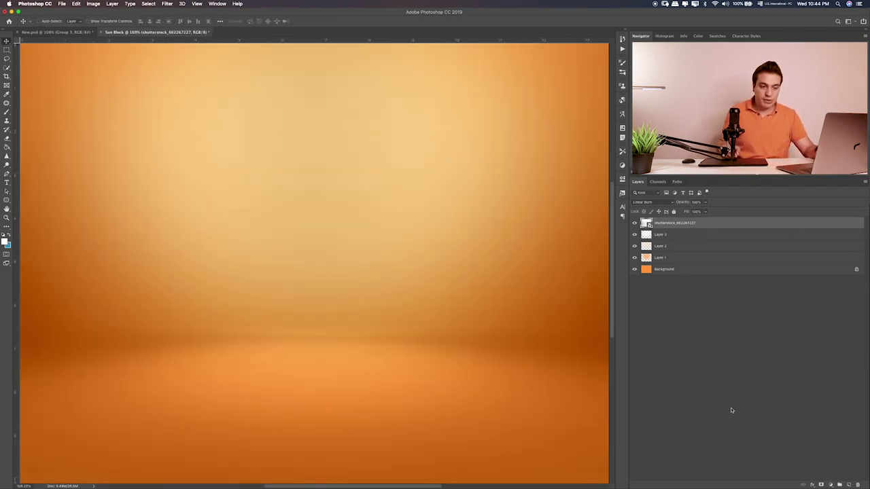
left_click(820, 485)
key("b")
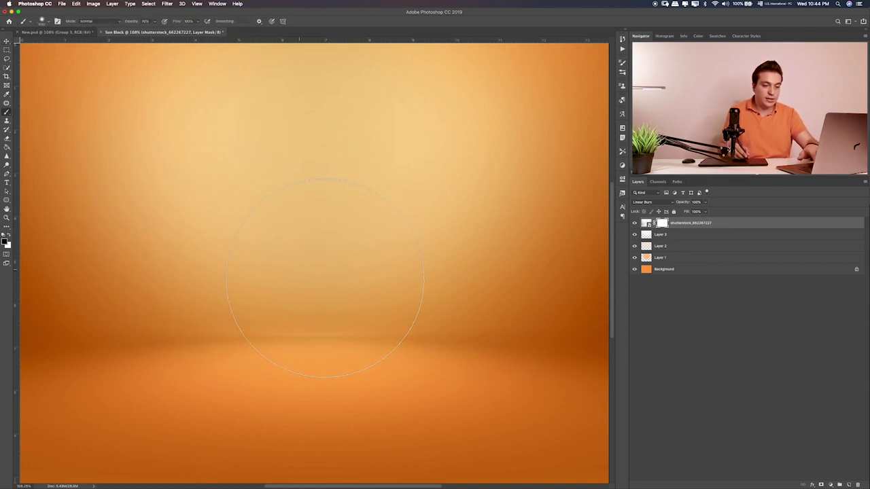
key("5")
key("bracketright")
key("3")
Paint soft black strokes on the texture mask at 20–30% brush opacity.
left_click(301, 261)
key("bracketright")
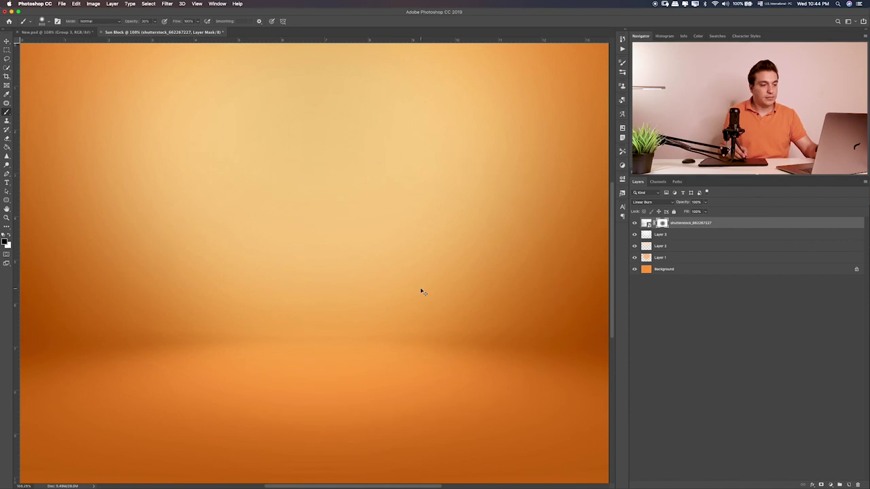
key("ctrl+z")
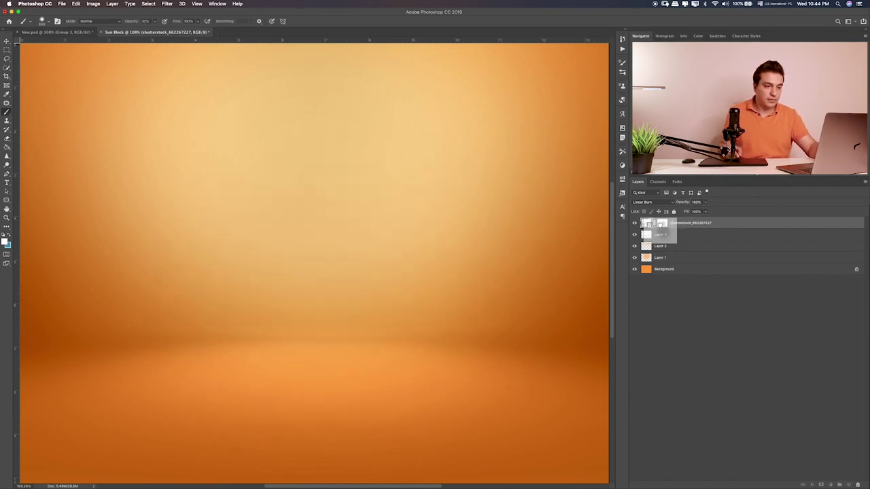
left_click(663, 223)
key("2")
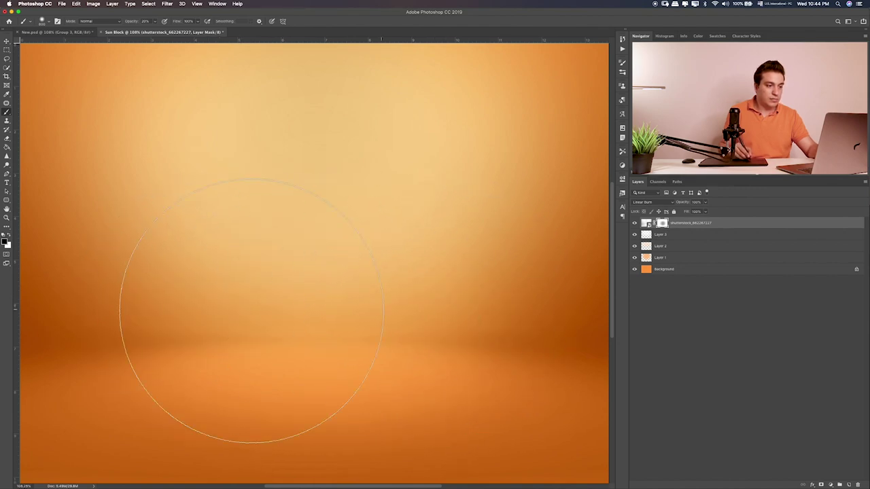
left_click(635, 222)
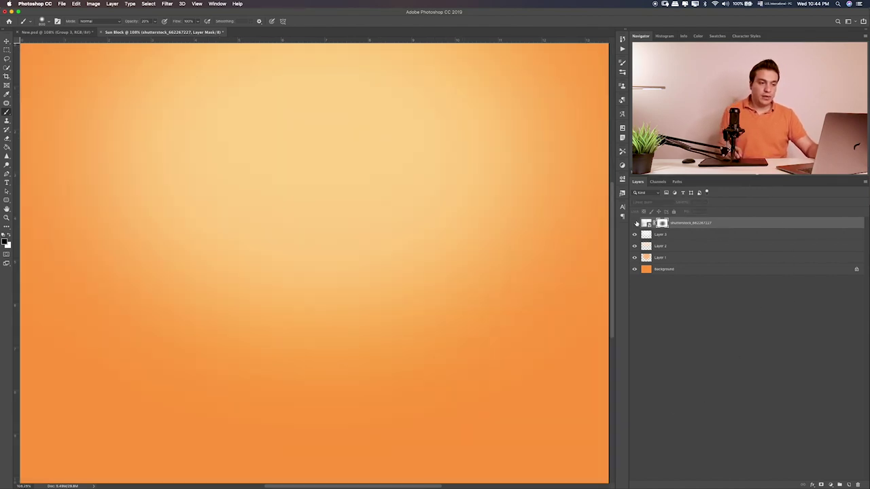
Group the texture layer with Layers 1–3 and name the group Background.
left_click(672, 261, "shift")
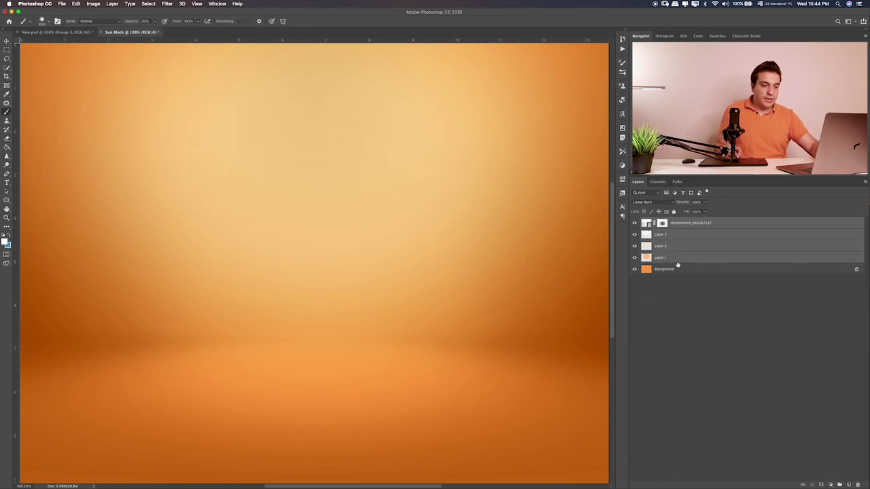
key("ctrl+g")
double_click(656, 223)
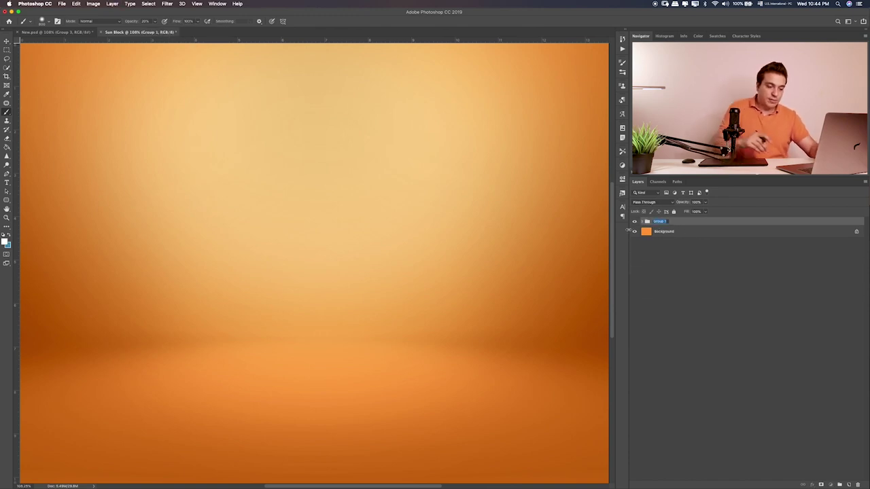
type("S")
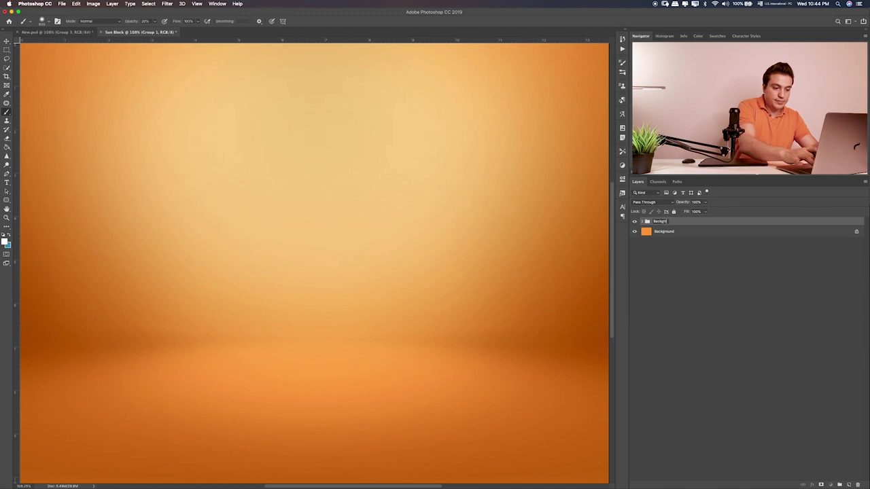
type("nd")
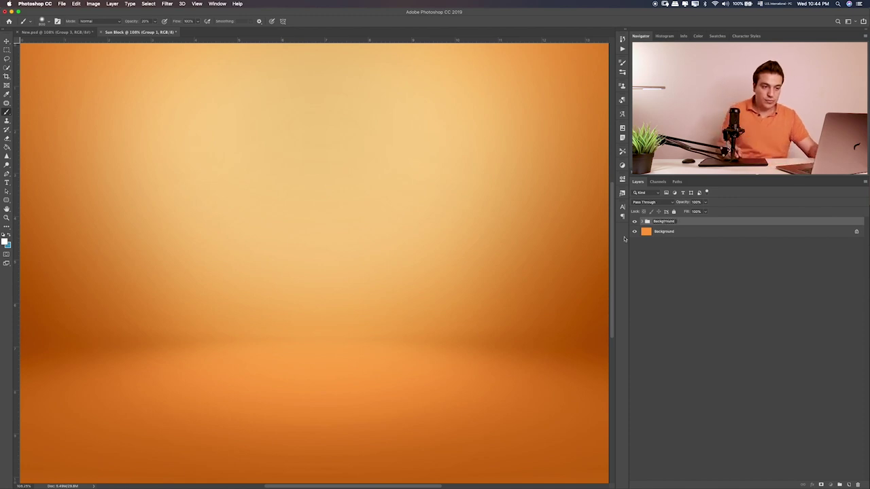
key("Return")
Preview the Items folder files in Quick Look, then open Ground bubble.psb in Photoshop.
key("super+Tab")
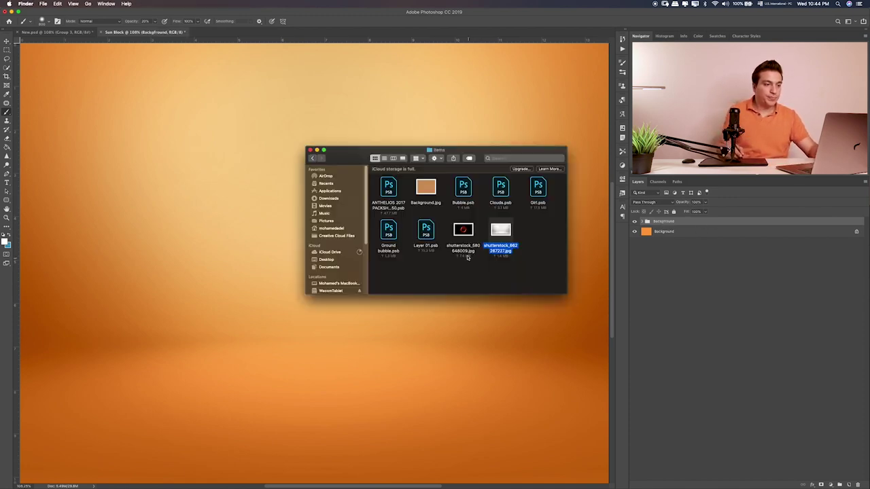
left_click(464, 189)
key("space")
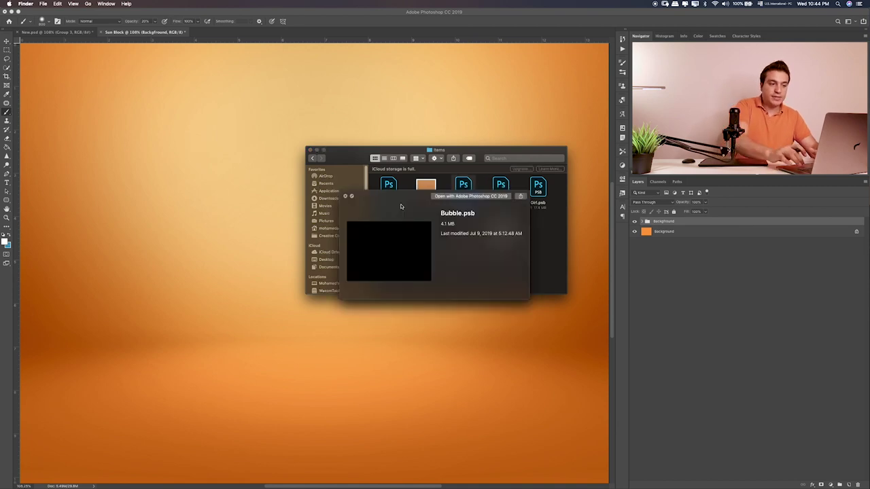
key("Right")
key("Right")
key("Left")
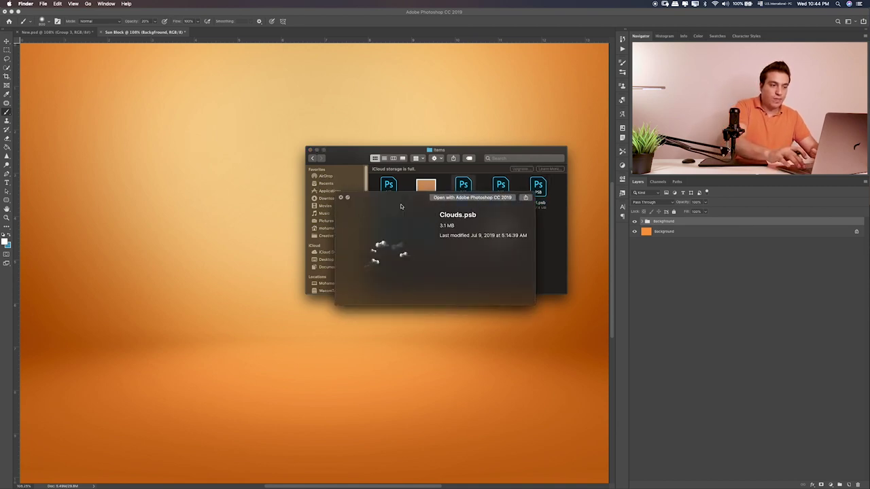
key("Left")
key("Left")
key("Left")
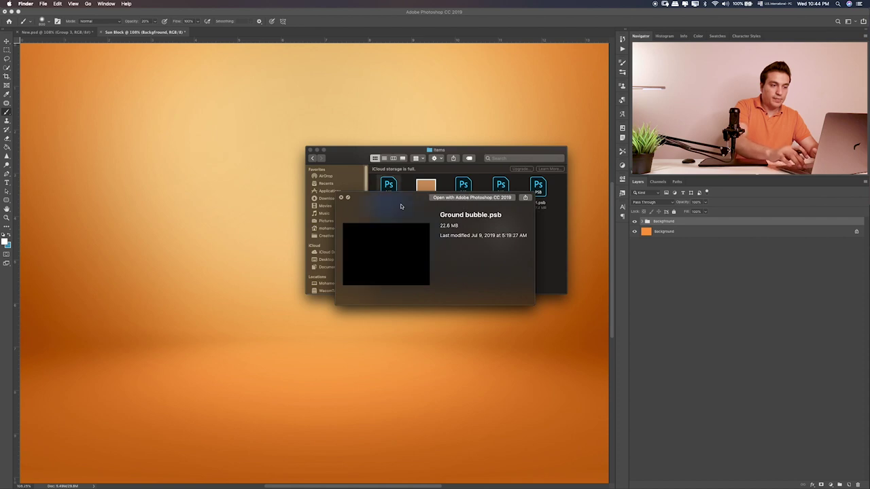
key("Right")
key("Left")
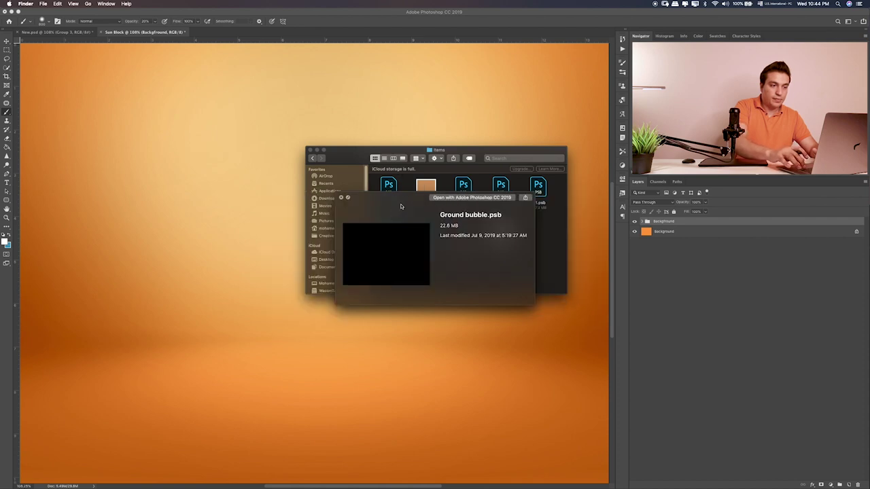
key("space")
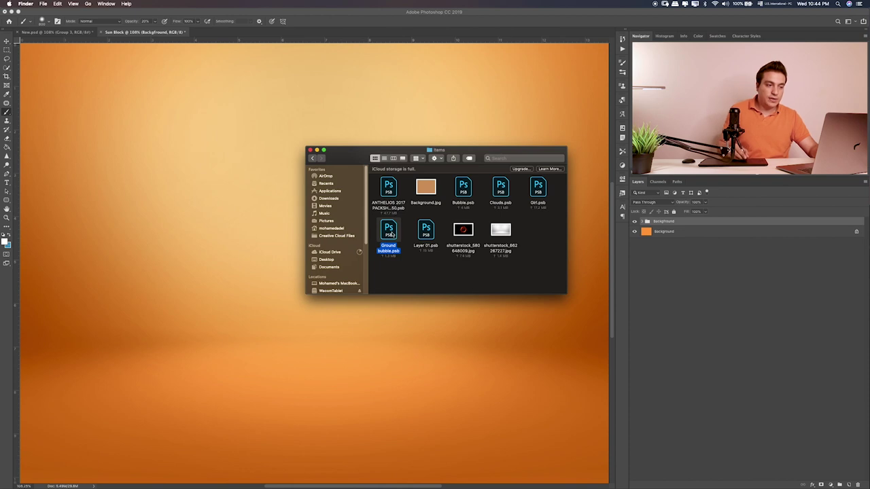
double_click(391, 234)
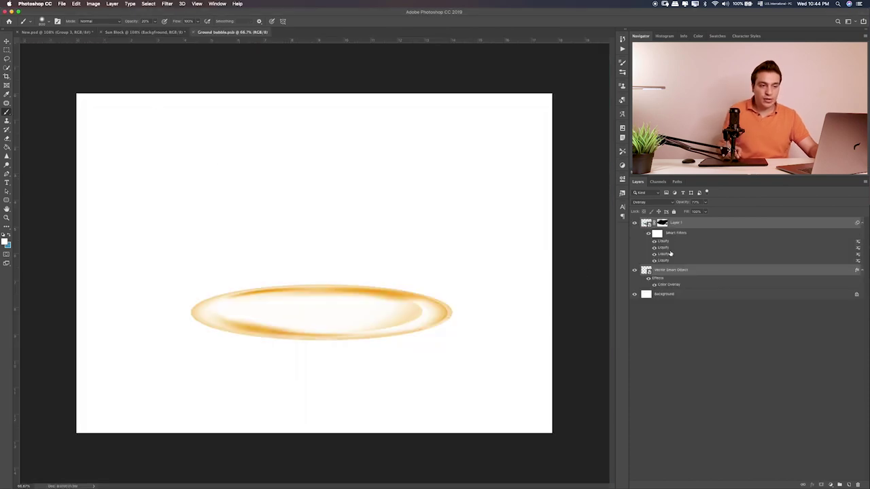
Drag the Ground bubble ring layers into Sun Block and shift the ring right along the floor.
key("v")
mouse_move(288, 215)
left_mouse_down()
mouse_move(167, 34)
mouse_move(523, 210)
left_mouse_up()
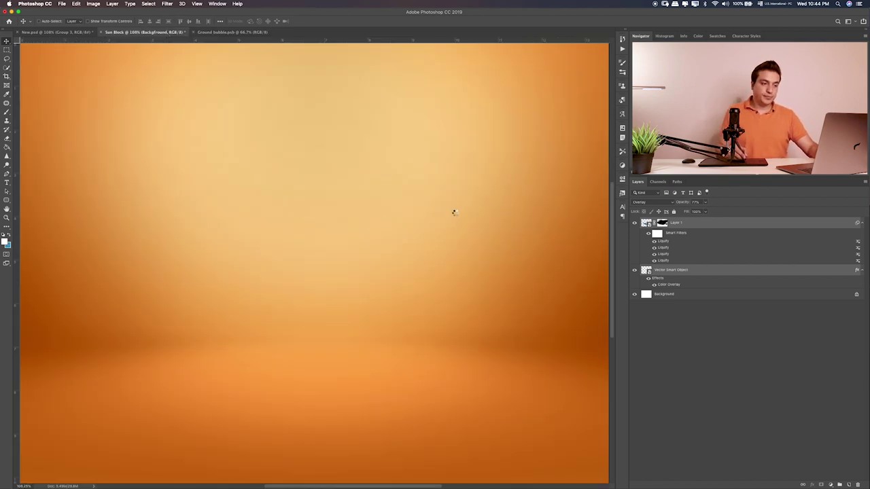
left_click_drag(455, 212, 564, 234)
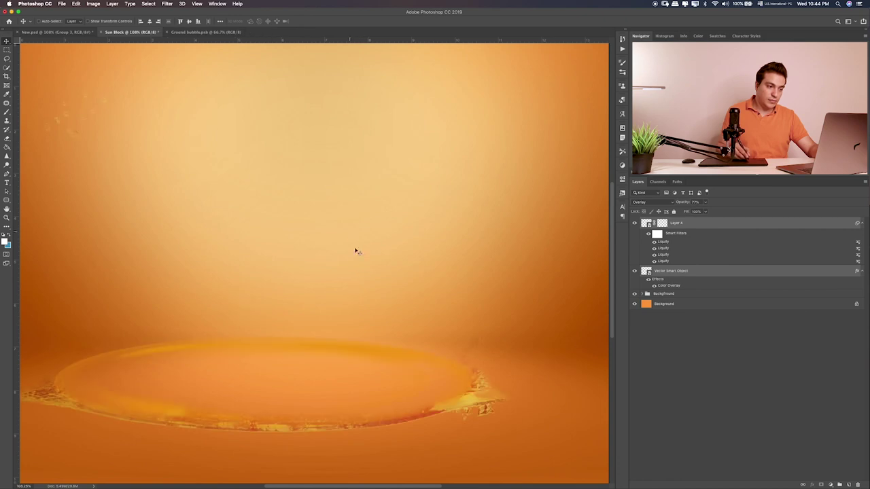
mouse_move(297, 334)
left_mouse_down()
mouse_move(401, 330)
mouse_move(379, 338)
left_mouse_up()
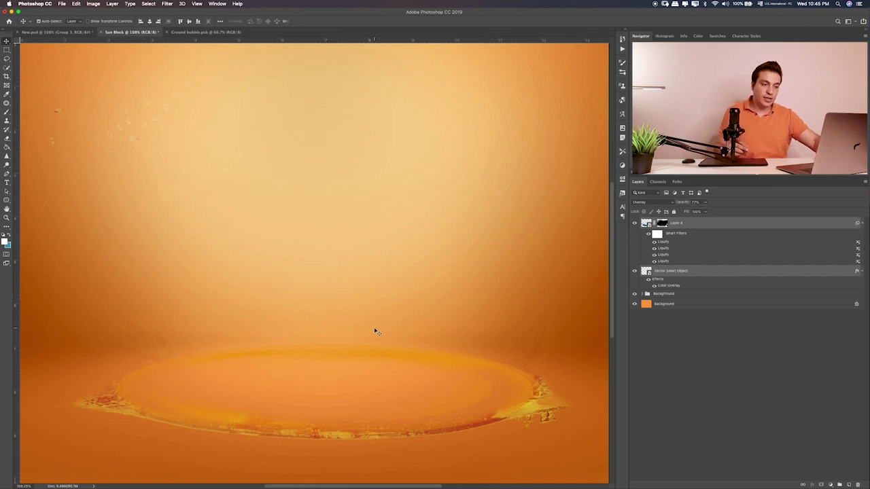
key("ctrl+t")
Shrink the ring to about 81% and centre it on the orange floor.
key("ctrl+0")
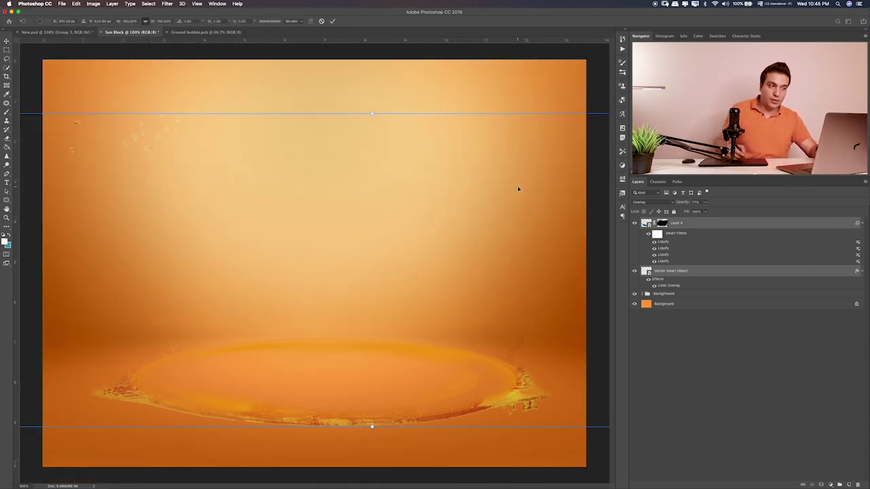
key("ctrl+minus")
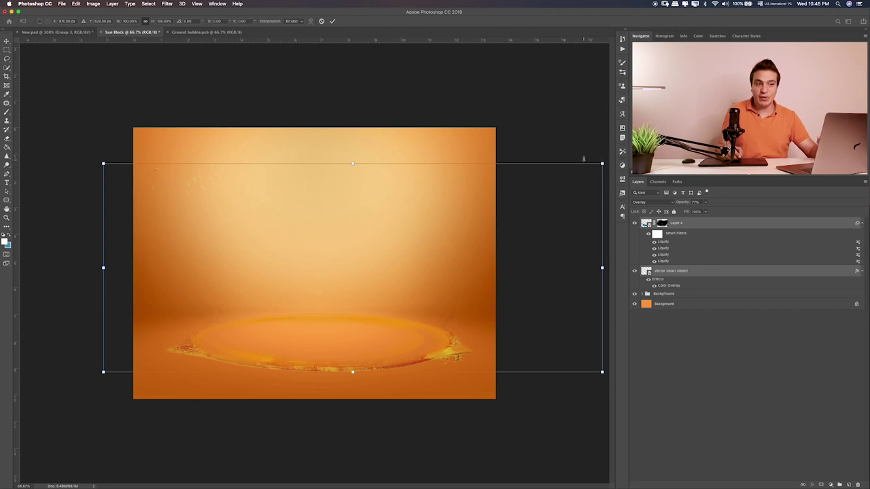
left_click_drag(602, 163, 534, 181)
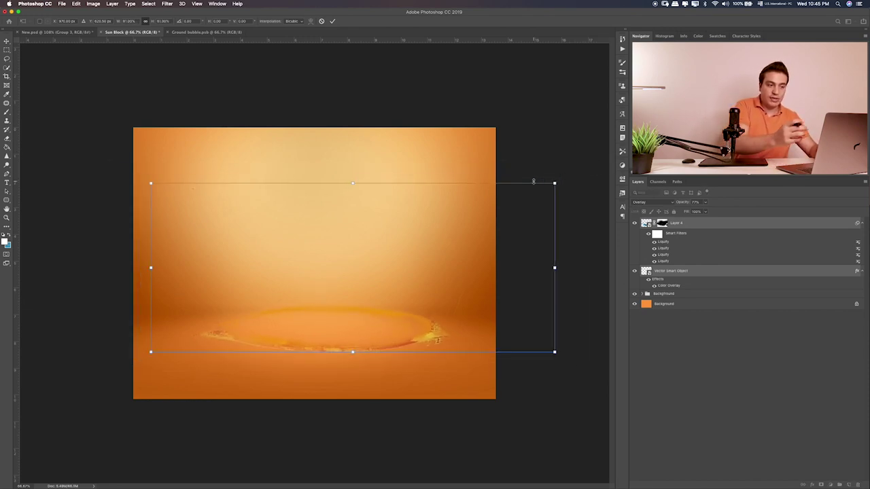
key("Return")
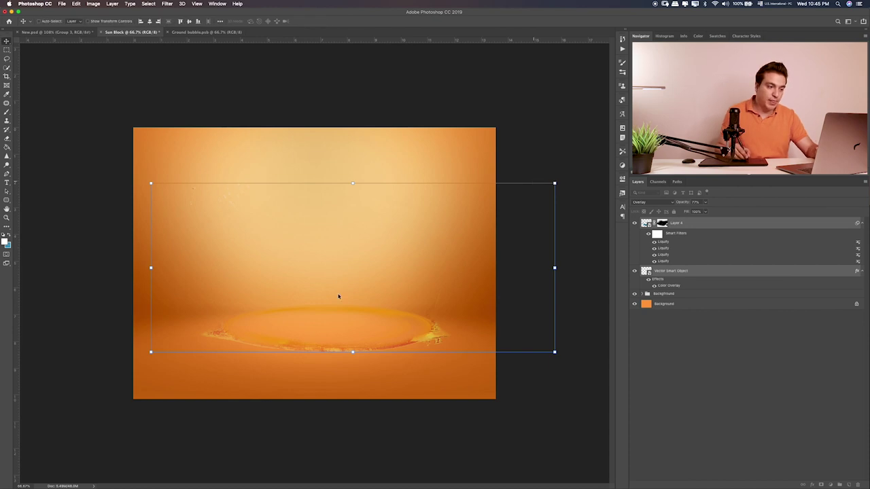
left_click_drag(338, 296, 341, 305)
Toggle Layer 4 and the ring layer's visibility to compare the scene, testing a ring nudge.
key("super+0")
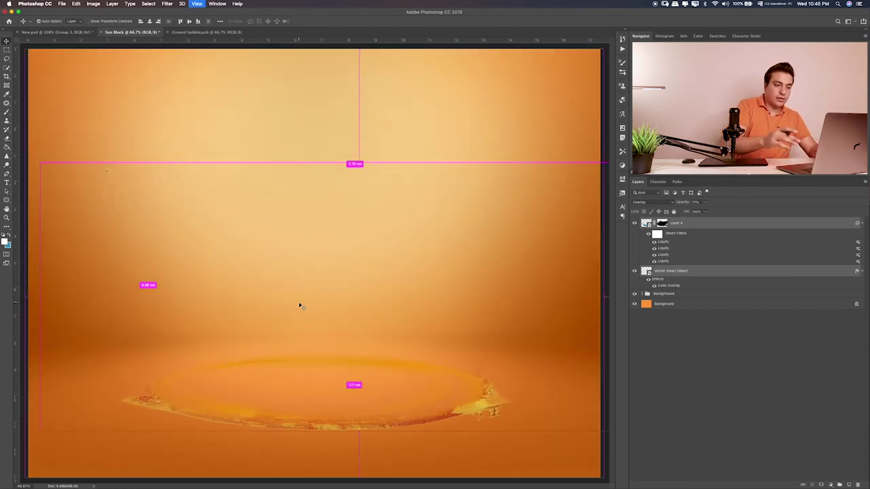
key("super+1")
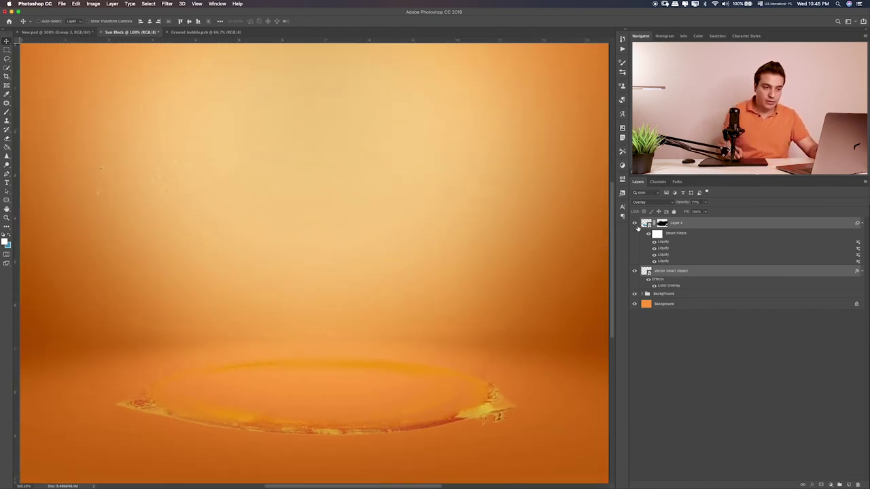
left_click(634, 224)
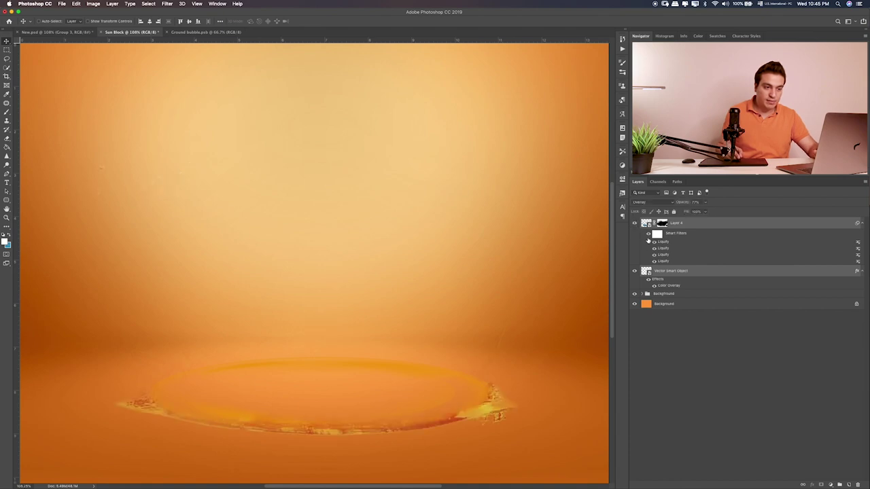
left_click(634, 224)
left_click(634, 270)
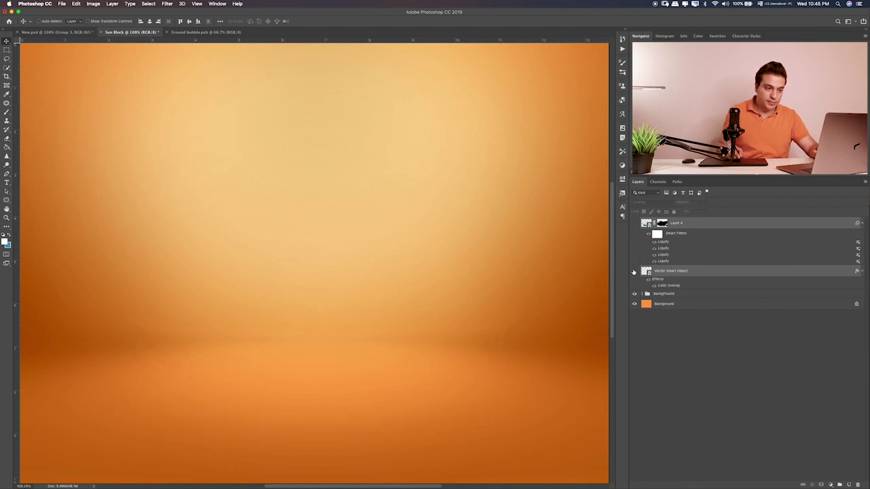
left_click(673, 271)
left_click_drag(354, 347, 366, 344)
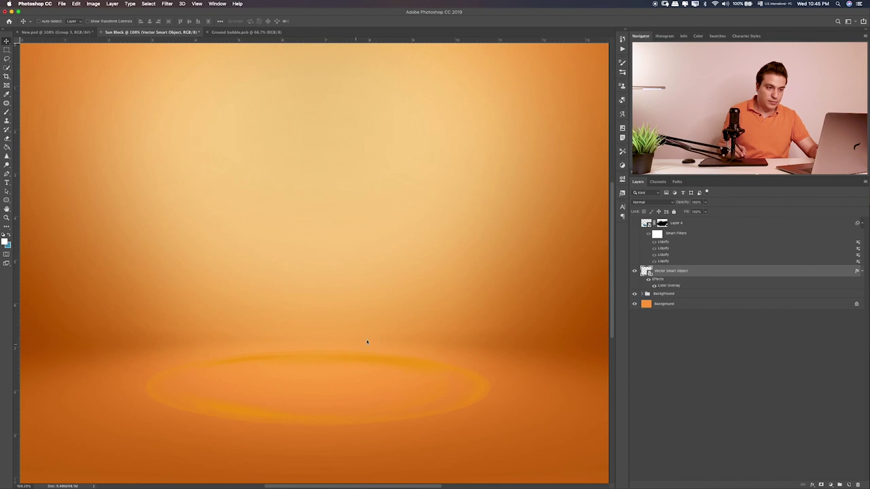
key("ctrl+z")
Show Layer 4, target its mask and set a small, fully opaque brush.
left_click(634, 223)
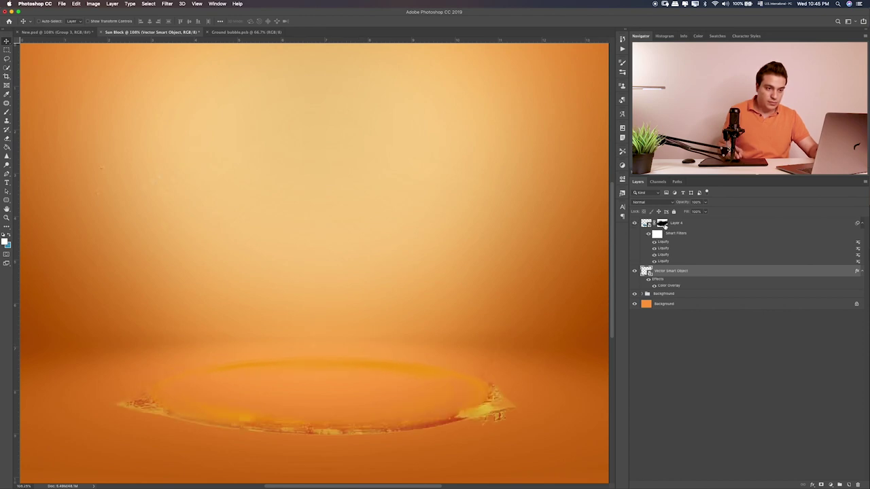
key("b")
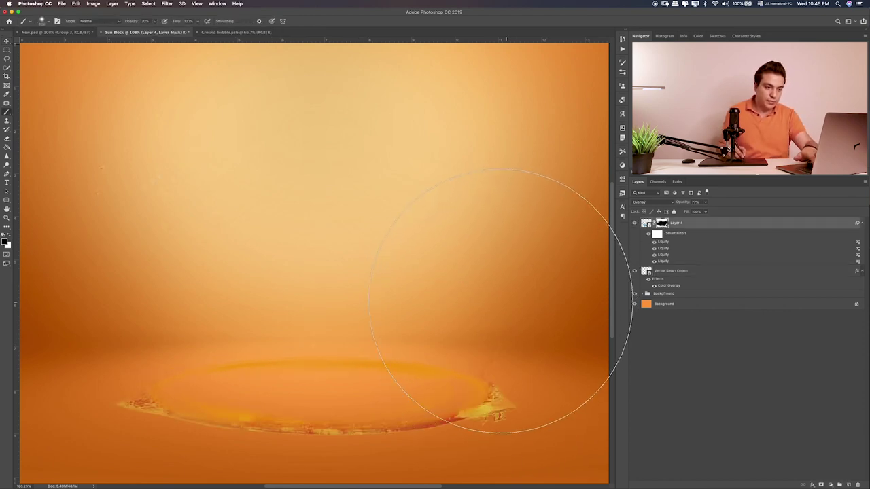
key("bracketleft")
key("bracketleft")
key("bracketleft")
key("0")
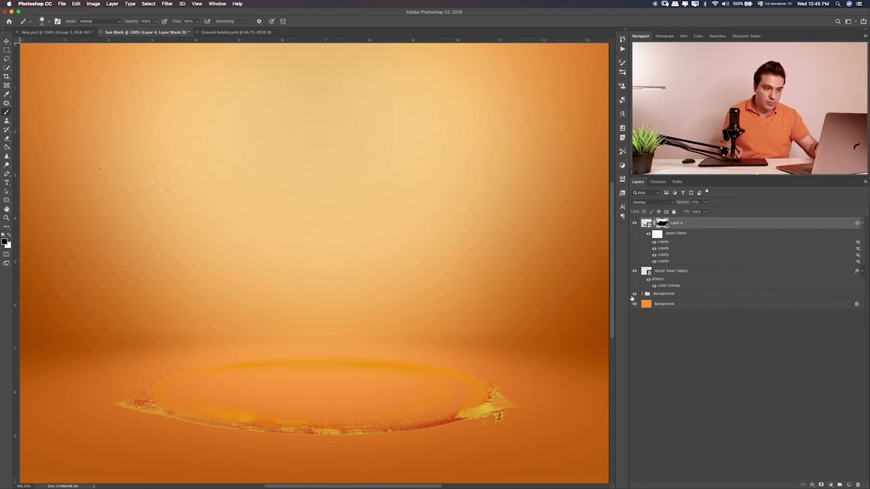
Move the splash layer and Vector Smart Object together, then add an empty Layer 5 above.
left_click(646, 225)
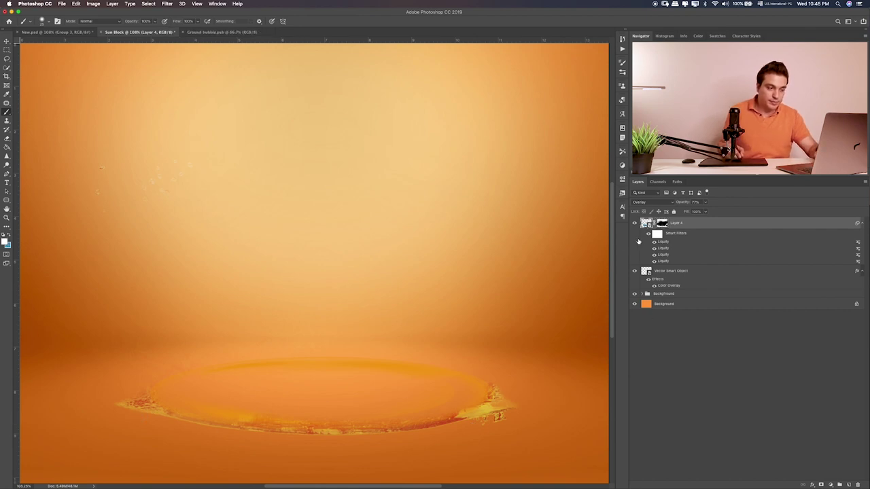
left_click(682, 275, "shift")
key("v")
left_click_drag(329, 372, 332, 372)
left_click(737, 236)
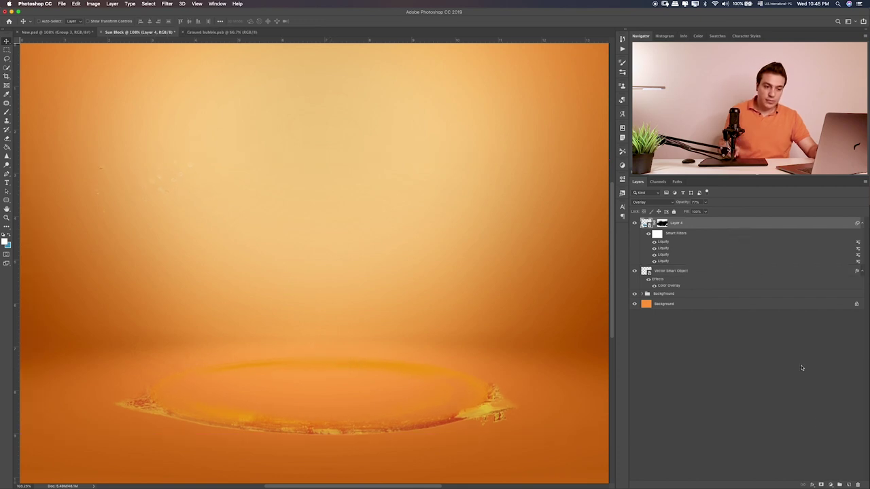
left_click(848, 484)
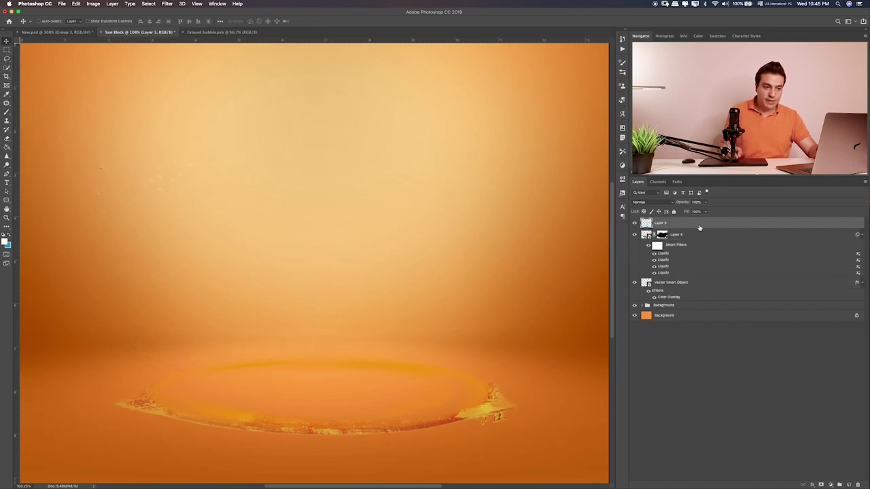
Paint sampled reddish-orange strokes along the ripple's lower edge on Layer 5.
left_click_drag(711, 233, 713, 229)
key("ctrl+z")
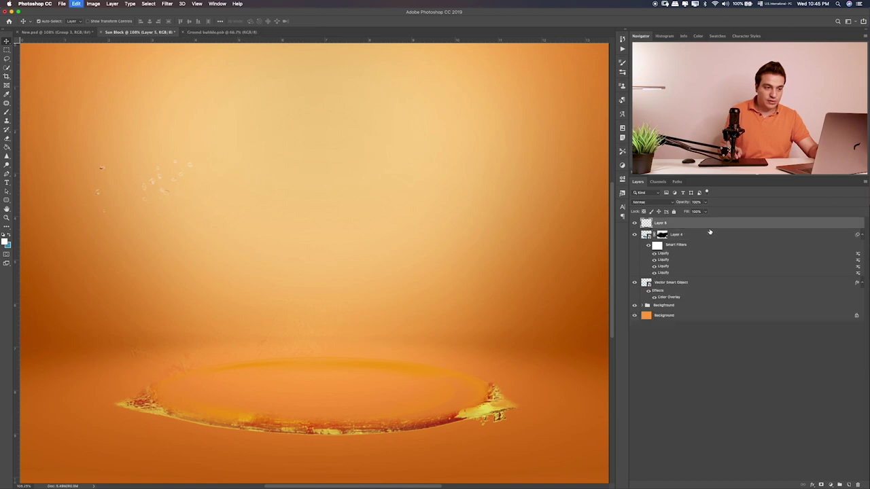
key("b")
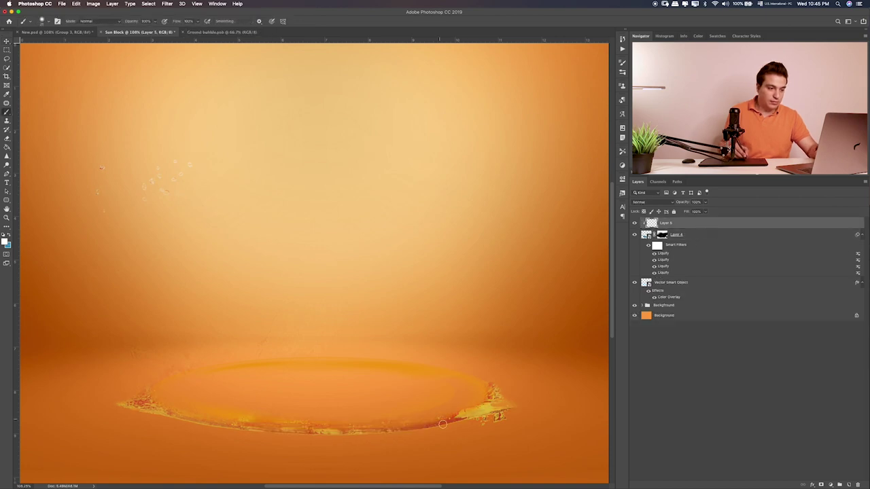
left_click(60, 344, "alt")
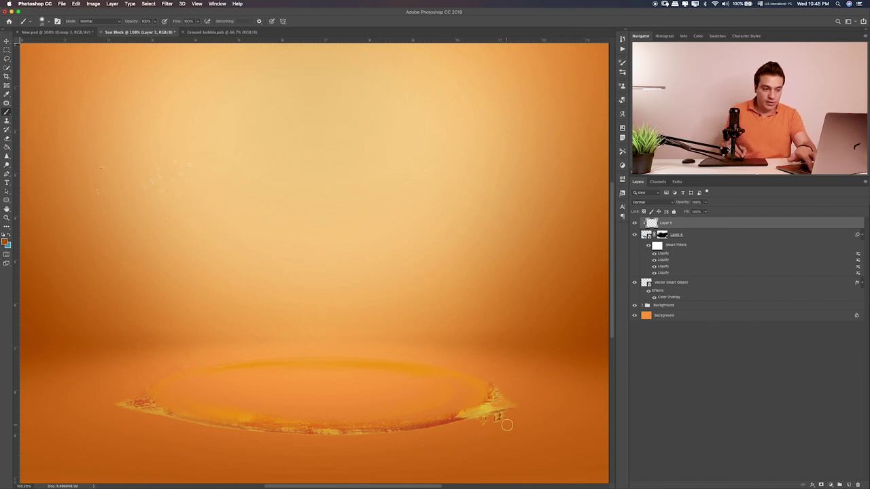
mouse_move(507, 425)
left_mouse_down()
mouse_move(501, 418)
mouse_move(325, 445)
left_mouse_up()
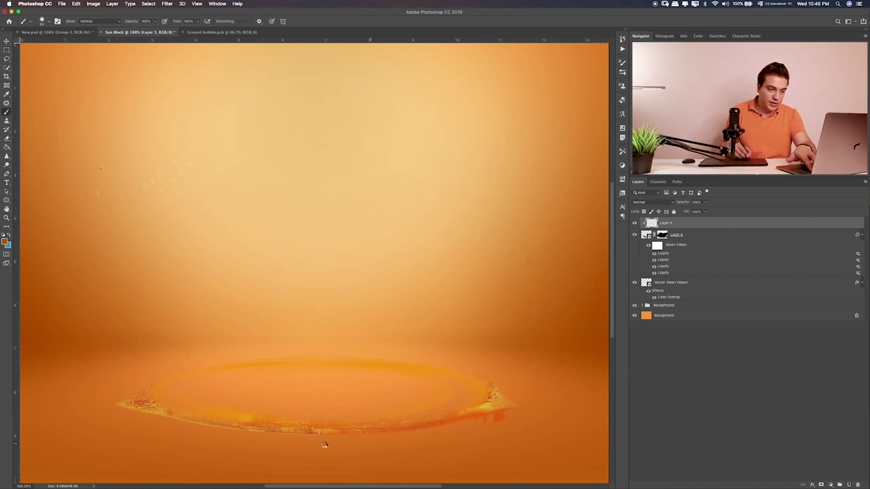
mouse_move(266, 445)
left_mouse_down()
mouse_move(146, 415)
mouse_move(123, 418)
left_mouse_up()
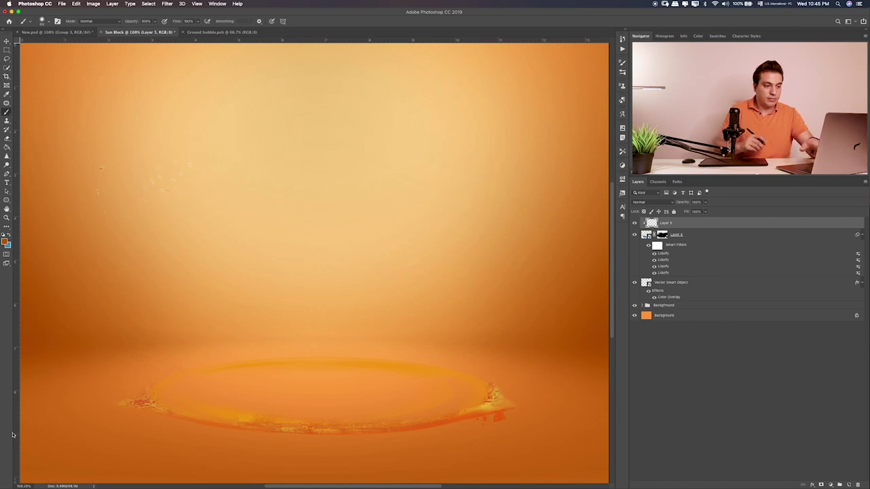
Try several blend modes, from Linear Burn to Overlay, on the stroke layer.
key("v")
key("shift+alt+a")
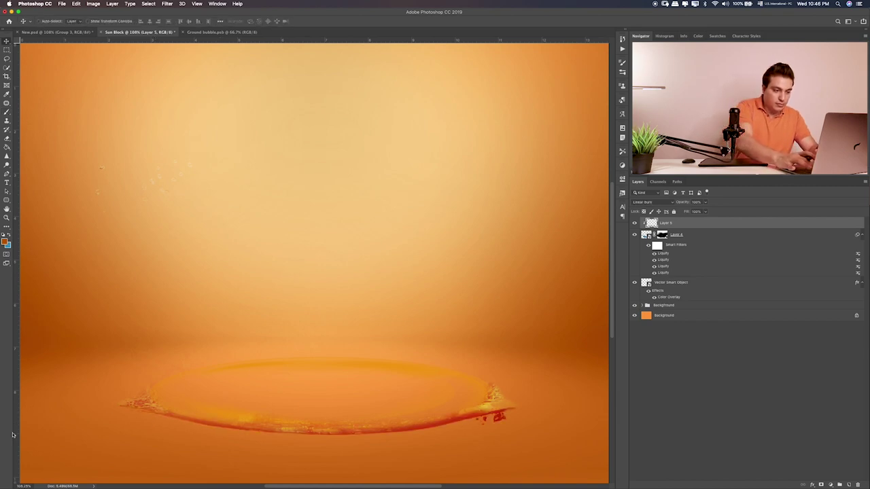
key("shift+alt+s")
key("shift+alt+d")
key("shift+alt+o")
Cycle Layer 5's blend mode from Hard Light through Divide and Luminosity to Multiply.
key("shift+alt+h")
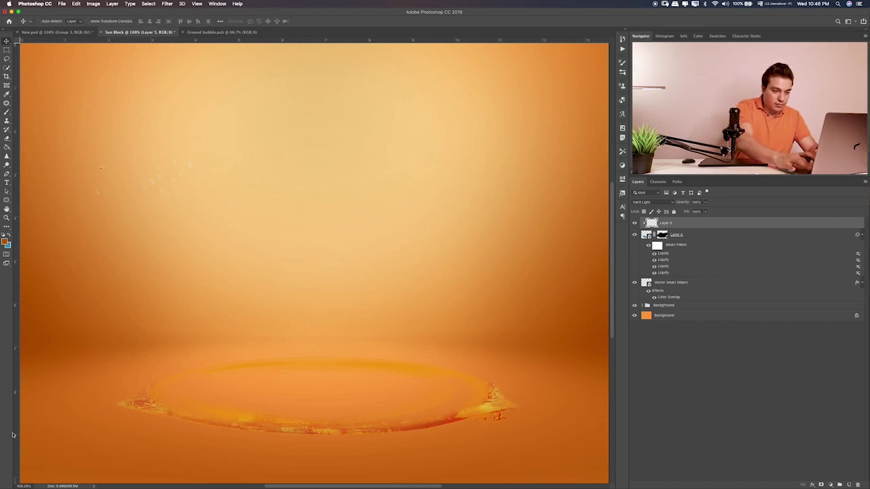
key("shift+plus")
key("shift+plus")
key("shift+plus")
key("shift+plus")
key("shift+plus")
key("shift+plus")
key("shift+plus")
key("shift+plus")
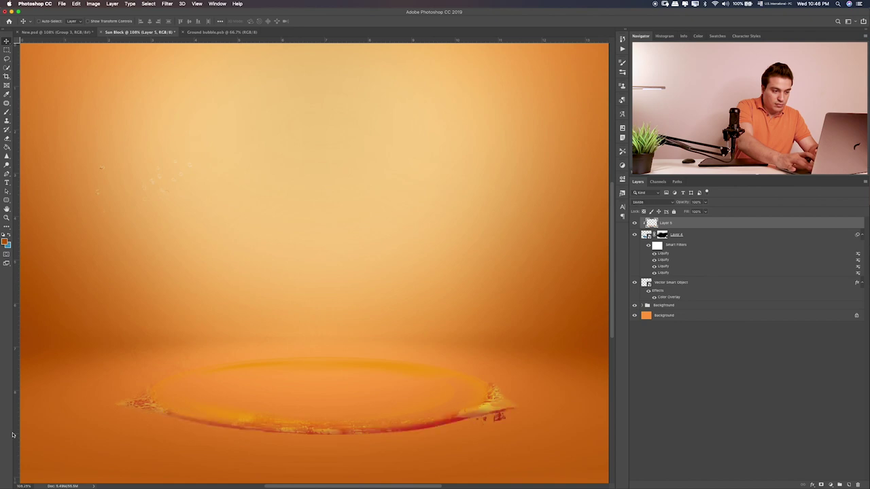
key("shift+plus")
key("shift+plus")
key("shift+plus")
key("shift+plus")
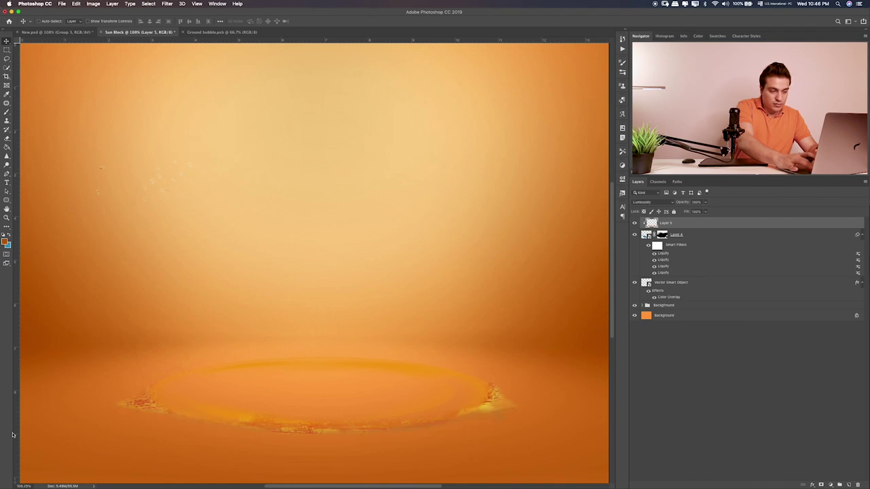
key("shift+plus")
key("shift+plus")
key("shift+plus")
key("shift+plus")
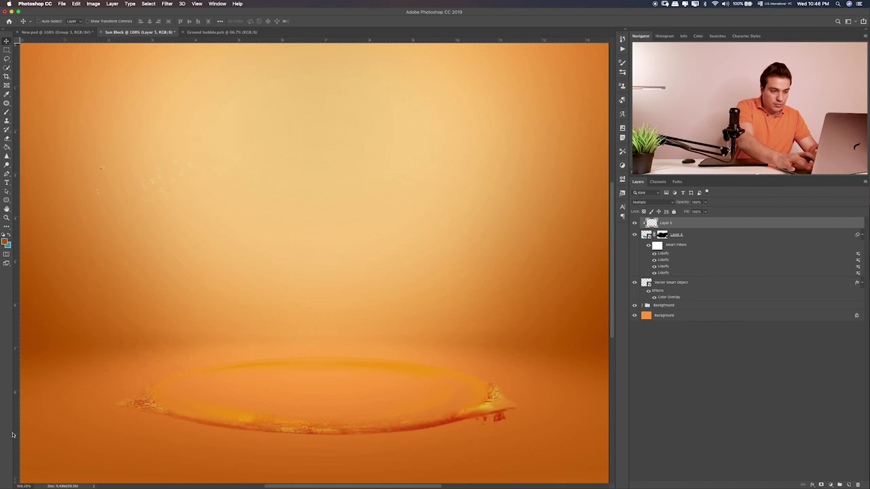
key("shift+plus")
key("shift+plus")
key("shift+plus")
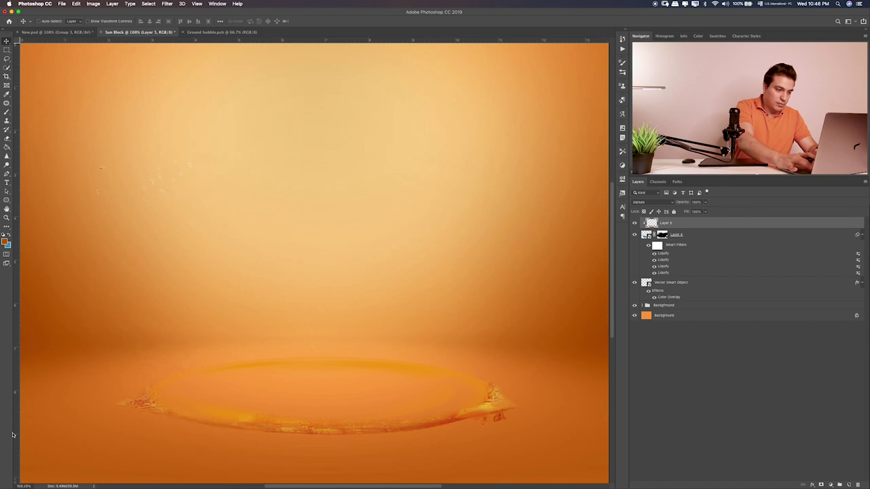
Zoom to 200% and touch up Layer 4's ring mask with the brush, then select Layer 5.
key("ctrl+plus")
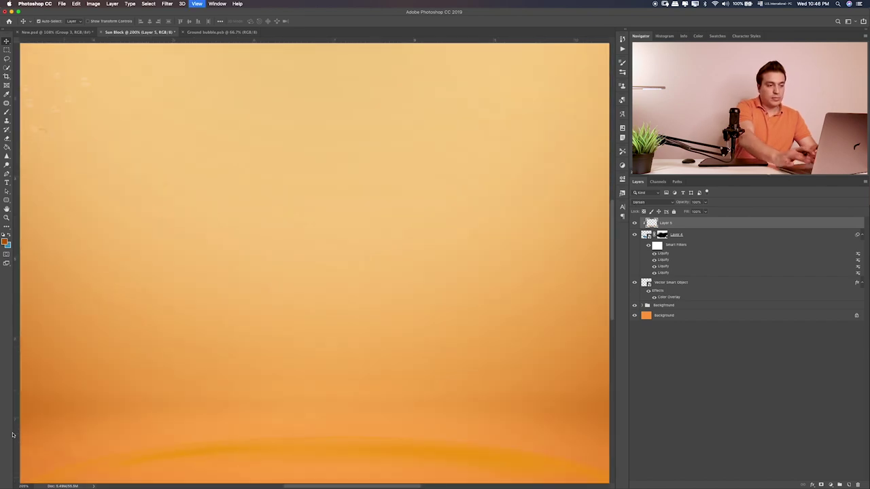
scroll(399, 278, "down", 3)
scroll(333, 210, "down", 4)
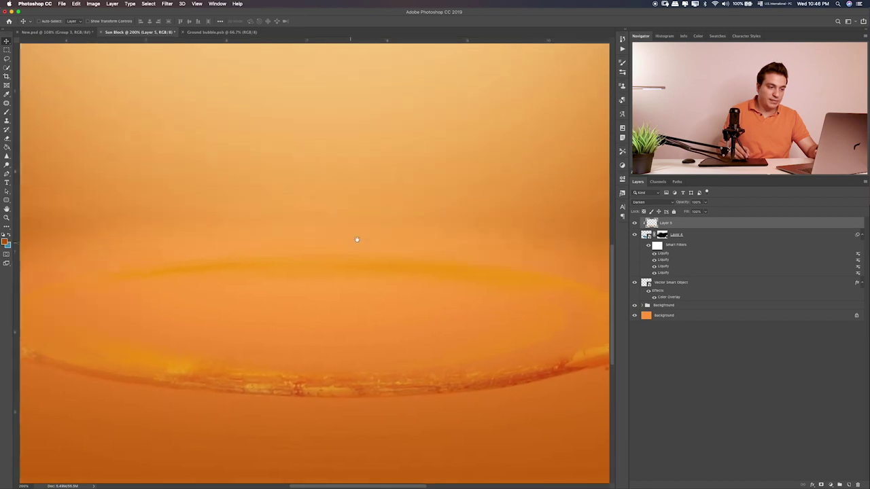
scroll(360, 269, "left", 2)
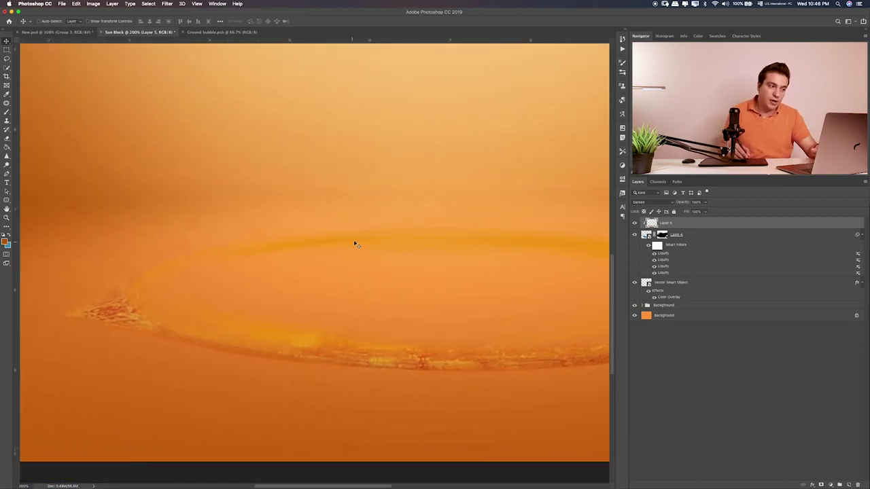
scroll(314, 262, "left", 5)
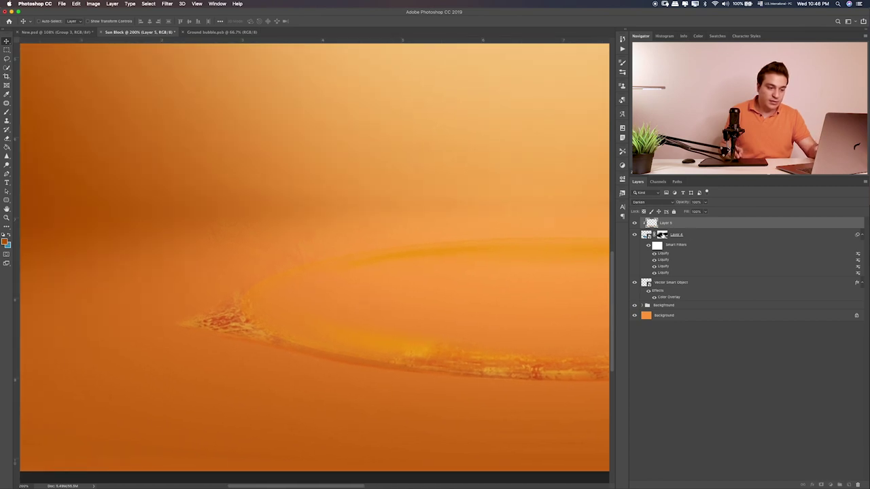
left_click(661, 235)
key("b")
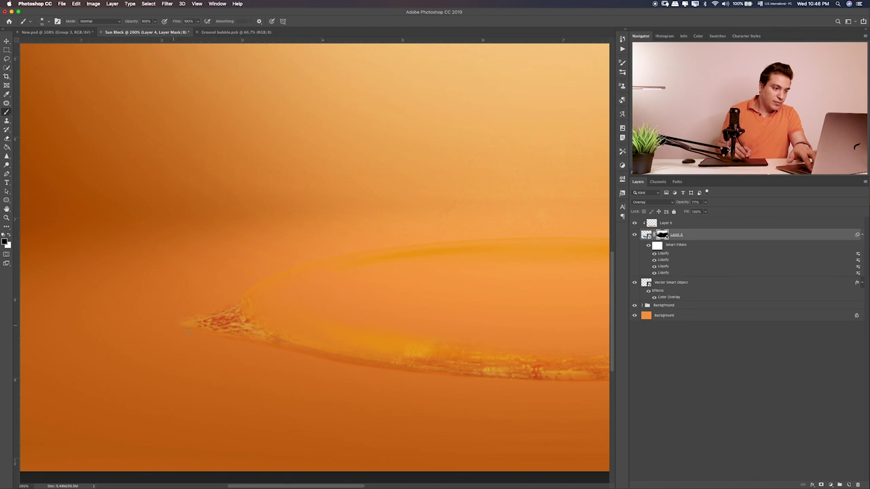
scroll(420, 295, "right", 5)
scroll(322, 292, "right", 5)
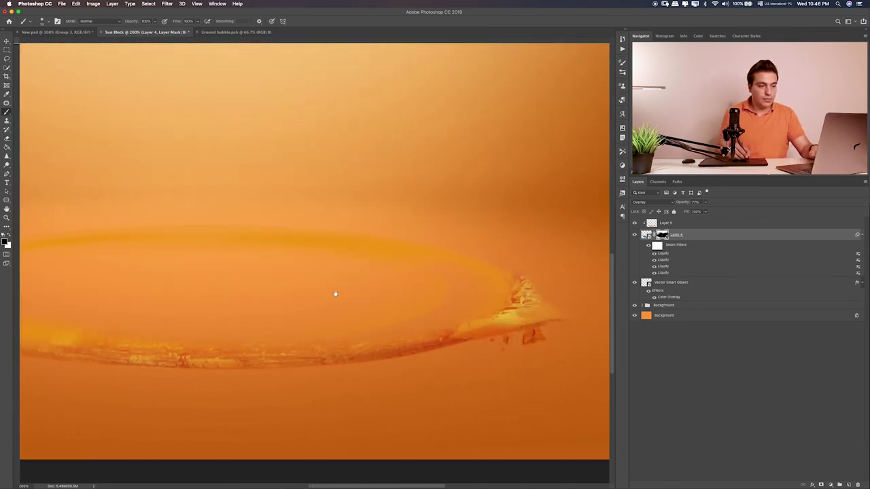
scroll(334, 292, "right", 3)
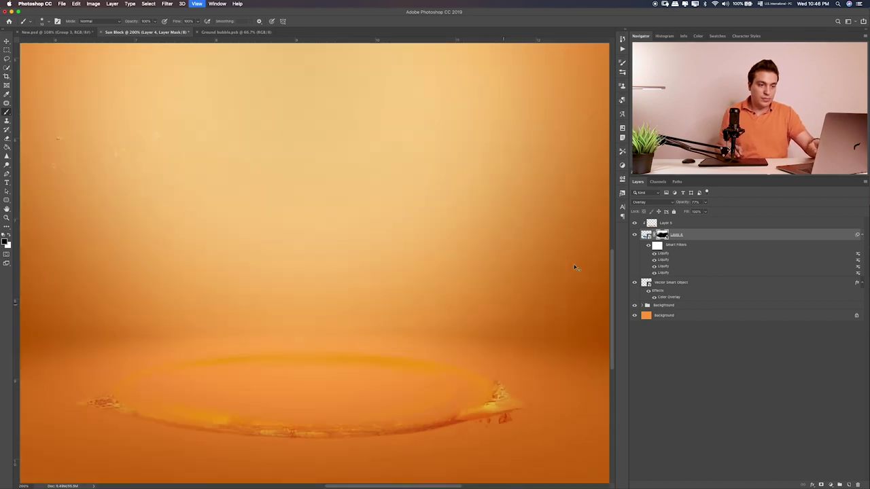
key("ctrl+0")
left_click(642, 224)
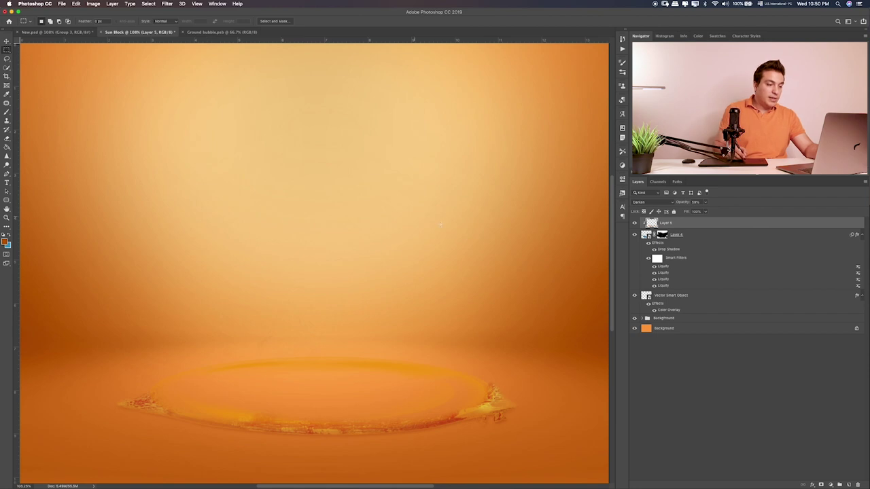
Switch to Finder's Items folder and preview Layer 01.psb and Bubble.psb.
key("super+Tab")
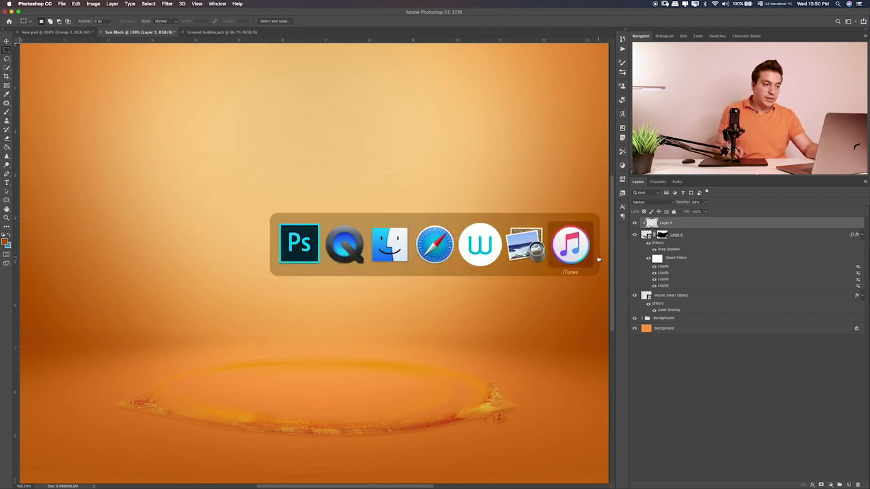
key("super+Tab")
key("super+Tab")
key("super+Tab")
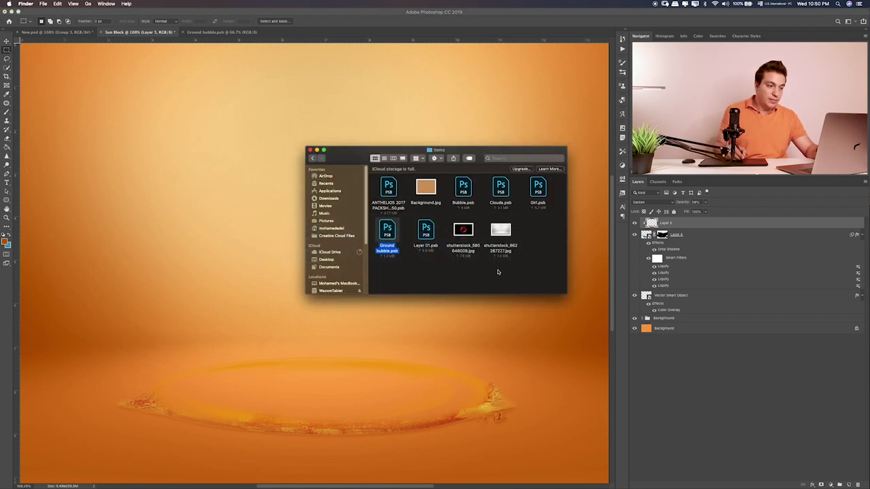
left_click(498, 272)
left_click(420, 231)
key("space")
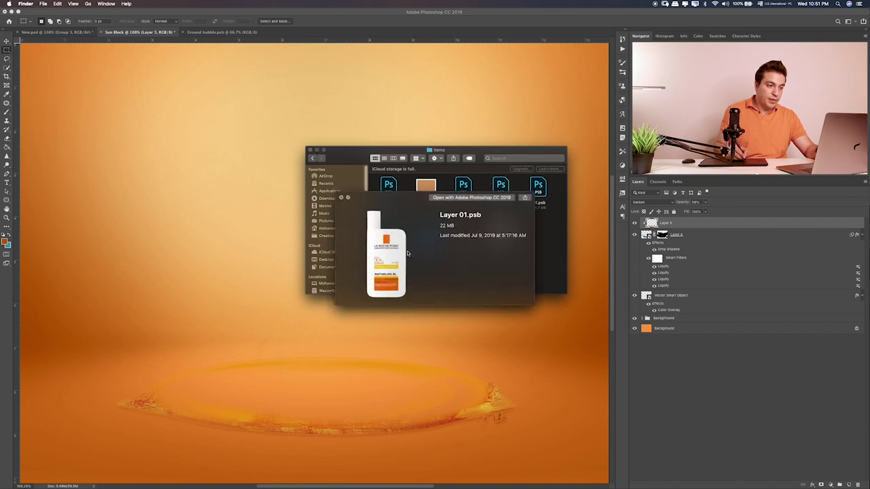
key("space")
left_click(464, 189)
key("space")
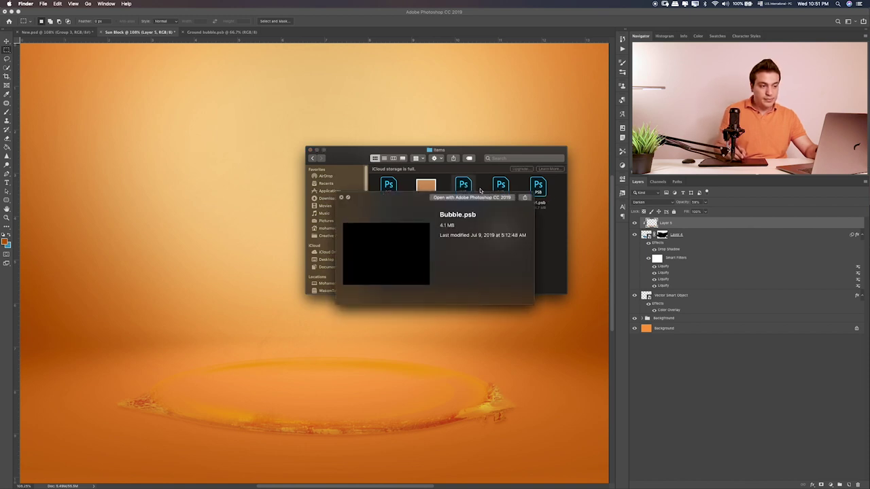
key("space")
Preview Clouds.psb, then open Girl.psb in Photoshop.
left_click(500, 189)
key("space")
key("space")
left_click(538, 189)
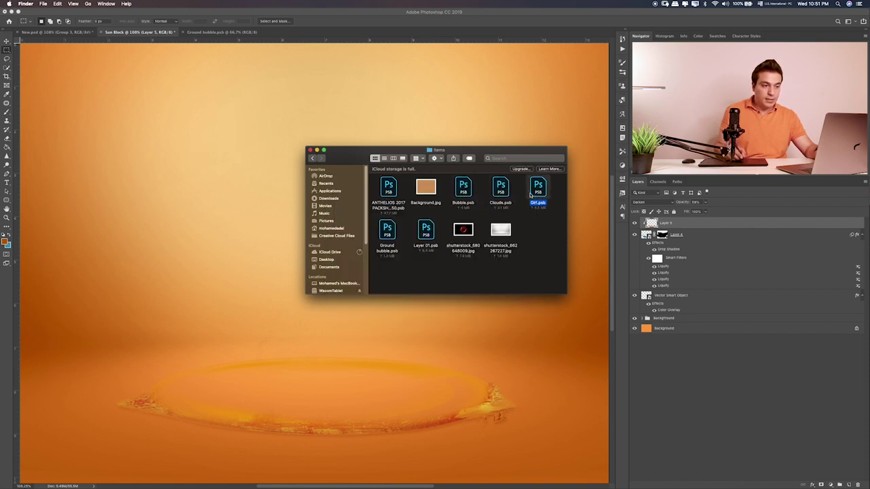
key("space")
key("space")
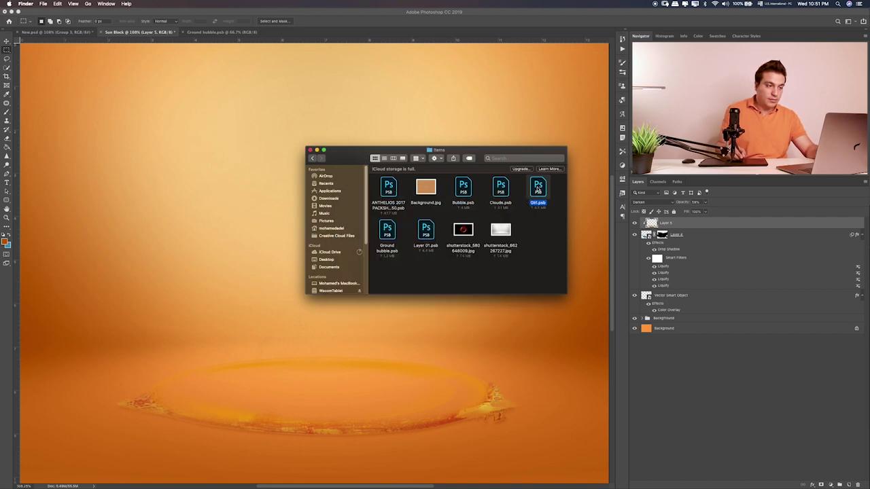
double_click(537, 189)
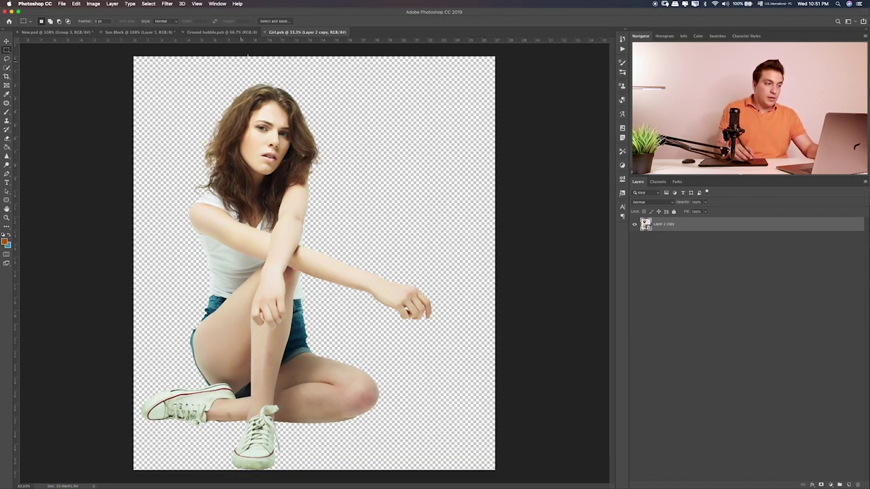
Show the Girl.psb document at 66.7% zoom with the Move tool, scrolled down to her shoes.
left_click(204, 32)
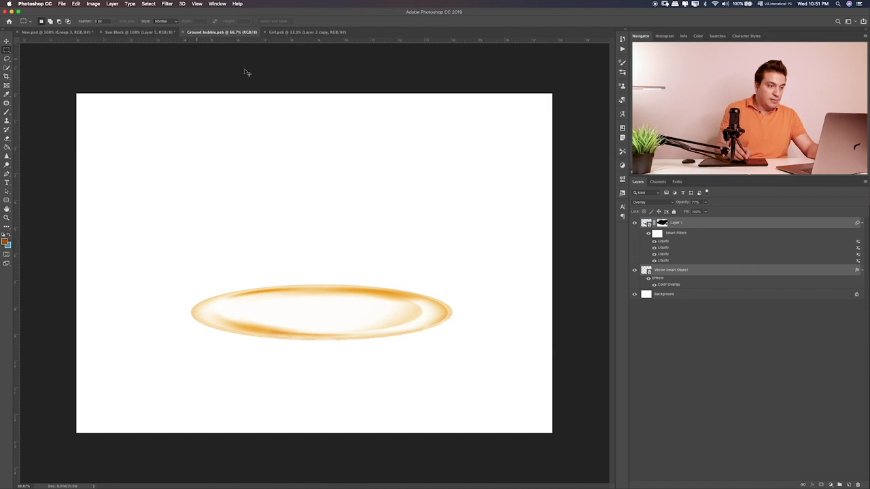
key("ctrl+Tab")
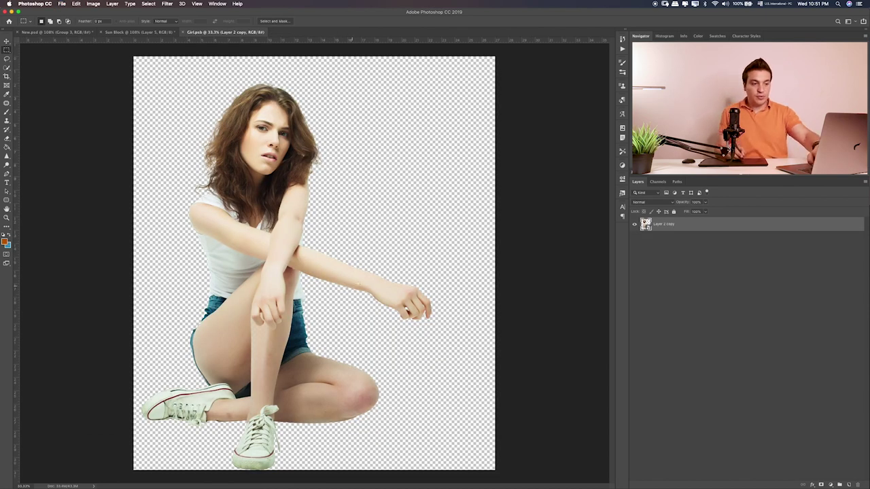
key("ctrl+plus")
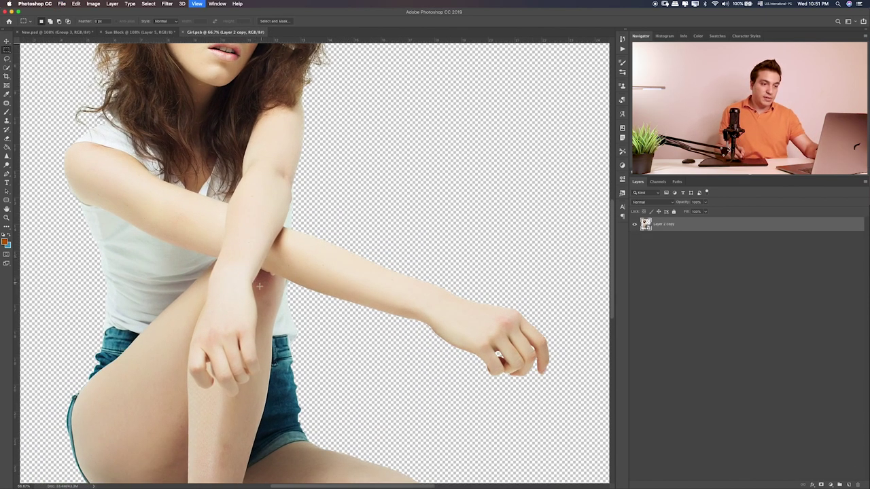
key("v")
scroll(272, 292, "down", 5)
scroll(272, 292, "left", 4)
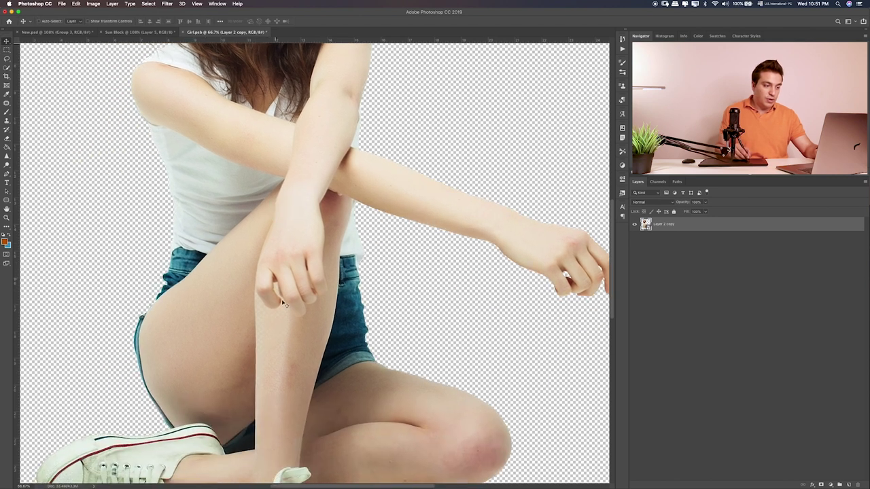
scroll(284, 304, "down", 5)
scroll(284, 304, "left", 2)
scroll(407, 286, "down", 2)
scroll(408, 286, "left", 2)
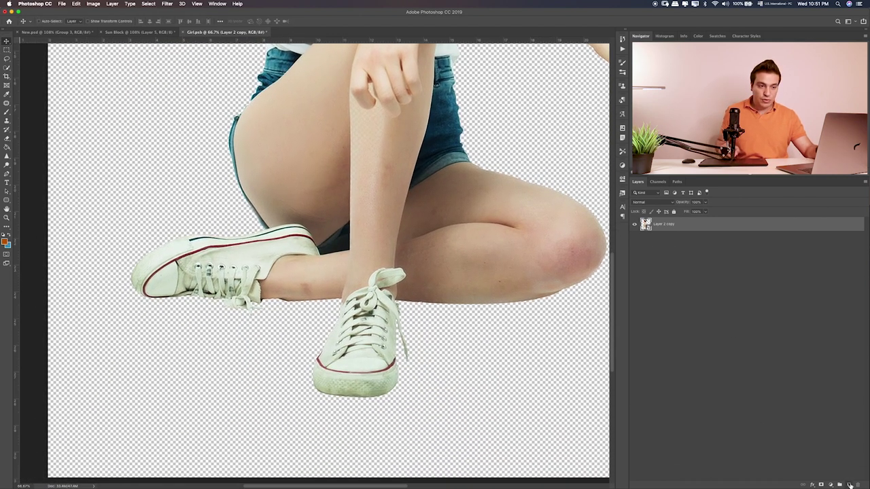
Set the foreground colour to black (000000) and shift the girl about 147 px left.
left_click(848, 485)
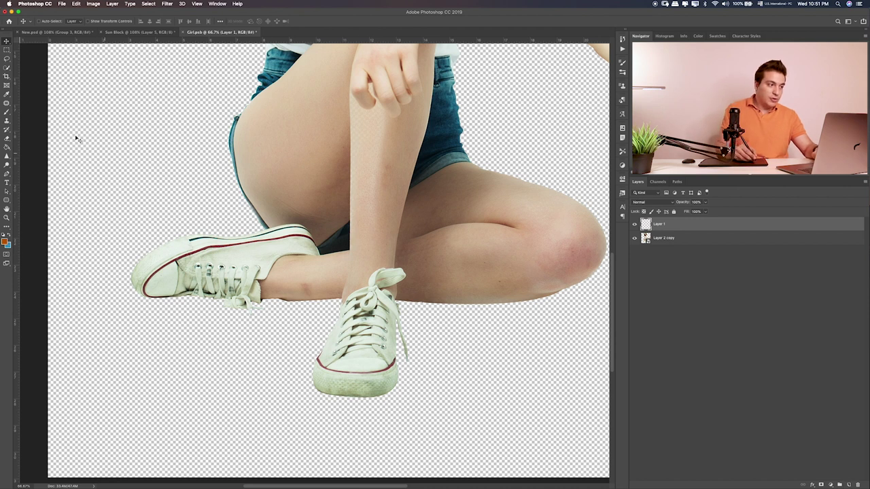
left_click(7, 242)
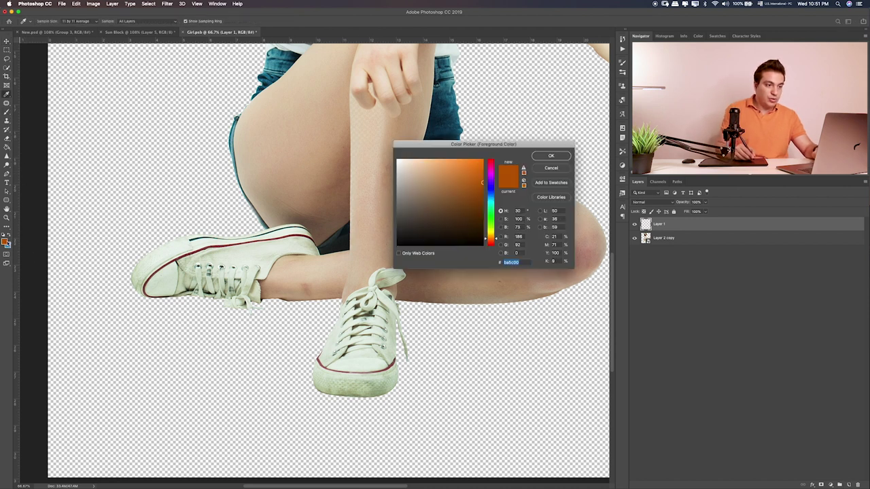
type("000000")
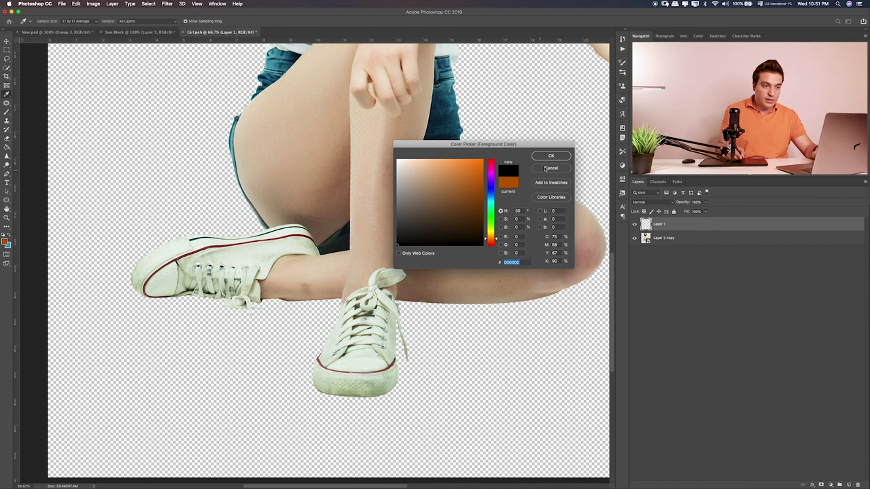
left_click(551, 157)
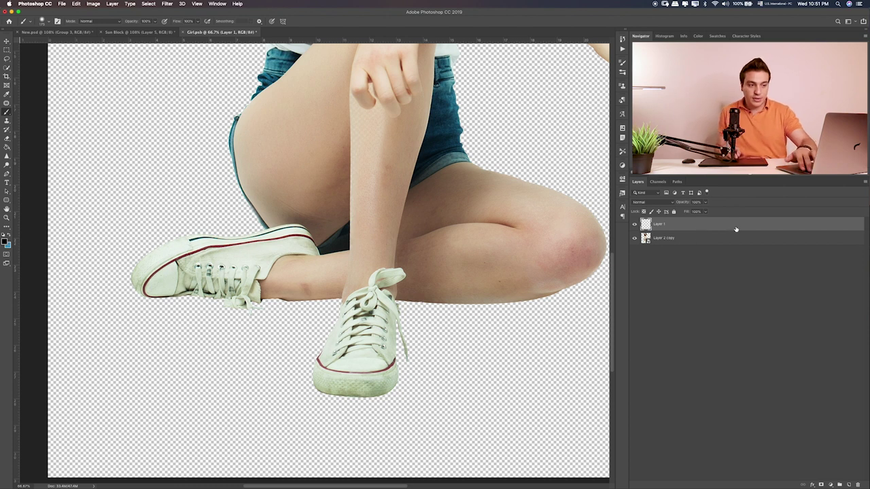
key("super+e")
key("v")
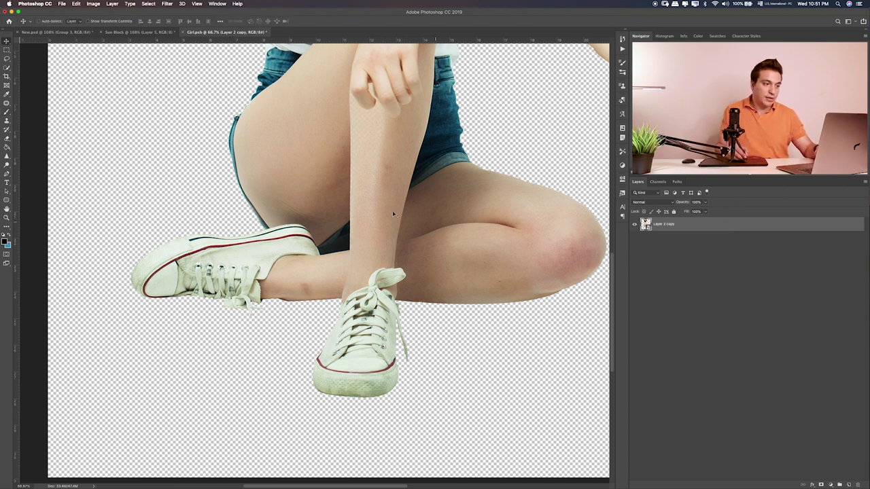
left_click_drag(381, 169, 282, 169)
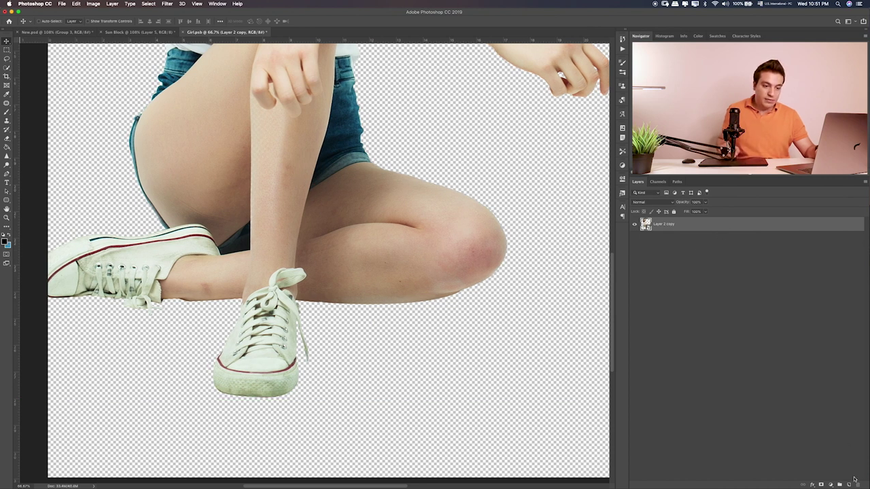
Paint a shin stroke on a new layer below Layer 2 copy, then merge both into a smart object.
left_click(847, 484)
key("b")
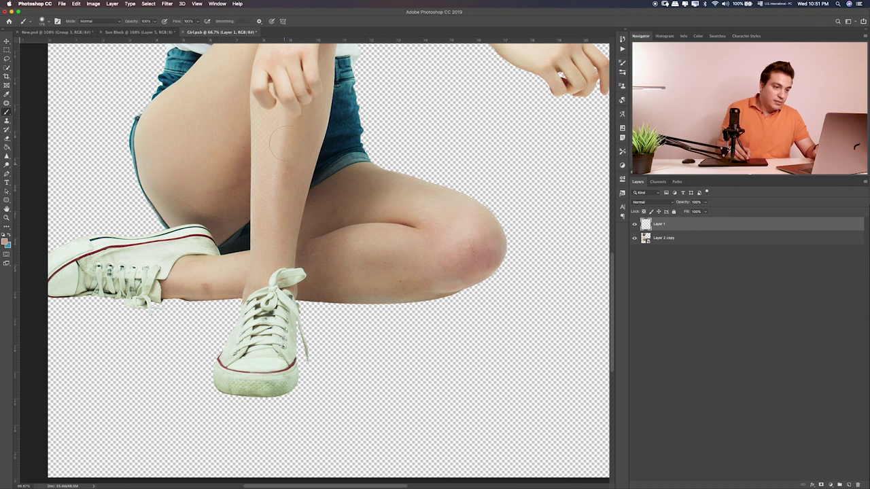
left_click_drag(293, 136, 266, 167)
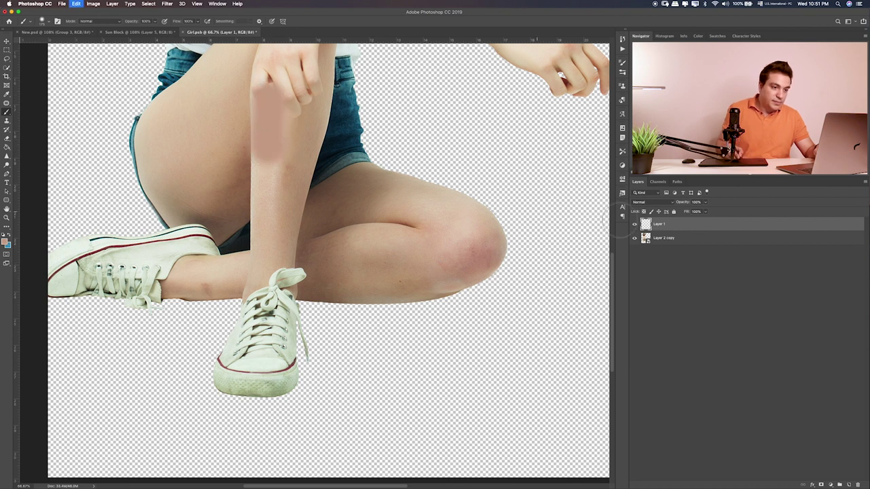
left_click_drag(690, 226, 679, 247)
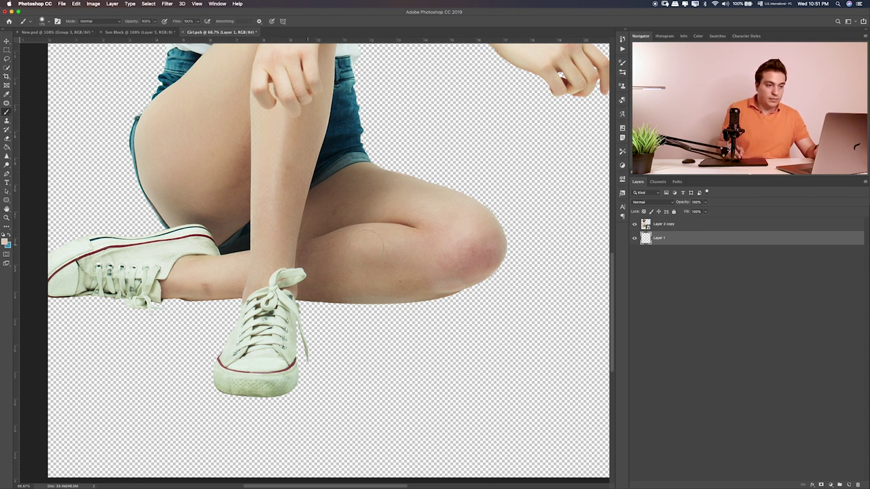
left_click(728, 228, "shift")
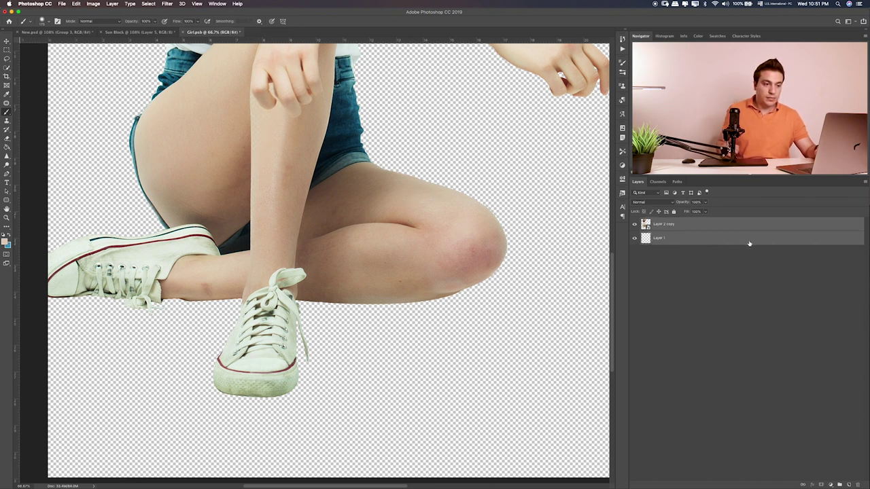
right_click(761, 223)
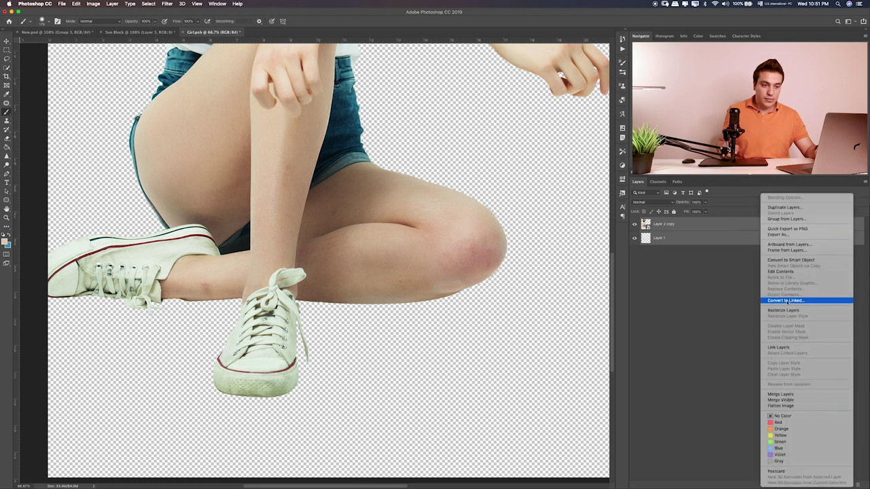
left_click(824, 261)
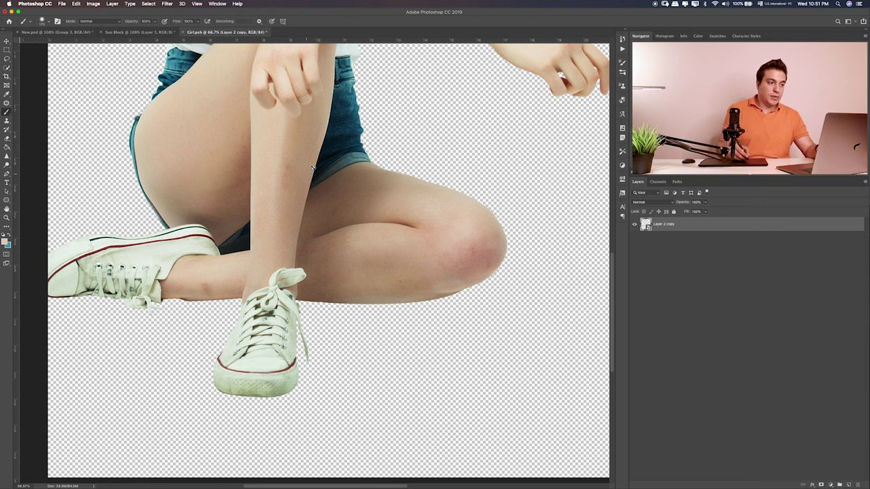
Drag the girl into the Sun Block composition and scale her down to fit the scene.
key("v")
mouse_move(266, 145)
left_mouse_down()
mouse_move(151, 40)
mouse_move(227, 156)
left_mouse_up()
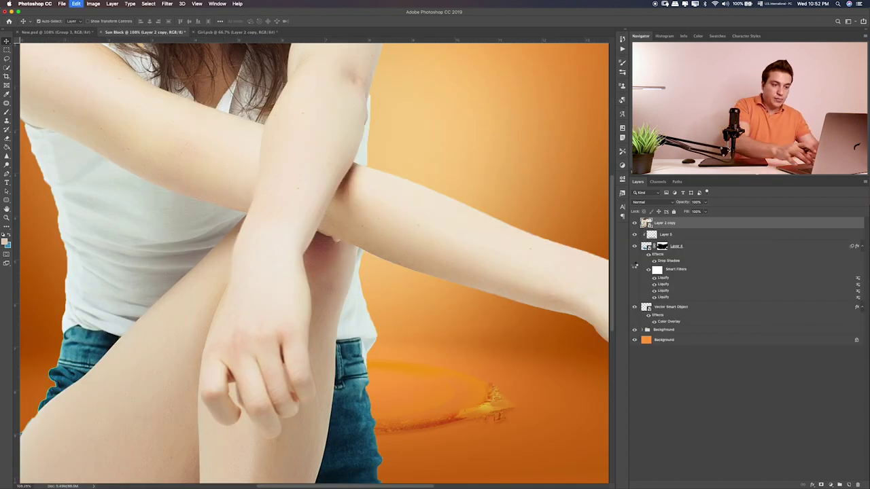
key("ctrl+t")
key("ctrl+0")
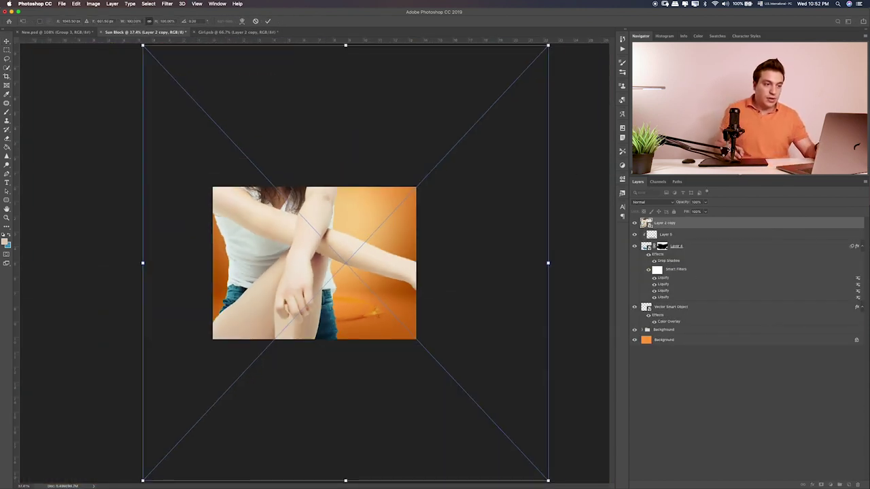
mouse_move(546, 45)
left_mouse_down()
mouse_move(388, 184)
mouse_move(385, 206)
mouse_move(375, 208)
mouse_move(359, 242)
left_mouse_up()
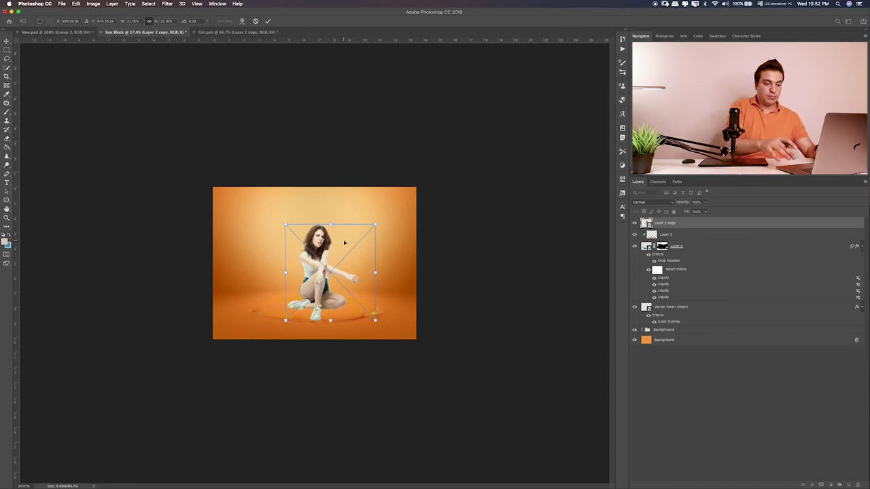
key("Return")
key("ctrl+0")
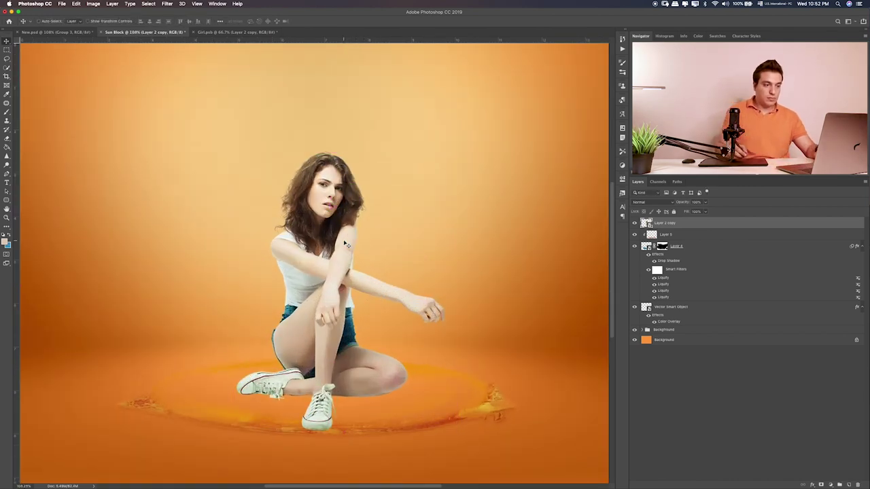
left_click_drag(361, 291, 353, 287)
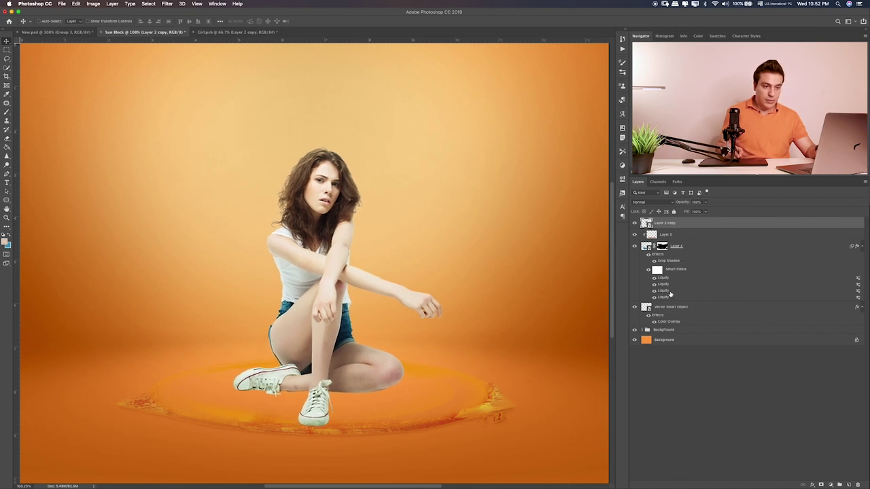
Reposition the girl down onto the splash ring.
left_click(671, 307, "shift")
left_click_drag(399, 334, 396, 354)
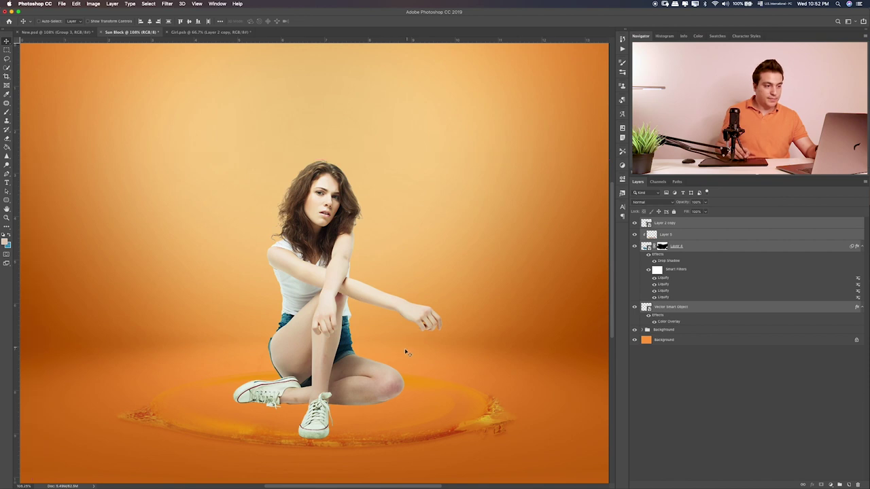
left_click_drag(396, 353, 399, 351)
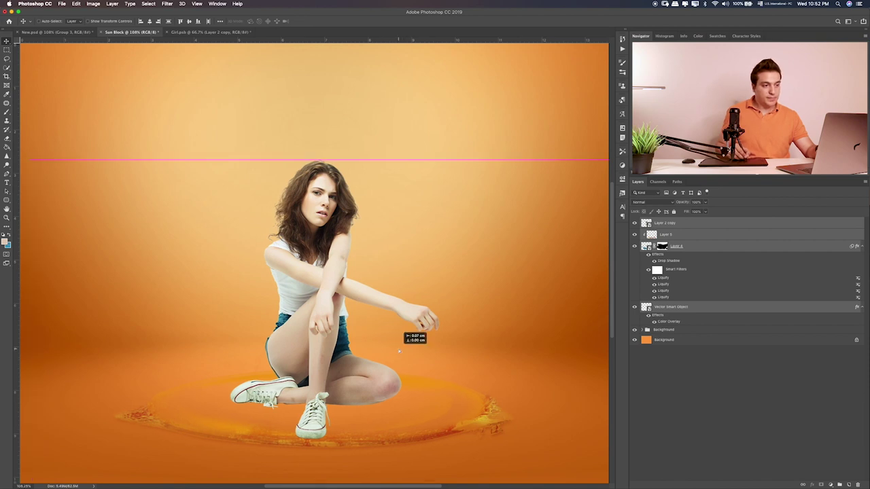
left_click(711, 226)
left_click_drag(381, 296, 384, 292)
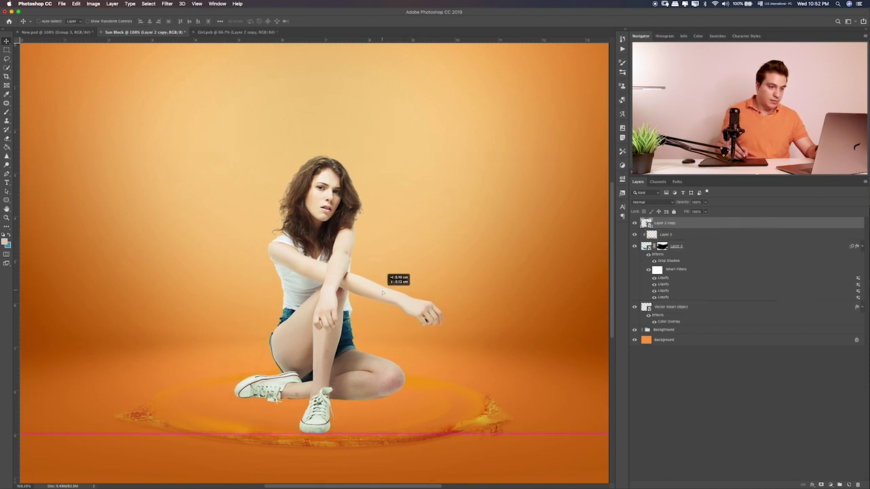
Scale the girl down slightly to sit on the ring, then zoom in to inspect her.
key("ctrl+t")
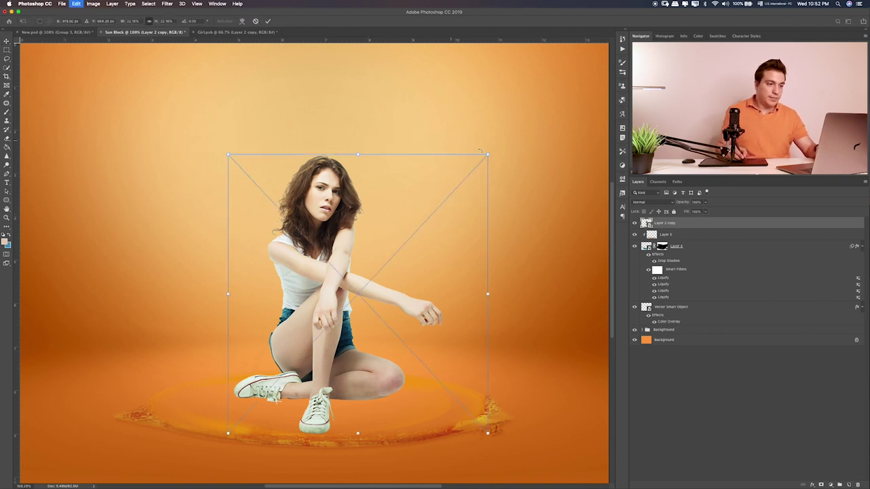
left_click_drag(489, 153, 483, 162)
left_click_drag(451, 220, 458, 223)
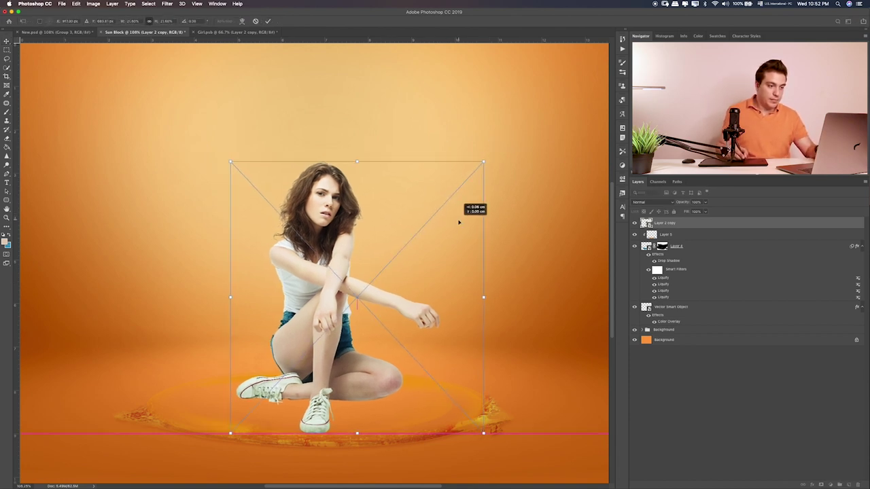
key("Return")
key("ctrl+plus")
key("ctrl+plus")
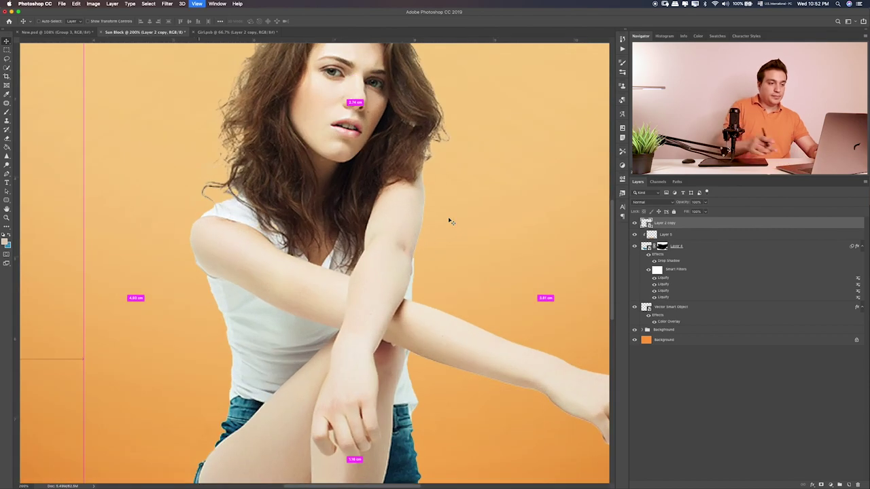
scroll(408, 258, "down", 3)
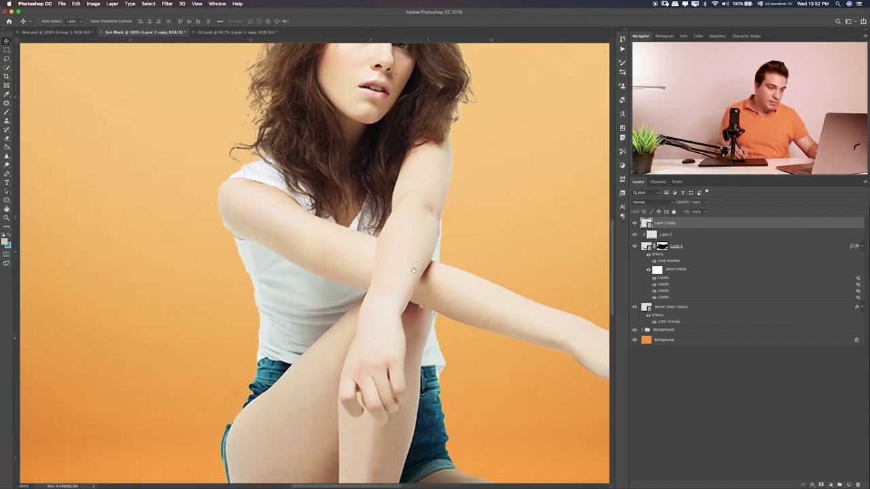
scroll(450, 255, "left", 3)
scroll(451, 254, "down", 2)
scroll(415, 268, "down", 3)
scroll(414, 268, "right", 2)
scroll(476, 268, "down", 2)
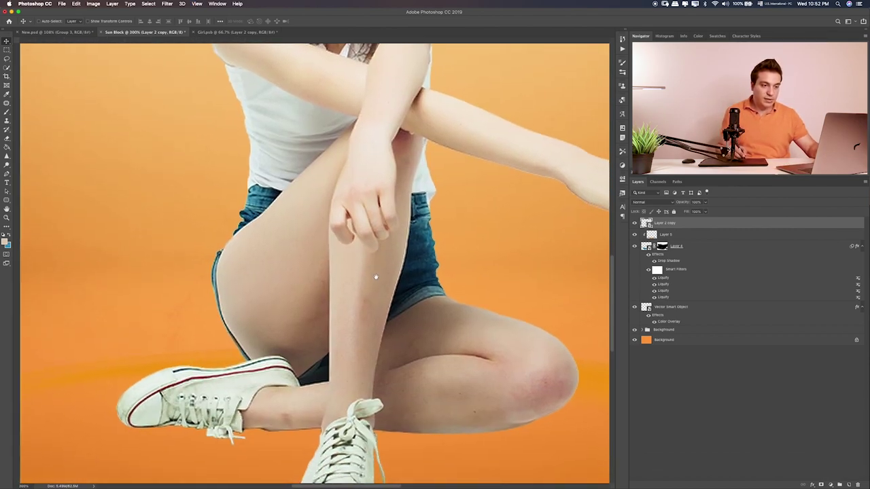
key("ctrl+0")
Group the girl's layer and name the group Girl.
key("ctrl+g")
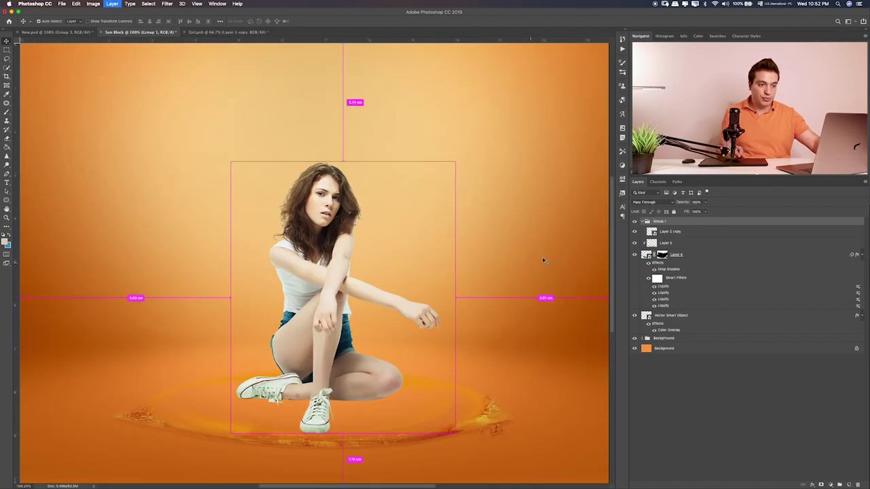
double_click(659, 221)
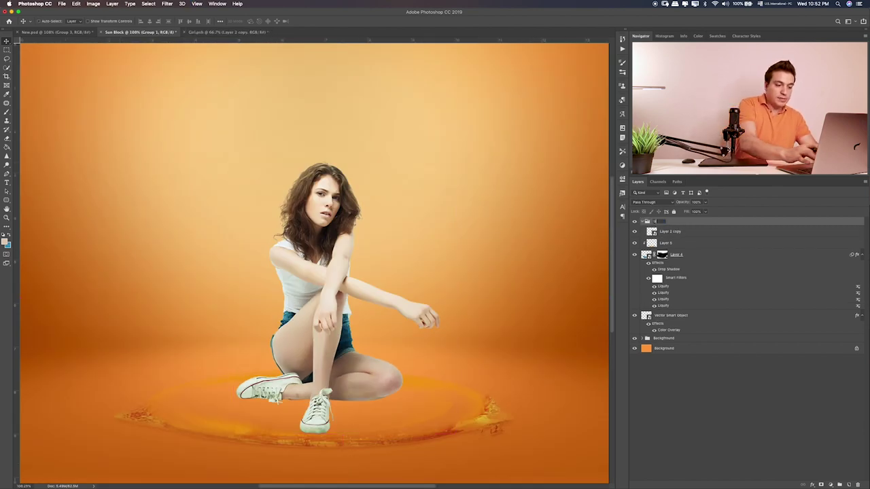
type("G")
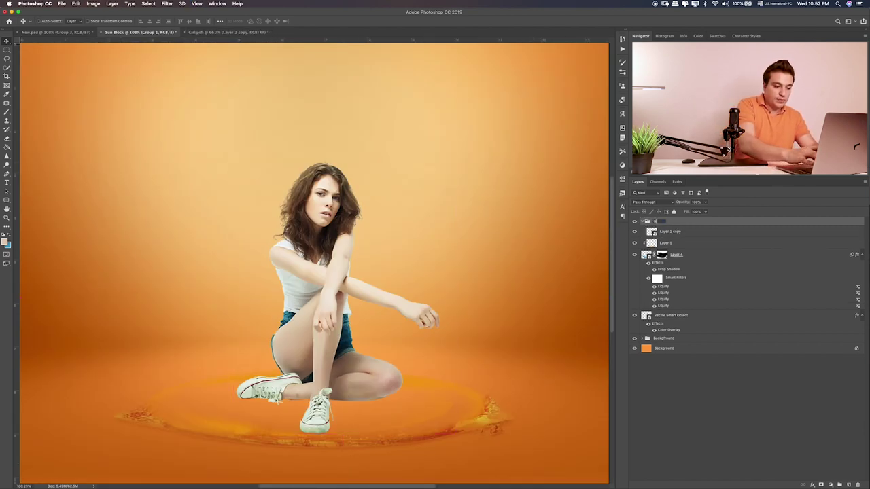
type("ir")
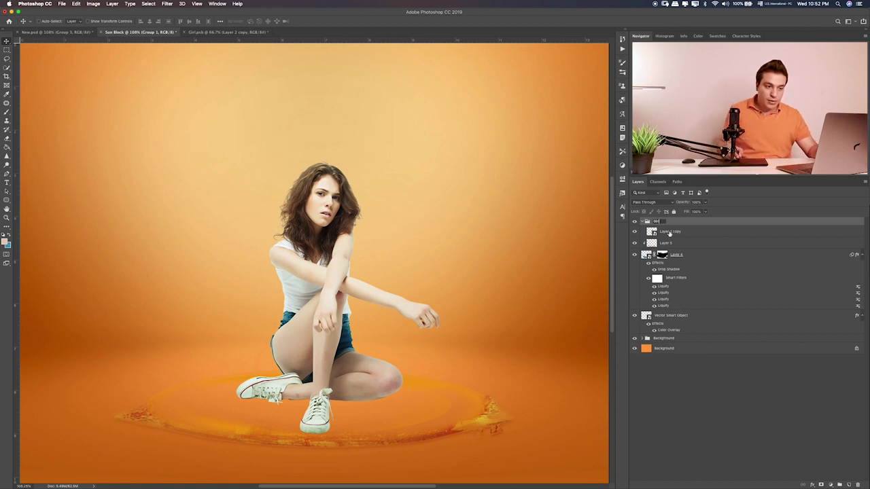
type("l")
key("Return")
Group the remaining effect layers into Group 1 and add an empty layer above Layer 2 copy.
left_click(671, 246)
left_click(669, 315, "shift")
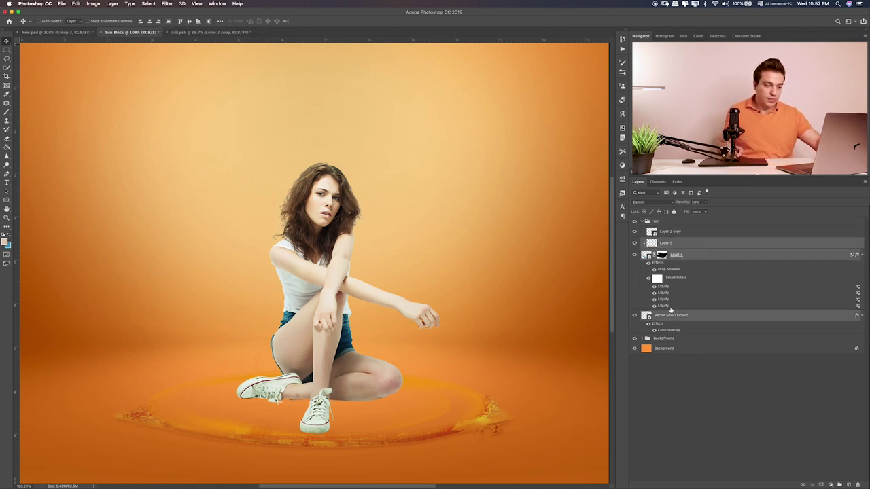
key("ctrl+g")
left_click(665, 231)
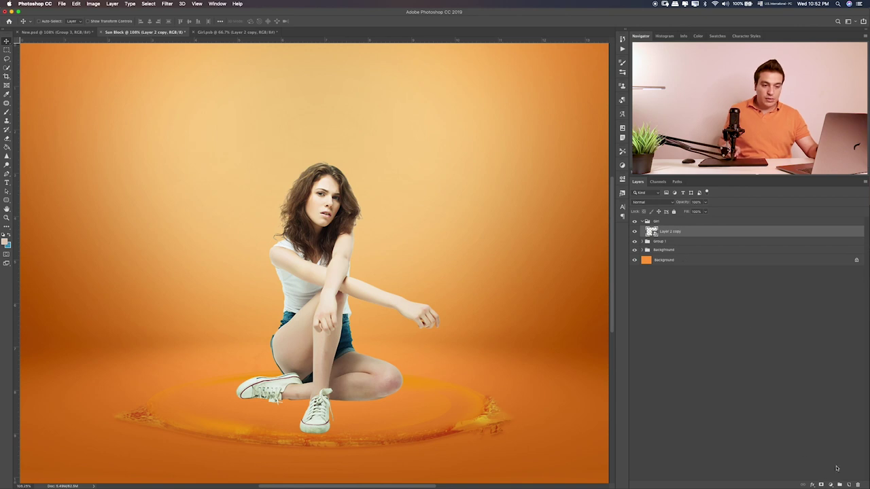
left_click(849, 485)
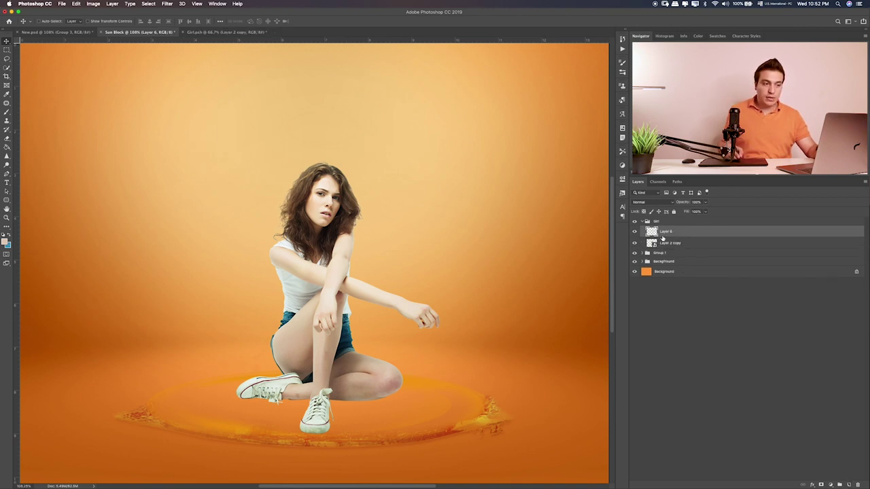
Clip Layer 6 to the girl and paint peach over her with a large brush.
left_click(700, 236, "alt")
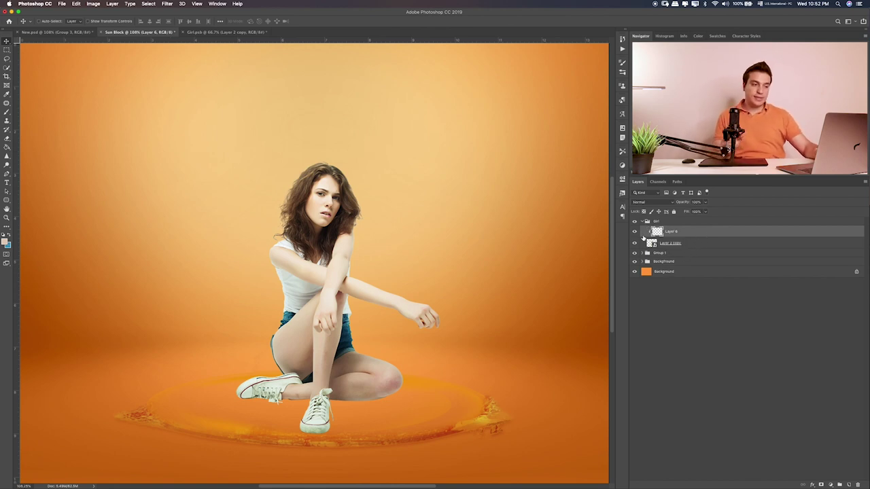
key("b")
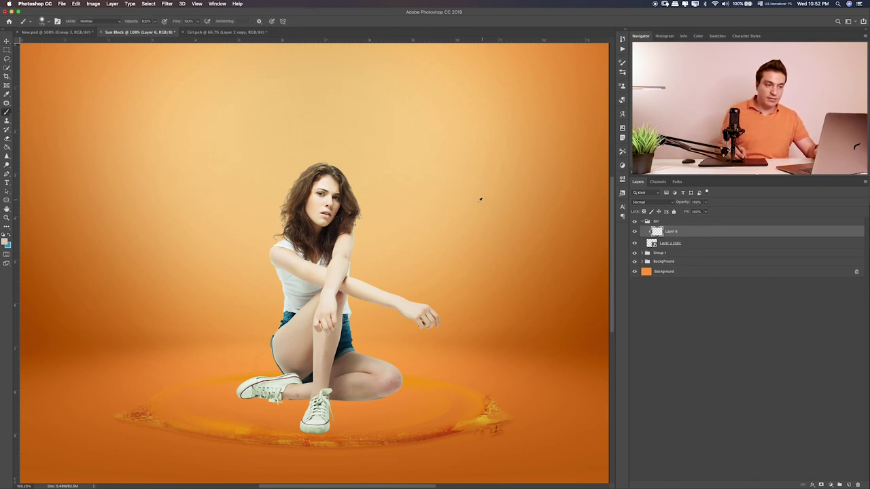
key("bracketright")
key("bracketright")
key("bracketright")
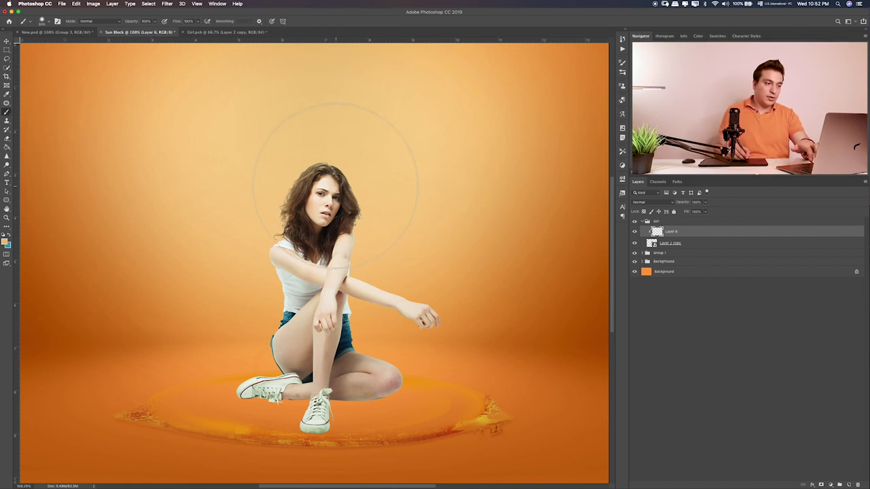
mouse_move(335, 184)
left_mouse_down()
mouse_move(353, 381)
mouse_move(286, 401)
left_mouse_up()
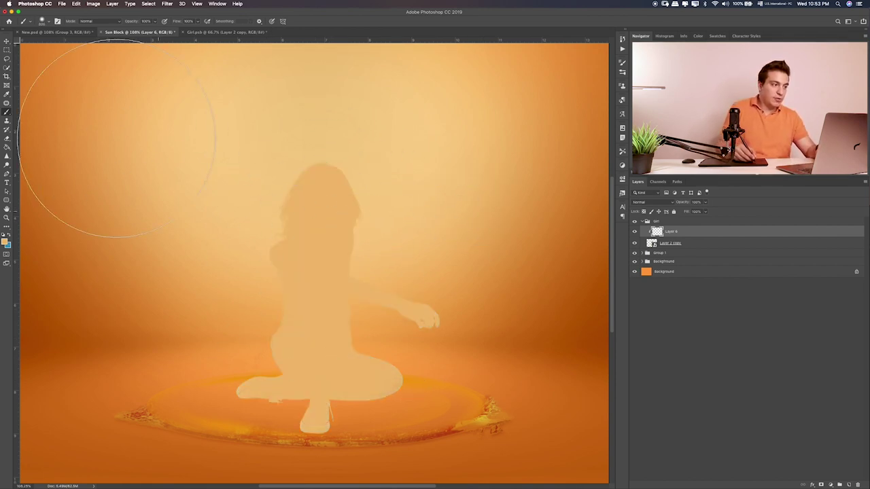
Cycle the peach layer's blend modes, settling on Color.
key("m")
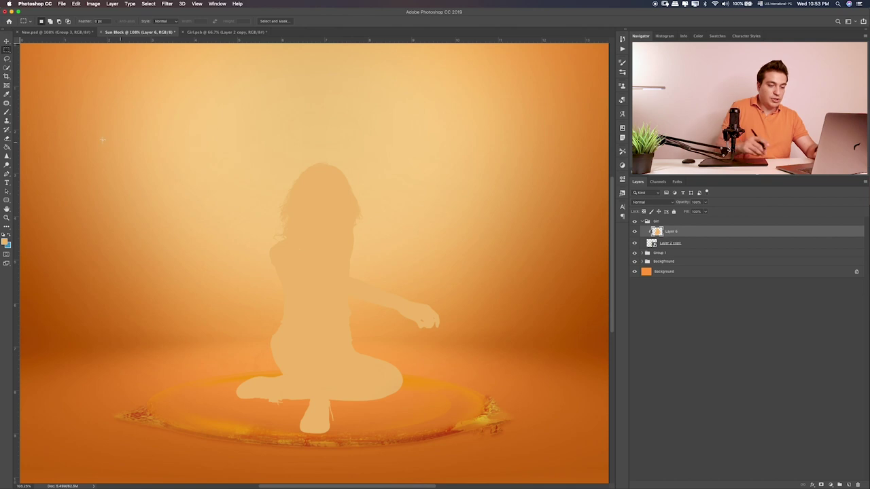
key("v")
key("shift+alt+m")
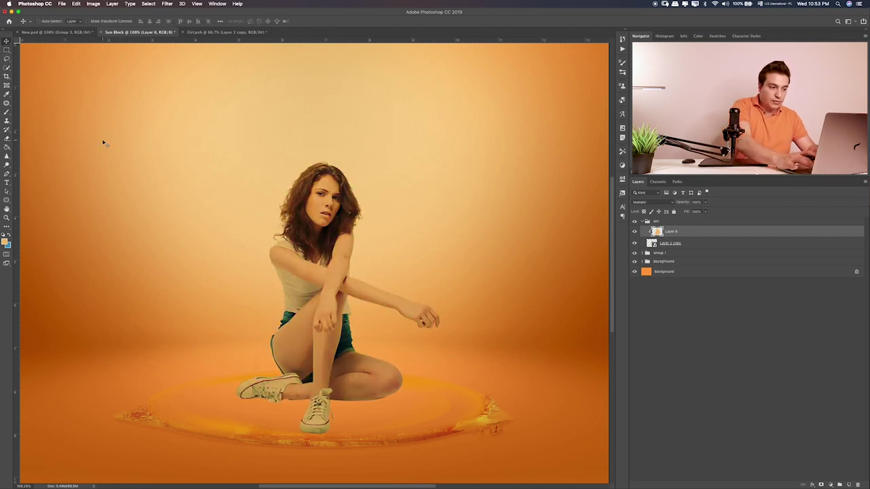
key("shift+plus")
key("shift+plus")
key("shift+plus")
key("shift+plus")
key("shift+plus")
key("shift+plus")
key("shift+plus")
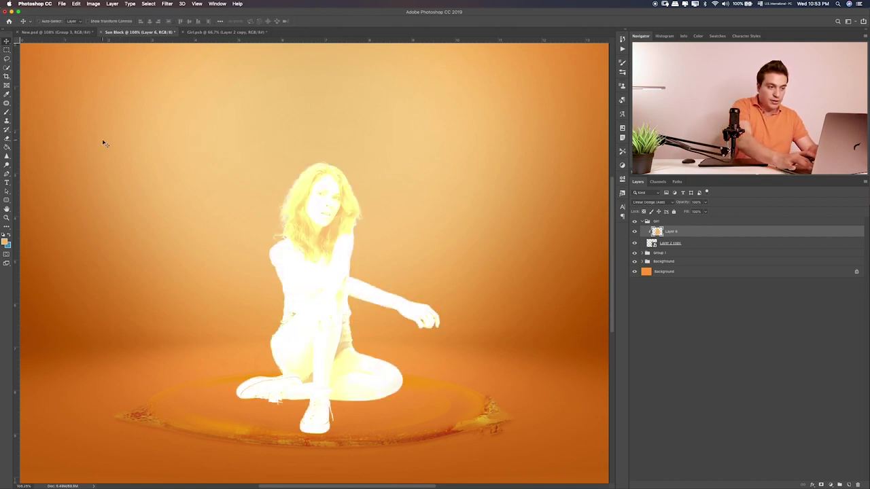
key("shift+plus")
key("shift+plus")
key("shift+plus")
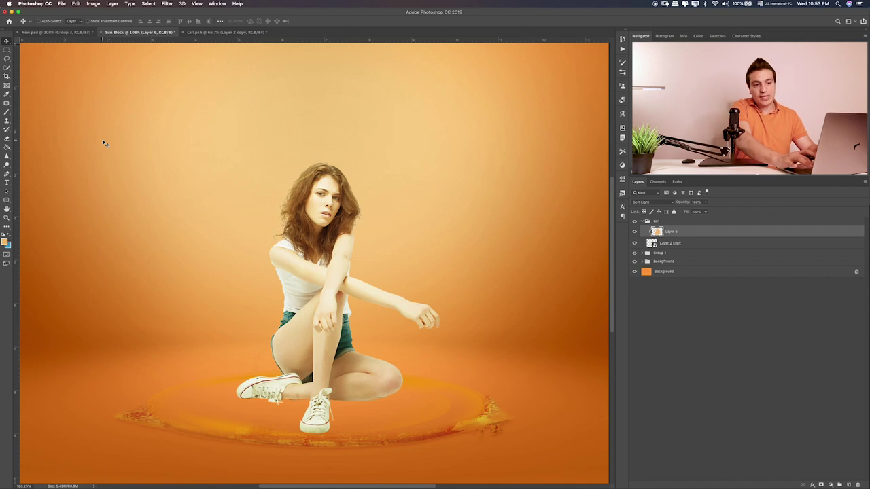
key("shift+plus")
key("shift+plus")
key("shift+plus")
key("shift+plus")
key("shift+plus")
key("shift+plus")
key("shift+plus")
key("shift+plus")
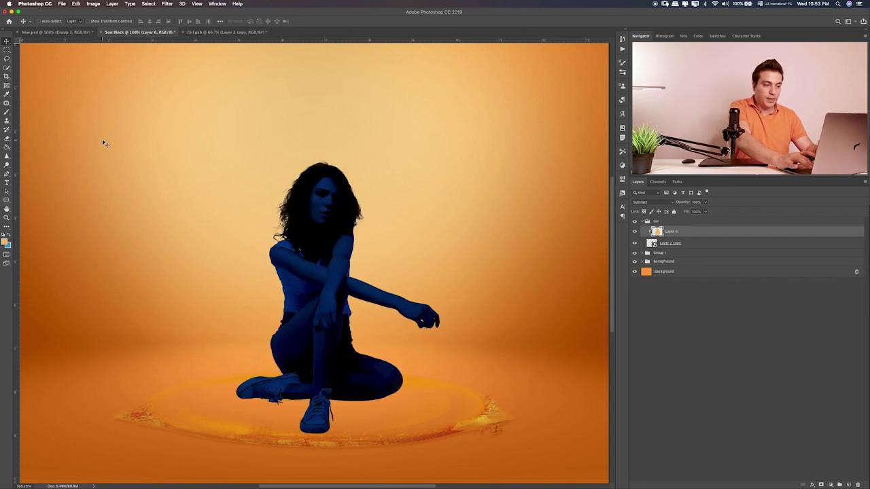
key("shift+plus")
key("shift+plus")
key("shift+plus")
key("shift+plus")
key("shift+minus")
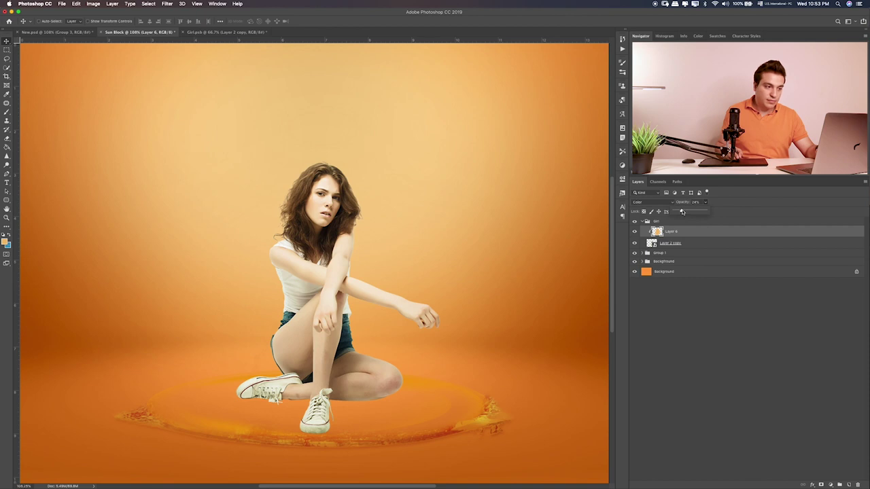
Lower the tint to 32% opacity, compare it on and off, and add an empty layer beneath the girl.
left_click(637, 234)
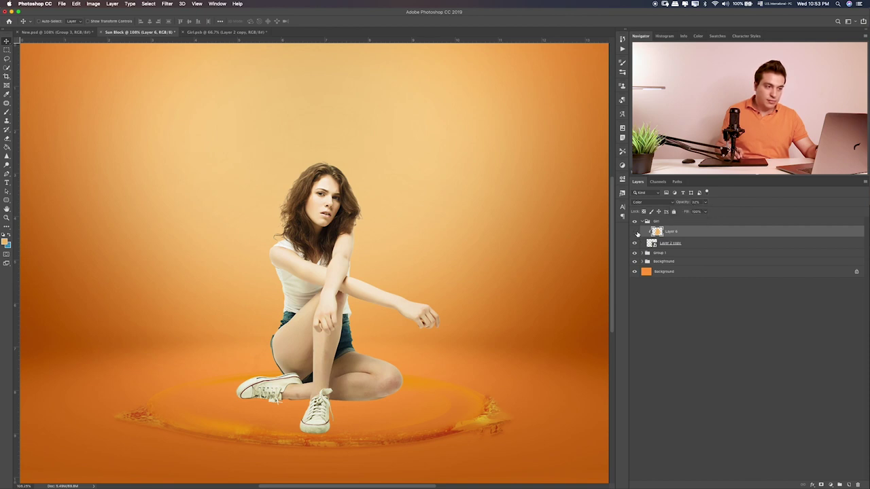
left_click(636, 232)
left_click(635, 233)
left_click(636, 232)
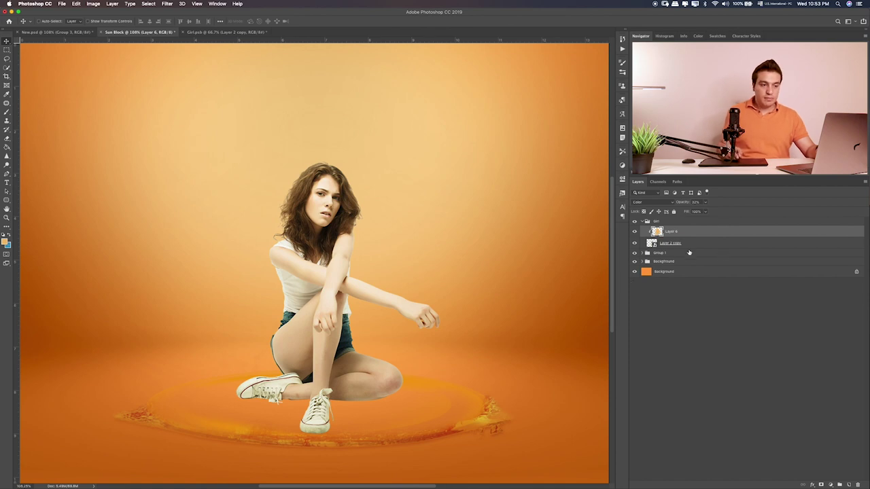
left_click(685, 247)
left_click(848, 485)
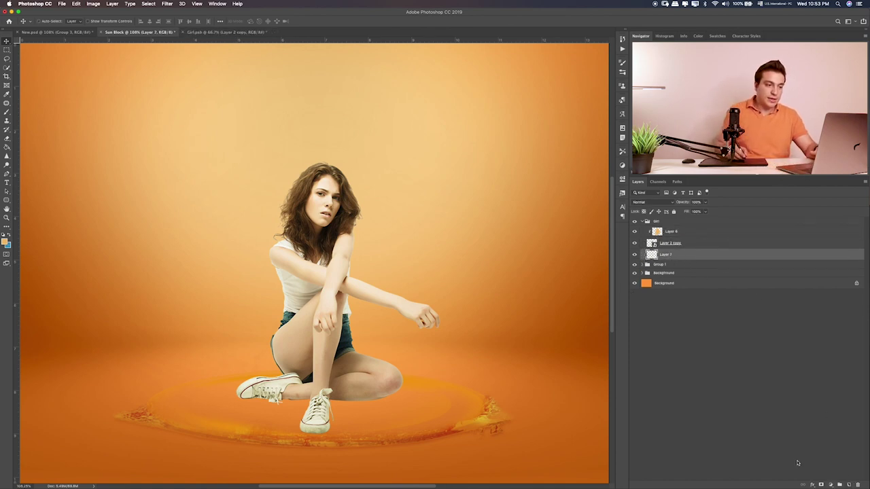
Paint a soft shadow dab on Layer 7 and stretch it into a flat oval under both sneakers.
key("b")
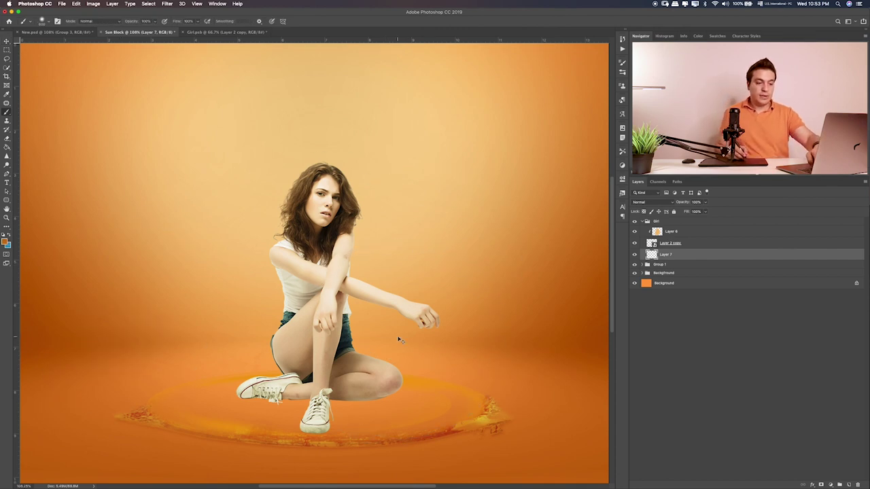
key("ctrl+plus")
key("ctrl+plus")
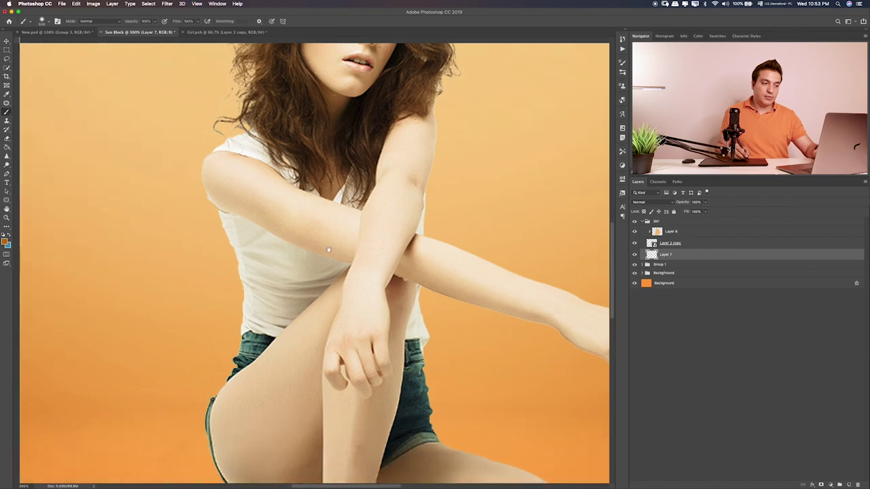
scroll(328, 250, "down", 10)
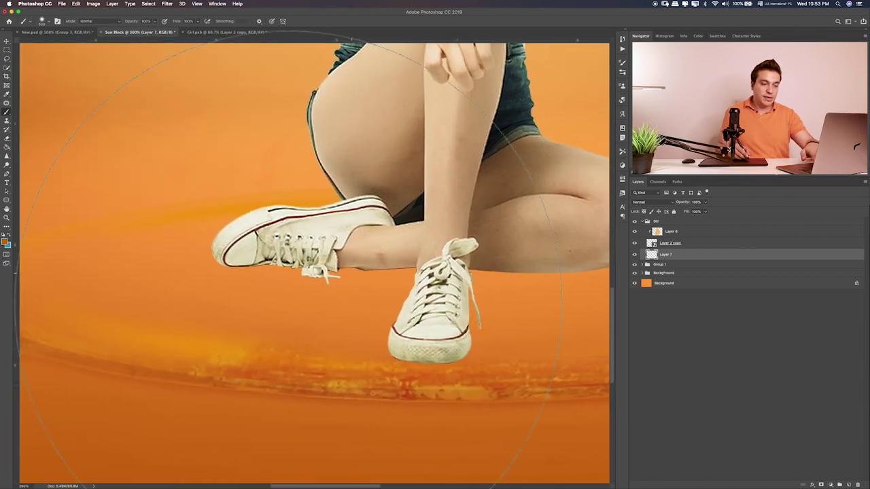
key("bracketleft")
key("bracketleft")
key("bracketleft")
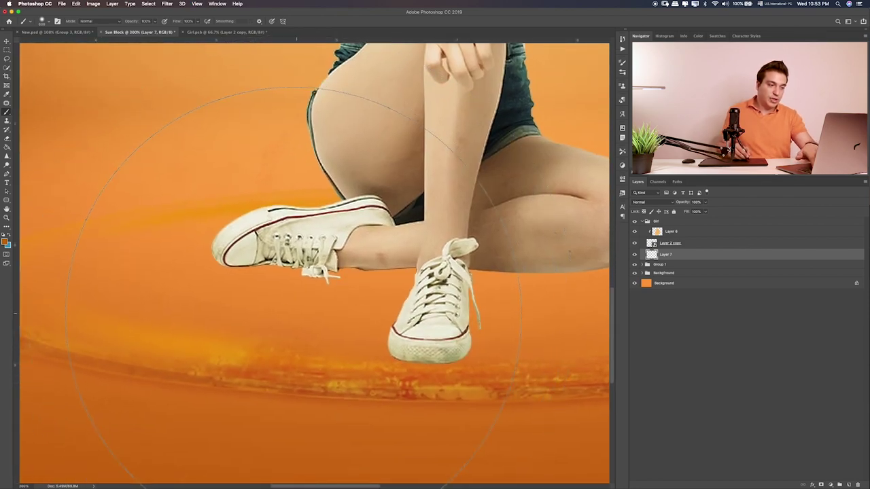
key("bracketleft")
key("bracketleft")
key("bracketleft")
left_click(279, 312)
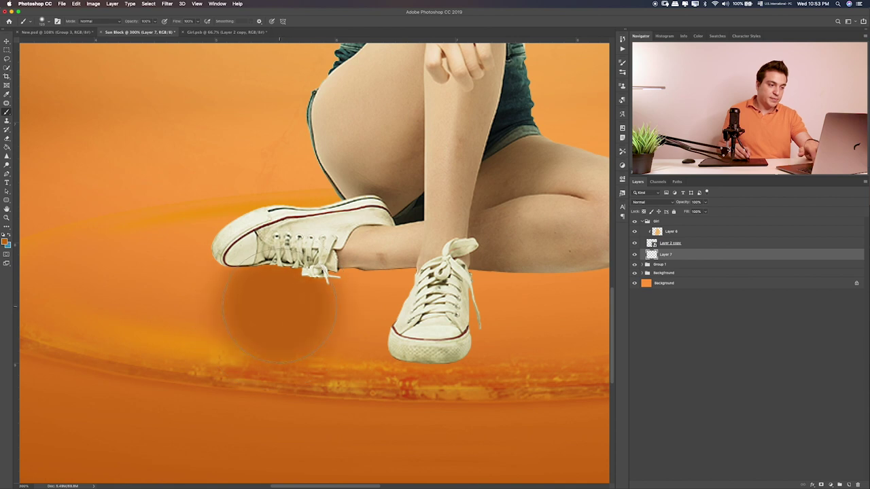
key("ctrl+t")
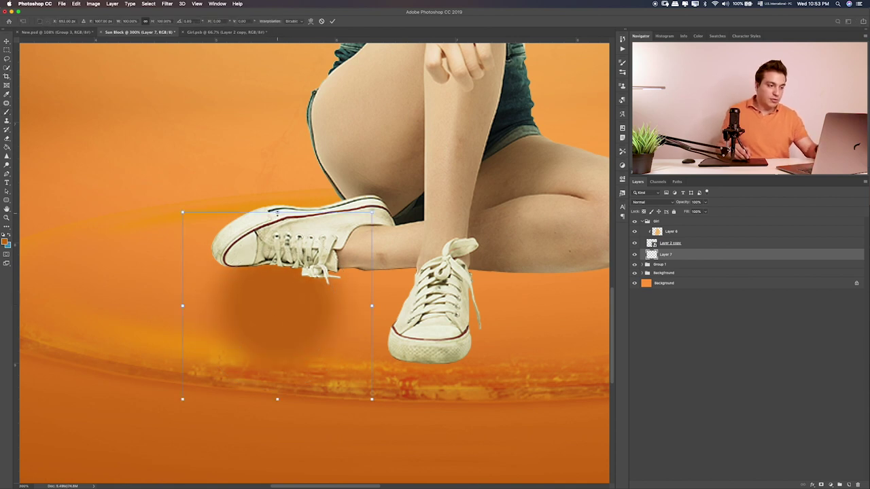
left_click_drag(277, 213, 277, 297)
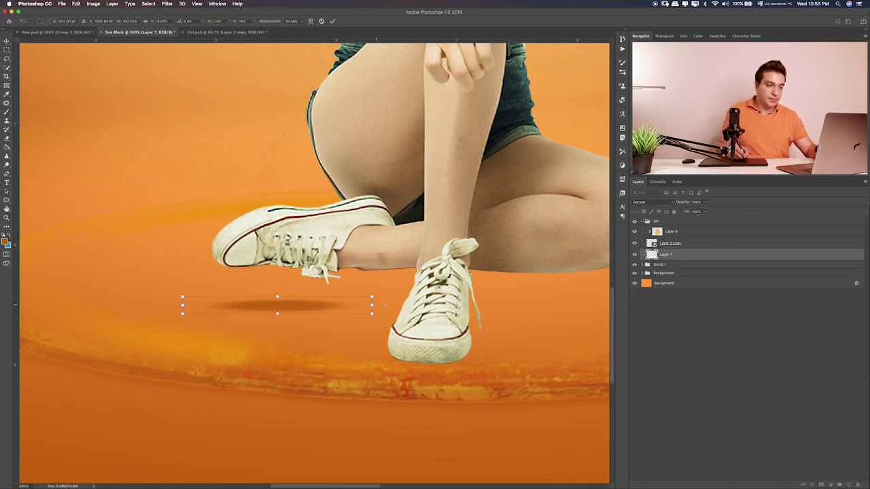
left_click_drag(371, 297, 467, 289)
left_click_drag(373, 299, 429, 262)
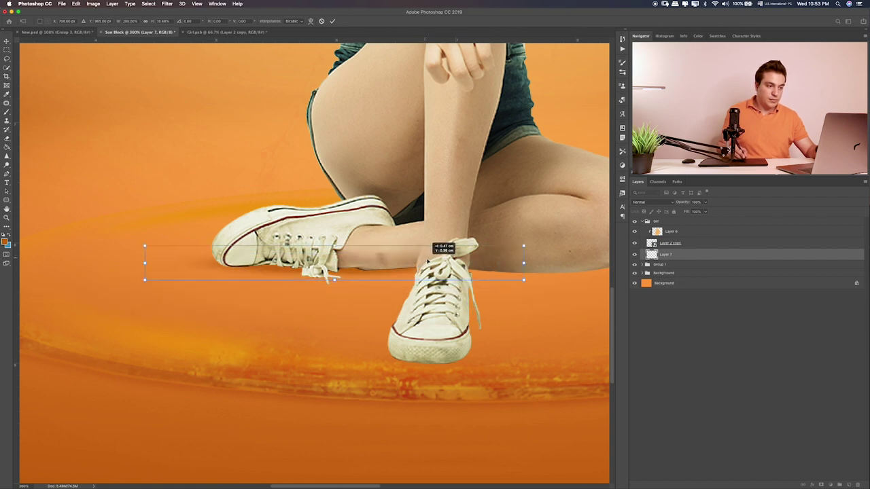
key("Return")
Duplicate the shadow as Layer 7 copy, place it under the knee, and select Layer 2 copy.
key("b")
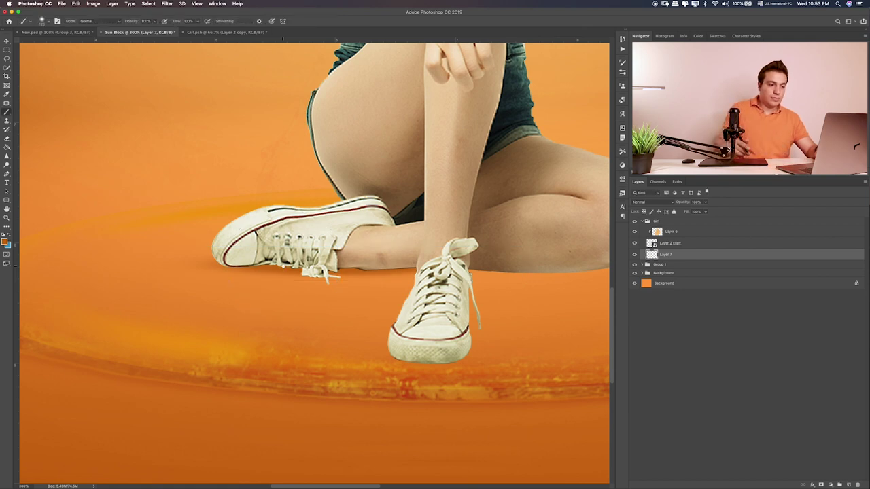
scroll(340, 224, "right", 5)
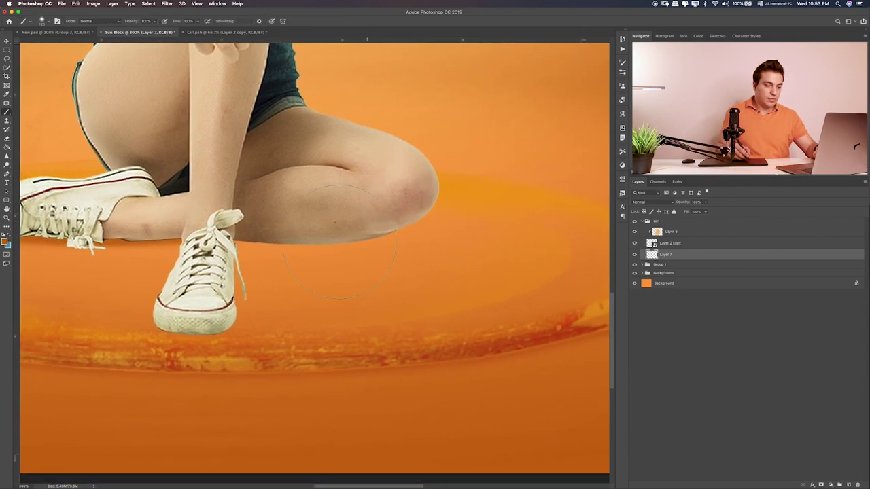
key("v")
left_click_drag(257, 240, 392, 242)
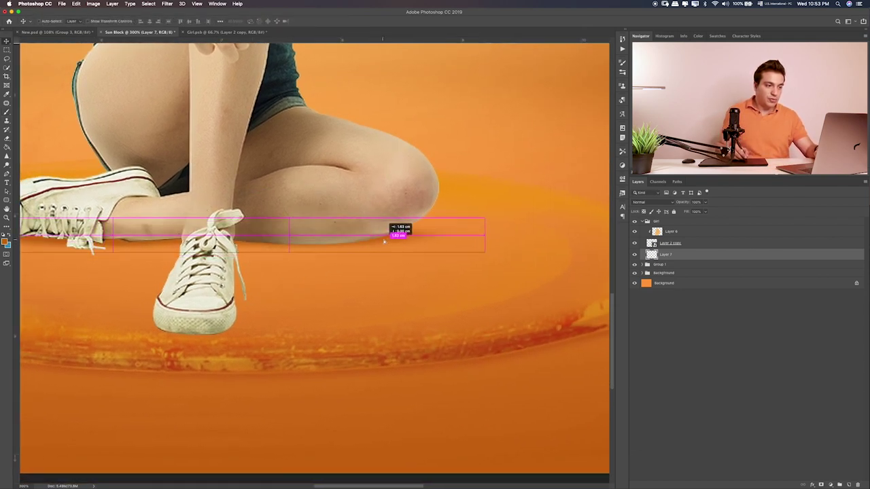
scroll(392, 251, "left", 2)
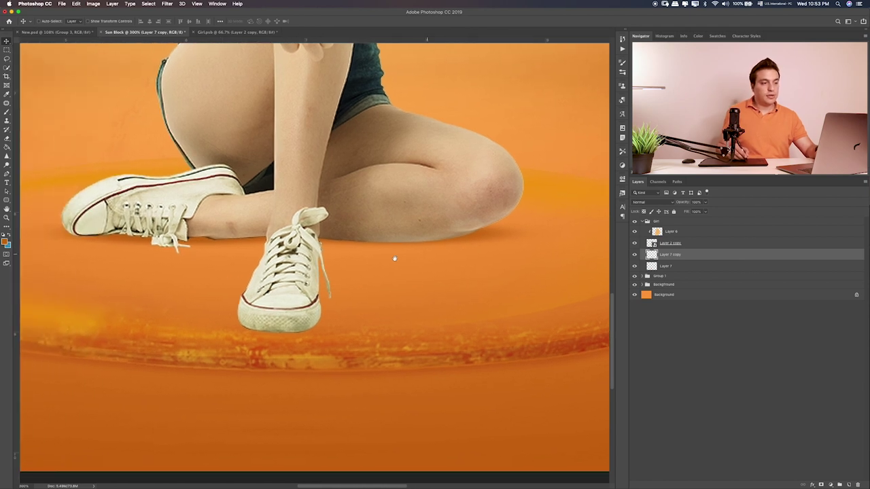
scroll(392, 251, "left", 2)
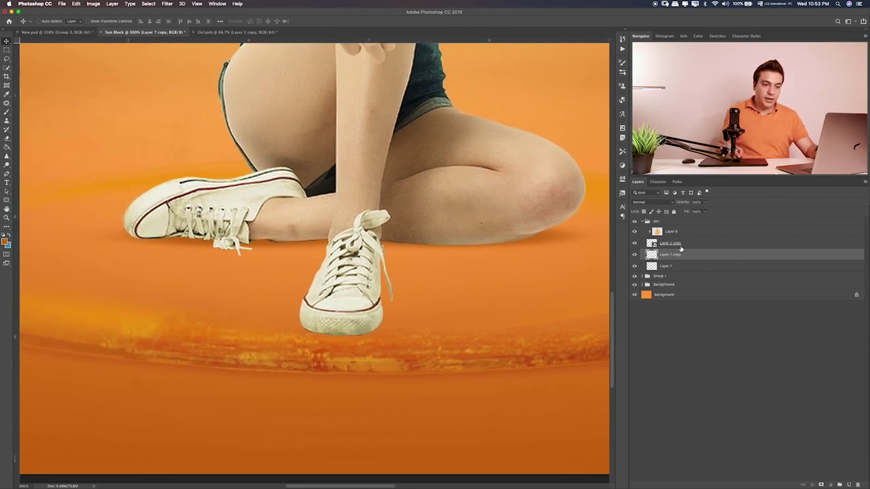
left_click(680, 245)
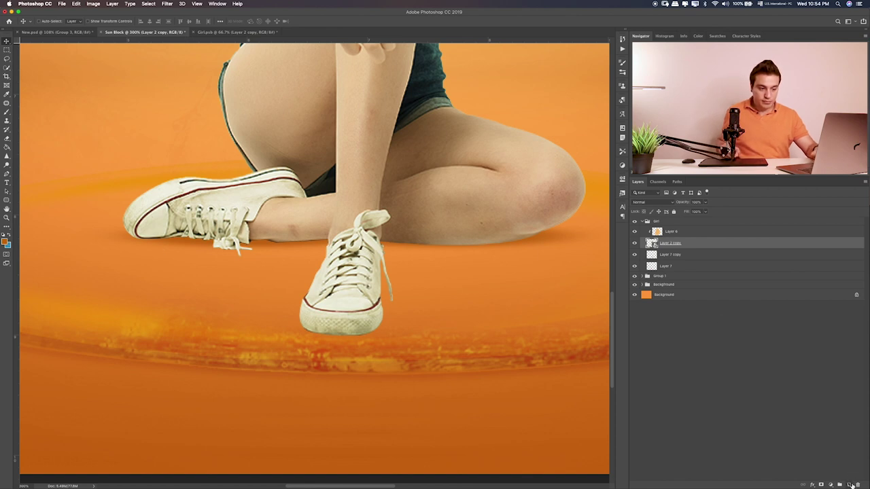
On new Layer 8 above Layer 2 copy, paint a small soft shadow under the front shoe, then undo it.
left_click(849, 485)
key("b")
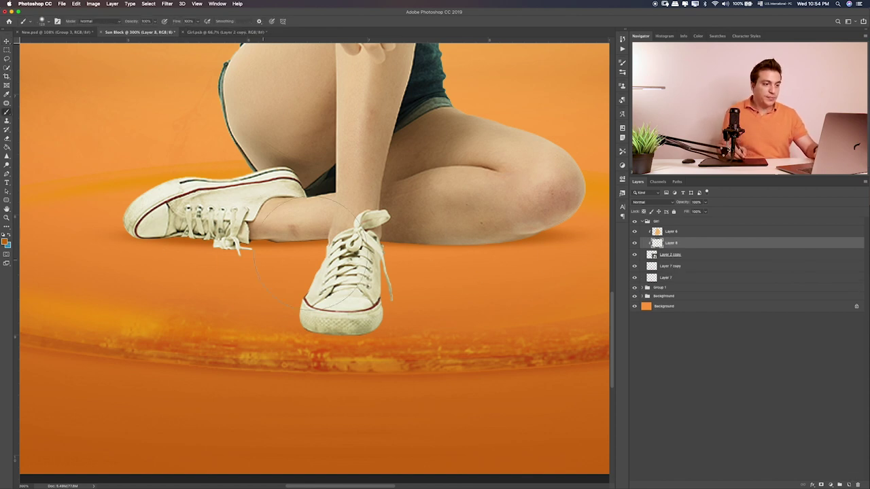
key("bracketleft")
key("bracketleft")
key("bracketleft")
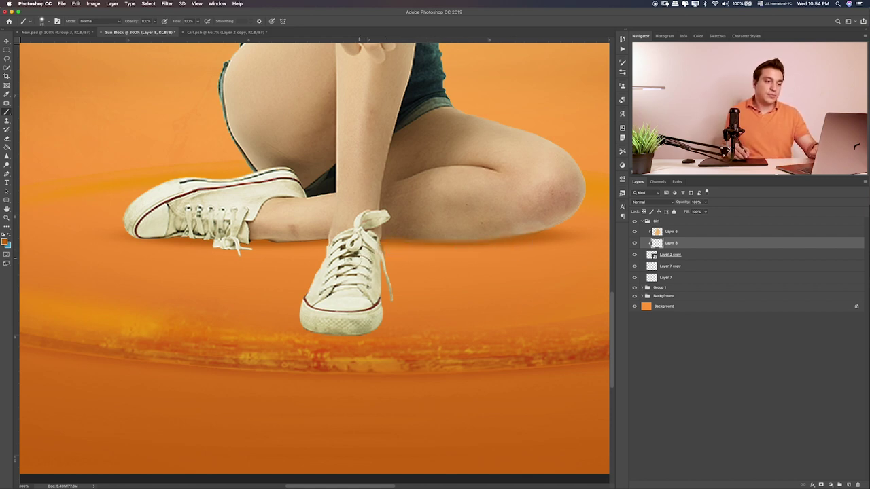
scroll(469, 253, "left", 1)
scroll(432, 257, "left", 5)
scroll(432, 257, "left", 1)
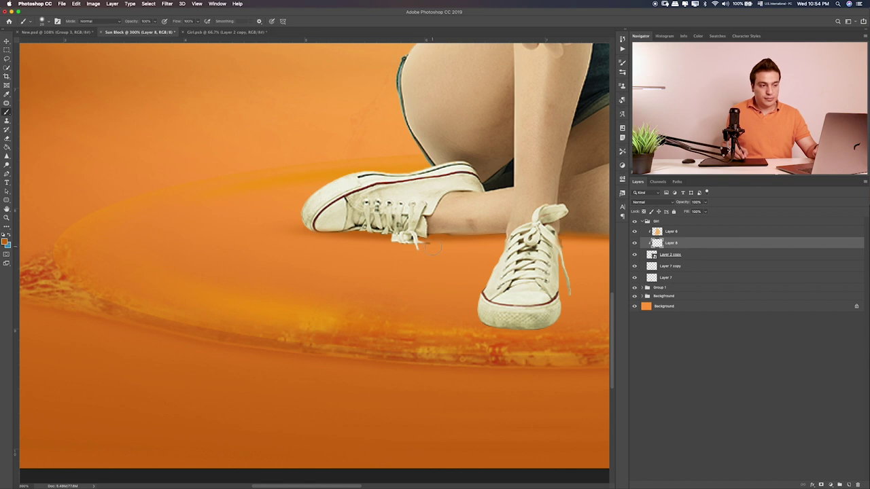
scroll(479, 252, "right", 5)
scroll(419, 248, "right", 1)
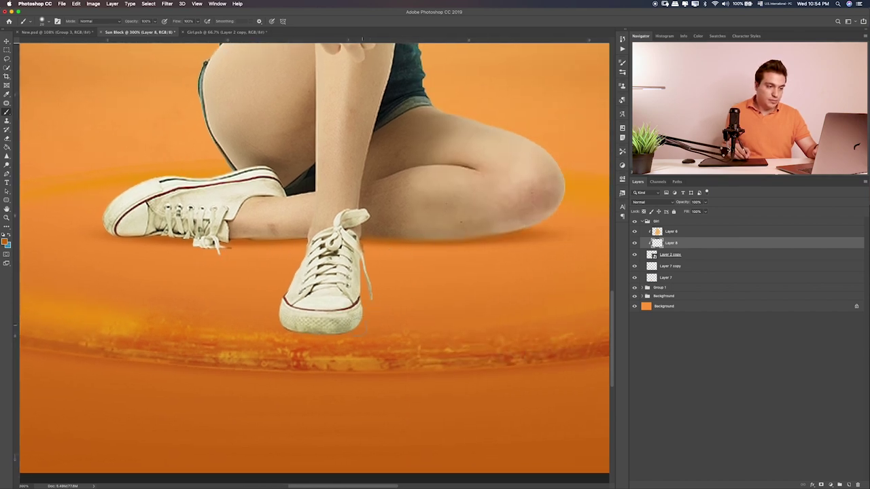
mouse_move(362, 330)
left_mouse_down()
mouse_move(321, 334)
mouse_move(362, 331)
left_mouse_up()
key("ctrl+z")
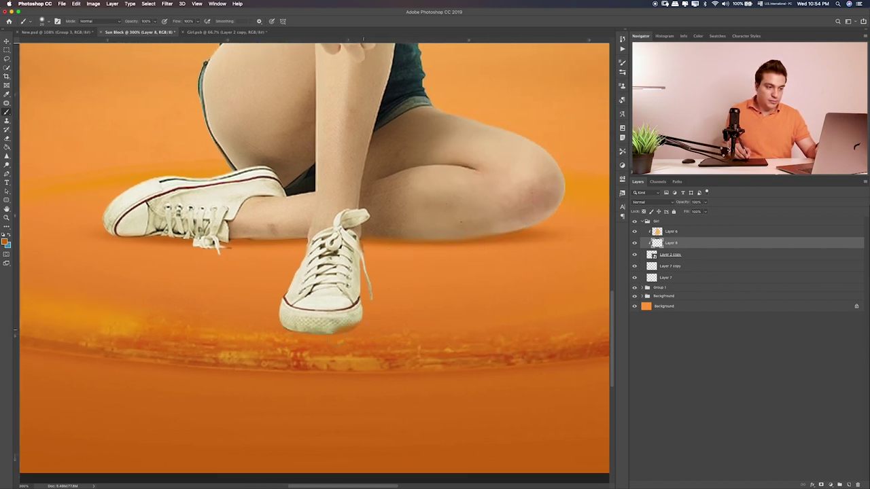
Duplicate Layer 7 copy as Layer 7 copy 2, move it beneath the front shoe, and narrow it.
scroll(469, 299, "right", 1)
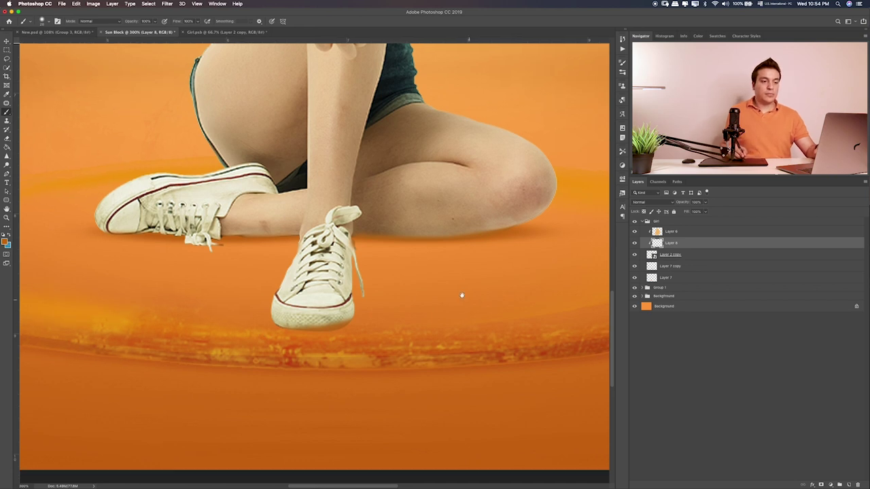
scroll(462, 296, "down", 1)
left_click(683, 267)
key("ctrl+j")
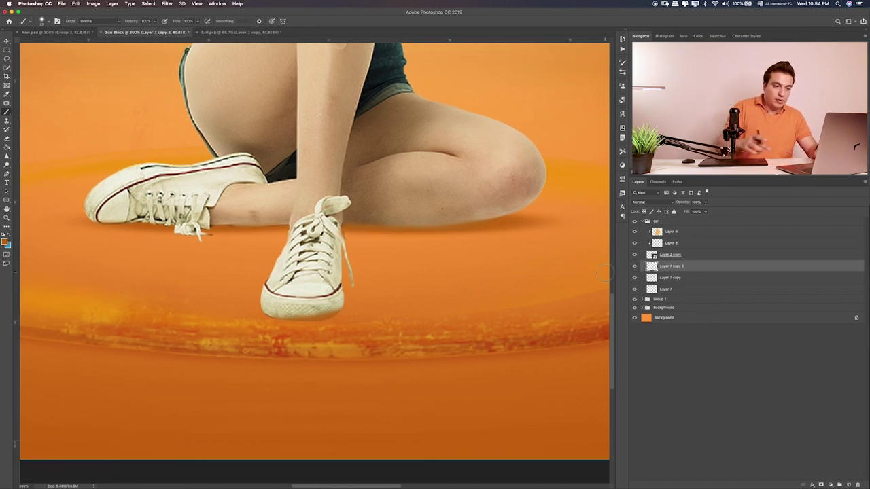
key("v")
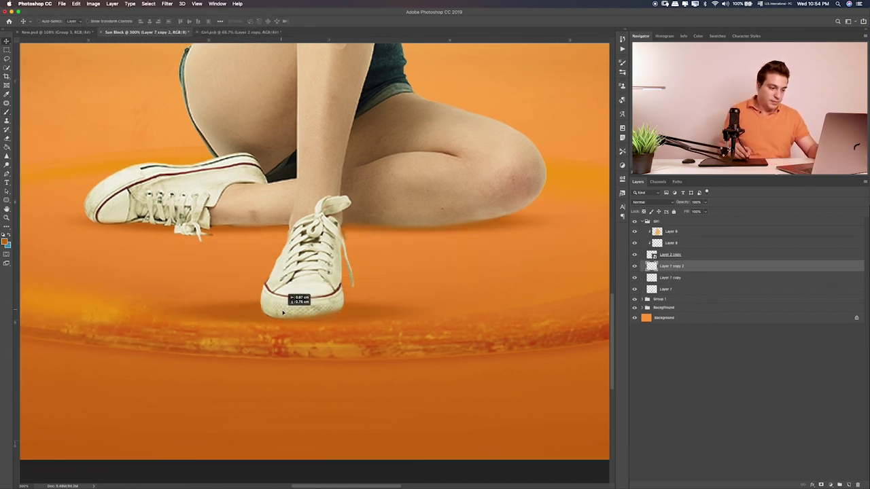
left_click_drag(398, 221, 306, 307)
key("ctrl+t")
left_click_drag(481, 313, 342, 313)
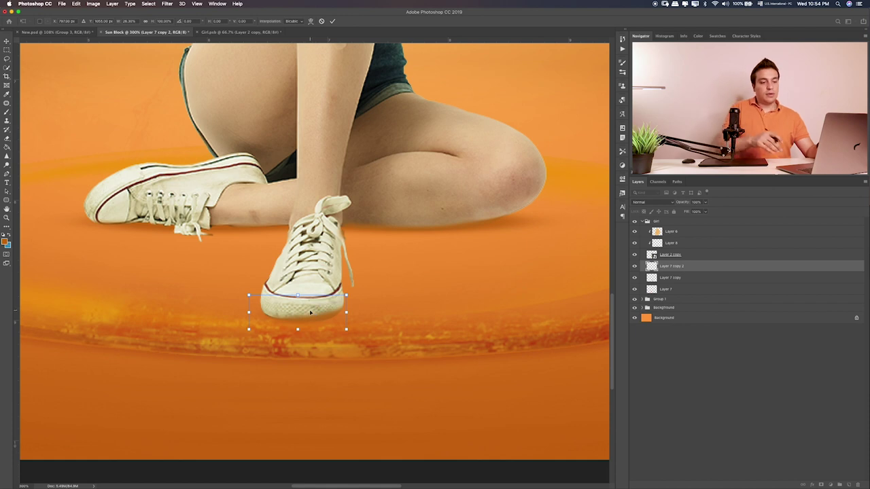
key("Return")
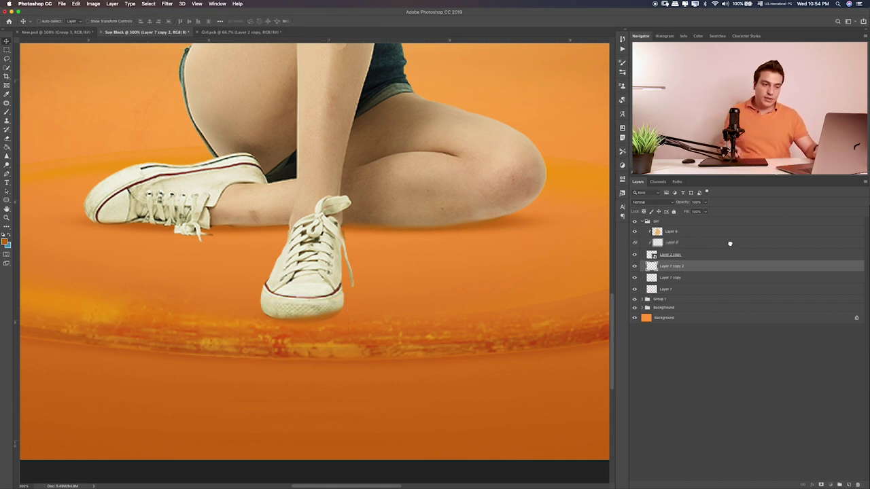
Re-clip Layer 8, try several blend modes before returning to Normal, and lower opacity to about 79%.
left_click_drag(730, 242, 730, 242)
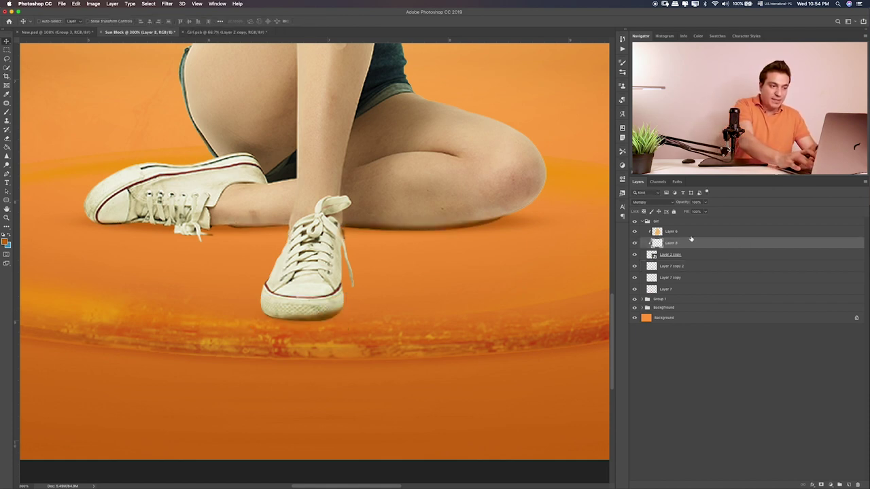
key("shift+plus")
key("shift+plus")
key("shift+plus")
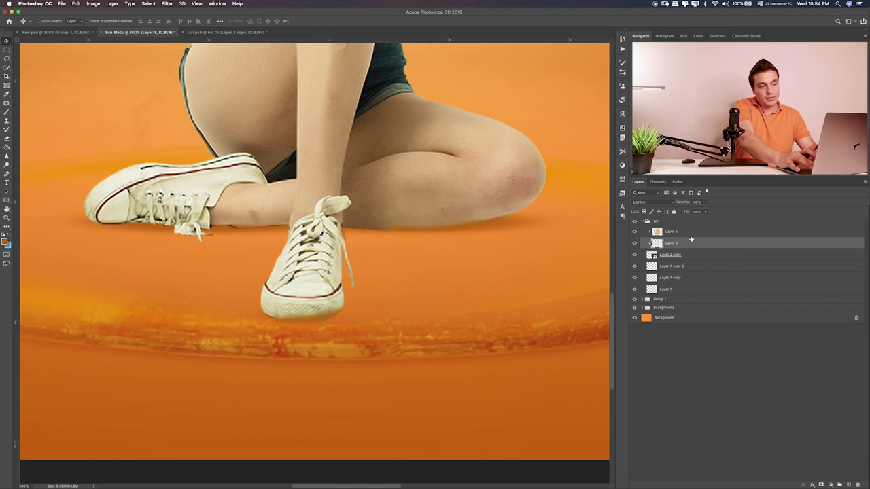
key("shift+plus")
key("shift+plus")
key("shift+plus")
key("shift+plus")
key("shift+plus")
key("shift+plus")
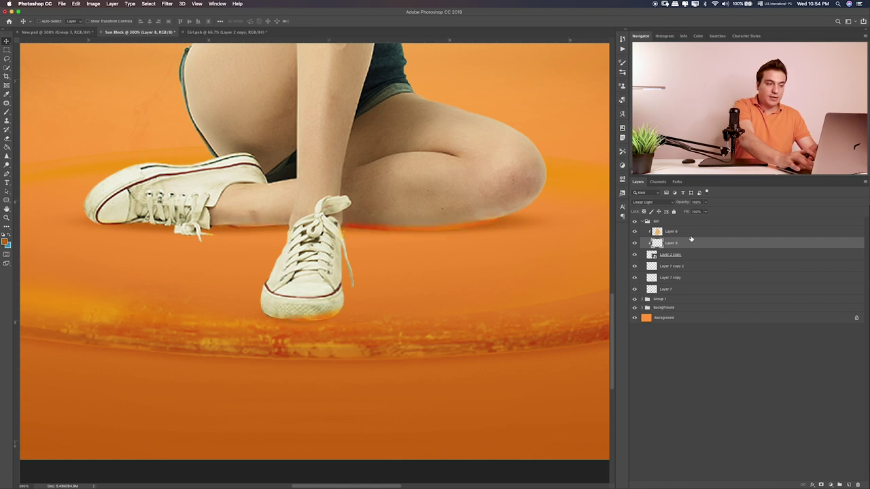
key("shift+plus")
key("shift+plus")
key("shift+plus")
key("shift+plus")
key("shift+plus")
key("shift+plus")
key("shift+plus")
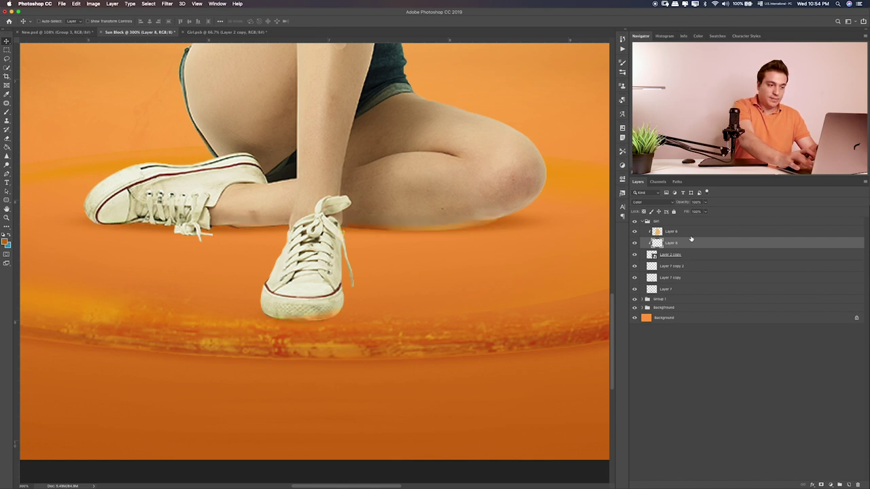
key("shift+plus")
key("shift+plus")
key("shift+plus")
key("shift+plus")
key("shift+plus")
key("shift+plus")
key("shift+plus")
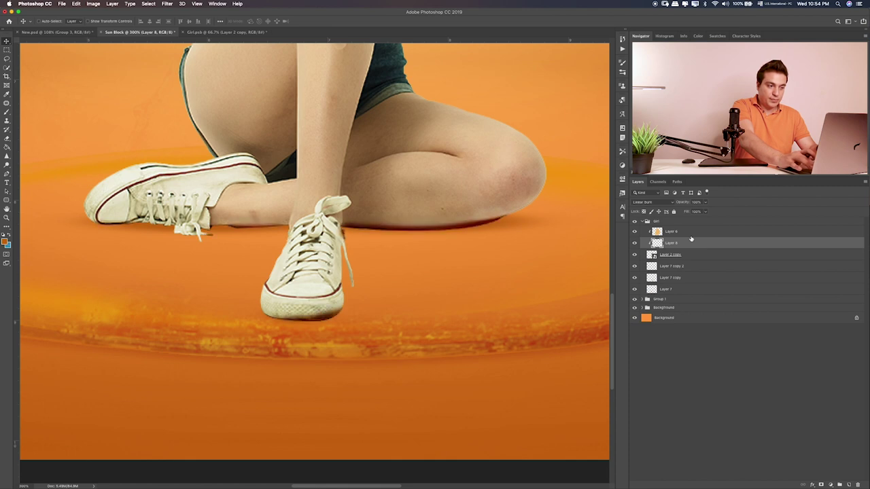
key("shift+plus")
key("shift+minus")
key("shift+minus")
key("shift+minus")
key("shift+minus")
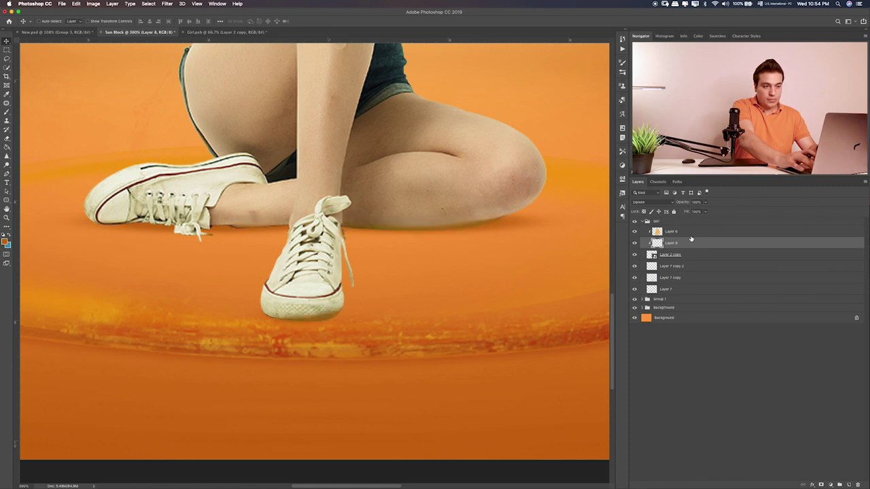
key("shift+minus")
key("shift+minus")
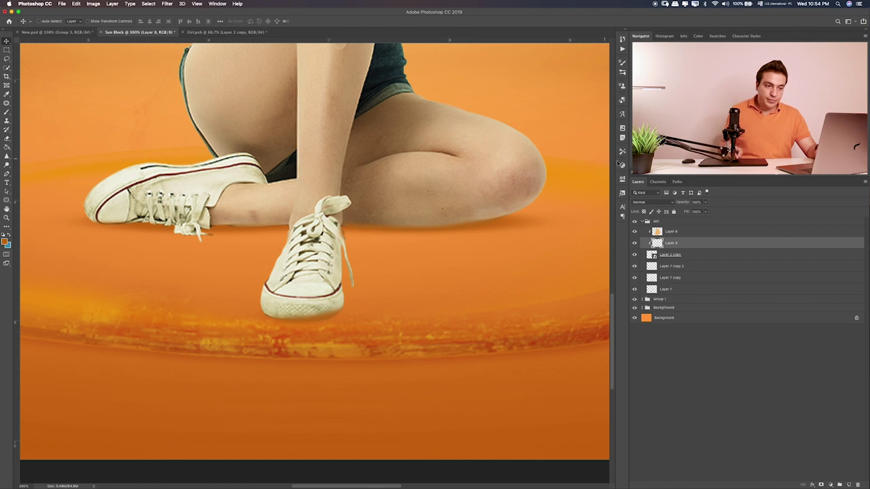
left_click(704, 202)
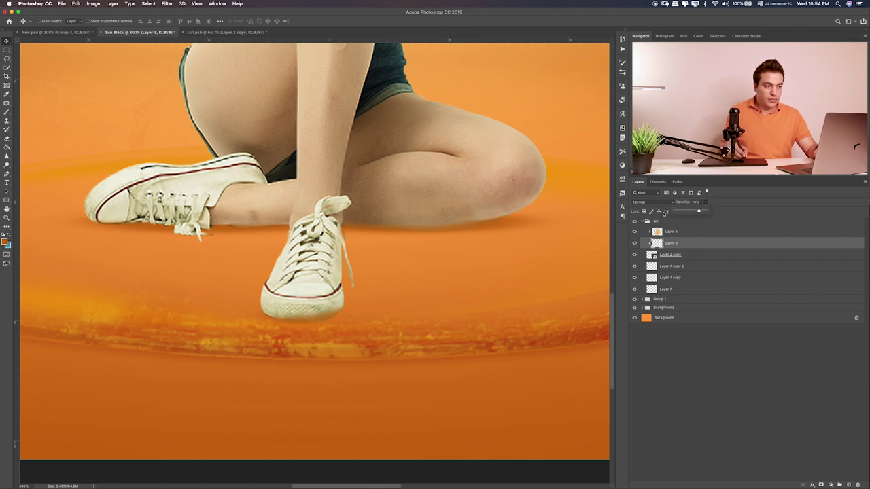
scroll(390, 252, "left", 1)
On a new layer above Layer 7 copy 2, paint a soft black dot near the shoe.
left_click(714, 270)
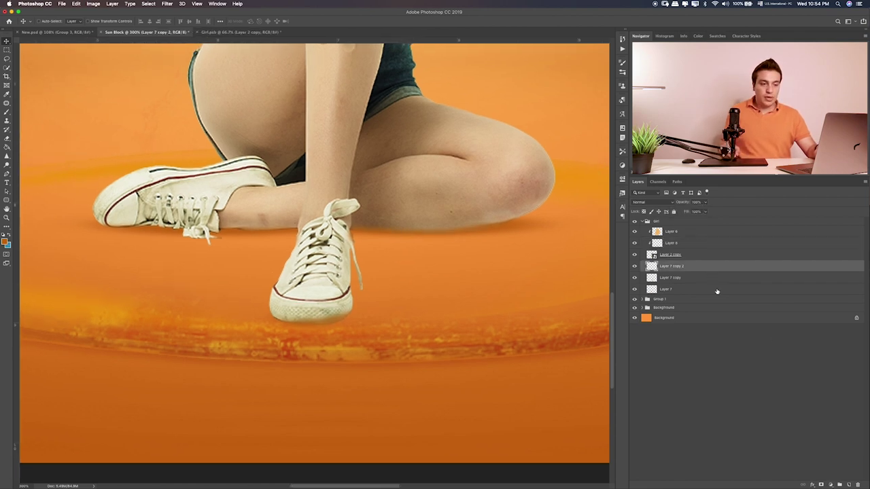
left_click(849, 485)
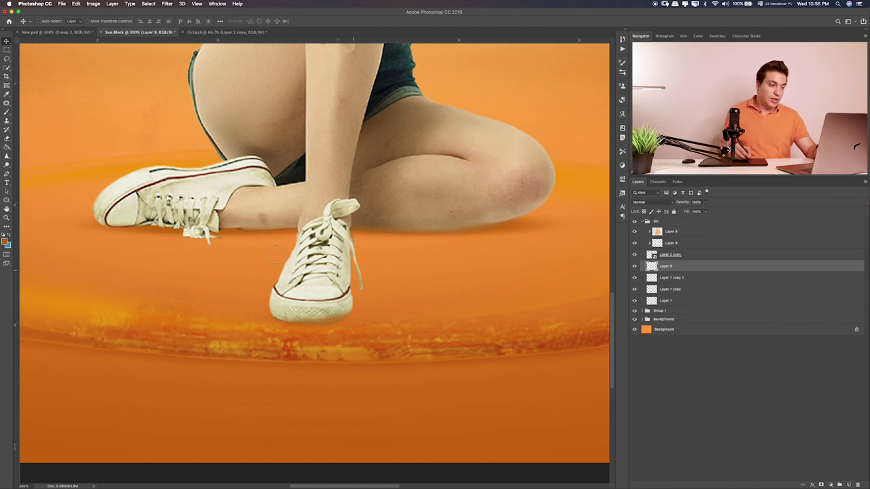
key("b")
left_click(6, 242)
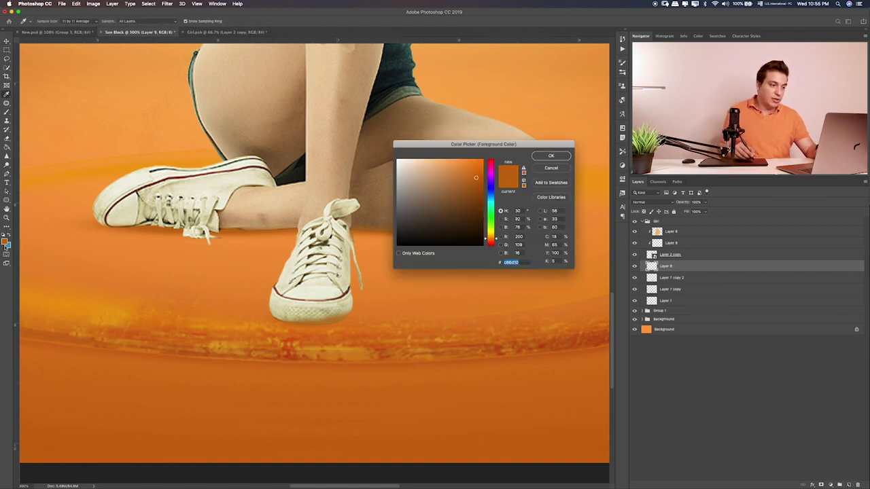
left_click_drag(440, 228, 379, 248)
left_click(551, 156)
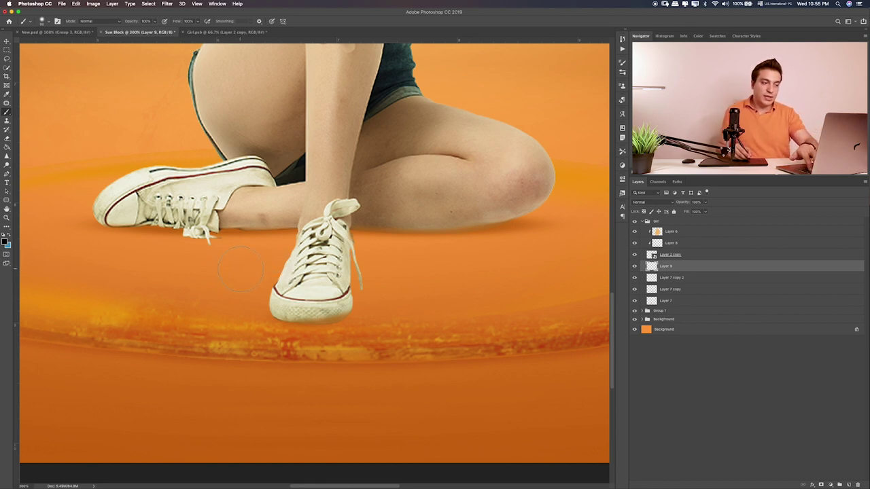
left_click(235, 269)
Squash the dot into a wide, flat shadow ellipse under the back shoe.
key("ctrl+t")
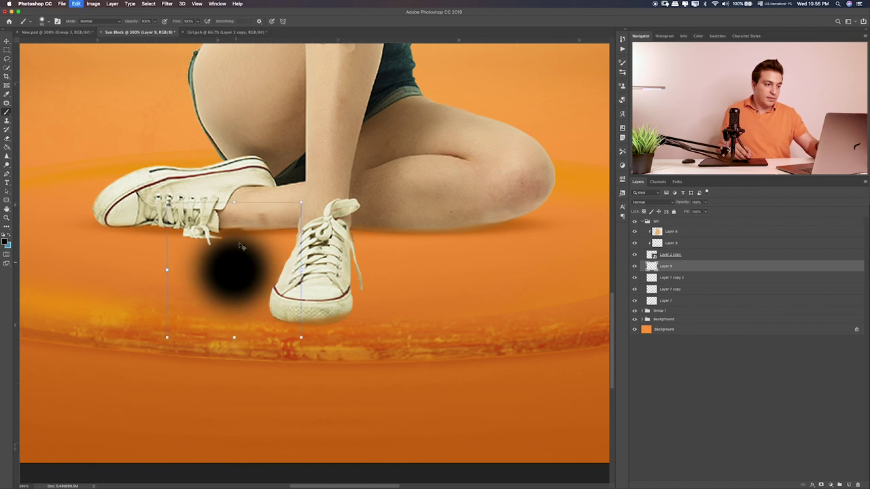
left_click_drag(234, 203, 239, 261)
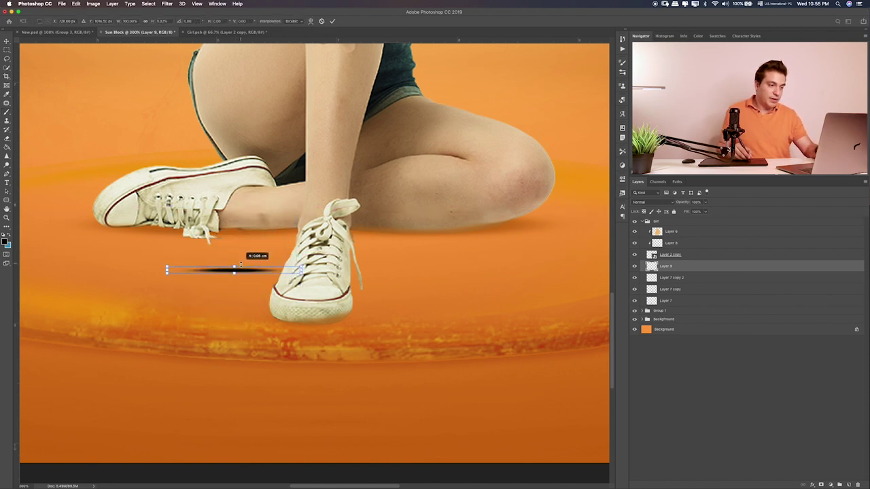
left_click_drag(301, 269, 358, 270)
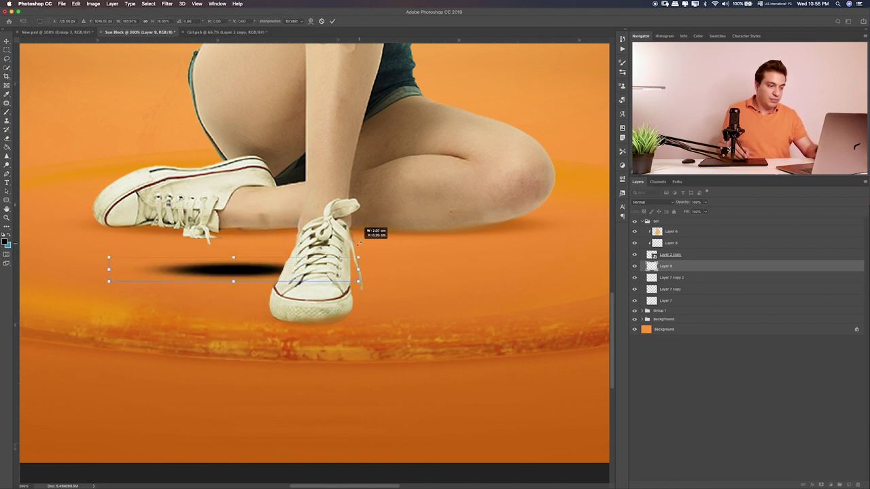
left_click_drag(280, 269, 242, 230)
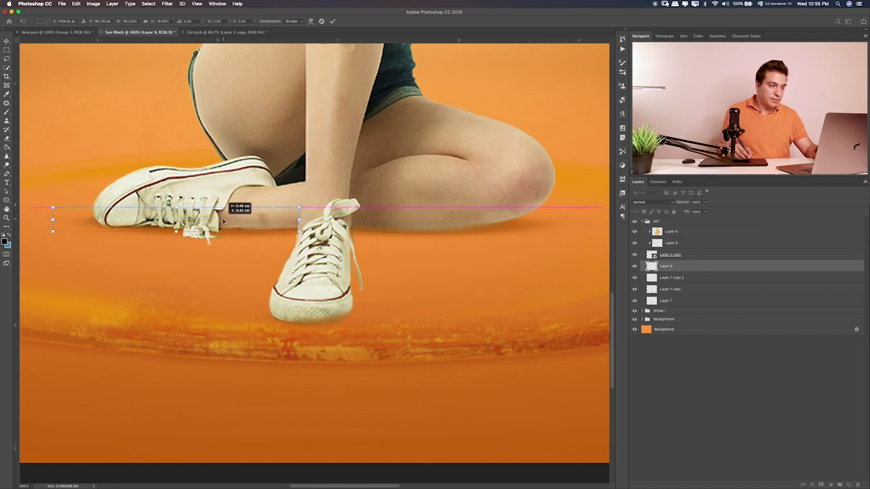
key("Return")
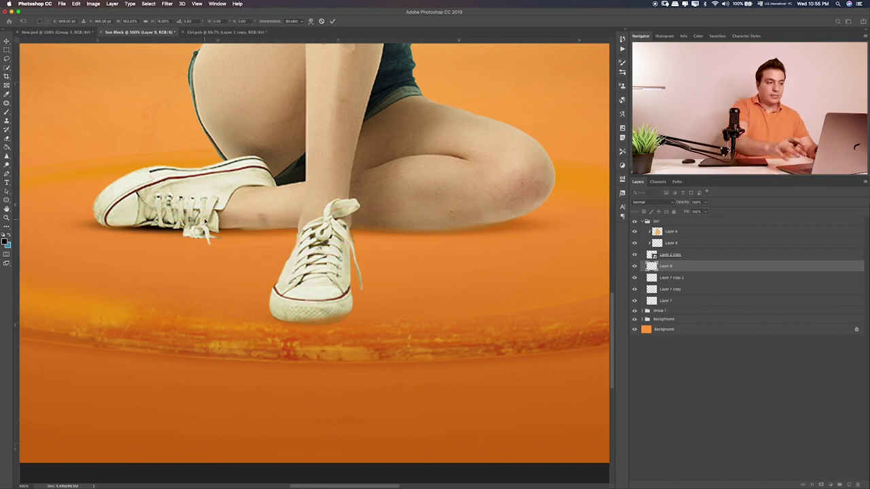
Alt-drag a duplicate of the shadow, Layer 9 copy, under the knee.
key("b")
key("v")
left_click_drag(302, 216, 462, 231)
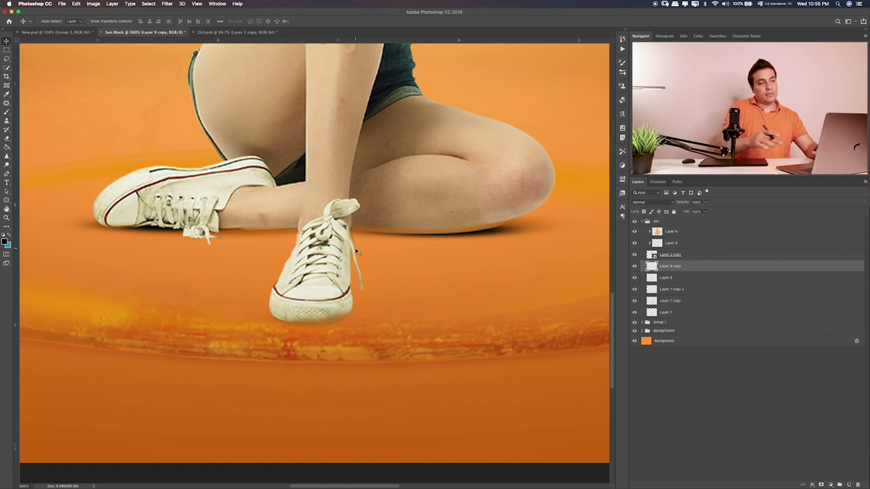
Select both leg shadow layers and try Soft Light and other blend modes on them.
left_click(663, 277, "shift")
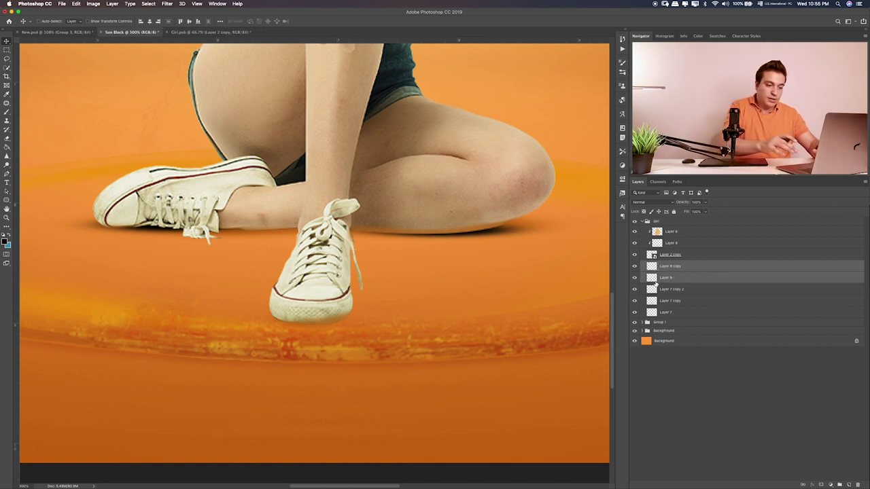
key("shift+equal")
key("shift+equal")
key("shift+equal")
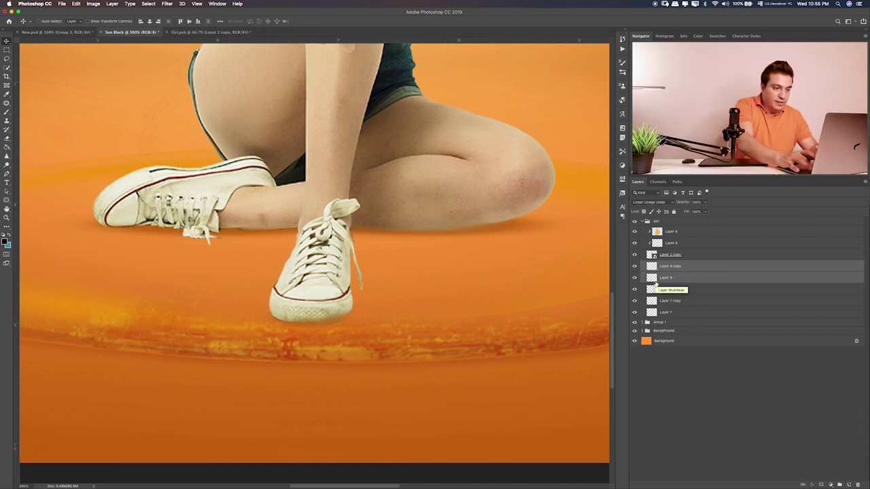
key("shift+equal")
key("shift+equal")
key("shift+equal")
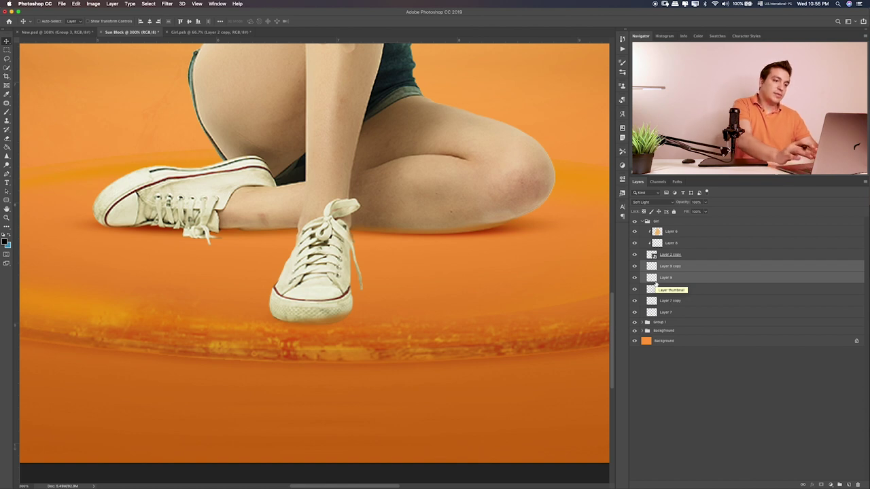
scroll(398, 258, "up", 3)
scroll(398, 259, "right", 2)
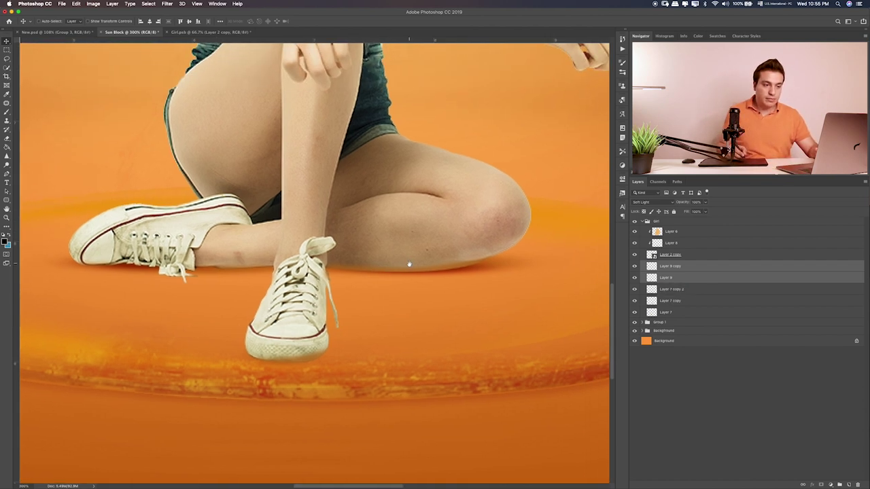
left_click(664, 203)
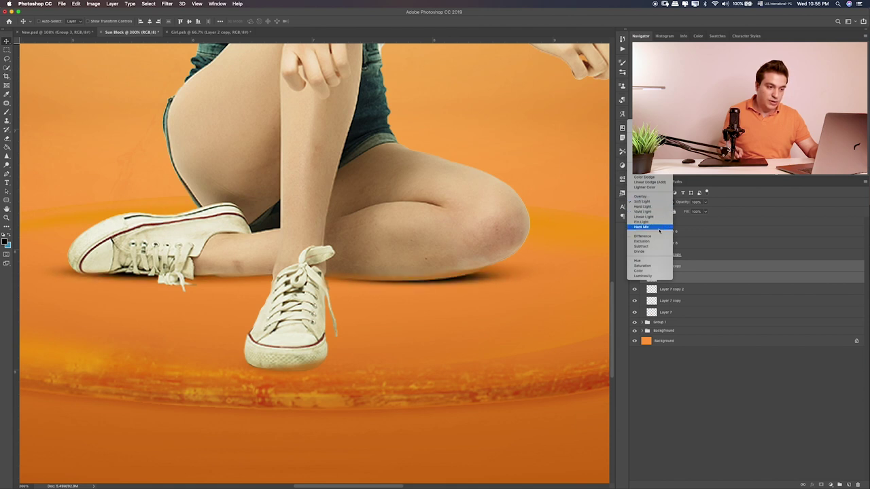
left_click(716, 361)
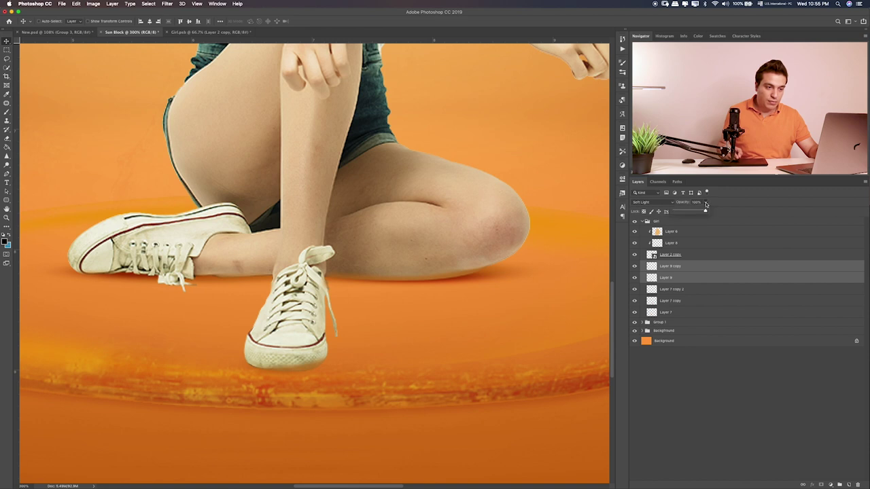
Lower the leg shadows to about 86% opacity in Normal mode, then select Layer 9 copy.
left_click_drag(695, 212, 694, 211)
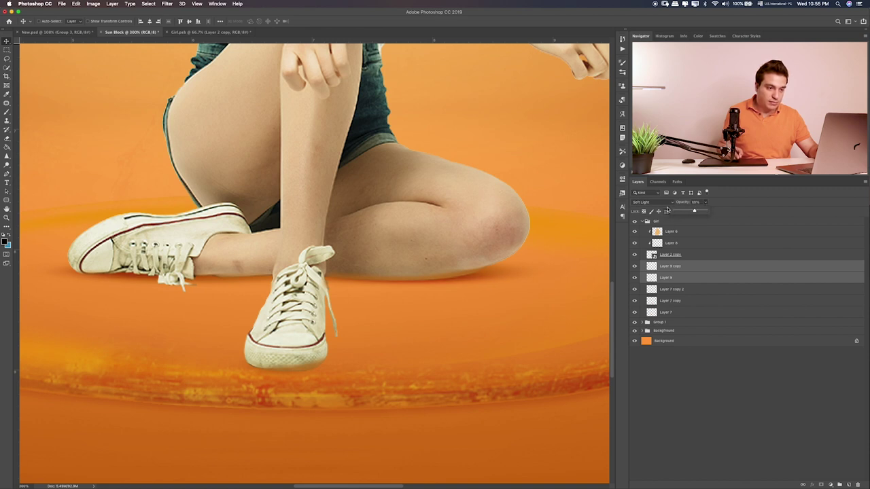
left_click(664, 203)
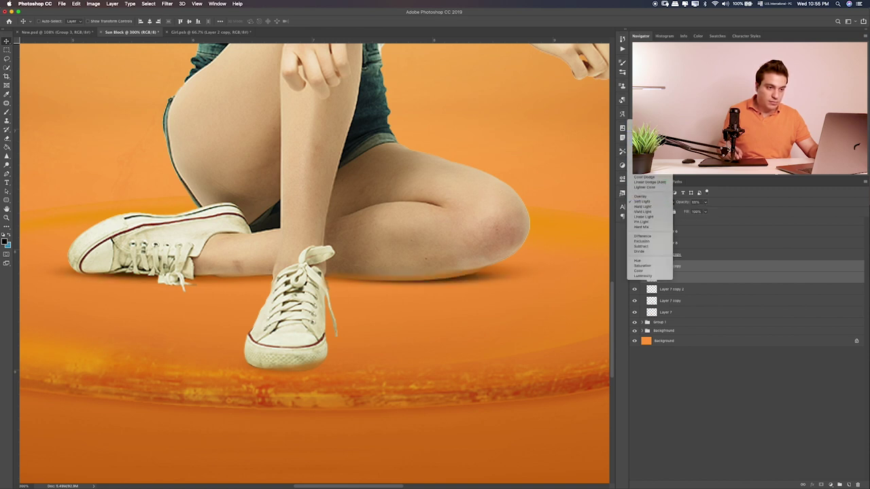
left_click(645, 123)
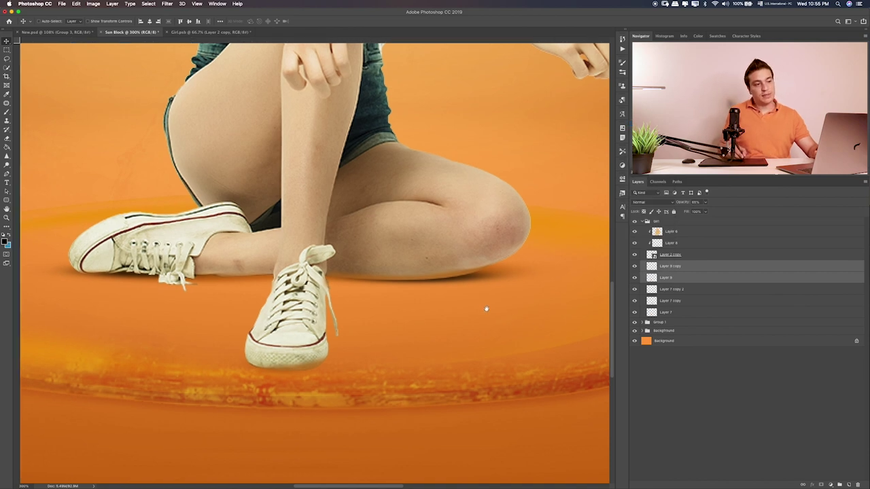
scroll(485, 307, "left", 2)
left_click(740, 277, "super")
Duplicate the shadow as Layer 9 copy 2, move it under the front shoe, narrow it, then select Layer 2 copy.
key("super+j")
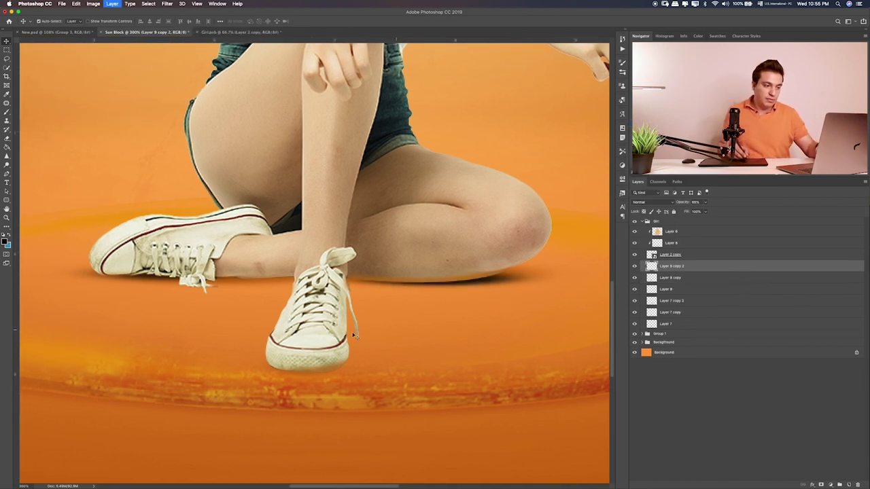
left_click_drag(398, 315, 289, 403)
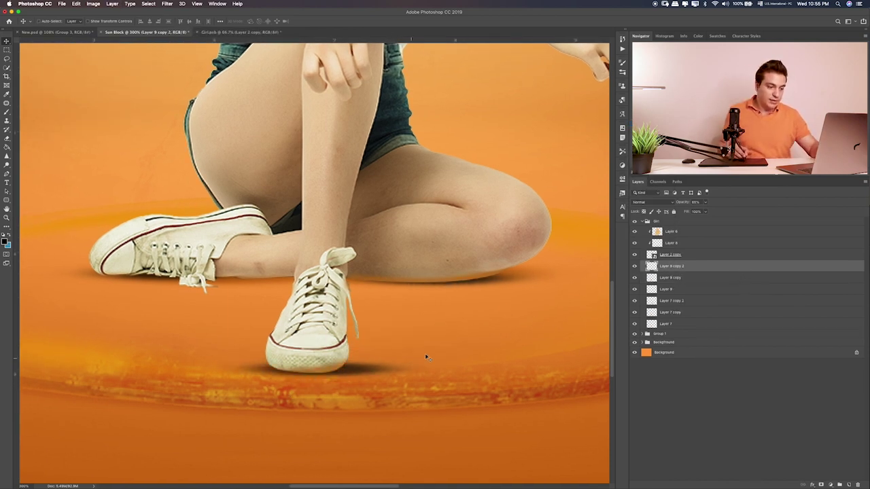
key("super+t")
left_click_drag(442, 369, 362, 374)
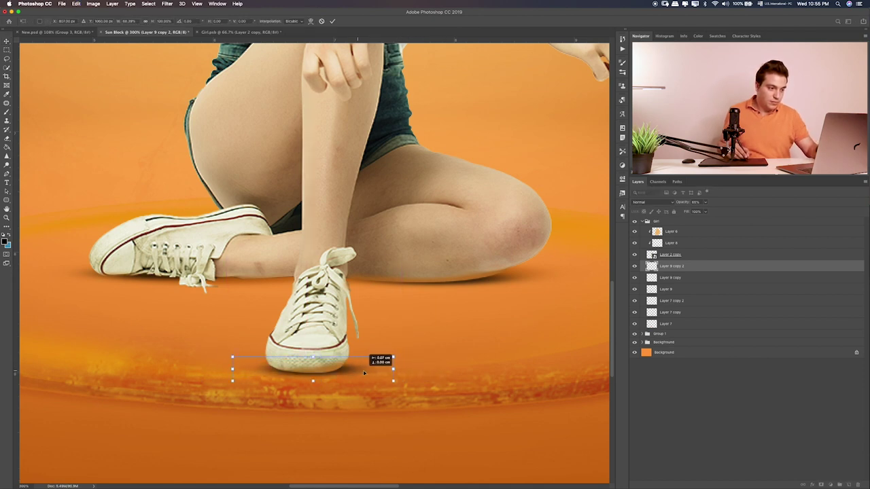
left_click_drag(393, 369, 378, 367)
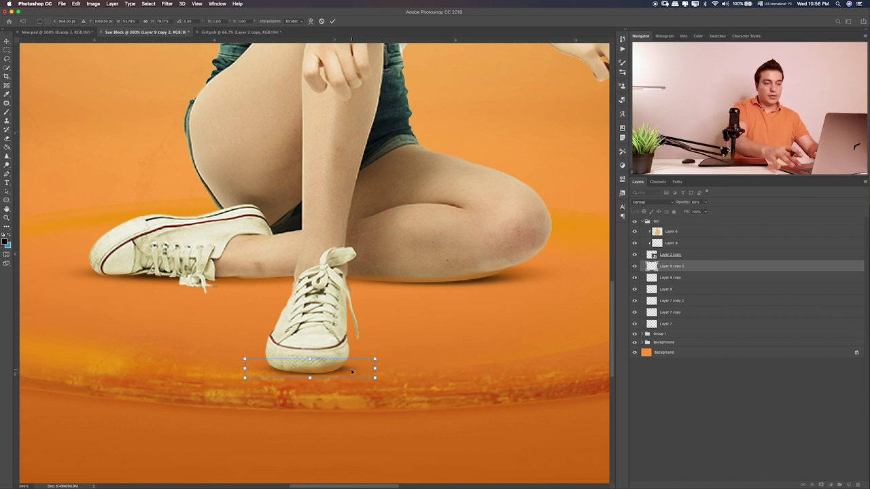
key("Return")
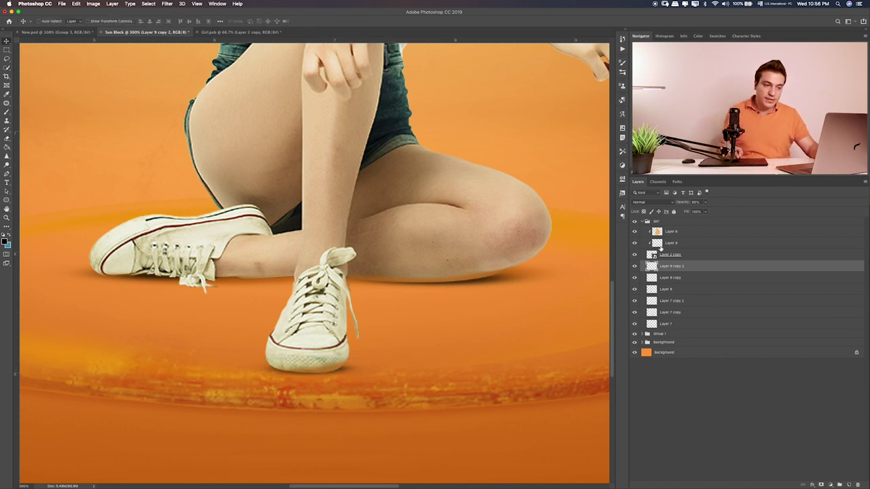
left_click(685, 255)
Add Layer 10 above Layer 2 copy, then select Layer 8 with a smaller 20%-opacity eraser.
left_click(849, 485)
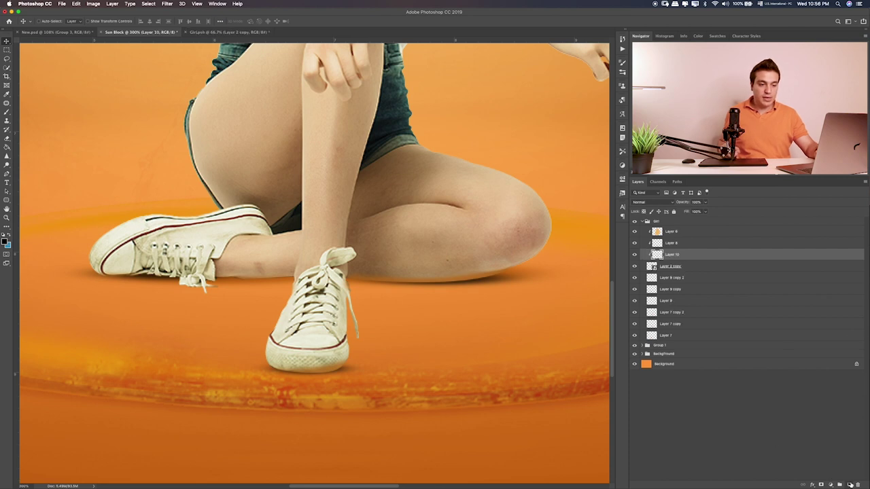
key("b")
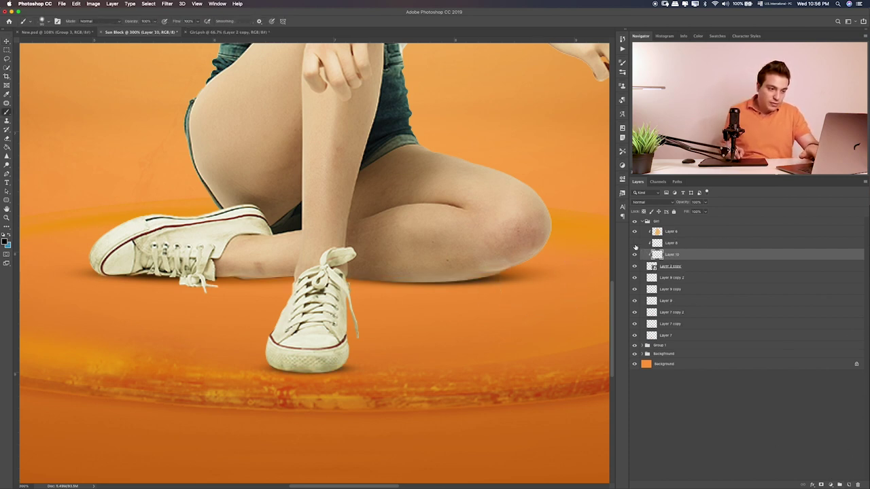
left_click(649, 243)
key("e")
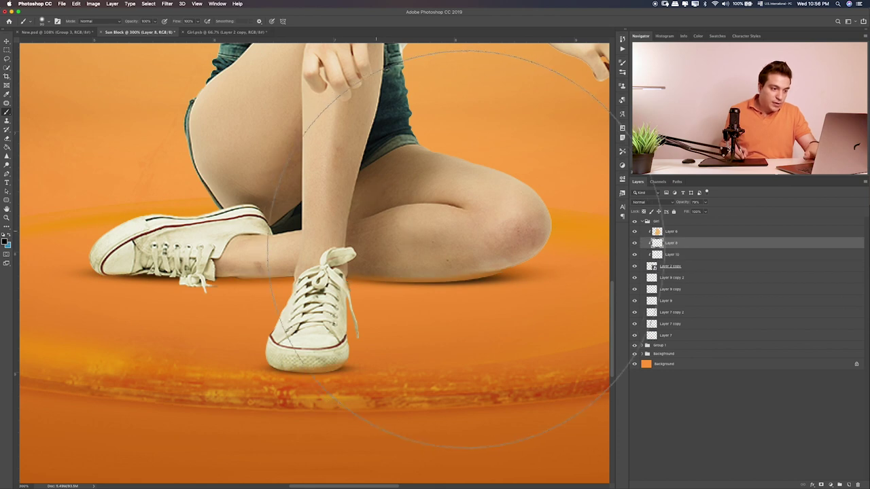
key("bracketleft")
key("bracketleft")
key("bracketleft")
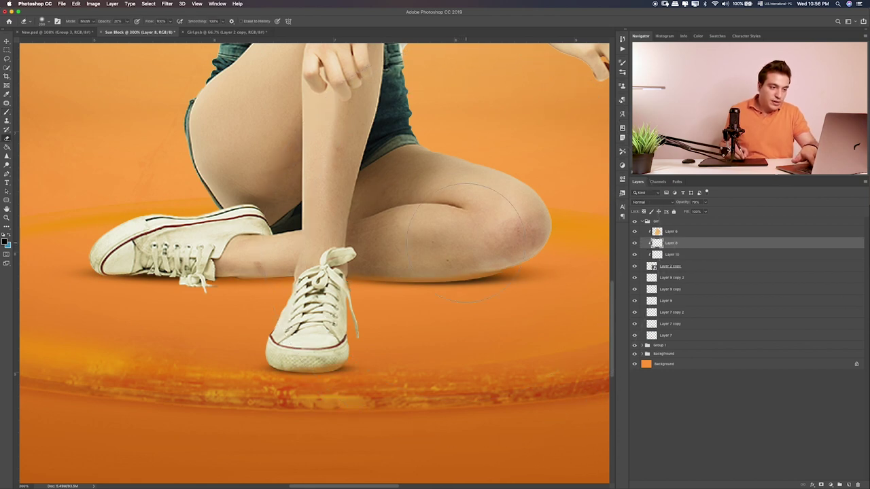
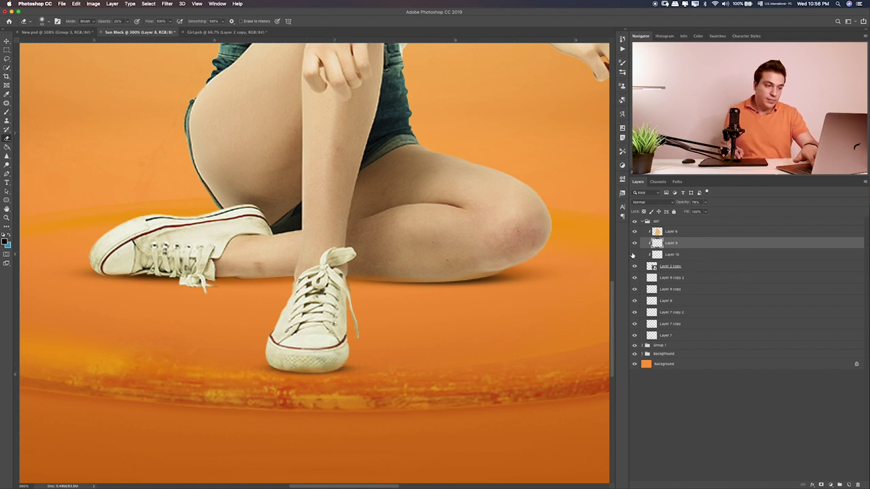
Paint black shadow on Layer 10 under the thigh, calf and front shoe sole, above Layer 8.
left_click(670, 255)
key("b")
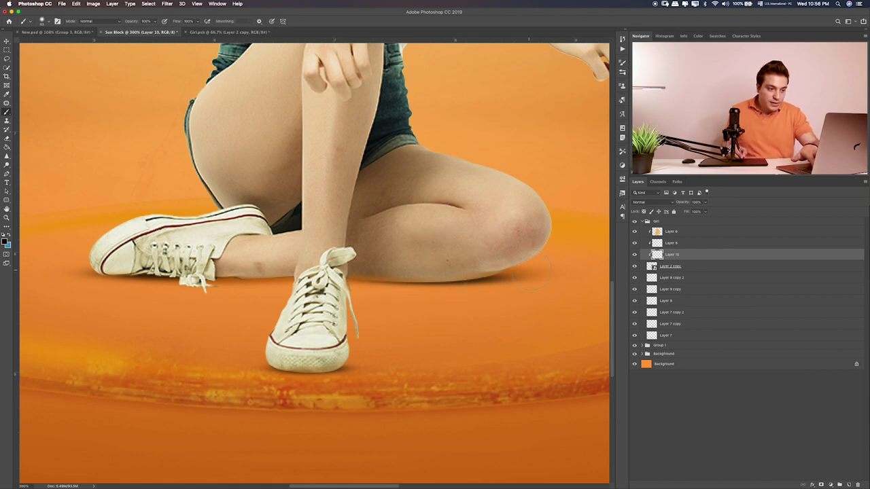
left_click_drag(553, 257, 391, 280)
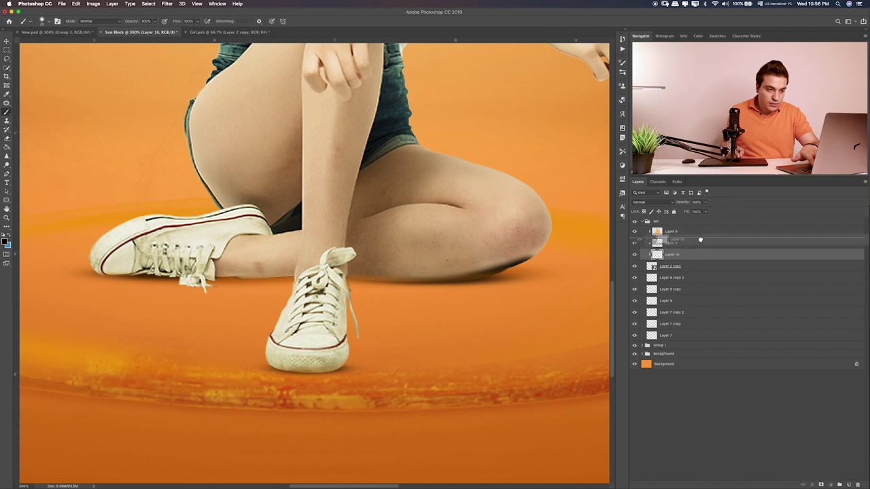
left_click_drag(694, 256, 693, 239)
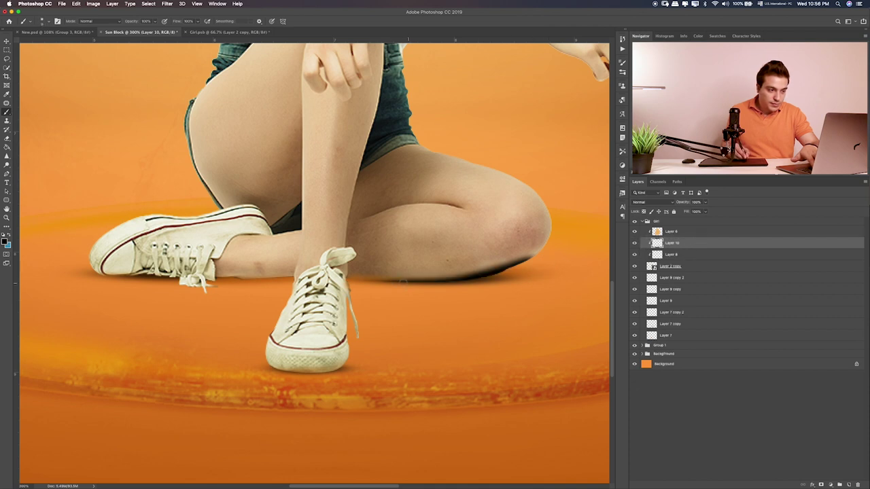
mouse_move(395, 280)
left_mouse_down()
mouse_move(343, 283)
mouse_move(484, 287)
left_mouse_up()
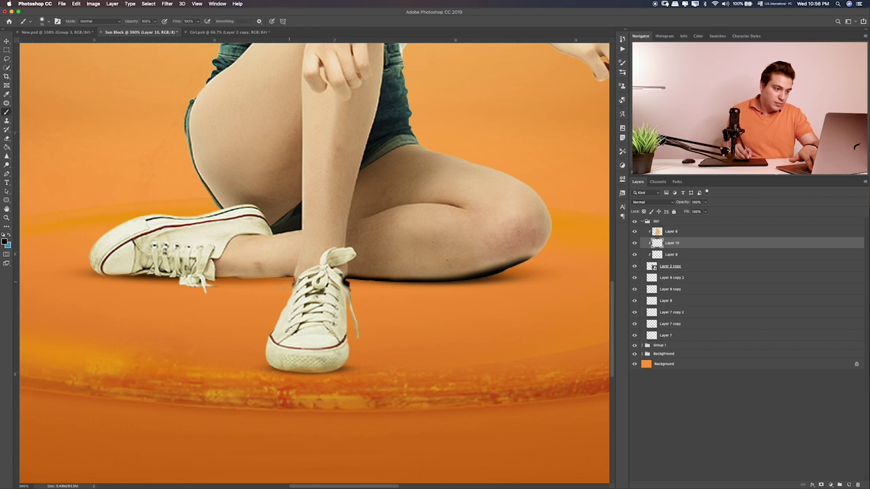
left_click_drag(286, 276, 201, 284)
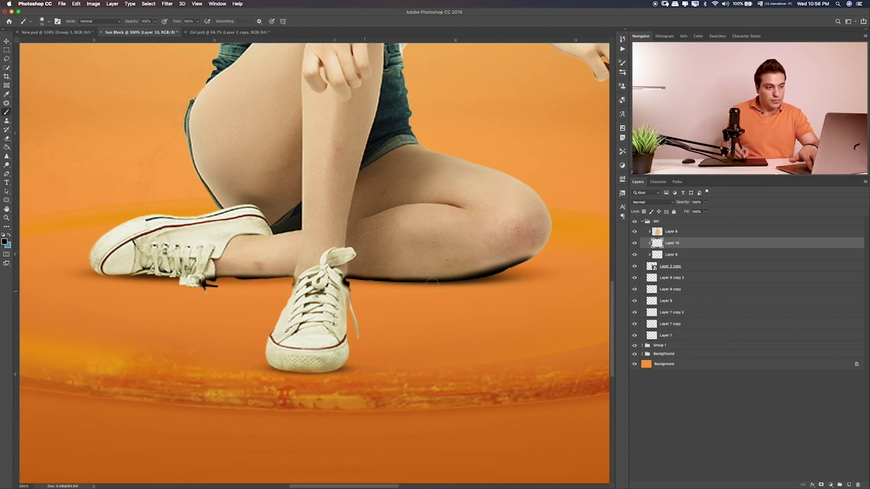
left_click_drag(352, 367, 268, 377)
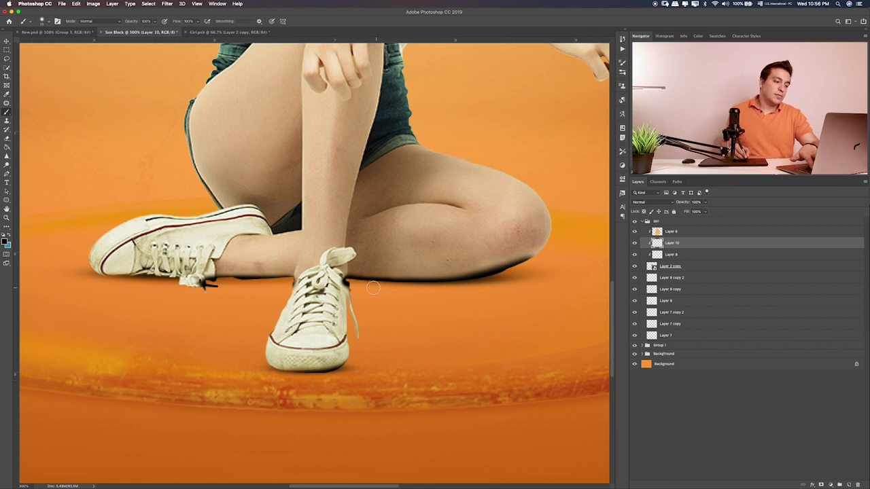
Erase excess shadow at full strength and cycle Layer 10's blend mode to Soft Light.
key("e")
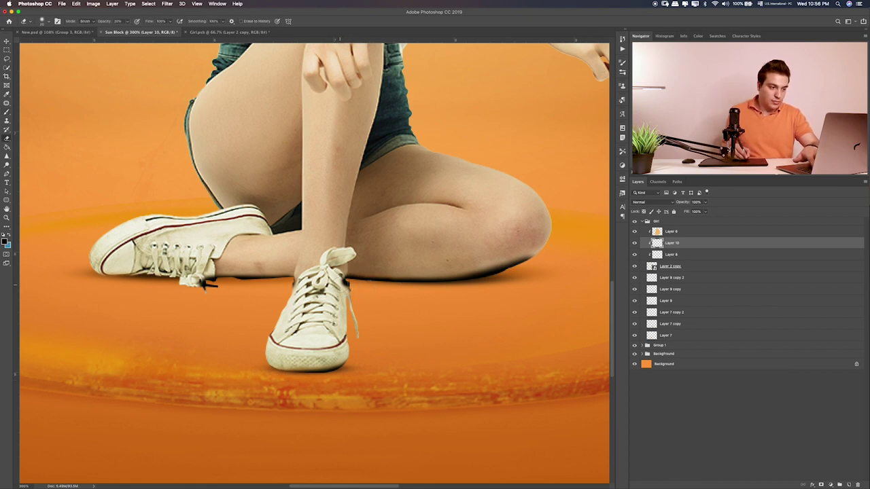
key("0")
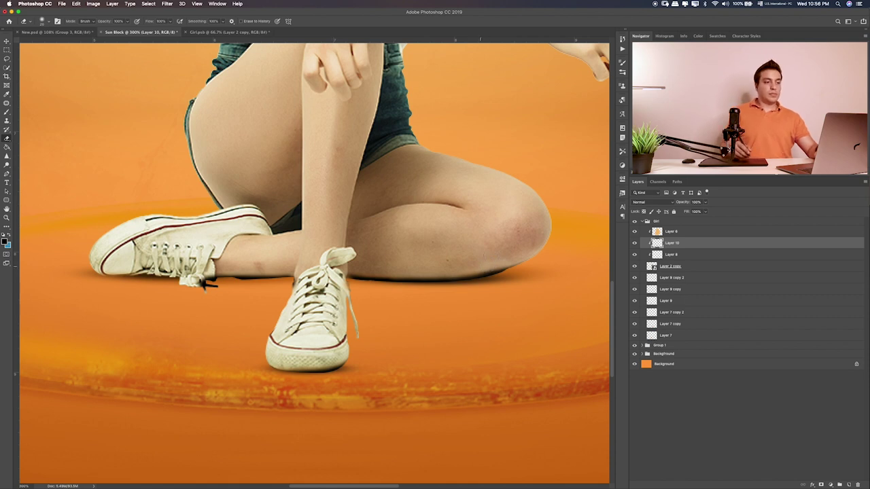
key("v")
key("shift+plus")
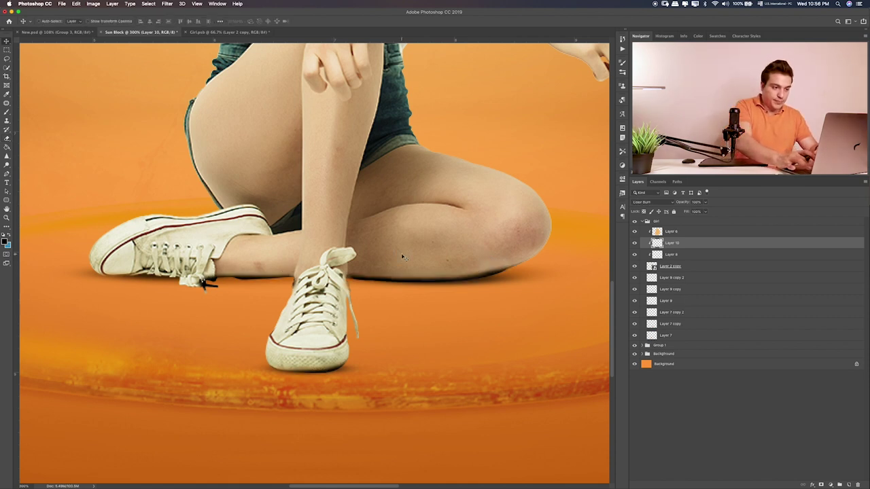
key("shift+plus")
key("shift+plus")
key("shift+plus")
key("shift+plus")
key("shift+plus")
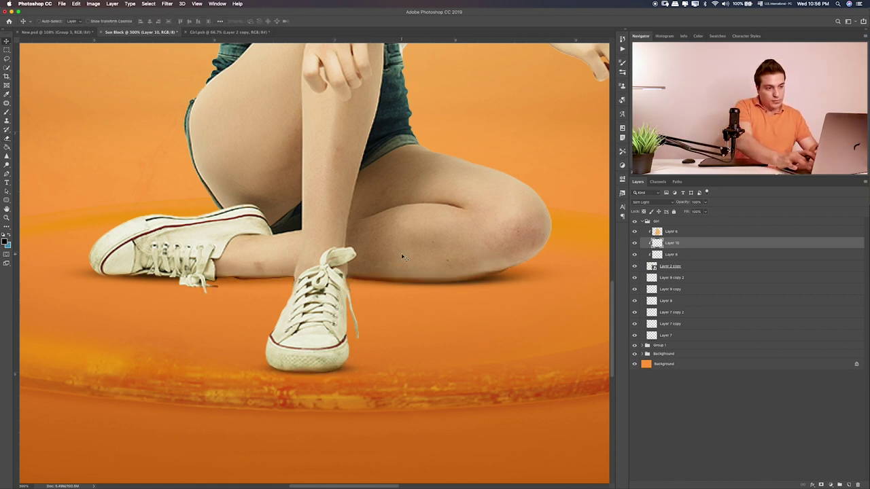
Add a new Layer 11 above Layer 2 copy with soft black shadow under the knee, laces and front sole.
left_click(709, 265)
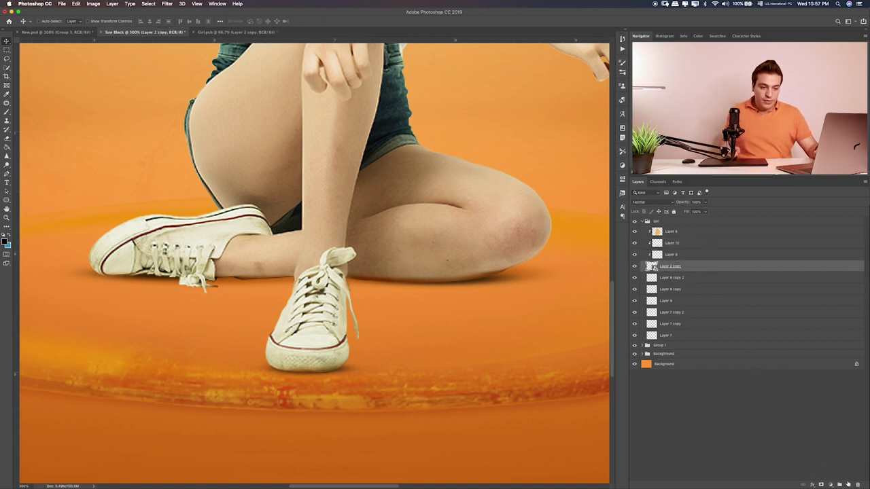
left_click(847, 484)
key("b")
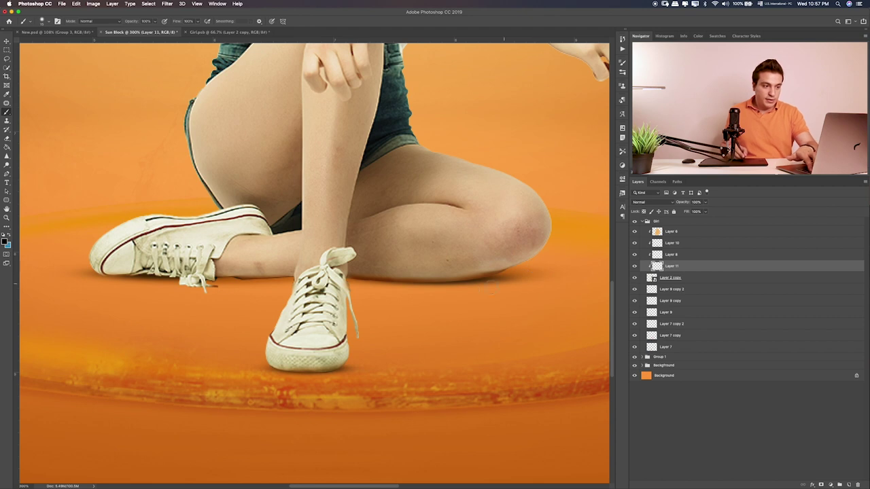
left_click_drag(498, 293, 373, 301)
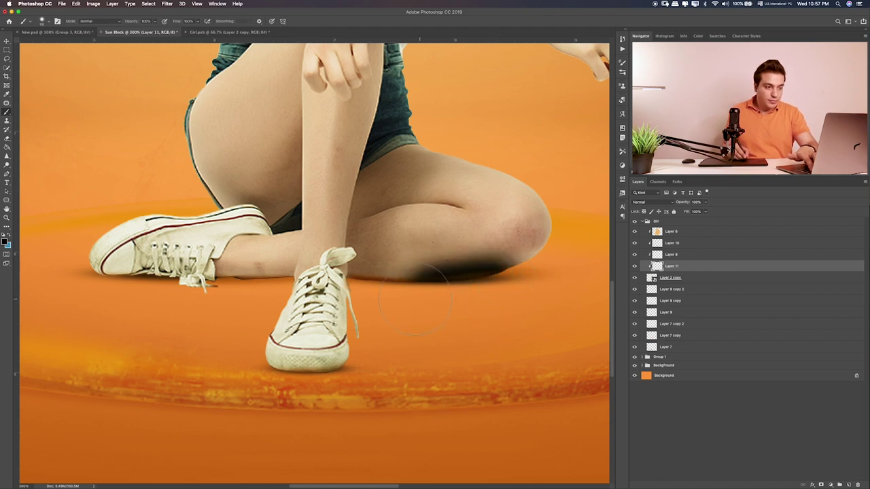
left_click_drag(262, 309, 200, 282)
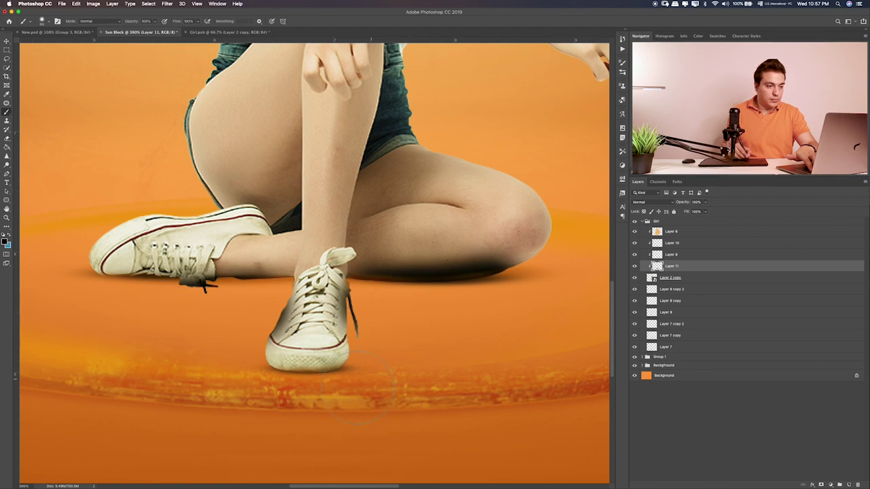
left_click_drag(358, 387, 261, 406)
Erase some shading from the front shoe's right and lower-left sides.
key("e")
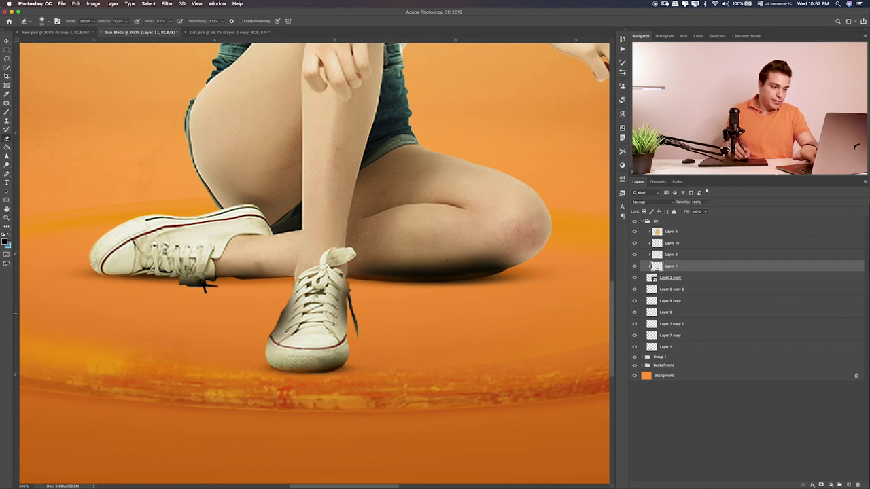
mouse_move(333, 309)
left_mouse_down()
mouse_move(350, 285)
mouse_move(347, 323)
mouse_move(357, 336)
left_mouse_up()
left_click_drag(306, 309, 272, 340)
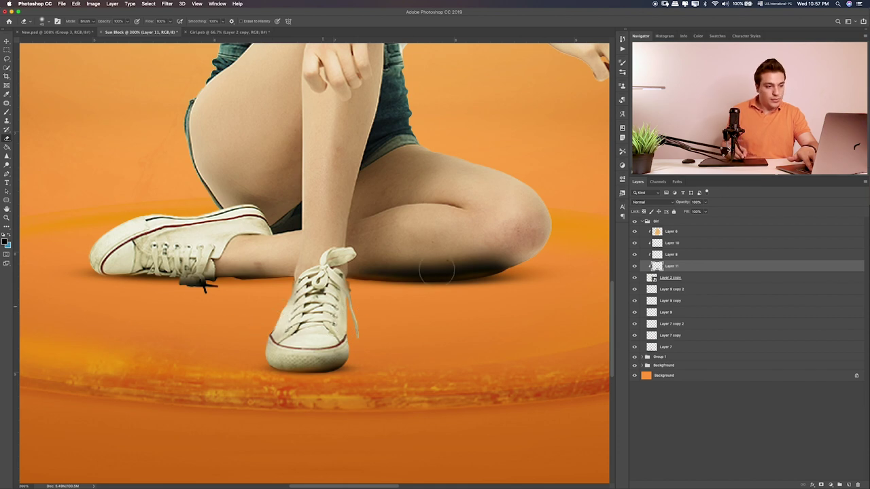
mouse_move(429, 260)
left_mouse_down()
mouse_move(381, 263)
mouse_move(411, 265)
left_mouse_up()
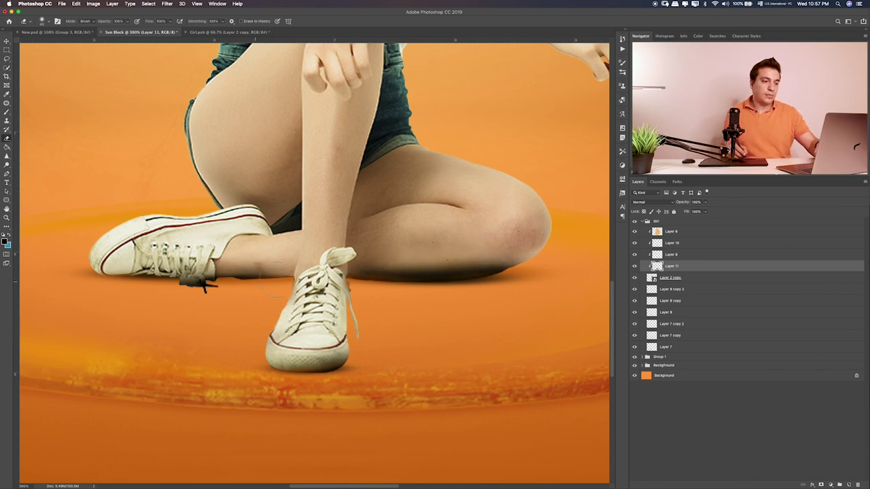
key("ctrl+z")
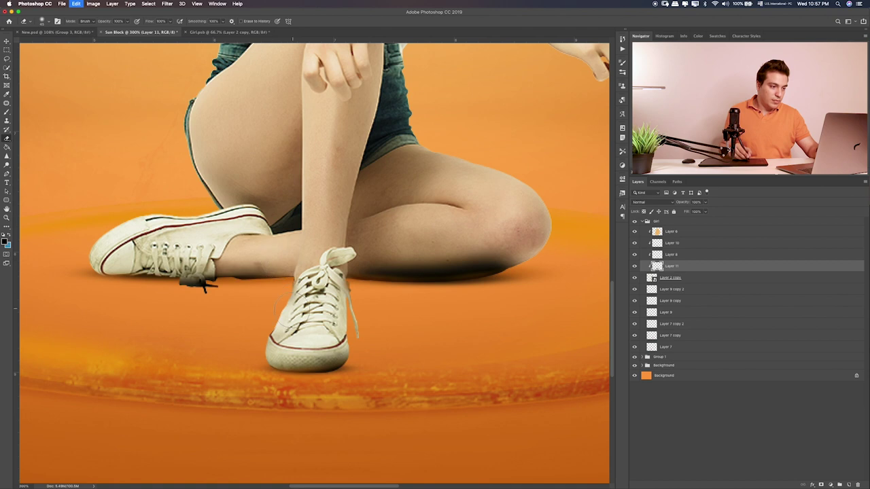
left_click_drag(285, 314, 275, 340)
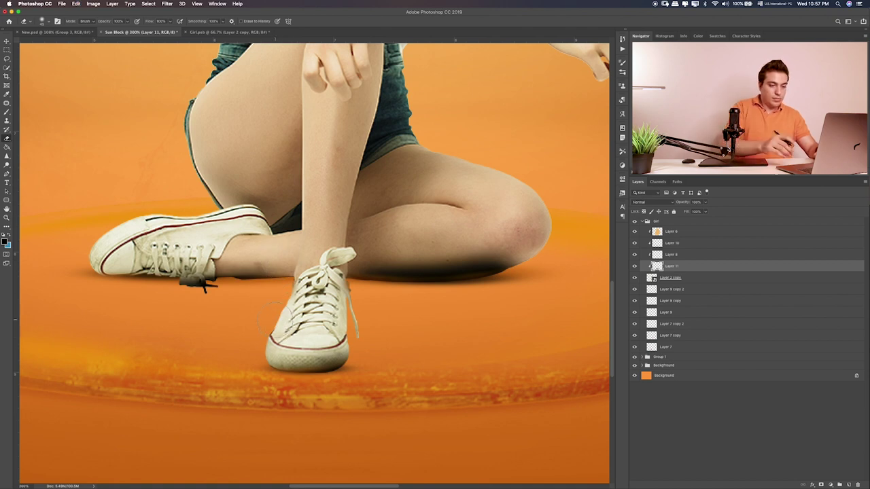
Set Layer 11 to Overlay below Layer 10 and compare with Layer 8 hidden.
key("v")
key("shift+alt+s")
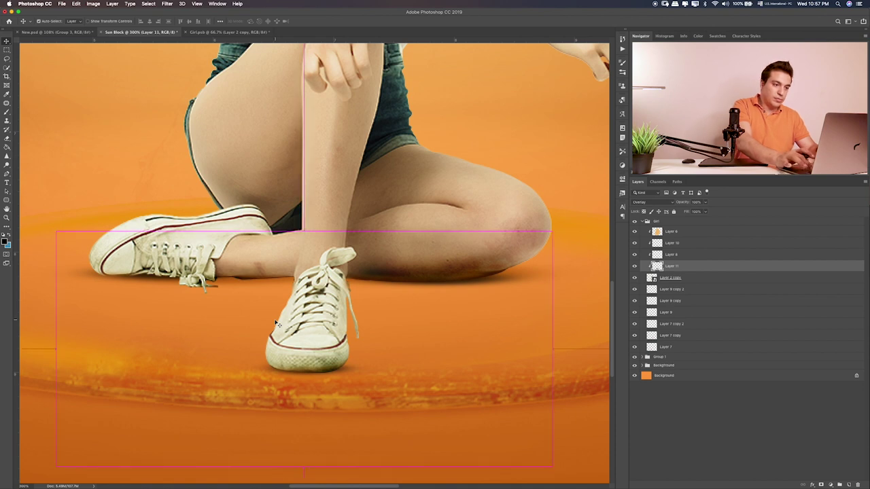
key("ctrl+bracketright")
key("ctrl+bracketright")
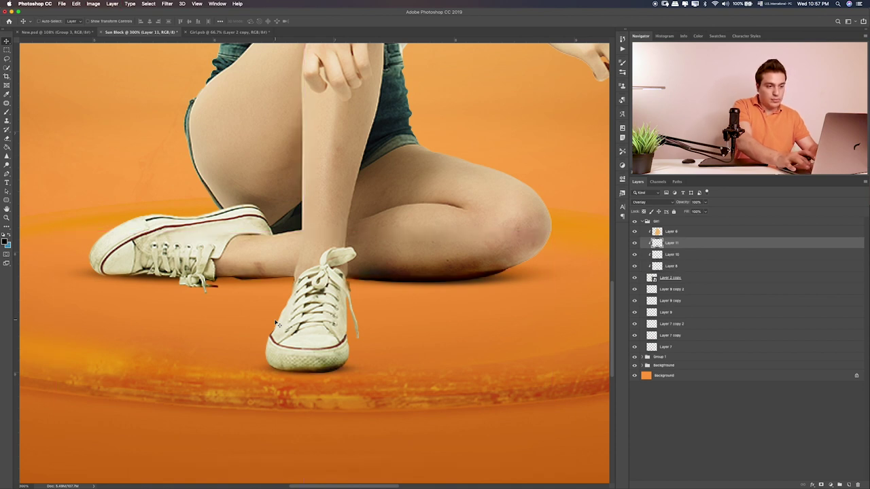
key("ctrl+bracketright")
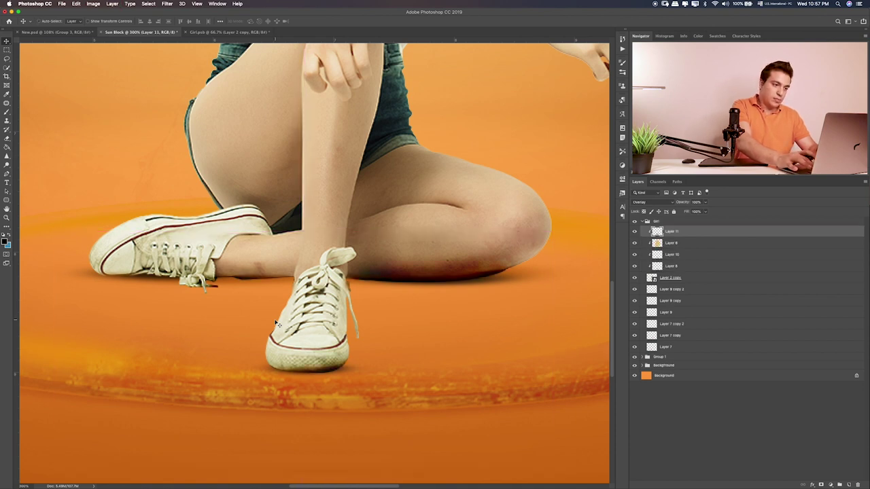
key("ctrl+bracketleft")
key("ctrl+bracketleft")
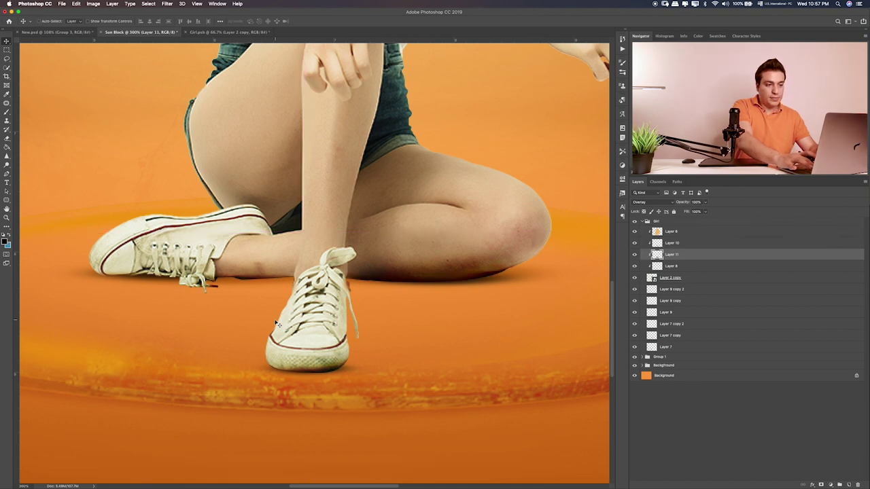
key("e")
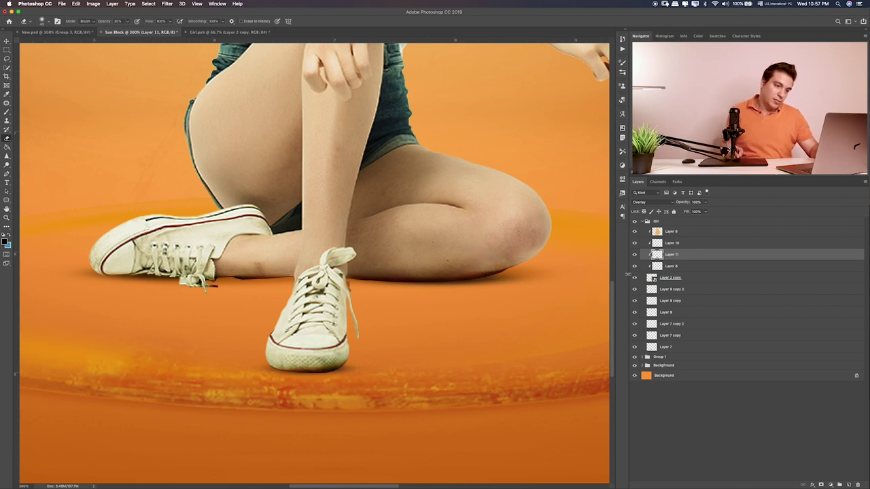
left_click(634, 267)
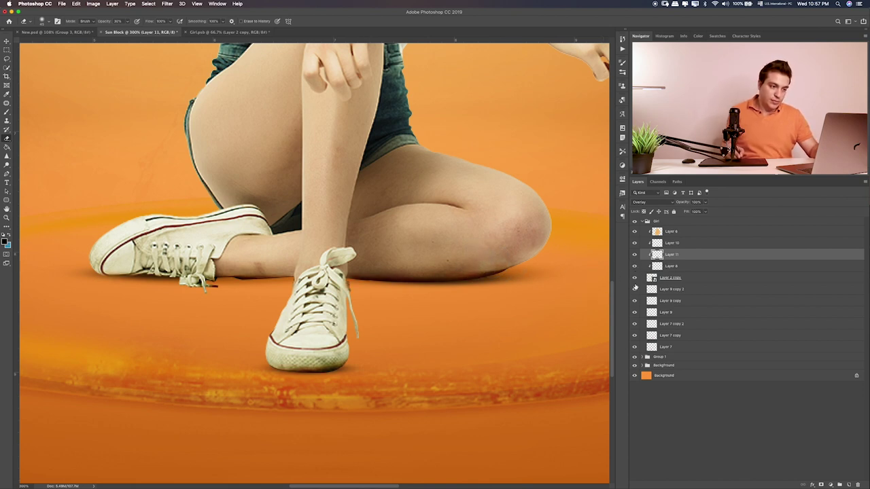
Mask Layer 2 copy, then paint a large soft black blob on a new layer above Layer 9 copy 2.
left_click(678, 280)
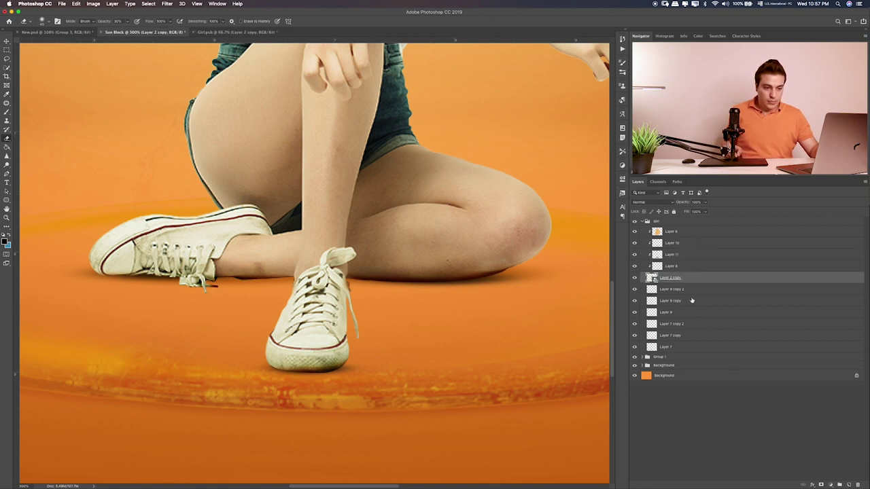
left_click(821, 485)
key("b")
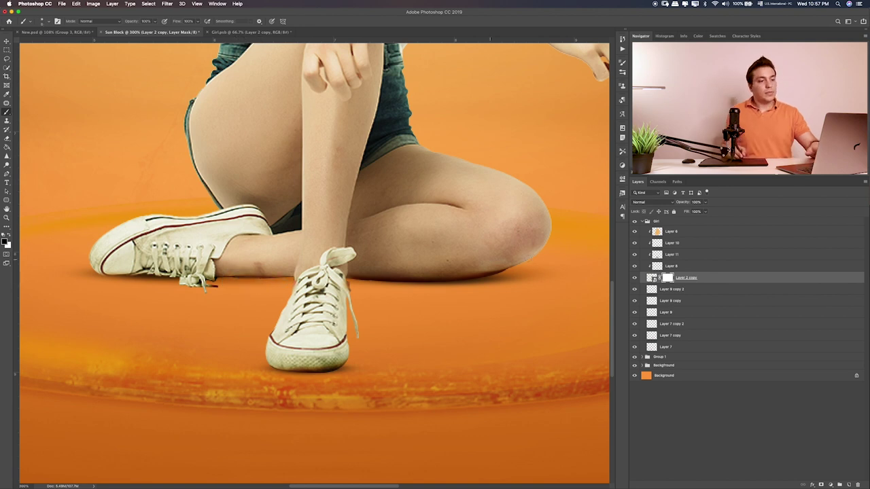
left_click(688, 290)
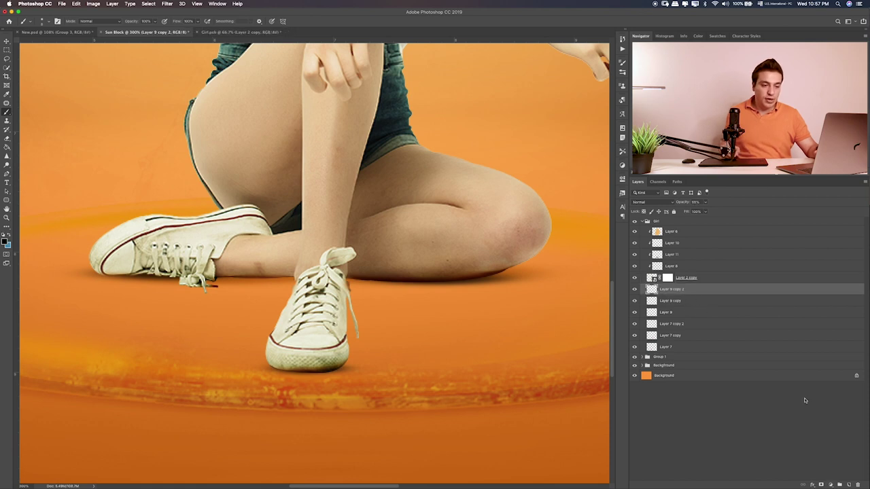
left_click(849, 484)
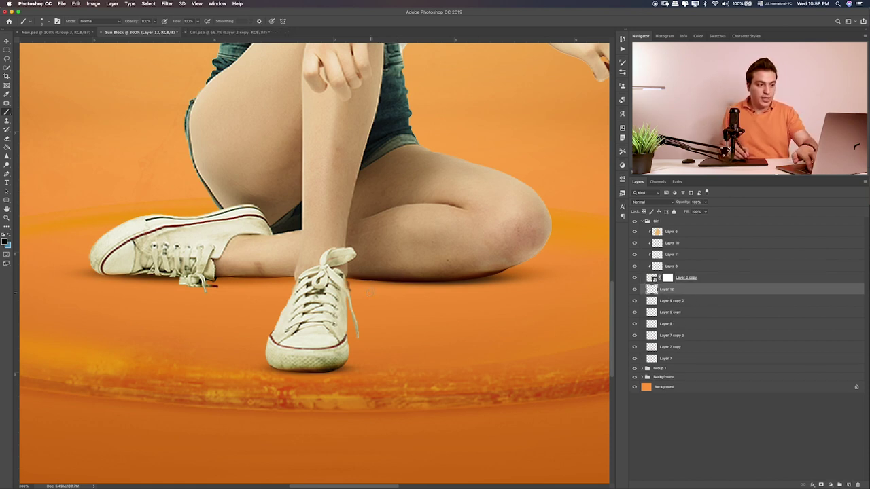
key("bracketright")
key("bracketright")
key("bracketright")
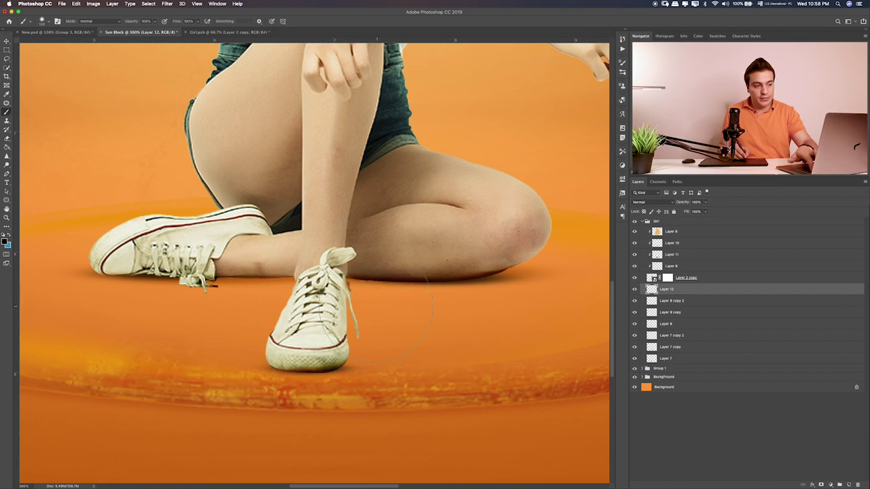
key("bracketright")
key("bracketright")
key("bracketright")
left_click_drag(388, 314, 374, 306)
Squash, widen and reposition the blob into a thin ellipse under both shoes.
key("ctrl+t")
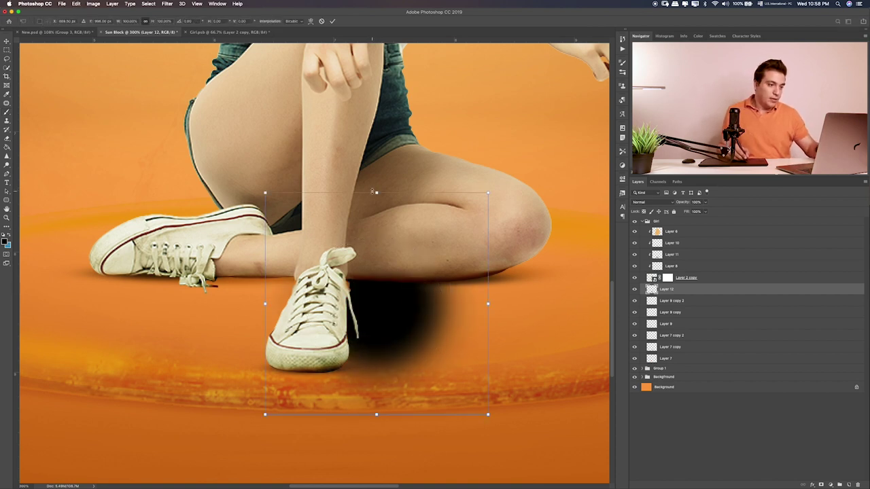
left_click_drag(376, 195, 360, 285)
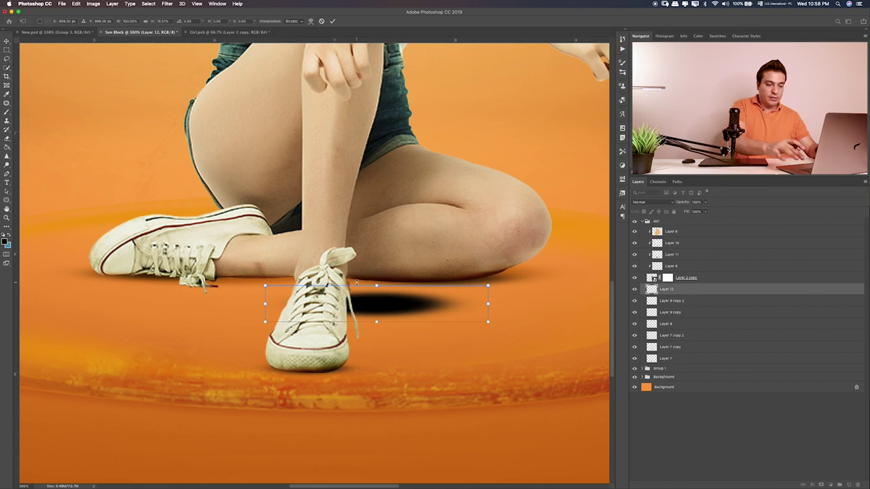
key("Return")
key("ctrl+minus")
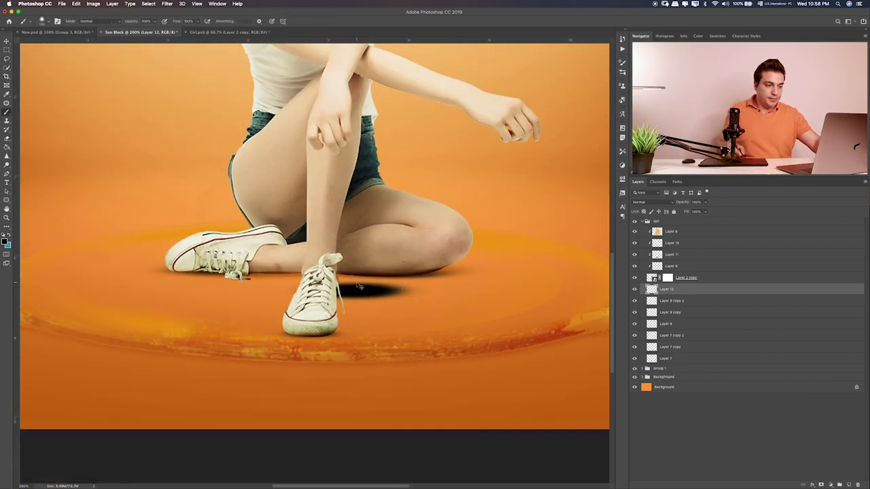
key("ctrl+t")
left_click_drag(429, 279, 548, 259)
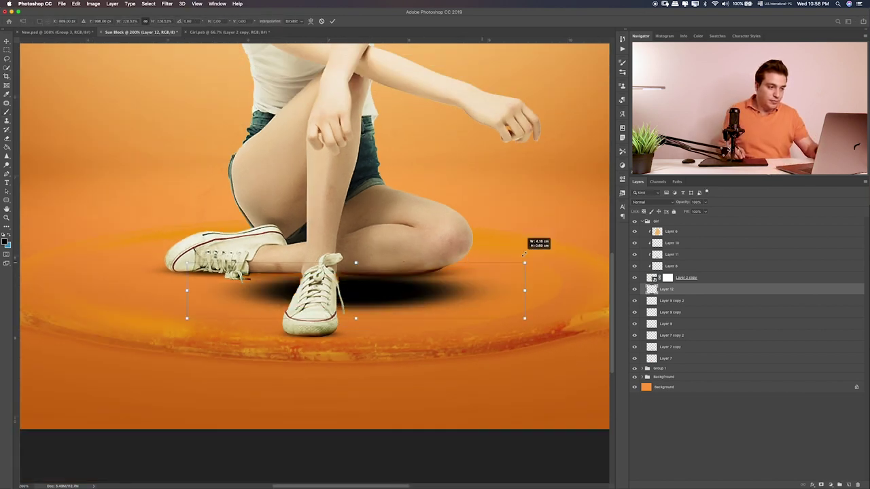
left_click_drag(384, 287, 356, 272)
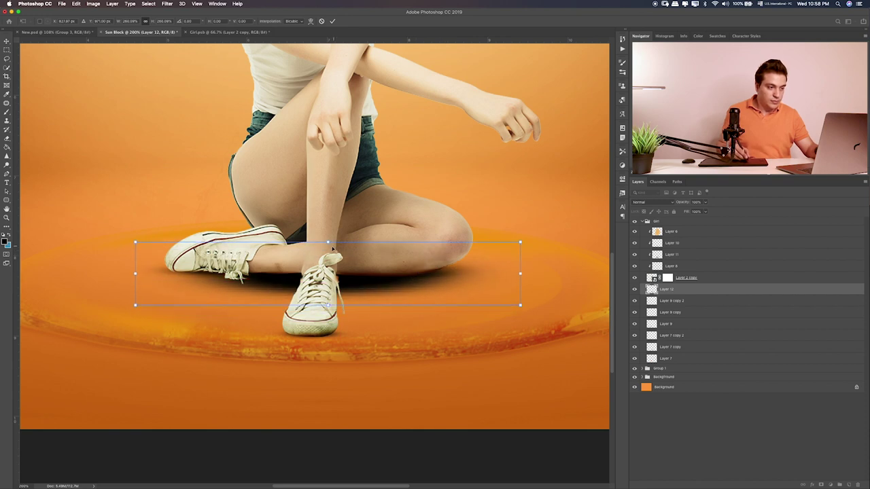
left_click_drag(329, 242, 329, 259)
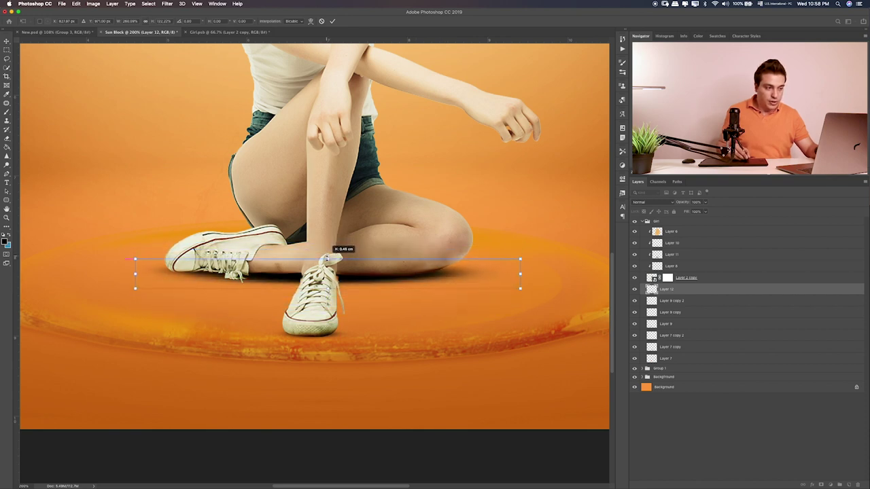
left_click_drag(364, 283, 362, 280)
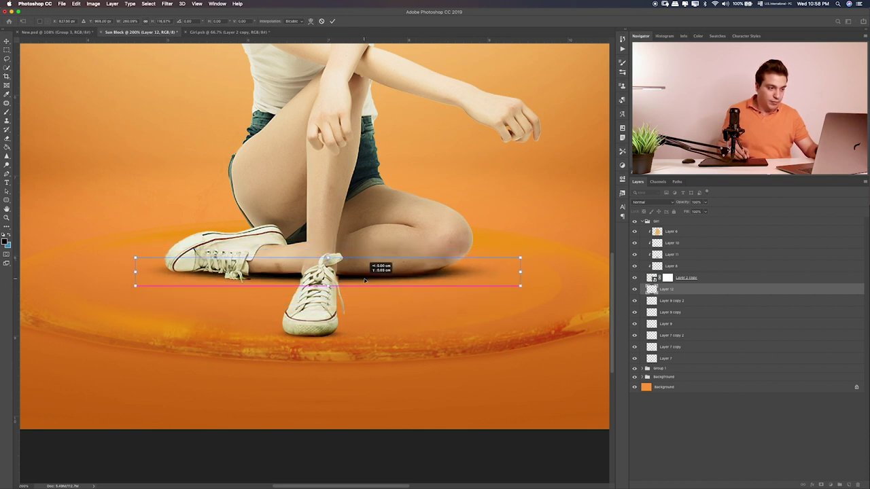
key("Return")
Set Layer 12 to Soft Light and place a slightly lower-opacity Normal copy below it.
key("b")
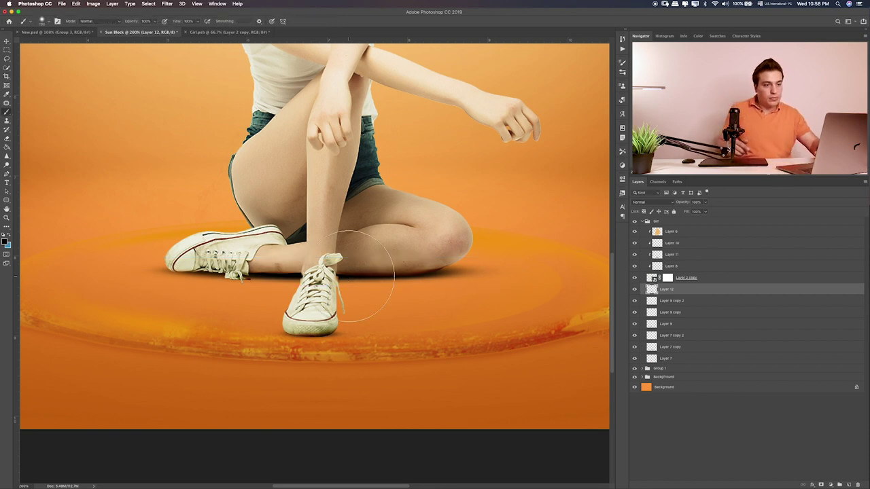
left_click(668, 203)
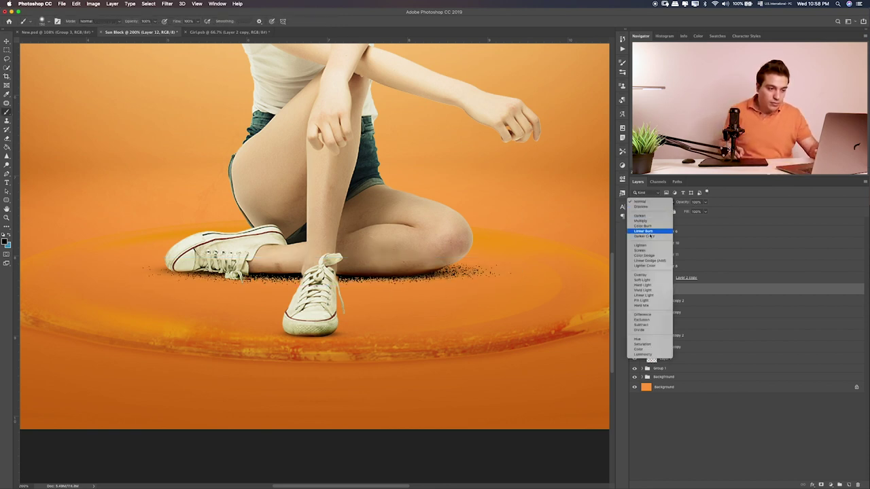
left_click(646, 280)
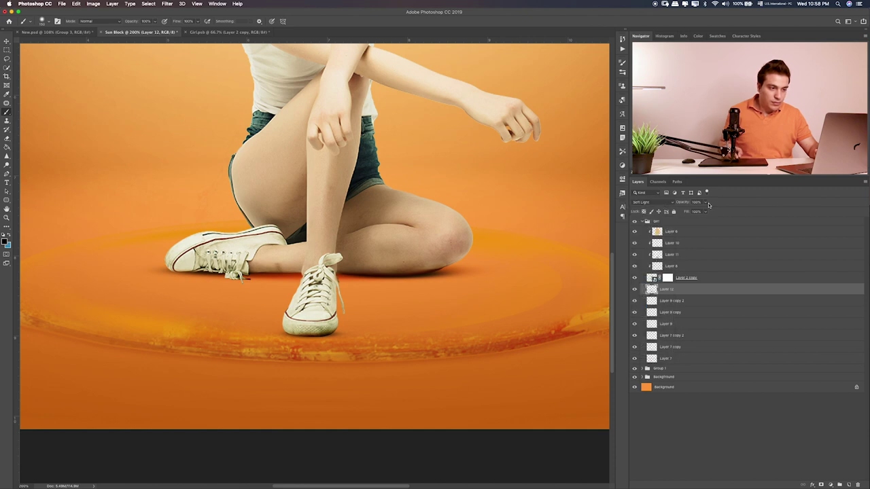
key("ctrl+j")
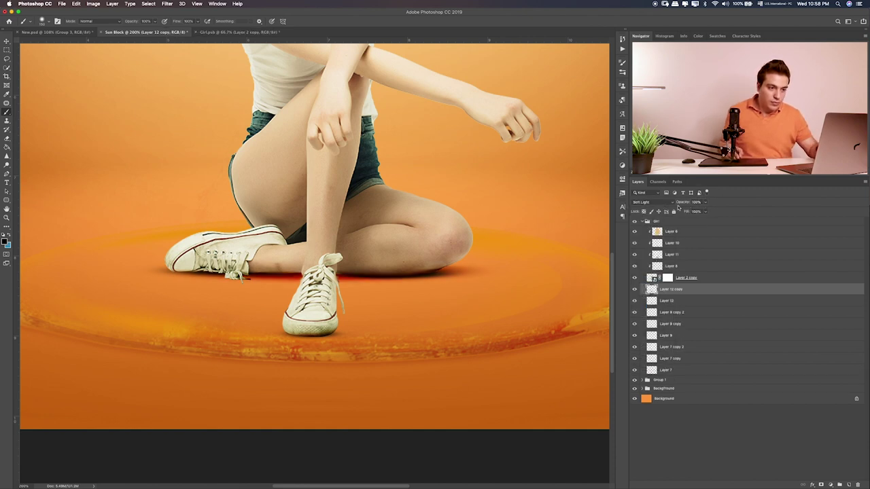
left_click(669, 203)
left_click(642, 122)
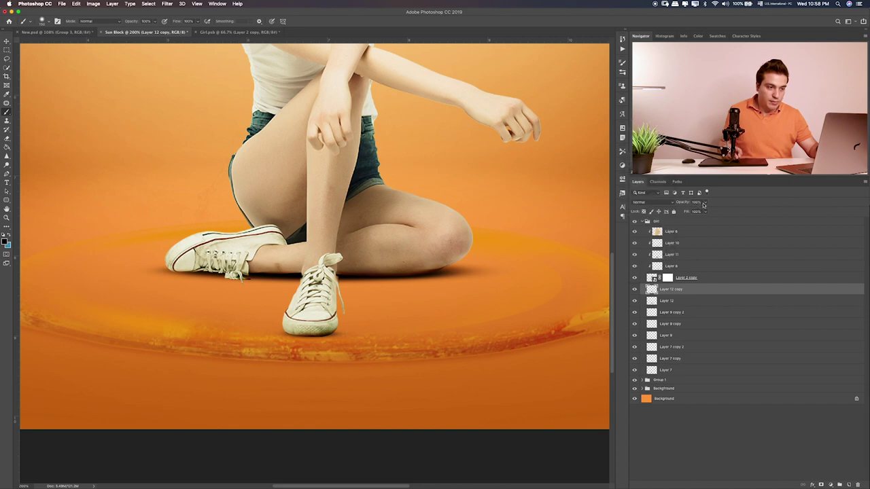
left_click(704, 202)
left_click_drag(692, 211, 690, 212)
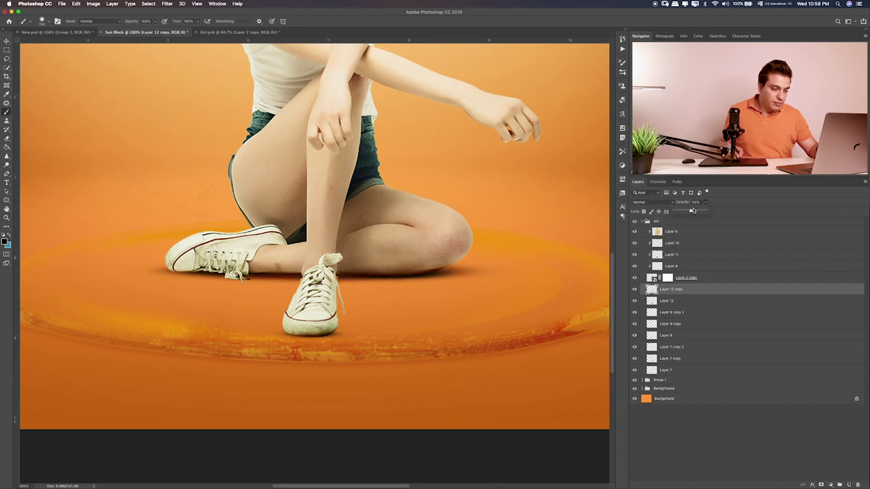
key("ctrl+plus")
key("ctrl+plus")
key("ctrl+plus")
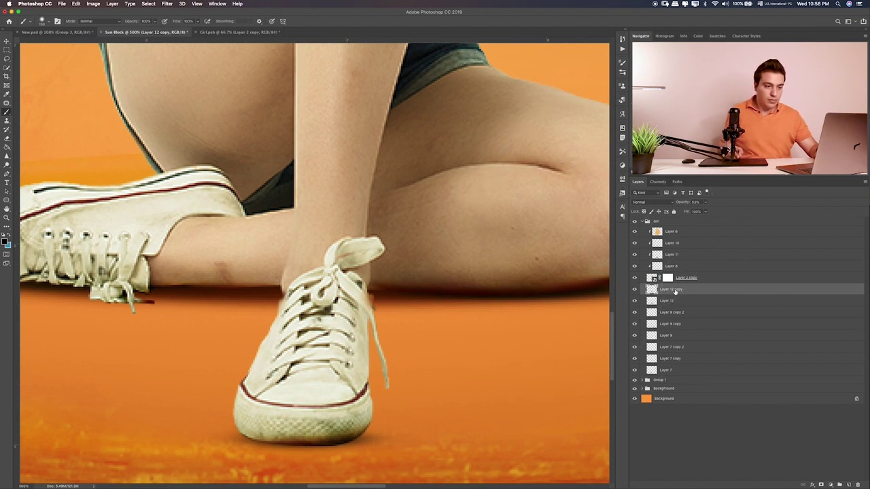
left_click_drag(675, 290, 673, 307)
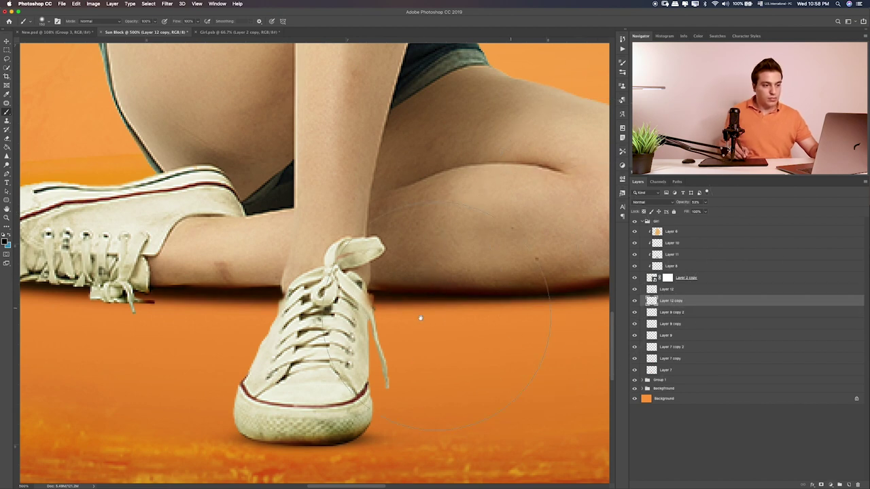
Paint a dark shadow along the lower edge of the leg on Layer 8 with a smaller brush.
scroll(408, 312, "left", 2)
left_click(670, 266)
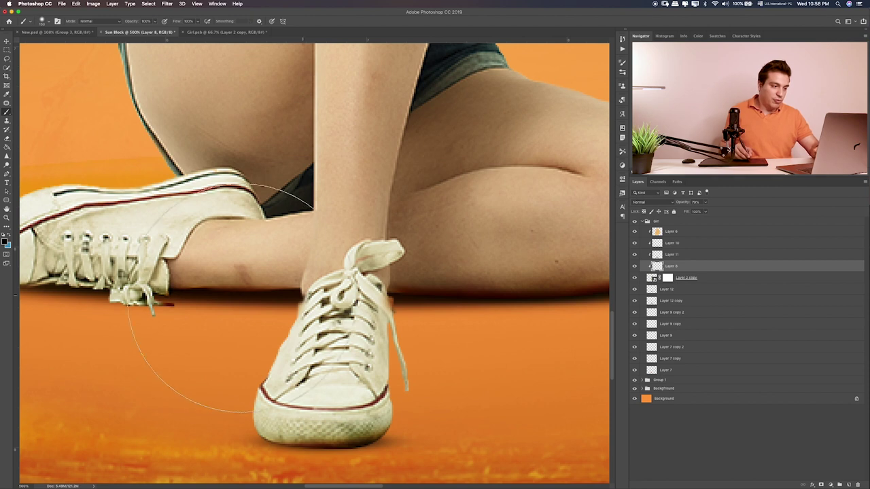
key("bracketleft")
key("bracketleft")
key("bracketleft")
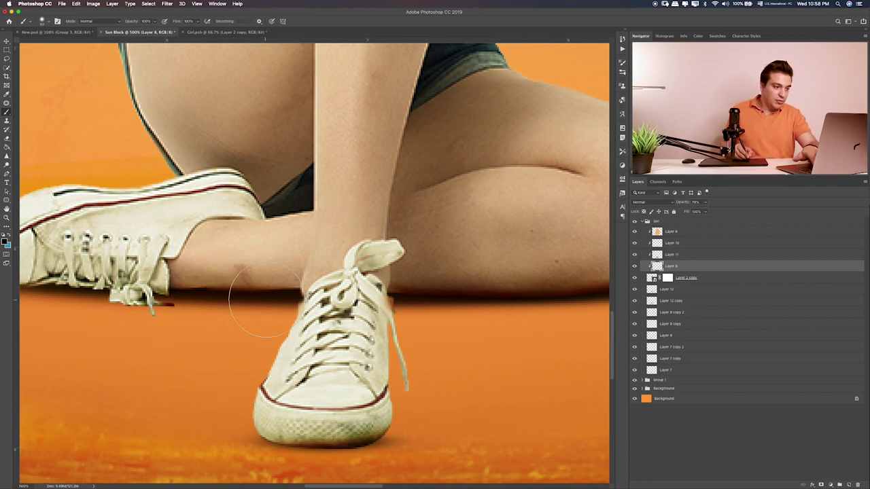
key("bracketleft")
key("bracketleft")
key("bracketleft")
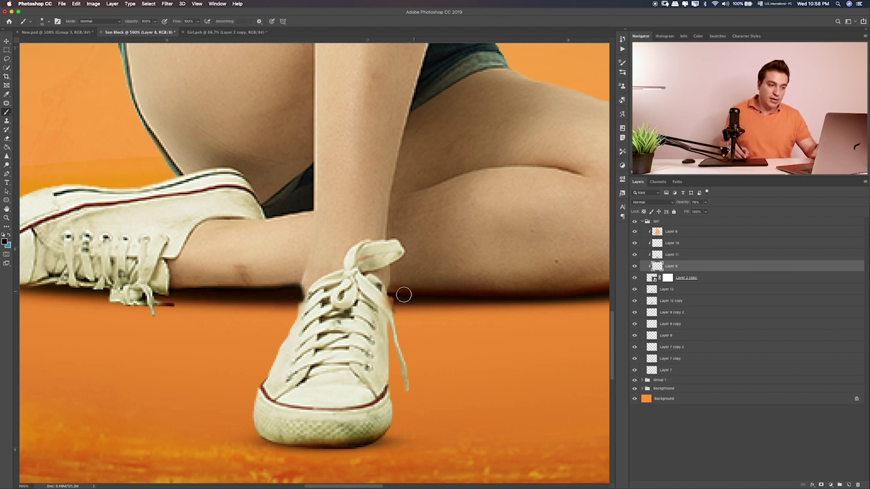
left_click_drag(403, 294, 457, 296)
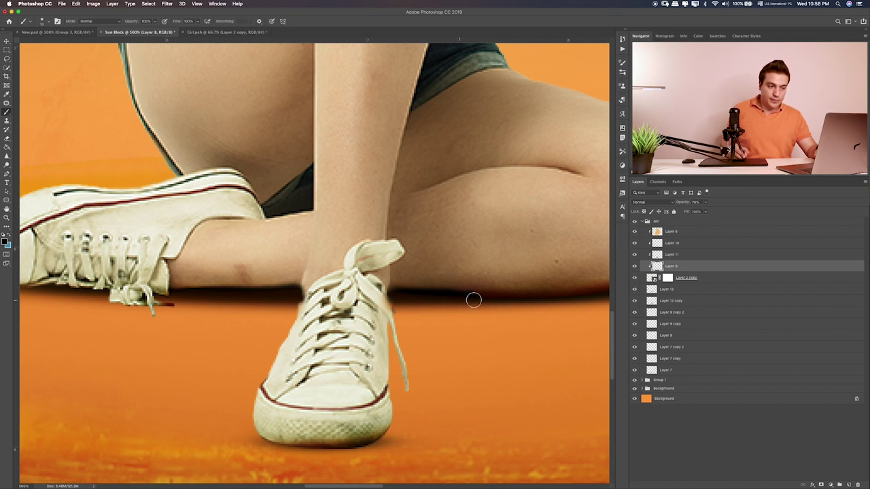
left_click_drag(466, 299, 544, 296)
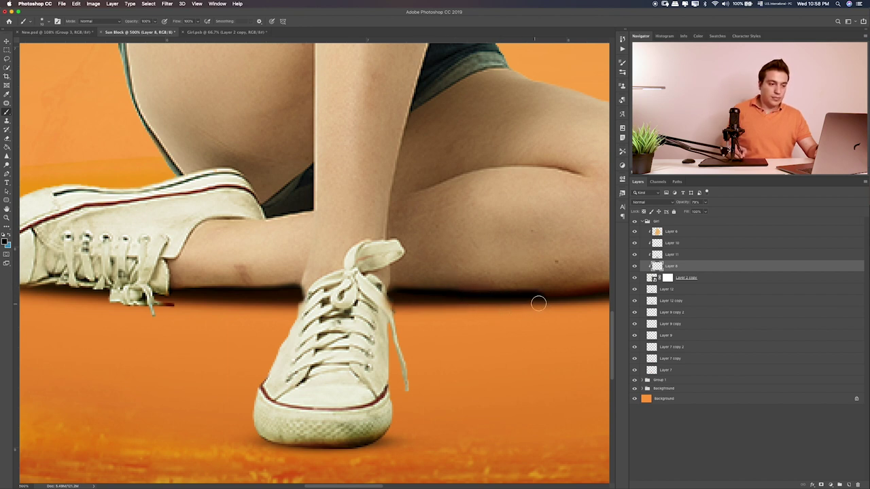
Try Color Burn on Layer 8, revert it, and erase stray shadow around the front sneaker.
key("v")
key("shift+plus")
key("shift+plus")
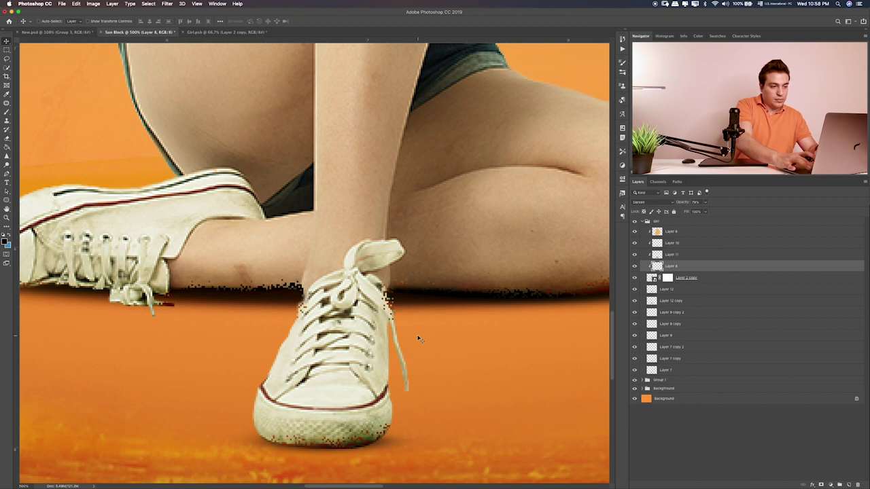
key("shift+plus")
key("shift+plus")
key("shift+alt+n")
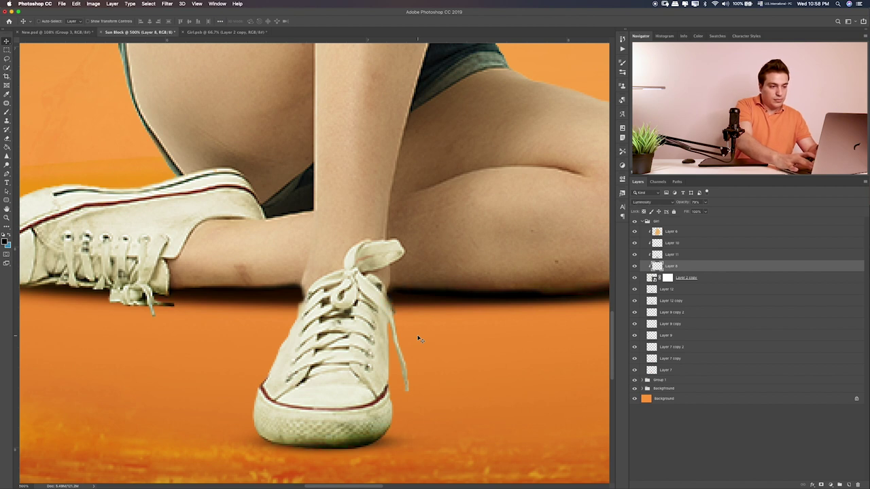
key("e")
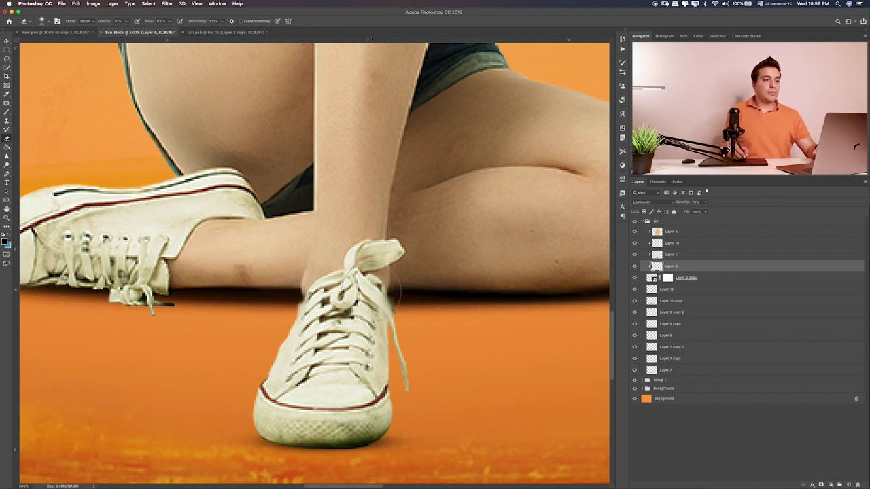
key("ctrl+minus")
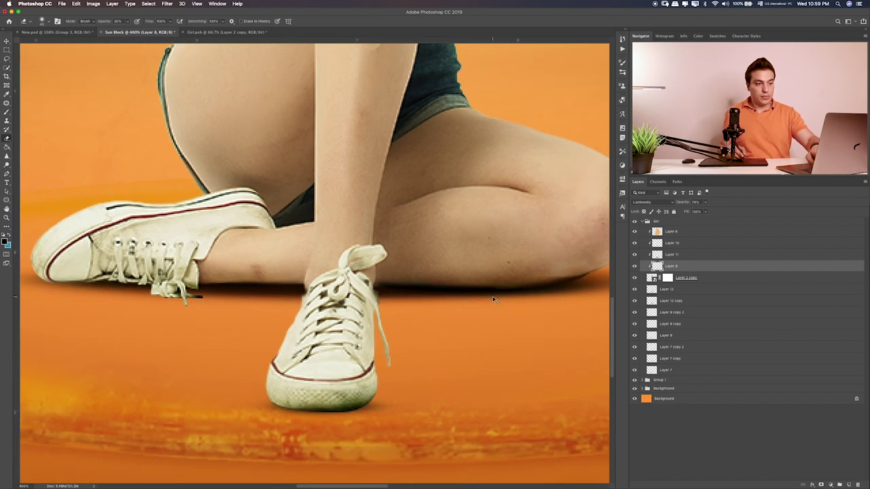
key("ctrl+0")
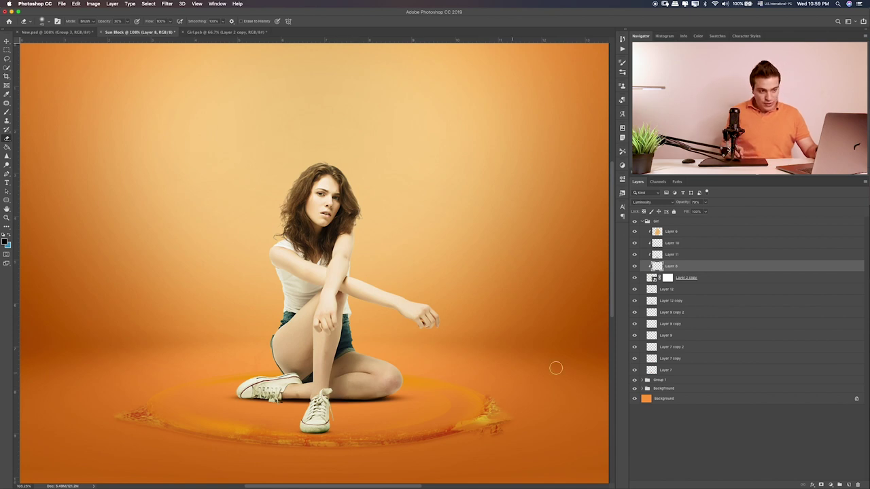
Apply Hue/Saturation to Layer 2 copy with Saturation -21 and Lightness -33.
left_click(736, 279)
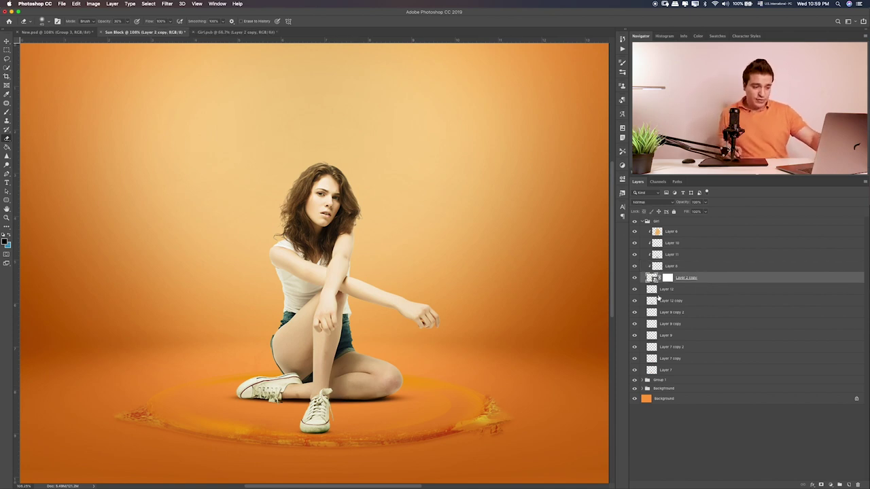
key("ctrl+u")
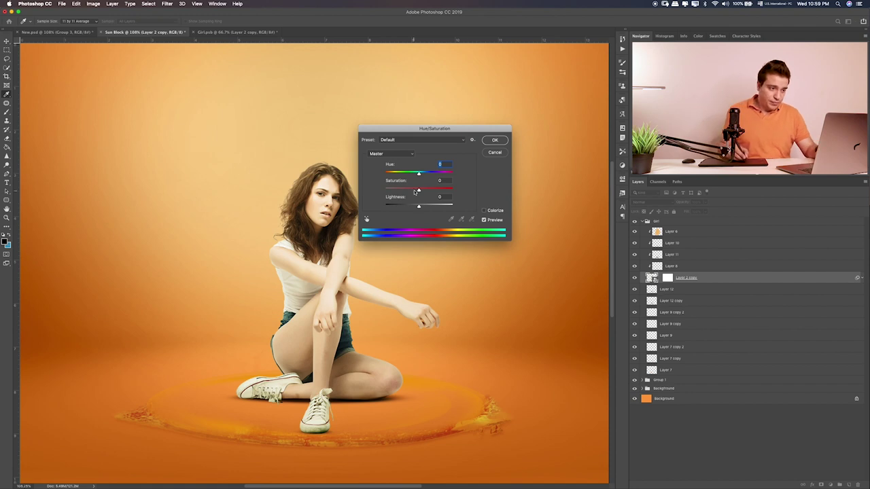
left_click_drag(417, 206, 409, 207)
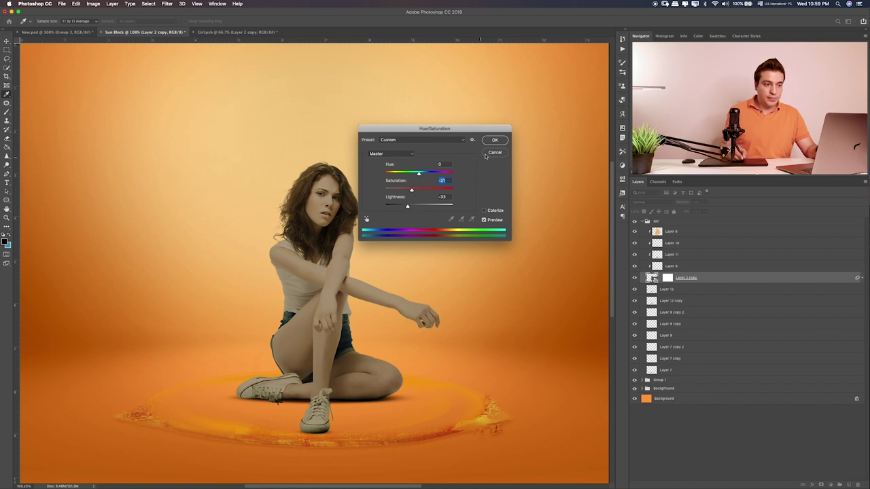
key("Return")
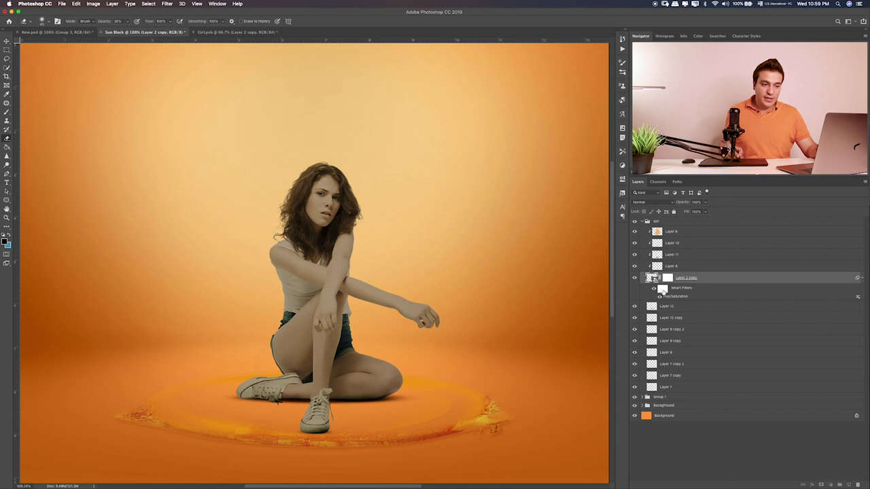
left_click(662, 289)
Mask the filter off the girl's head and arm, then at 30% from shoulder to leg.
key("b")
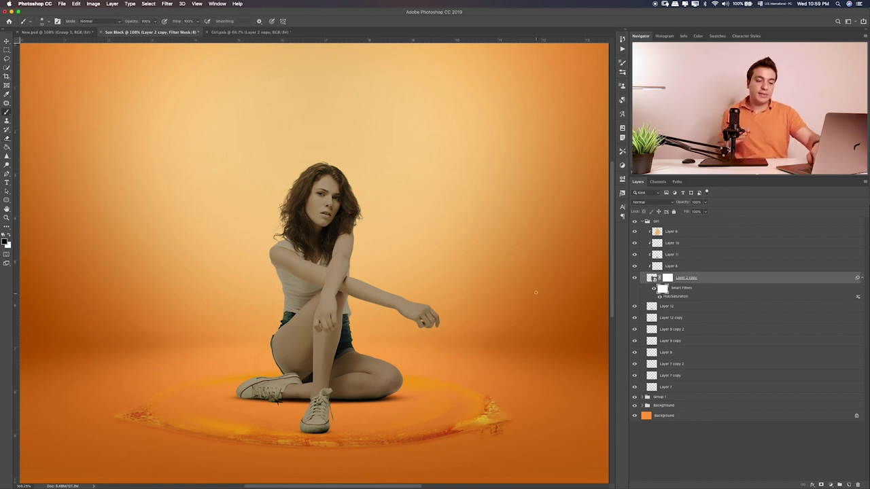
key("ctrl+plus")
key("ctrl+plus")
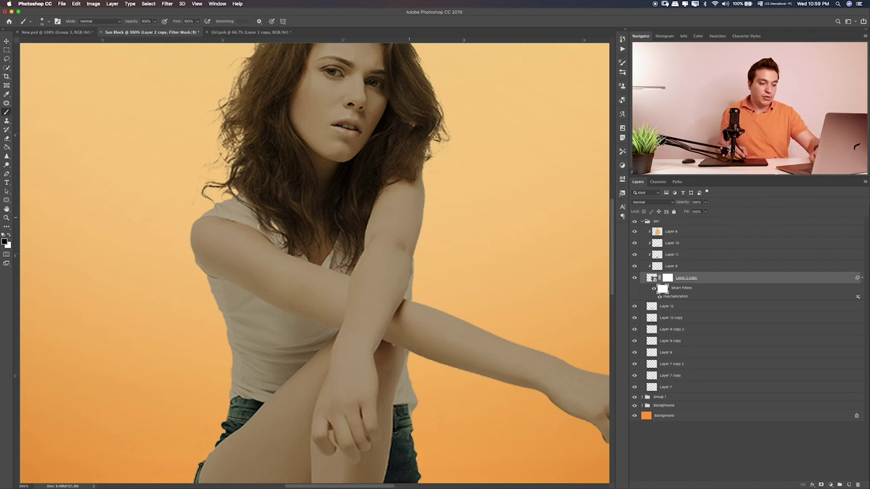
key("ctrl+minus")
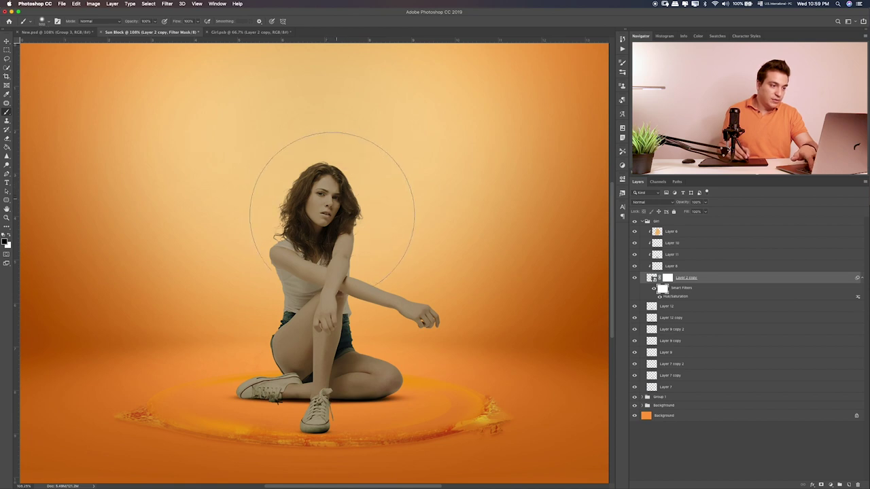
left_click(331, 210)
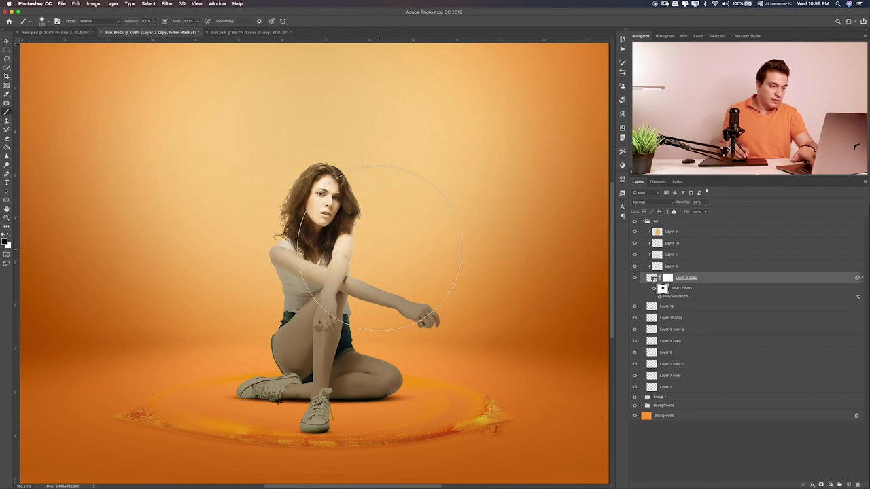
key("bracketleft")
key("bracketleft")
key("bracketleft")
key("bracketleft")
key("bracketleft")
left_click_drag(354, 279, 476, 301)
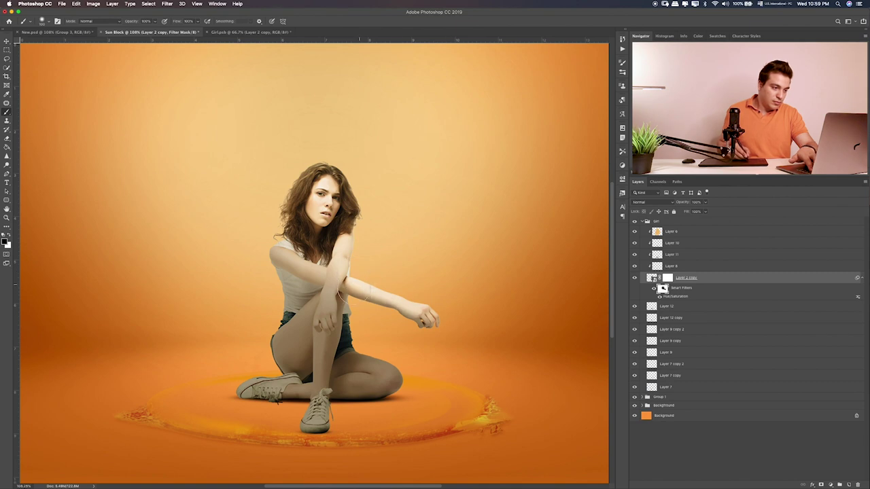
key("3")
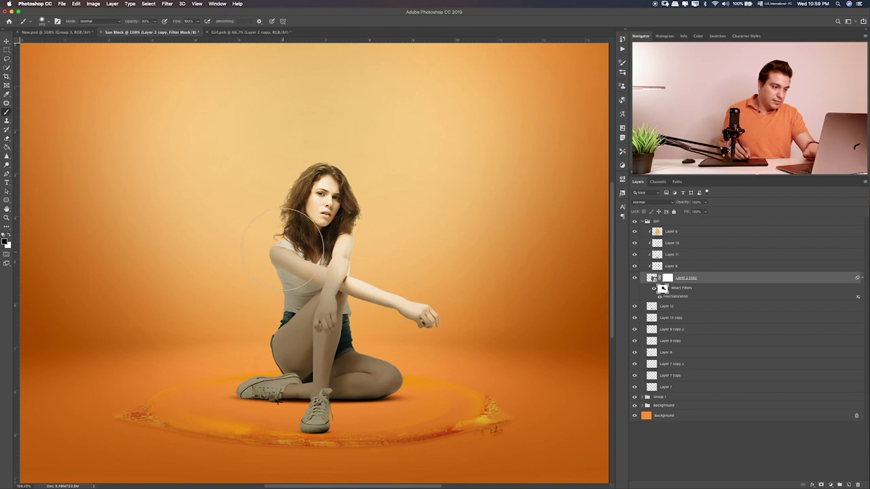
mouse_move(283, 248)
left_mouse_down()
mouse_move(241, 336)
mouse_move(348, 275)
left_mouse_up()
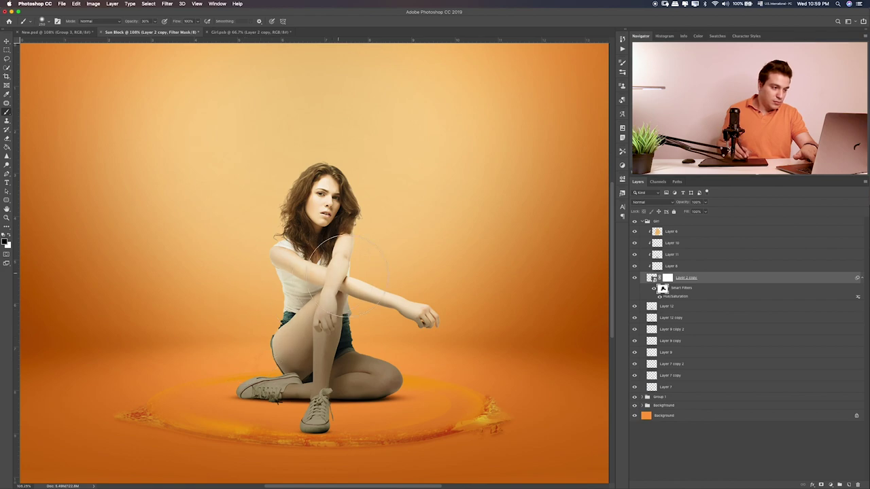
Lift the darkening from the hand, forearm, hip and knee with 30% mask strokes.
scroll(343, 269, "up", 5)
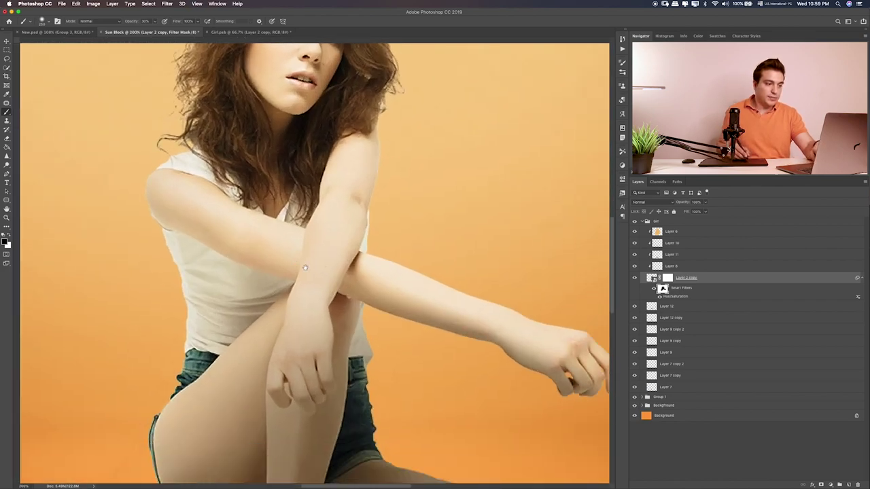
scroll(305, 267, "down", 5)
scroll(305, 267, "right", 3)
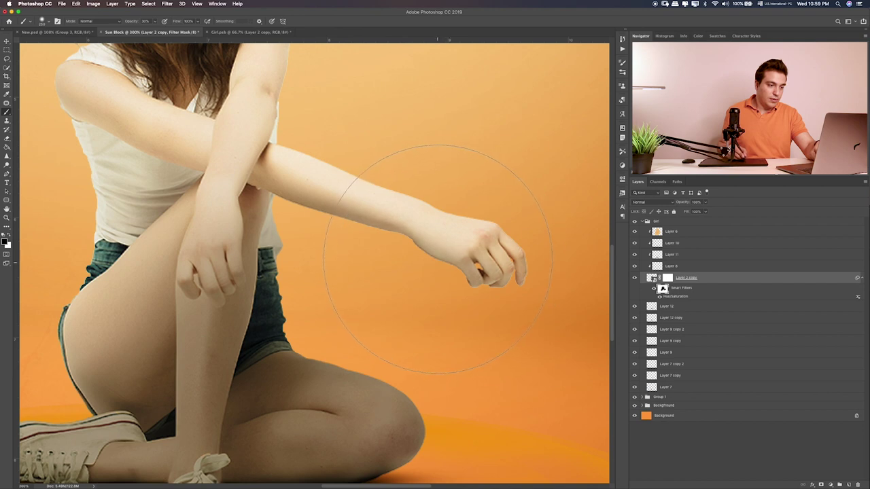
mouse_move(438, 259)
left_mouse_down()
mouse_move(337, 293)
mouse_move(348, 318)
mouse_move(455, 386)
left_mouse_up()
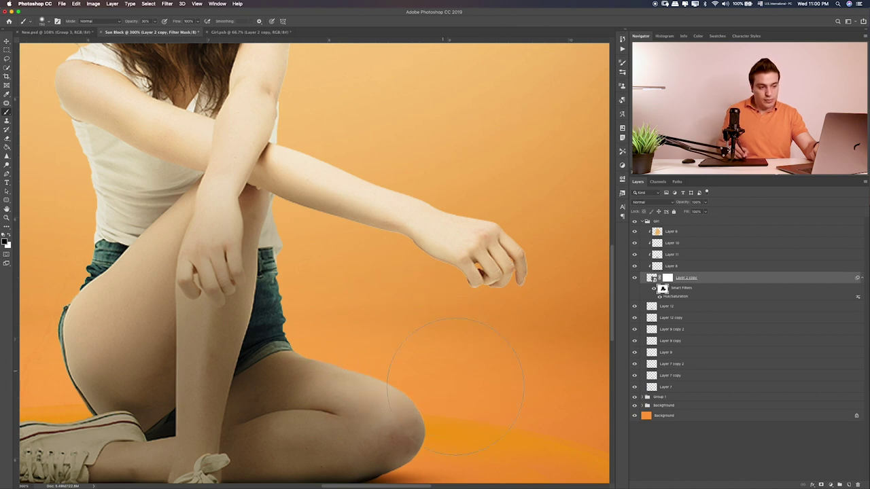
left_click_drag(237, 331, 339, 295)
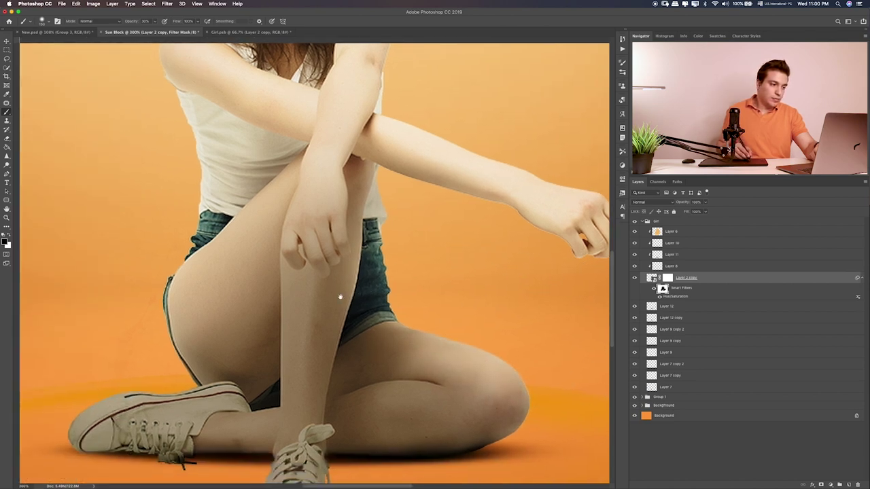
mouse_move(188, 277)
left_mouse_down()
mouse_move(136, 367)
mouse_move(185, 316)
left_mouse_up()
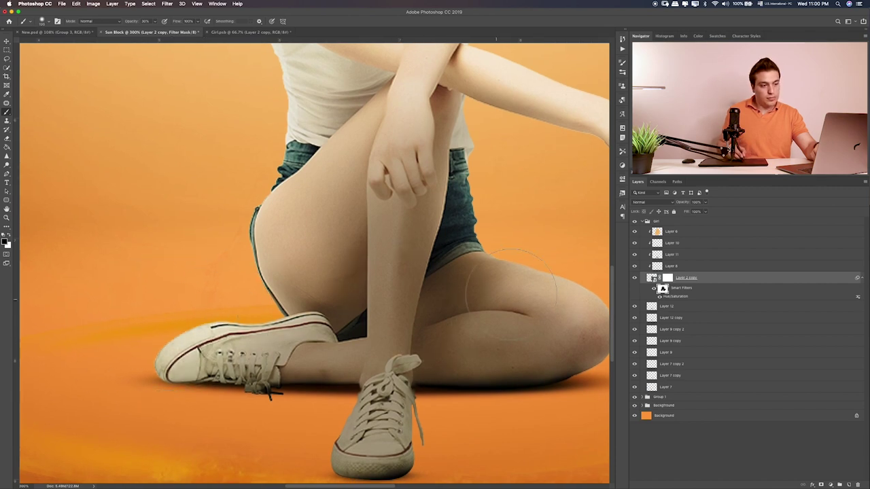
left_click_drag(516, 266, 420, 252)
left_click_drag(476, 285, 511, 284)
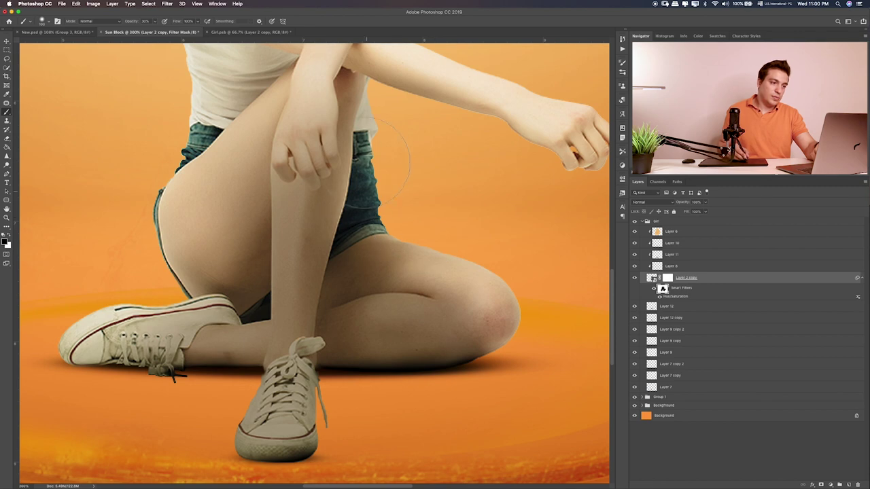
Lighten the calf, shin, wrist and front shoe in the filter mask.
left_click_drag(365, 340, 441, 357)
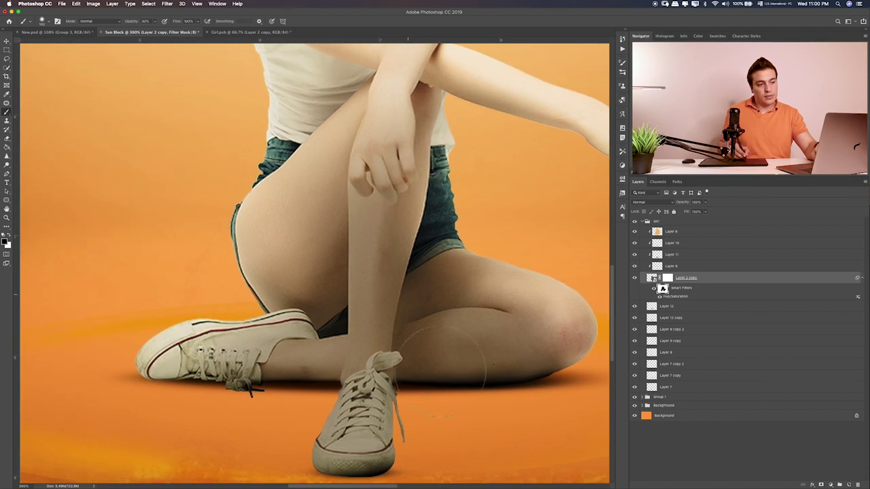
left_click_drag(380, 216, 380, 288)
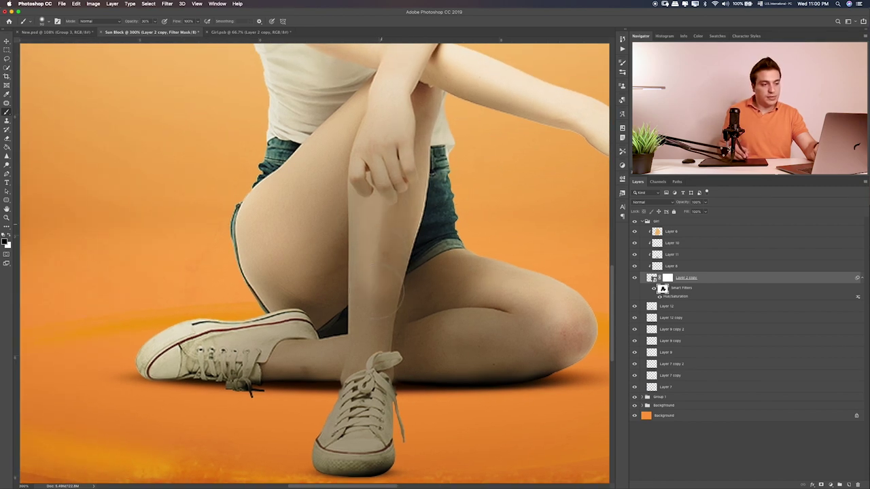
left_click_drag(372, 224, 363, 380)
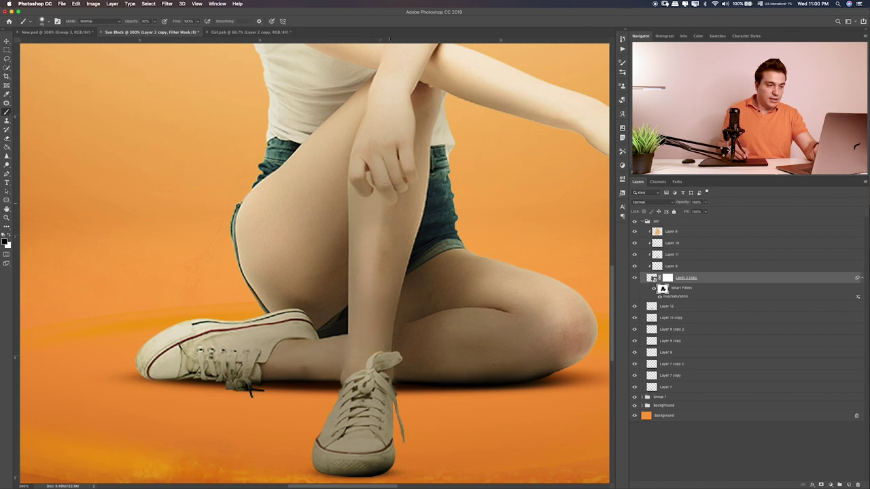
left_click_drag(385, 201, 397, 325)
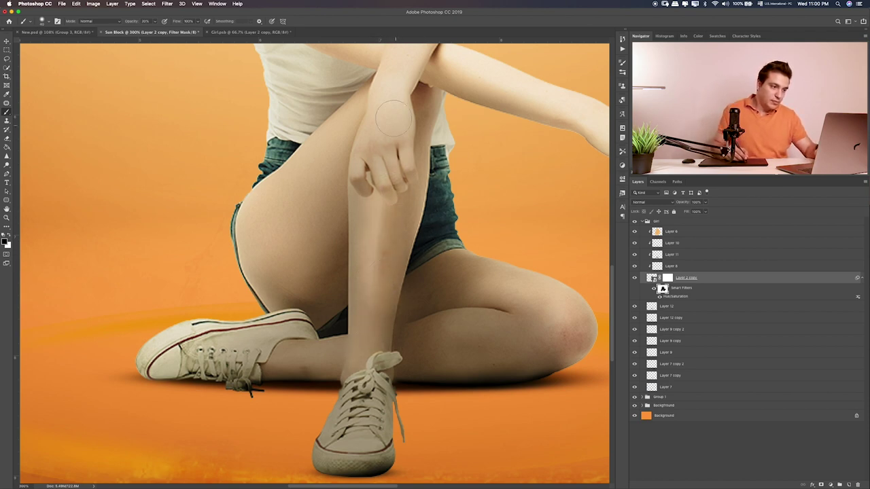
left_click_drag(392, 118, 373, 189)
left_click_drag(373, 227, 377, 167)
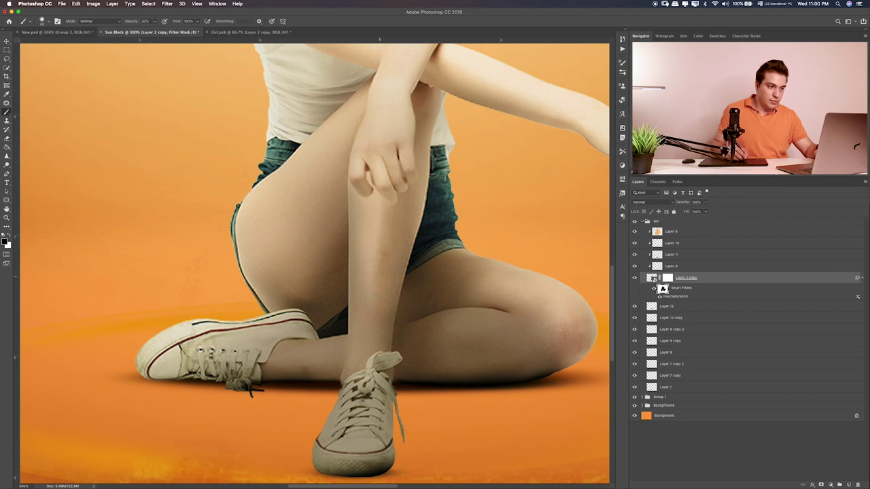
mouse_move(367, 224)
left_mouse_down()
mouse_move(373, 361)
mouse_move(363, 299)
mouse_move(370, 391)
mouse_move(354, 414)
mouse_move(357, 438)
mouse_move(374, 435)
left_mouse_up()
mouse_move(370, 394)
left_mouse_down()
mouse_move(387, 370)
mouse_move(353, 367)
left_mouse_up()
scroll(374, 407, "down", 3)
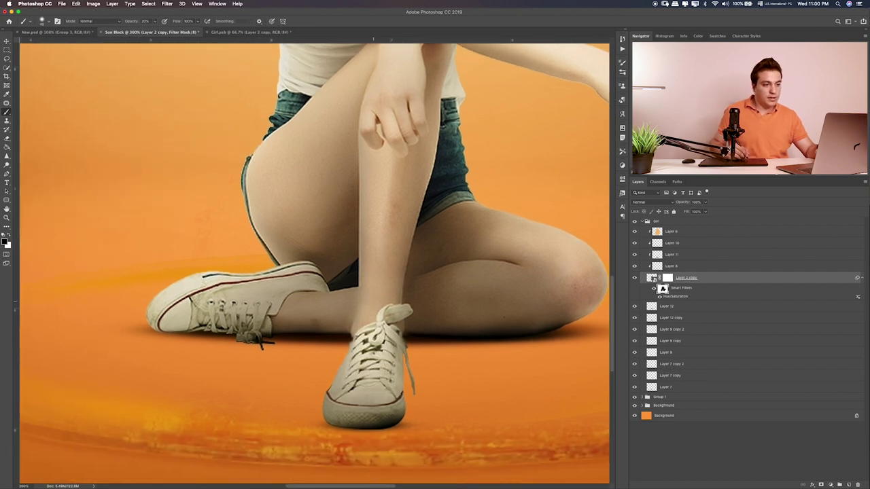
left_click_drag(377, 304, 373, 299)
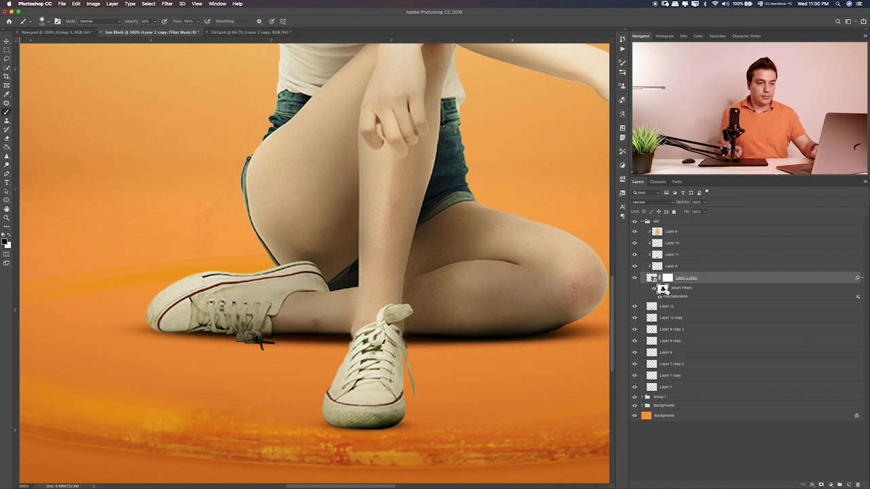
scroll(584, 299, "right", 5)
scroll(585, 299, "up", 2)
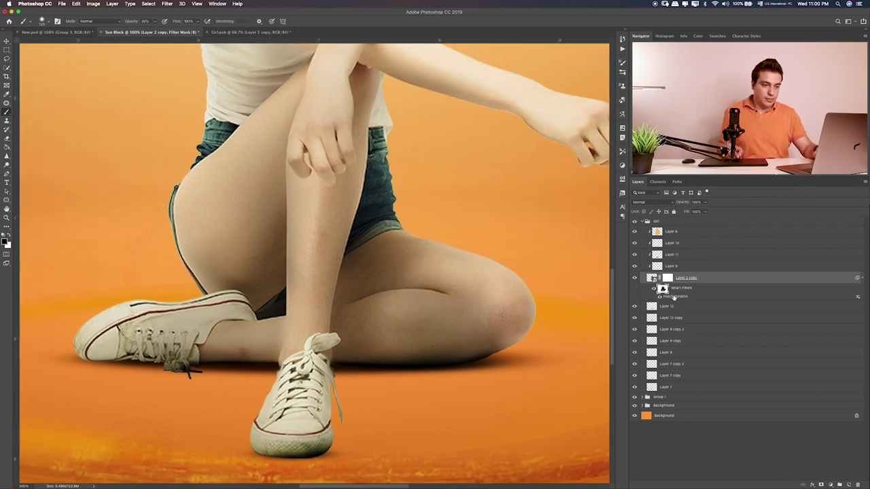
Change the Hue/Saturation smart filter's saturation from -21 to +16.
left_click(668, 297)
double_click(676, 297)
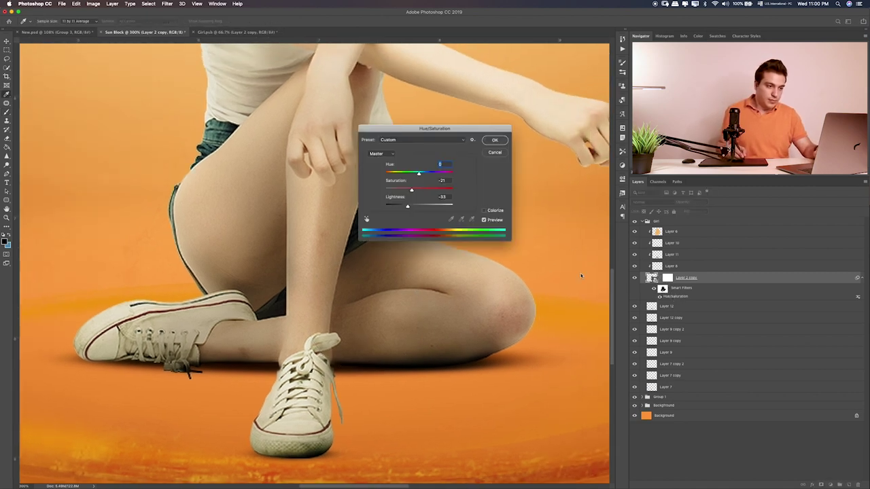
mouse_move(417, 194)
left_mouse_down()
mouse_move(443, 193)
mouse_move(419, 191)
left_mouse_up()
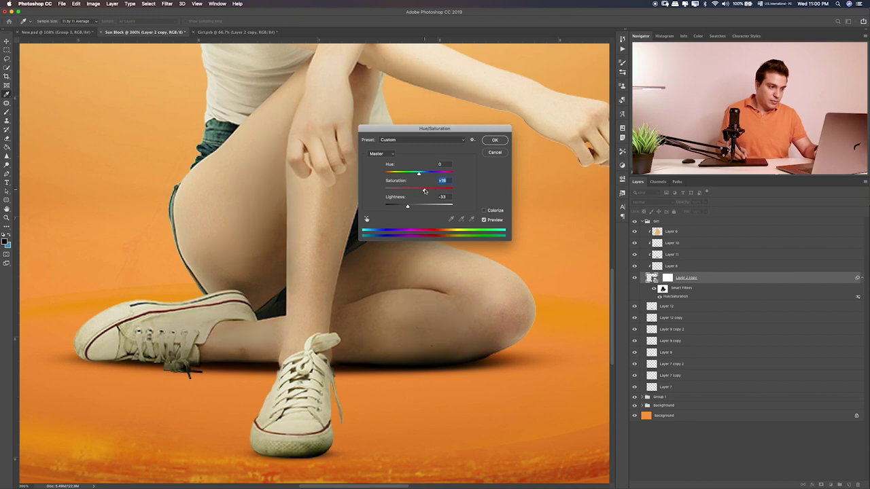
left_click(492, 141)
Fit the image in view, decline rasterizing, and target the filter mask with the brush.
key("b")
scroll(422, 196, "up", 2)
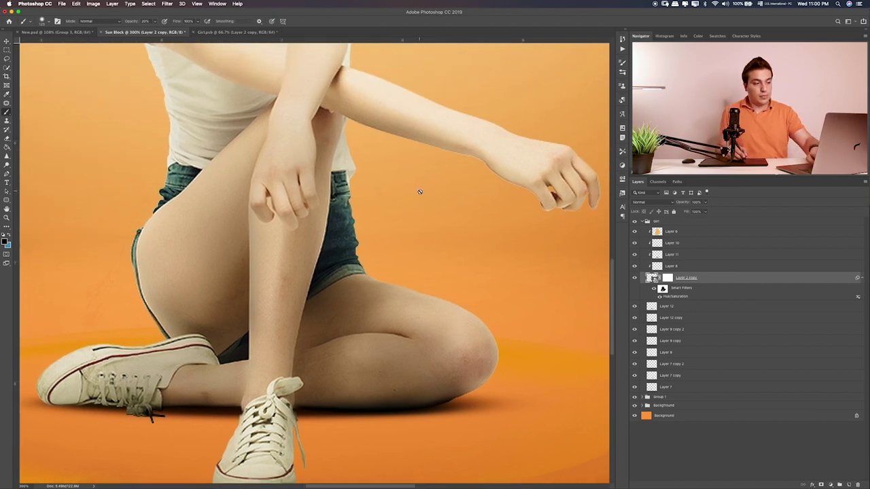
key("ctrl+0")
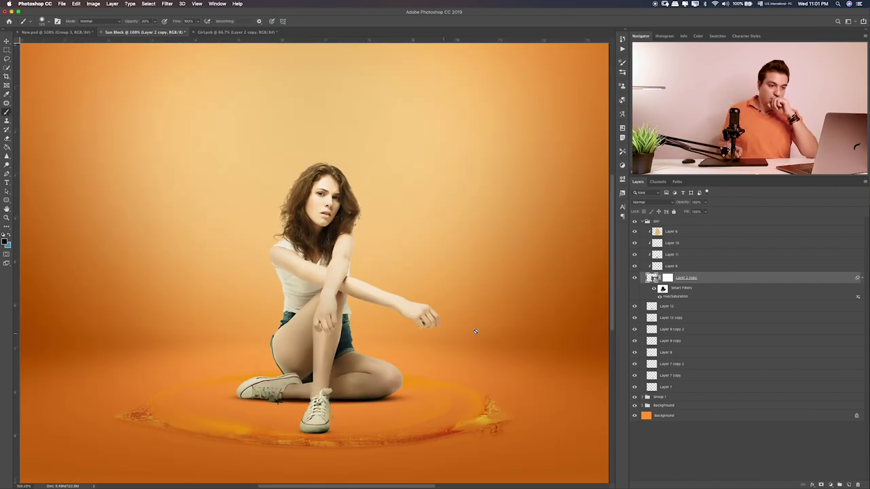
left_click(554, 329)
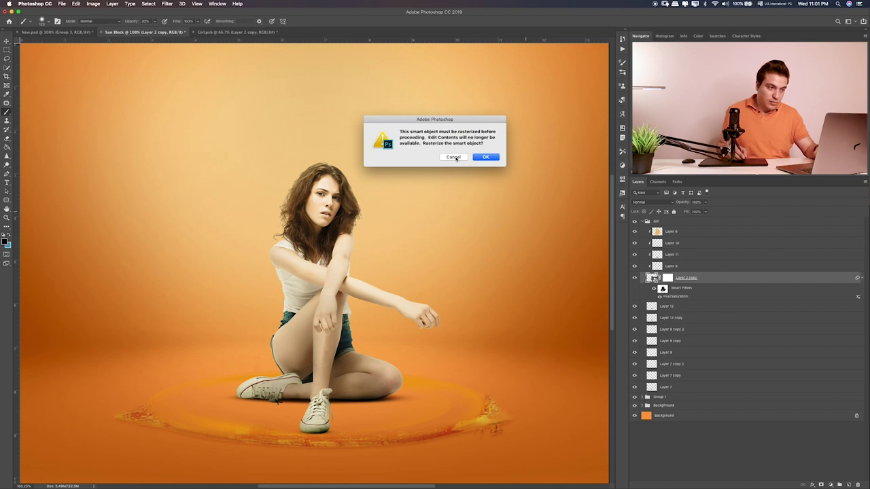
left_click(456, 158)
left_click(662, 289)
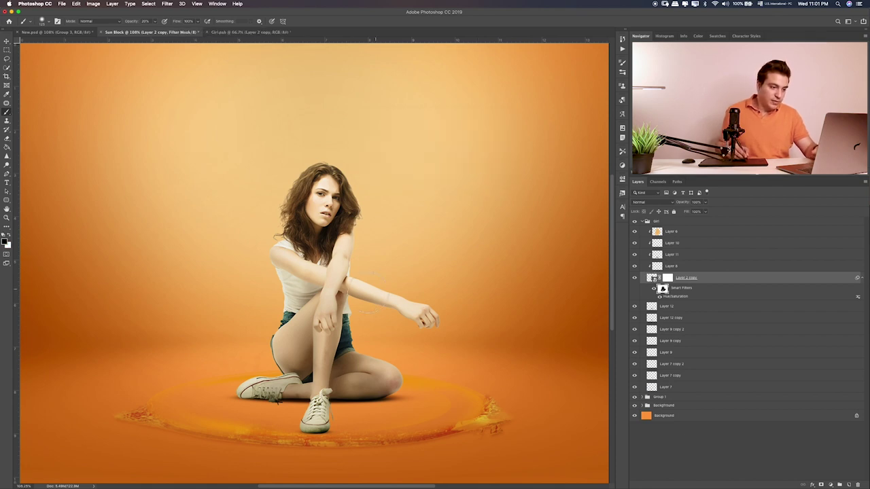
key("bracketright")
key("bracketright")
key("bracketright")
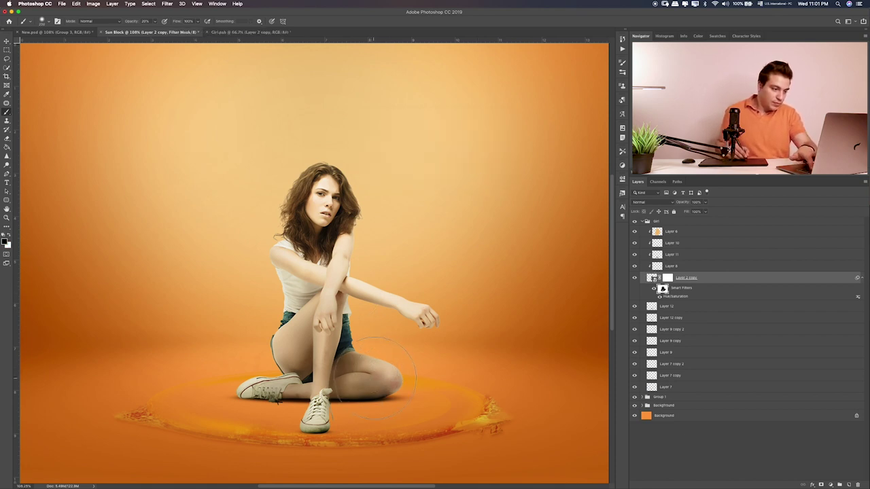
key("bracketleft")
key("bracketleft")
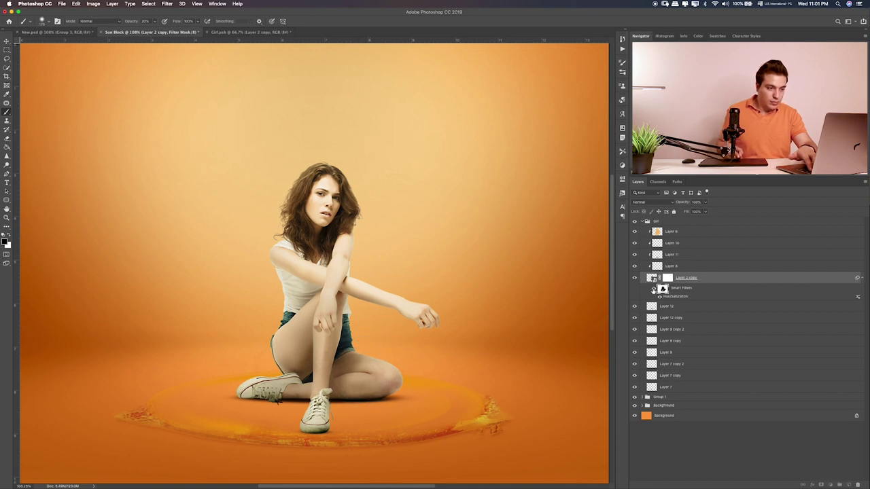
Toggle the Hue/Saturation filter off and on to compare, then deselect the girl's layer.
left_click(654, 290)
left_click(653, 290)
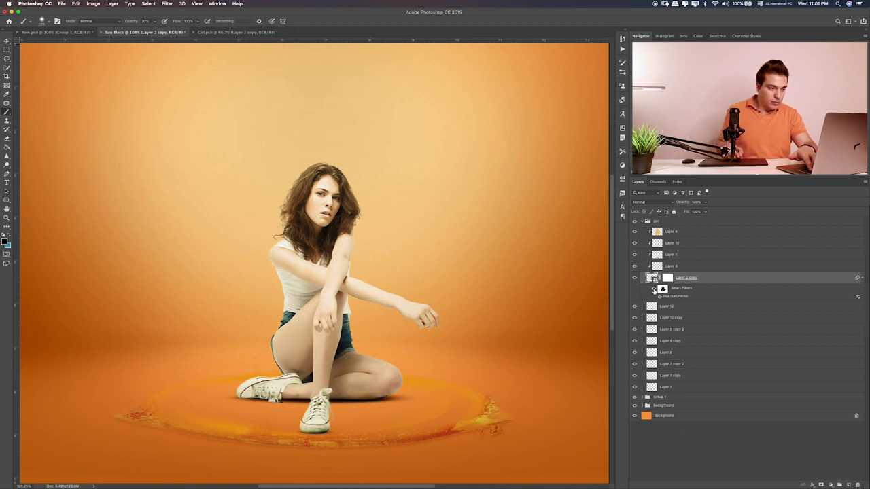
left_click(654, 290)
left_click(662, 289)
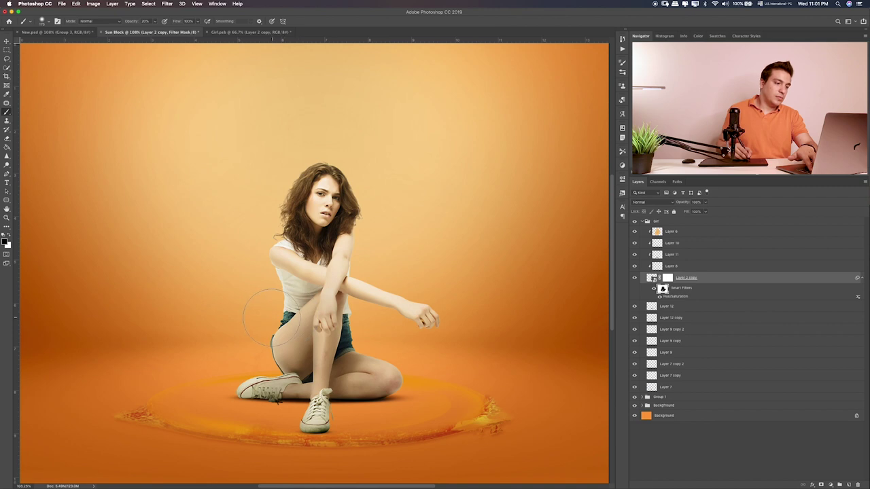
left_click(752, 278, "super")
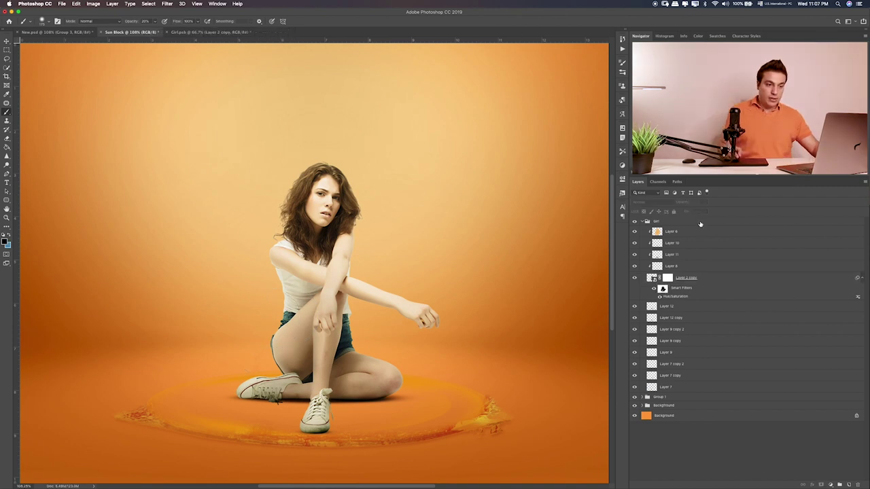
Hide and reshow the Girl group to compare the composite.
left_click(699, 222)
left_click(635, 222)
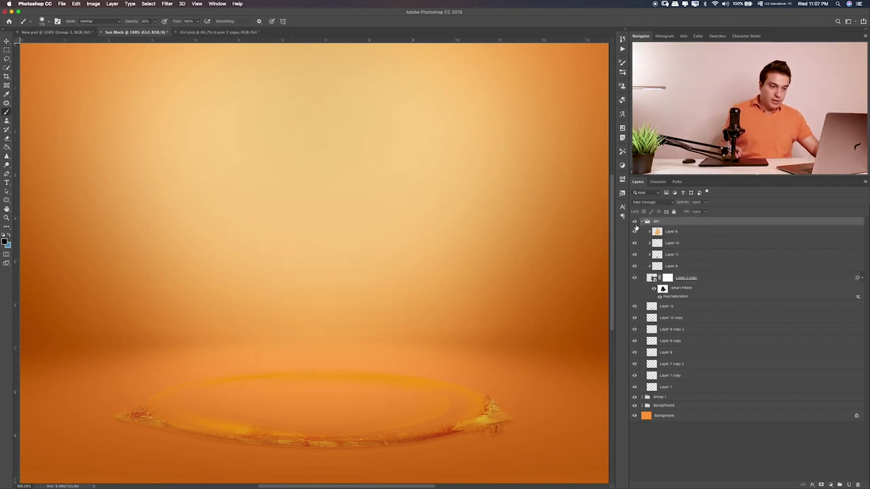
left_click(732, 280)
Give Layer 2 copy an orange Screen Outer Glow (lower opacity) and Inner Glow (higher opacity).
double_click(745, 281)
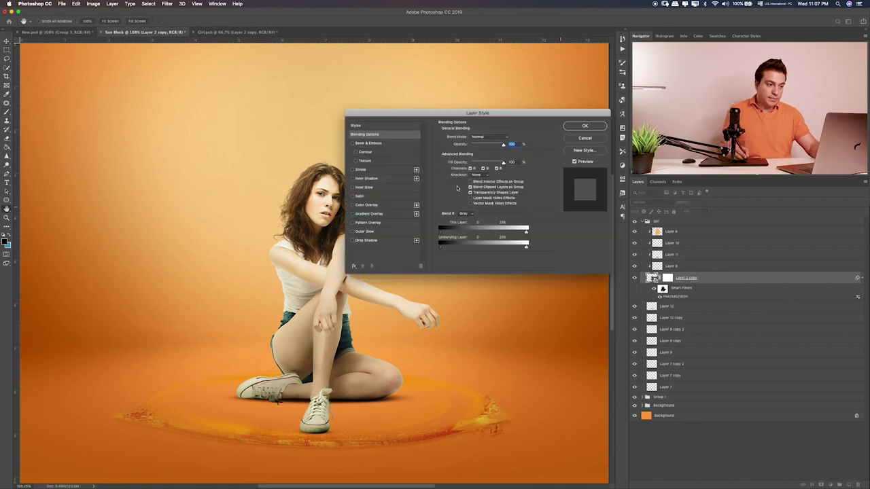
left_click(354, 231)
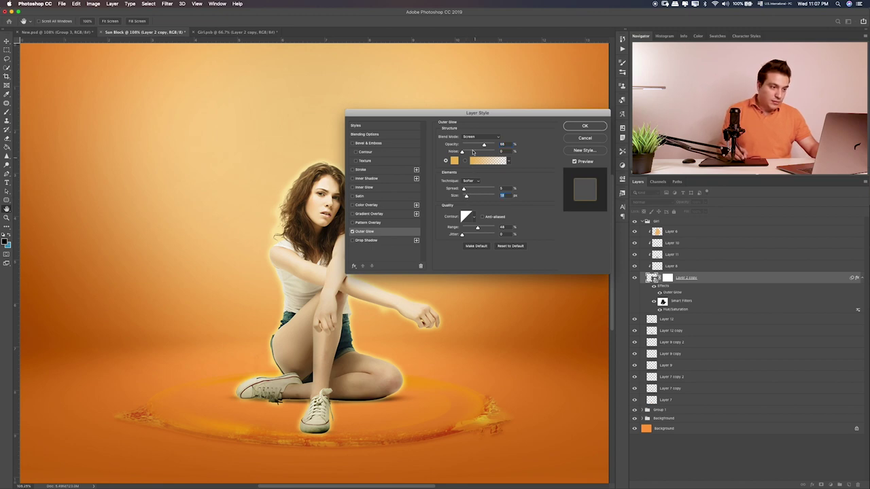
left_click_drag(480, 144, 468, 145)
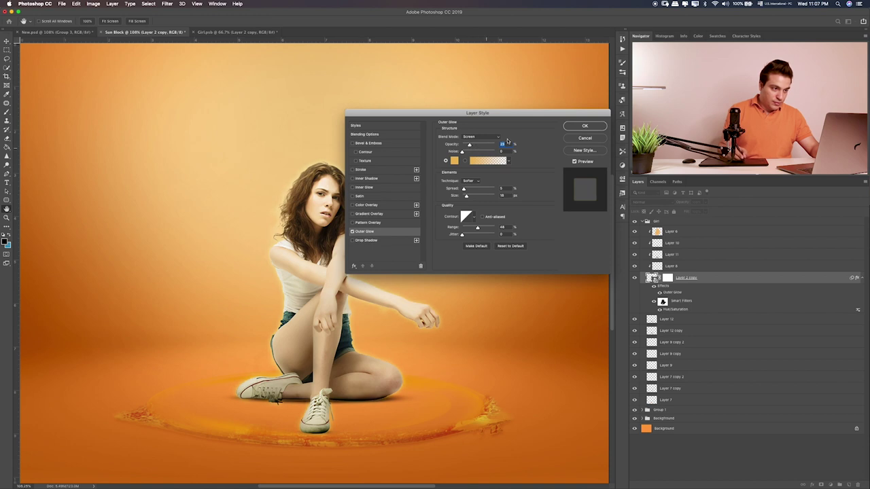
left_click(353, 187)
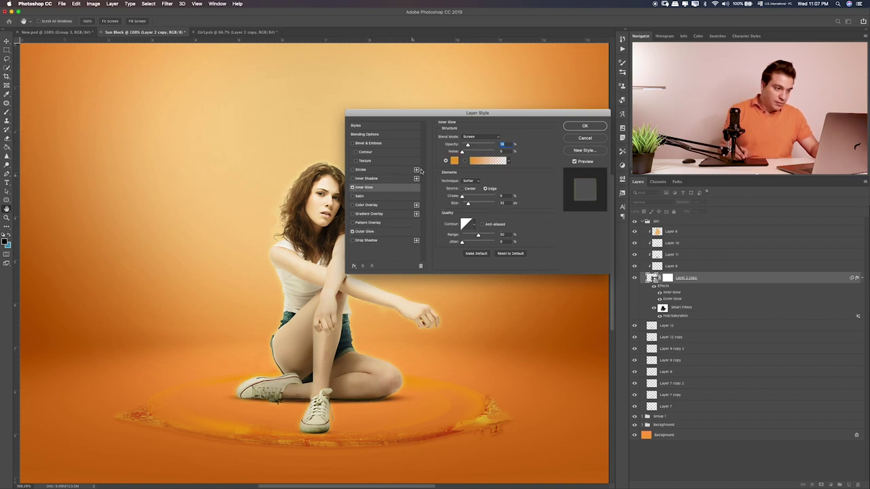
left_click_drag(479, 148, 490, 144)
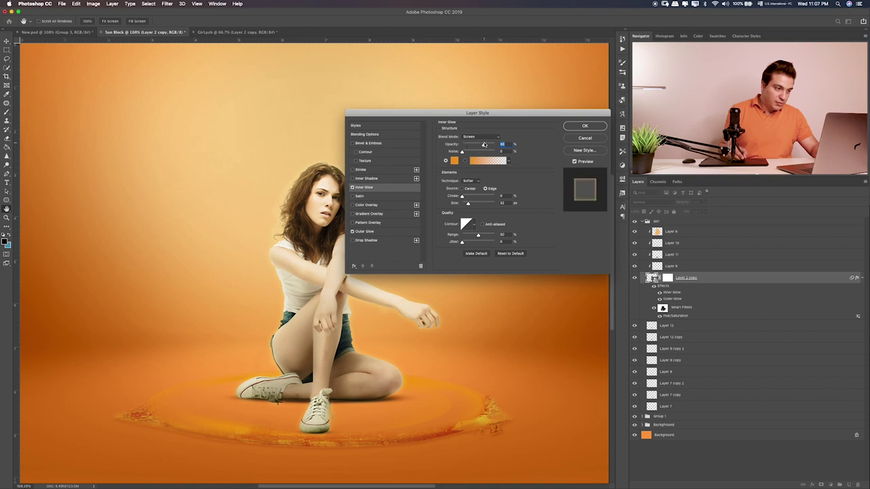
left_click(584, 127)
double_click(669, 288)
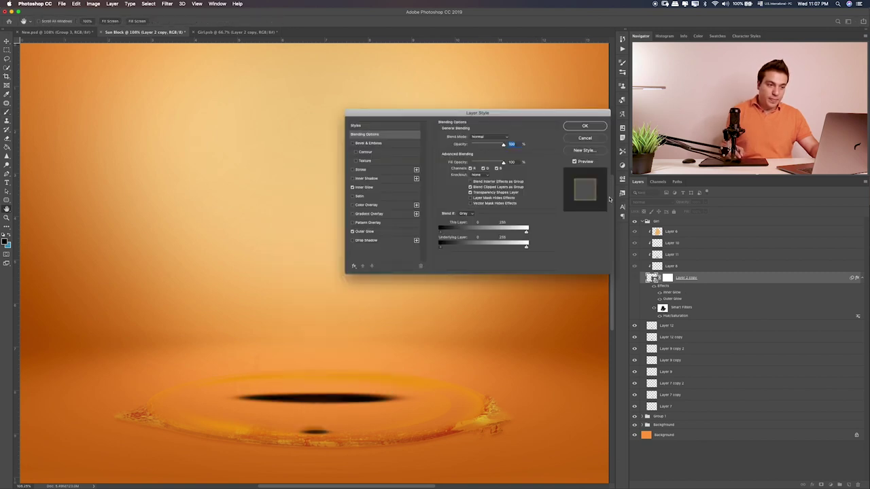
left_click(597, 139)
Show the girl again and use Create Layers to split her glow effects into separate layers.
left_click(634, 278)
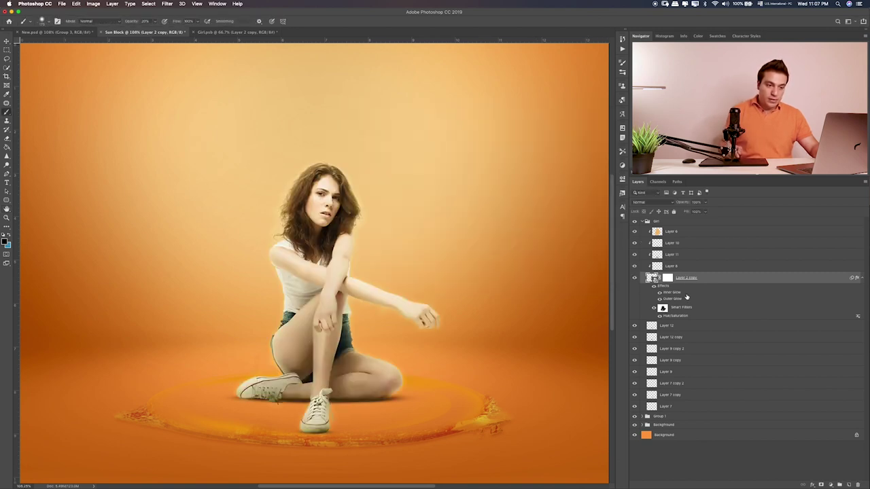
right_click(679, 286)
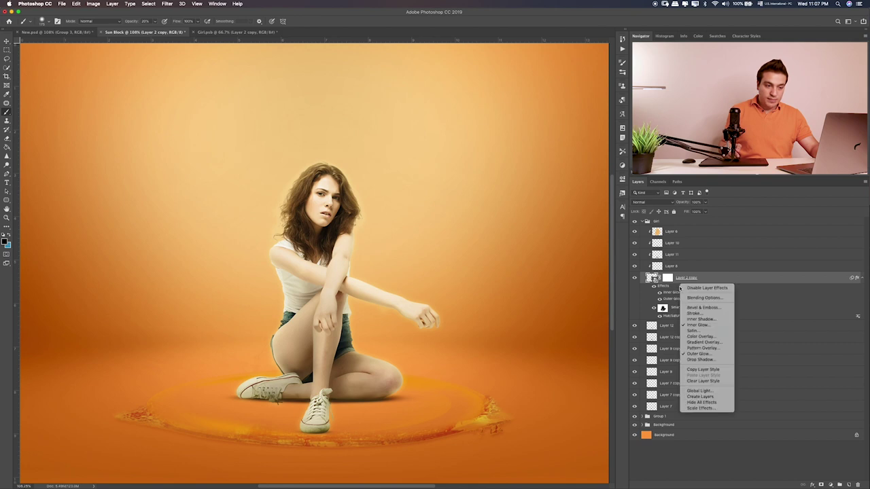
left_click(700, 397)
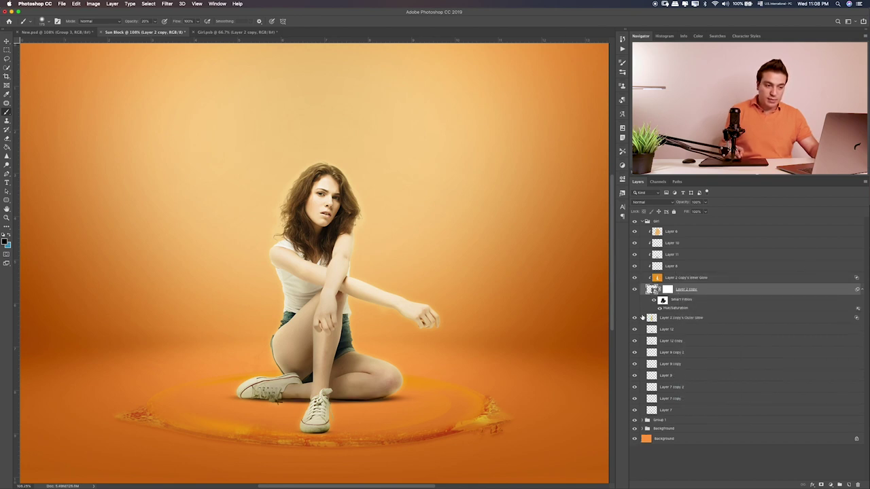
Select the Outer Glow layer, compare it on and off, and ready the Eraser at 100% opacity.
left_click(643, 318)
left_click(636, 318)
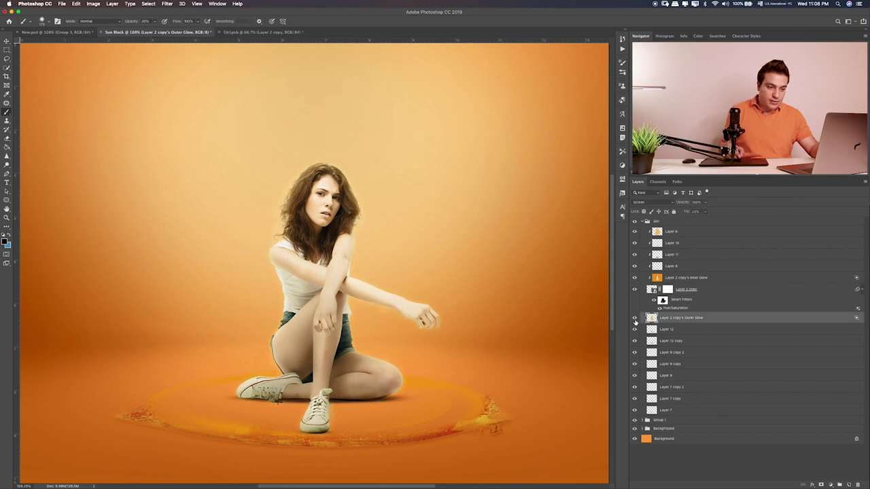
left_click(636, 318)
left_click(636, 318)
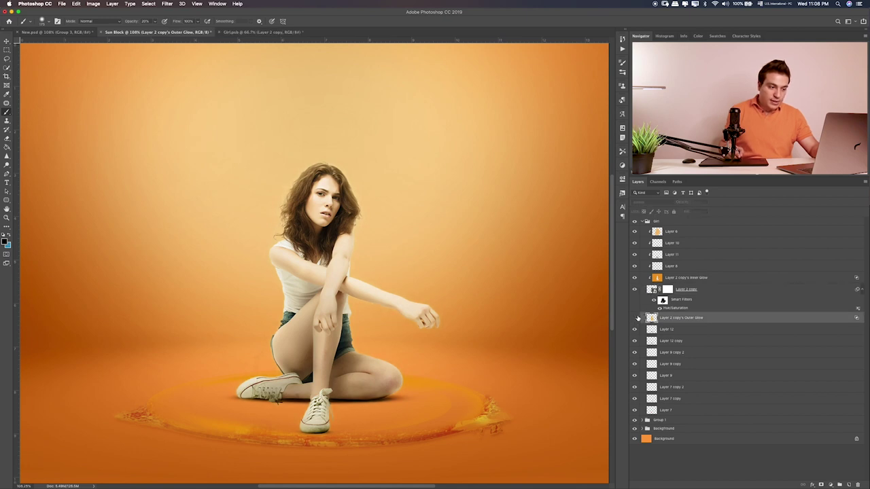
key("e")
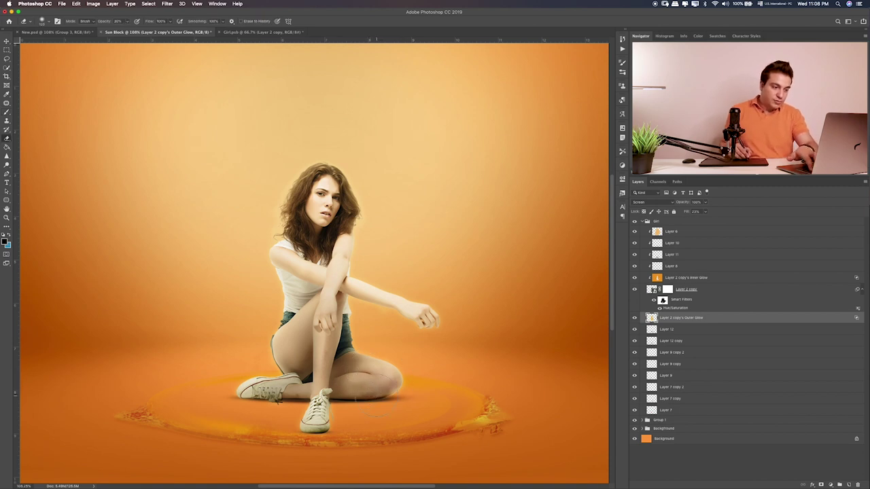
key("0")
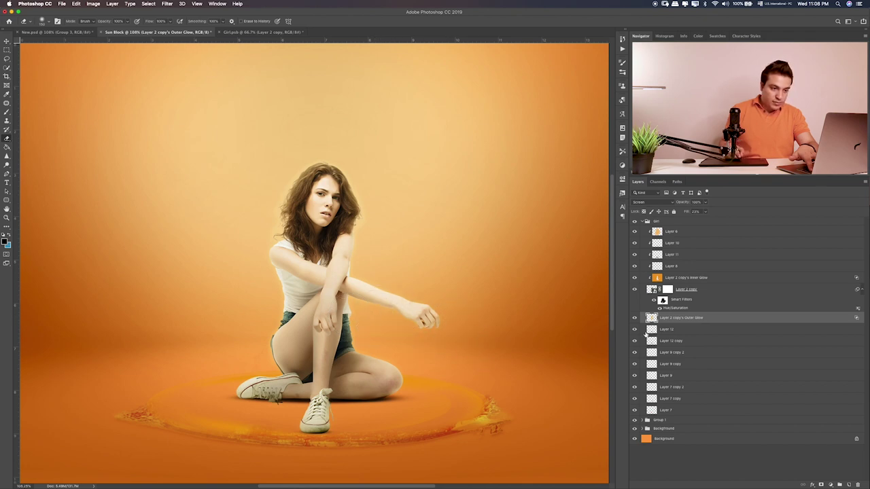
Select Inner Glow, enlarge the Eraser at 20% opacity, hide that layer, and select Layer 2 copy.
left_click(635, 318)
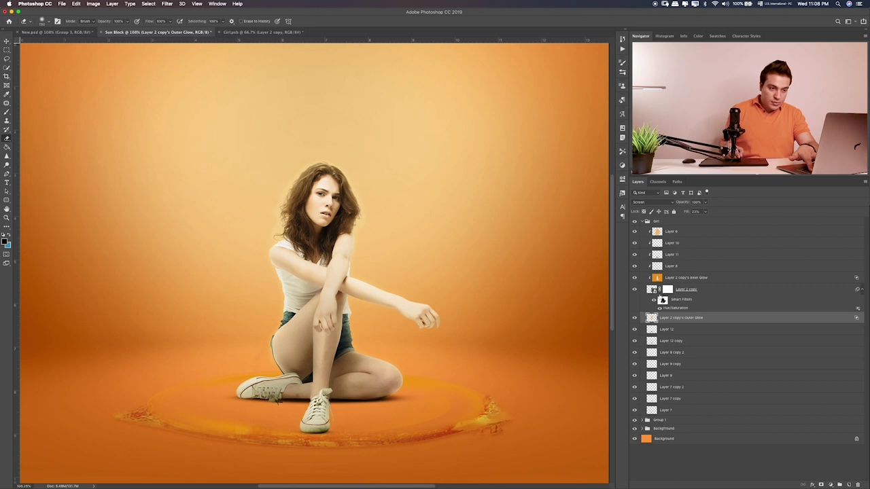
left_click(634, 278)
left_click(678, 279)
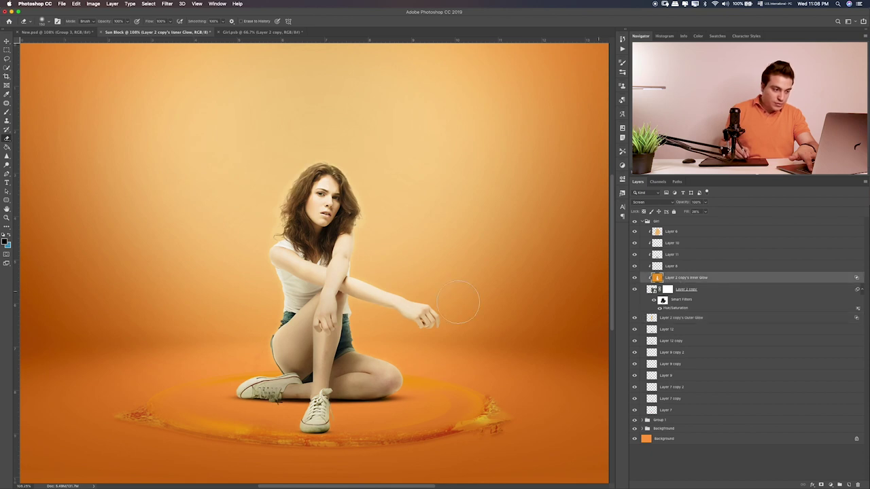
key("bracketright")
key("bracketright")
key("bracketright")
key("bracketright")
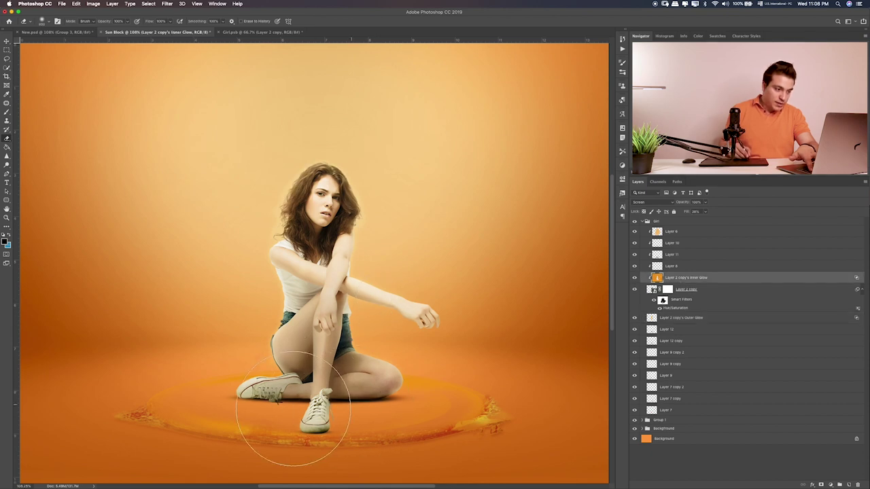
key("bracketright")
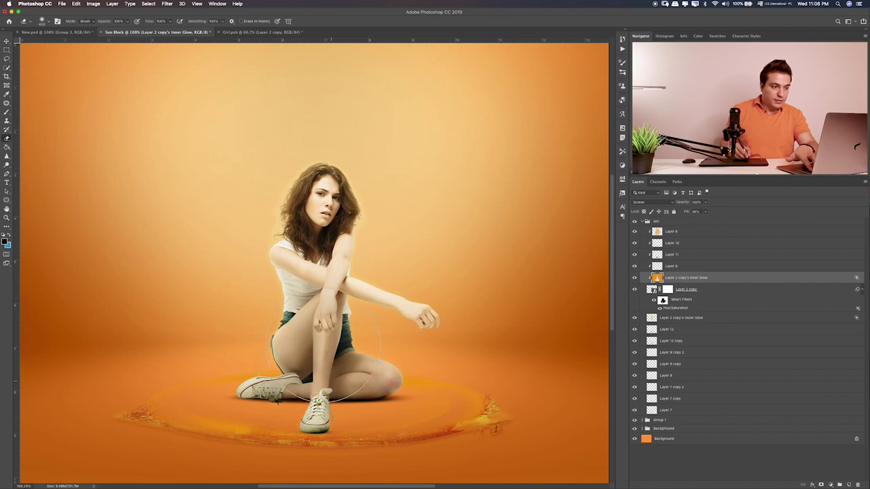
key("2")
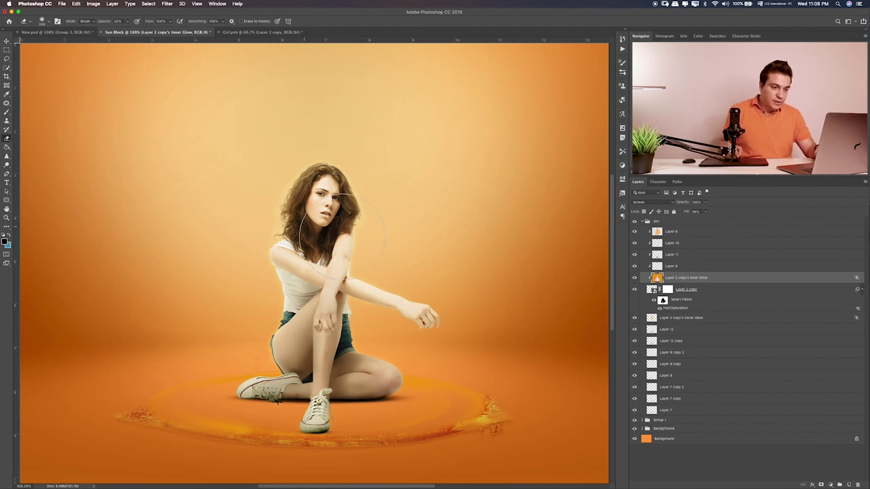
left_click(634, 279)
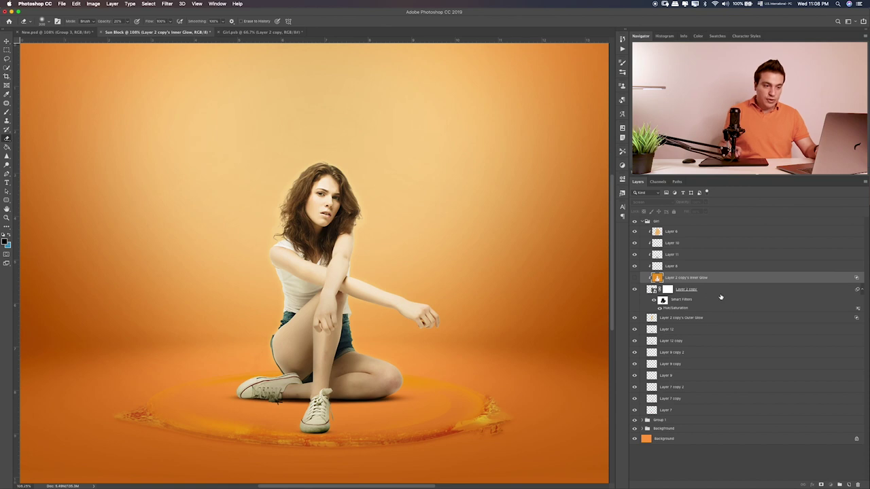
left_click(720, 293)
Add a new layer and brush-paint over the girl's legs and shoes.
left_click(849, 485)
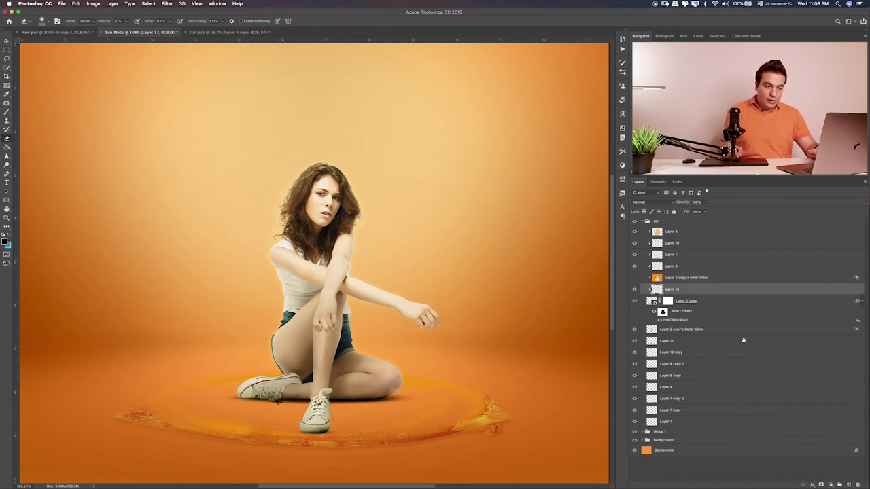
key("b")
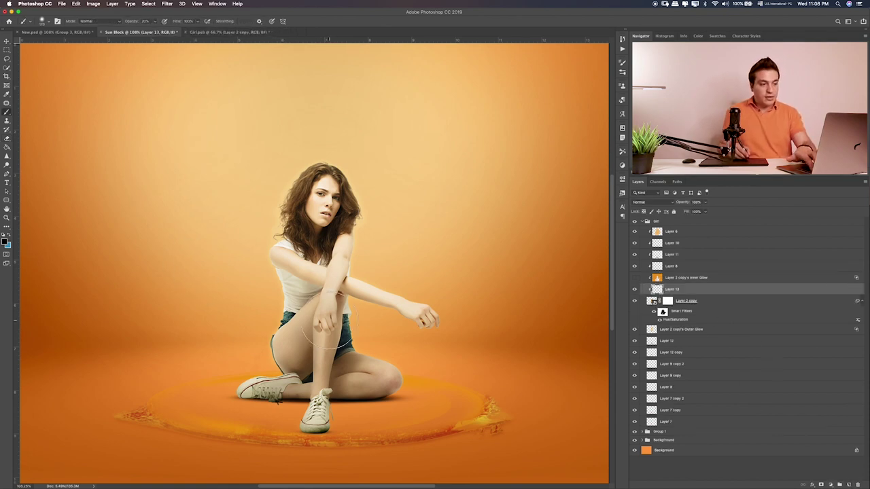
left_click_drag(327, 381, 211, 408)
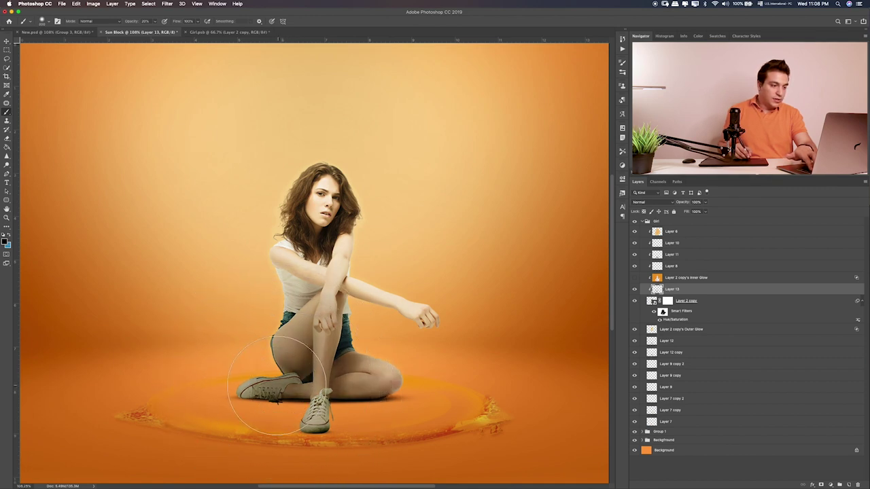
key("bracketright")
key("bracketright")
Blend the painted layer as Overlay at 83%, show Inner Glow again, and collapse the Girl group.
key("v")
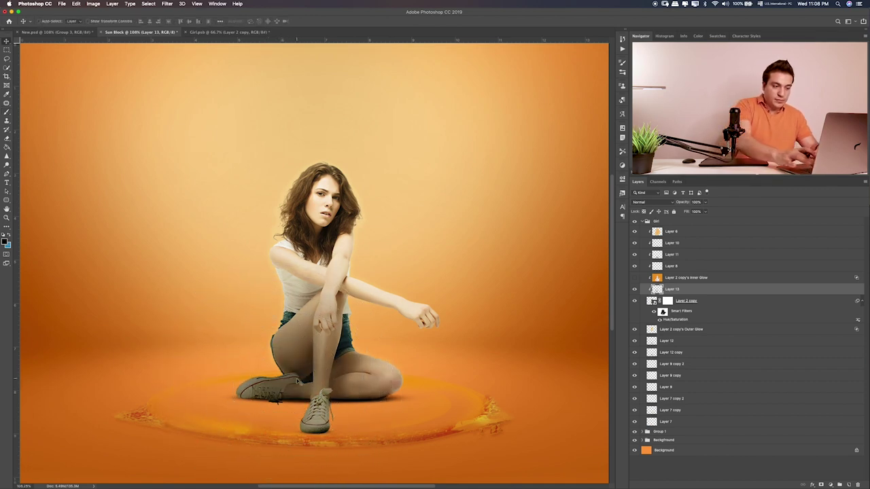
key("shift+alt+i")
key("shift+alt+m")
key("shift+alt+s")
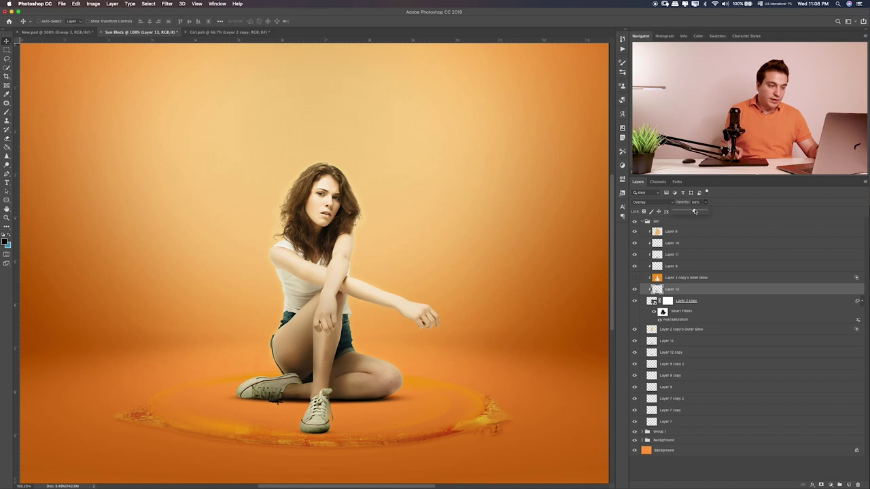
left_click_drag(695, 212, 693, 211)
left_click(635, 289)
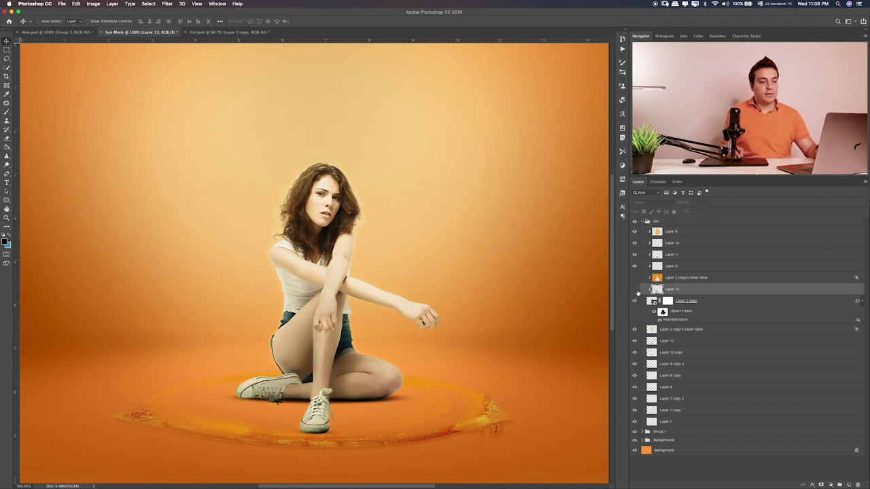
left_click(635, 279)
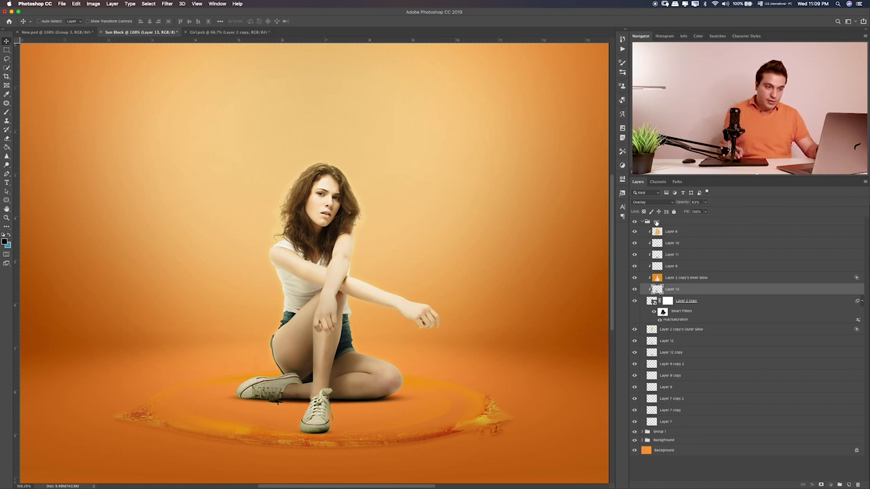
left_click(655, 223)
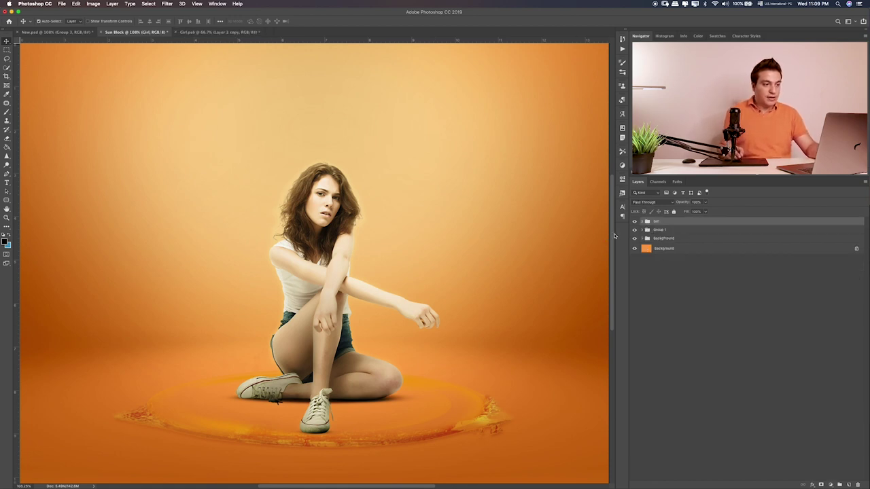
key("super+Tab")
key("super+Tab")
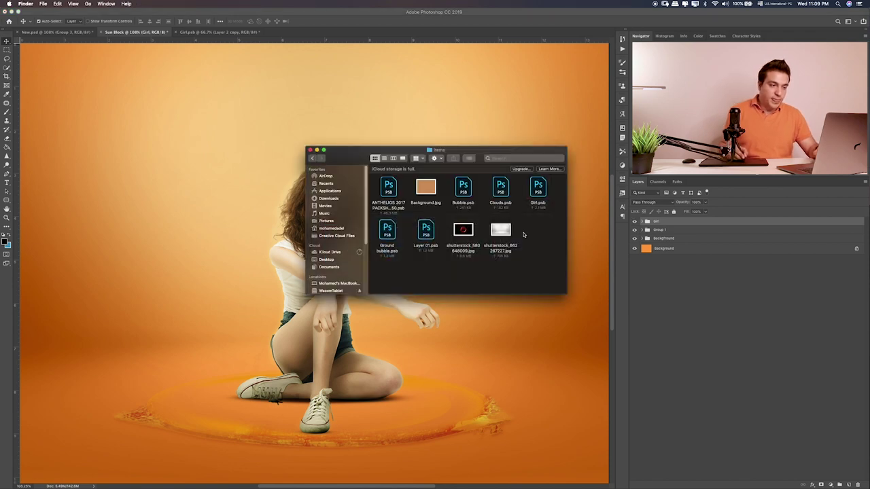
Preview files in the Items folder and open Layer 01.psb in Photoshop.
left_click(475, 233)
left_click(424, 231)
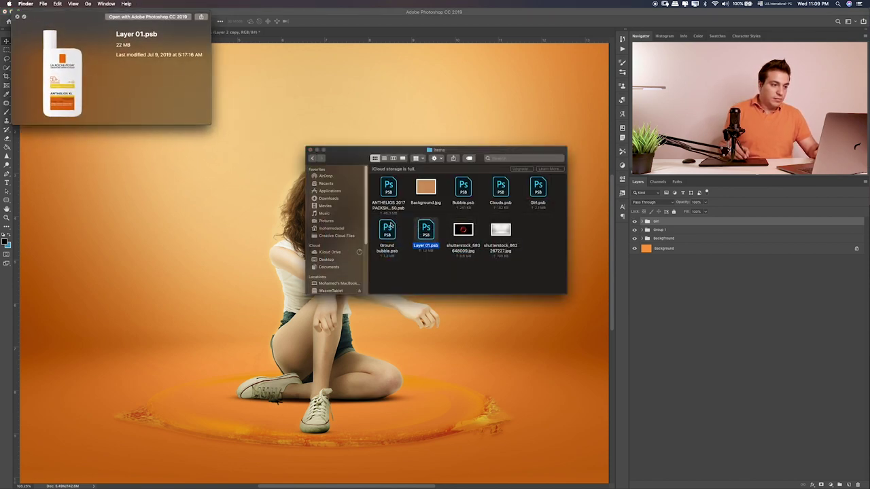
left_click(387, 229)
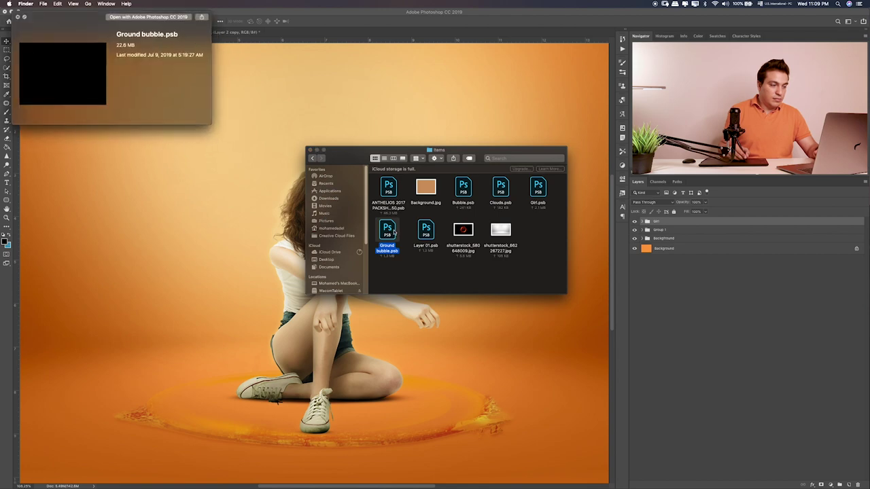
left_click(426, 231)
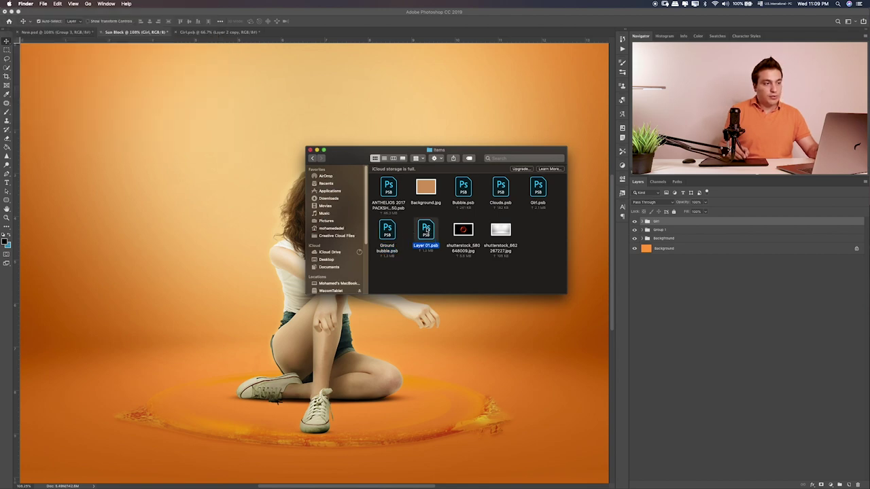
double_click(426, 231)
left_click(218, 32)
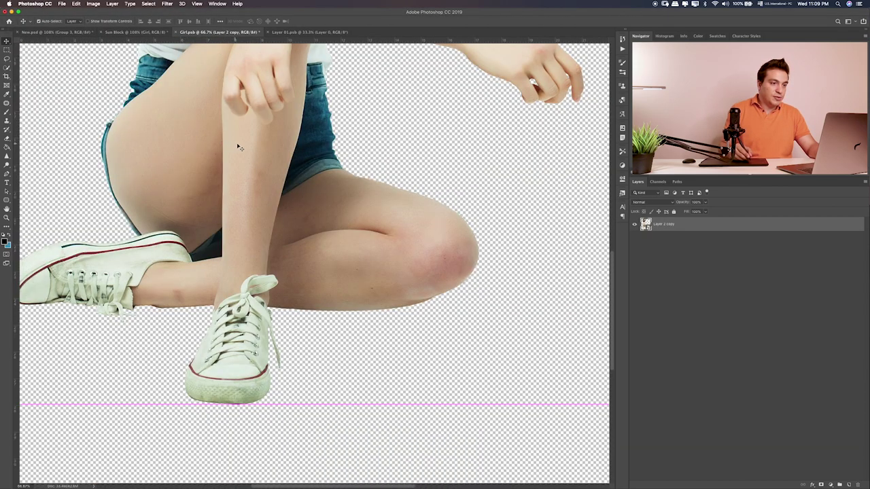
Close Girl.psb without saving, then cut the whole bottle image and paste it into Sun Block.
key("super+w")
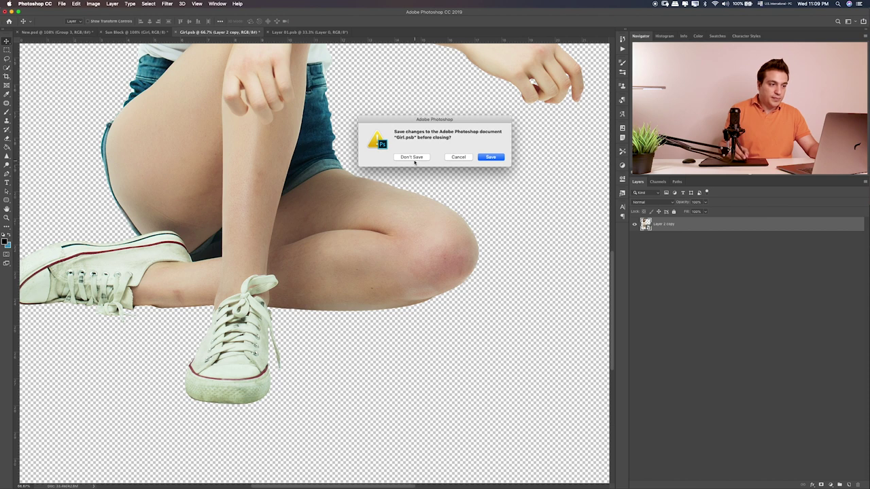
left_click(414, 160)
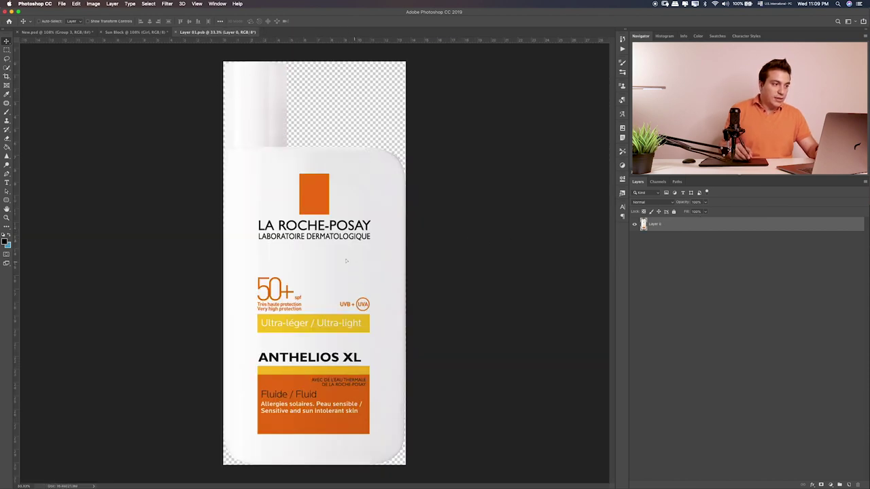
key("super+a")
key("super+x")
left_click(140, 32)
key("super+v")
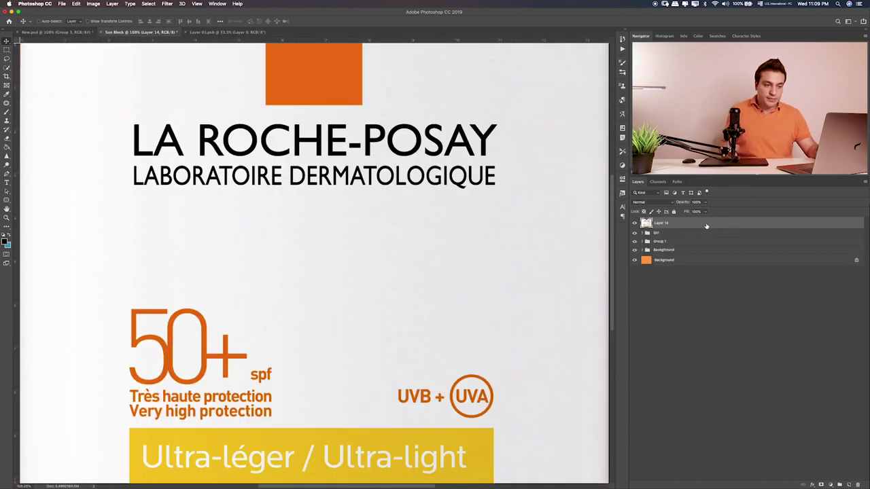
Convert the pasted bottle layer to a smart object and begin a Free Transform.
right_click(736, 228)
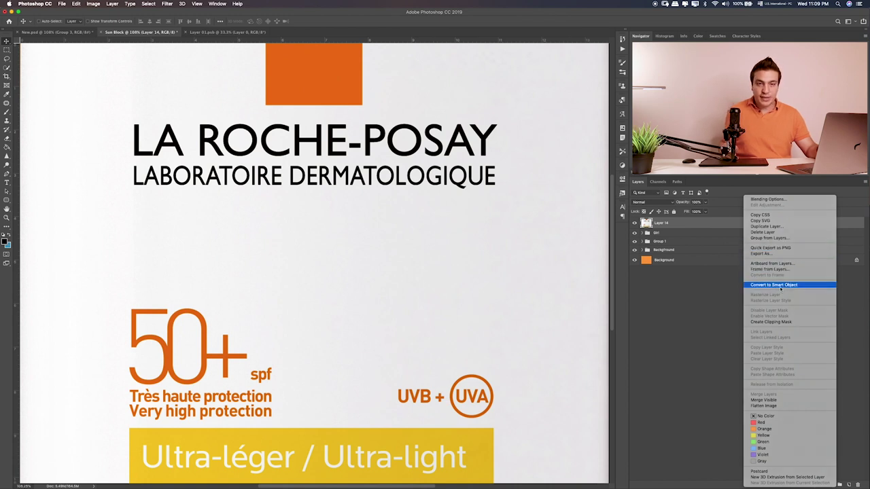
left_click(775, 284)
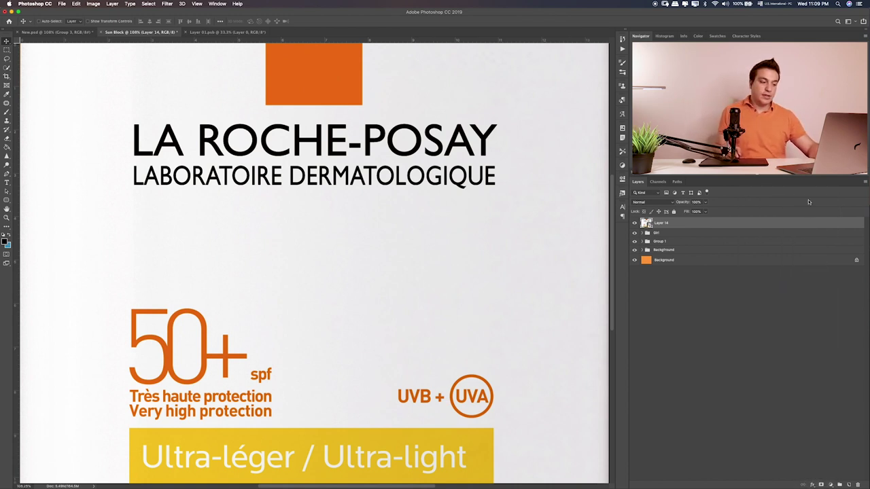
key("ctrl+t")
key("ctrl+0")
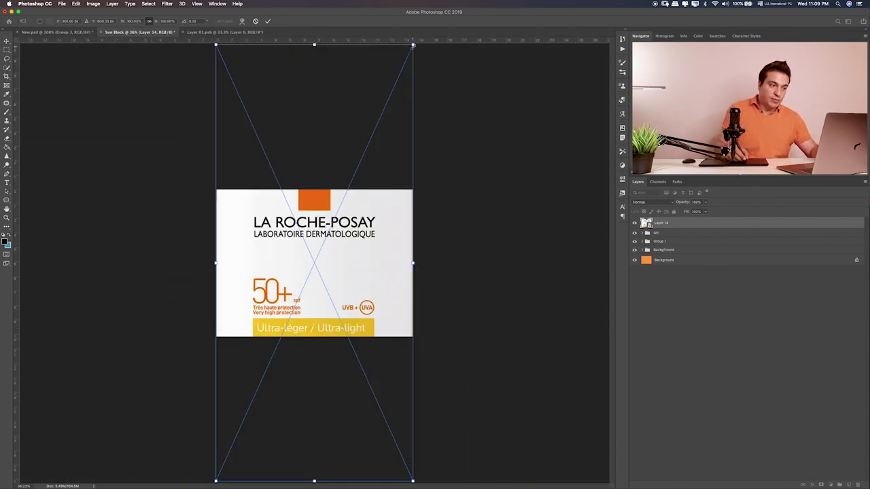
Scale the bottle down and move it beside the girl.
left_click_drag(412, 46, 329, 232)
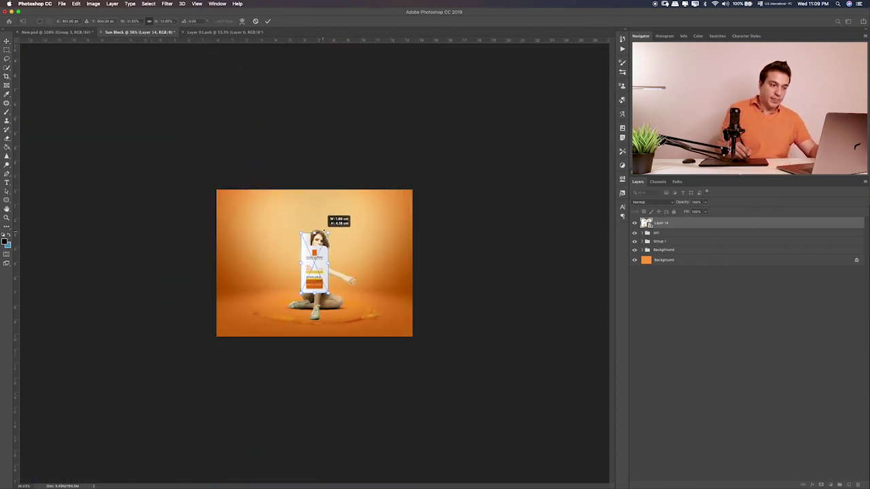
key("Return")
key("ctrl+0")
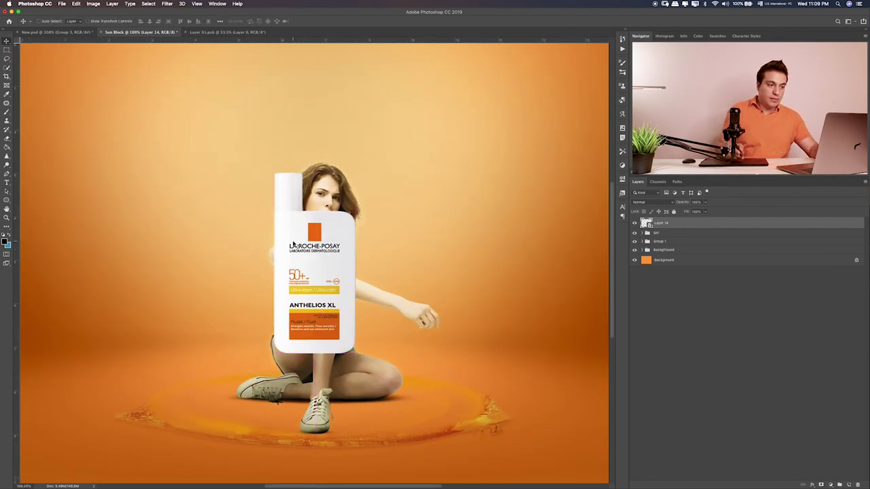
left_click_drag(330, 265, 426, 273)
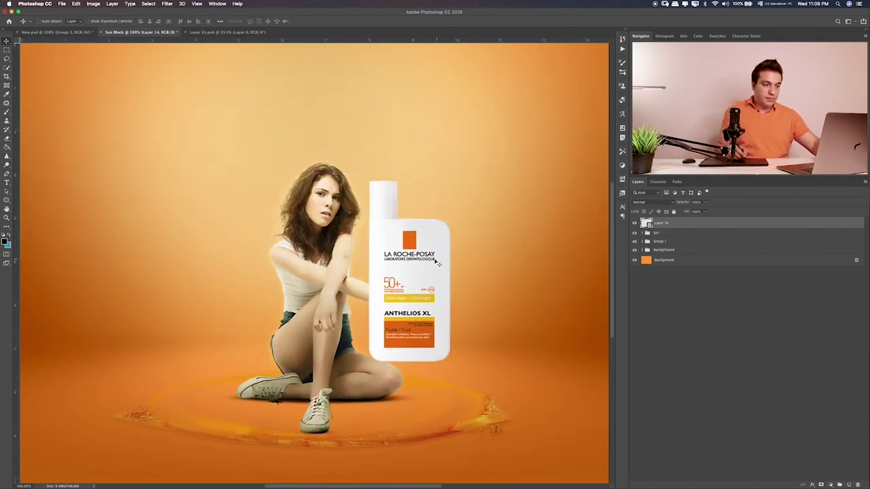
key("ctrl+t")
left_click_drag(449, 182, 428, 228)
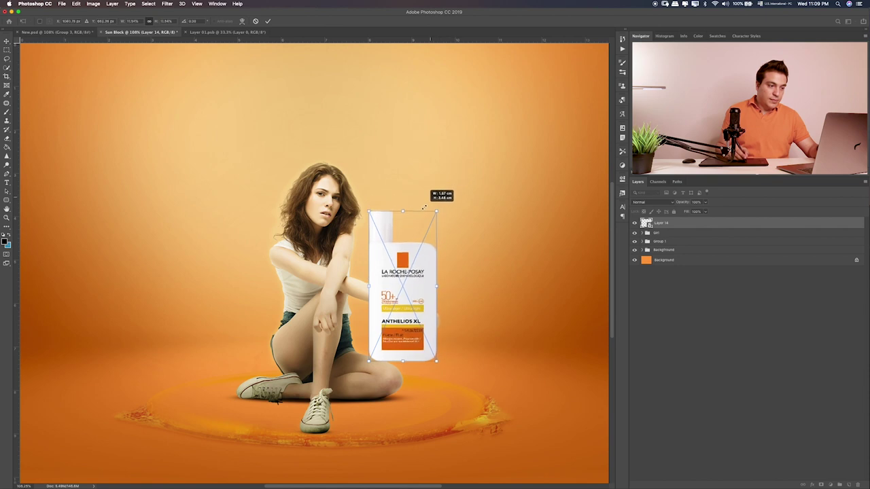
key("Return")
Send the bottle layer below the Girl group and rescale it behind her arm and knee.
key("ctrl+bracketleft")
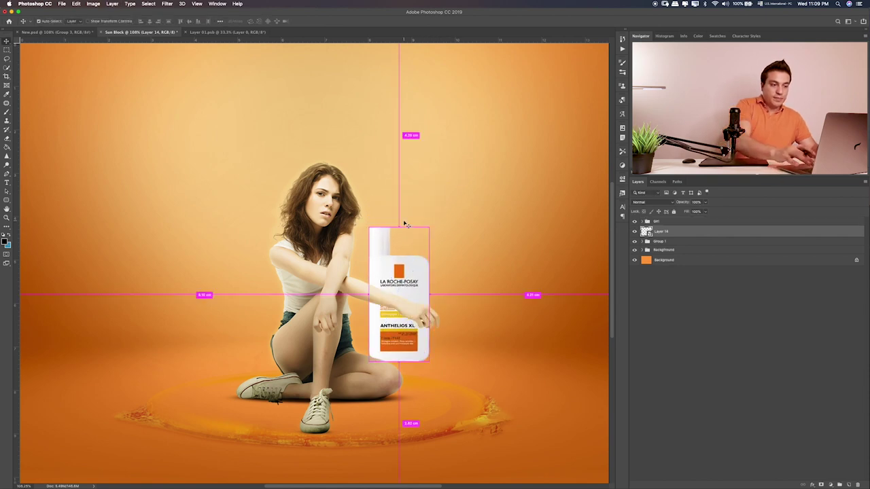
mouse_move(426, 280)
left_mouse_down()
mouse_move(434, 297)
mouse_move(273, 294)
mouse_move(440, 289)
left_mouse_up()
key("ctrl+t")
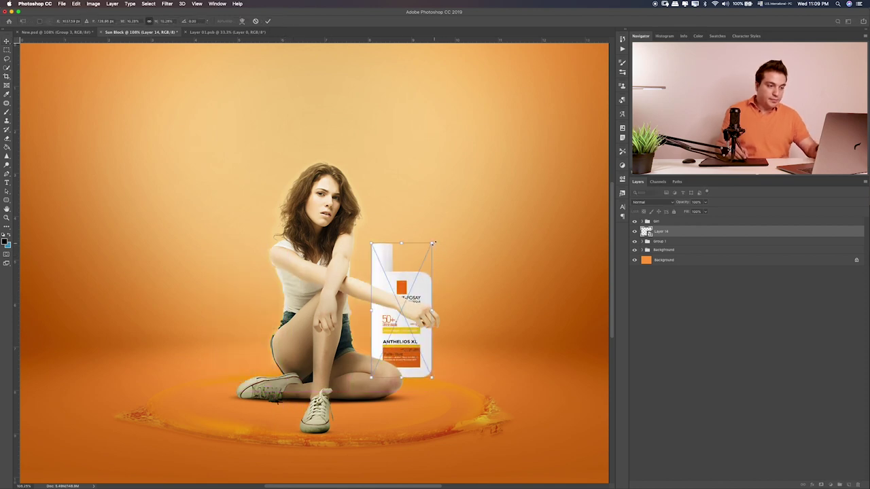
mouse_move(432, 243)
left_mouse_down()
mouse_move(402, 289)
mouse_move(400, 278)
left_mouse_up()
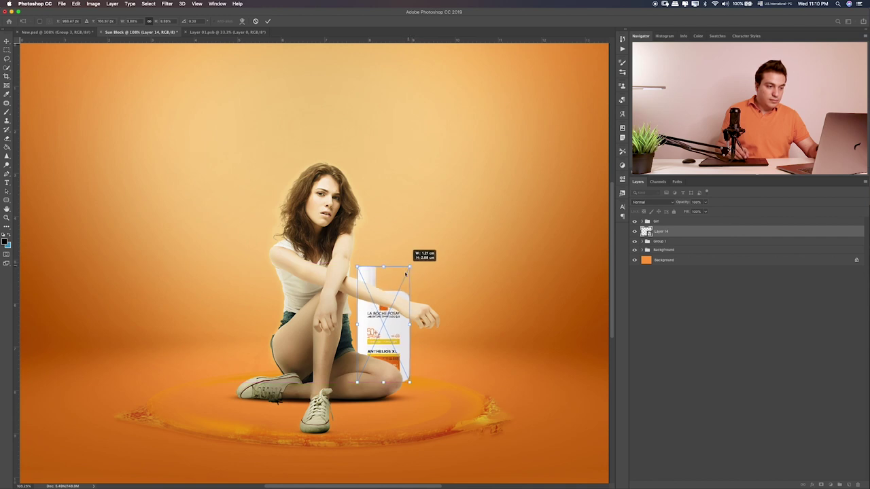
key("Return")
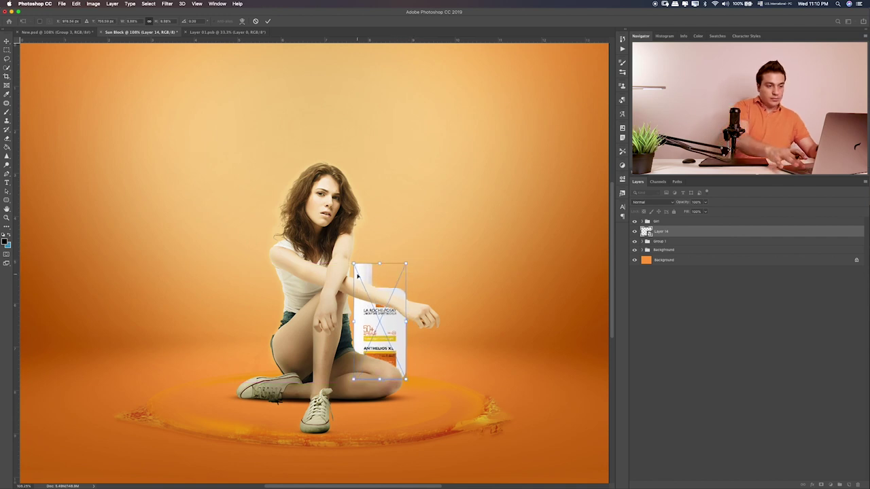
left_click_drag(423, 326, 405, 323)
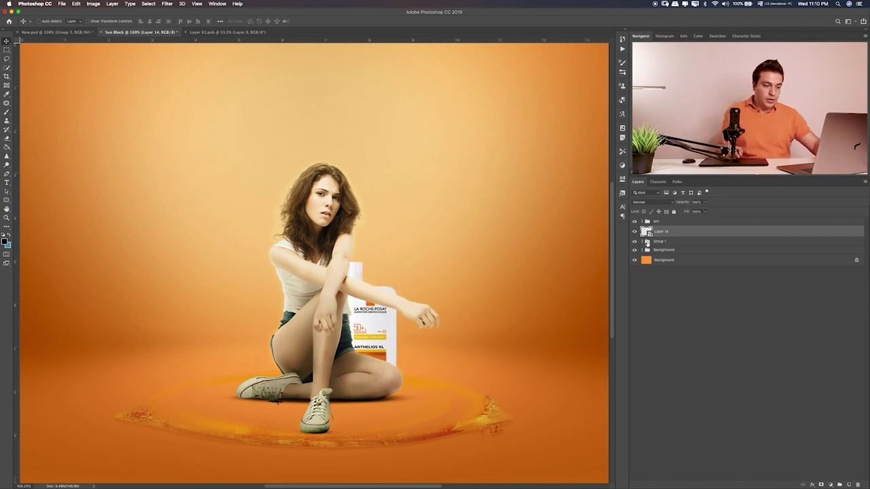
Apply Hue/Saturation to the bottle: Lightness -34, Saturation +24, and a slight hue shift.
key("ctrl+u")
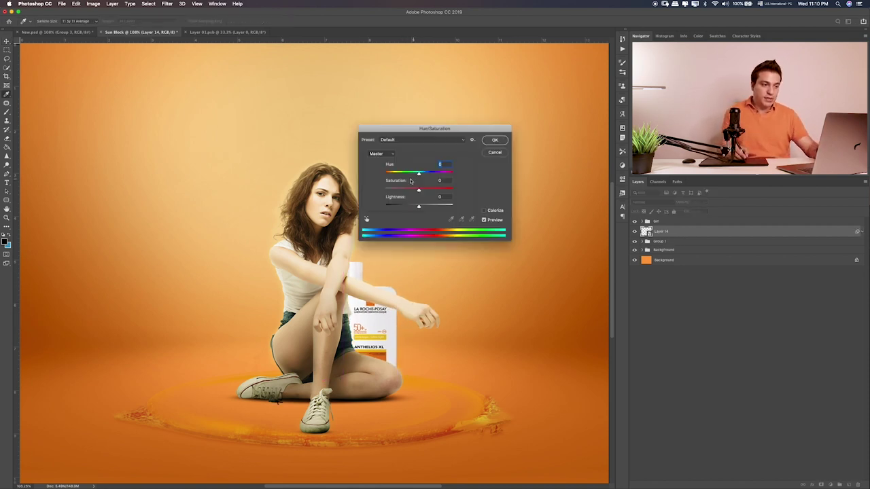
left_click_drag(417, 206, 399, 211)
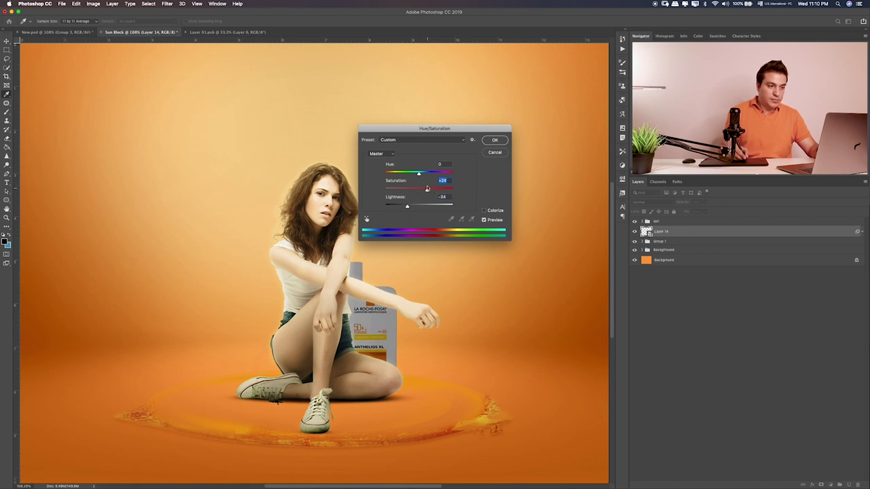
left_click_drag(418, 174, 420, 175)
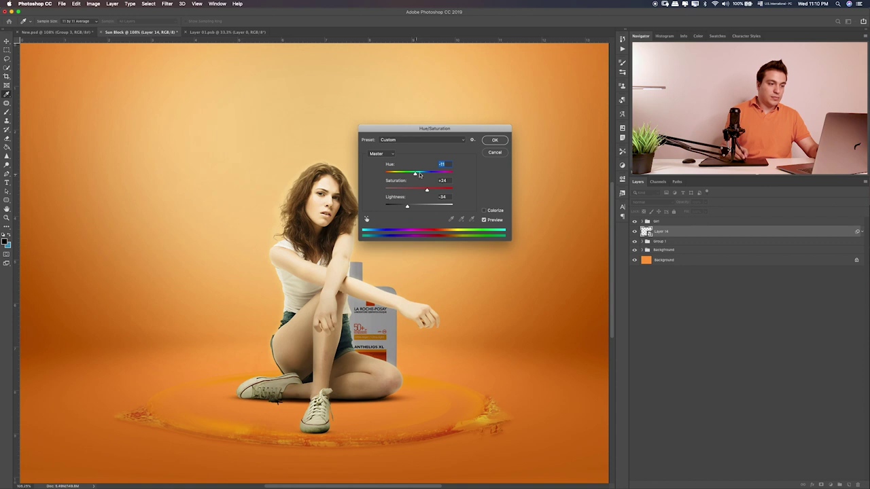
left_click(495, 141)
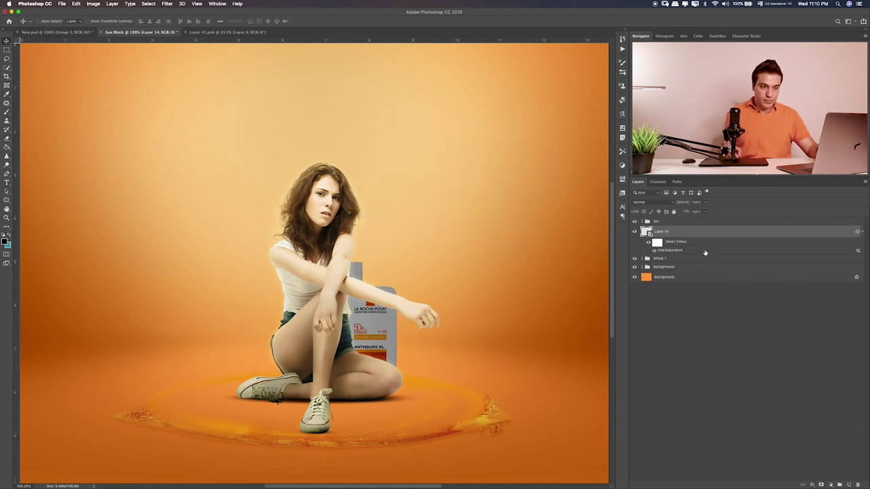
Add a new layer clipped to Layer 14 and paint shading with a smaller brush.
left_click(849, 485)
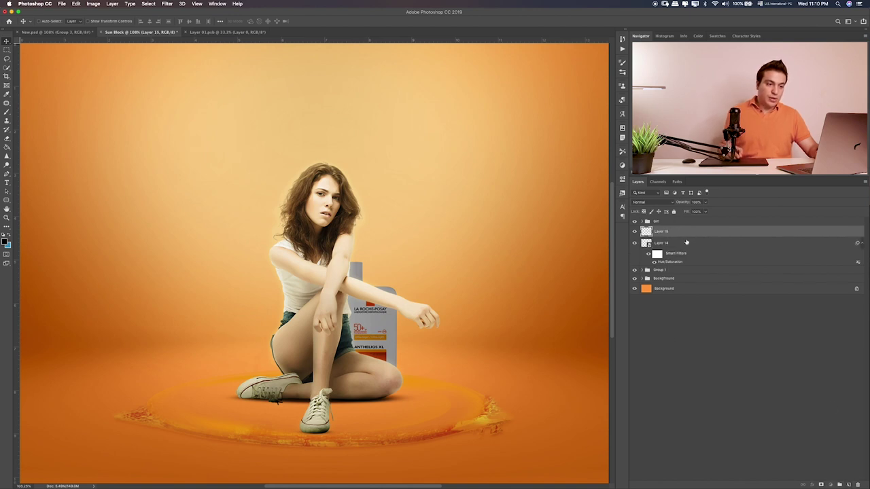
left_click(686, 237, "alt")
key("b")
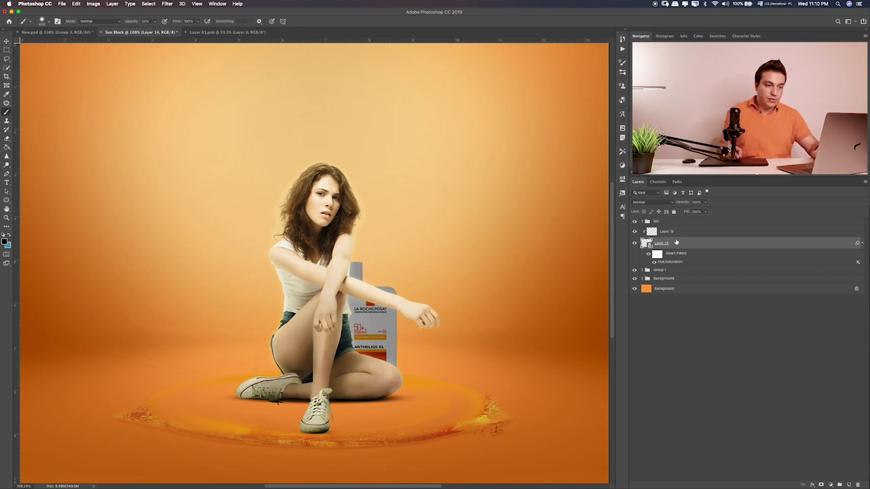
left_click(669, 232)
key("v")
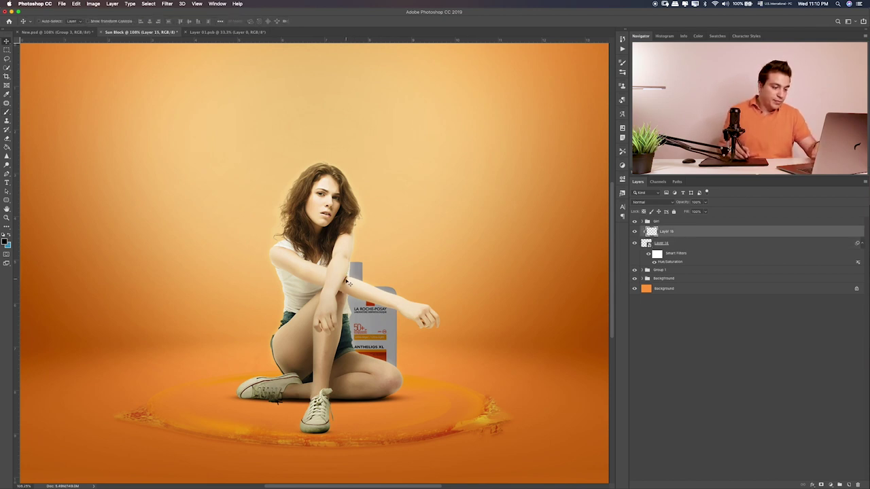
key("b")
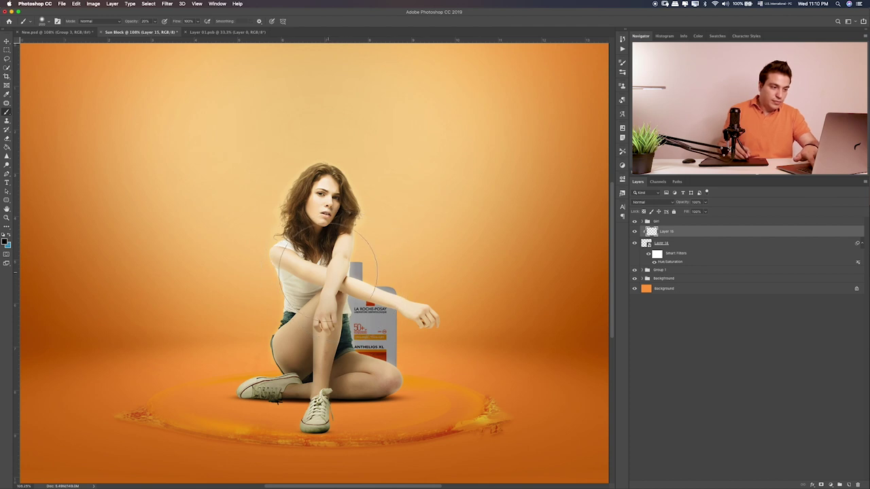
key("bracketleft")
key("bracketleft")
key("bracketleft")
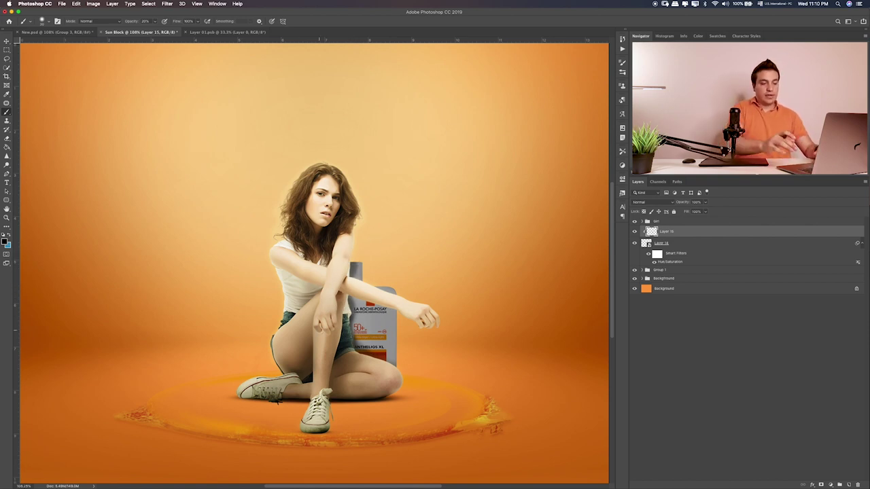
Set the clipped shading layer to Overlay and zoom in on the bottle and arm.
key("v")
key("shift+plus")
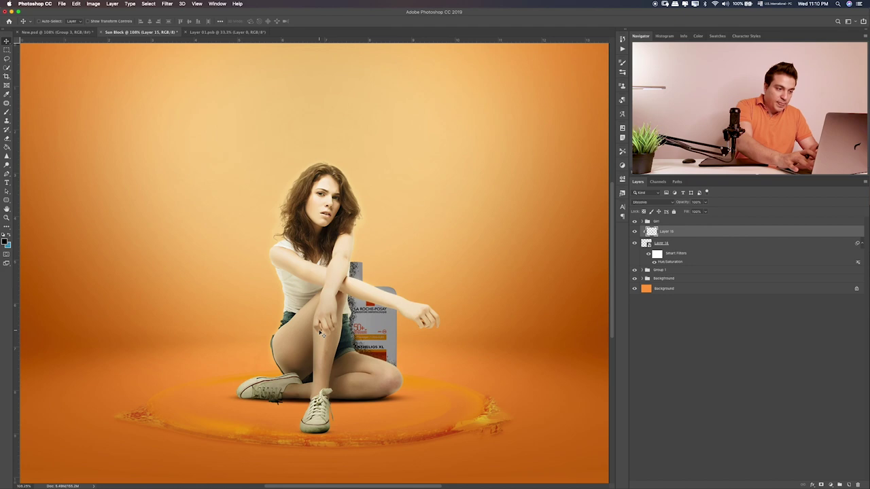
key("shift+plus")
key("shift+plus")
key("shift+plus")
key("shift+plus")
key("shift+plus")
key("shift+plus")
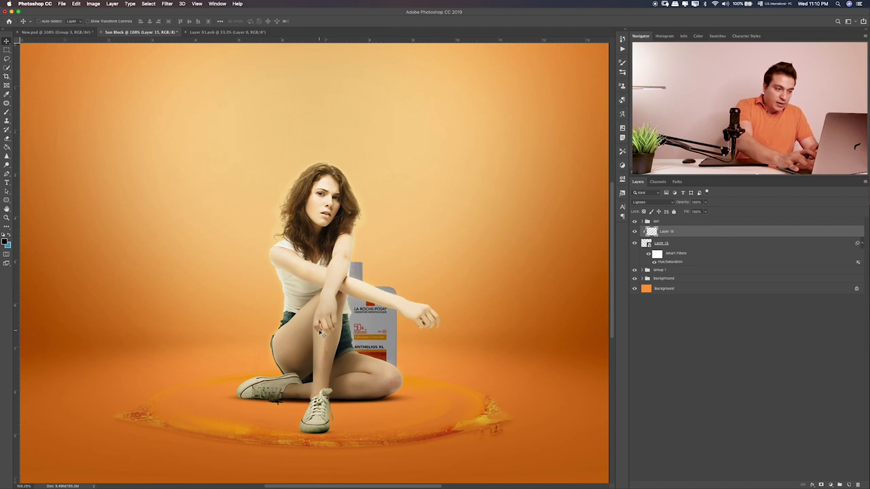
key("shift+plus")
key("shift+plus")
key("shift+minus")
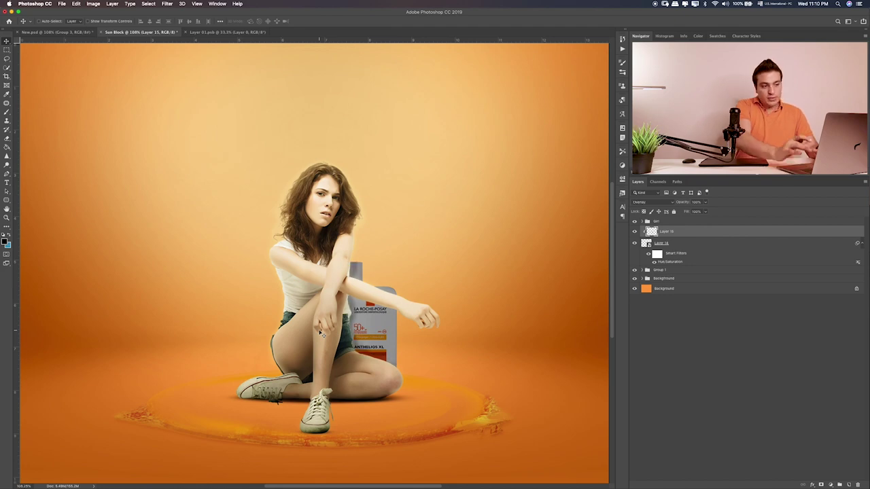
key("ctrl+plus")
key("ctrl+plus")
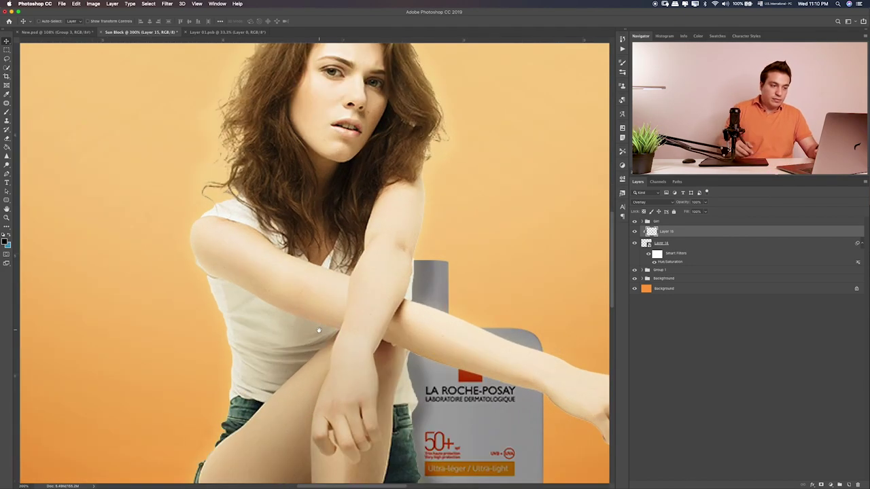
scroll(304, 269, "down", 5)
scroll(304, 269, "right", 5)
scroll(305, 224, "down", 2)
scroll(306, 224, "right", 1)
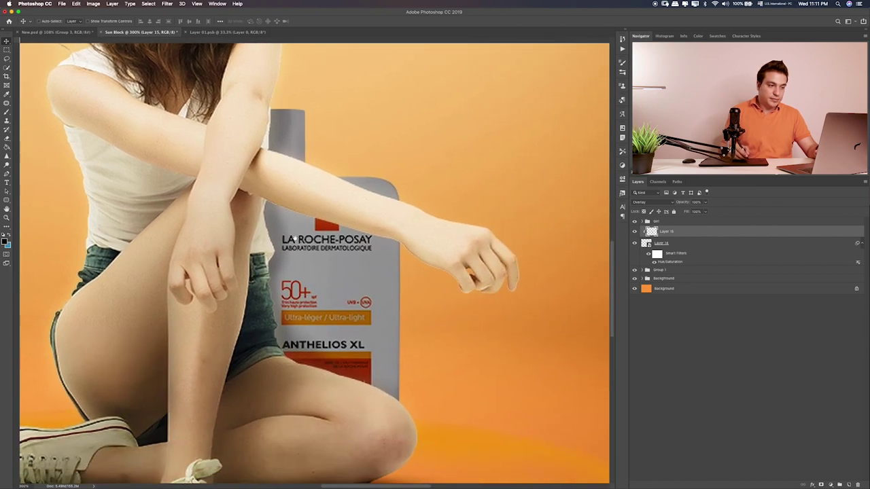
key("e")
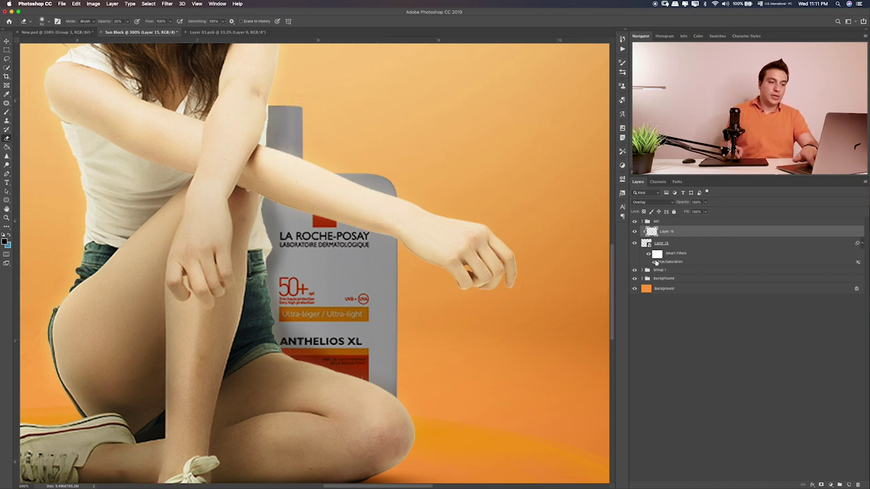
Paint the bottle's Hue/Saturation filter mask along the forearm with a soft 20% brush.
left_click(656, 254)
key("b")
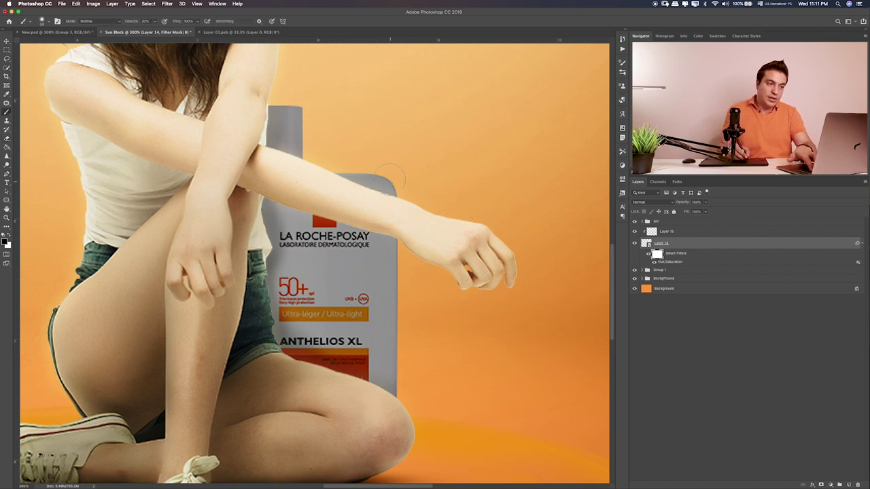
mouse_move(325, 161)
left_mouse_down()
mouse_move(413, 233)
mouse_move(419, 189)
left_mouse_up()
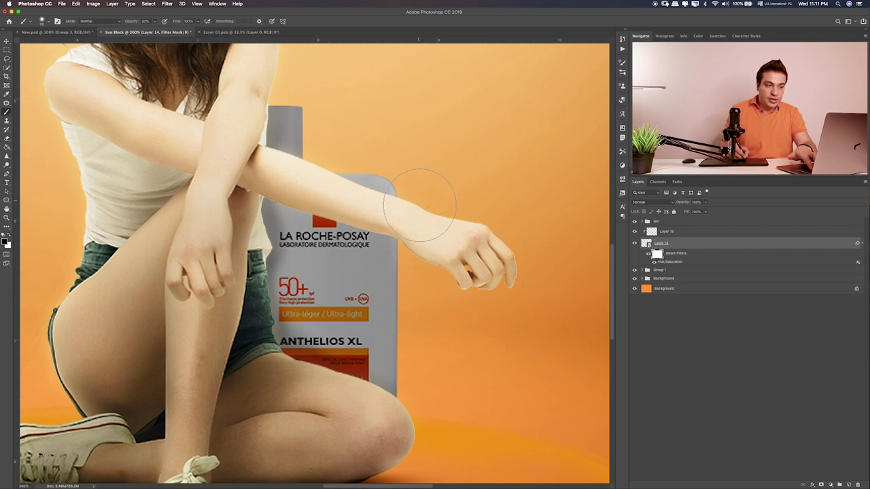
key("bracketright")
key("bracketright")
key("bracketright")
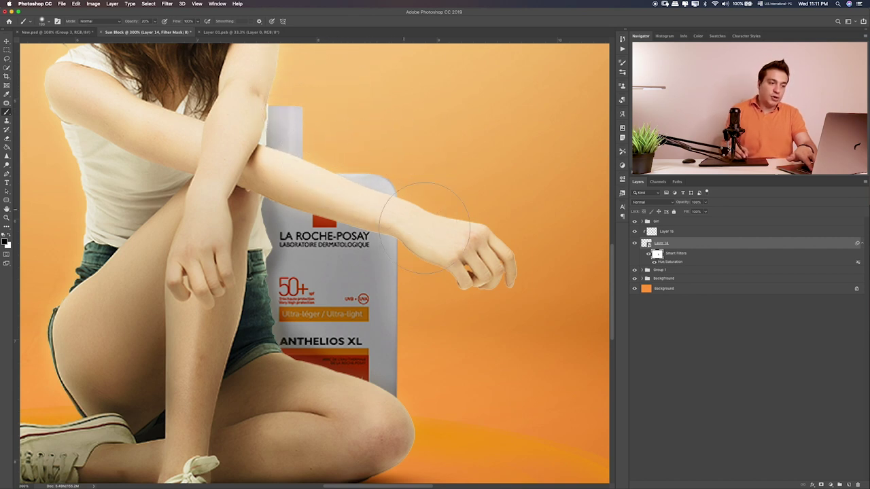
key("bracketright")
key("bracketright")
key("bracketright")
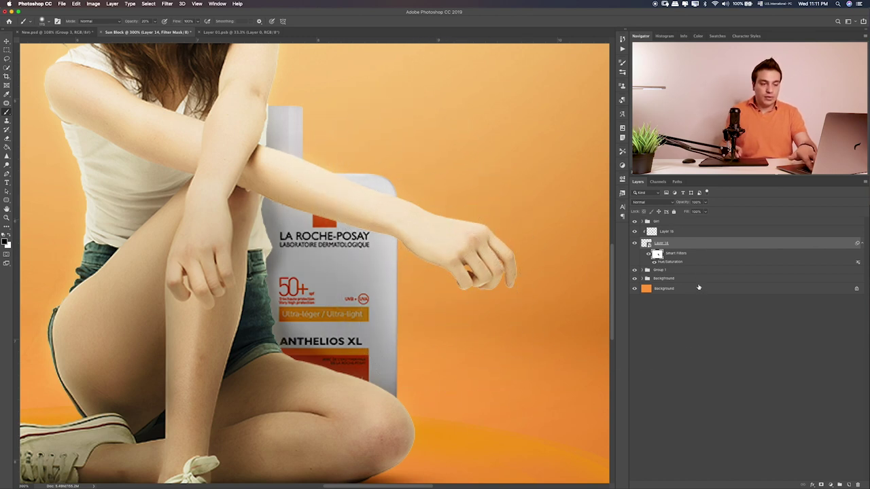
On a new layer, sample the stage orange and paint it over the bottle at 200%.
left_click(848, 485)
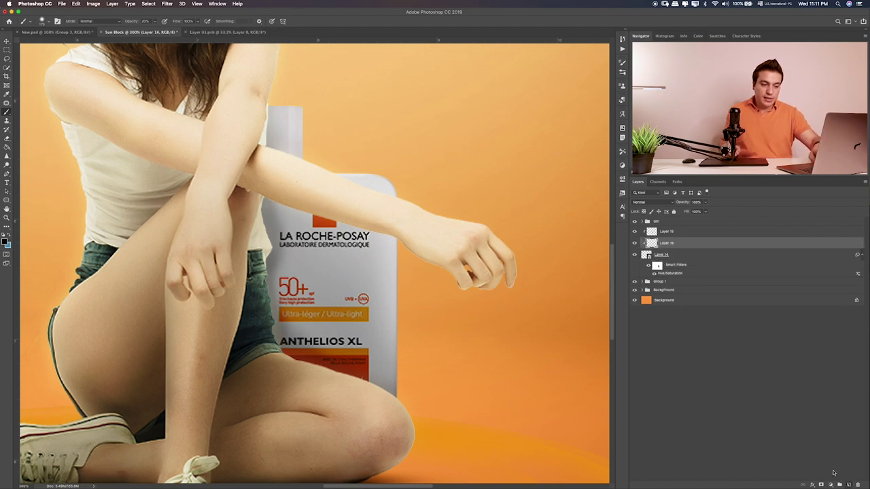
key("ctrl+0")
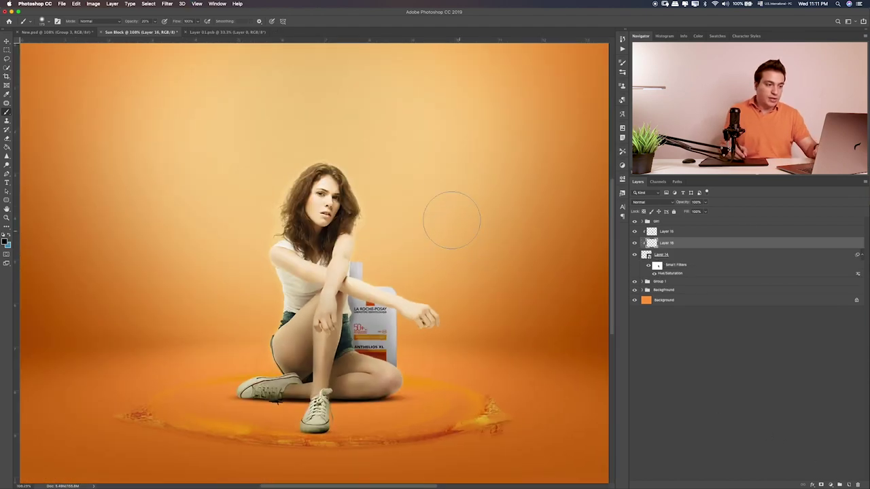
left_click(470, 176, "alt")
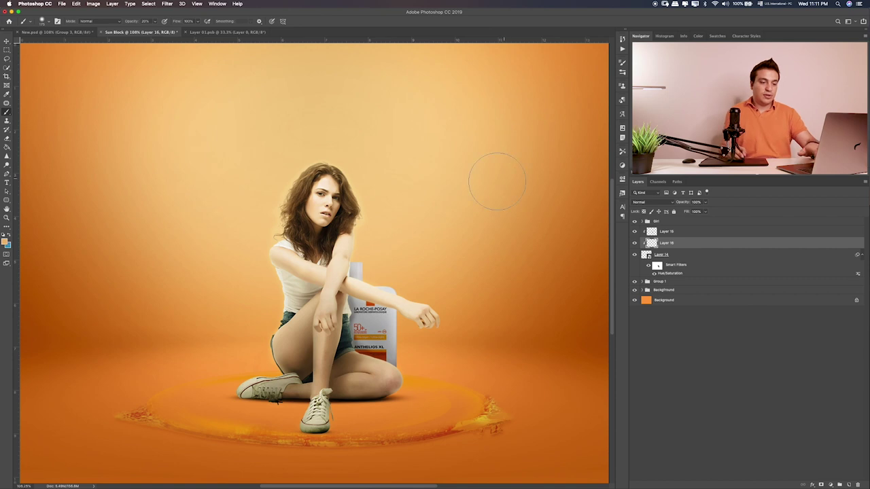
key("bracketright")
key("bracketright")
key("bracketright")
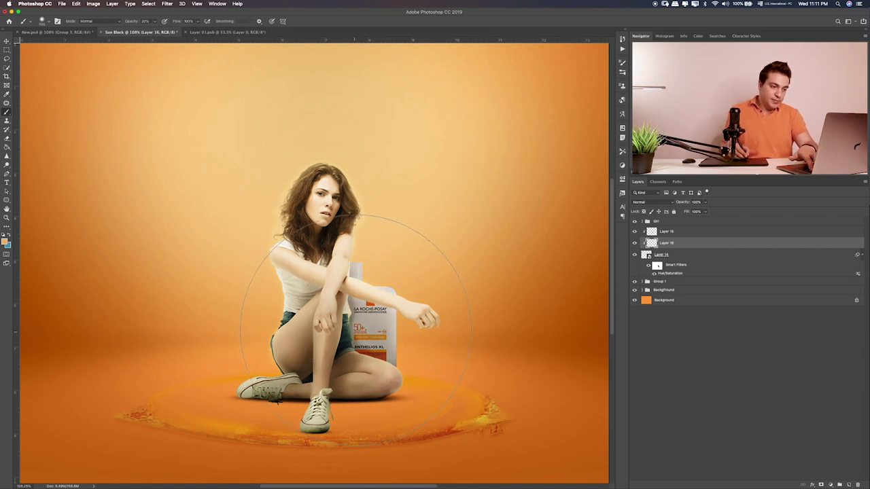
key("ctrl+h")
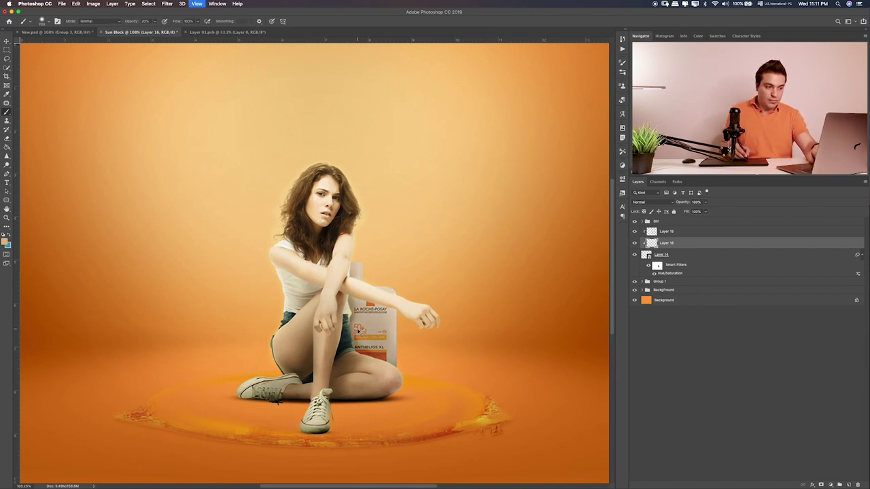
key("ctrl+plus")
scroll(308, 266, "down", 3)
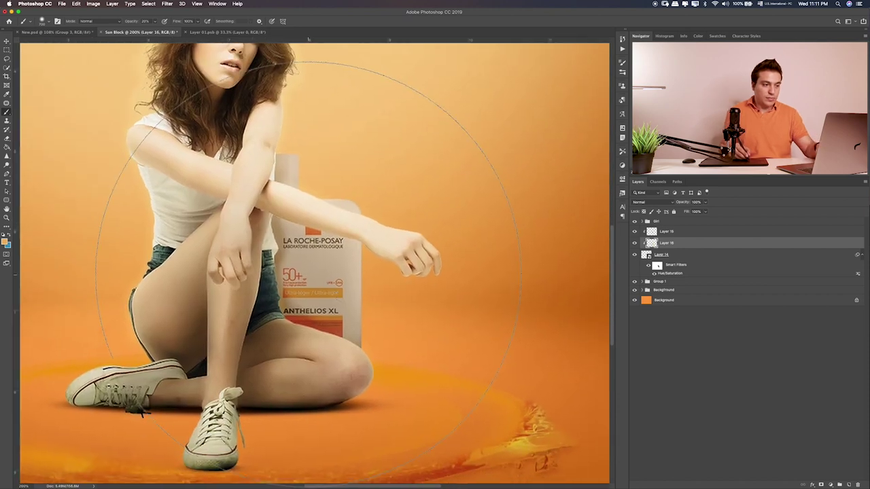
Cycle the orange tint layer's blend modes and settle on Color.
key("v")
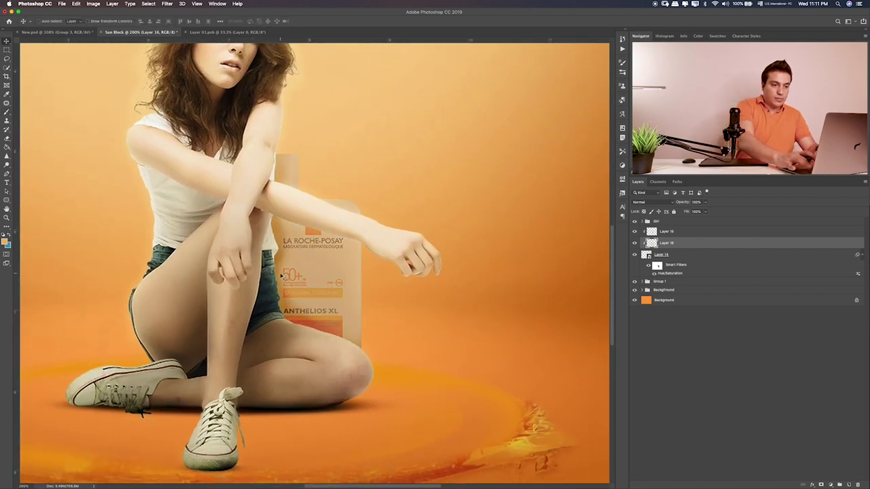
key("shift+plus")
key("shift+plus")
key("shift+plus")
key("shift+plus")
key("shift+plus")
key("shift+plus")
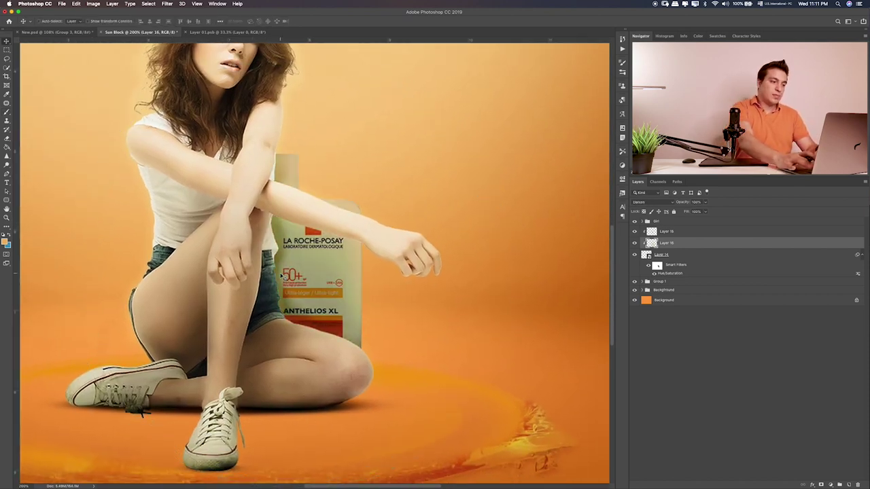
key("shift+plus")
key("shift+plus")
key("shift+plus")
key("shift+plus")
key("shift+plus")
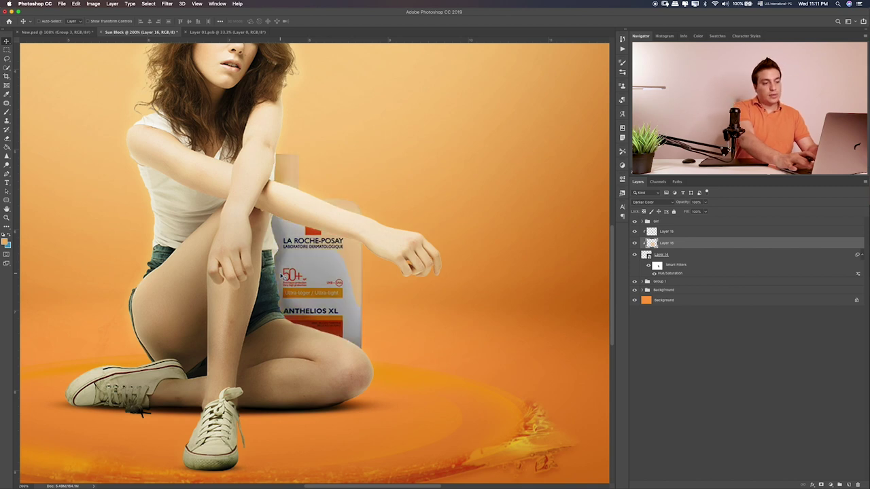
key("shift+plus")
key("shift+plus")
key("shift+plus")
key("shift+plus")
key("shift+plus")
key("shift+plus")
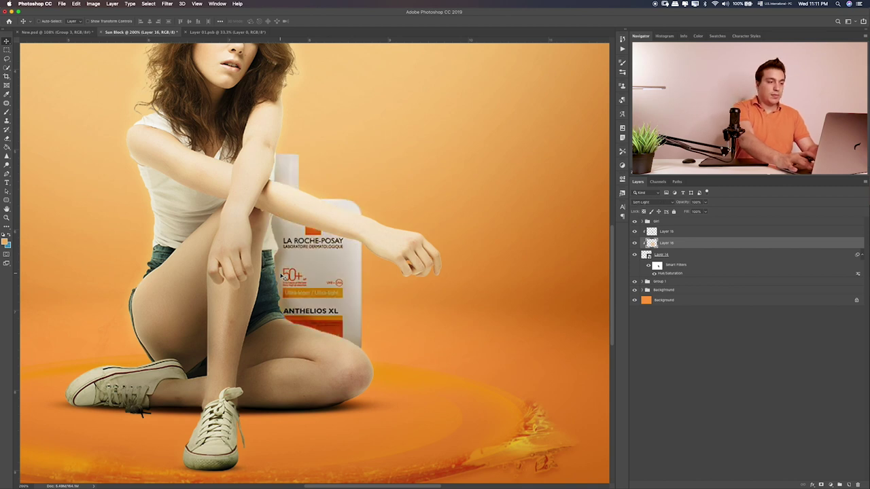
key("shift+plus")
key("shift+plus")
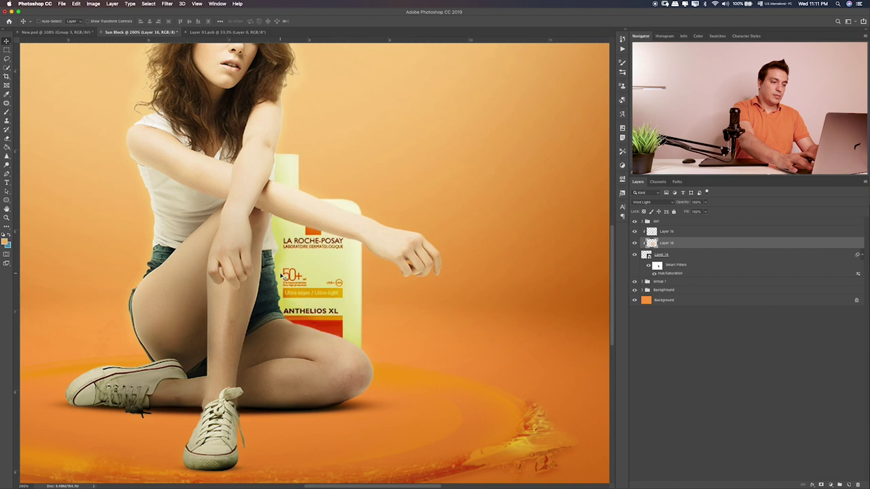
key("shift+plus")
key("shift+plus")
key("shift+plus")
key("shift+plus")
key("shift+plus")
key("shift+plus")
key("shift+plus")
key("shift+plus")
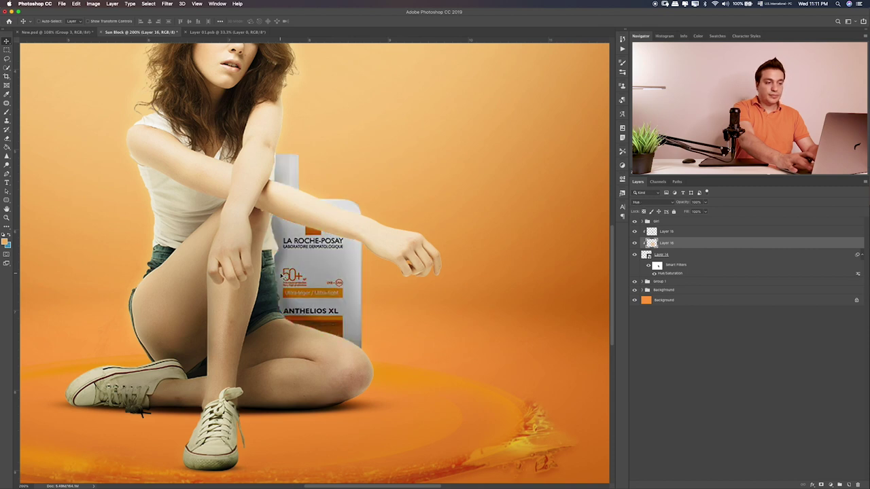
key("shift+minus")
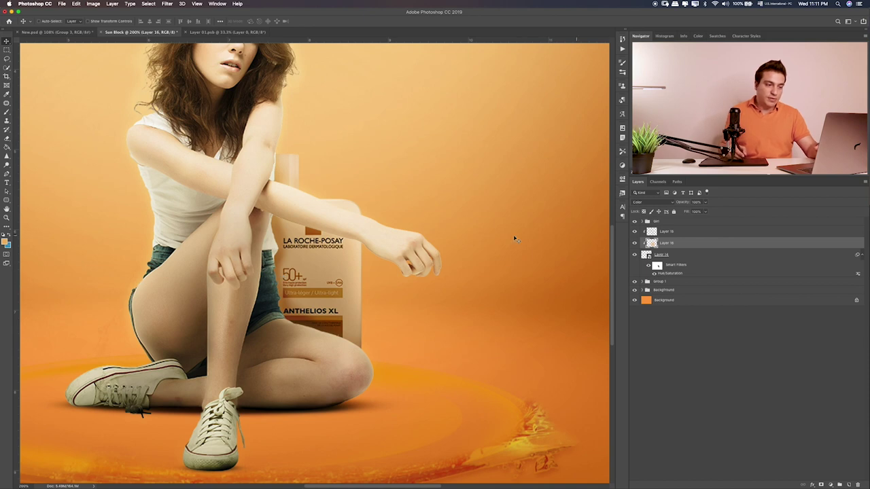
key("e")
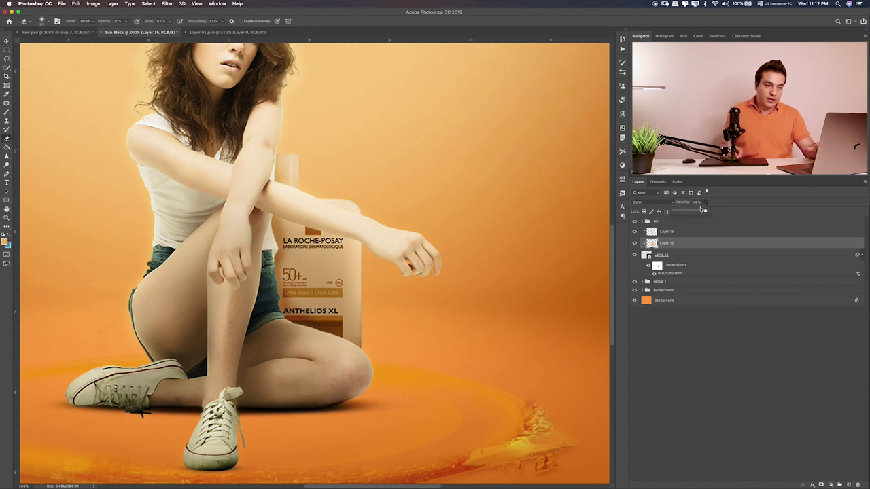
Lower Layer 16's orange tint to 34% opacity and target Layer 14's smart filter mask.
left_click_drag(683, 213, 684, 213)
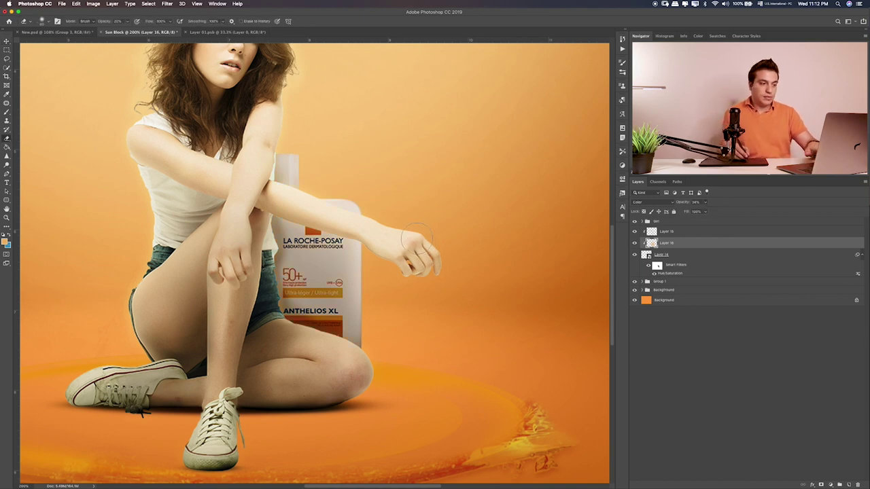
key("bracketright")
key("bracketright")
key("bracketright")
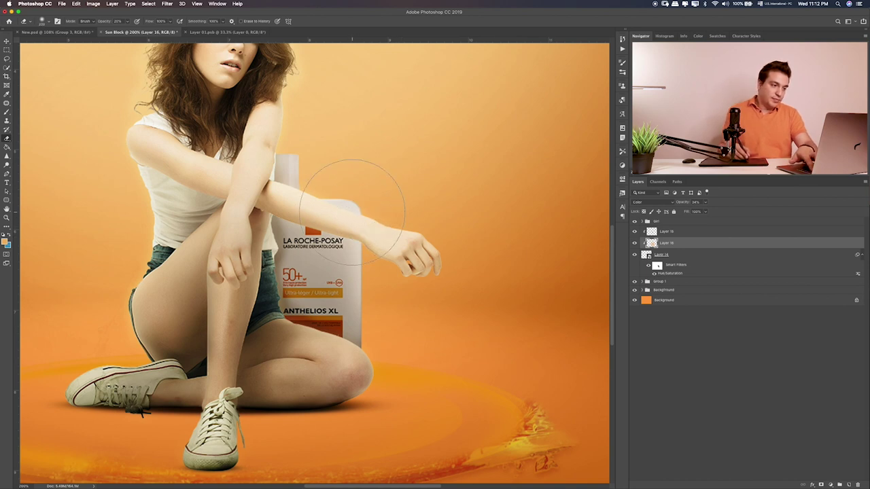
key("bracketright")
key("bracketright")
key("bracketright")
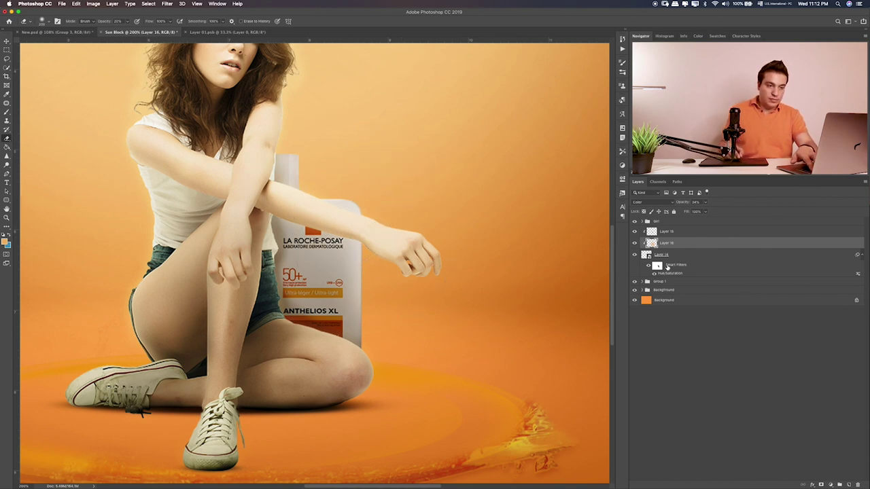
left_click(656, 265)
Resize the brush and touch up Layer 14's filter mask near the bottle.
key("b")
key("bracketright")
key("bracketright")
key("bracketright")
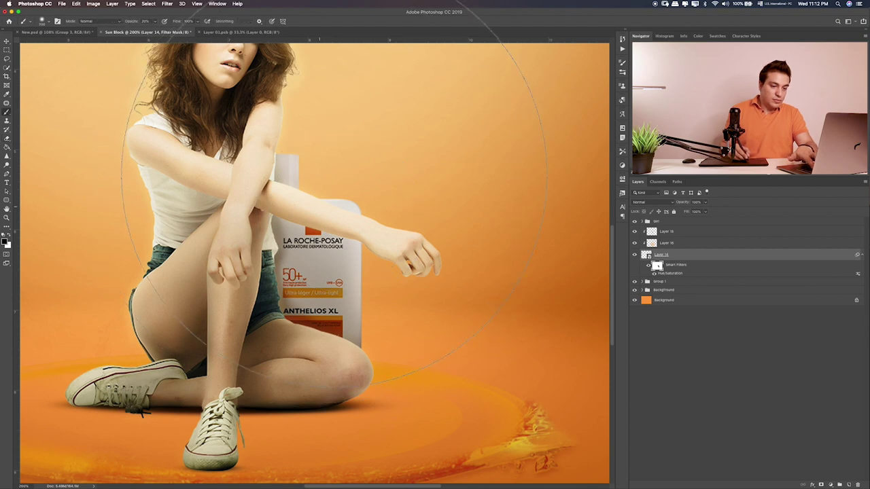
key("bracketright")
key("bracketright")
key("bracketleft")
key("bracketleft")
key("bracketleft")
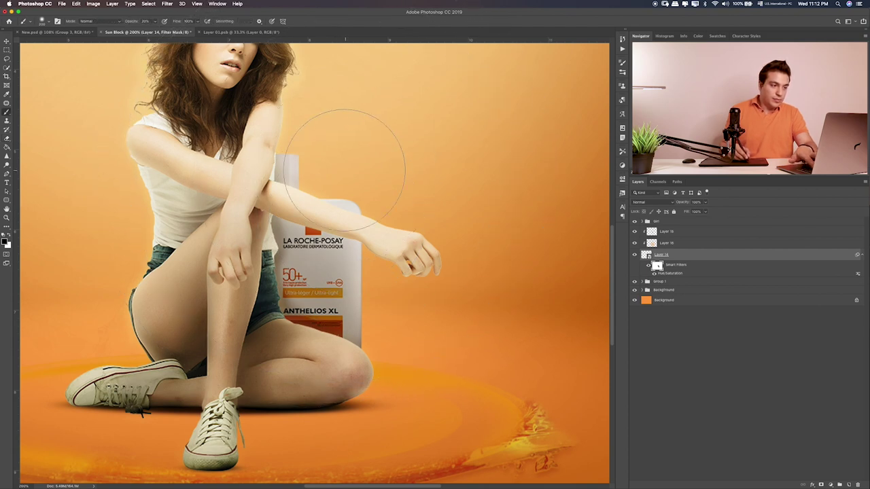
key("bracketleft")
key("bracketleft")
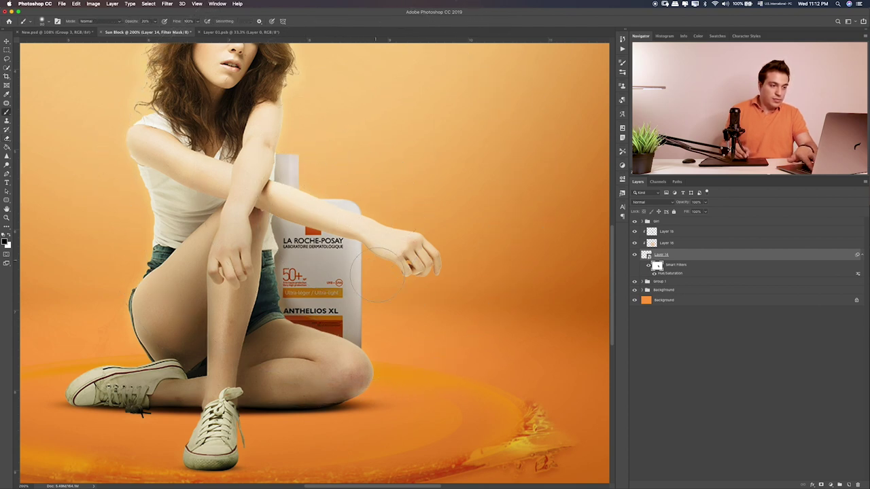
key("bracketright")
key("bracketright")
key("bracketright")
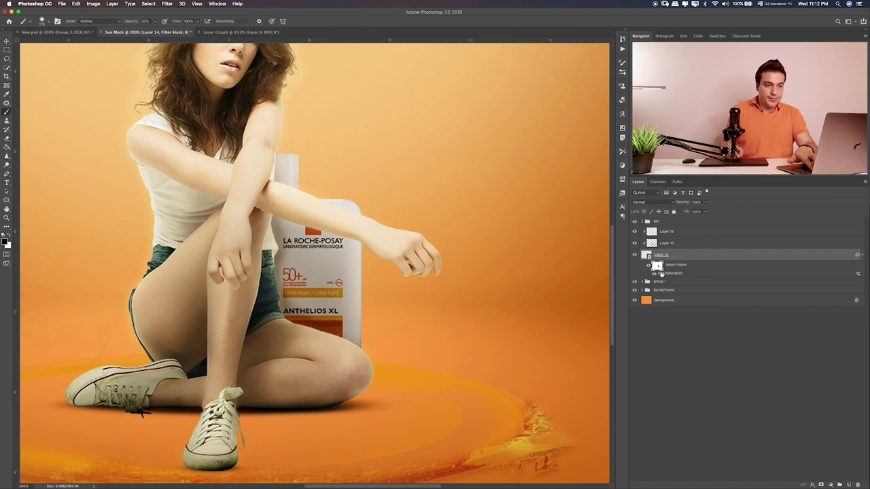
Toggle Overlay Layer 15 to compare it, erase parts of it, and select the Girl group.
left_click(664, 232)
left_click(634, 232)
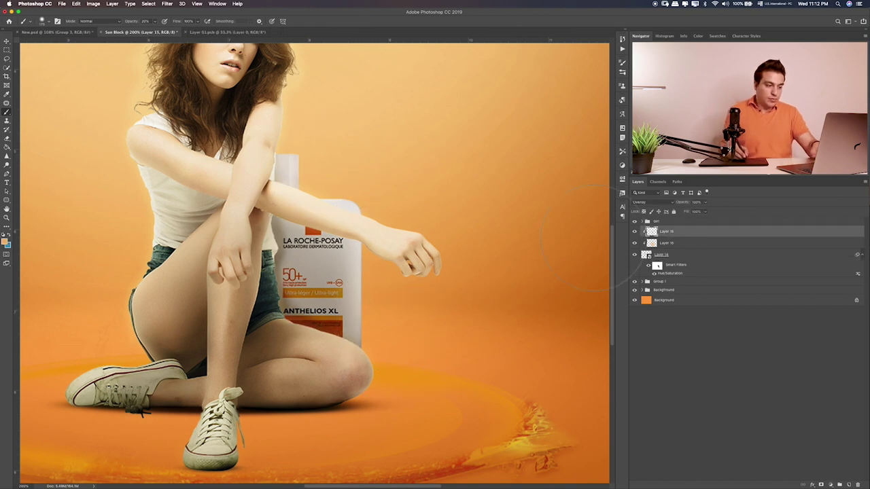
key("e")
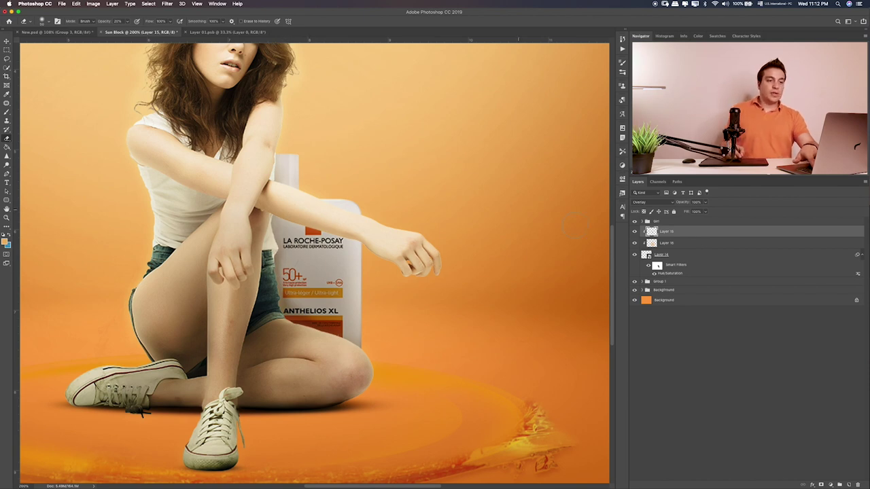
left_click(666, 223)
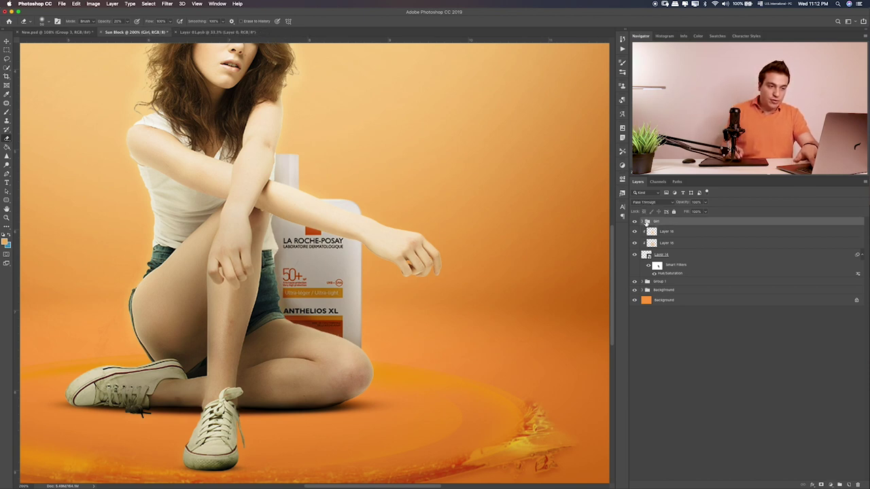
Add a new Layer 17 above Layer 2 copy in the Girl group, with black as paint colour.
left_click(642, 223)
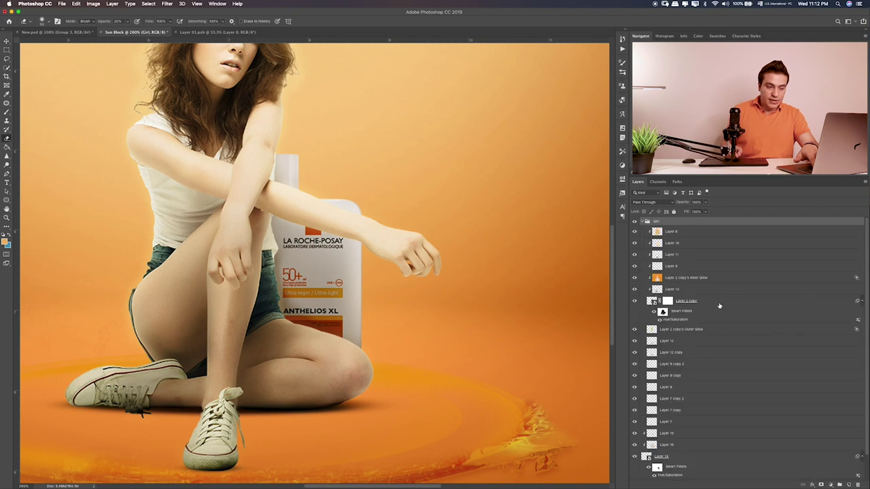
left_click(719, 302)
left_click(847, 484)
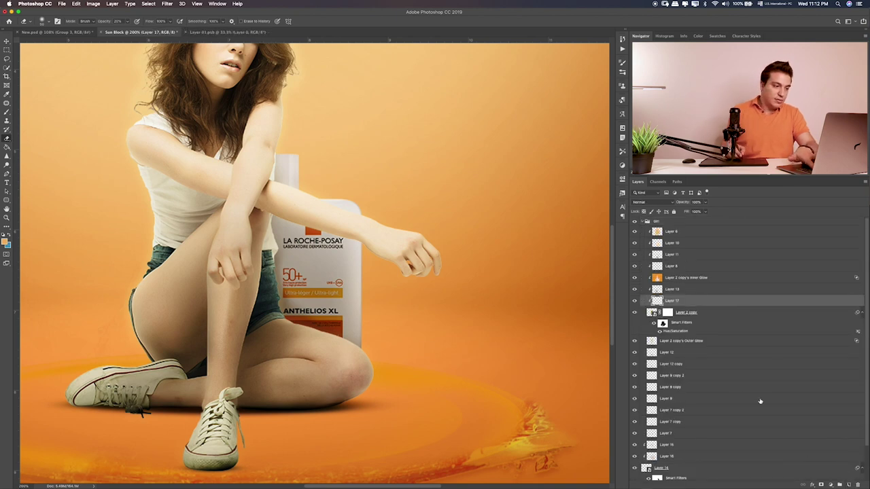
key("b")
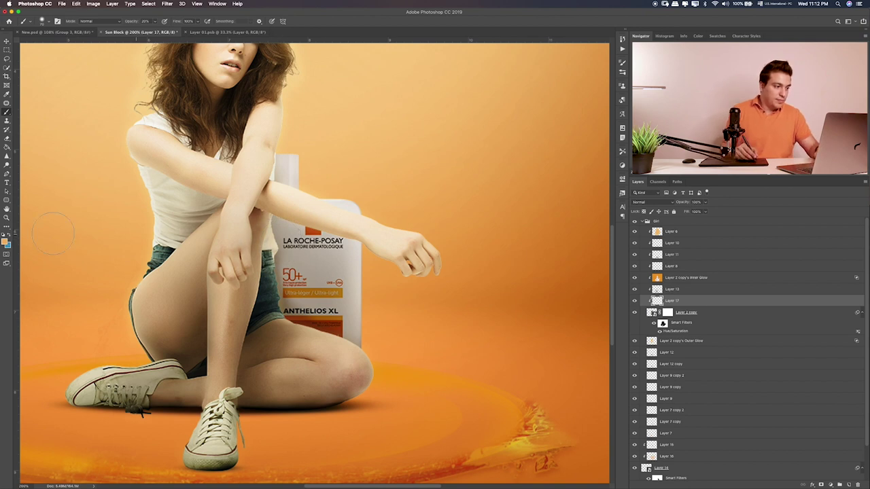
left_click(6, 242)
left_click_drag(403, 223, 397, 246)
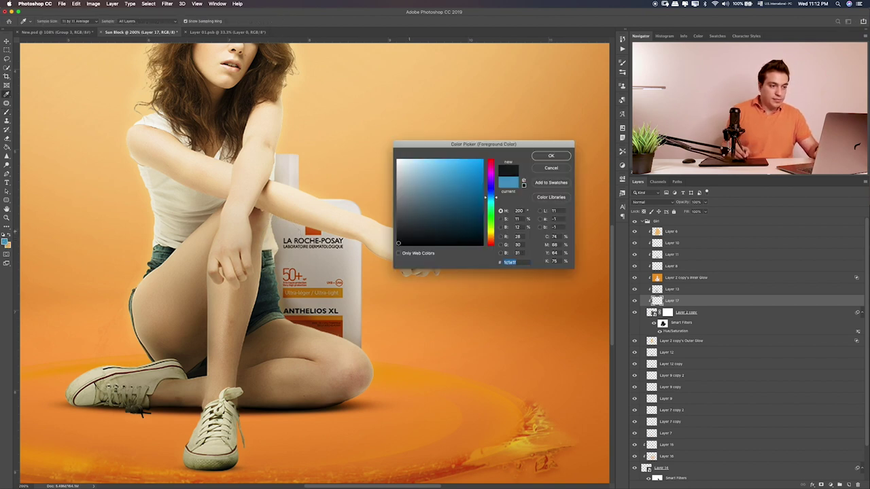
key("Return")
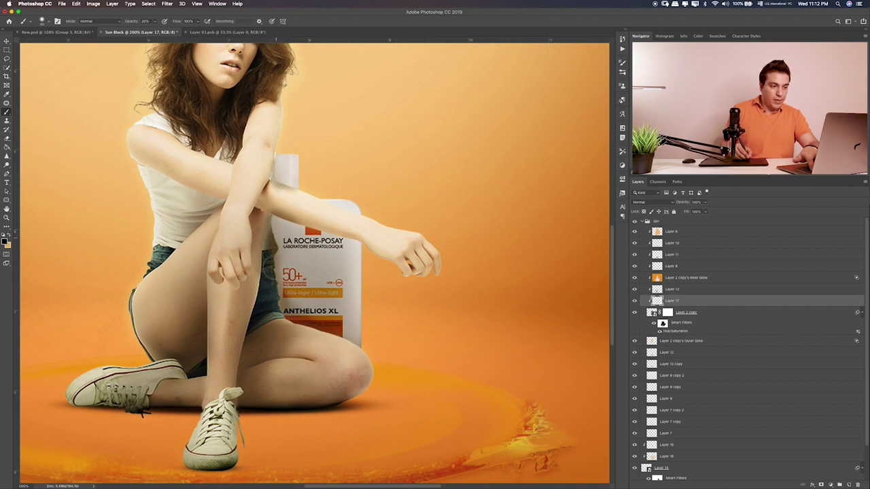
Try a dark stroke along the bottle's lower edge, undo it, and set Layer 17 to Overlay.
left_click_drag(275, 314, 364, 340)
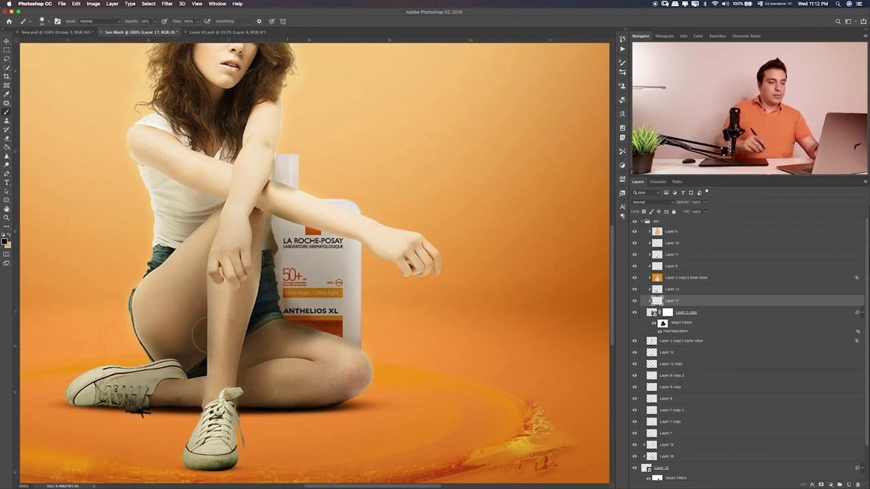
key("ctrl+z")
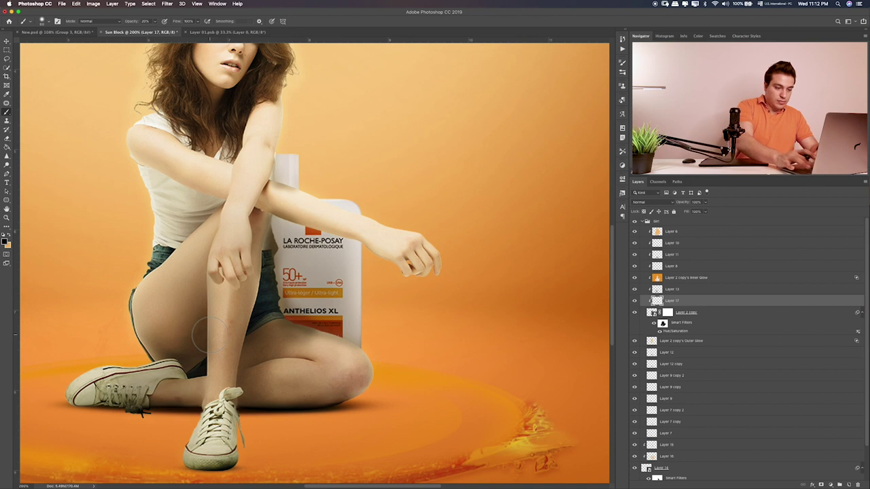
key("v")
key("alt+shift+s")
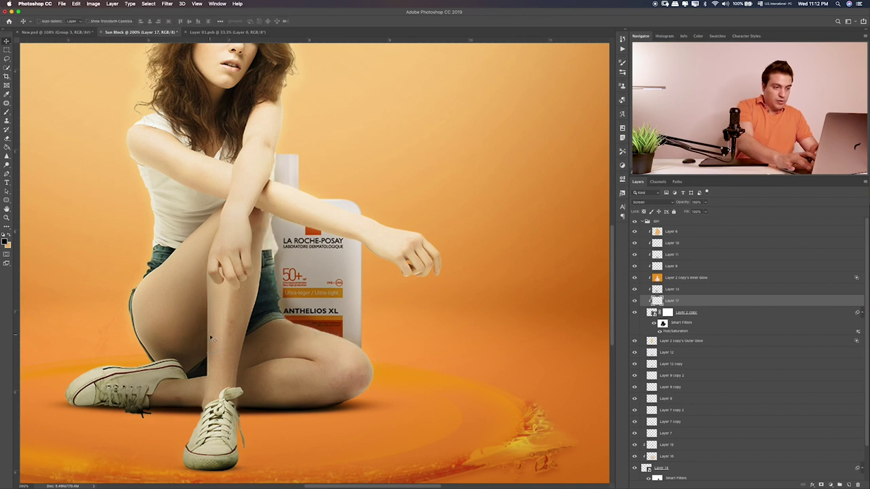
key("alt+shift+o")
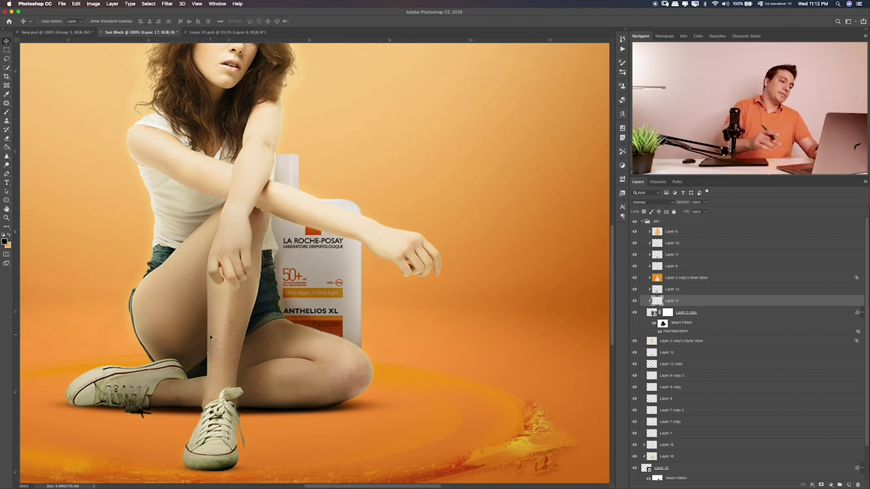
Toggle the Inner Glow layer to compare it and set the Eraser to 100% opacity.
key("e")
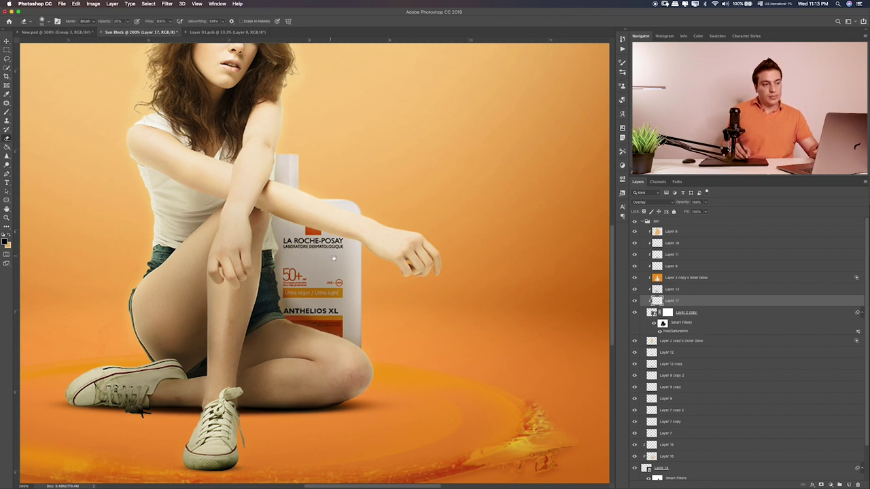
scroll(333, 258, "up", 3)
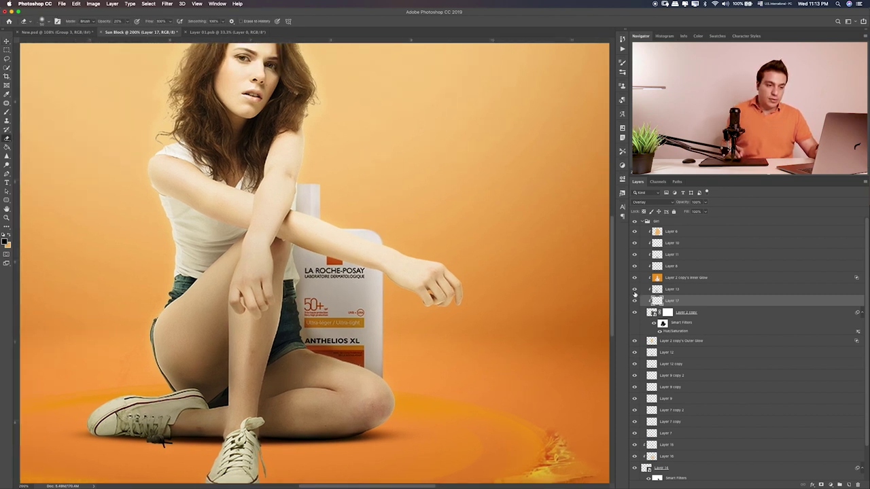
left_click(635, 289)
left_click(634, 278)
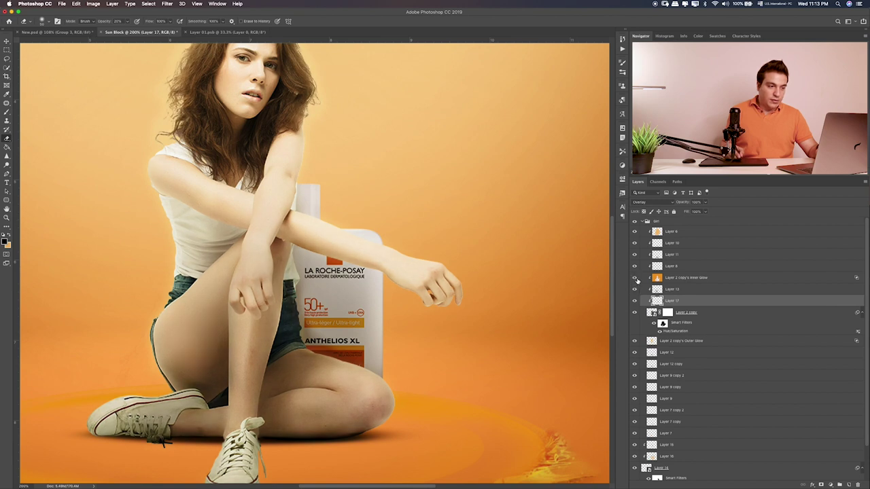
left_click(634, 278)
left_click(658, 278)
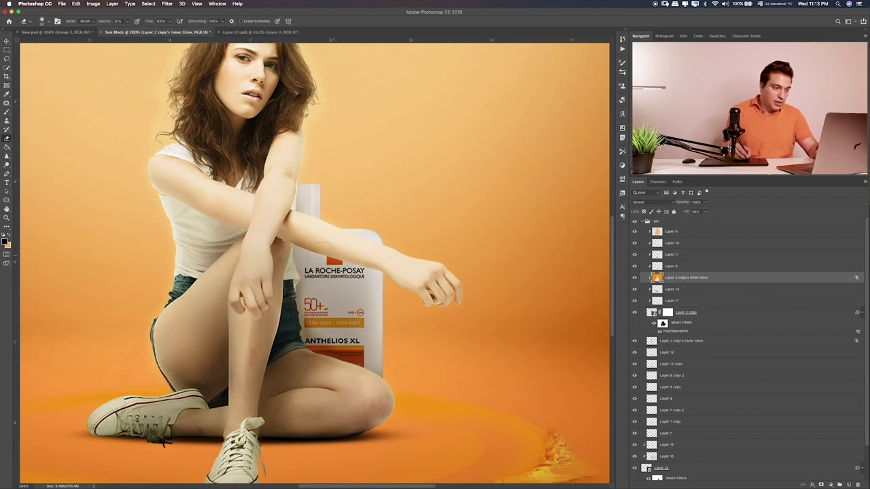
key("0")
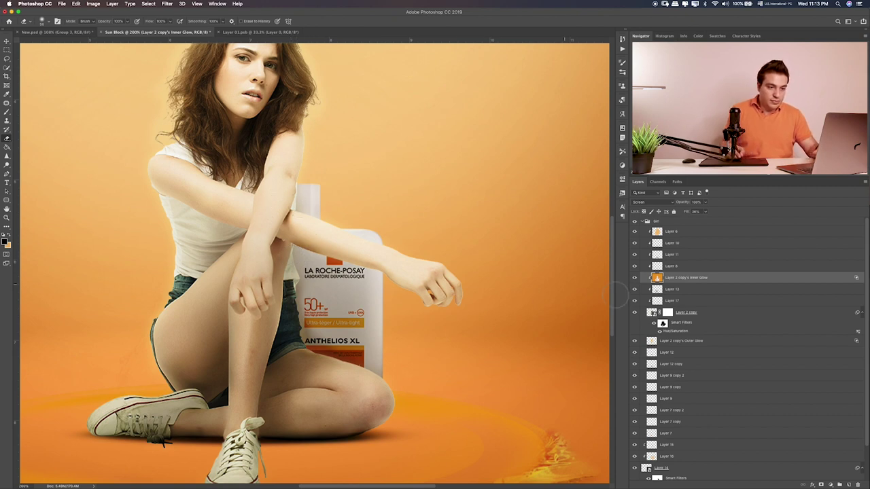
Toggle Layer 17, Layer 13, the leg shadow layers and Outer Glow to compare their effect.
left_click(635, 300)
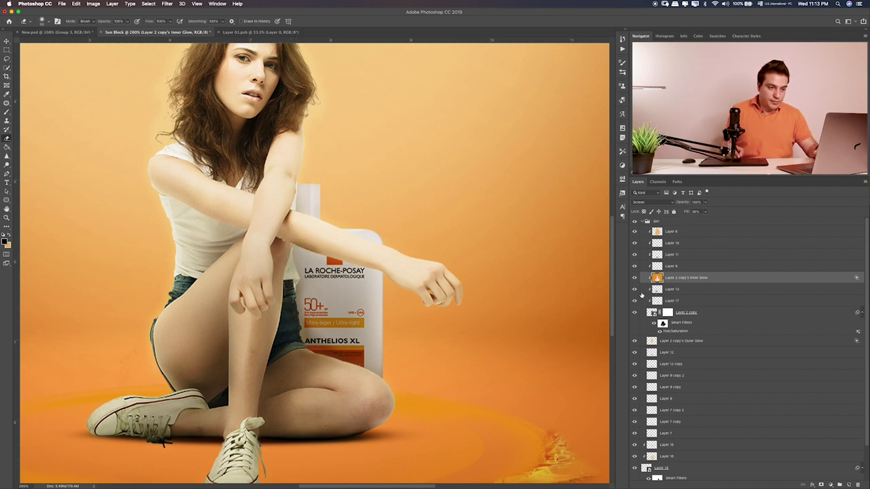
left_click(659, 300)
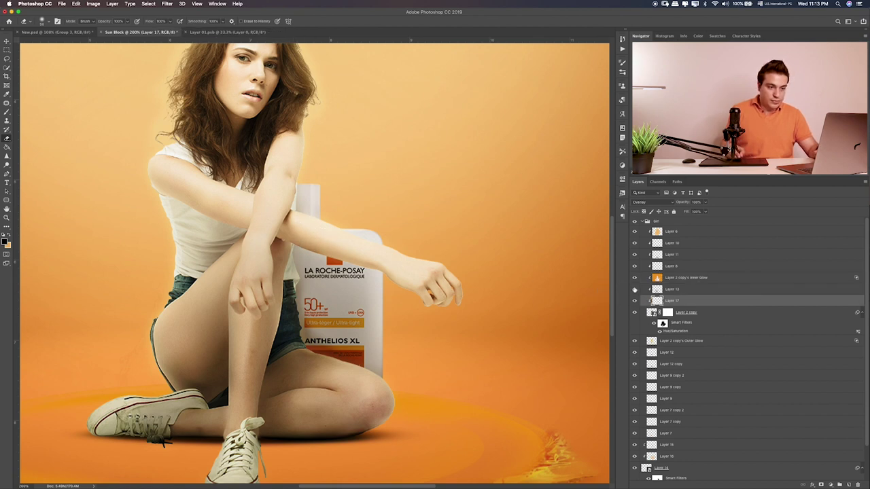
left_click(635, 290)
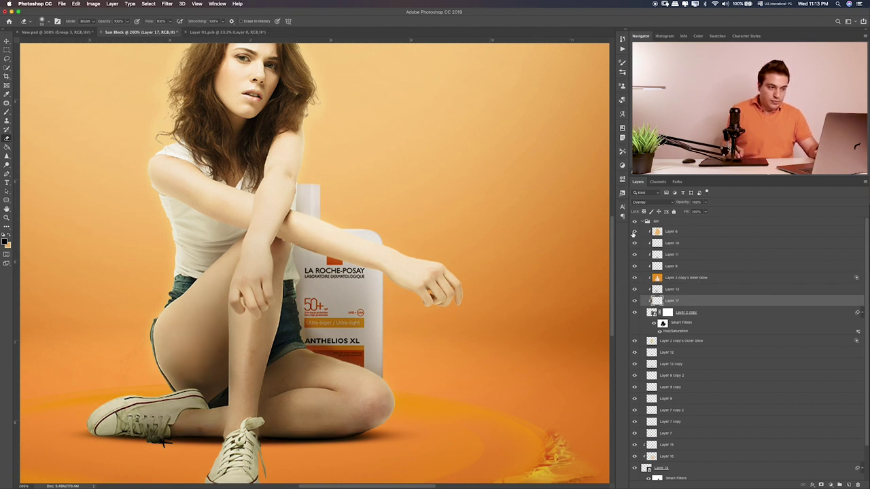
left_click(635, 243)
left_click(635, 243)
left_click(635, 254)
left_click(635, 255)
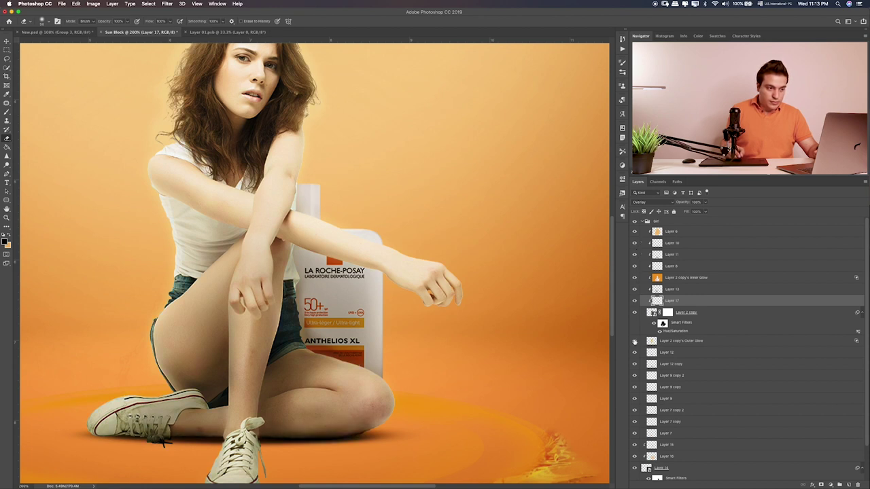
left_click(635, 342)
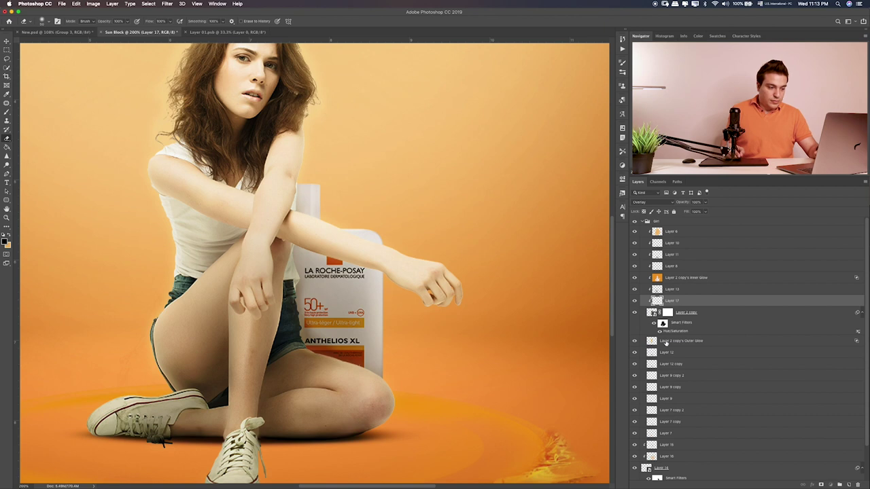
left_click(666, 342)
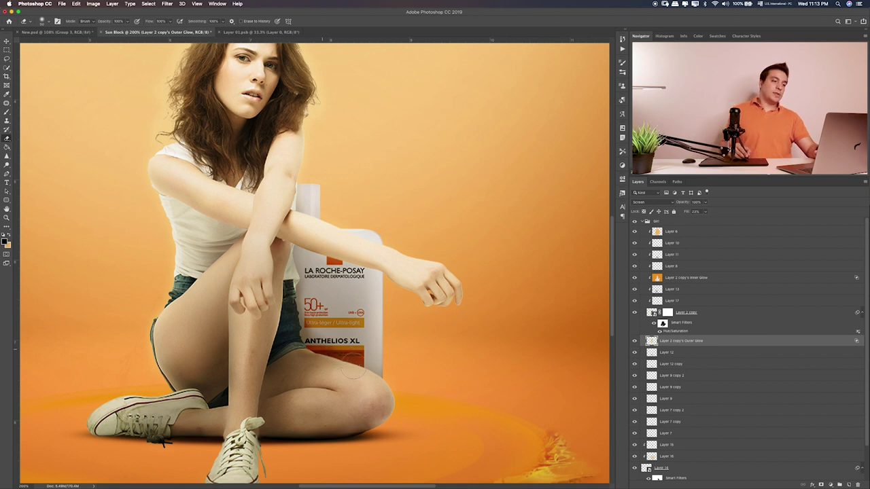
scroll(352, 367, "right", 2)
scroll(352, 367, "right", 2)
Add a new Layer 18 above the bottle's Layer 14 and set it to Soft Light.
left_click(650, 225)
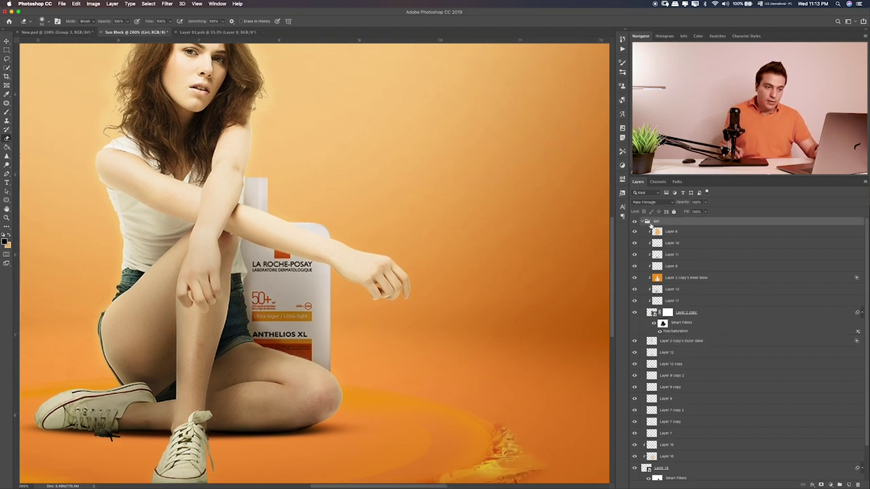
left_click(685, 256)
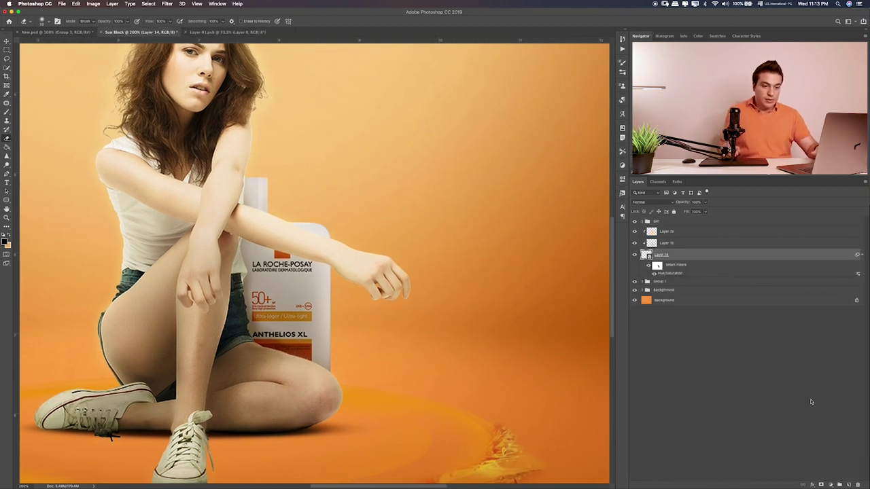
left_click(846, 484)
key("b")
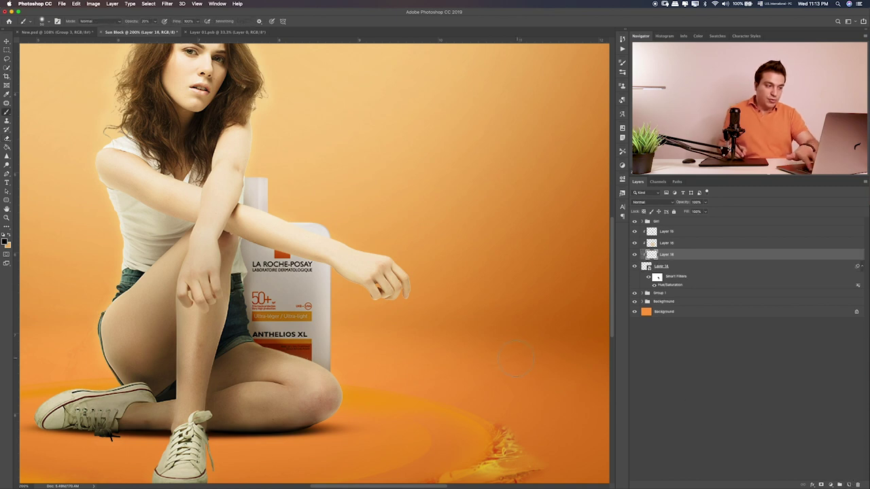
key("bracketright")
key("bracketright")
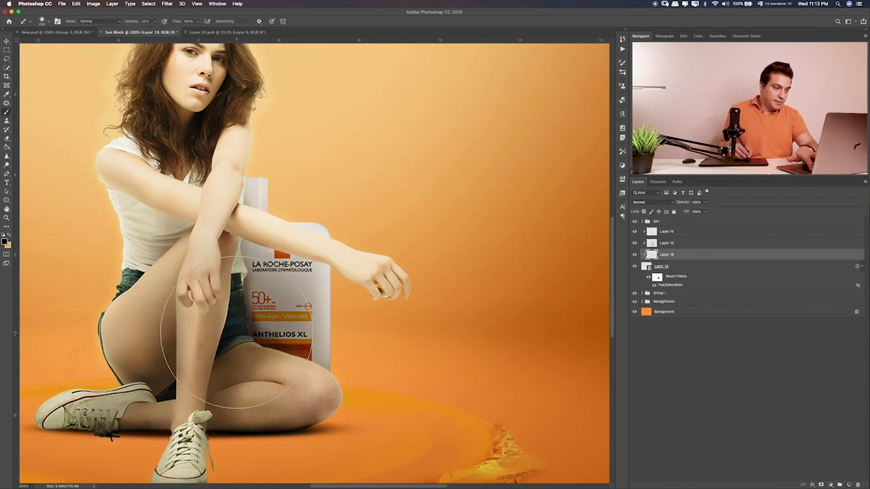
key("bracketright")
key("bracketright")
key("bracketright")
key("bracketright")
key("bracketright")
key("bracketright")
key("bracketleft")
key("bracketleft")
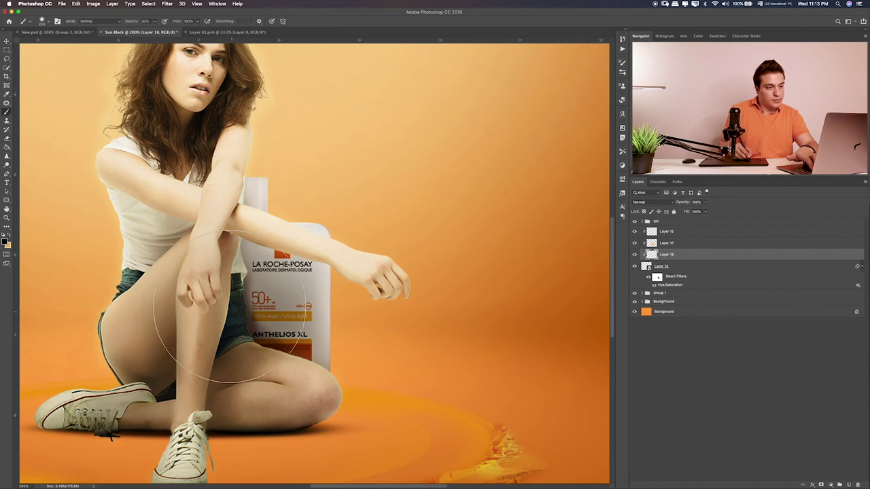
key("bracketleft")
key("bracketleft")
key("bracketleft")
key("bracketleft")
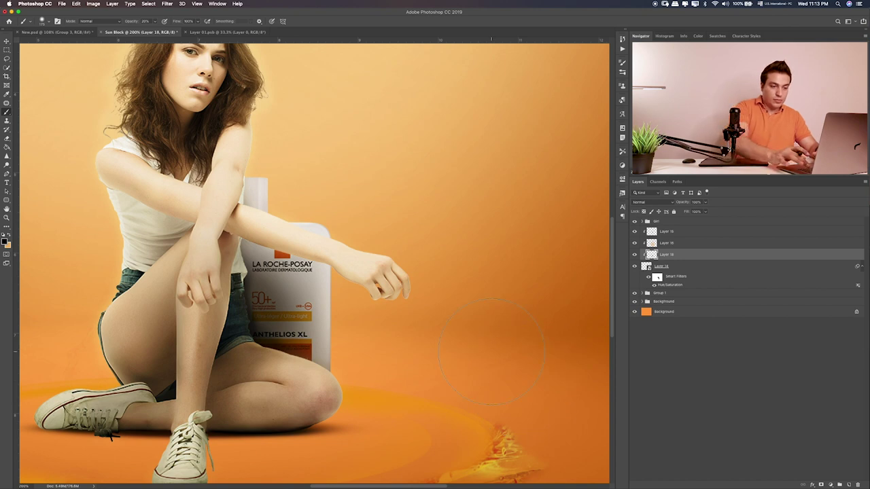
key("v")
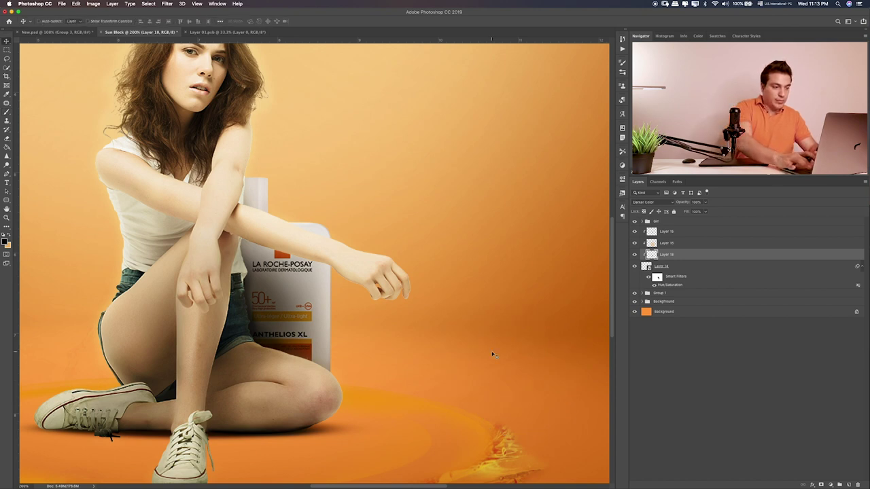
key("shift+plus")
key("shift+plus")
key("shift+plus")
key("shift+plus")
key("shift+plus")
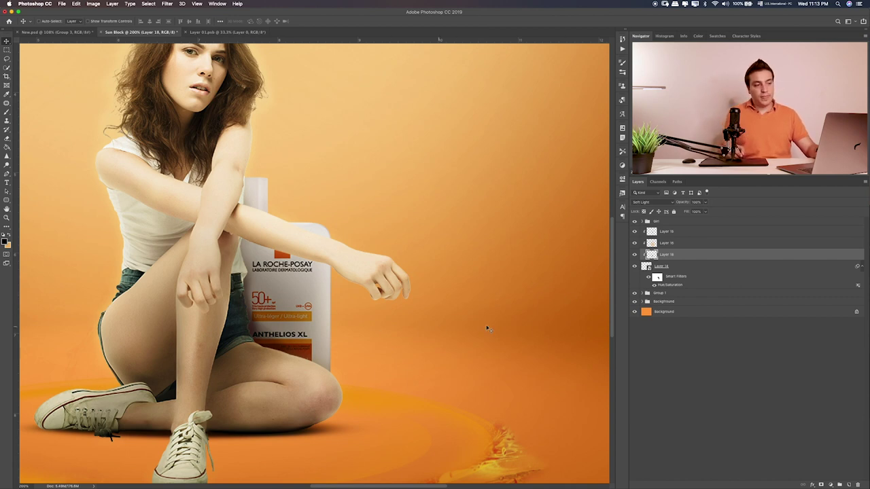
Group Layers 14 through 18 as Group 2 and nudge the bottle slightly up-left.
scroll(474, 259, "left", 5)
scroll(474, 258, "up", 3)
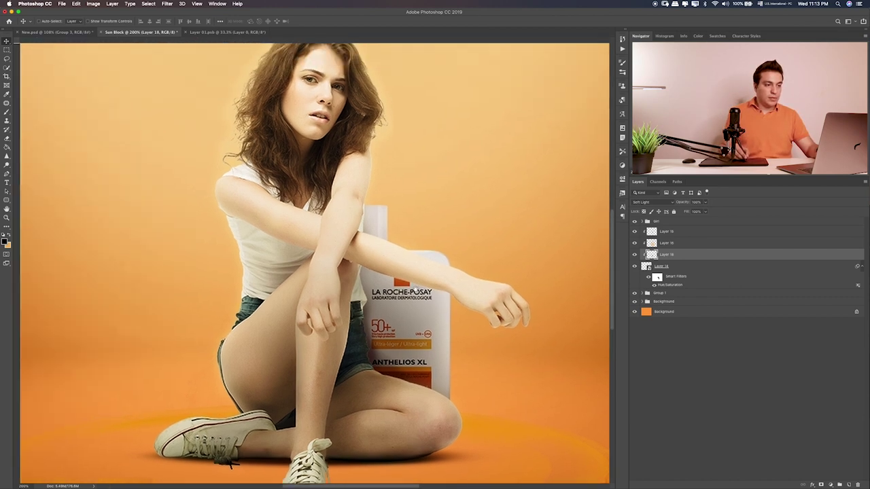
key("ctrl+r")
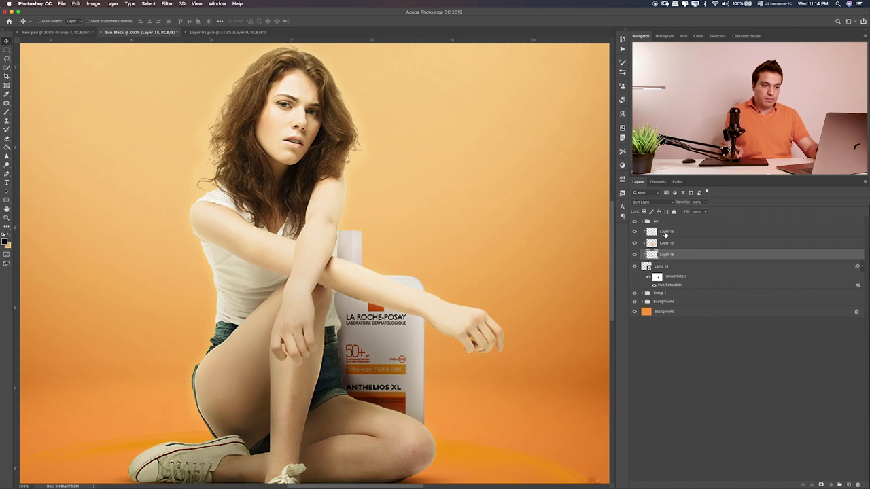
left_click(666, 234)
left_click(695, 269, "shift")
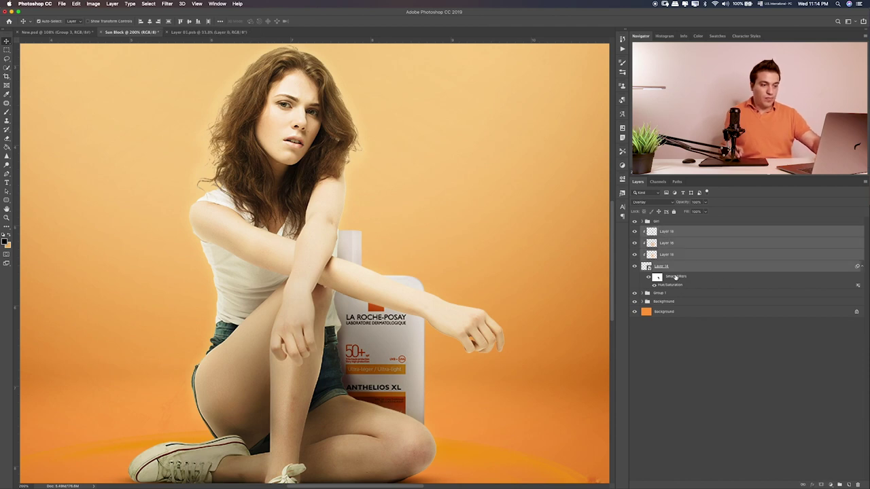
key("ctrl+g")
key("ctrl+0")
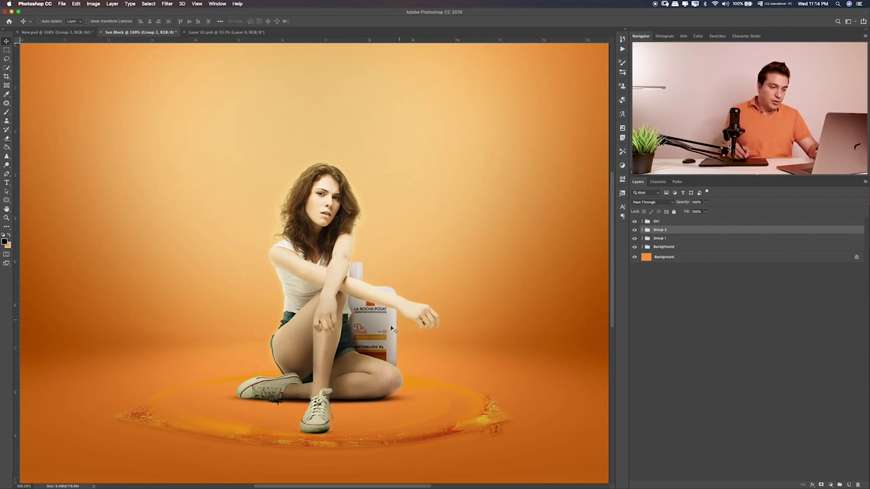
left_click_drag(392, 330, 394, 329)
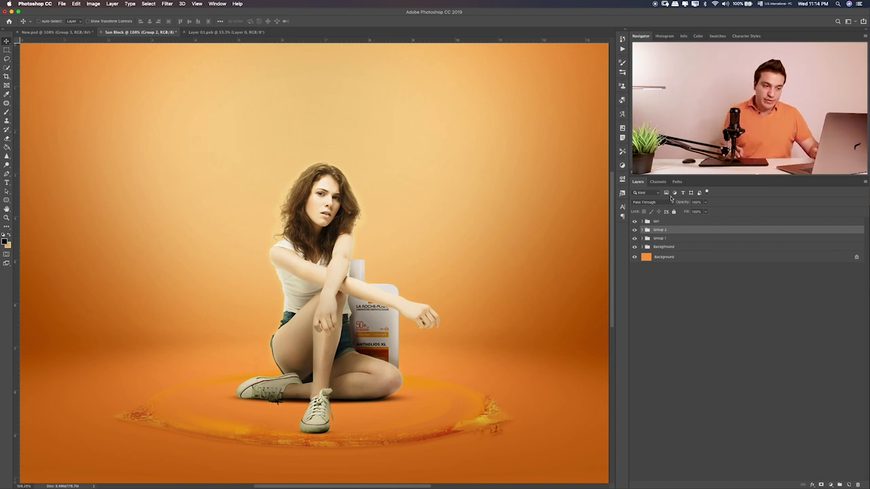
key("alt+bracketright")
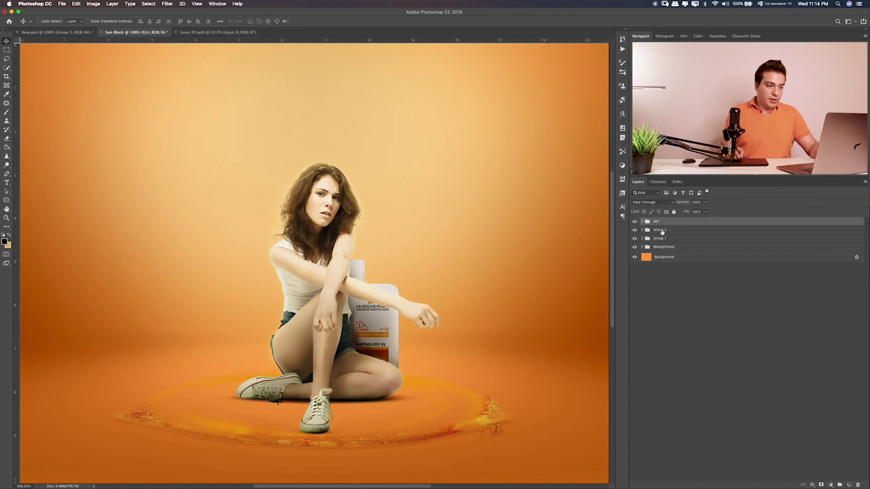
key("super+Tab")
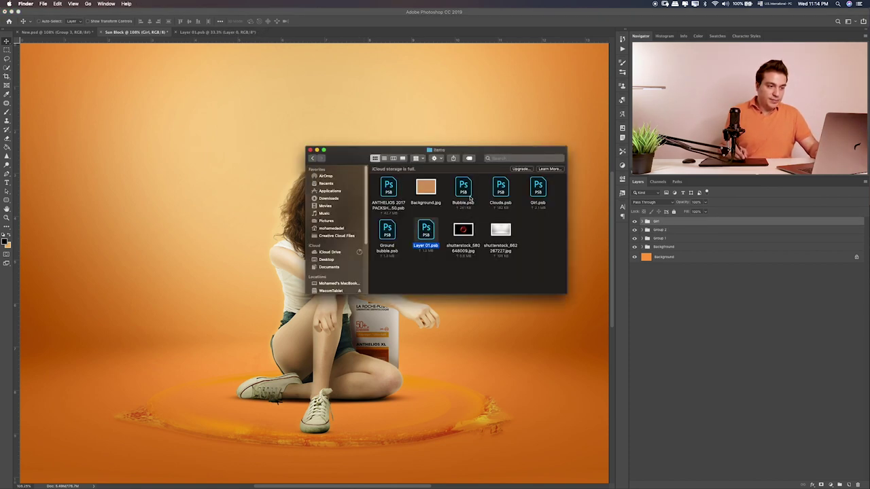
Quick Look through the Items folder and open the ANTHELIOS 2017 PACKSHOT .psb in Photoshop.
left_click(470, 197)
key("space")
key("space")
key("Right")
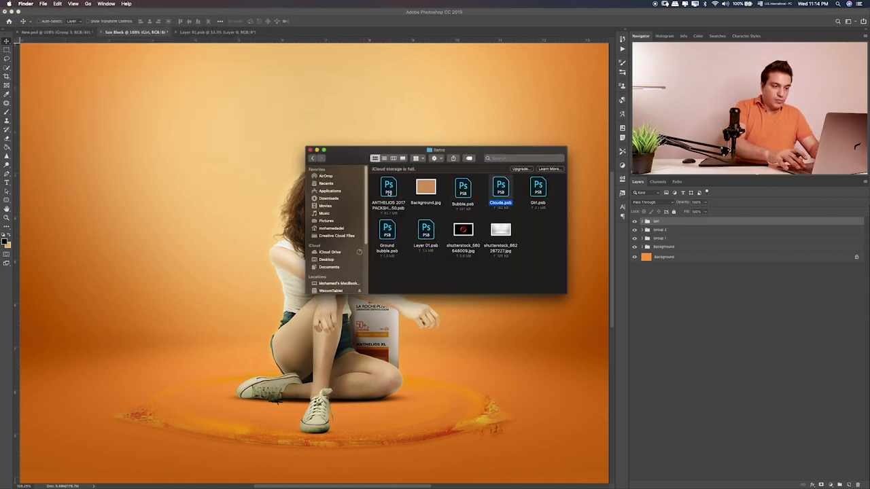
key("space")
key("Right")
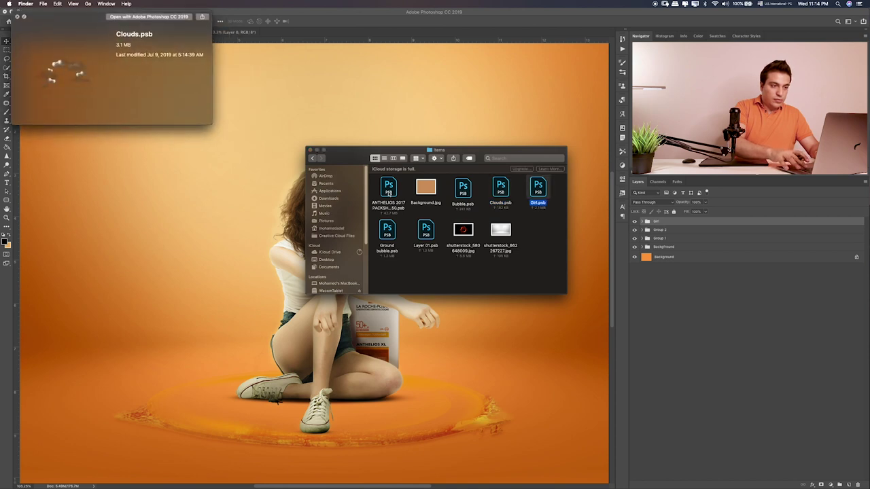
key("Left")
key("Left")
key("Left")
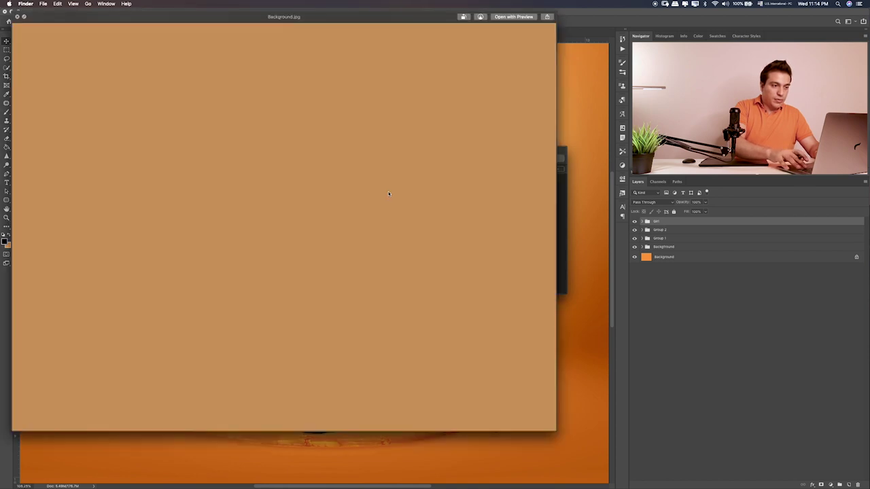
key("Left")
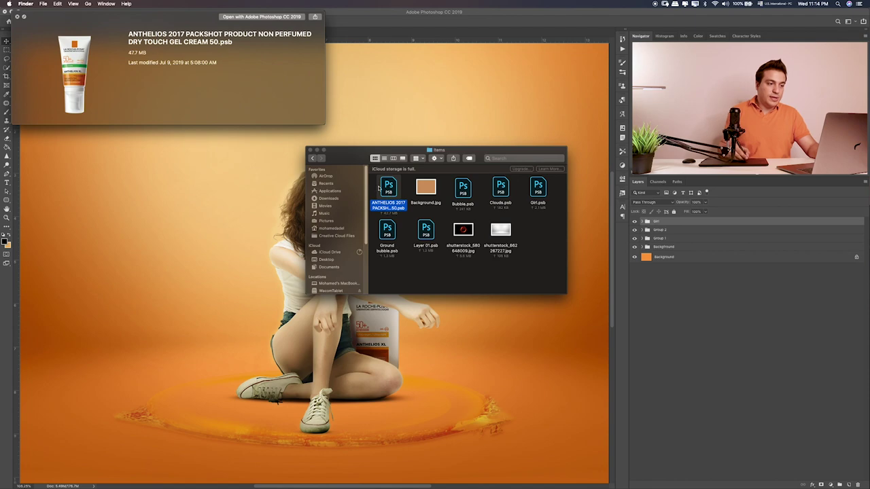
left_click(390, 187)
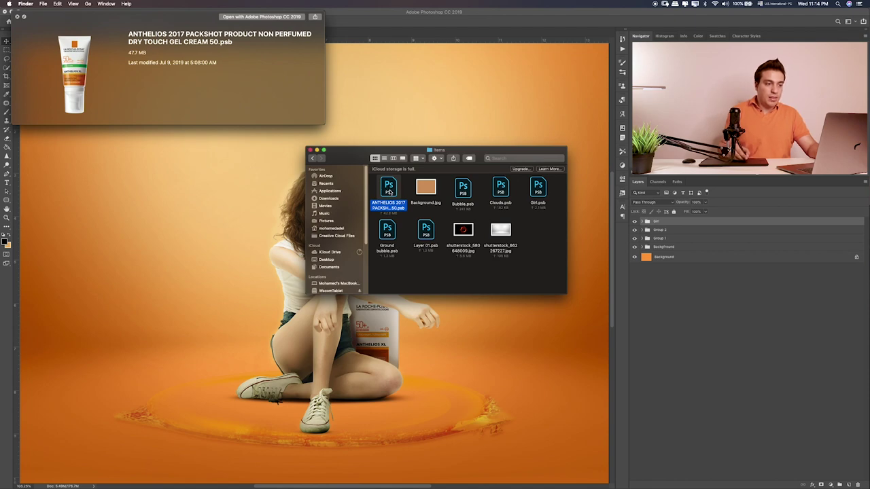
double_click(392, 190)
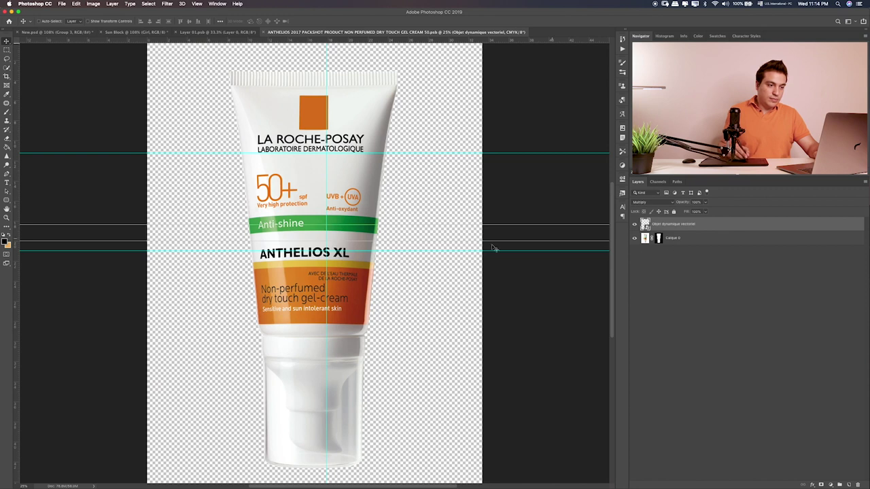
Convert the tube's two layers to one smart object, drag it into Sun Block, and close the source files.
left_click(739, 242, "shift")
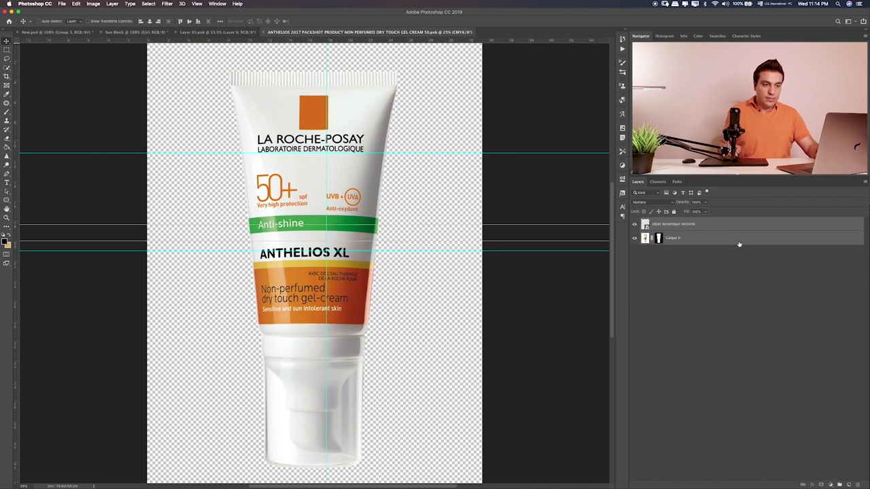
right_click(730, 244)
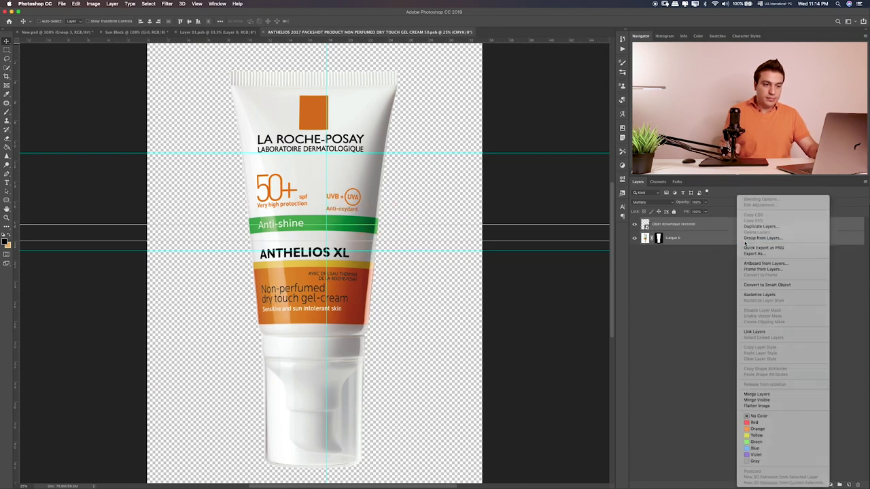
left_click(782, 286)
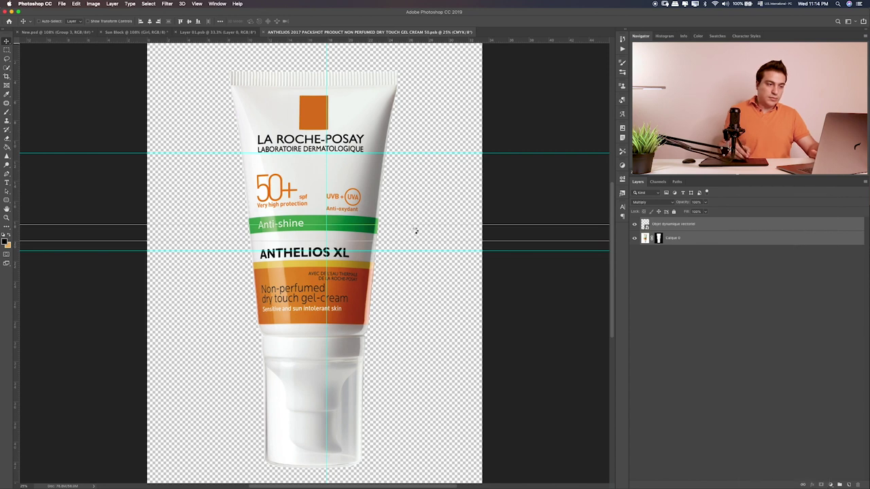
mouse_move(350, 193)
left_mouse_down()
mouse_move(152, 34)
mouse_move(211, 86)
left_mouse_up()
left_click_drag(463, 102, 328, 42)
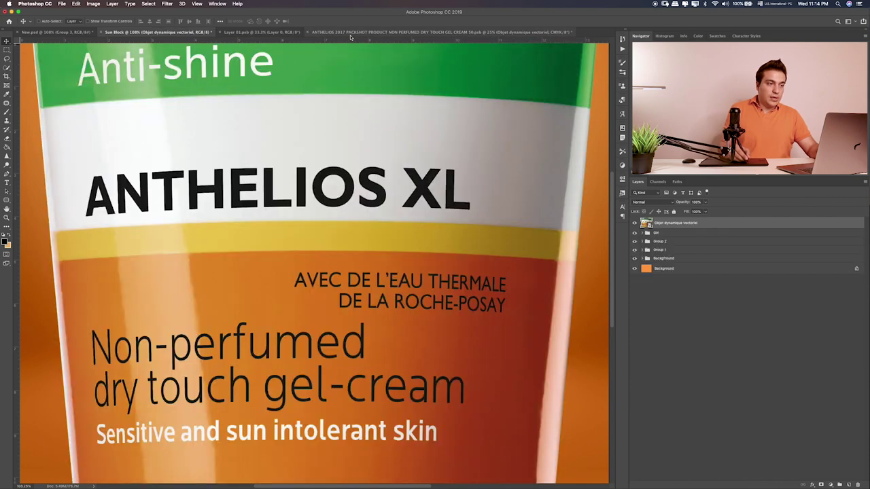
key("super+w")
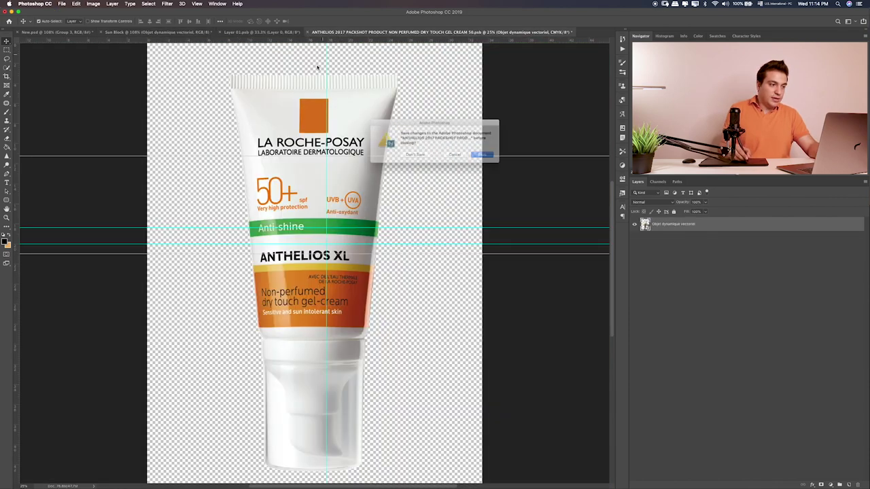
key("super+d")
left_click(259, 32)
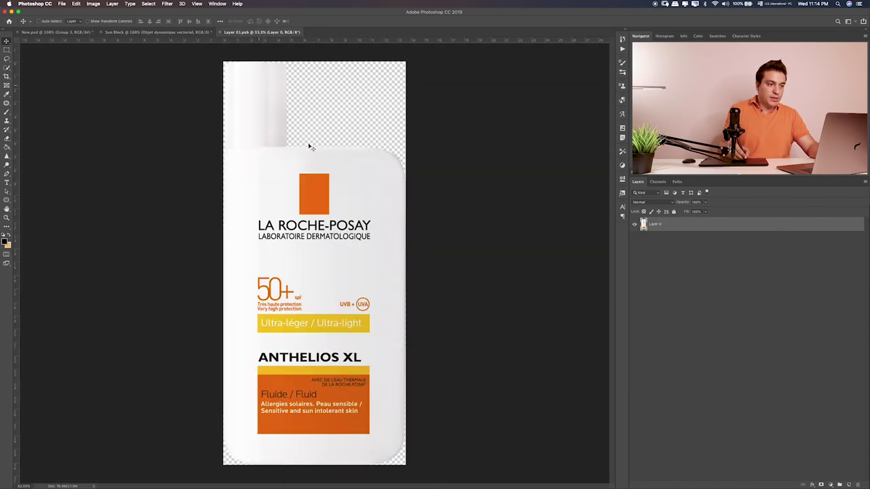
key("super+w")
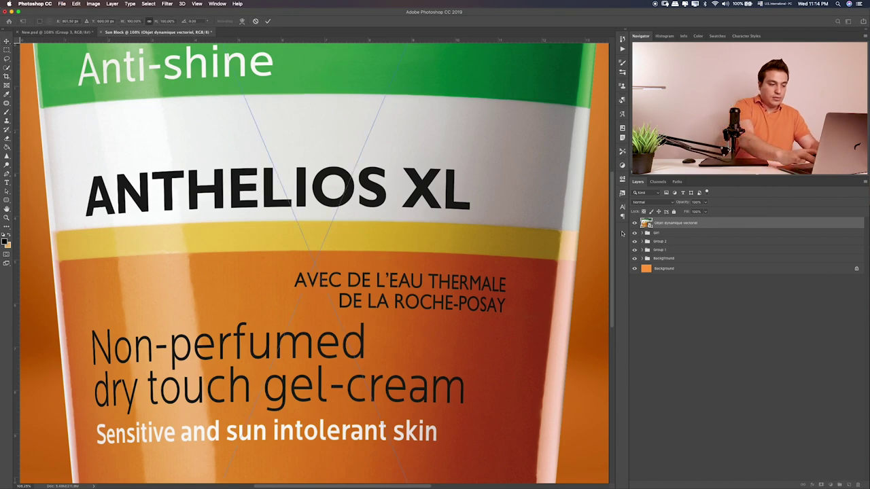
Scale the tube down and place it on the girl's left side.
key("super+t")
key("super+0")
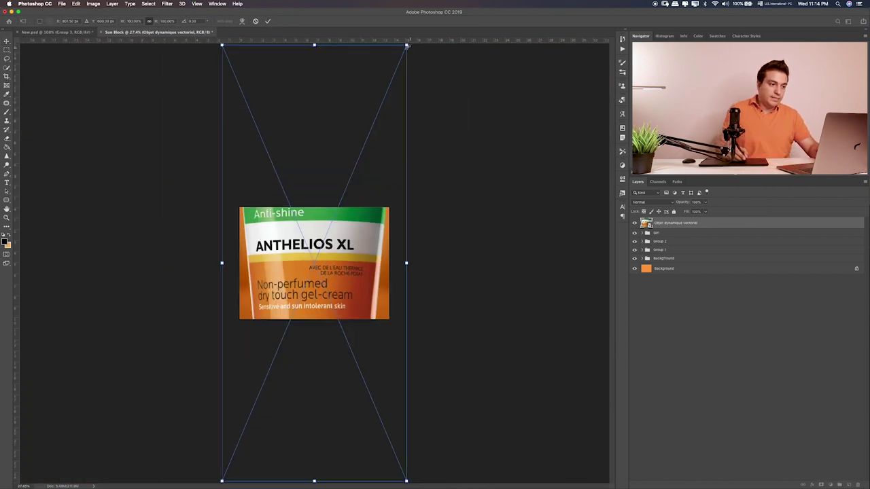
left_click_drag(406, 45, 296, 229)
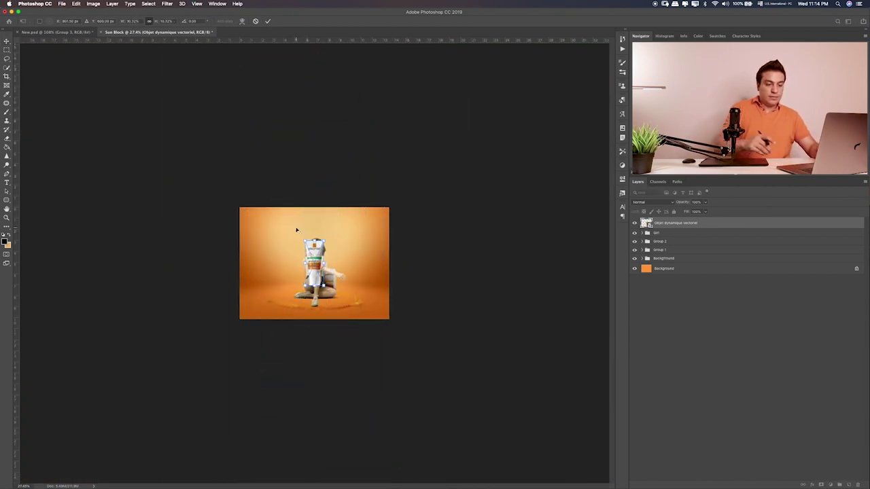
key("Return")
key("super+0")
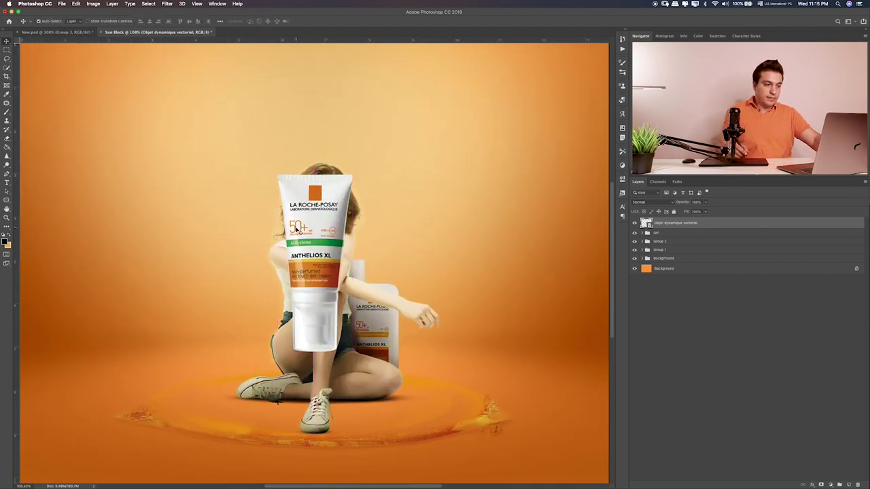
key("super+t")
left_click_drag(352, 174, 347, 189)
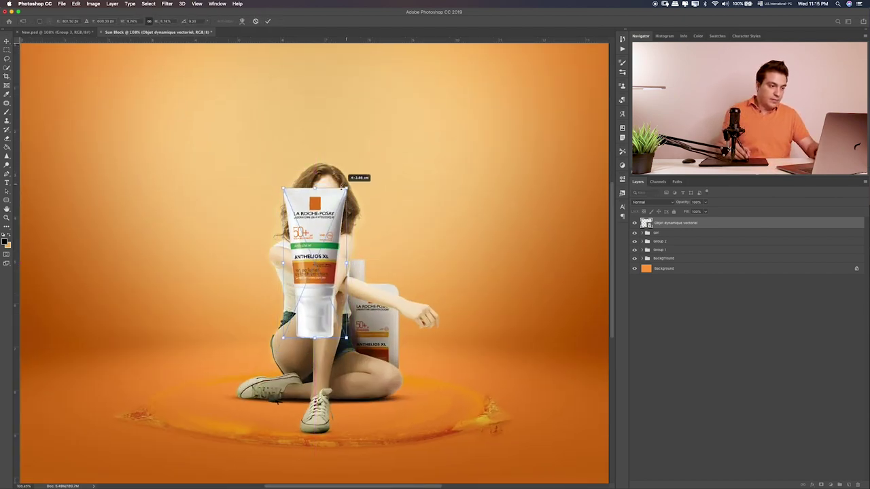
left_click_drag(327, 259, 264, 296)
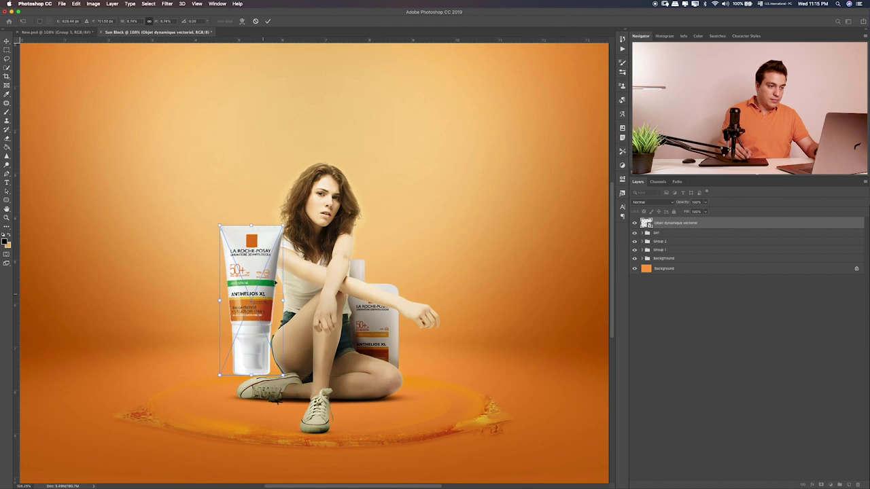
left_click_drag(283, 226, 274, 233)
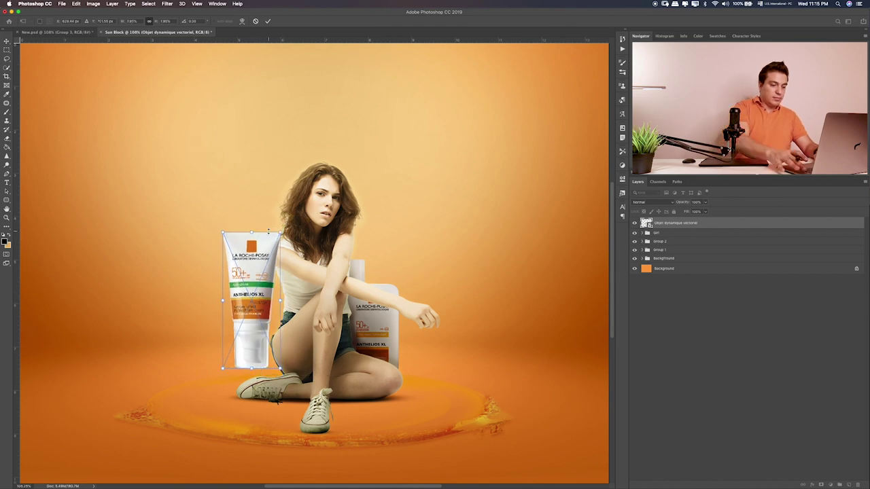
key("Return")
Move the tube behind the girl, settle it by her knee, and group it as Group 3.
key("ctrl+plus")
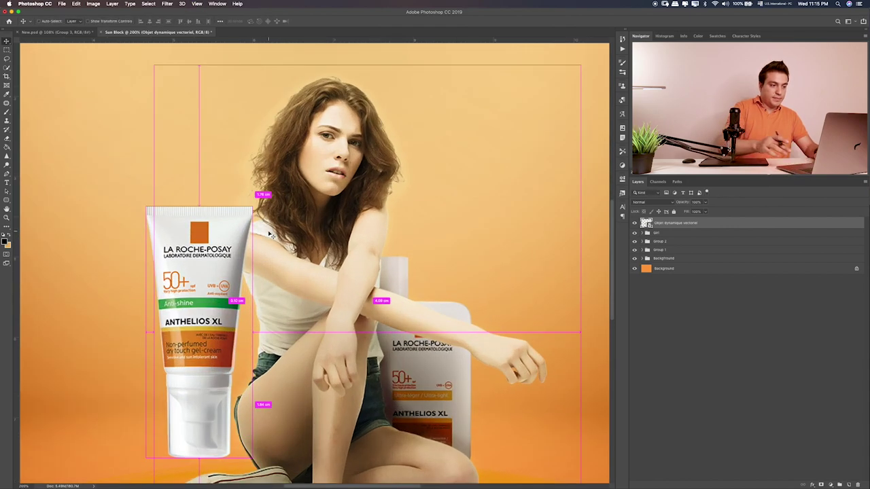
key("ctrl+bracketleft")
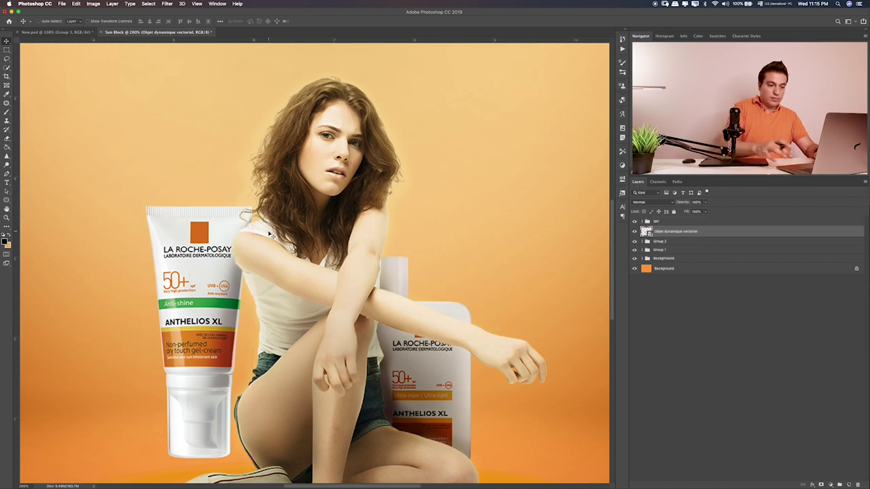
key("ctrl+minus")
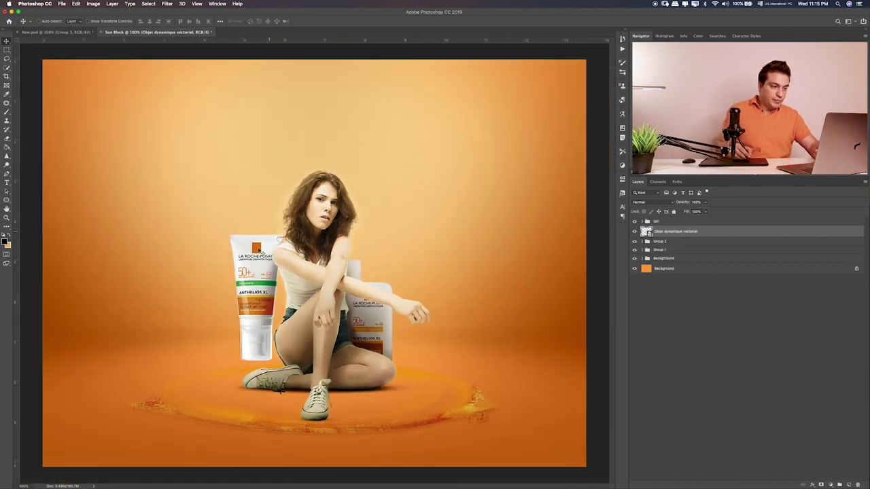
left_click_drag(273, 253, 282, 271)
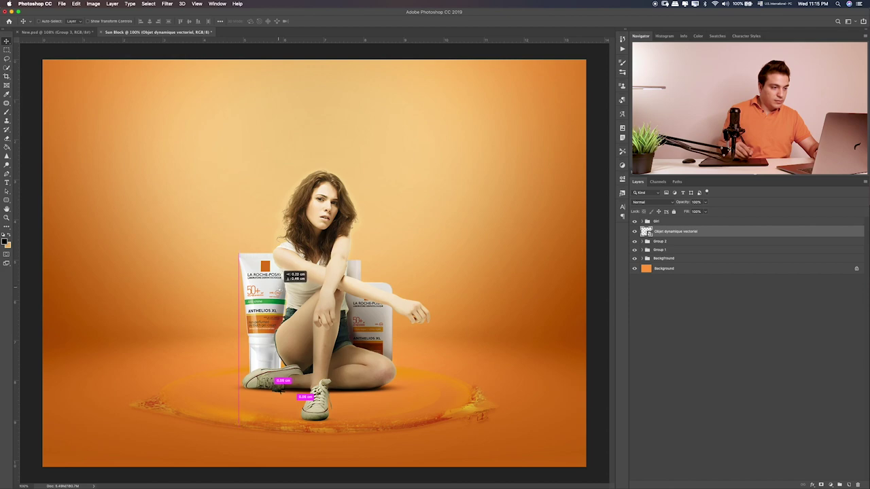
left_click_drag(278, 287, 252, 308)
key("ctrl+plus")
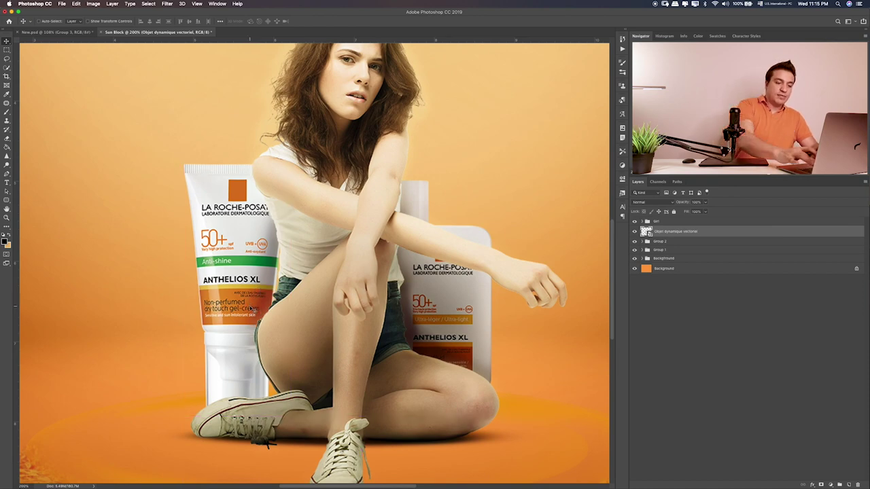
key("ctrl+0")
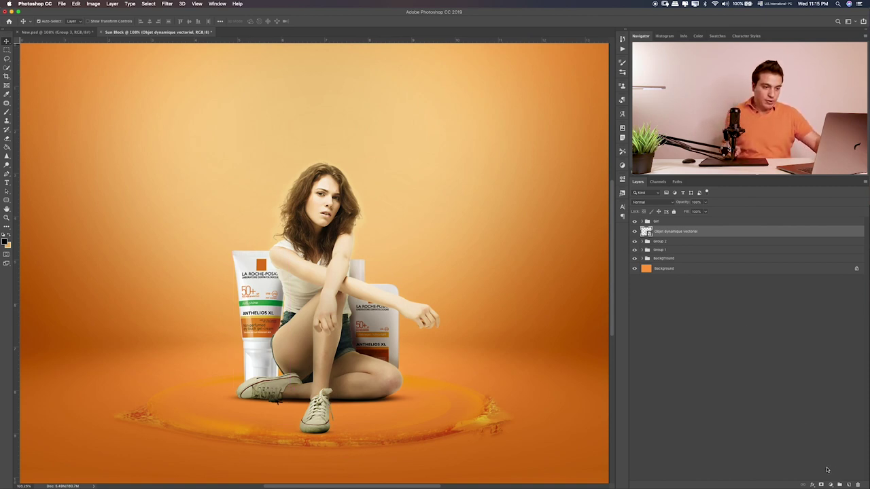
key("ctrl+g")
Add Layer 19 clipped to the tube and paint it with the sampled orange background colour.
left_click(657, 242)
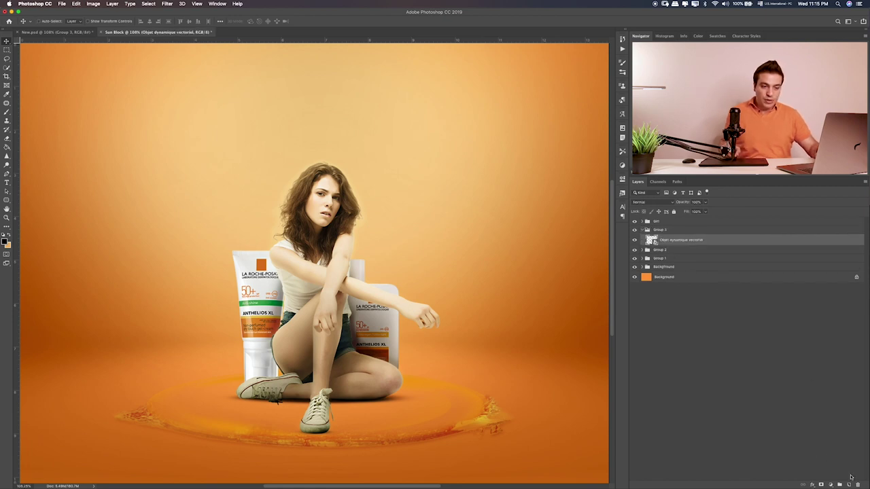
left_click(839, 484)
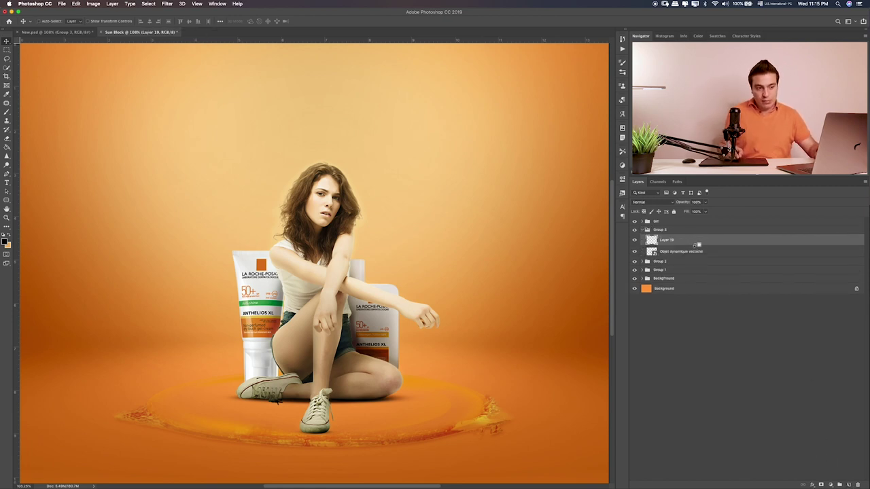
left_click_drag(694, 244, 696, 246)
key("ctrl+z")
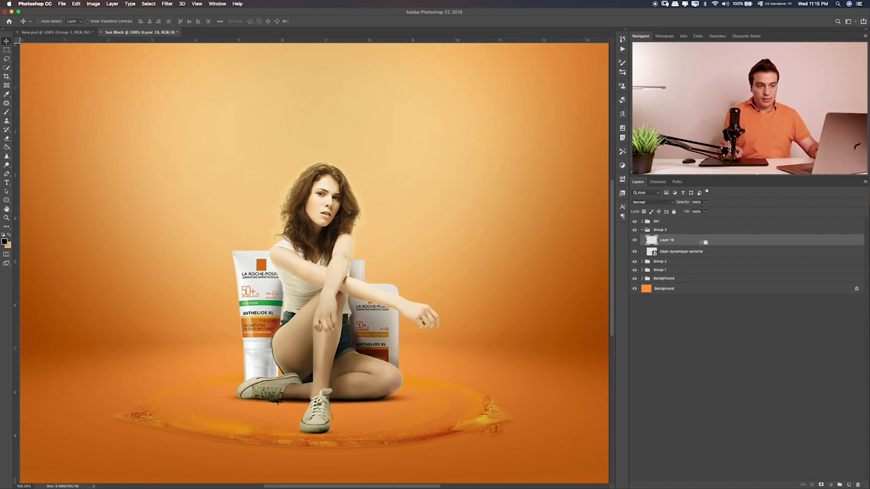
left_click(703, 244, "alt")
key("b")
left_click(547, 119, "alt")
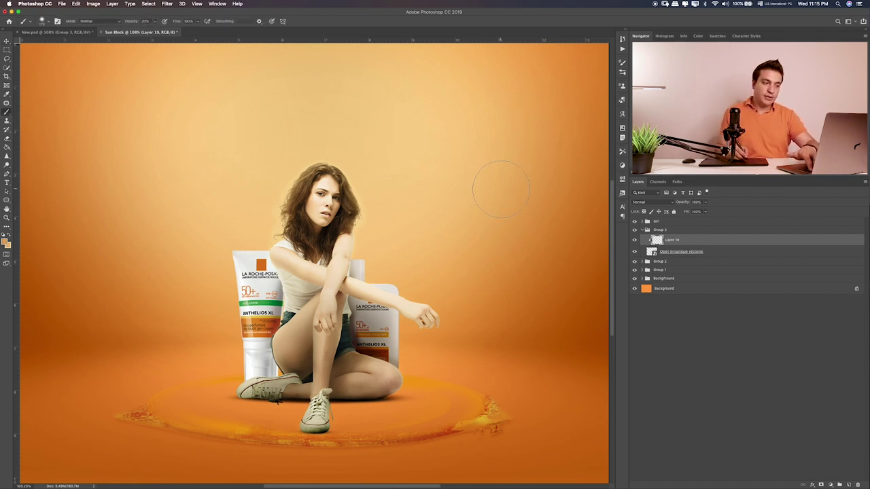
key("bracketright")
key("bracketright")
key("bracketright")
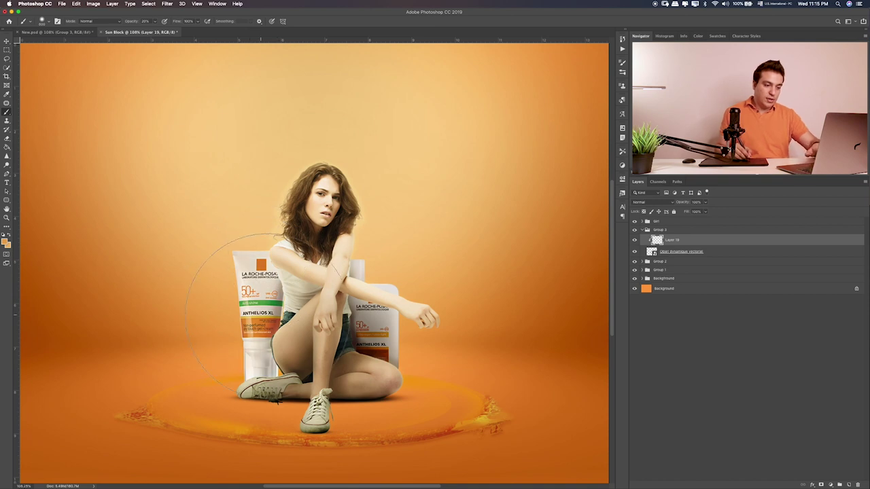
key("0")
left_click_drag(260, 308, 232, 327)
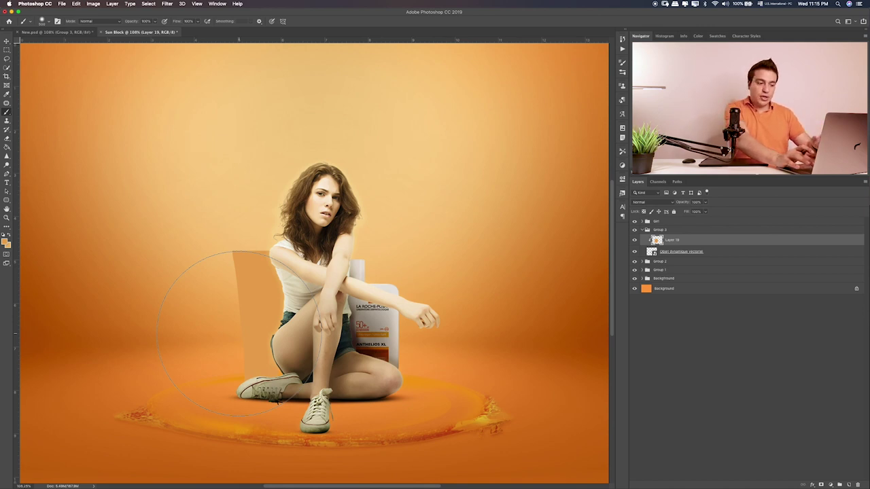
Set the orange Layer 19 to Color blend mode at about 33% opacity.
key("v")
key("shift+plus")
key("shift+plus")
key("shift+plus")
key("shift+plus")
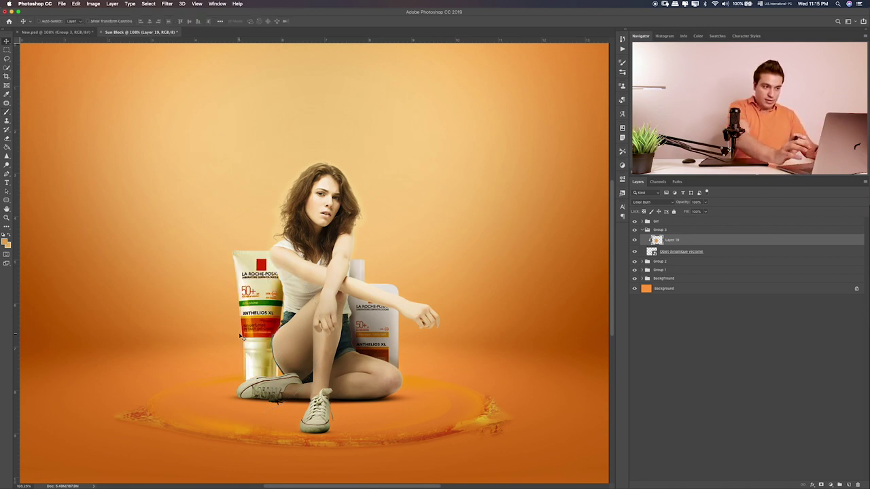
key("shift+plus")
key("shift+plus")
key("shift+plus")
key("shift+plus")
key("shift+plus")
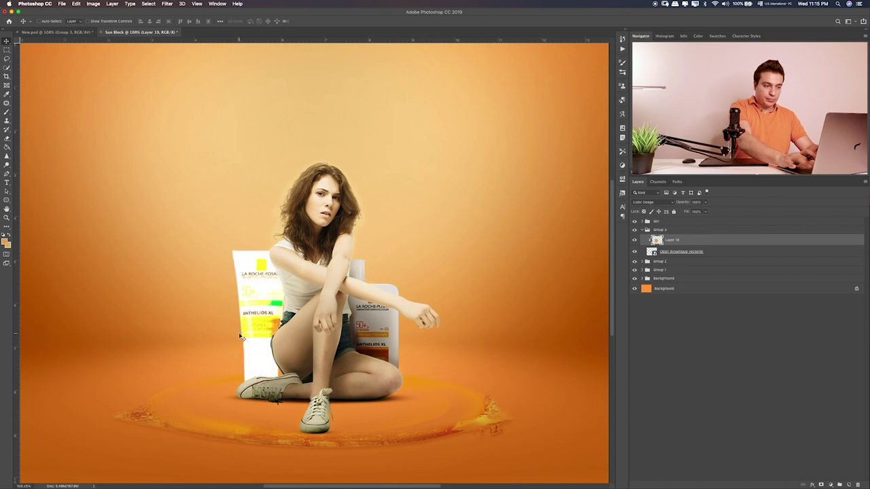
key("shift+plus")
key("shift+plus")
key("shift+plus")
key("shift+plus")
key("shift+plus")
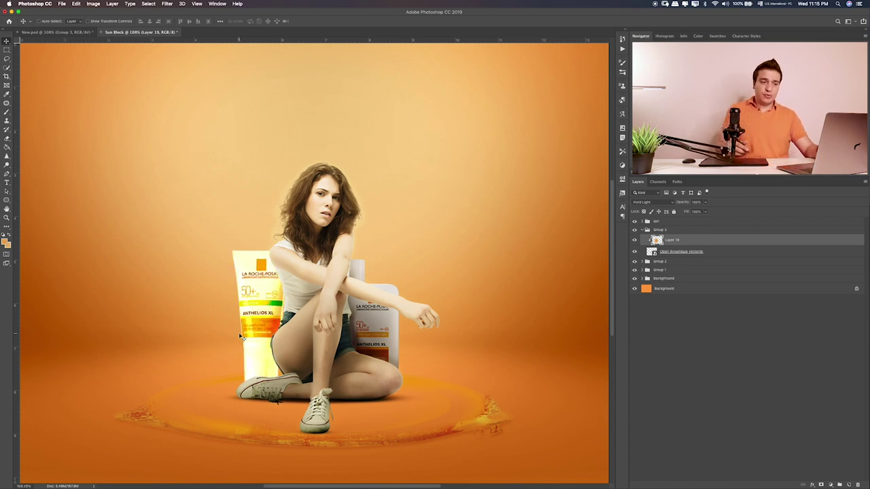
left_click(641, 203)
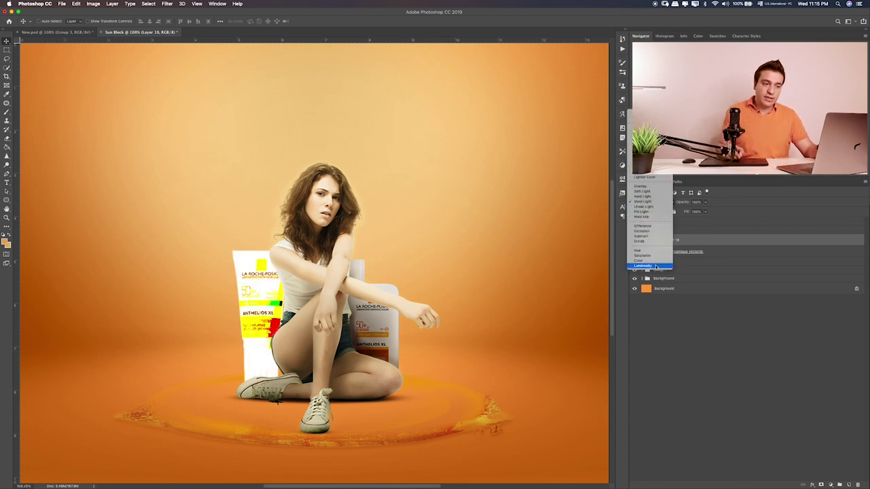
left_click(647, 262)
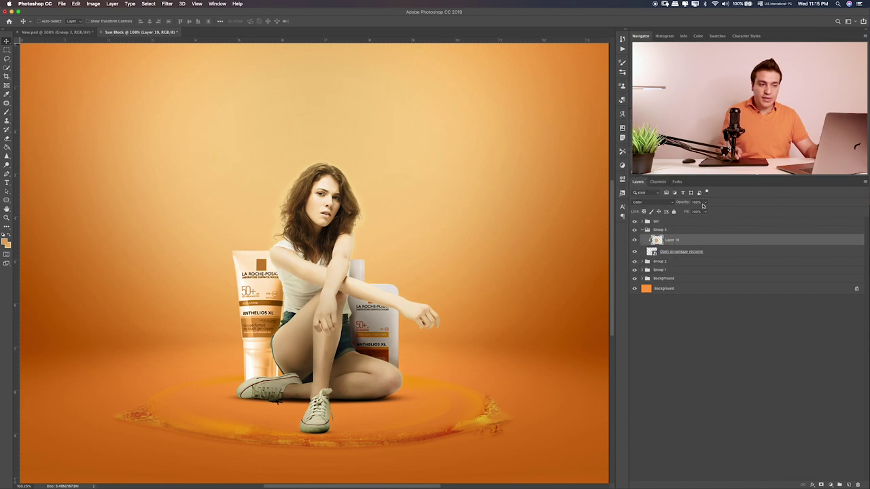
left_click(704, 203)
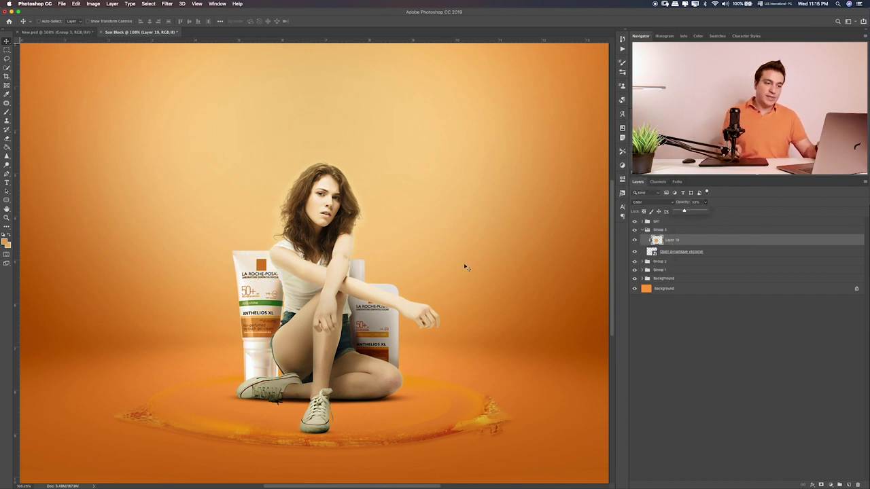
left_click(691, 254)
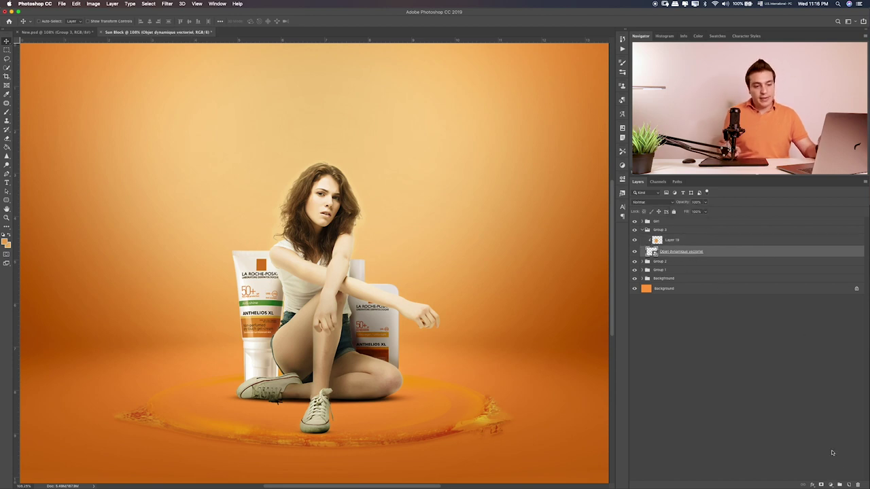
Add a new empty layer above the tube and zoom in on the girl and tubes.
left_click(848, 485)
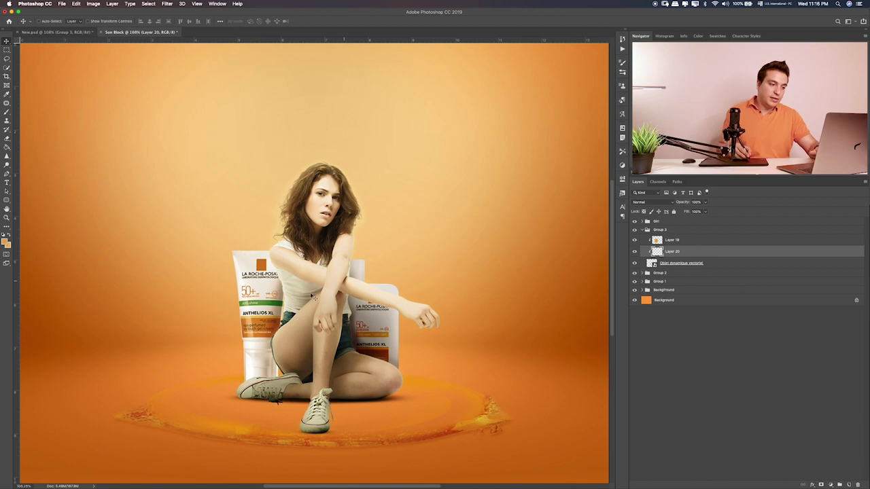
key("b")
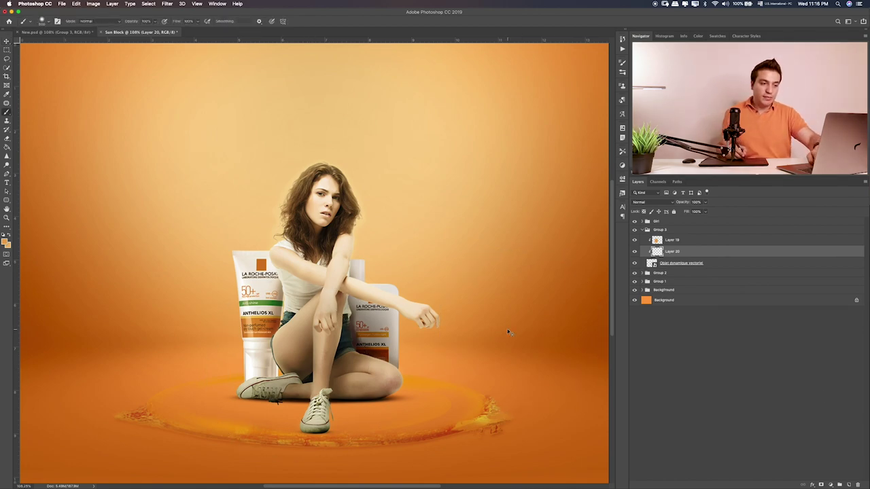
key("super+plus")
key("super+plus")
key("super+minus")
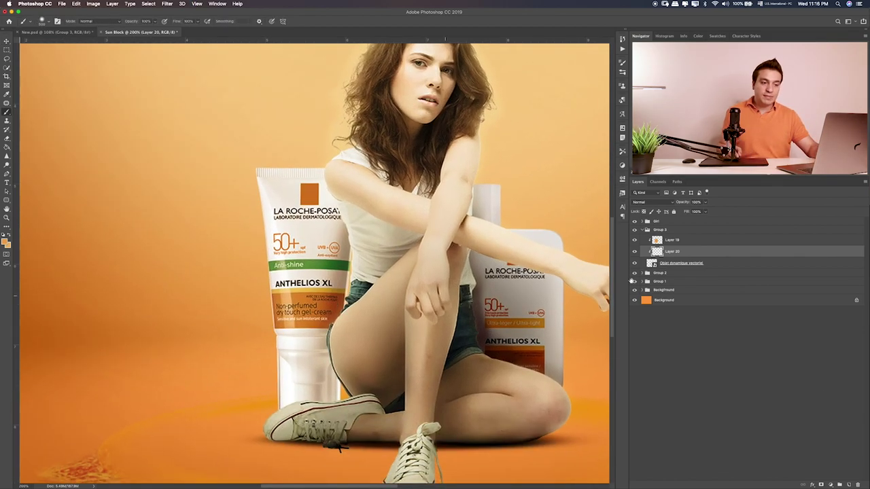
Apply Hue/Saturation to the tube smart object: Lightness -28, Saturation +33.
left_click(719, 264)
key("super+u")
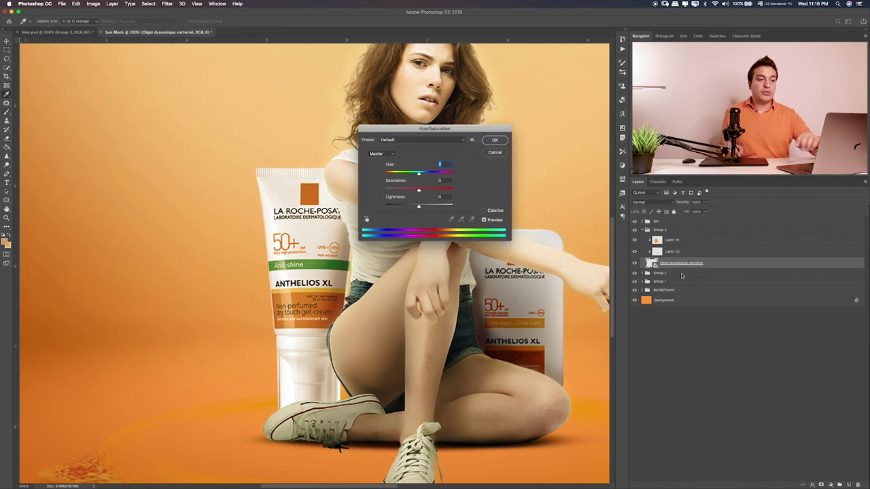
left_click_drag(418, 205, 408, 207)
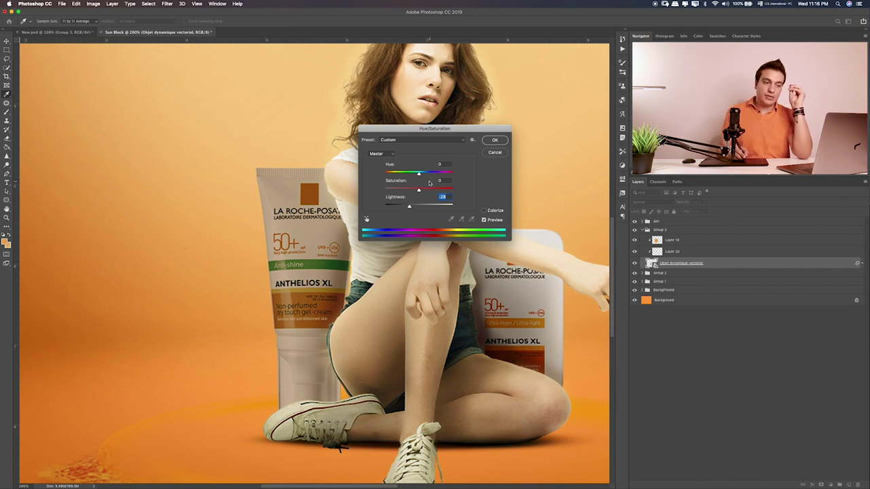
left_click_drag(418, 190, 424, 189)
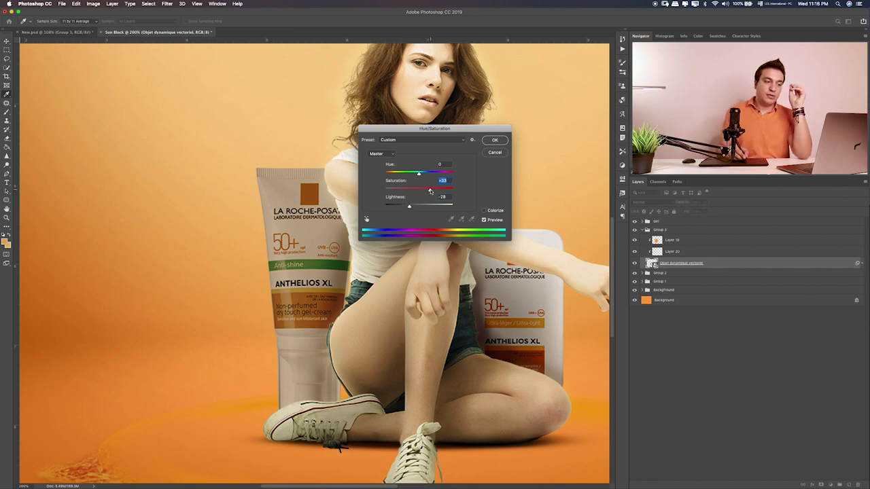
key("Return")
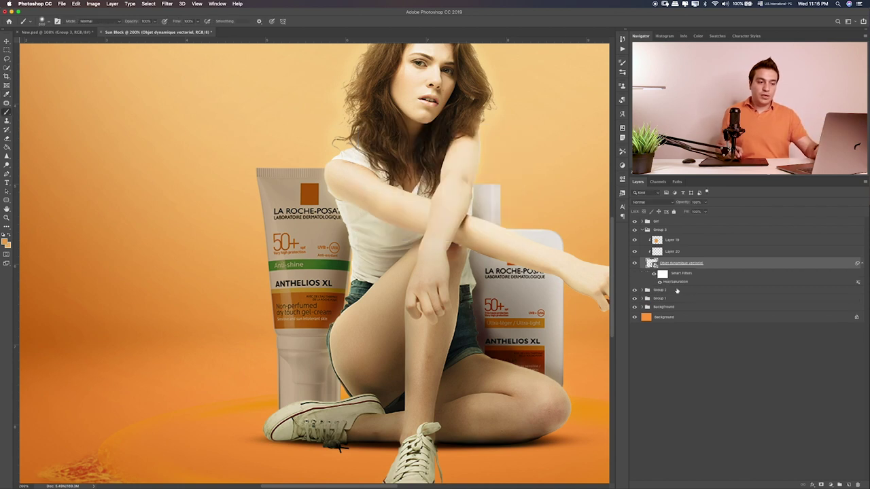
Paint black shadows on Layer 20 along the girl's thigh, near the shoe and tube base.
left_click(668, 254)
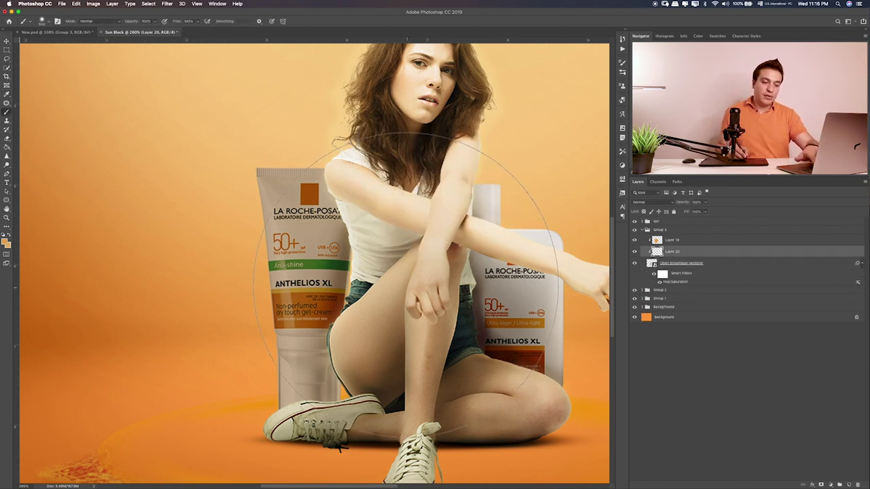
key("bracketleft")
key("bracketleft")
key("bracketleft")
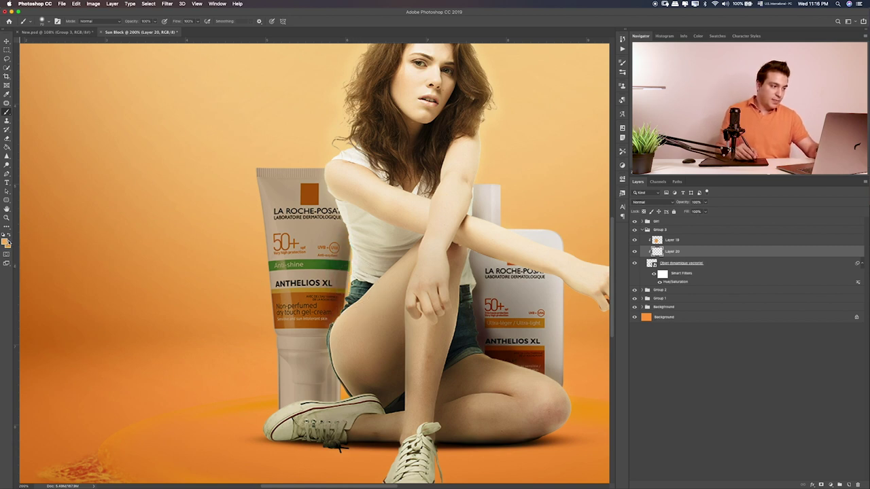
left_click(6, 241)
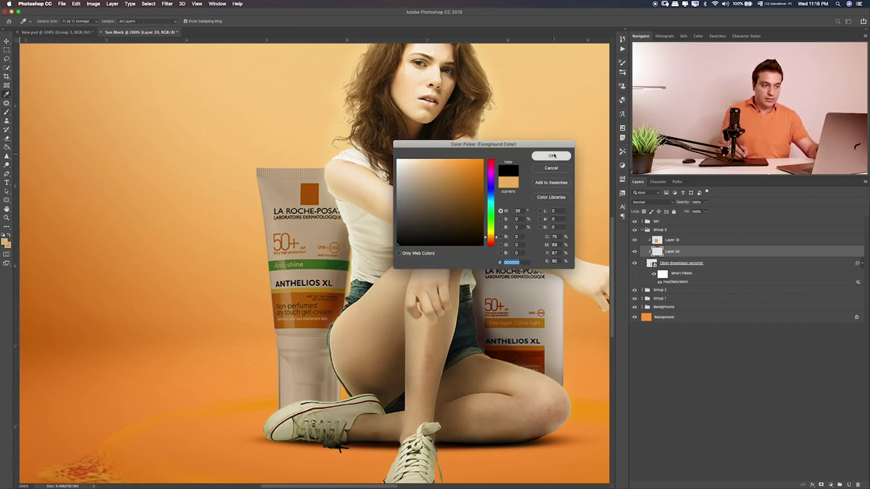
left_click(552, 155)
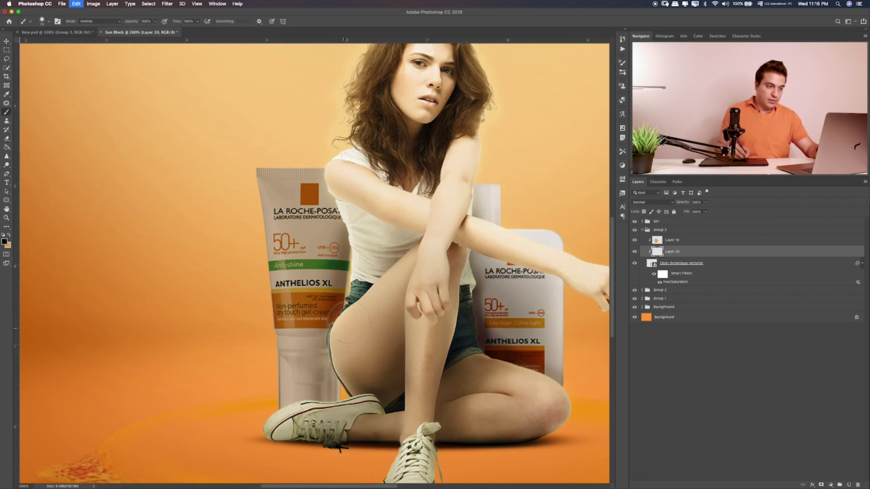
mouse_move(340, 320)
left_mouse_down()
mouse_move(330, 360)
mouse_move(347, 318)
left_mouse_up()
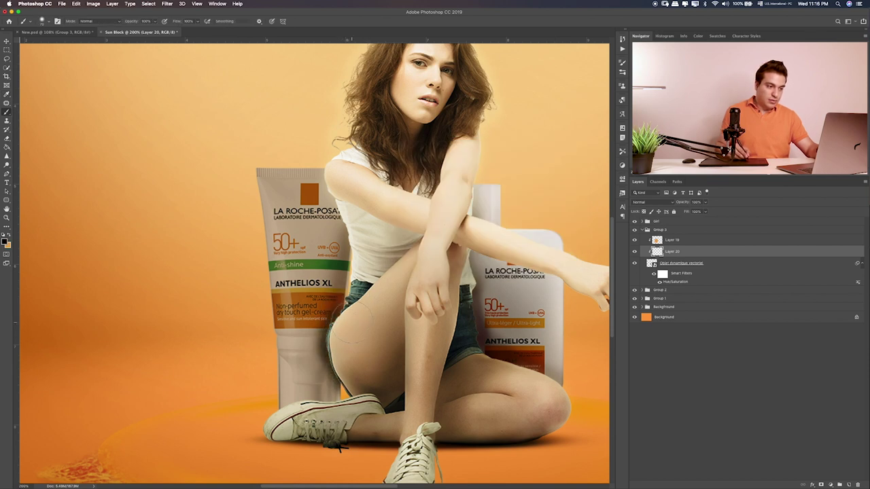
left_click_drag(353, 353, 370, 384)
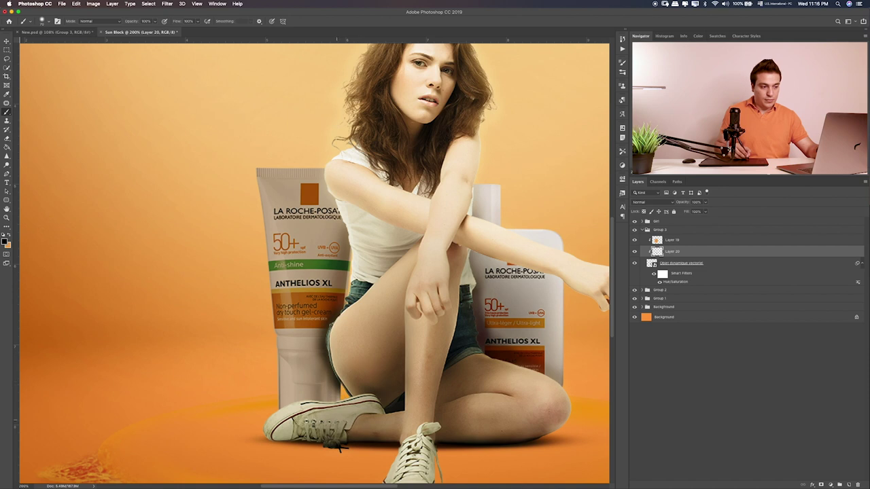
mouse_move(338, 422)
left_mouse_down()
mouse_move(326, 423)
mouse_move(302, 401)
mouse_move(345, 416)
left_mouse_up()
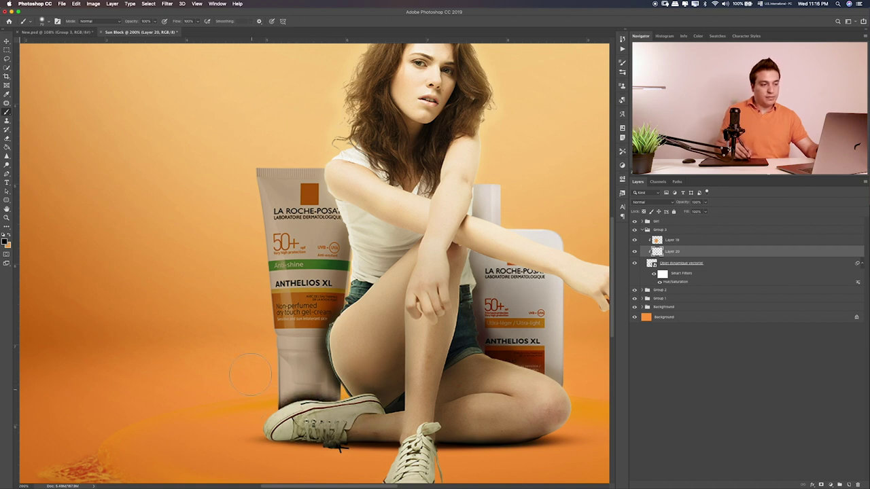
Blend the shadow Layer 20 as Overlay at 62% opacity.
left_click(651, 202)
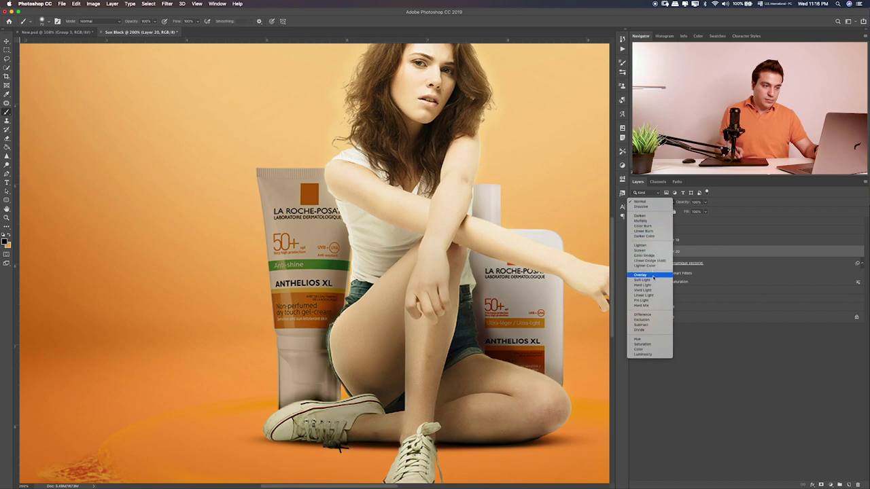
left_click(708, 241)
left_click(706, 202)
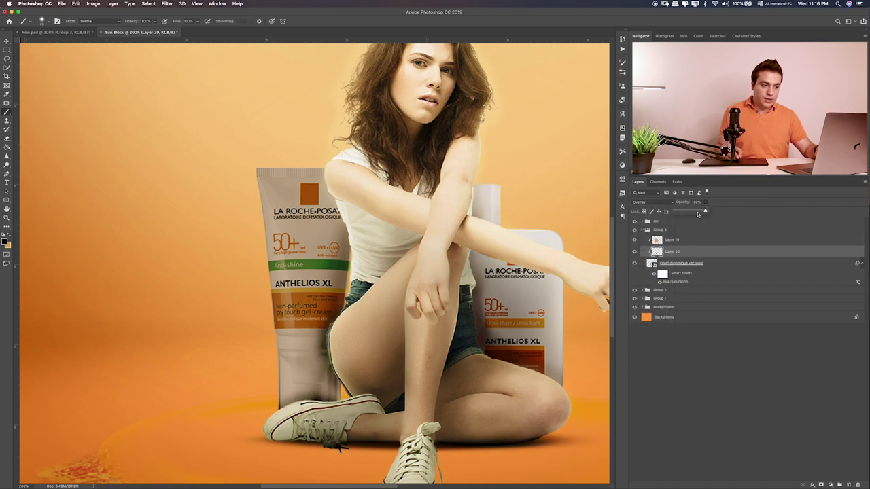
left_click_drag(706, 210, 693, 210)
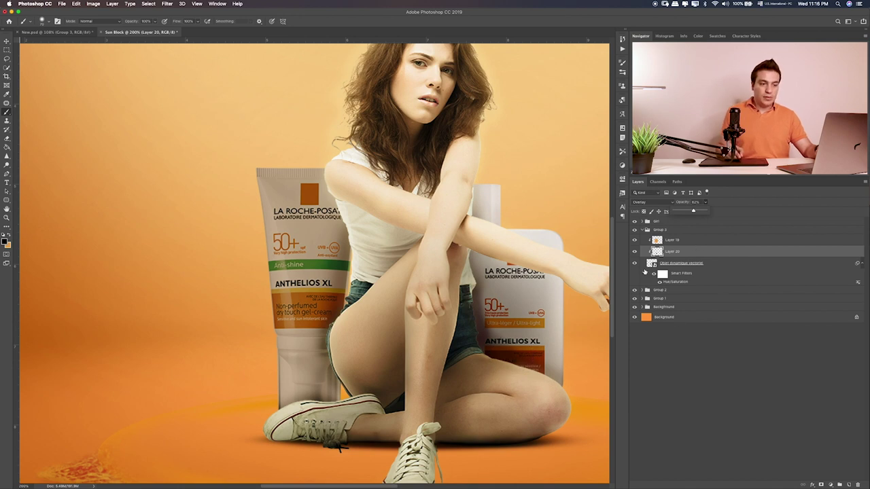
left_click(662, 274)
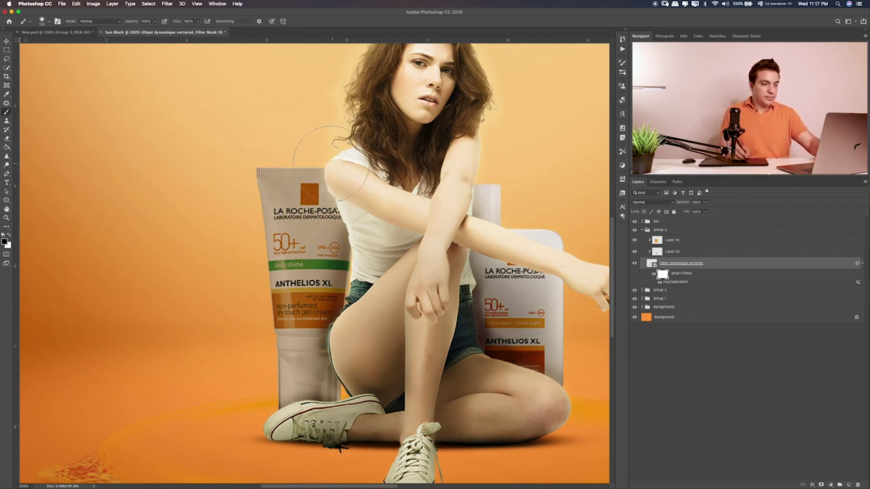
Undo a 40% trial stroke on the tube's left edge, then set a larger 50%-opacity brush.
key("3")
key("3")
key("4")
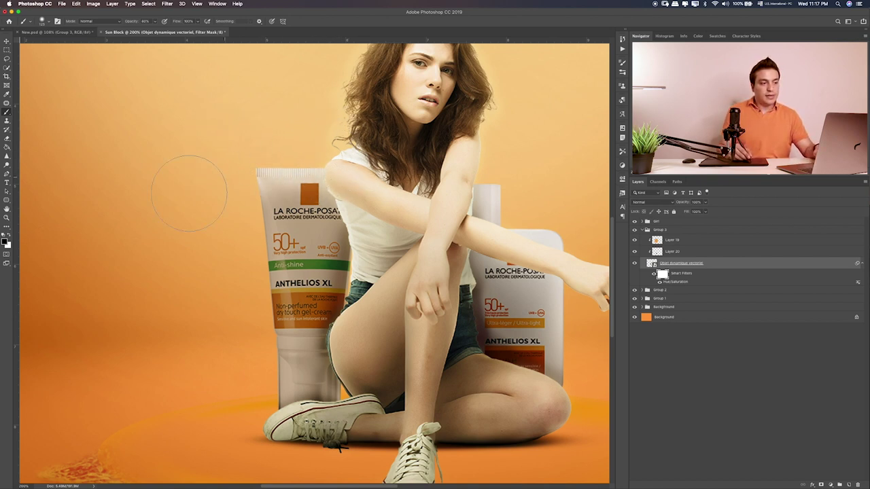
left_click_drag(252, 177, 286, 361)
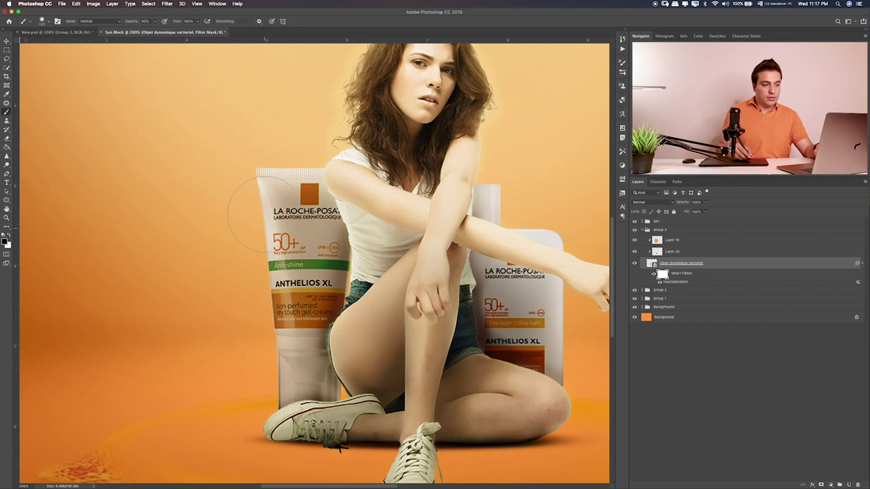
key("super+z")
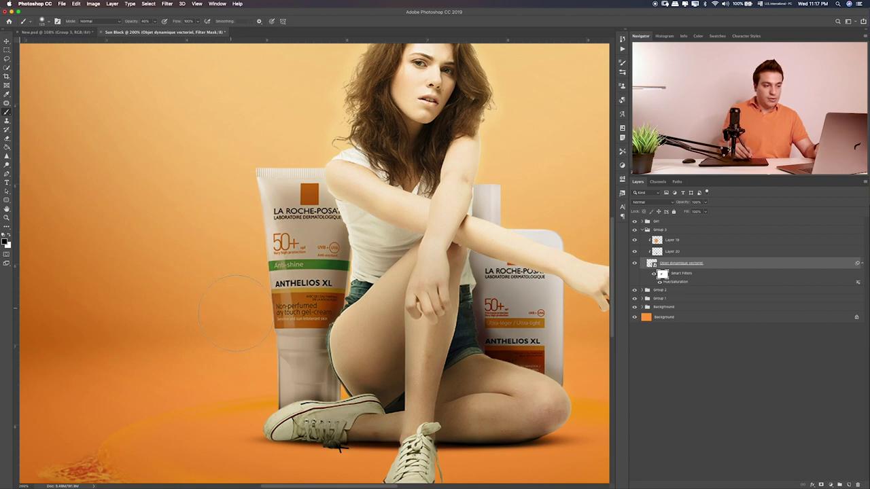
key("5")
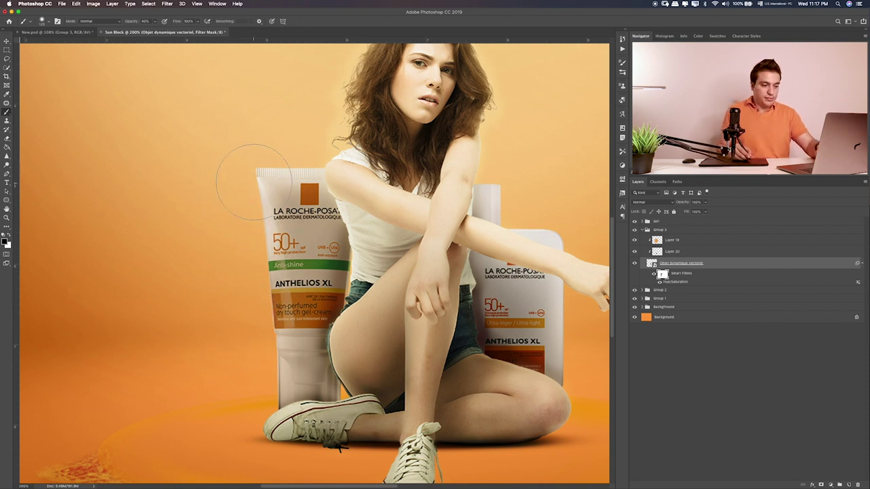
key("bracketright")
key("bracketright")
key("bracketright")
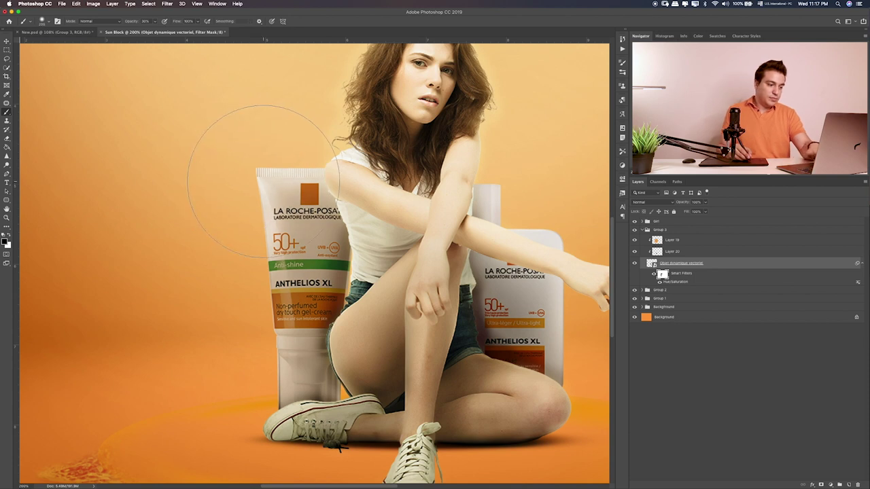
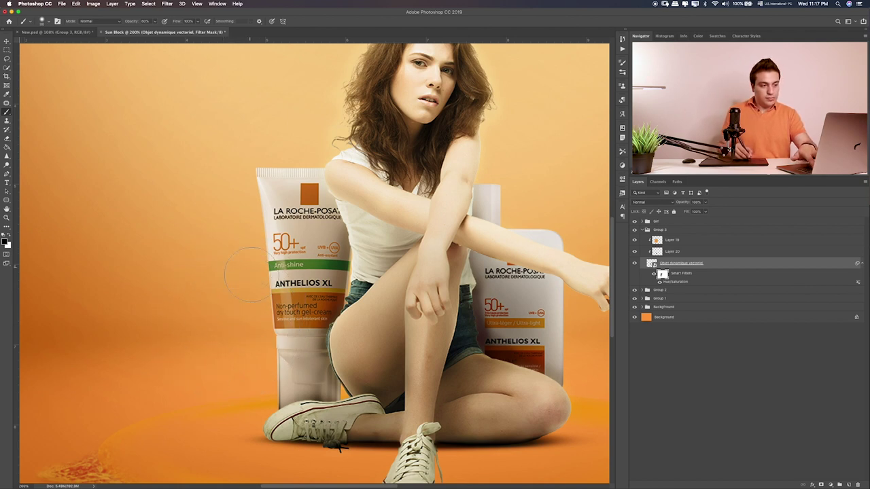
Touch up the tube's lower-left mask edge and select the tube's smart object layer.
left_click_drag(256, 370, 255, 375)
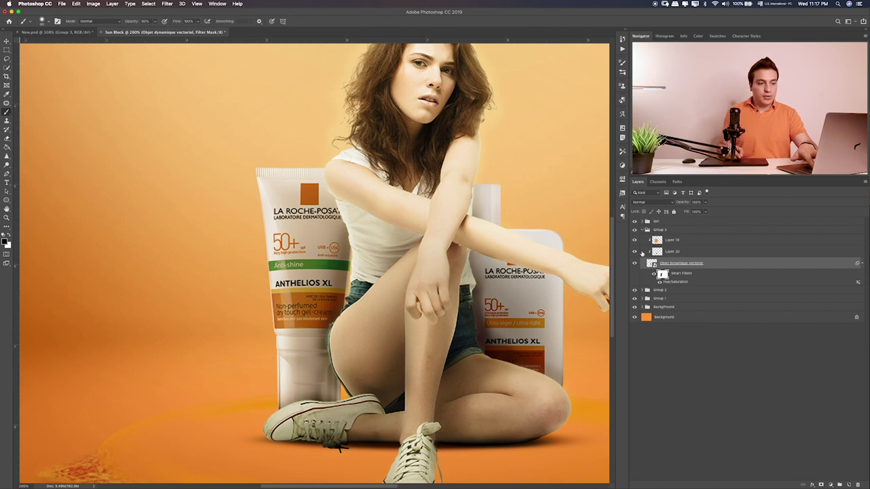
left_click(671, 251)
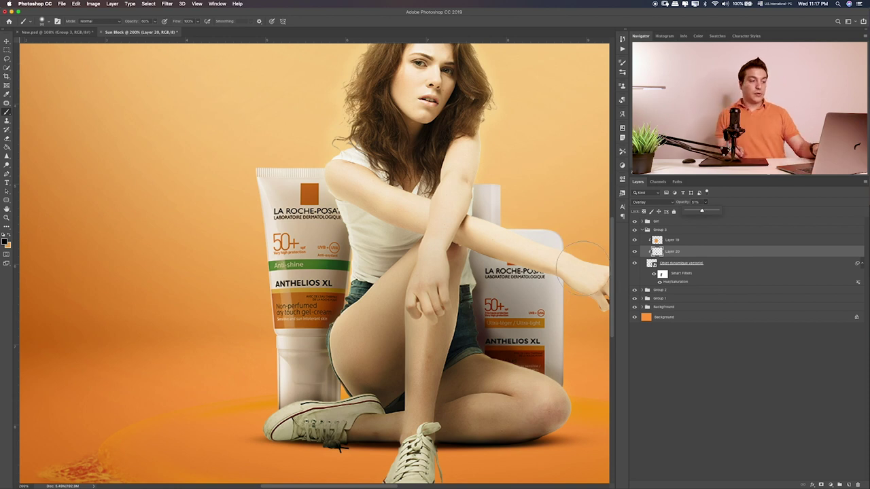
left_click(725, 246)
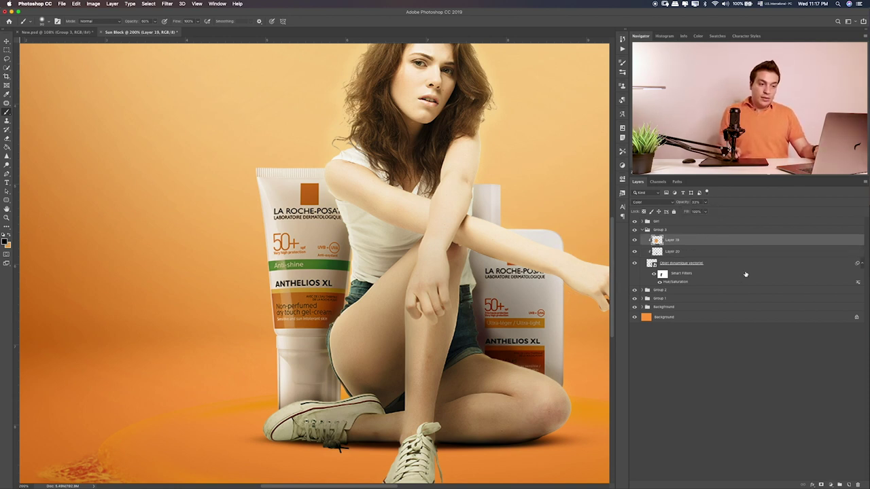
left_click(749, 267)
Add Outer Glow and Inner Glow styles to the tube after trying and dropping a white Color Overlay.
double_click(765, 266)
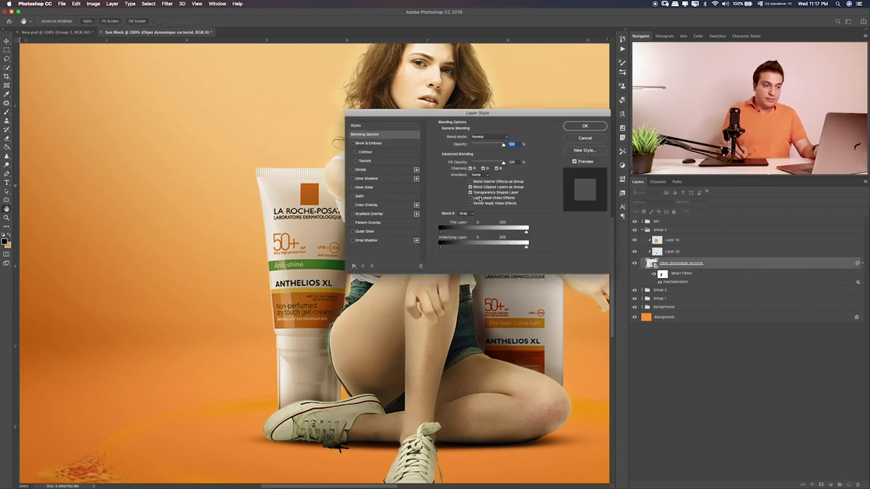
left_click_drag(402, 122, 465, 124)
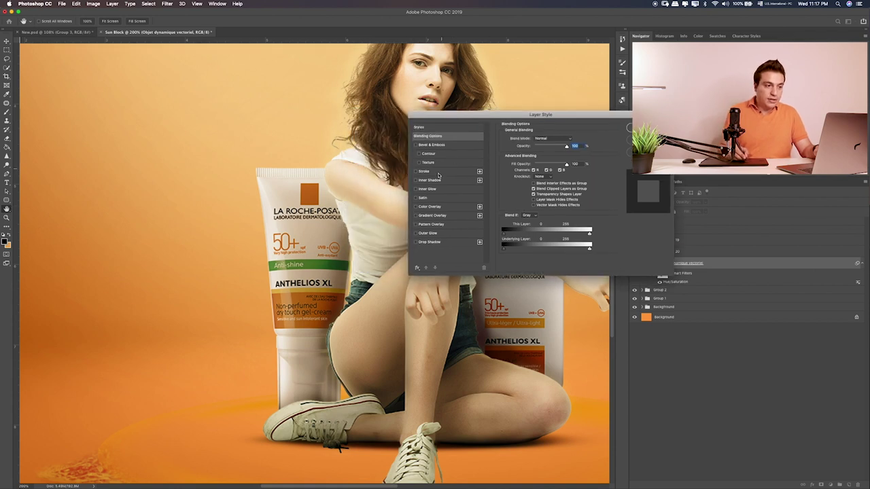
left_click(416, 207)
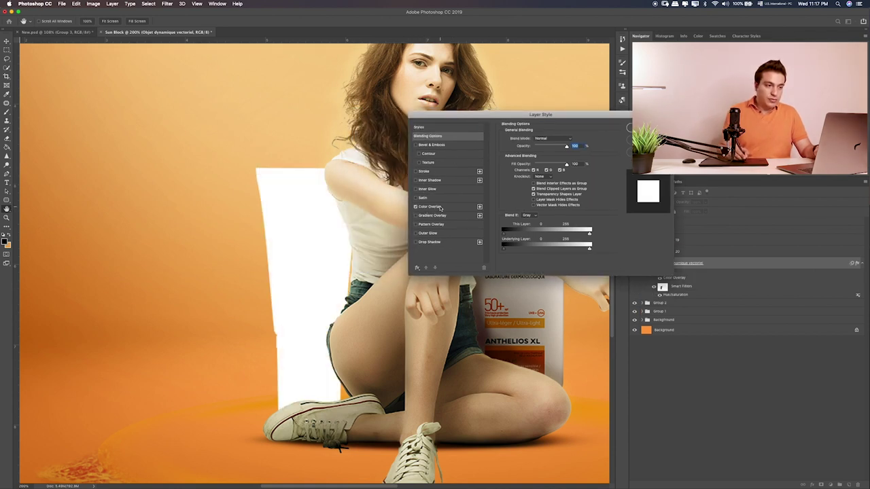
left_click(415, 208)
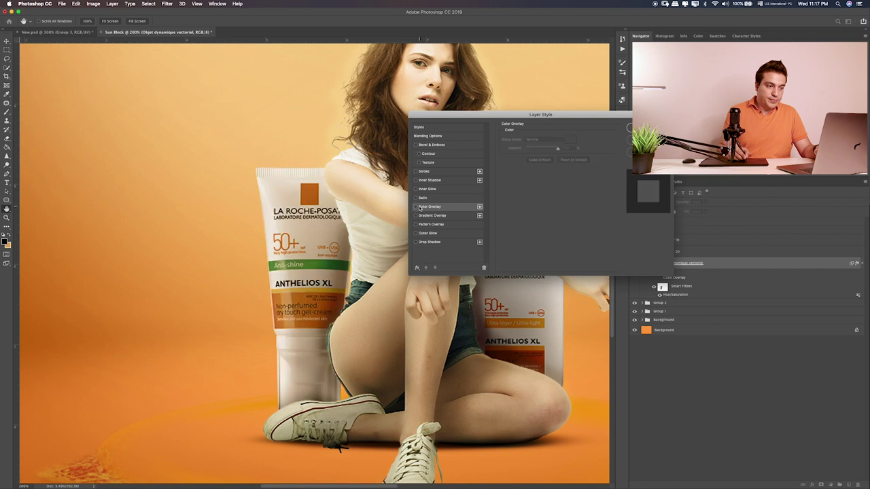
left_click(415, 234)
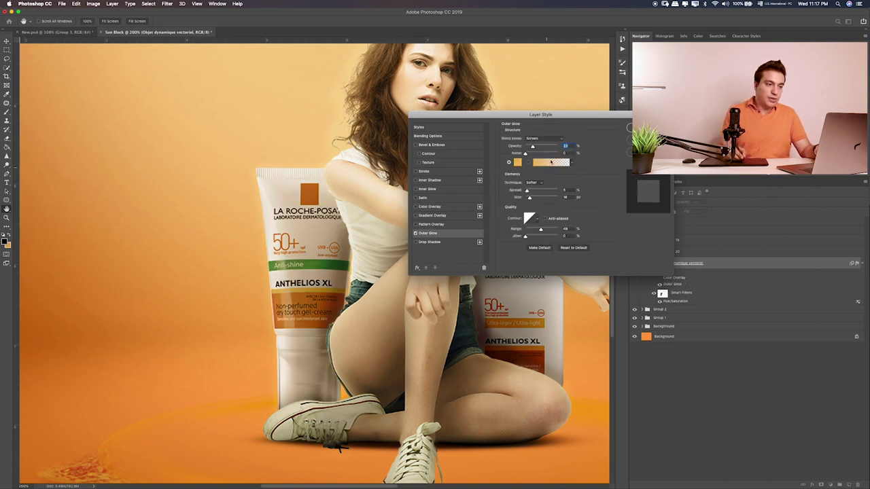
left_click(416, 189)
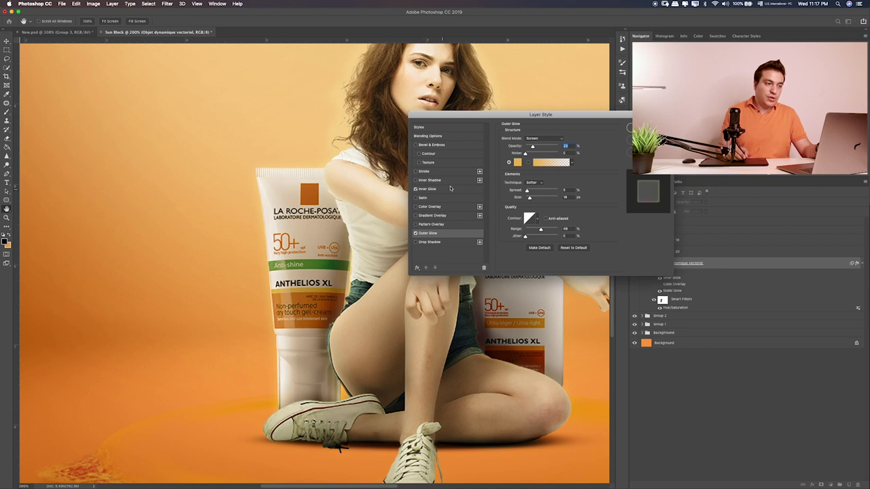
Apply the glow styles and split the tube's effects into separate layers.
key("Return")
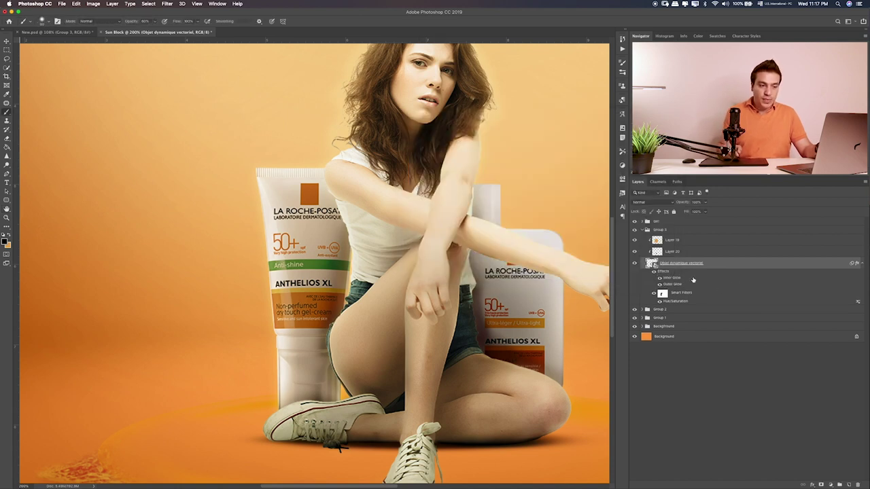
right_click(675, 280)
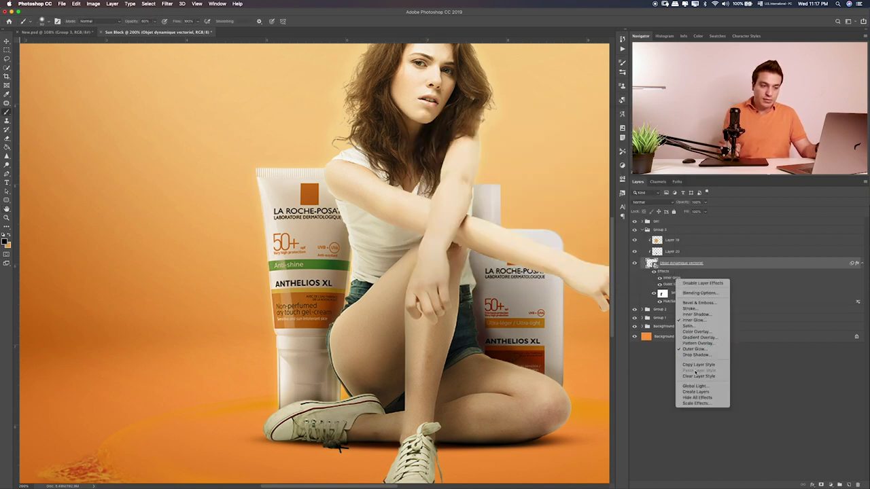
left_click(691, 394)
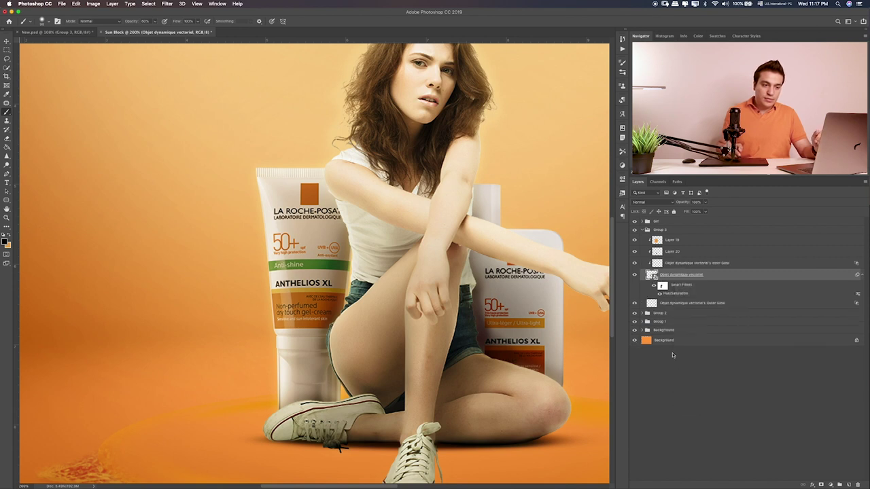
Select the Inner Glow layer with the Eraser, then the Outer Glow, tube and Layer 19 layers.
left_click(666, 265)
key("e")
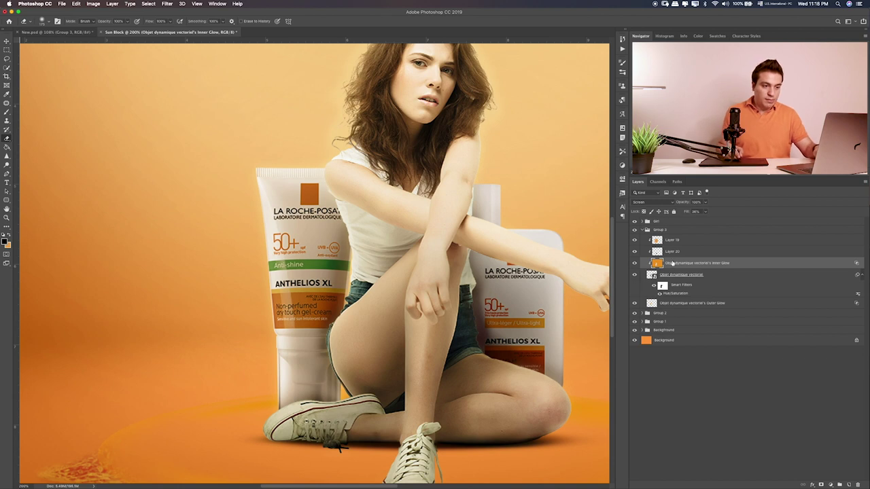
left_click(642, 303)
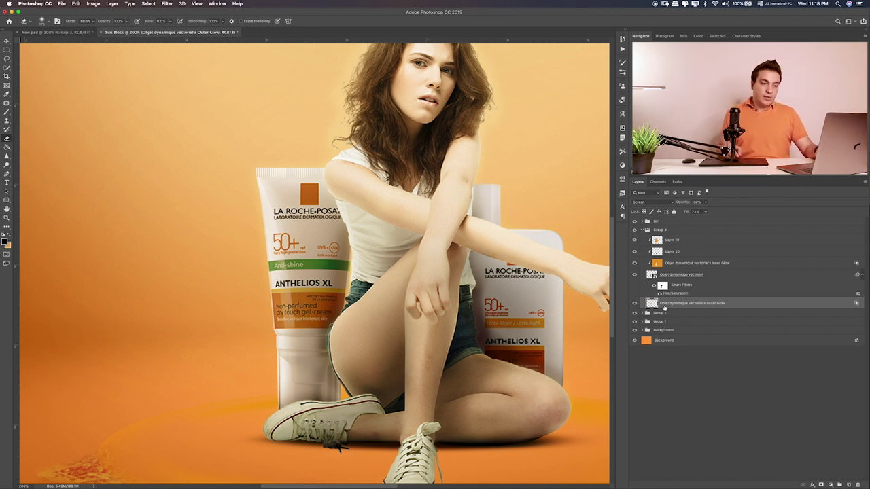
left_click(700, 277)
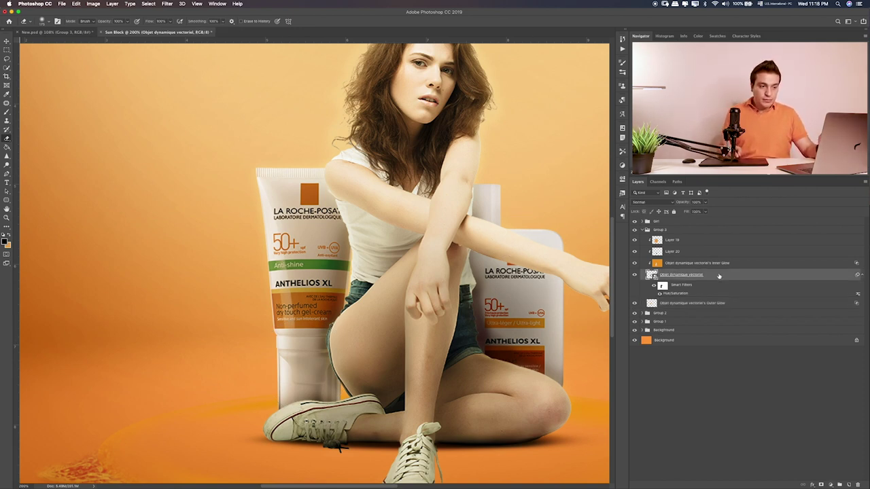
left_click(720, 242)
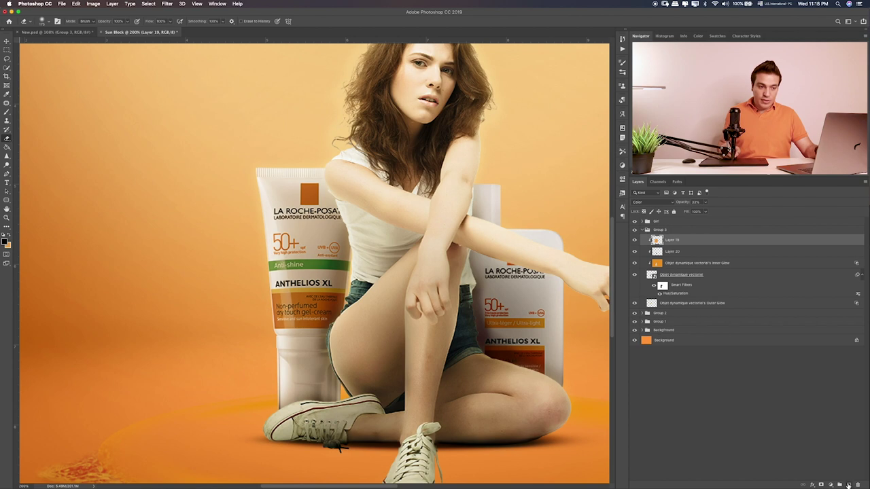
Move Layer 21 to the top and paint a lighter sampled orange over the model's hip.
left_click(848, 485)
key("b")
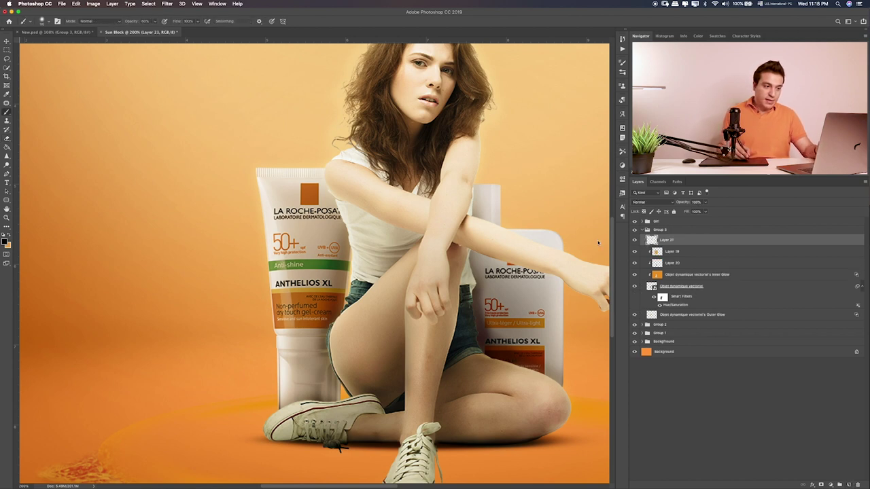
key("ctrl+z")
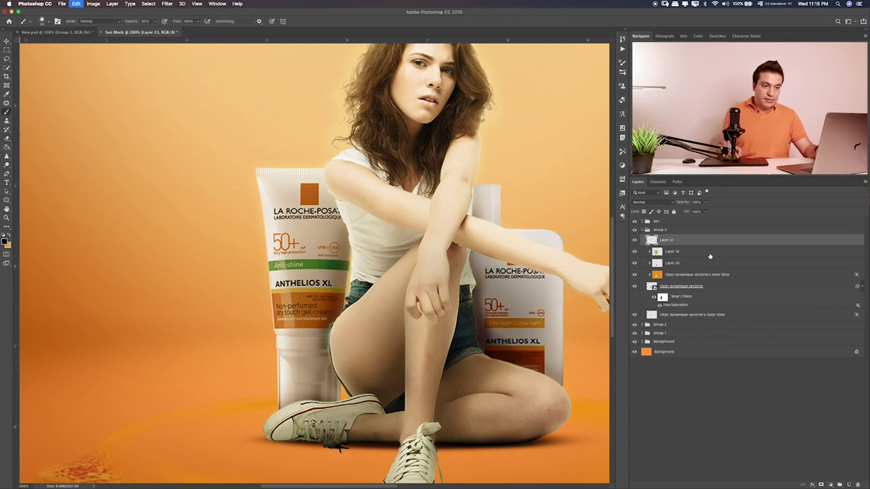
left_click_drag(687, 240, 691, 224)
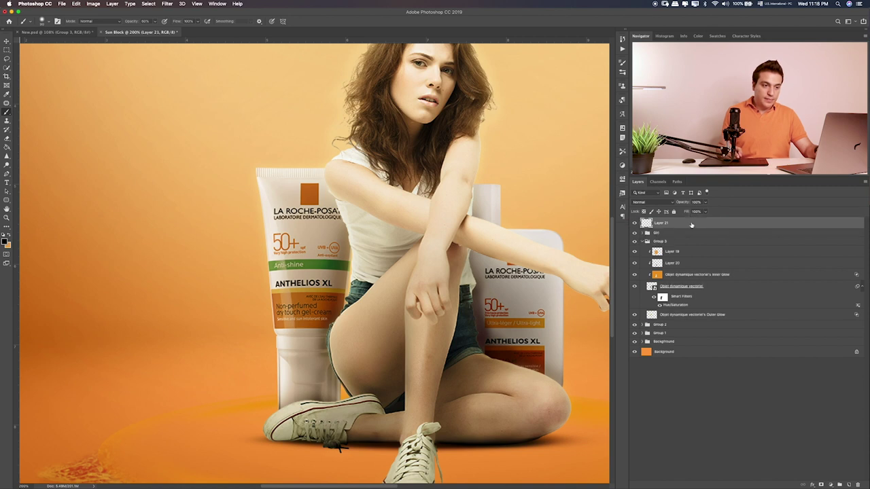
left_click(8, 242)
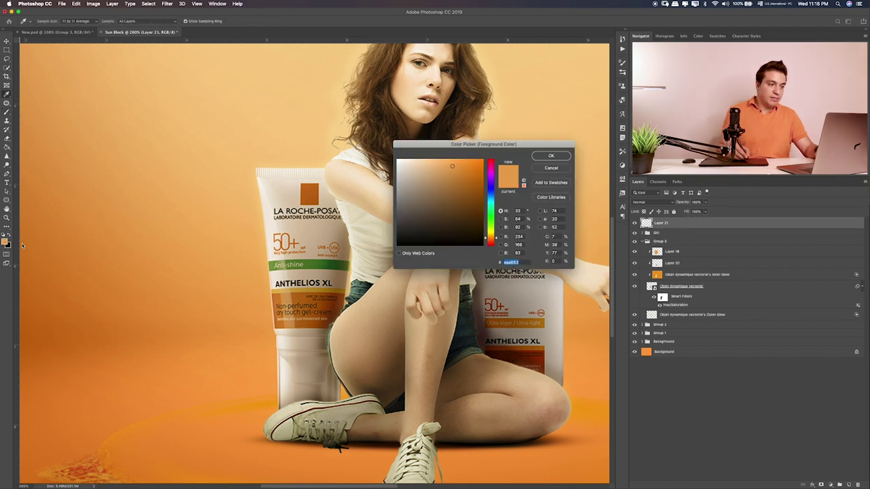
left_click(260, 180)
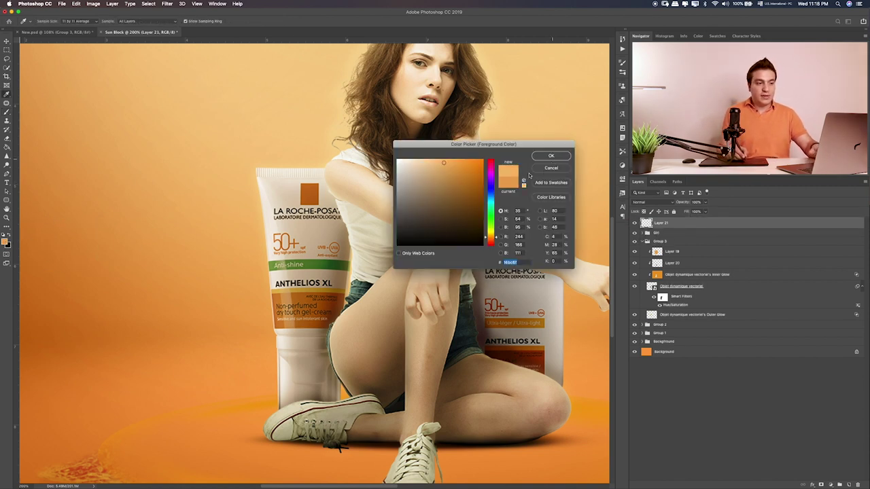
left_click(551, 156)
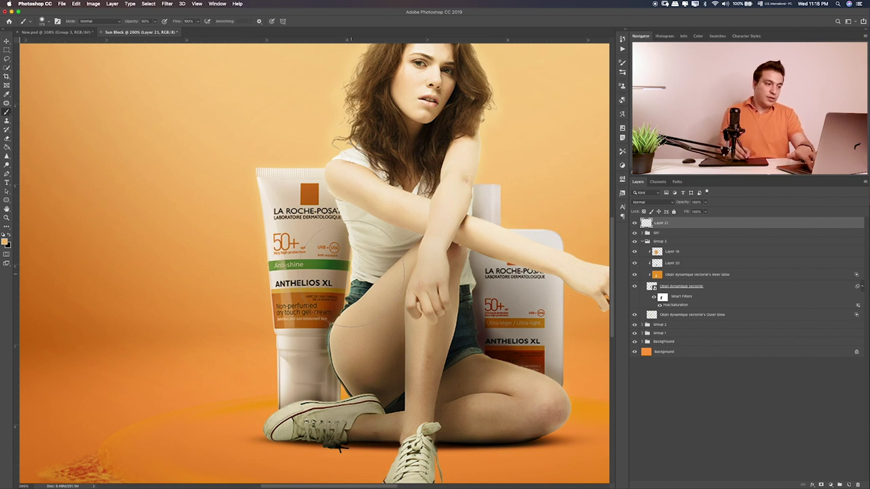
mouse_move(350, 278)
left_mouse_down()
mouse_move(366, 276)
mouse_move(344, 286)
left_mouse_up()
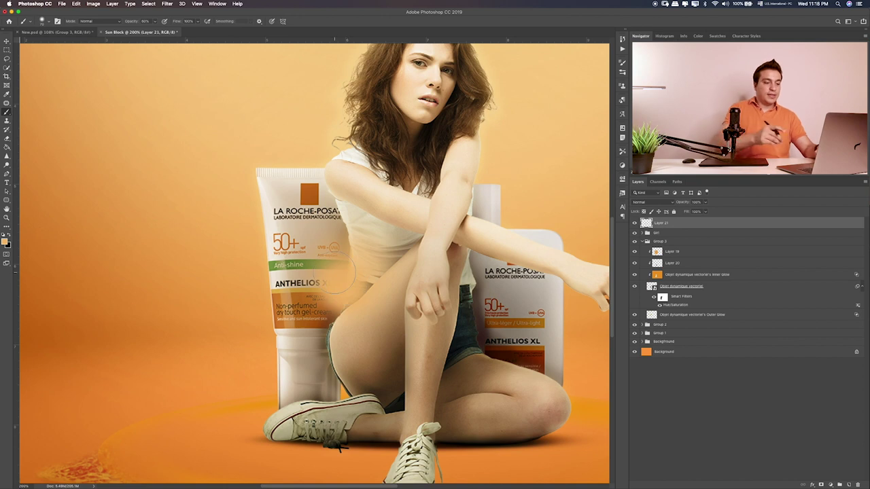
Set Layer 21 to Soft Light blending and fit the whole image on screen.
key("v")
key("alt+shift+s")
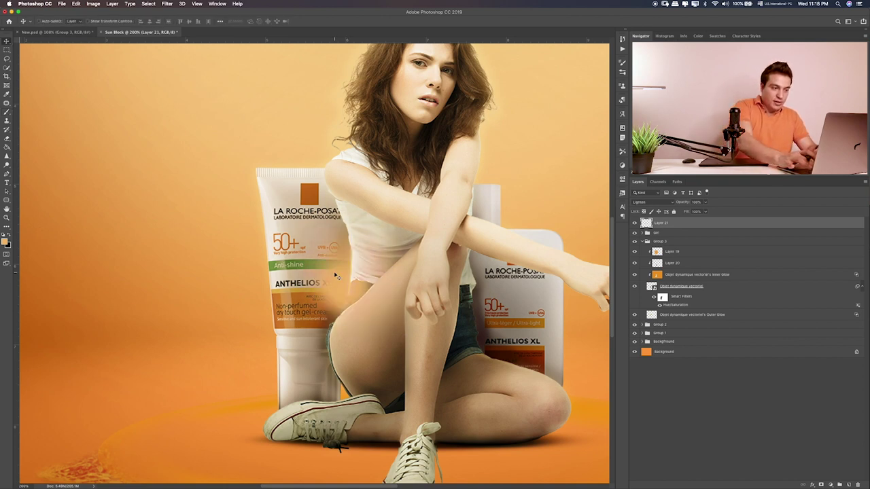
key("shift+plus")
key("shift+plus")
key("shift+plus")
key("shift+plus")
key("shift+plus")
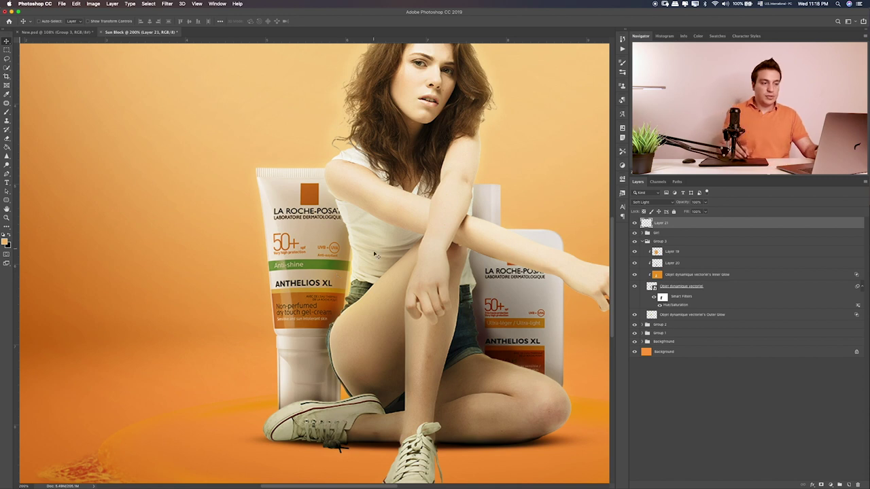
scroll(378, 311, "down", 2)
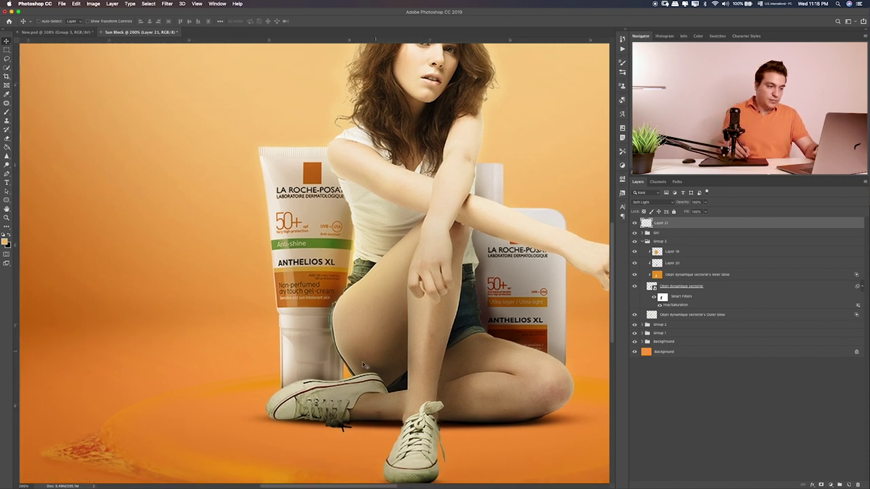
key("b")
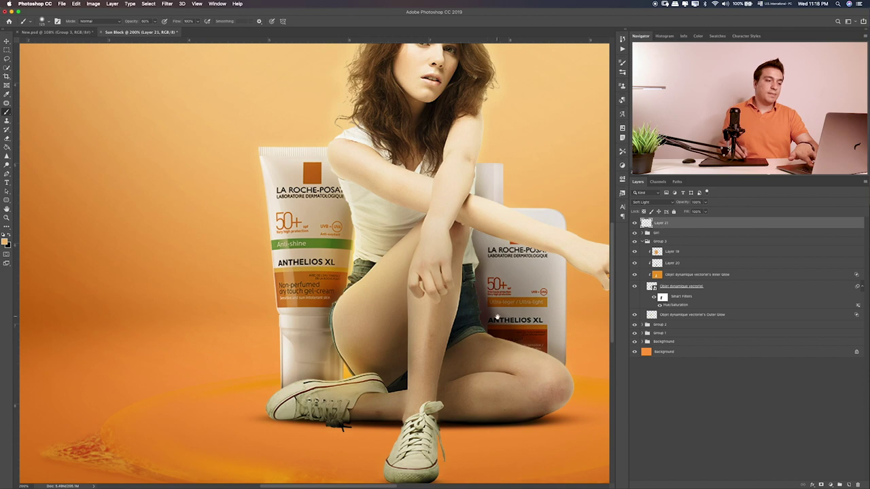
scroll(486, 323, "right", 5)
scroll(475, 325, "right", 2)
scroll(469, 326, "right", 1)
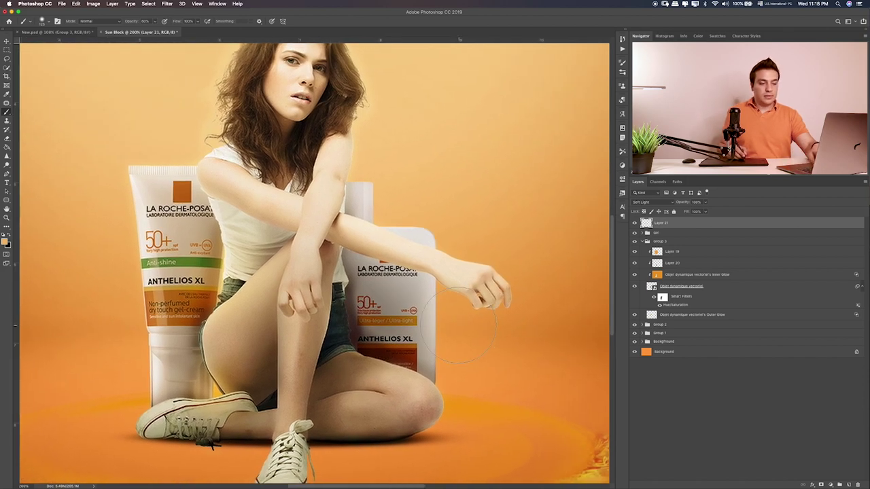
key("ctrl+0")
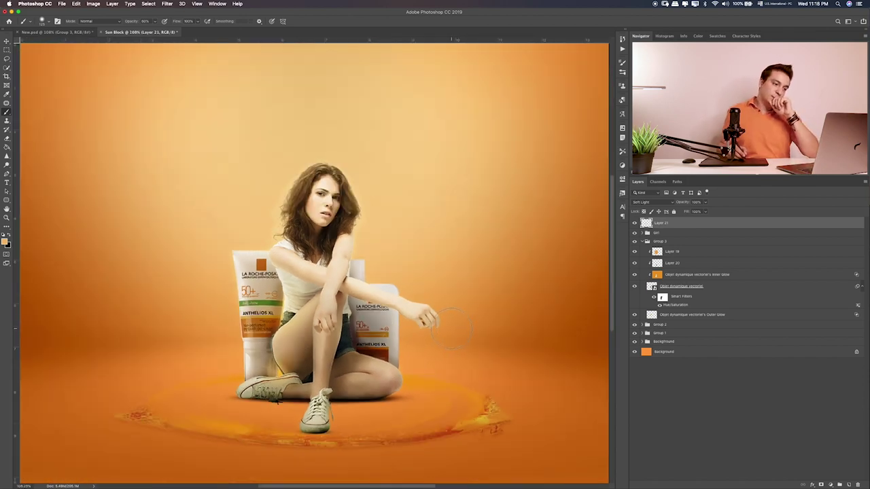
Show Layer 21 again, erase its glow edges, and zoom in on the model.
left_click(654, 234)
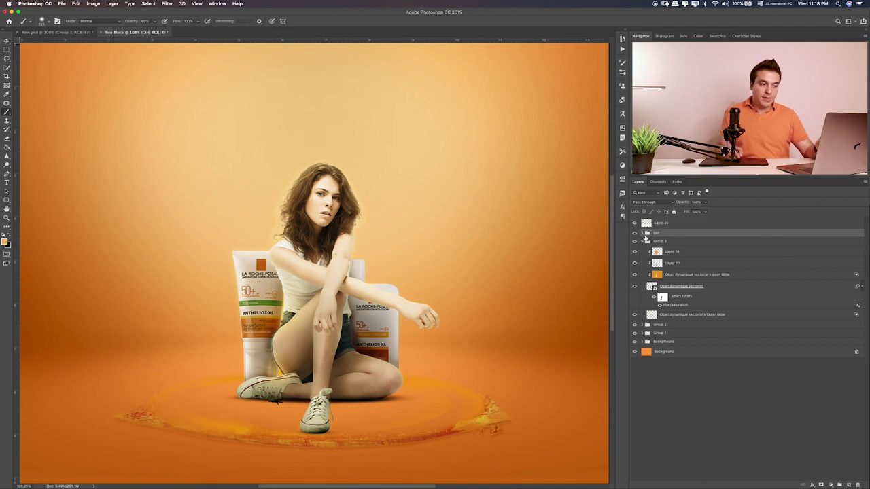
left_click(634, 224)
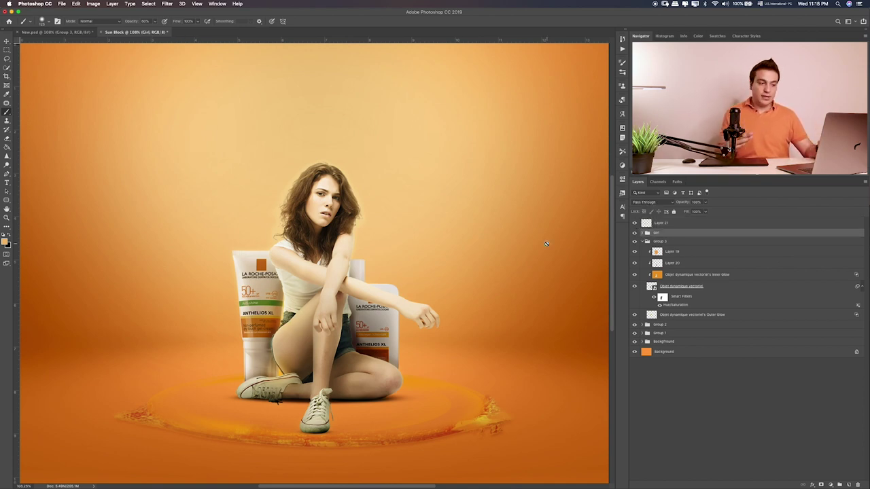
key("e")
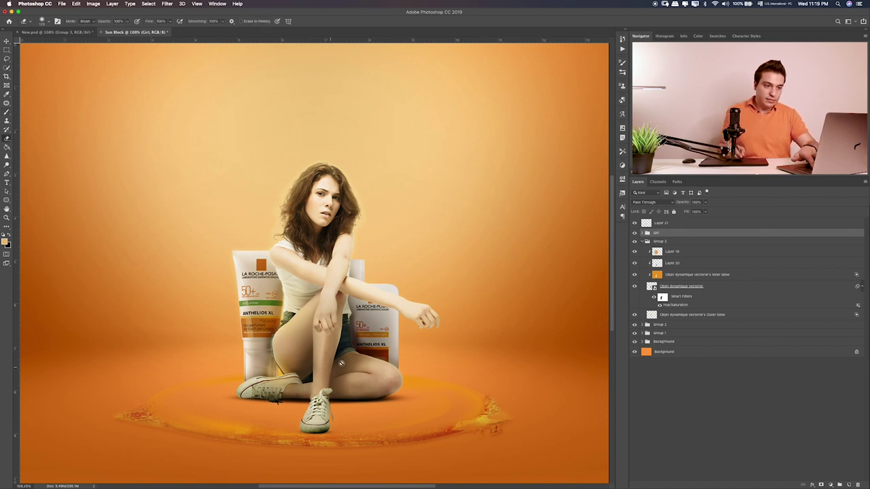
left_click(666, 224)
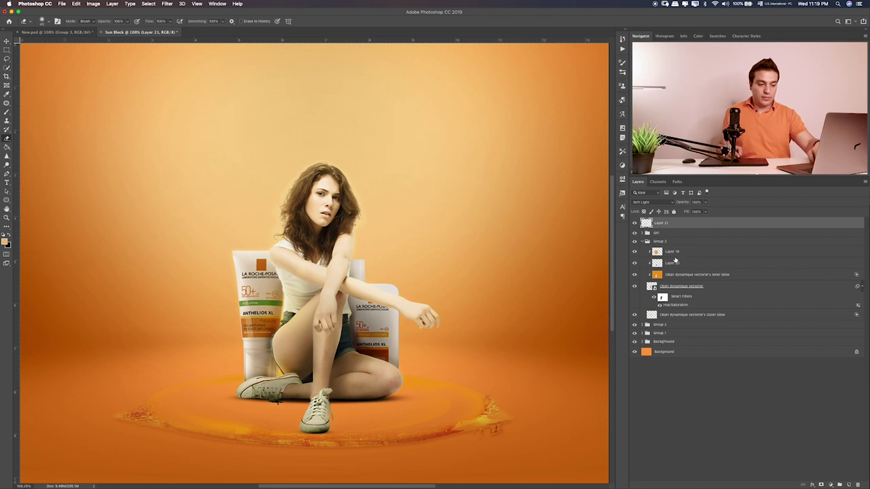
key("ctrl+plus")
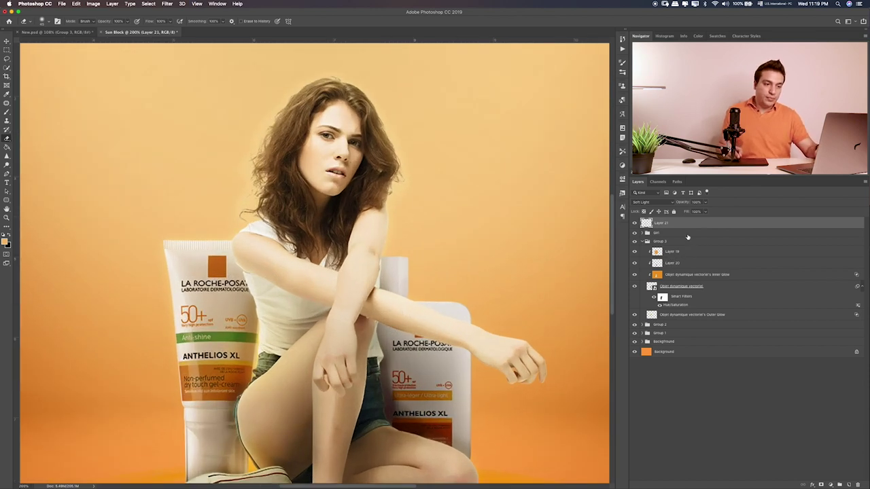
left_click(671, 252)
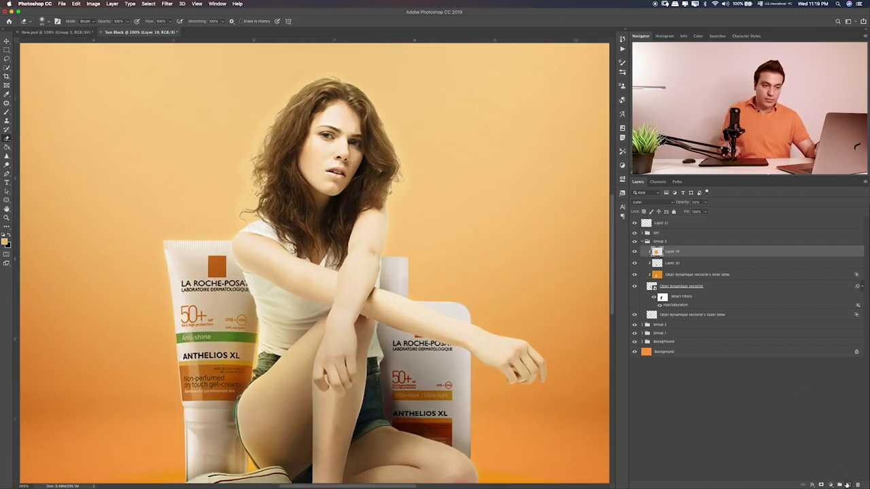
Add Layer 22 clipped to Layer 19 and set it to Soft Light blending.
left_click(848, 484)
left_click(695, 256, "alt")
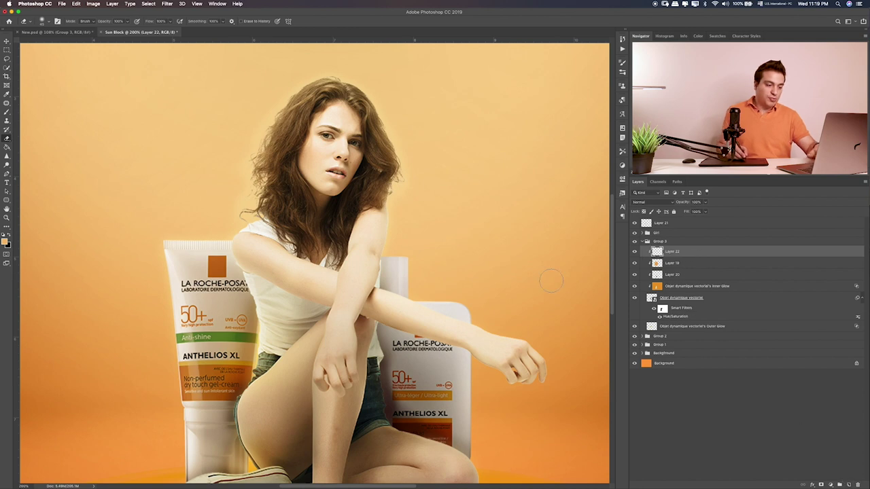
key("b")
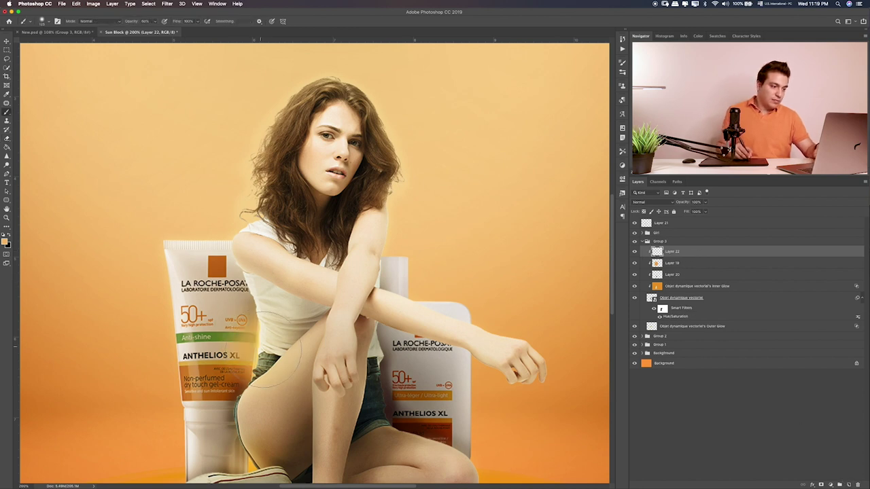
left_click_drag(270, 455, 295, 343)
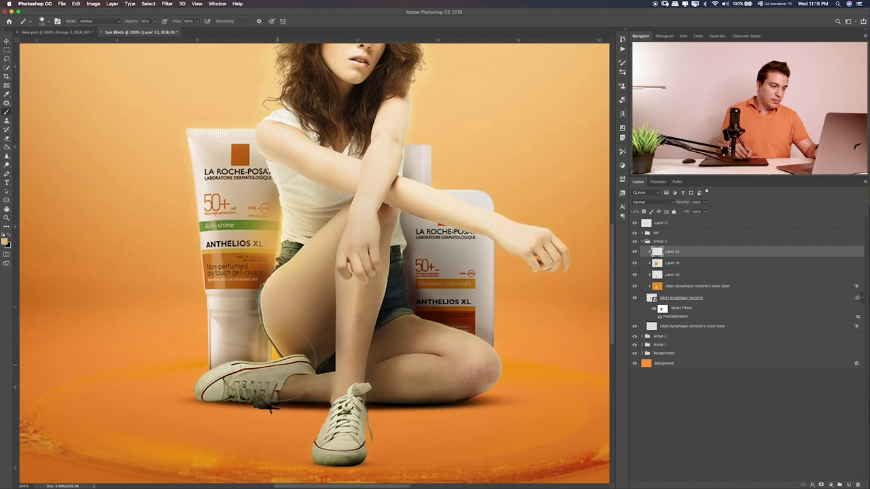
left_click(652, 202)
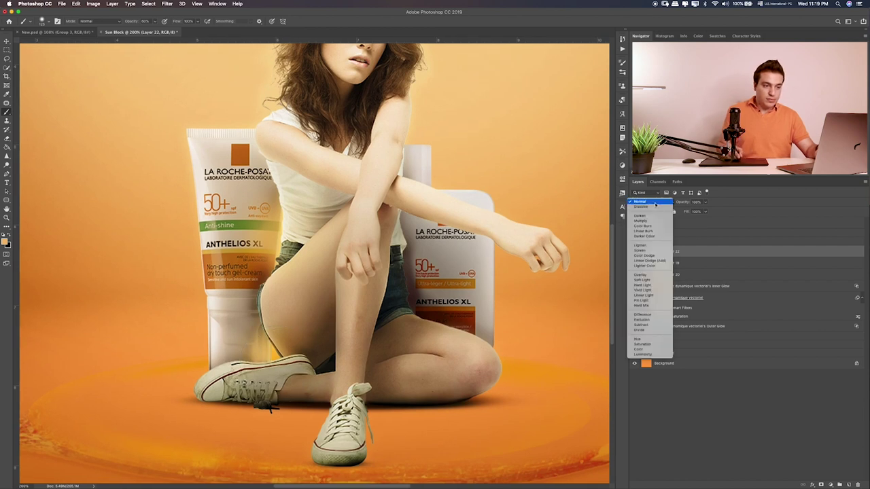
left_click(656, 280)
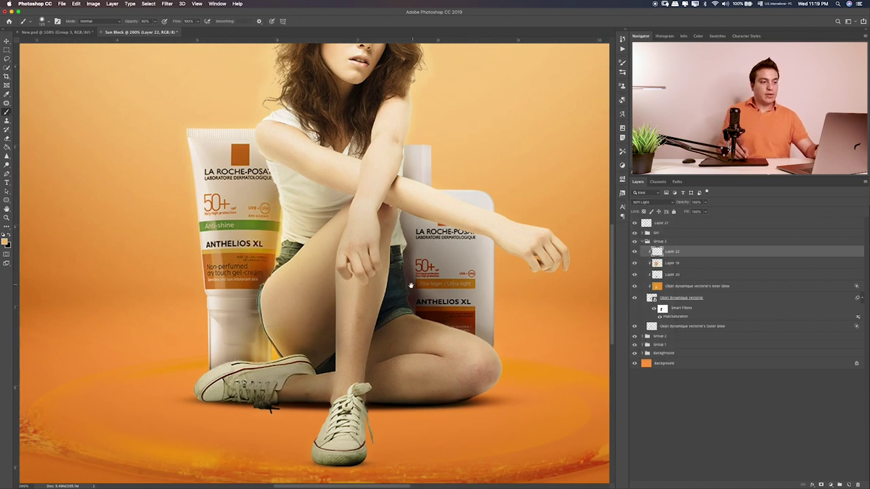
Bring the model's face back into view, collapse Group 3 and toggle Group 2 to check it.
left_click_drag(157, 201, 141, 248)
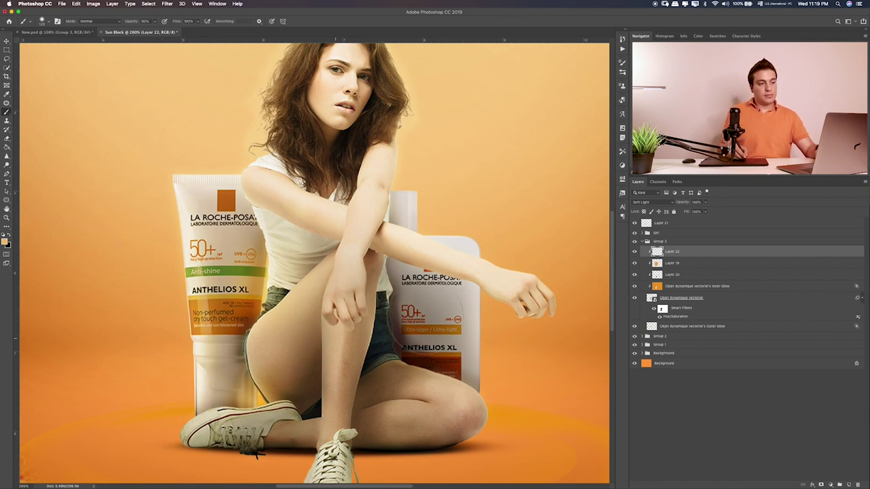
scroll(340, 306, "right", 3)
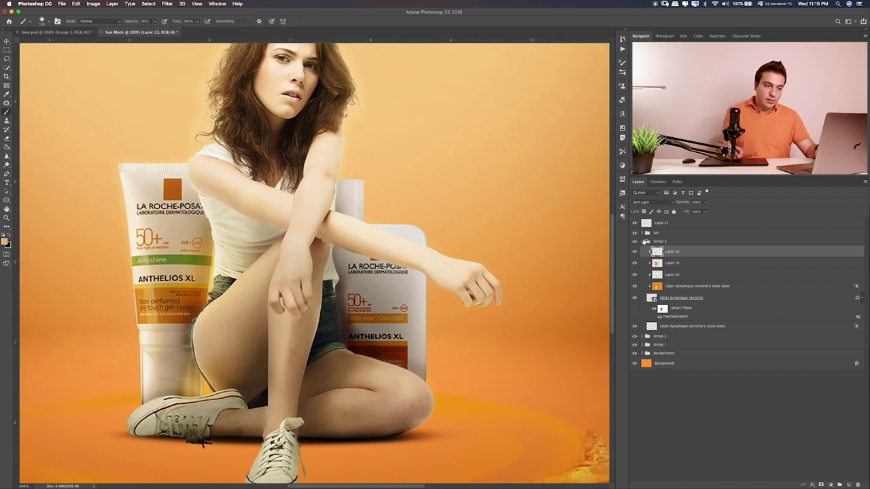
left_click(642, 242)
left_click(634, 250)
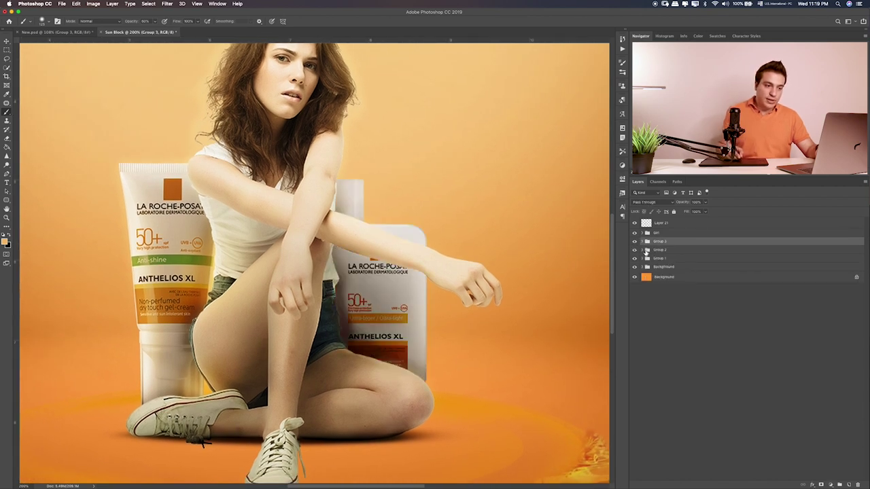
Expand Group 2 and add Layer 23 clipped to Layer 15.
left_click(642, 250)
left_click(703, 261)
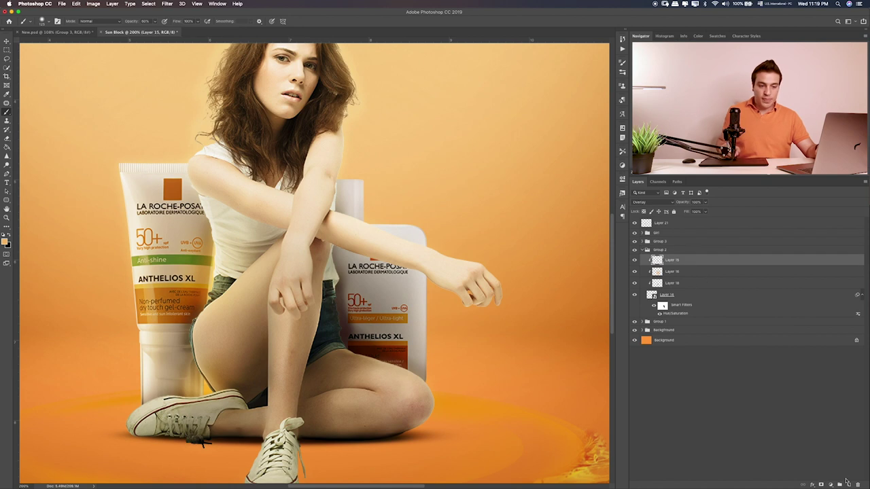
left_click(849, 485)
left_click(692, 265, "alt")
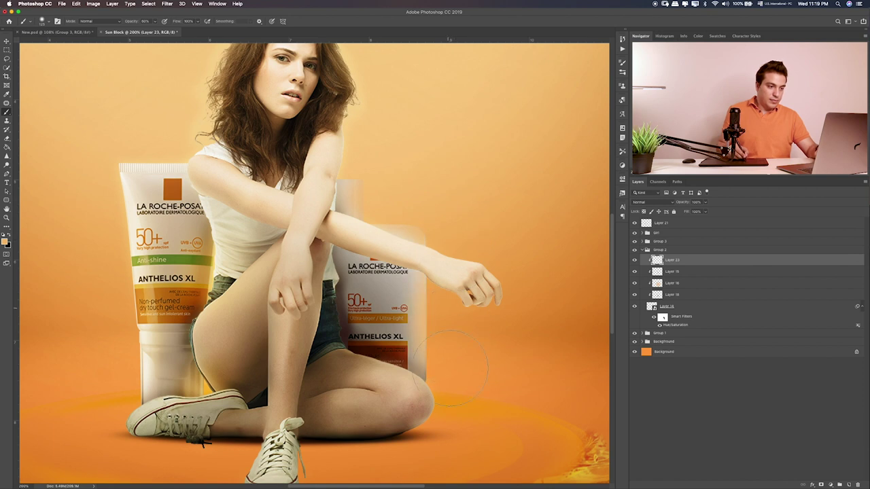
Compare blend modes on Layer 23 and settle on Soft Light.
key("v")
key("shift+alt+k")
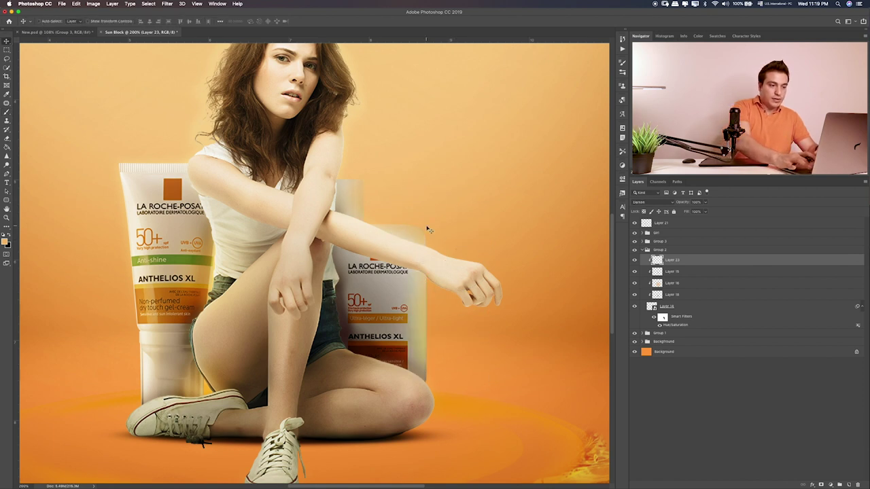
key("shift+plus")
key("shift+plus")
key("shift+plus")
key("shift+plus")
key("shift+plus")
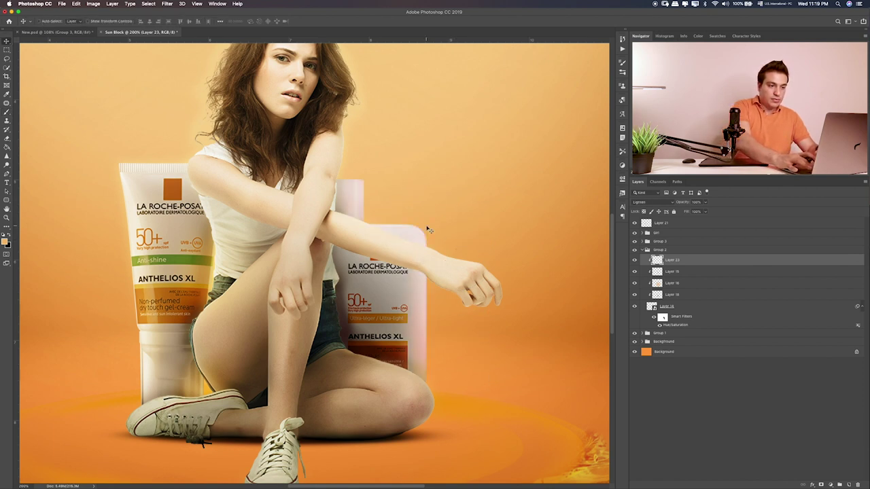
key("shift+plus")
key("shift+plus")
key("shift+plus")
key("shift+plus")
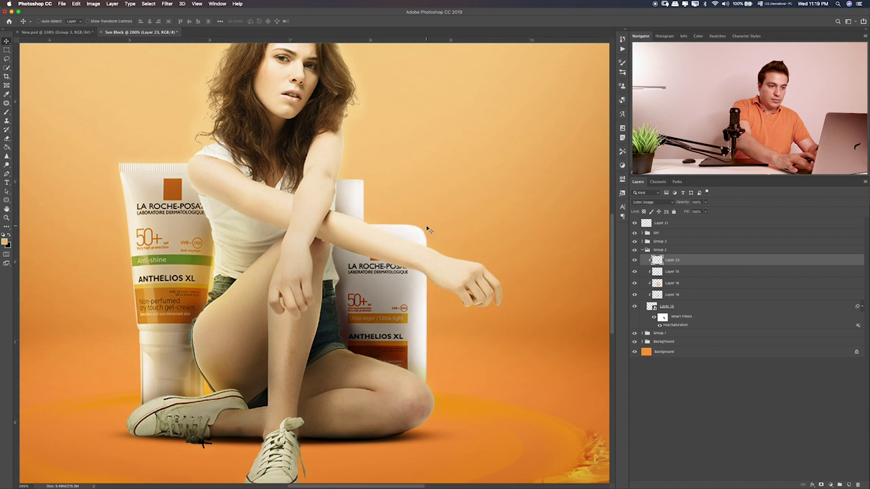
key("shift+plus")
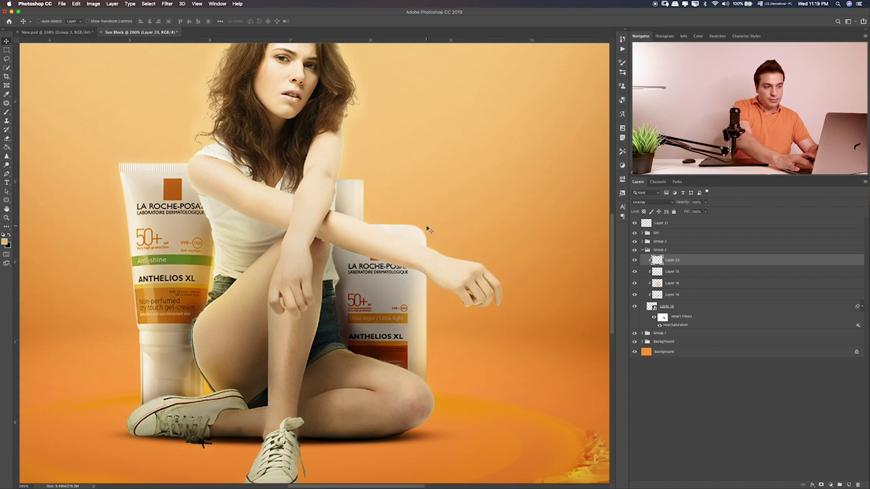
key("shift+plus")
key("shift+plus")
key("shift+plus")
key("shift+plus")
key("shift+plus")
key("shift+plus")
key("shift+plus")
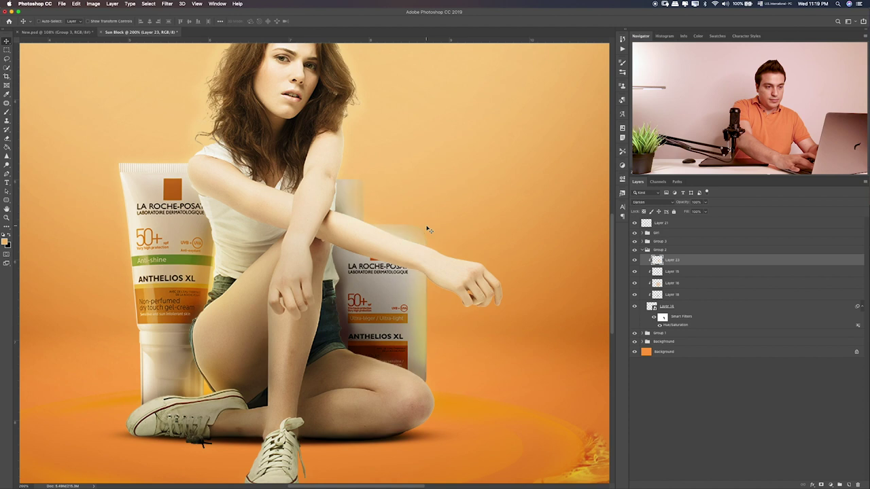
key("shift+minus")
key("shift+minus")
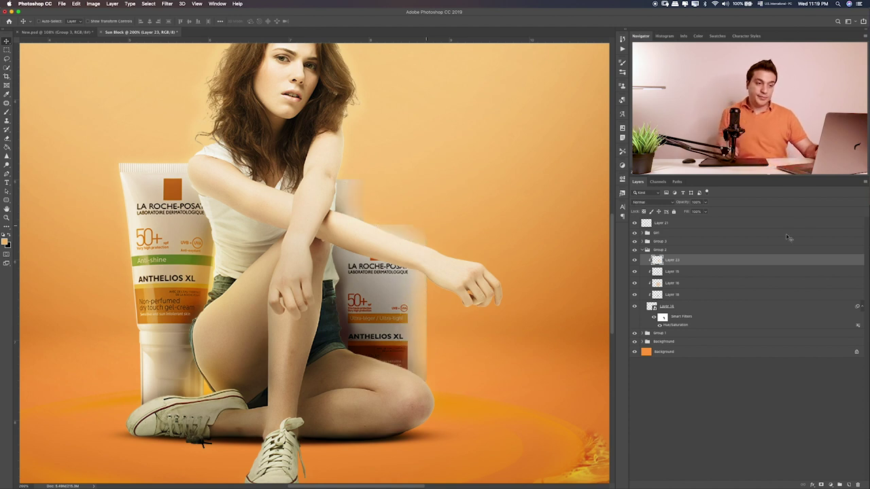
left_click(661, 203)
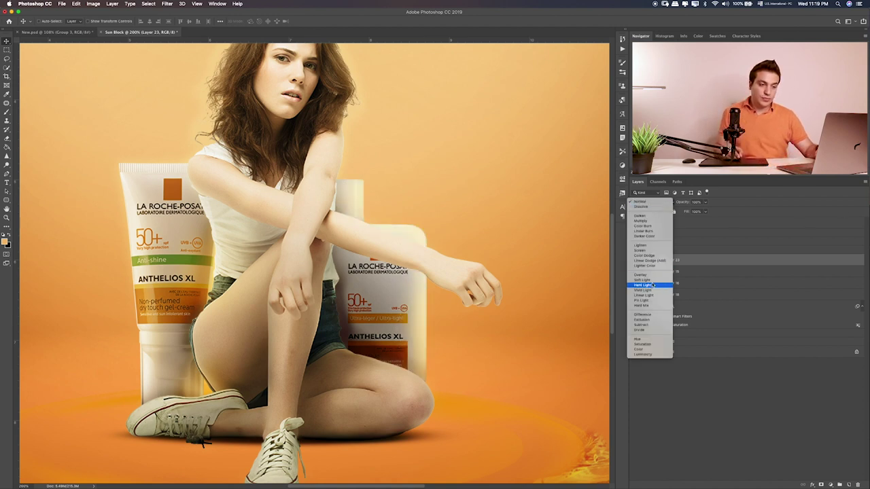
left_click(653, 281)
Zoom out to the whole composition and hide guides and layer bounds.
scroll(371, 308, "left", 3)
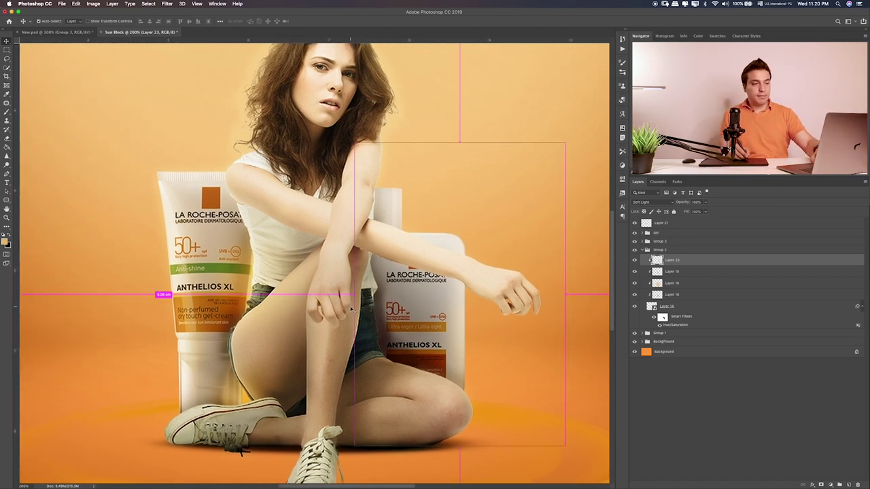
key("ctrl+minus")
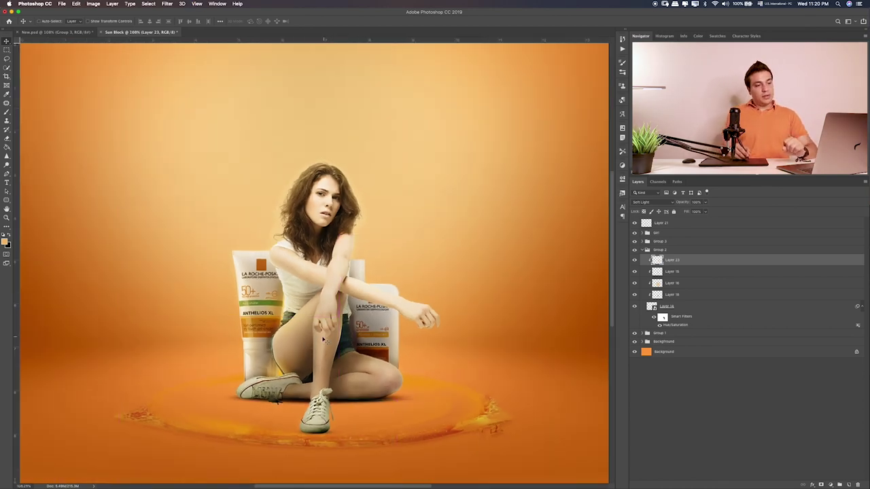
key("ctrl+h")
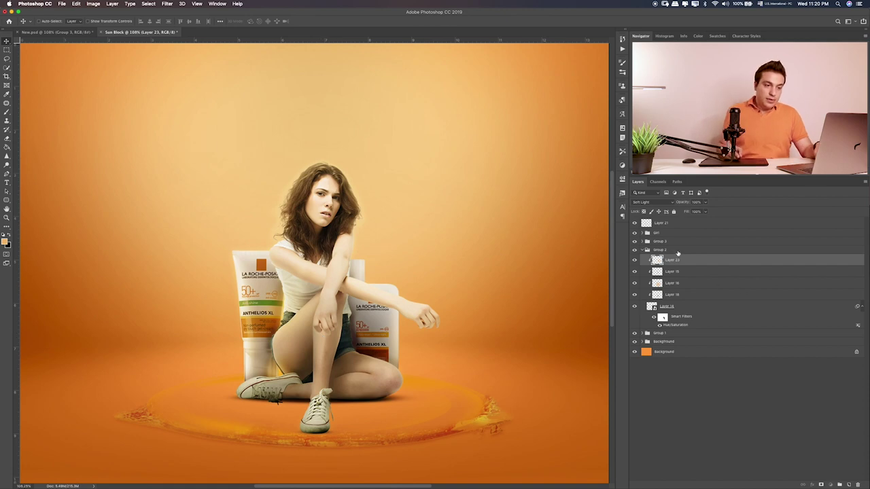
Add a new layer above Layer 2 copy in the Girl group and paint shading between bottle and leg.
left_click(676, 250)
left_click(642, 234)
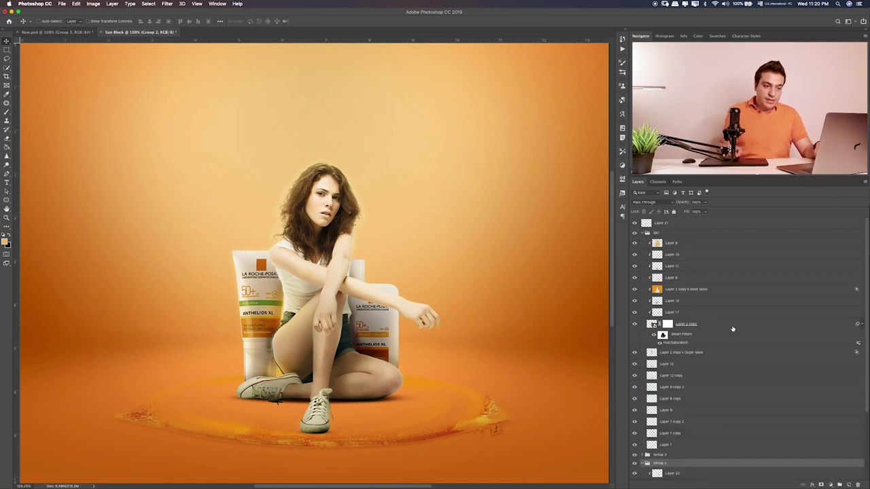
left_click(733, 329)
left_click(848, 485)
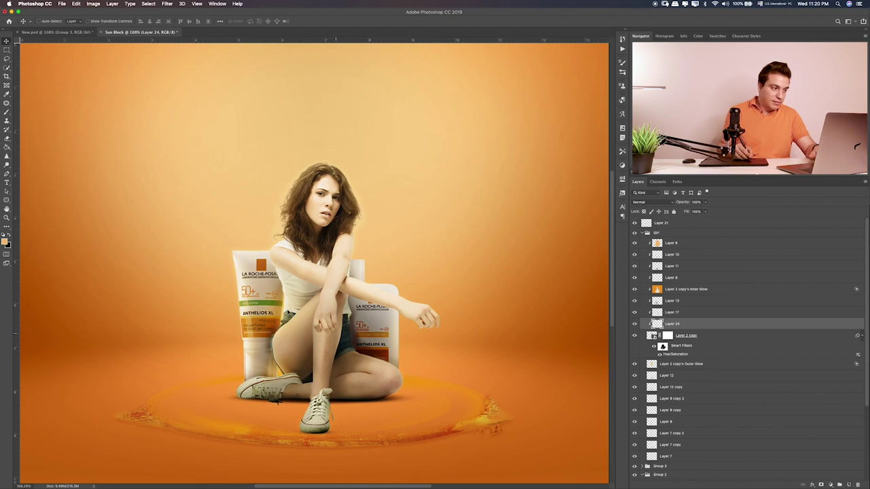
key("b")
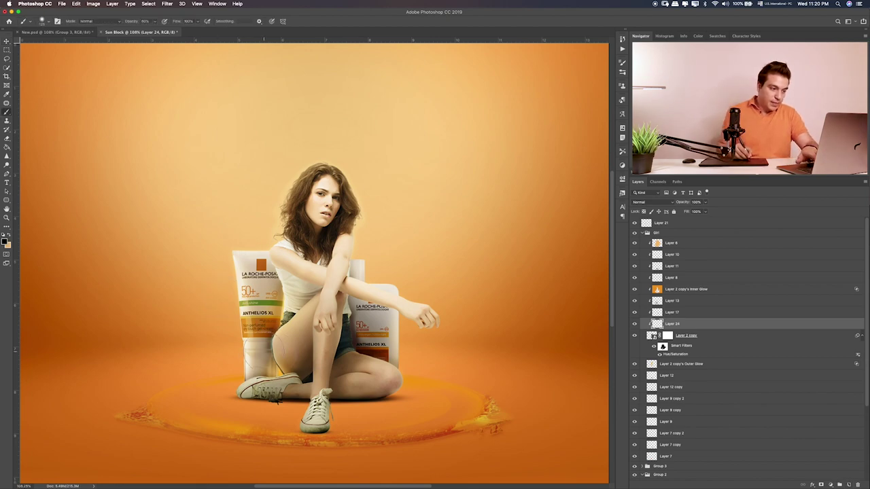
left_click_drag(280, 333, 275, 364)
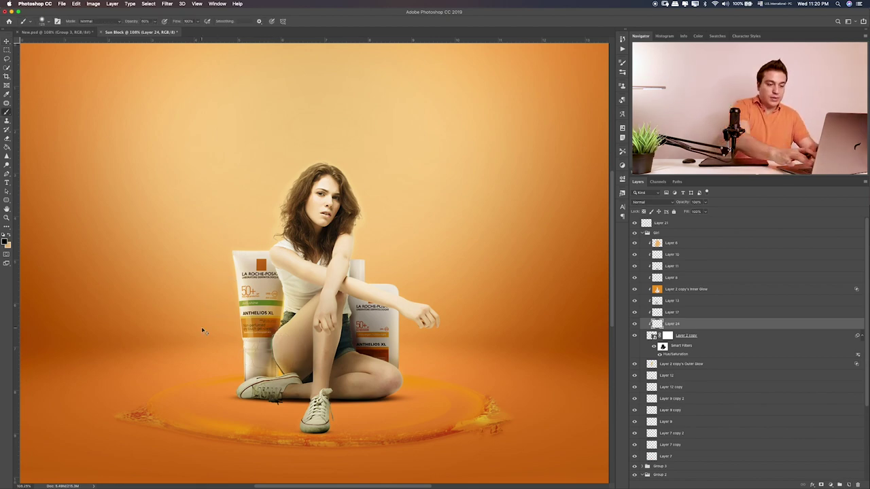
At 300% zoom, paint shadow along the thigh's edge, undoing the last stroke.
key("ctrl+plus")
key("ctrl+plus")
scroll(252, 286, "down", 5)
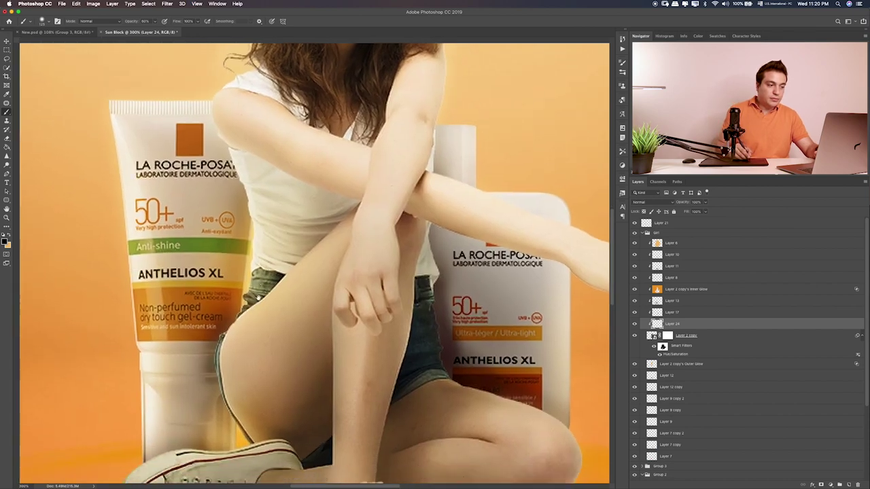
scroll(253, 285, "down", 2)
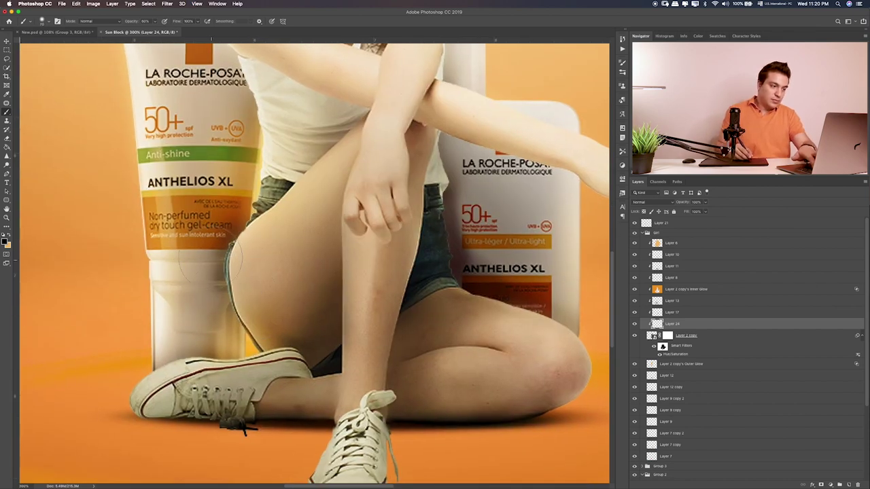
left_click_drag(233, 243, 255, 346)
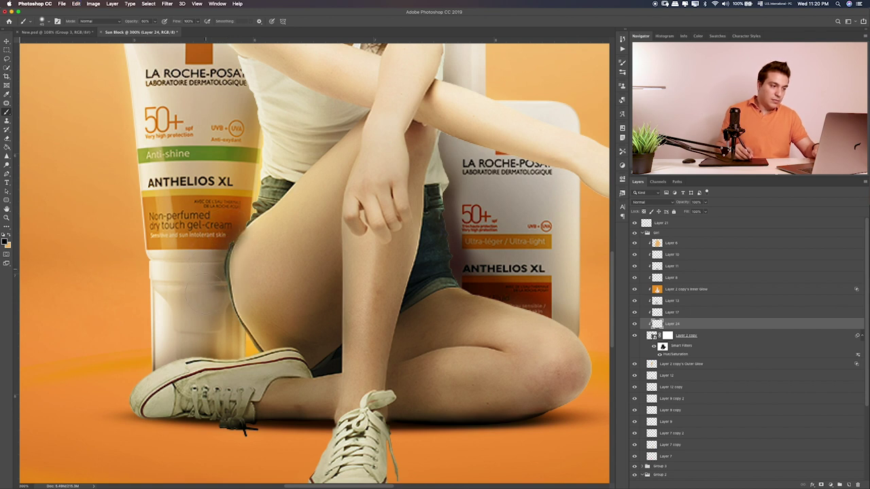
left_click_drag(207, 289, 225, 339)
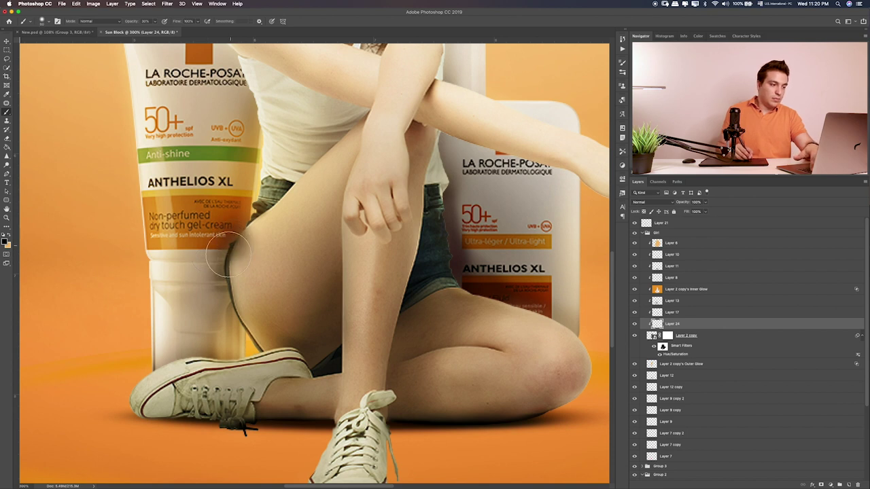
key("ctrl+z")
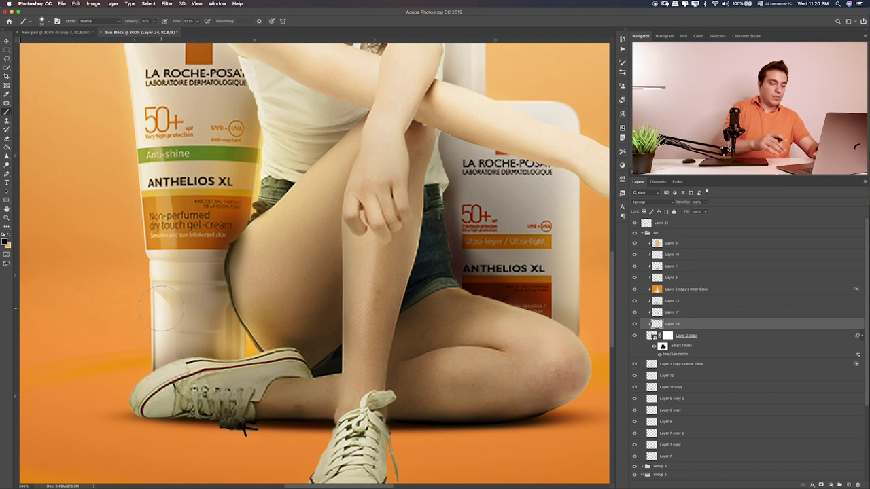
Set the thigh shading Layer 24 to Overlay blending so it merges into the skin.
key("v")
key("shift+equal")
key("shift+equal")
key("shift+equal")
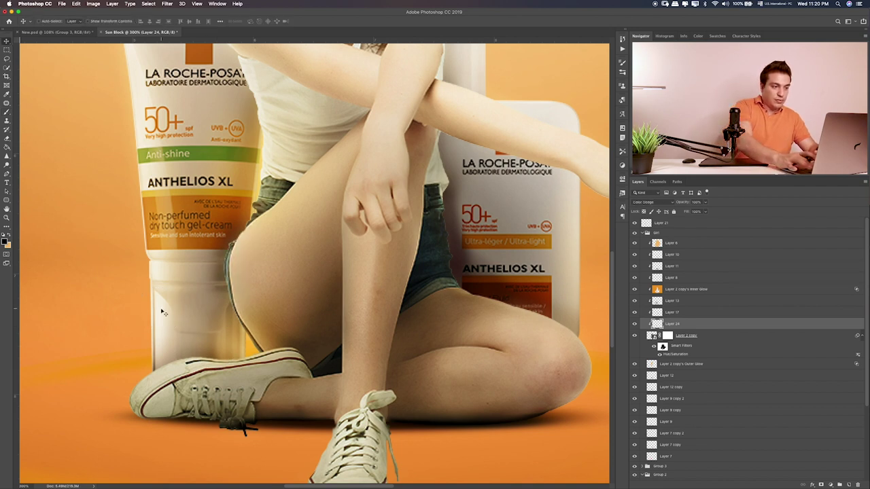
key("shift+equal")
key("shift+equal")
key("shift+equal")
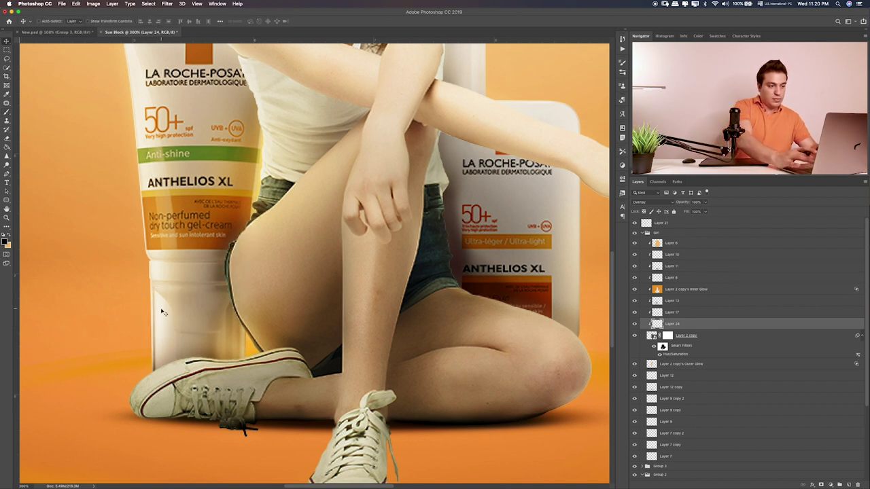
key("e")
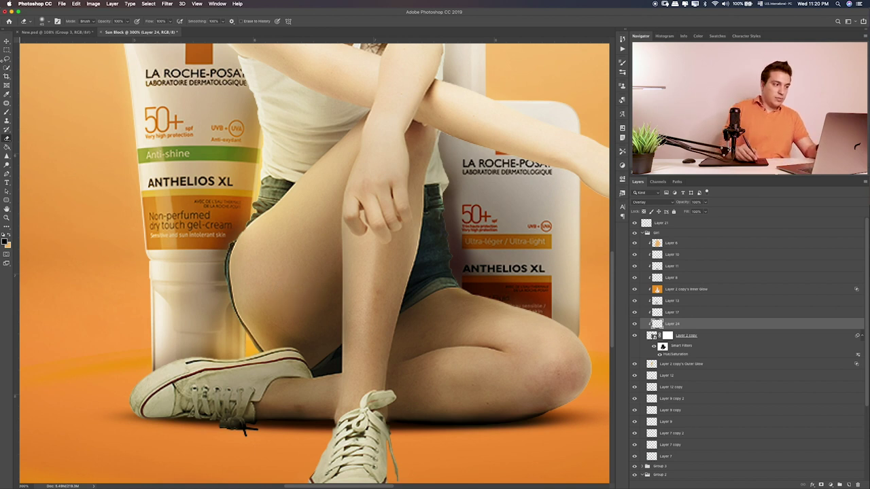
left_click(7, 51)
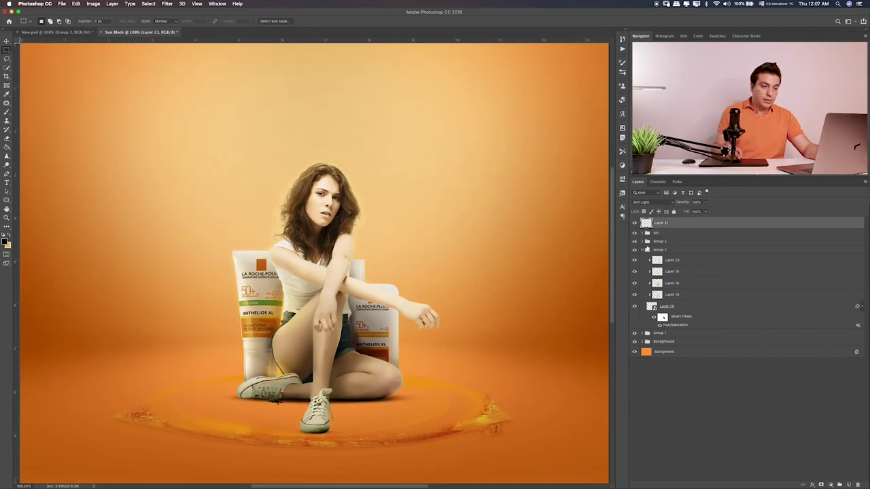
Quick Look Bubble.psb in Finder, then open it in Photoshop.
left_click(634, 250)
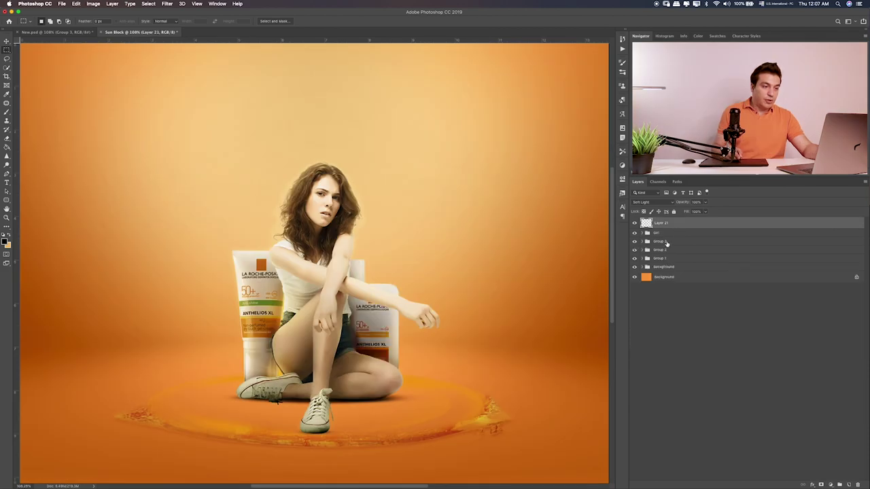
key("super+Tab")
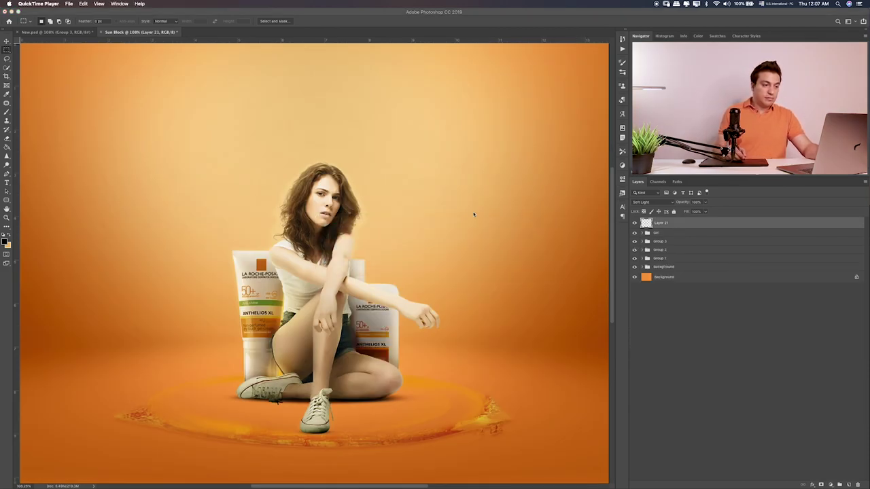
key("super+Tab")
key("super+Tab")
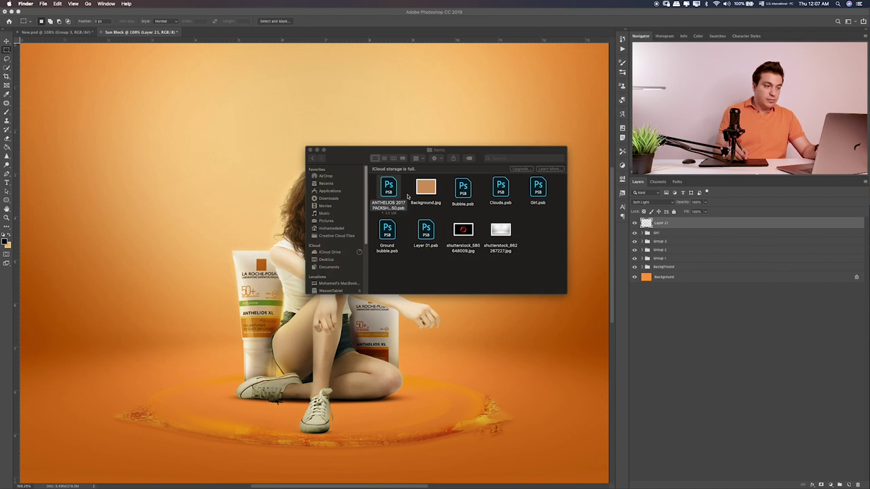
left_click(463, 190)
key("space")
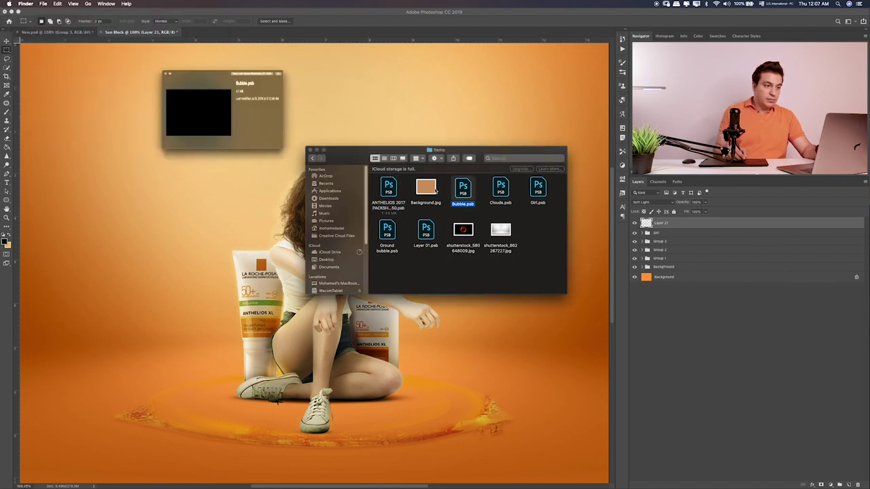
key("space")
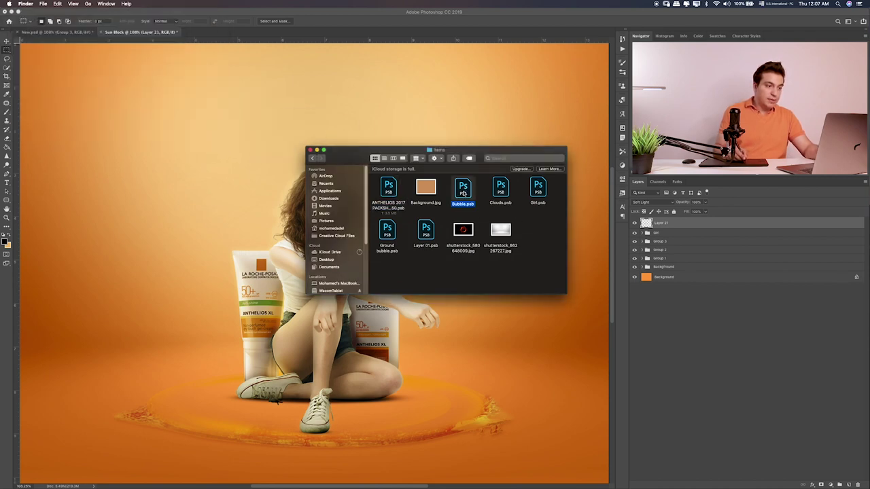
double_click(462, 193)
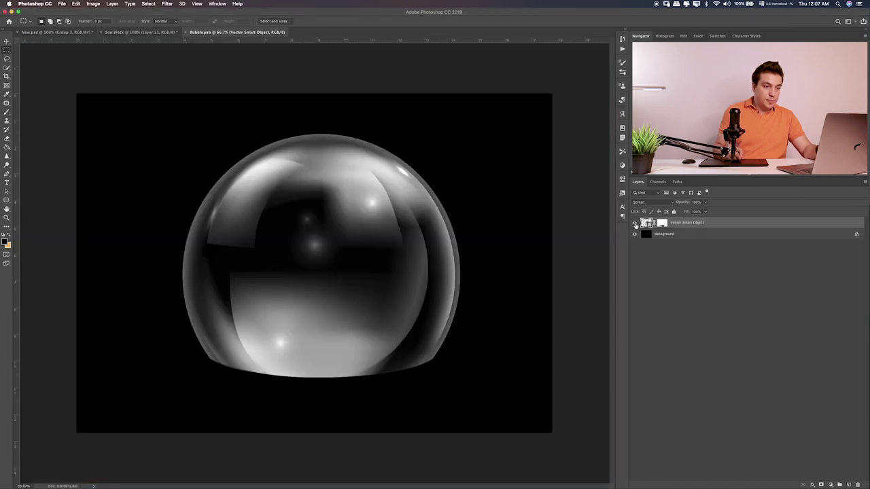
Drag the bubble layer into the Sun Block composite around the woman and bottles.
left_click(635, 223)
key("v")
mouse_move(384, 221)
left_mouse_down()
mouse_move(184, 65)
mouse_move(452, 188)
left_mouse_up()
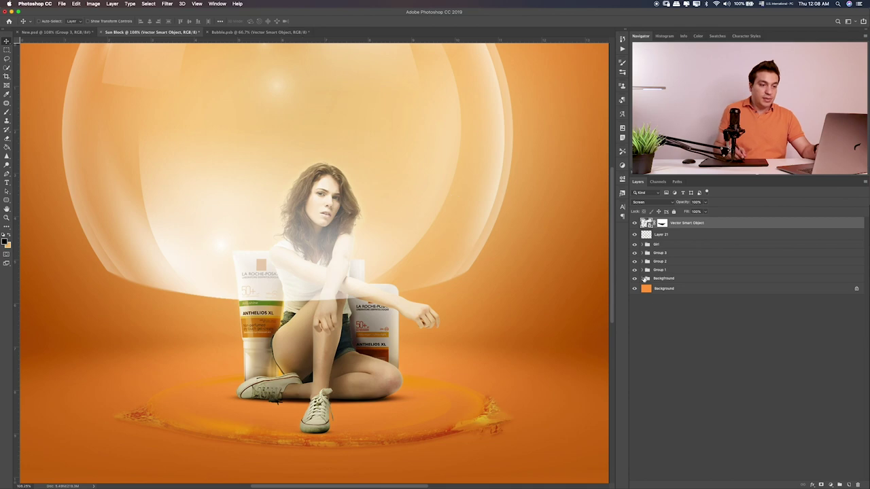
left_click_drag(442, 223, 474, 360)
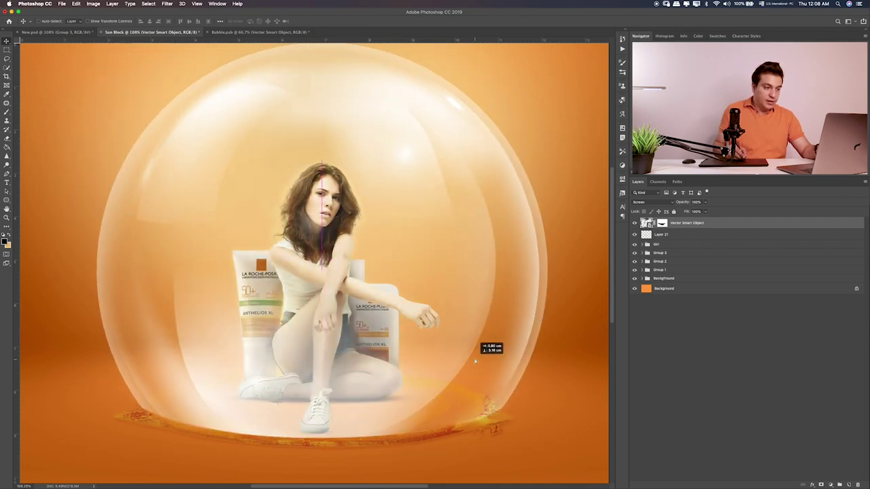
Scale the bubble down and centre it so it encloses the model and both bottles.
key("ctrl+t")
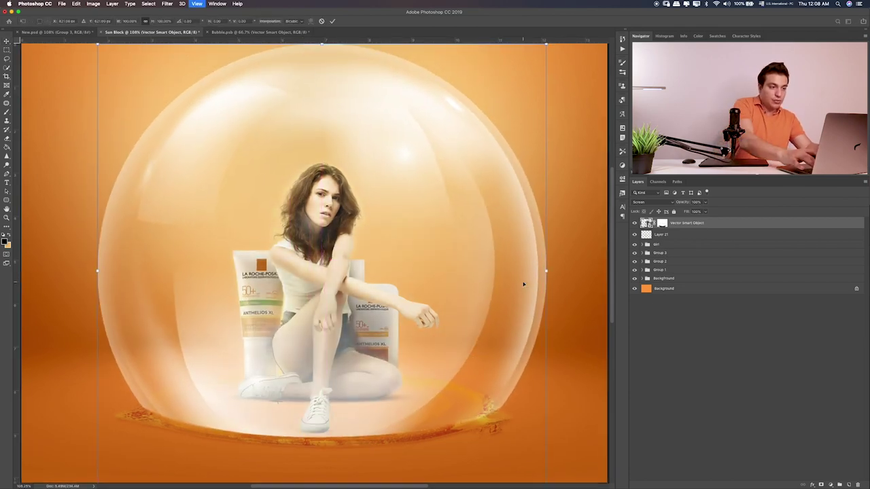
key("ctrl+minus")
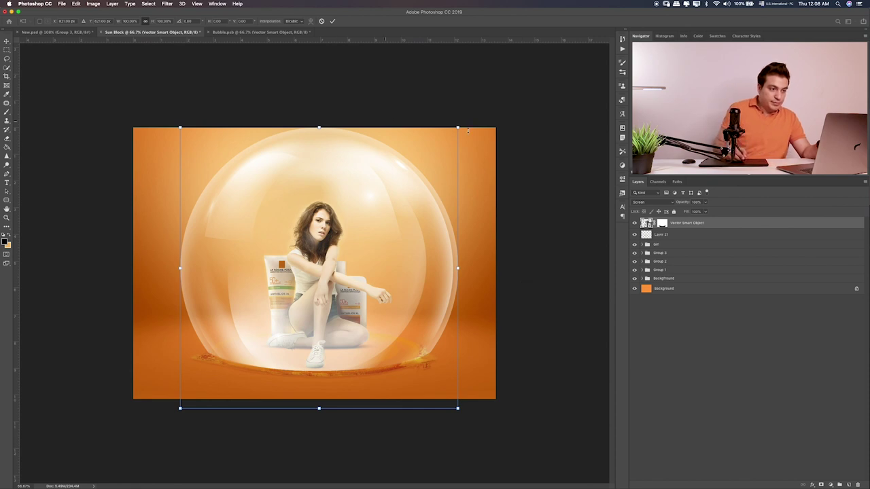
left_click_drag(458, 128, 441, 159)
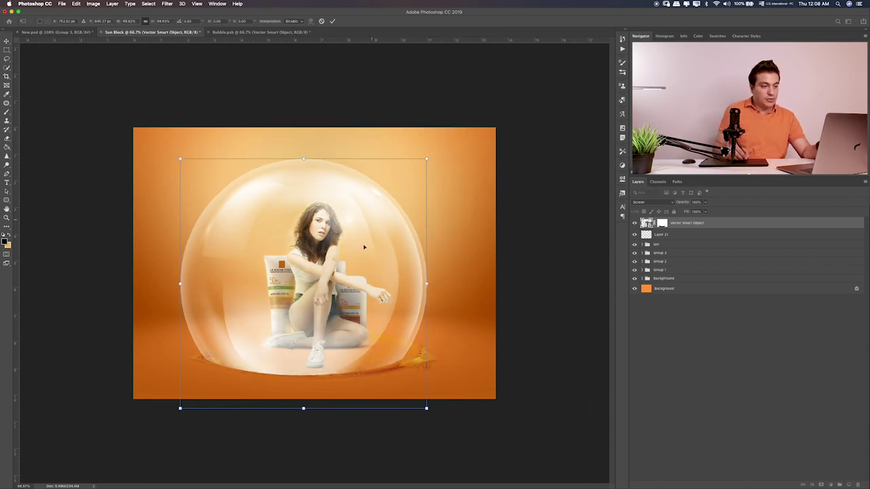
left_click_drag(363, 245, 404, 246)
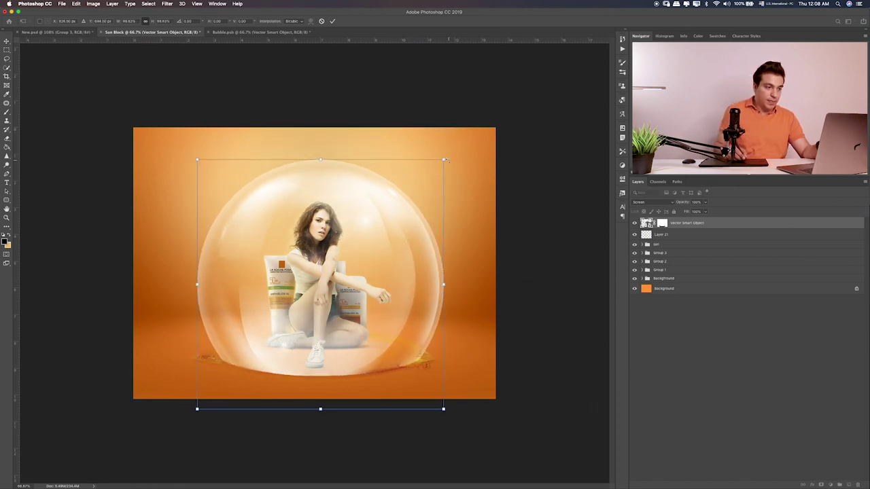
left_click_drag(443, 161, 432, 171)
left_click_drag(414, 199, 423, 198)
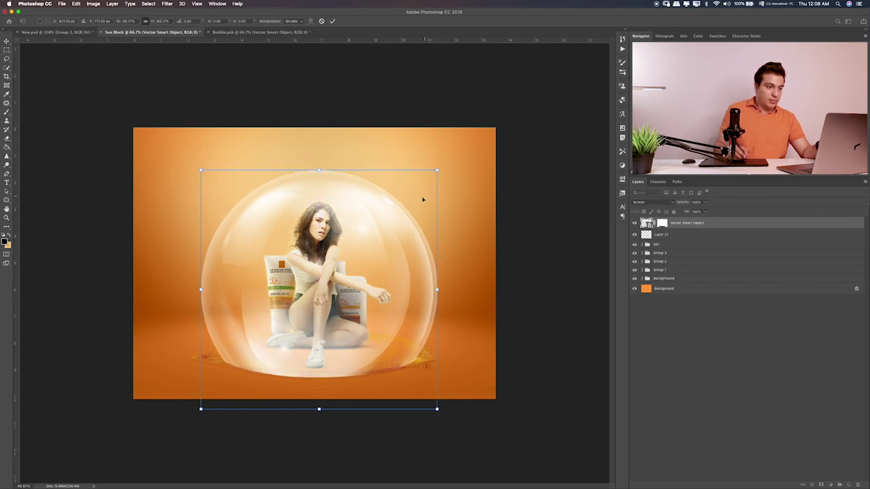
key("Return")
key("super+0")
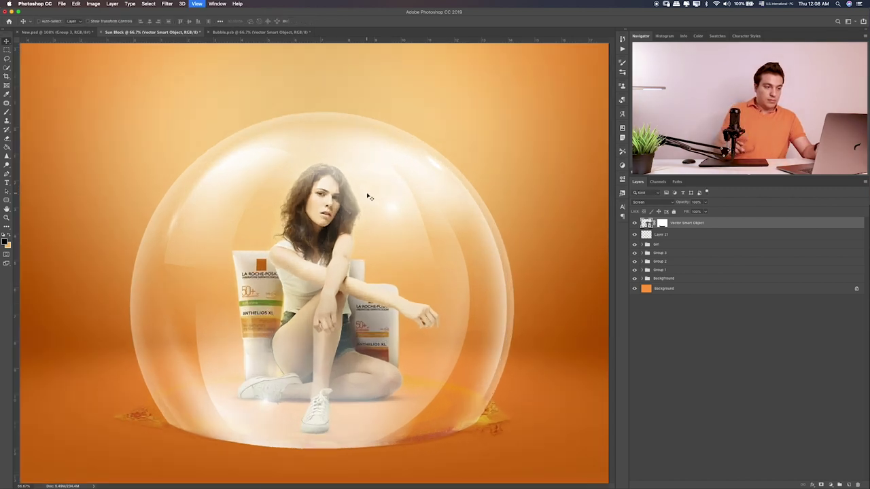
Toggle the woman, right bottle and background groups to check the bubble, then select Group 1.
left_click(635, 244)
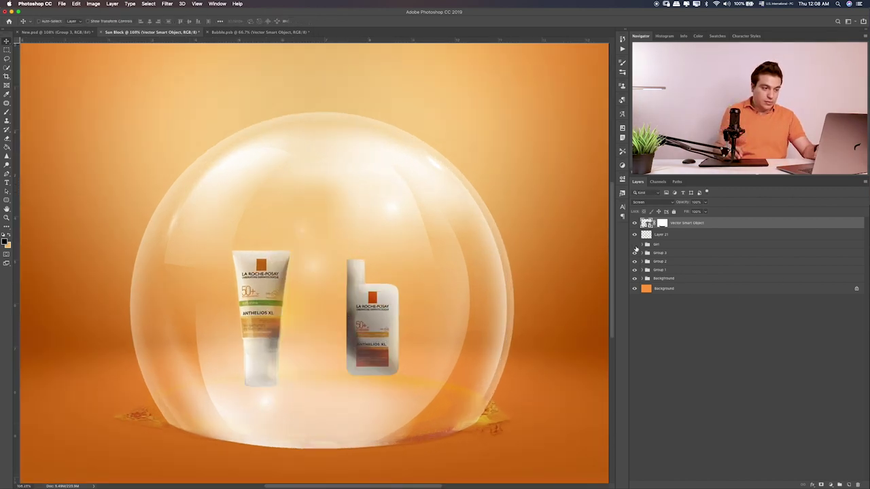
left_click(635, 260)
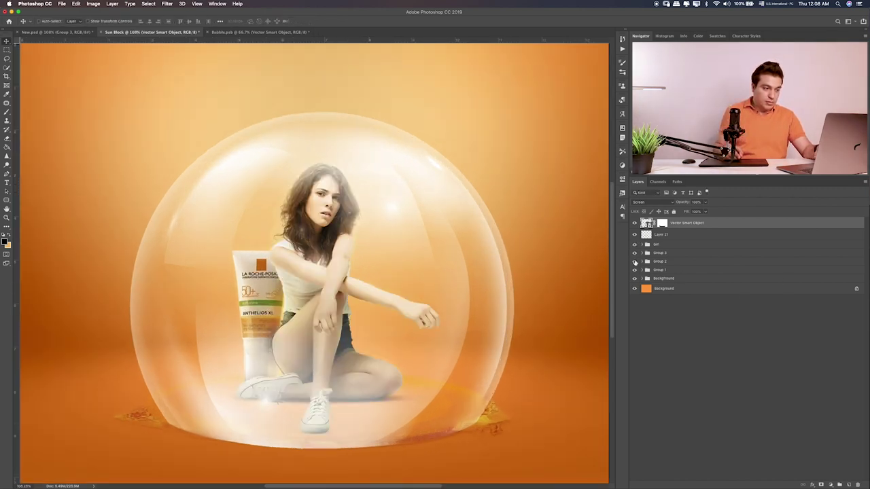
left_click(635, 278)
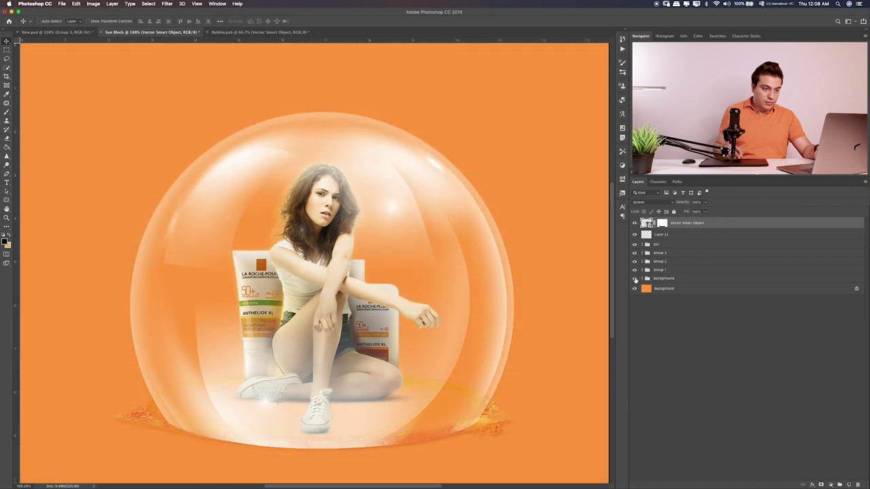
left_click(635, 269)
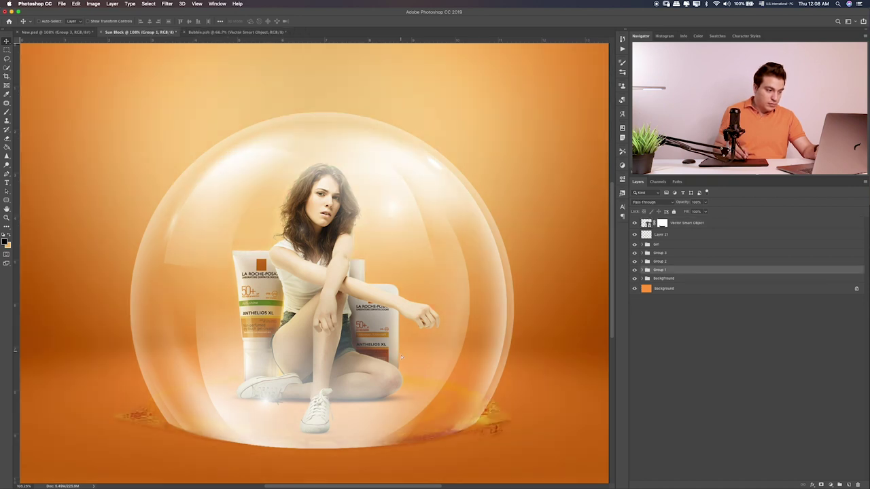
Scale Group 1 to about 91% around its centre and lower it about 20 px.
key("ctrl+t")
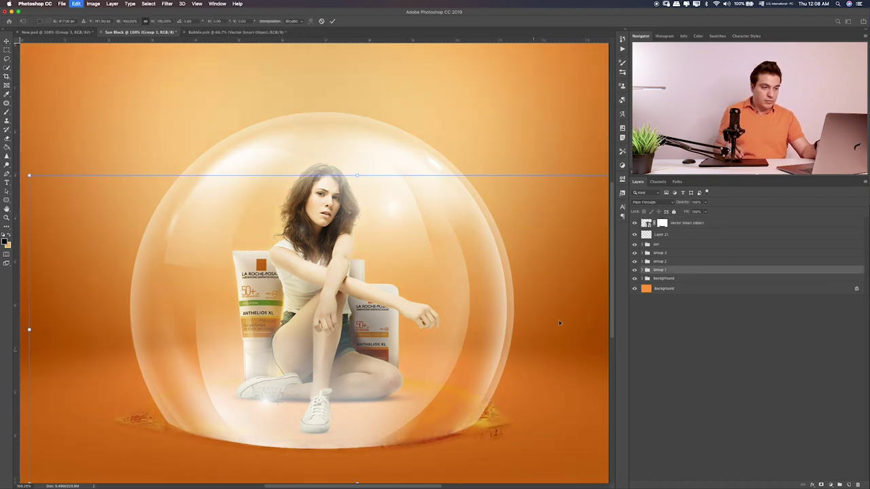
key("ctrl+minus")
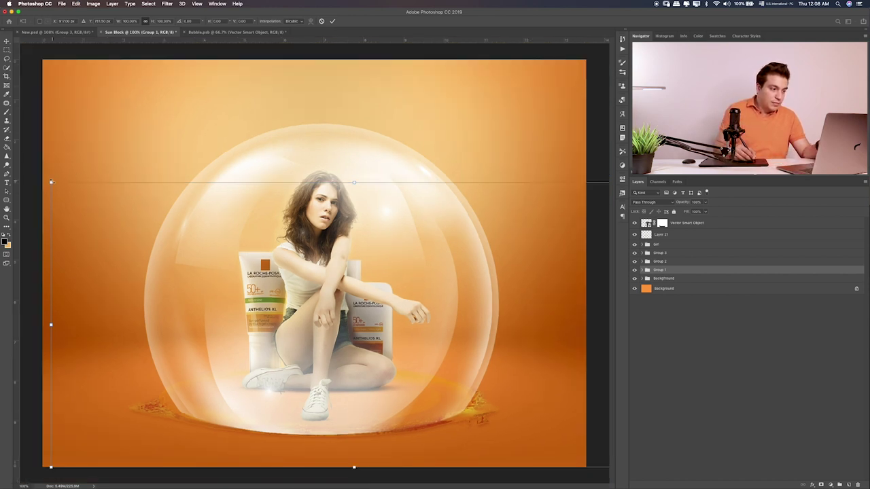
left_click_drag(50, 182, 79, 196)
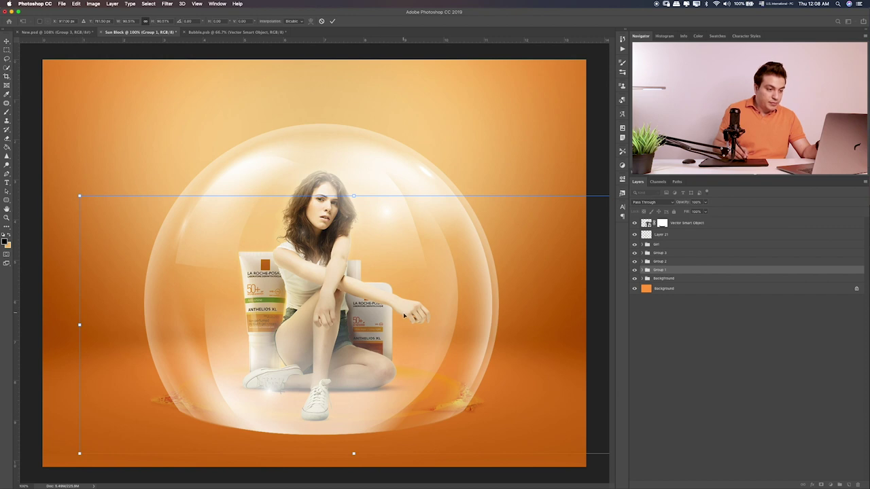
left_click_drag(405, 316, 400, 323)
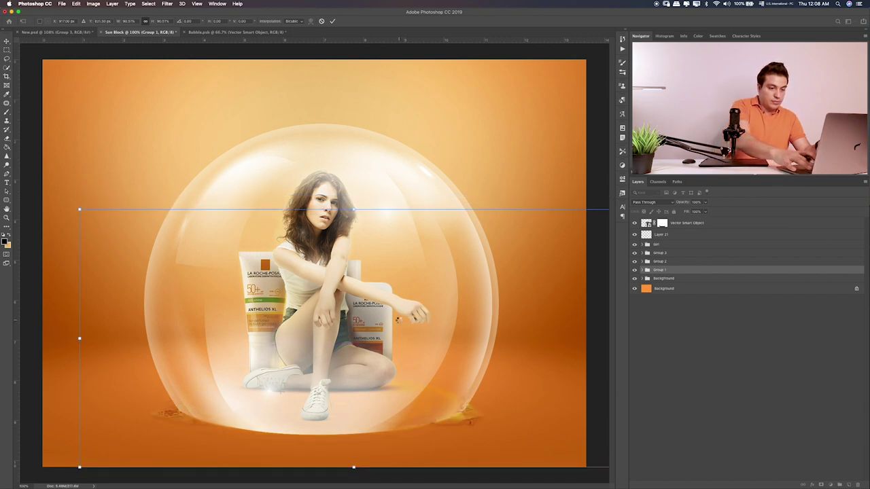
Commit the Group 1 transform and zoom in to examine the splash area.
key("Return")
key("ctrl+plus")
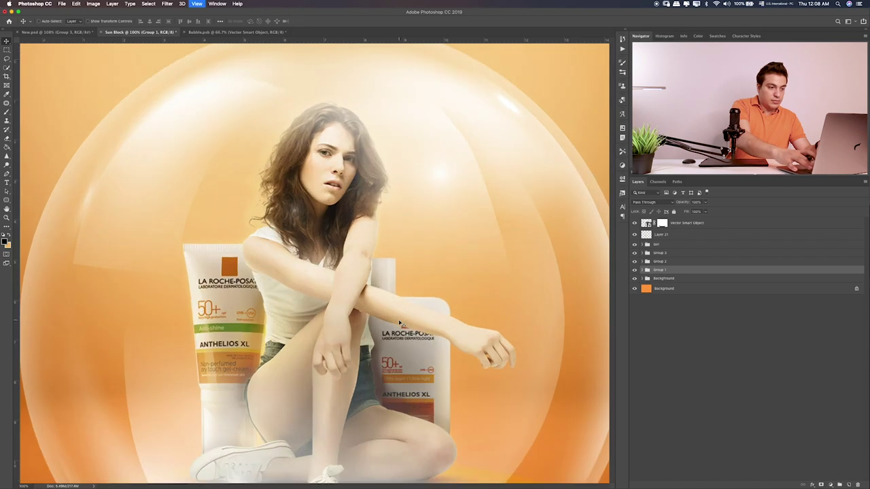
key("ctrl+plus")
scroll(319, 350, "down", 10)
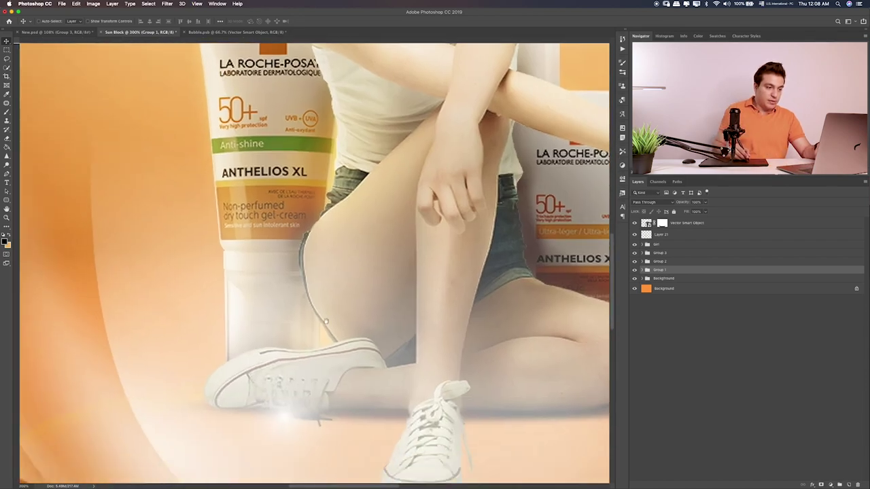
scroll(299, 332, "left", 3)
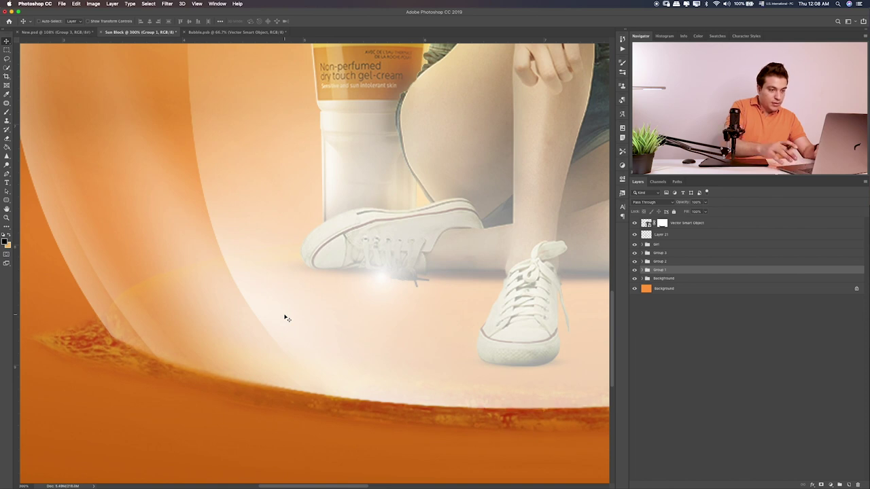
scroll(605, 301, "right", 5)
scroll(458, 287, "right", 5)
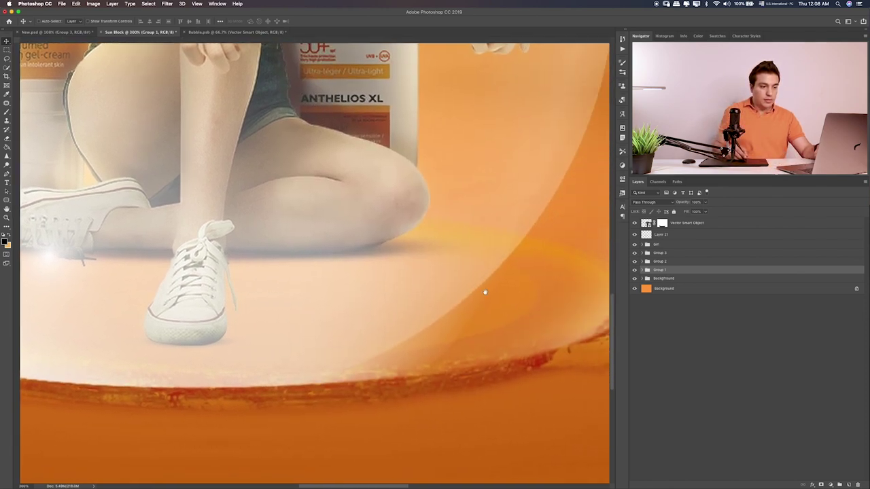
scroll(483, 291, "right", 5)
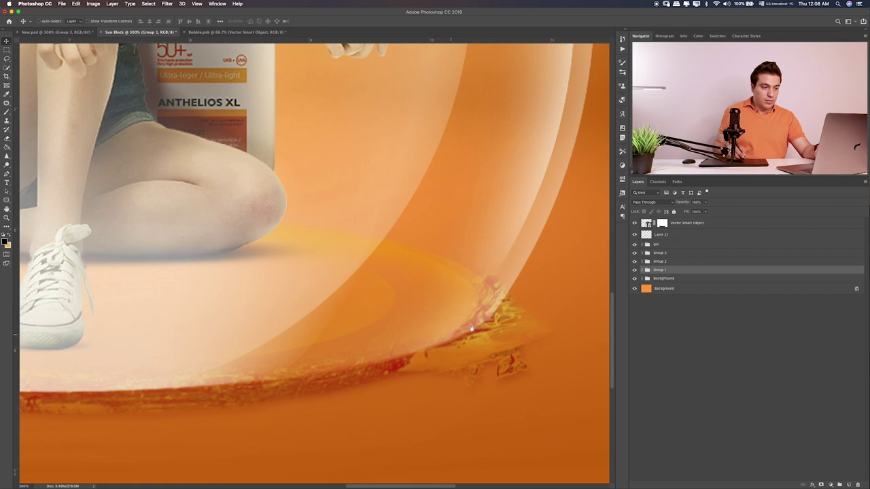
scroll(475, 326, "left", 5)
scroll(489, 320, "down", 3)
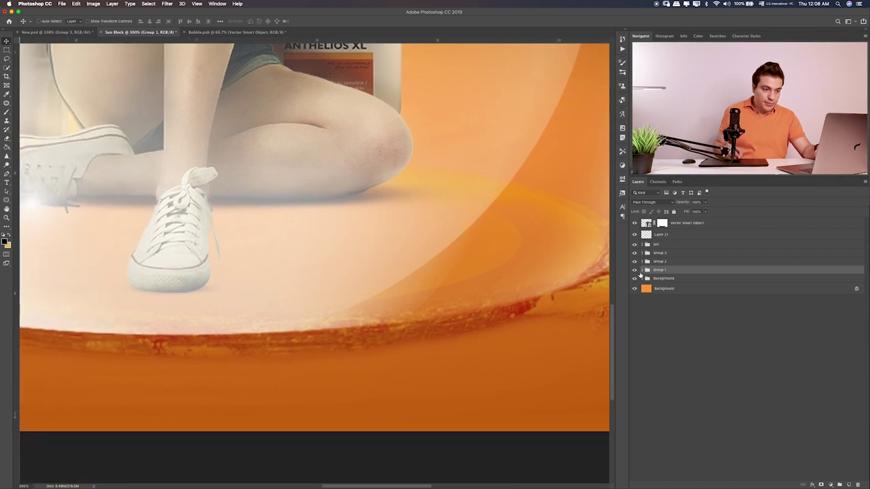
Expand Group 1, toggle the orange splash Layer 4, and target its mask for brushing.
left_click(641, 269)
left_click(634, 293)
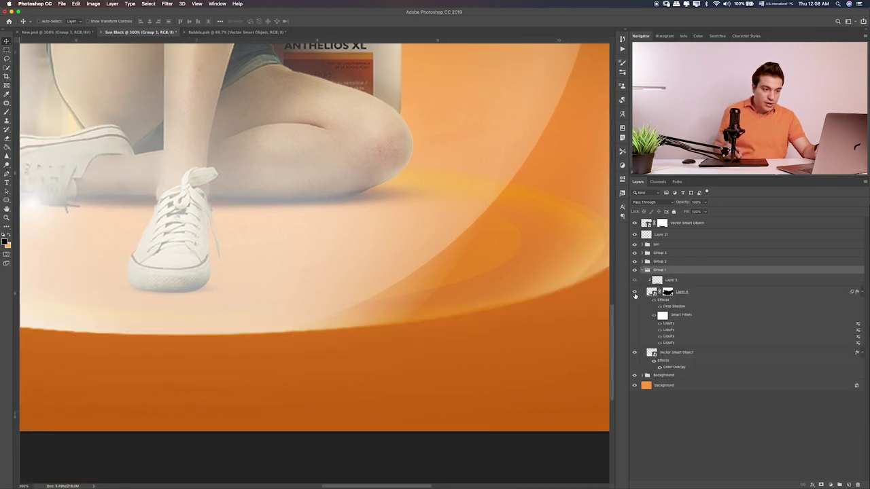
left_click(667, 291)
key("b")
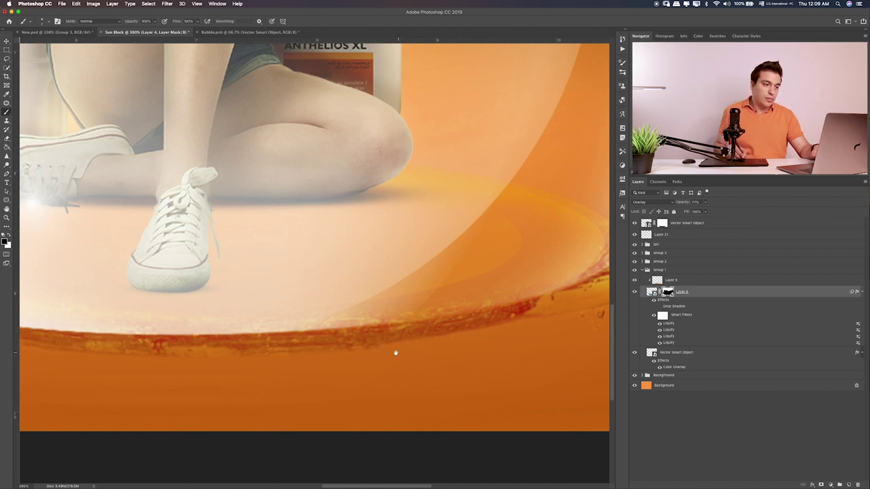
Pan along the splash edge under the bubble's rim, then zoom out to the whole composition.
left_click_drag(395, 353, 518, 332)
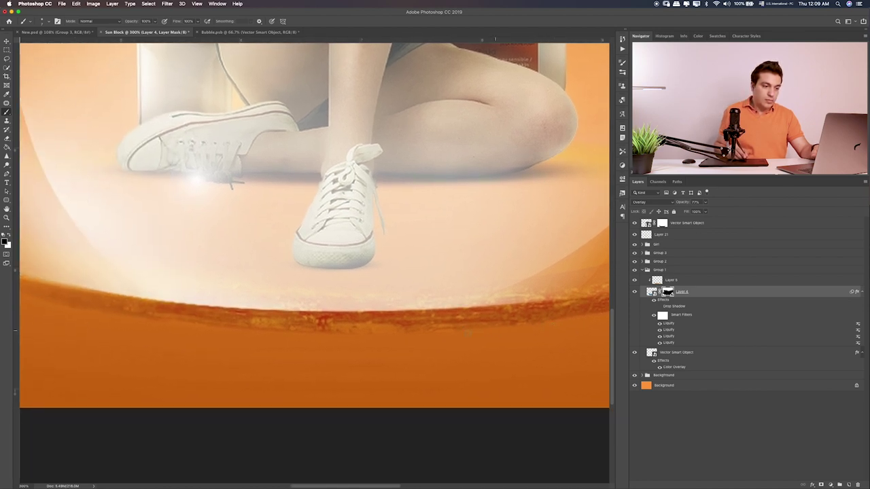
left_click_drag(394, 348, 516, 340)
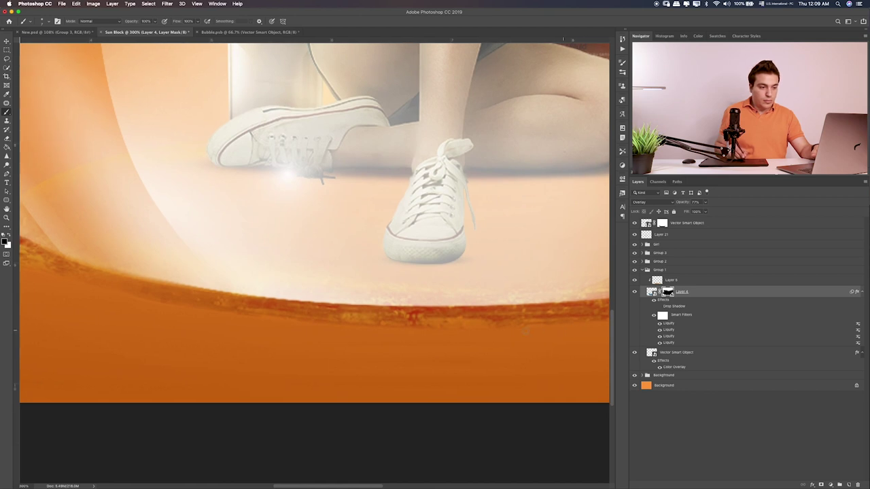
scroll(357, 338, "left", 10)
scroll(418, 340, "left", 3)
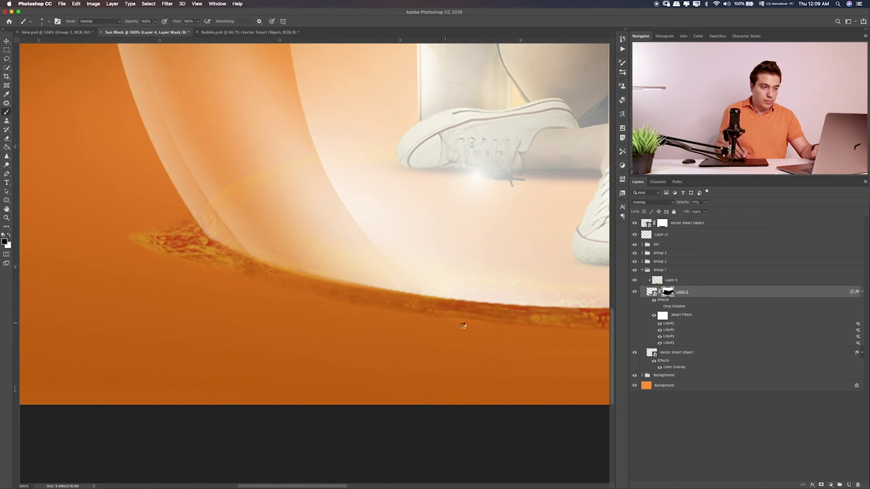
key("super+minus")
key("super+minus")
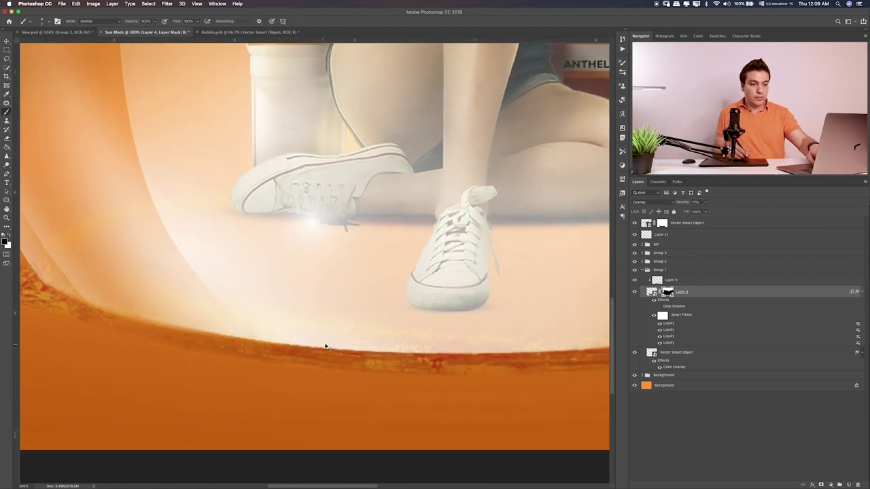
key("super+0")
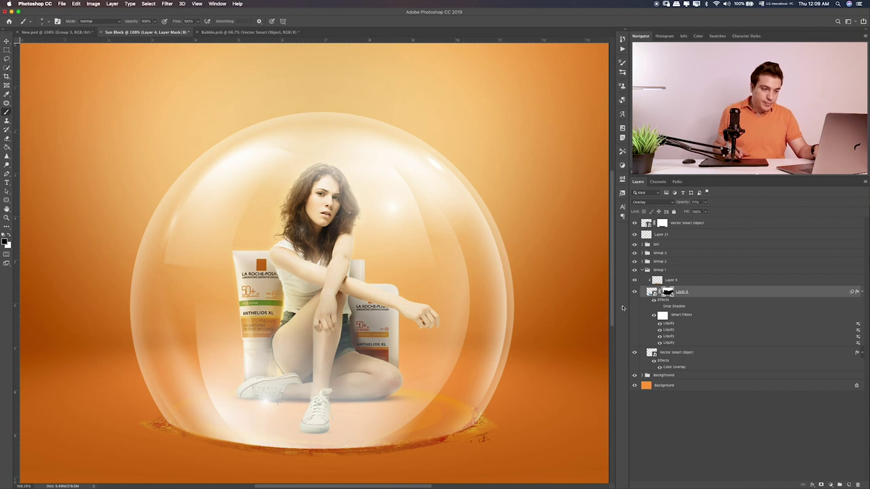
left_click(636, 292)
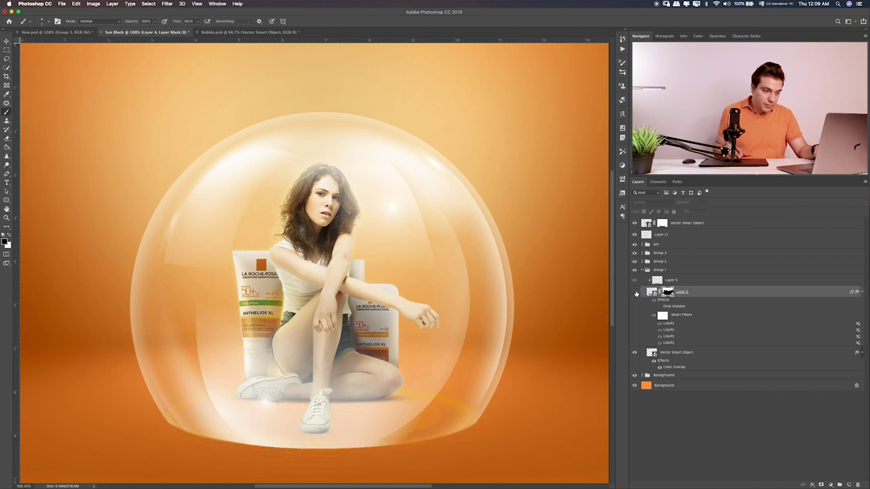
left_click(635, 292)
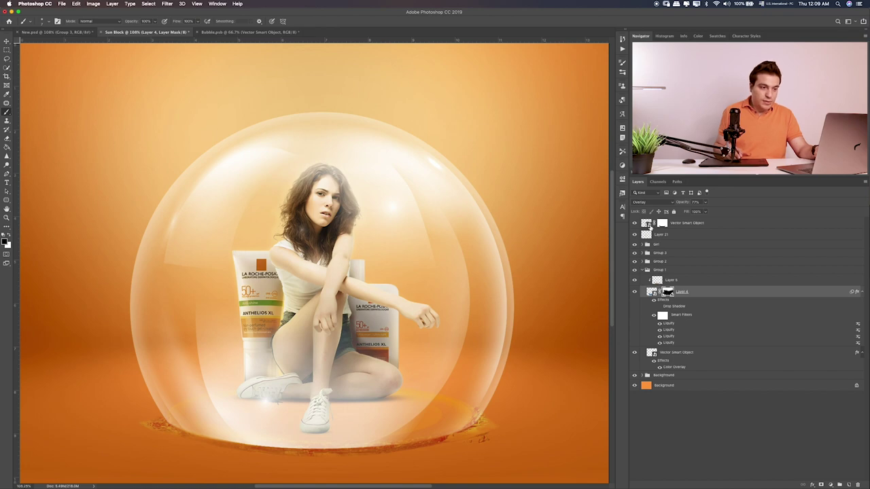
left_click(635, 224)
left_click(686, 223)
key("v")
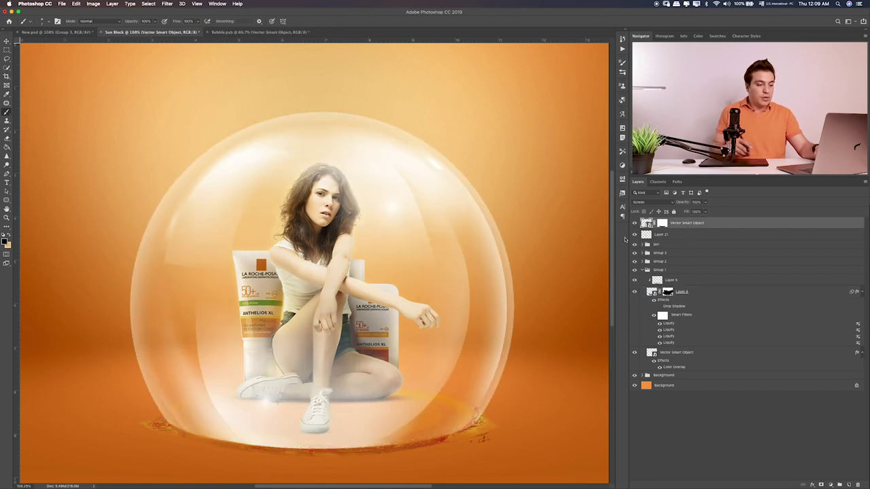
key("shift+plus")
key("shift+plus")
key("shift+plus")
key("shift+plus")
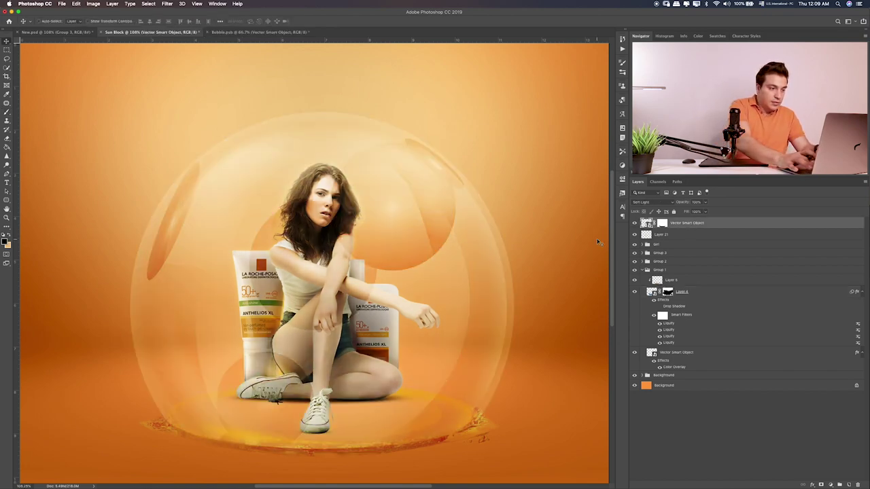
key("shift+plus")
key("shift+plus")
key("shift+plus")
key("shift+plus")
key("shift+plus")
key("shift+plus")
key("shift+plus")
key("shift+plus")
key("shift+plus")
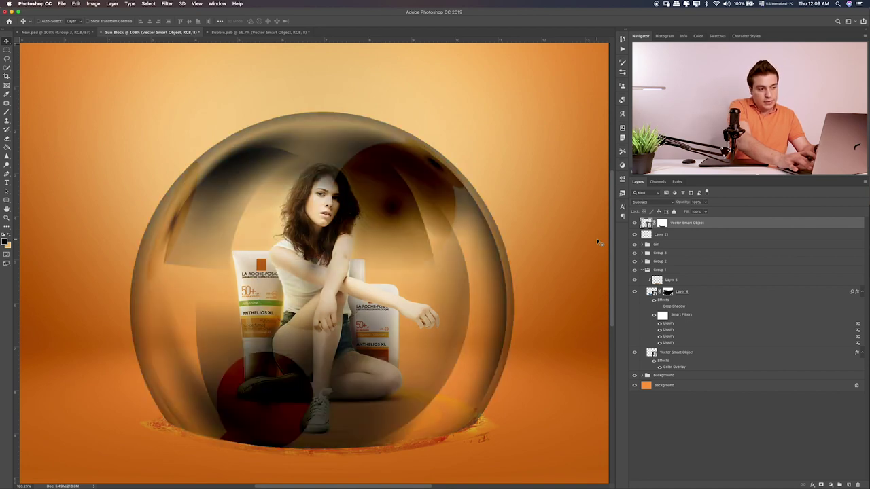
key("shift+plus")
key("shift+plus")
key("shift+plus")
key("shift+plus")
key("shift+plus")
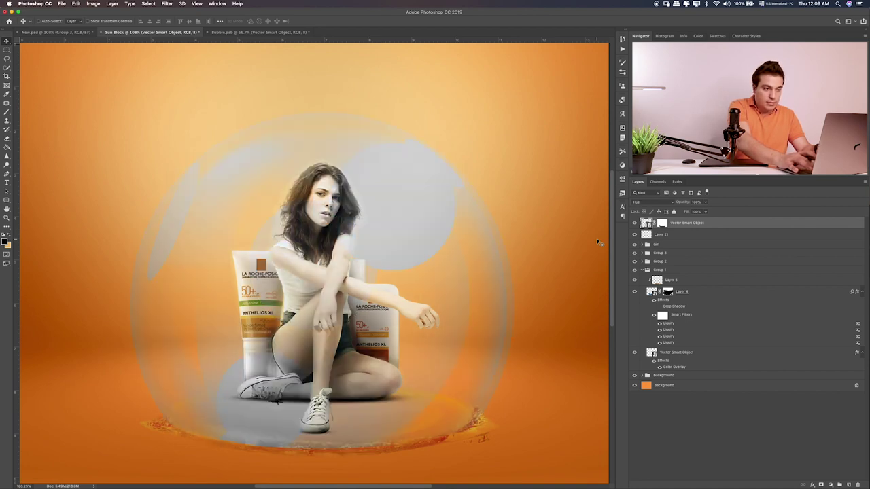
key("shift+plus")
key("shift+plus")
key("shift+plus")
key("shift+plus")
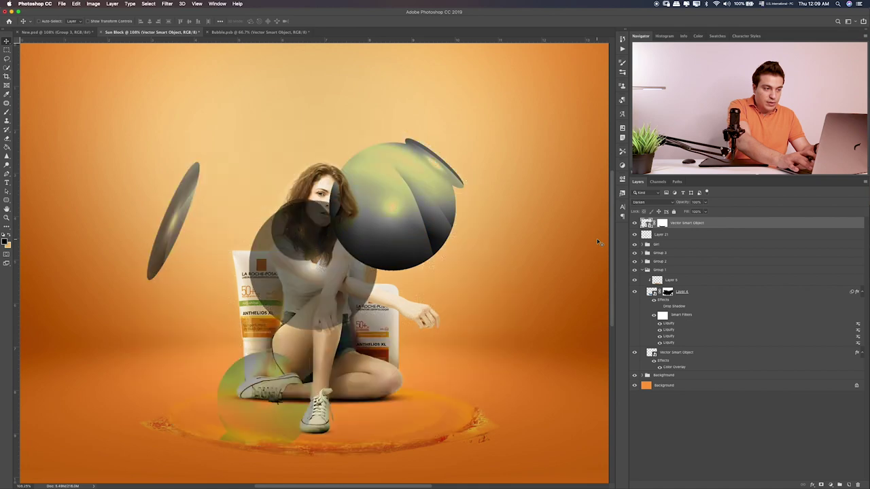
key("shift+plus")
key("shift+plus")
key("shift+plus")
key("shift+plus")
key("shift+plus")
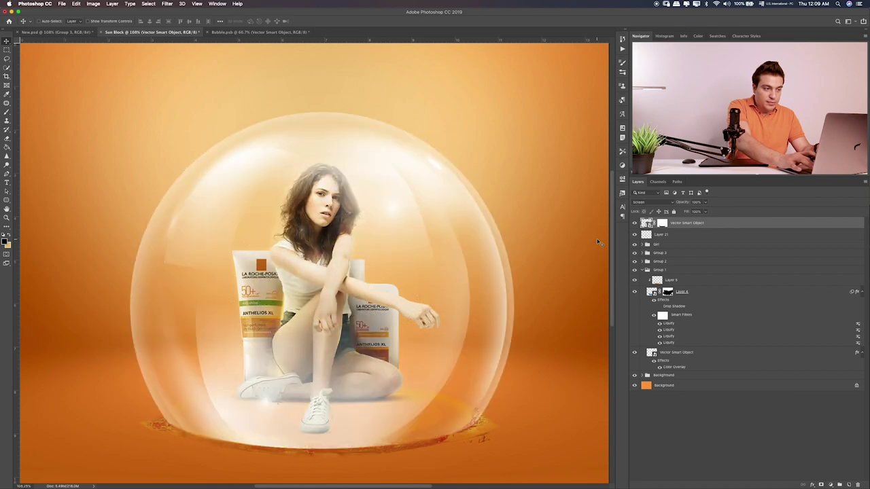
key("shift+plus")
key("shift+minus")
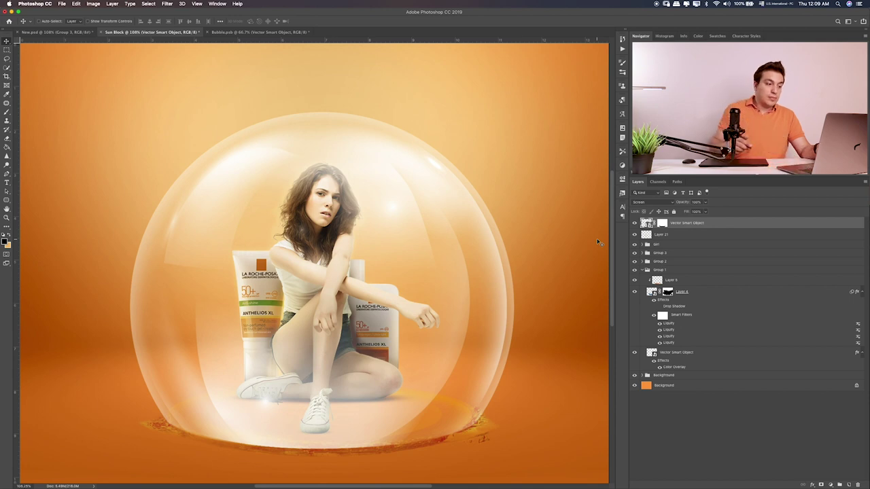
left_click(664, 202)
left_click(664, 202)
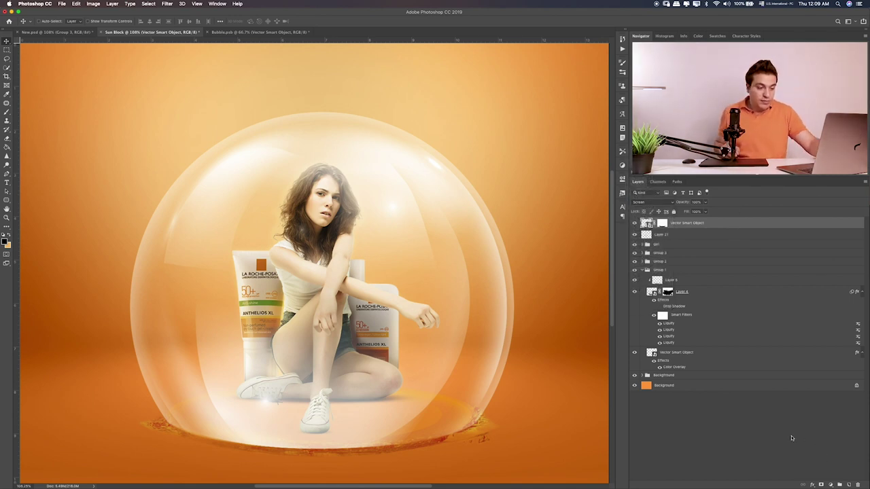
Dim the bubble with a Hue/Saturation filter: Hue +1, Saturation +9, Lightness around -33.
key("ctrl+u")
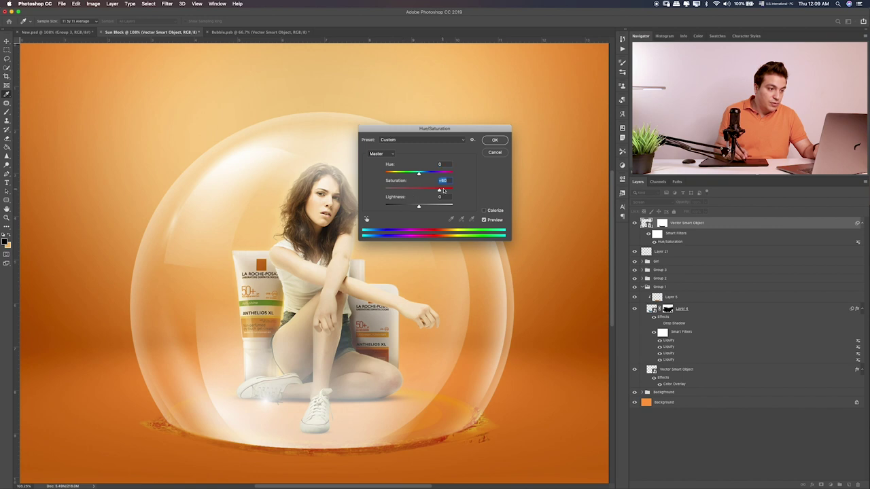
mouse_move(419, 174)
left_mouse_down()
mouse_move(440, 175)
mouse_move(418, 181)
mouse_move(408, 207)
left_mouse_up()
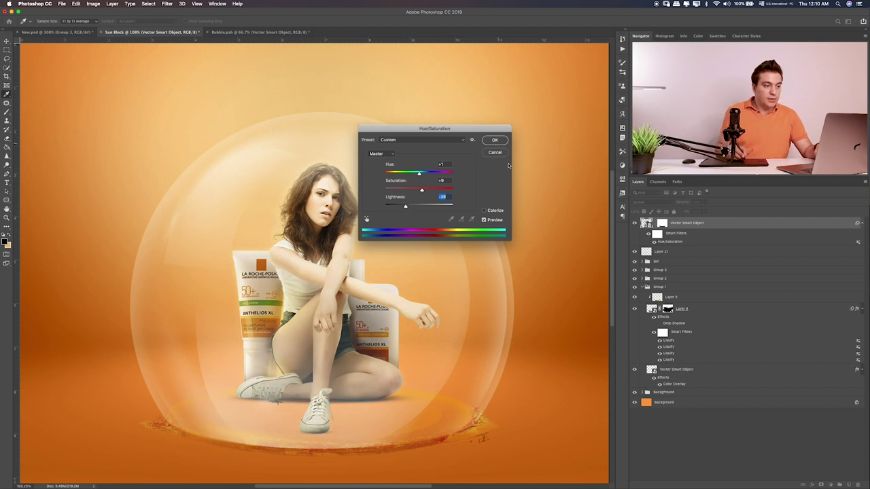
left_click(495, 140)
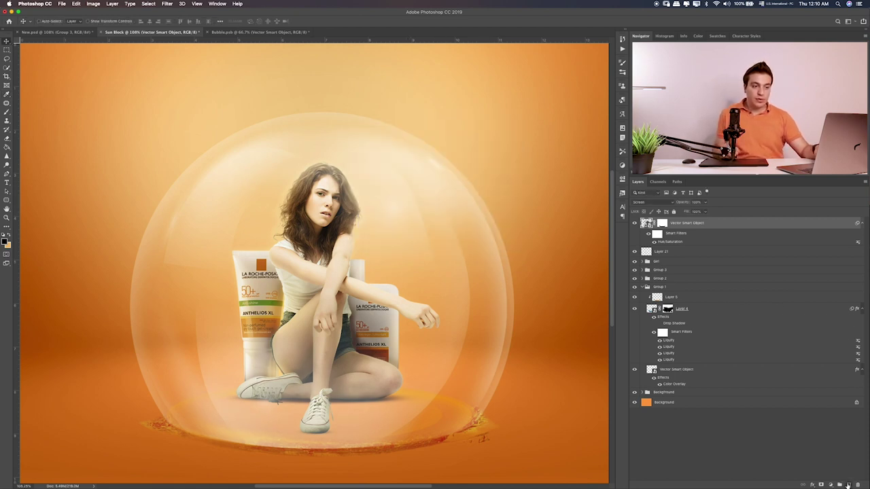
Add a new layer clipped to the bubble and paint darker orange along its bottom rim.
left_click(848, 485)
left_click(634, 263)
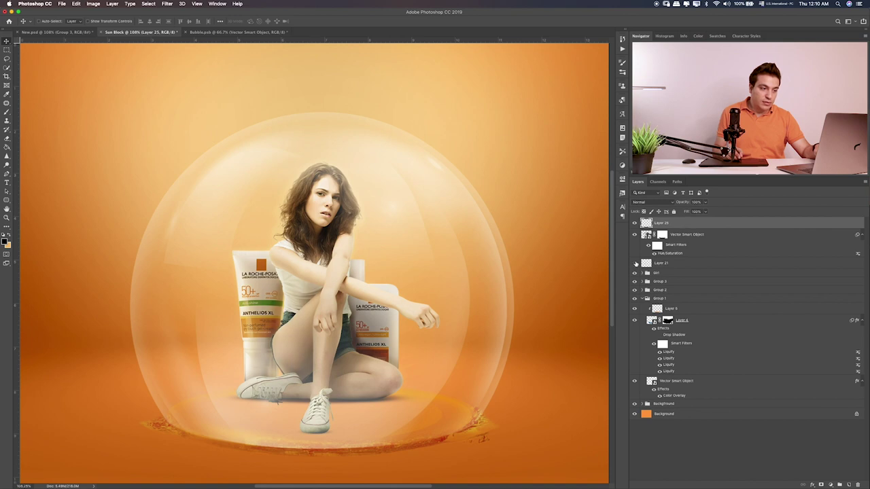
left_click(704, 234)
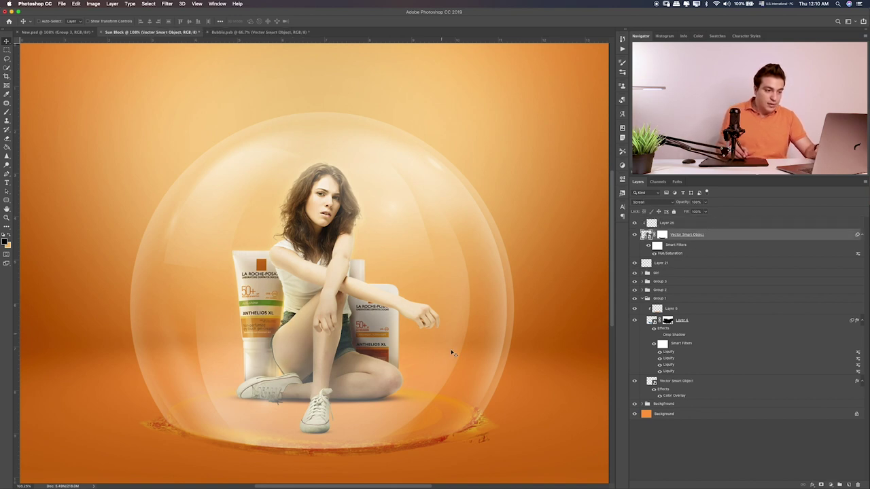
key("b")
left_click(687, 224)
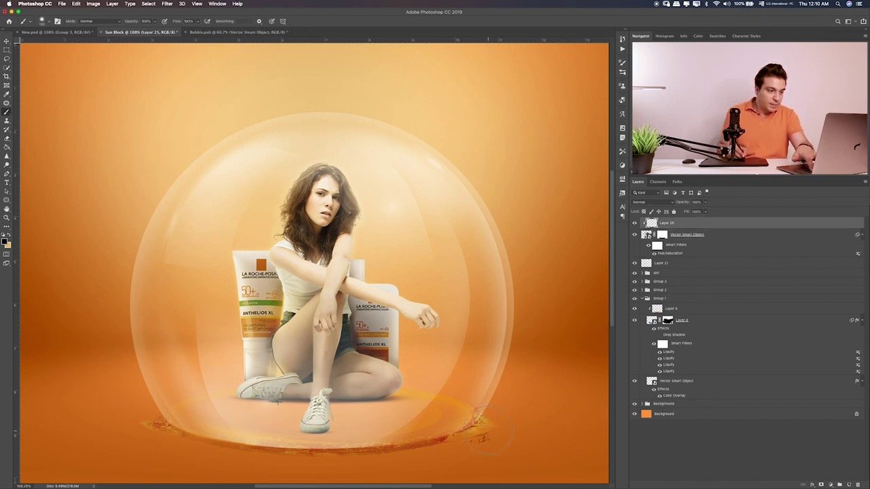
left_click_drag(502, 427, 152, 450)
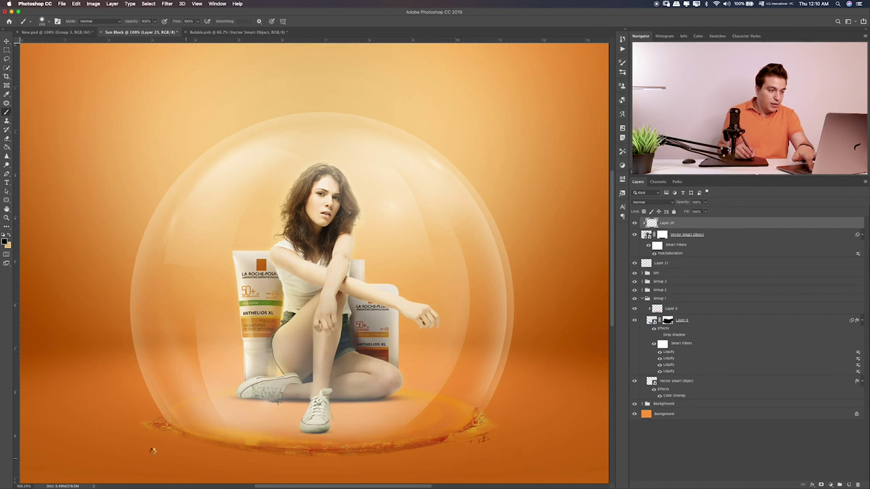
key("bracketright")
key("bracketright")
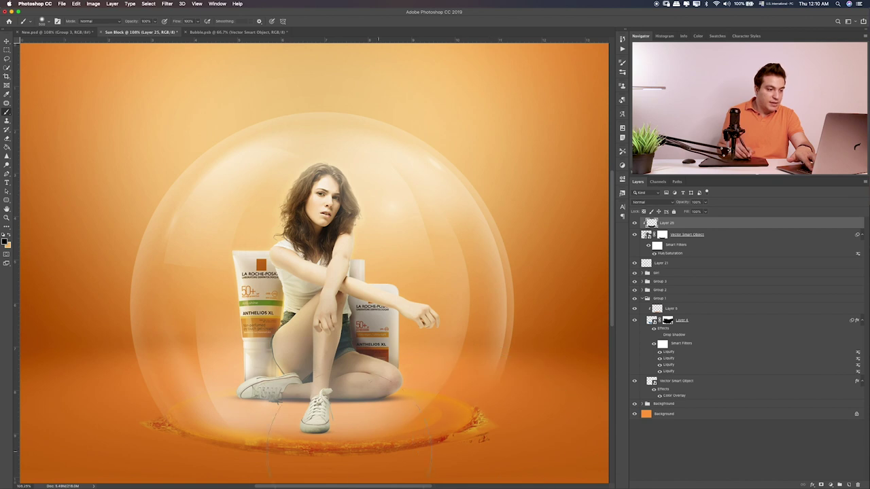
left_click(269, 398)
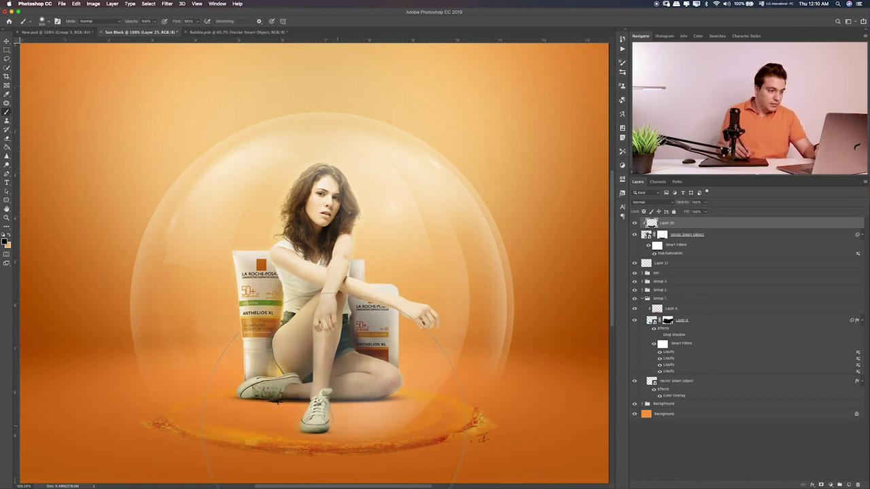
key("ctrl+z")
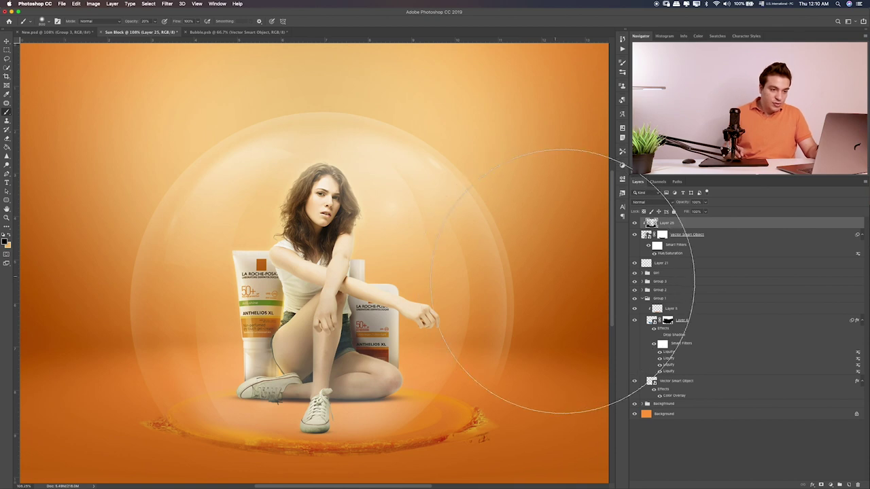
Group Layer 25 with the bubble layer and name the group 'Bubble'.
left_click(715, 245, "shift")
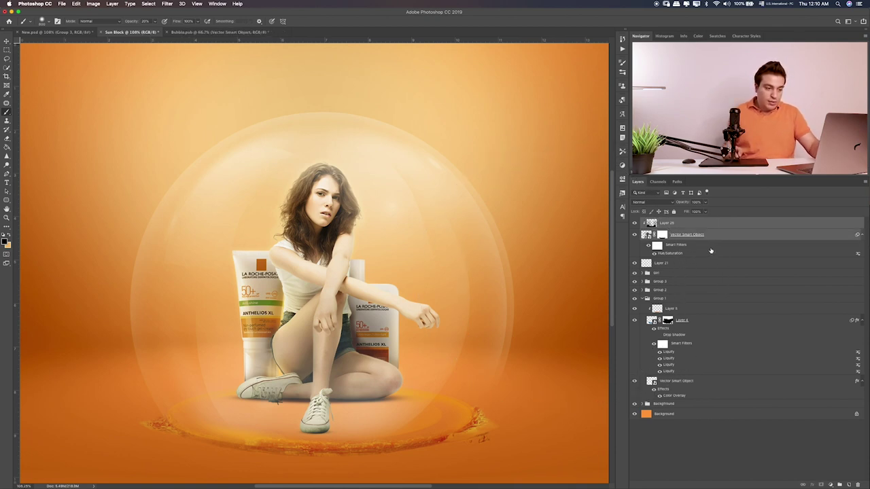
key("ctrl+g")
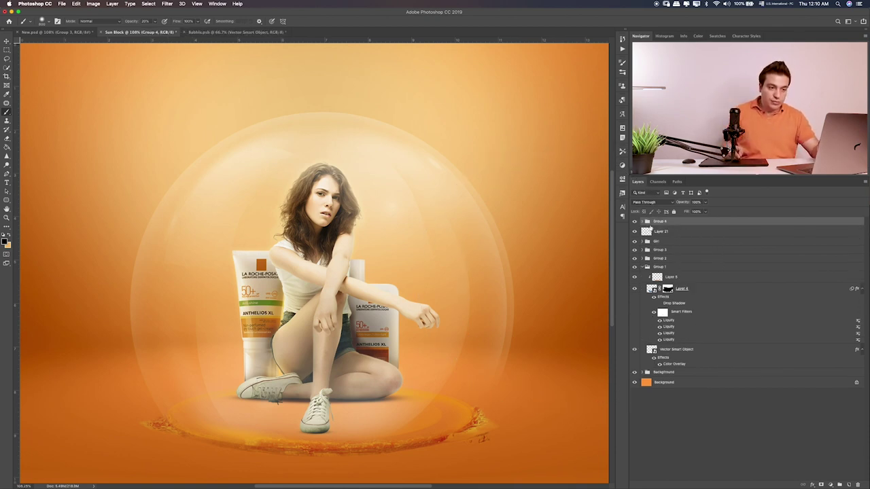
double_click(660, 222)
type("Bu")
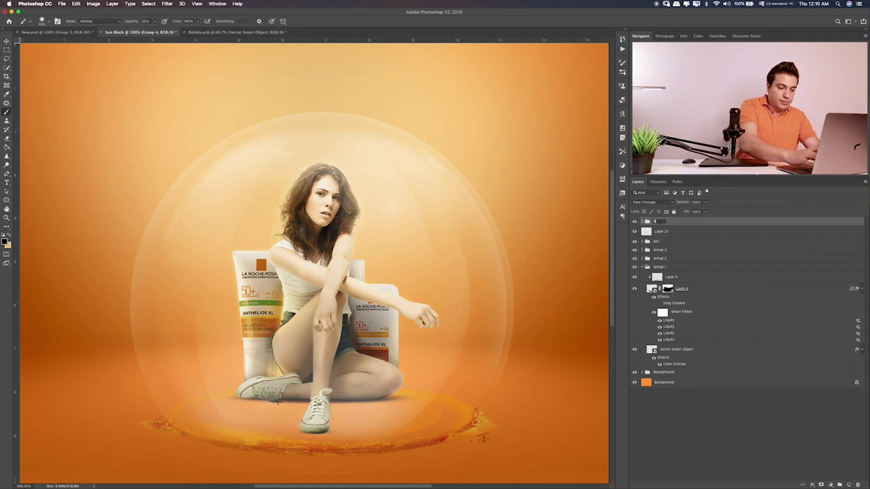
type("bble")
key("Return")
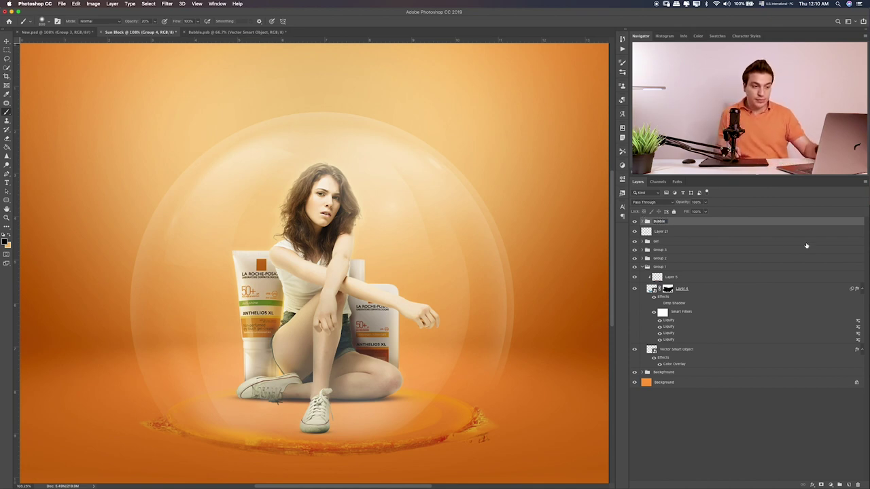
key("Return")
left_click(643, 222)
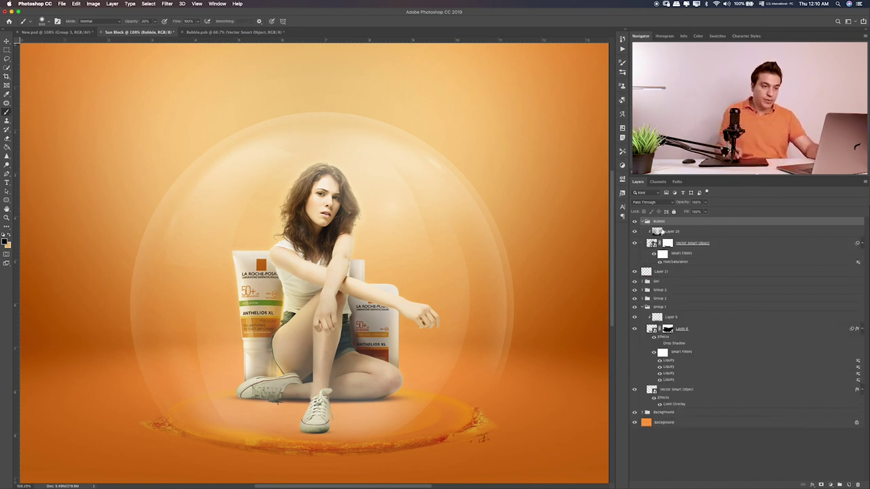
left_click(663, 232)
Preview Clouds, Girl and Ground bubble files, then drag shutterstock_580648009.jpg onto the canvas.
left_click(499, 191)
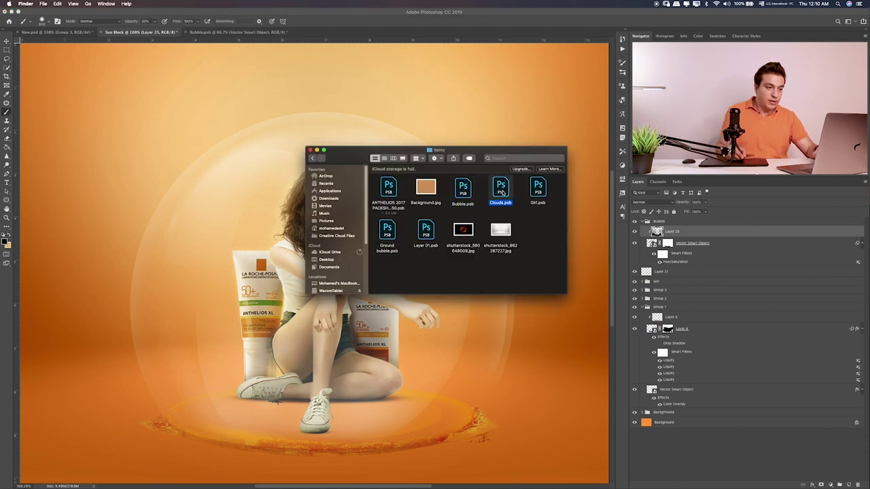
key("space")
key("space")
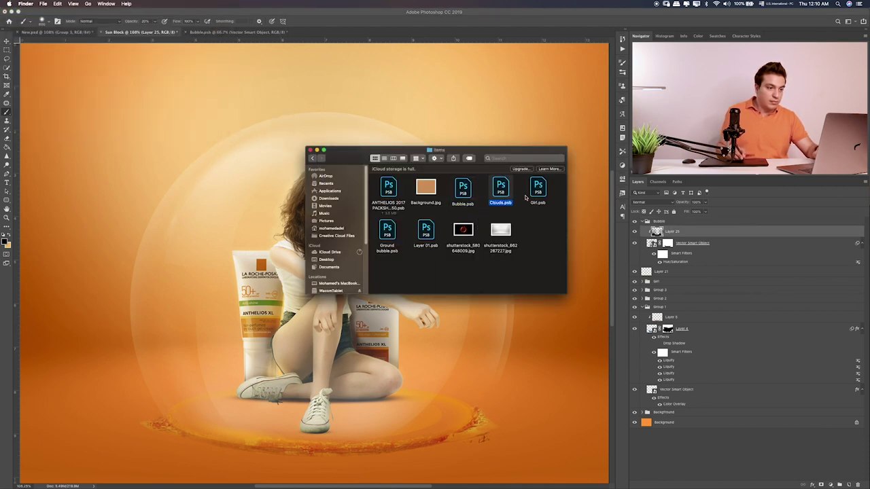
left_click(535, 193)
key("space")
key("space")
left_click(466, 229)
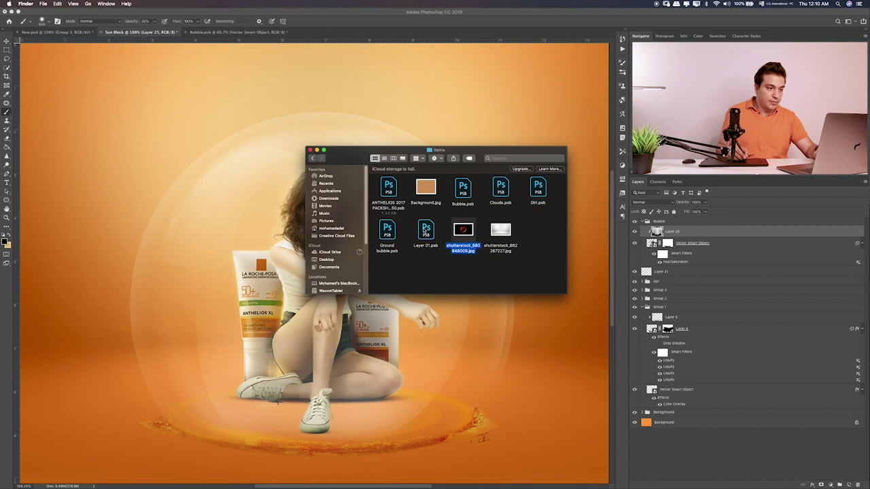
left_click(426, 229)
key("space")
key("space")
left_click(387, 233)
key("space")
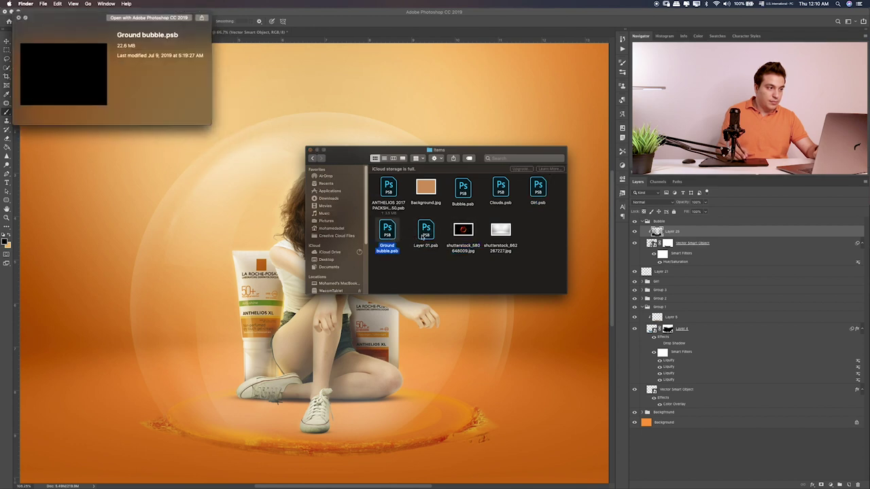
key("space")
left_click(466, 229)
left_click_drag(466, 229, 273, 264)
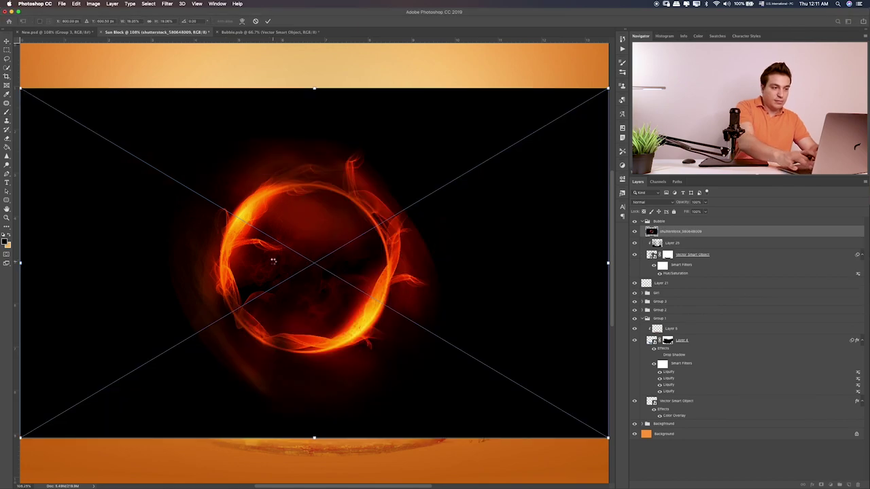
Set the placed fire ring to Screen blend mode and scale it up around its centre.
key("Return")
key("alt+shift+s")
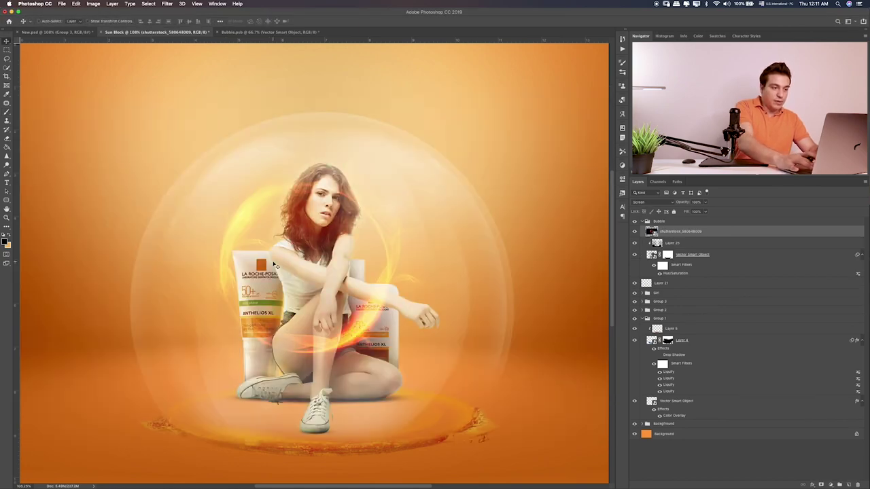
key("ctrl+comma")
key("ctrl+comma")
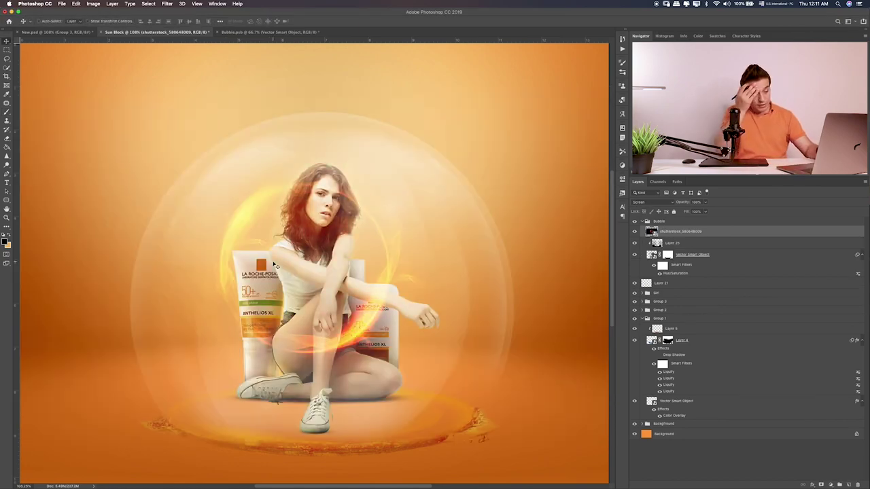
key("ctrl+t")
key("ctrl+minus")
key("ctrl+minus")
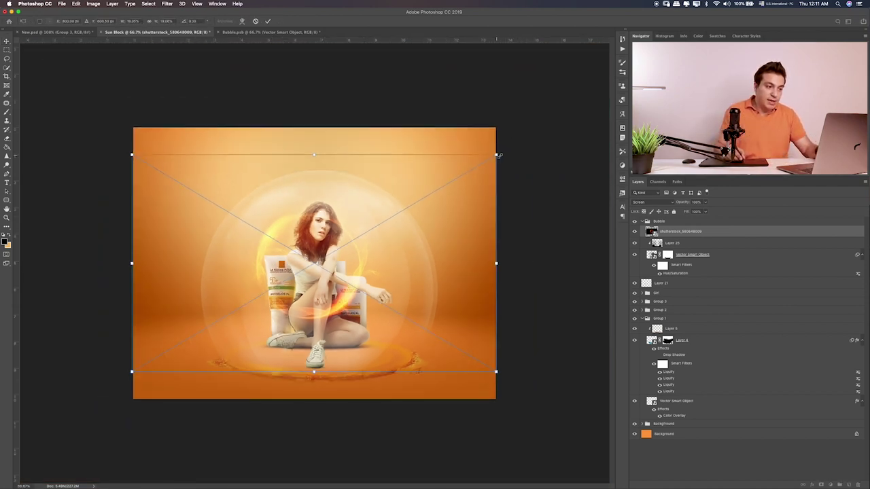
left_click_drag(495, 156, 680, 45)
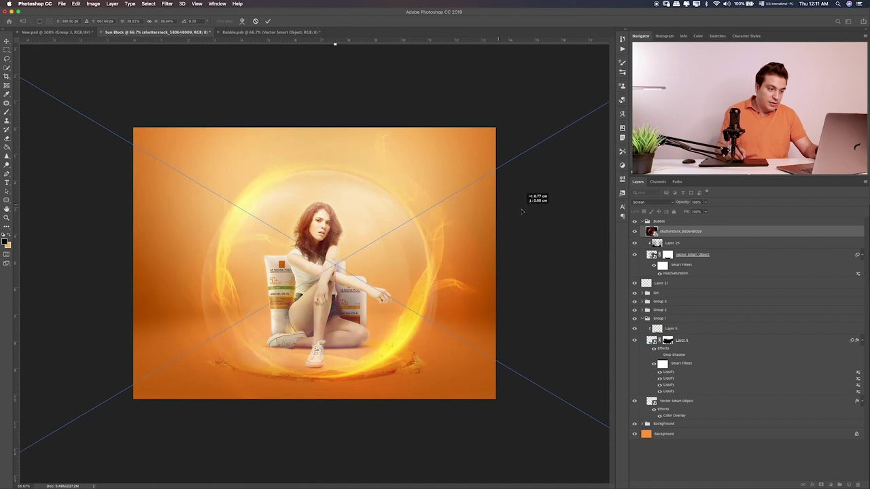
key("ctrl+minus")
key("ctrl+minus")
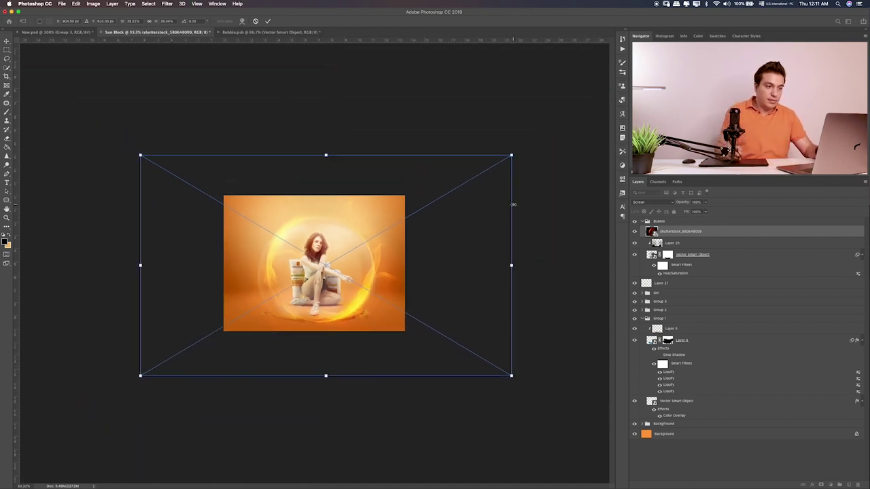
left_click_drag(511, 156, 520, 148)
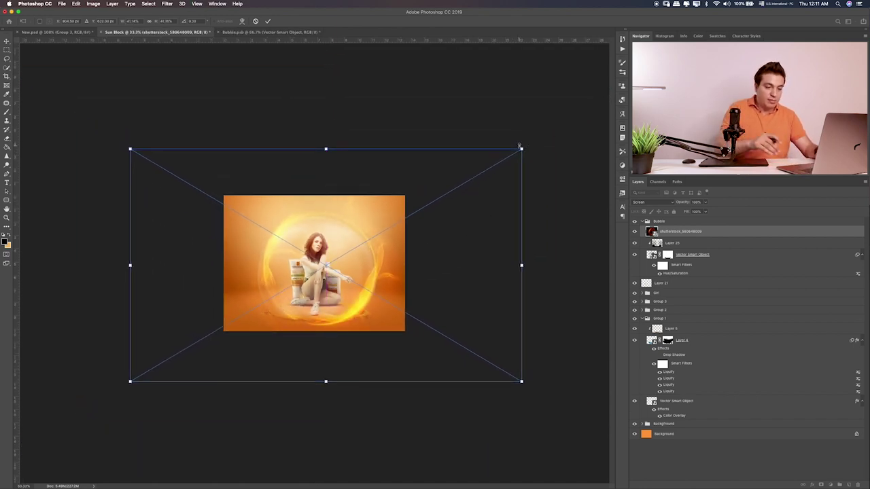
key("Return")
key("ctrl+0")
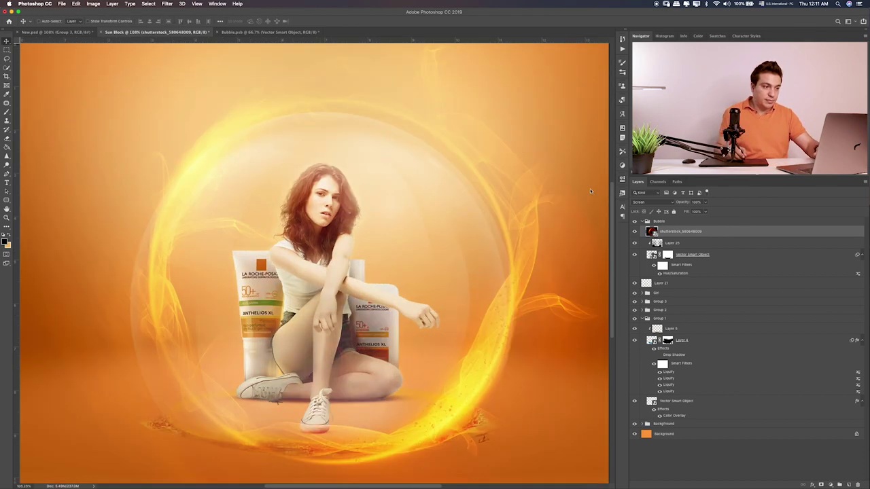
Shift the fire ring down-left and scale it larger again around the bubble.
left_click_drag(442, 255, 429, 271)
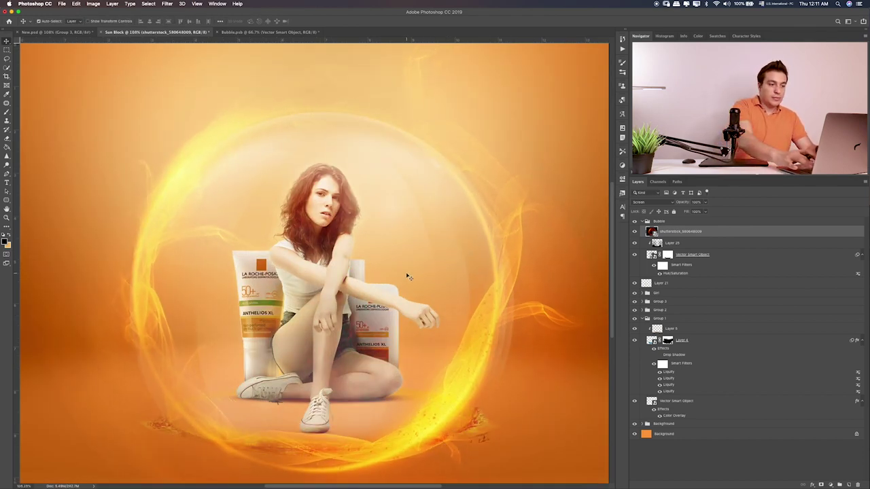
key("ctrl+plus")
key("ctrl+plus")
key("ctrl+minus")
key("ctrl+minus")
key("ctrl+minus")
key("ctrl+minus")
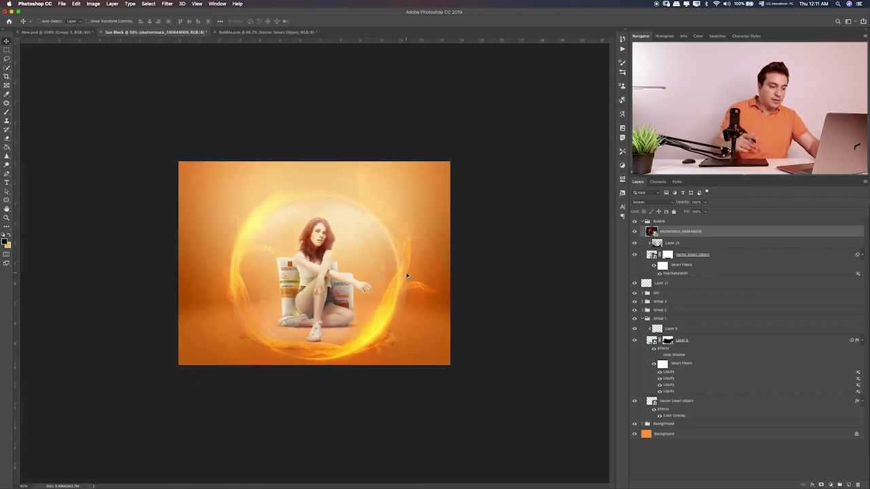
key("ctrl+t")
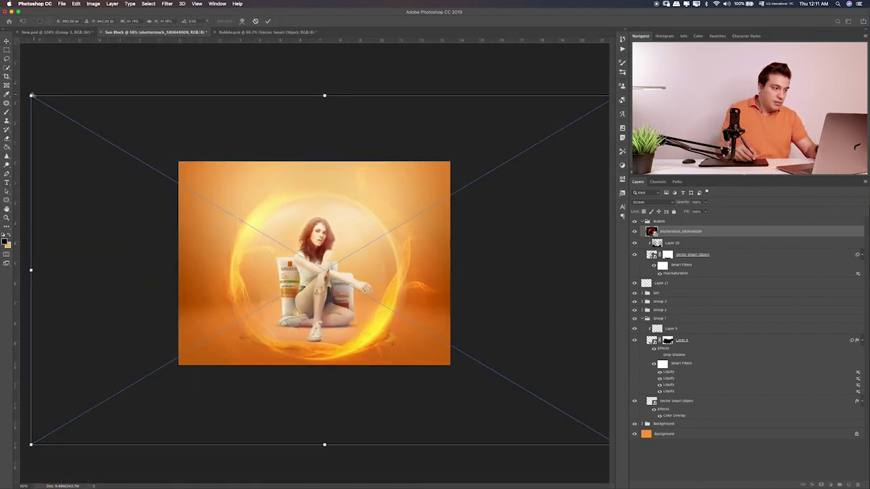
left_click_drag(32, 95, 19, 88)
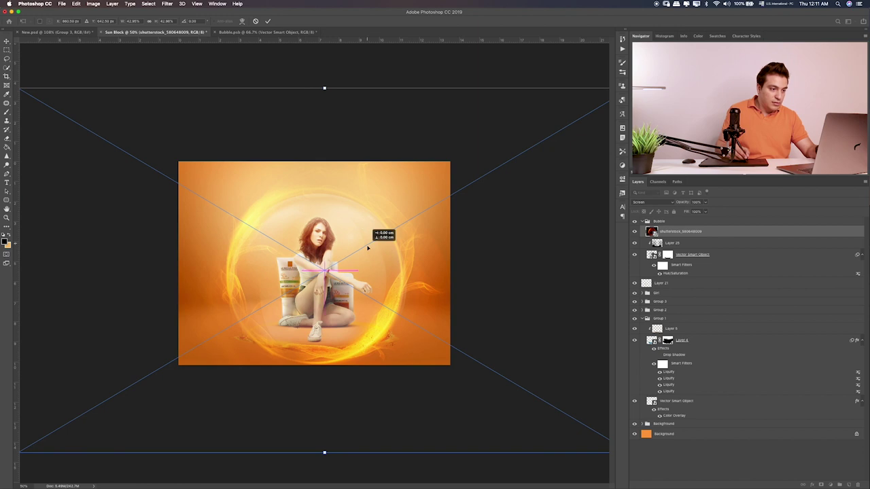
left_click_drag(368, 248, 363, 251)
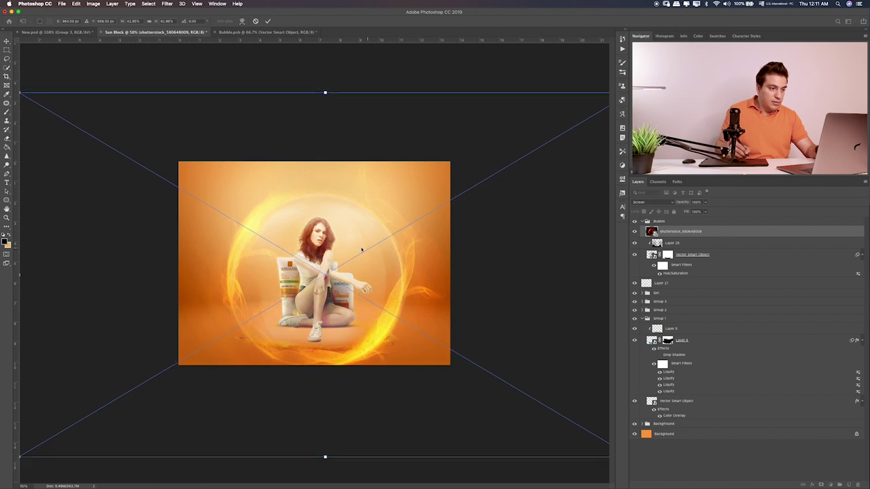
key("Return")
key("ctrl+plus")
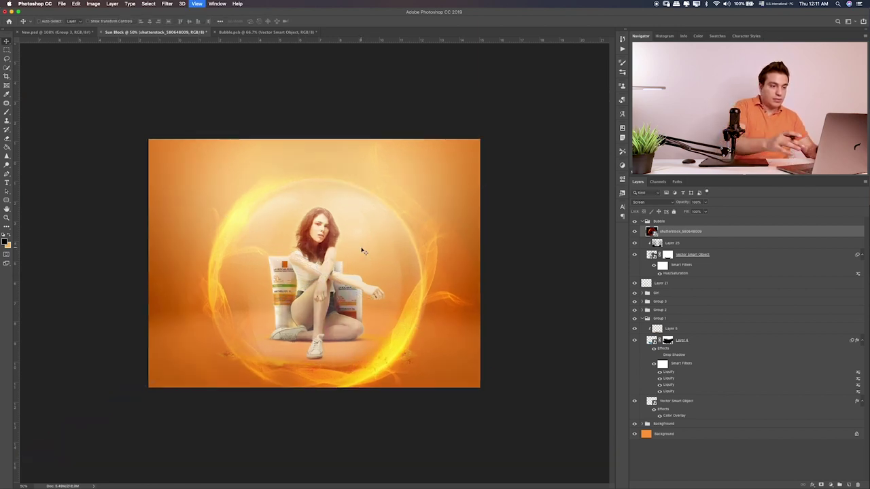
key("ctrl+plus")
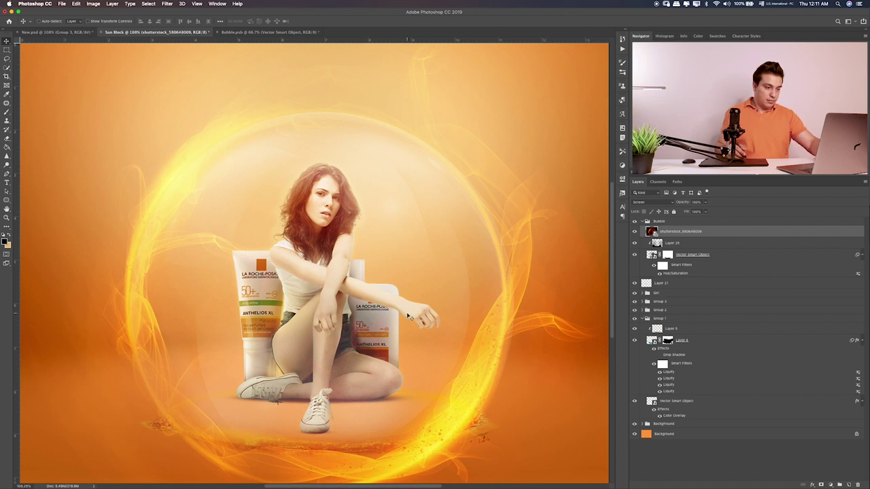
Flip the fire ring horizontally and nudge it slightly to the right.
key("ctrl+t")
right_click(435, 256)
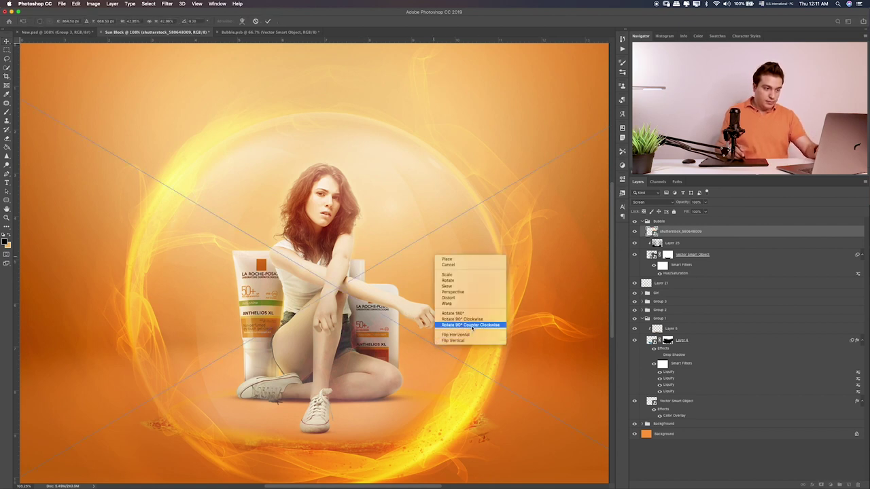
left_click(469, 335)
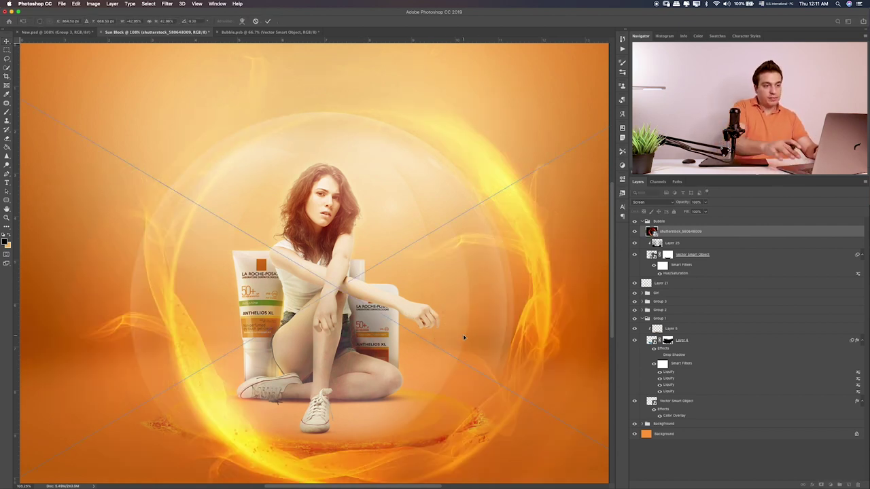
key("Return")
left_click_drag(282, 285, 302, 285)
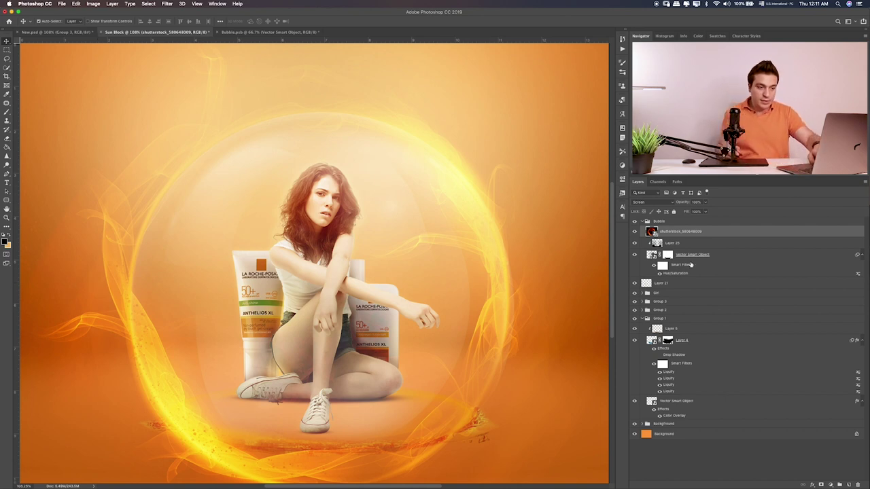
key("super+minus")
key("super+minus")
Add a layer mask to the fire ring and paint out the bright flame streak below the bubble.
left_click(820, 482)
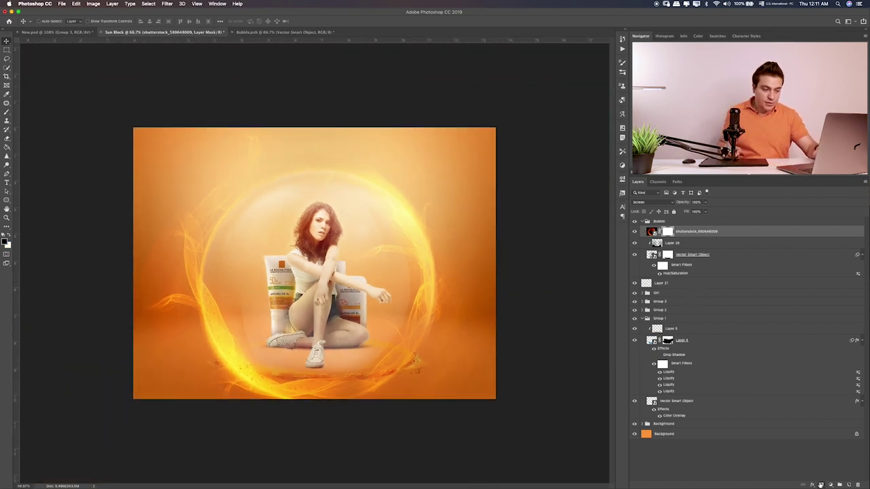
key("b")
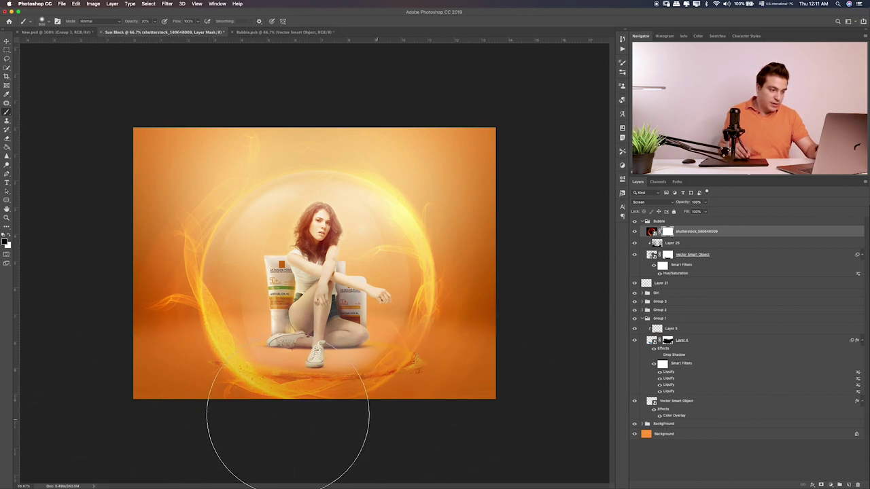
key("0")
left_click_drag(257, 428, 249, 442)
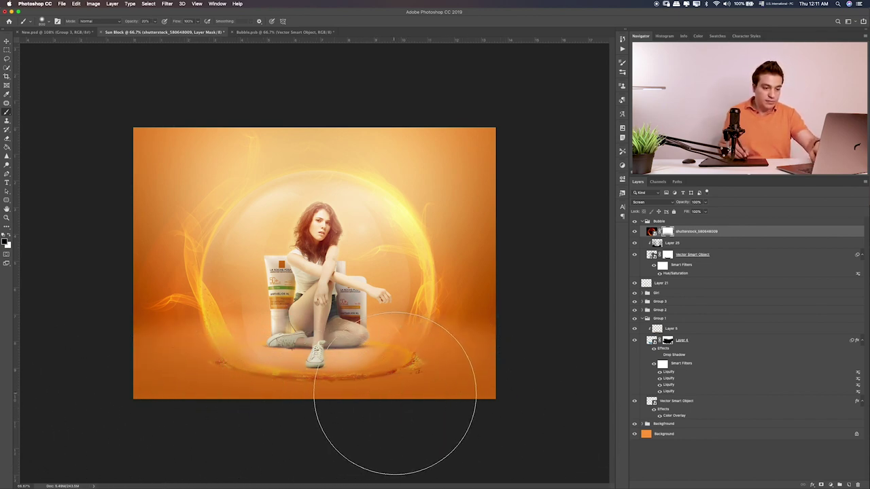
key("2")
key("super+0")
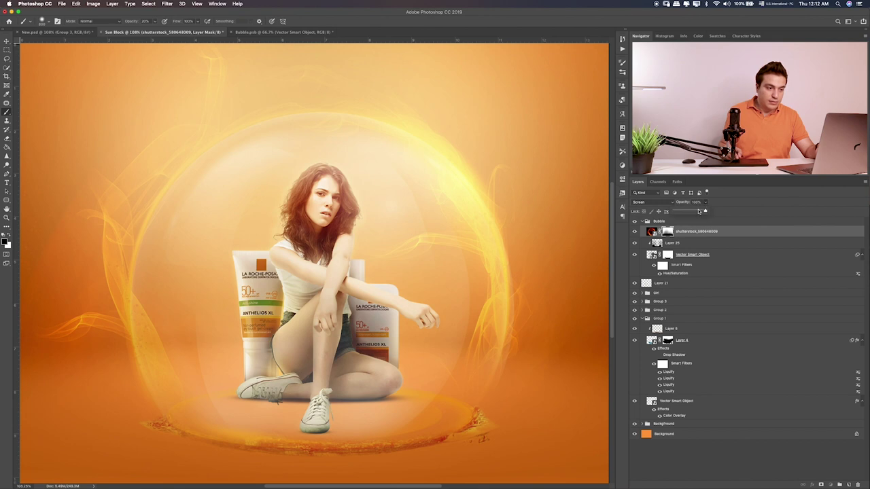
Lower the fire ring layer's opacity to 72%.
left_click_drag(698, 211, 697, 211)
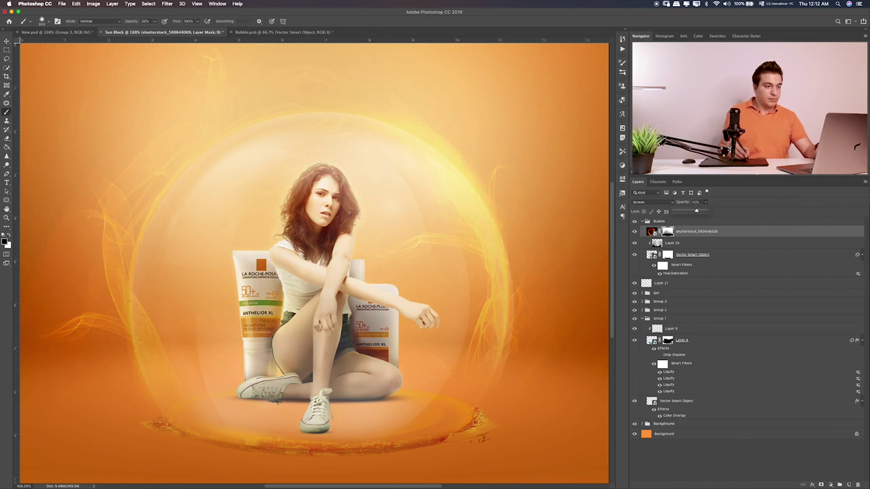
left_click(404, 387)
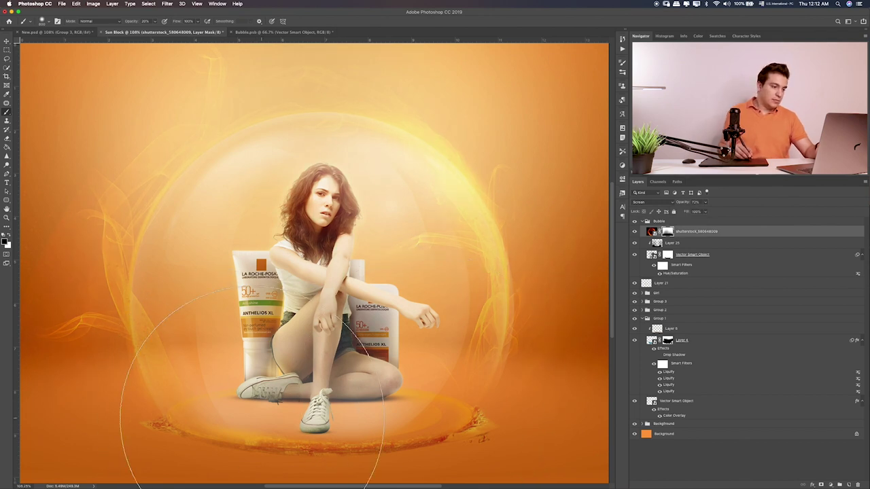
left_click(647, 329)
Add Layer 26, paint on it, and squash the ellipse flat and lower beneath the model.
left_click(847, 483)
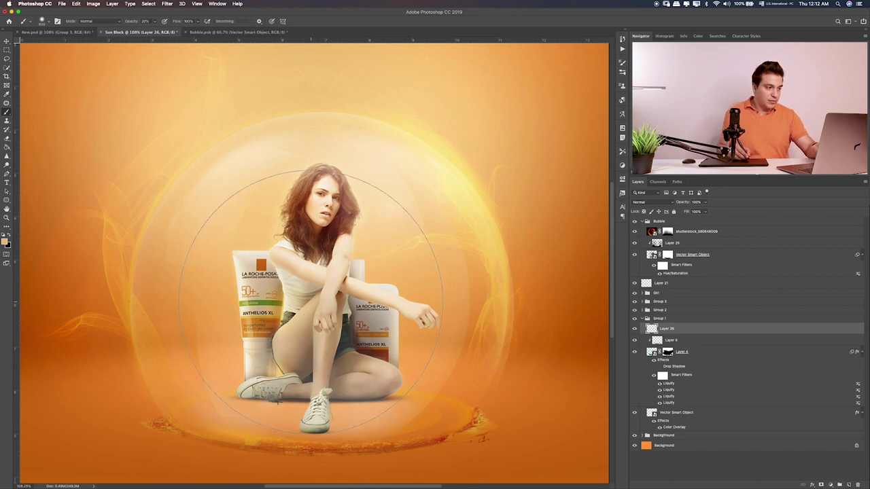
key("bracketleft")
key("bracketleft")
key("bracketleft")
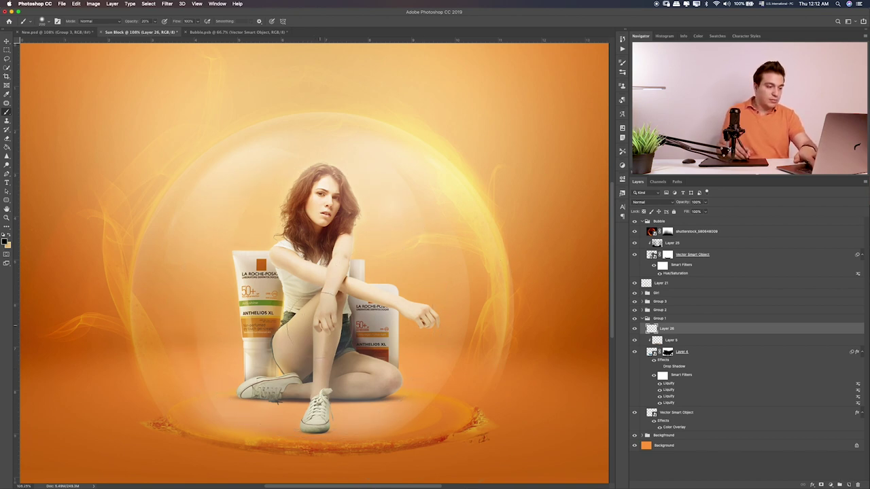
left_click_drag(345, 316, 345, 350)
key("ctrl+t")
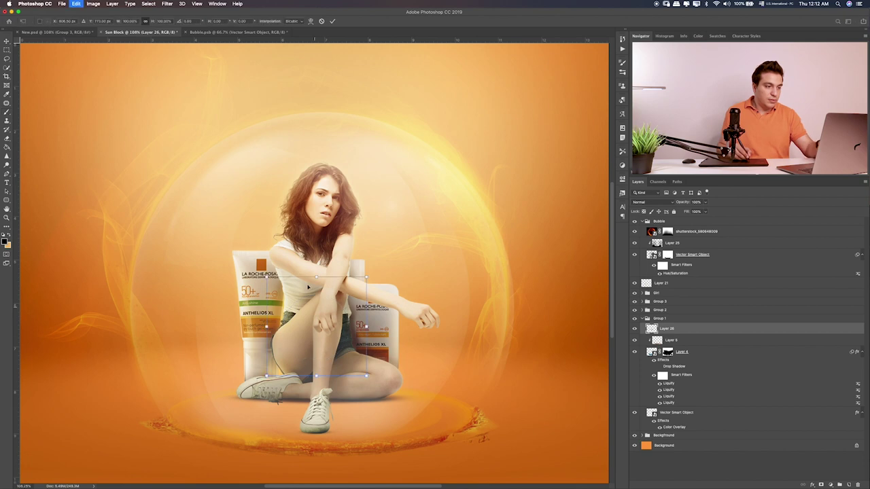
mouse_move(314, 275)
left_mouse_down()
mouse_move(315, 309)
mouse_move(594, 236)
left_mouse_up()
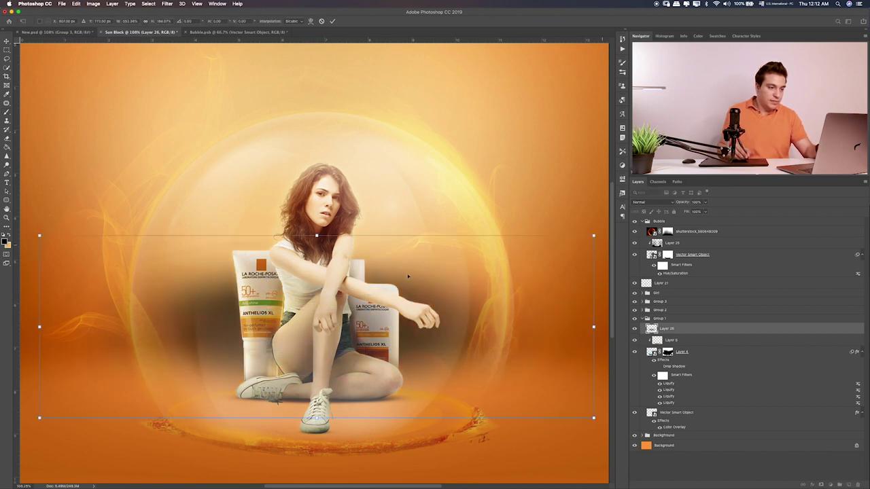
left_click_drag(316, 237, 316, 298)
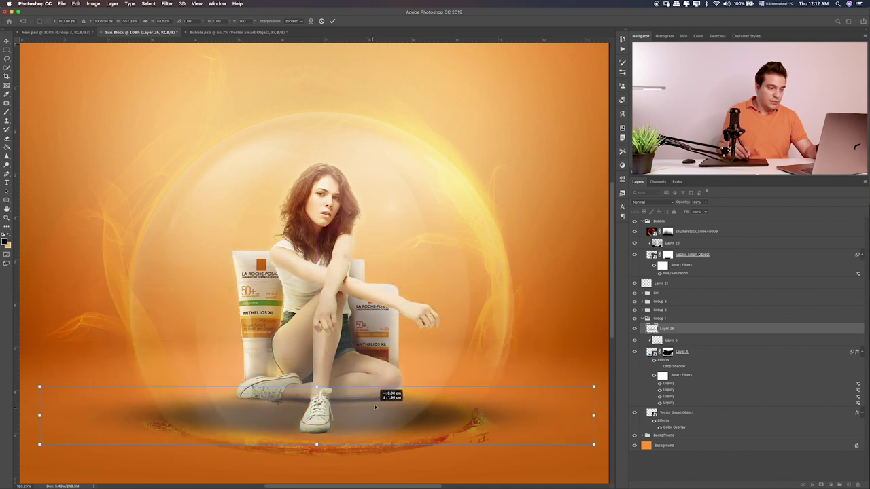
left_click_drag(371, 402, 372, 426)
mouse_move(316, 382)
left_mouse_down()
mouse_move(316, 369)
mouse_move(338, 404)
left_mouse_up()
key("Return")
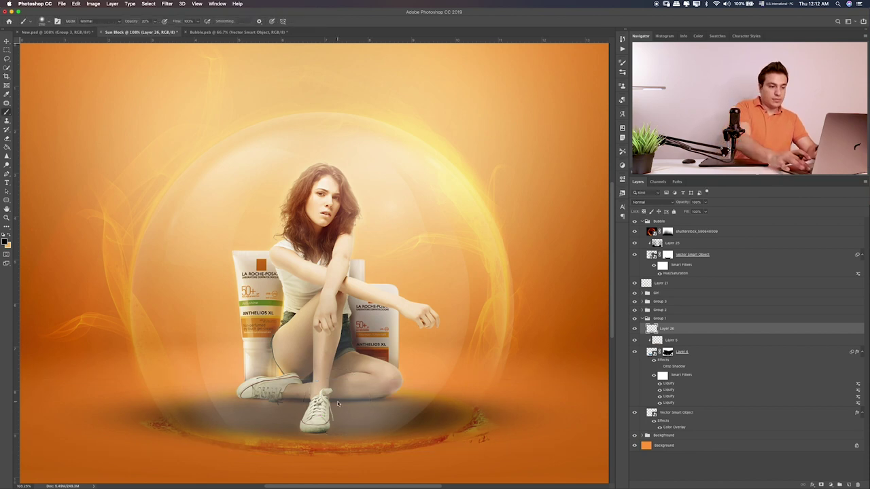
Cycle Layer 26's blend modes, trying Soft Light and Hard Light.
key("shift+plus")
key("shift+plus")
key("shift+plus")
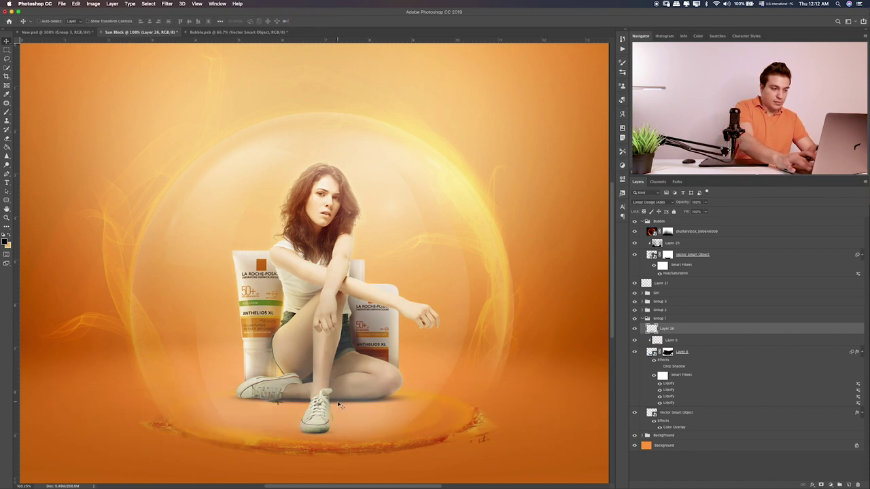
key("shift+plus")
key("shift+plus")
key("shift+plus")
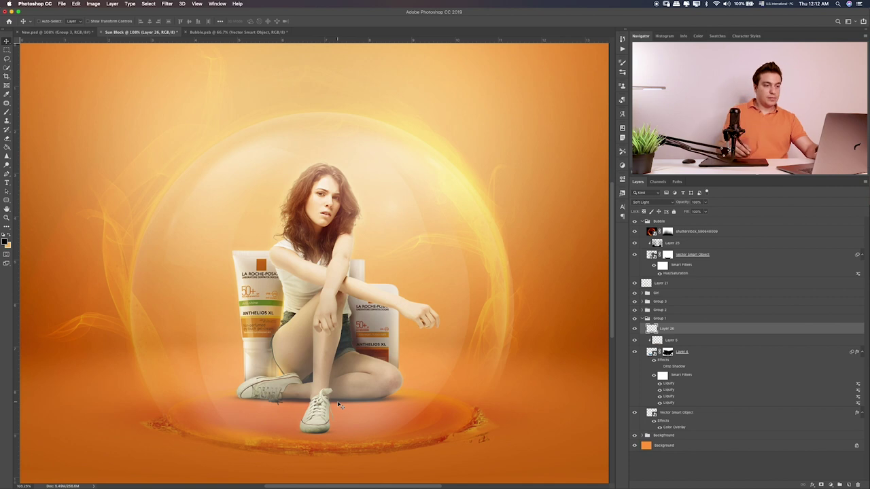
key("shift+plus")
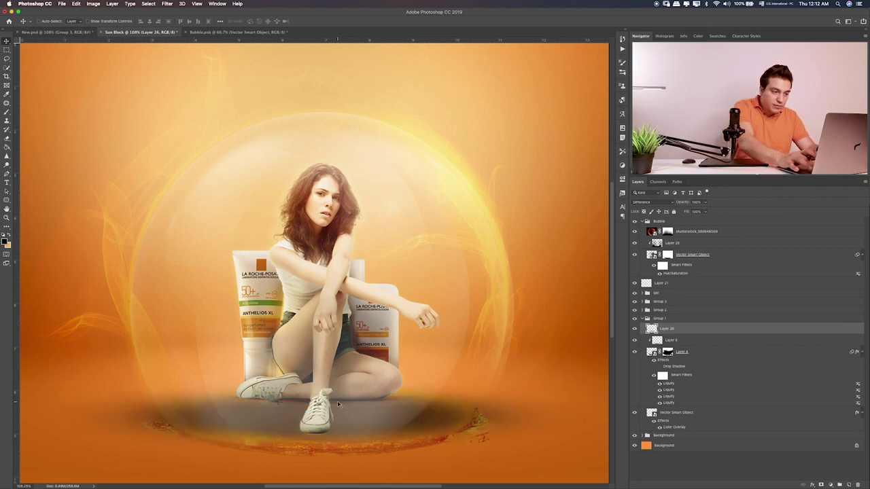
key("shift+plus")
key("shift+plus")
key("shift+plus")
key("shift+plus")
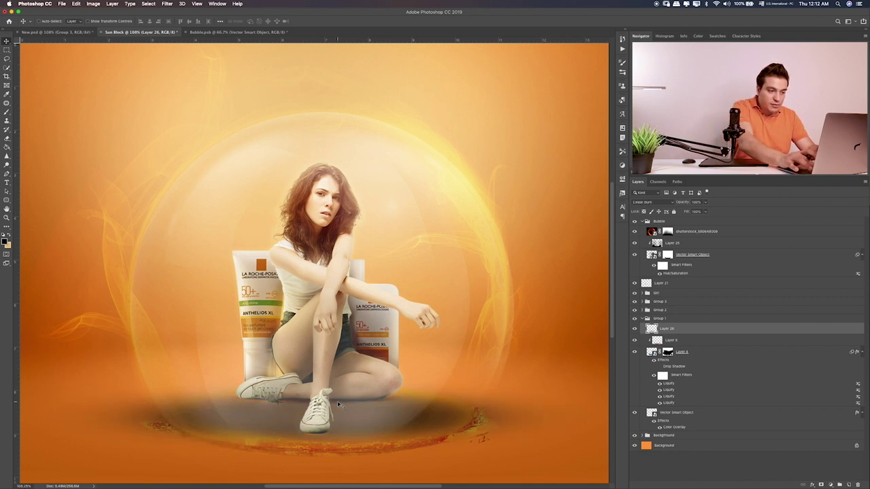
key("shift+plus")
key("shift+plus")
key("shift+plus")
key("shift+plus")
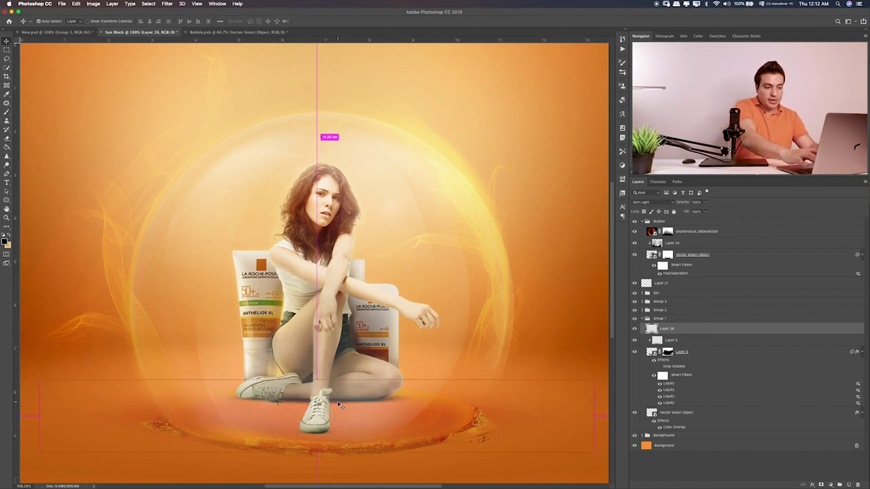
Narrow the glow ellipse to about 9.87 cm and adjust its height and position.
key("super+1")
key("super+t")
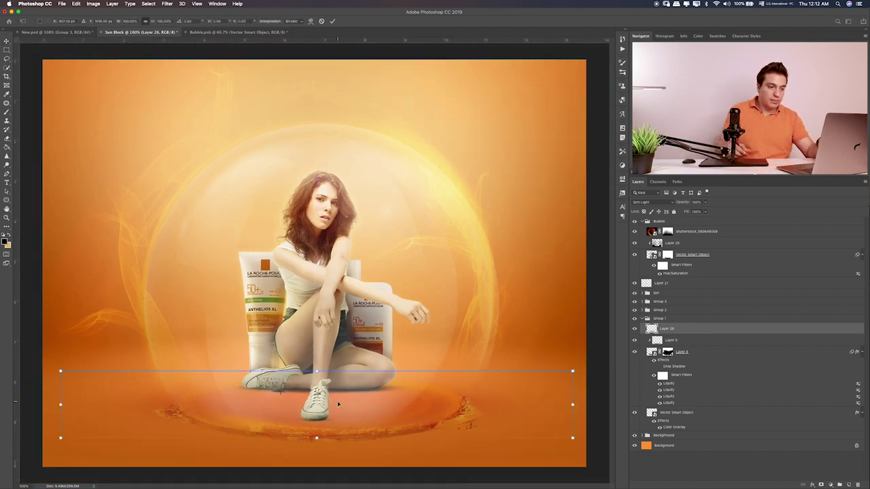
left_click_drag(573, 406, 509, 405)
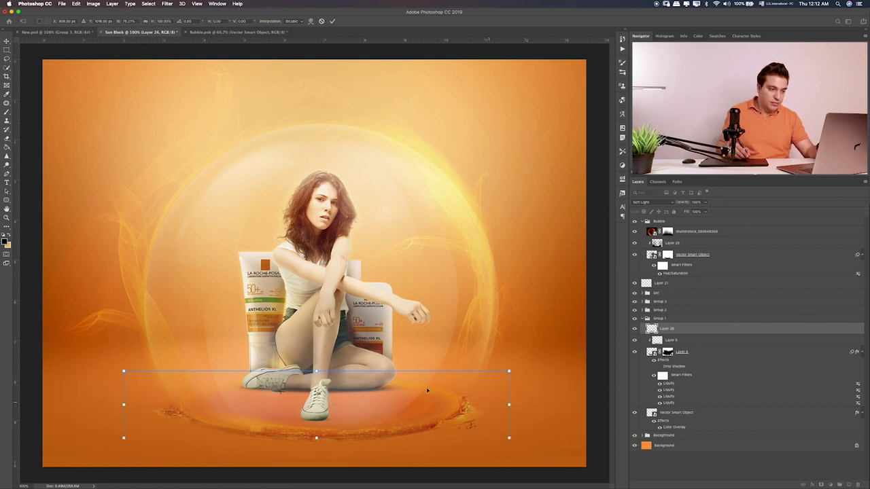
left_click_drag(316, 371, 316, 357)
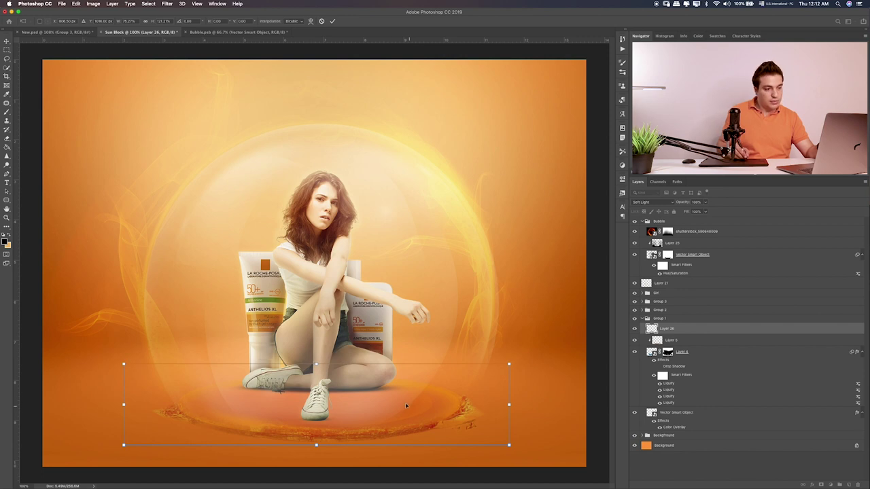
left_click_drag(404, 393, 404, 399)
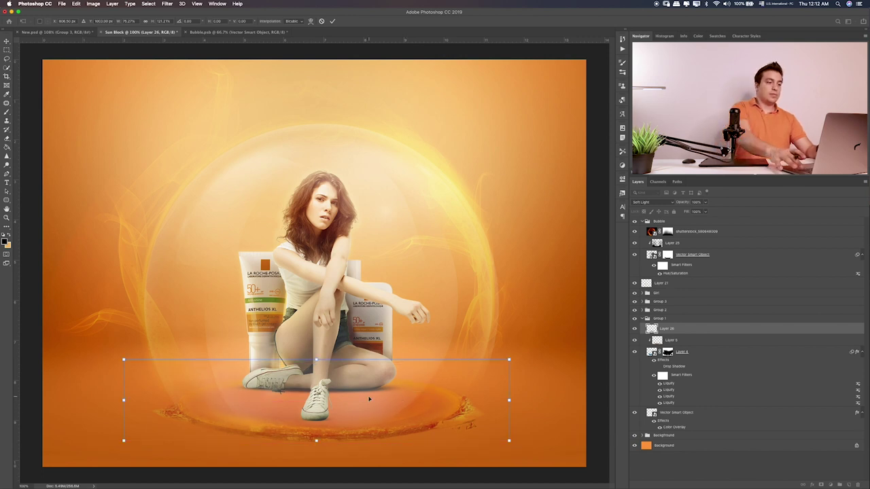
key("Return")
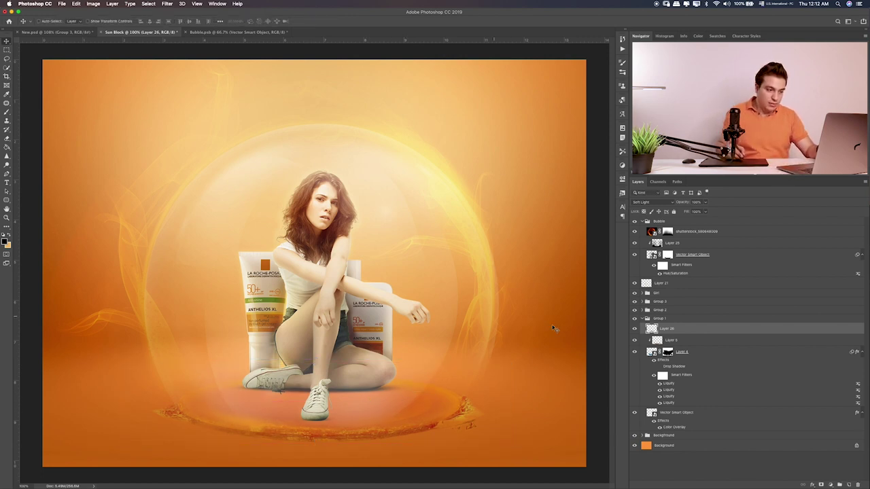
Collapse Group 1 and the Bubble group, then move the Bubble group slightly up.
left_click(643, 318)
left_click(635, 310)
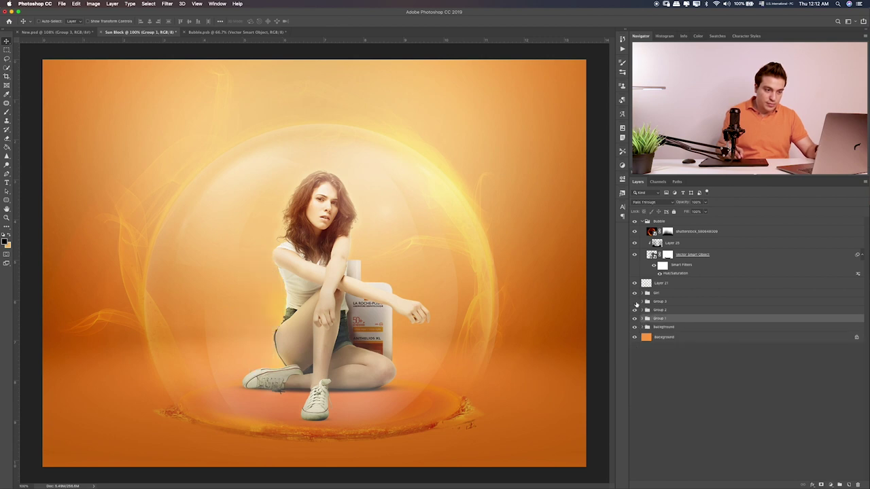
left_click(635, 310)
left_click(635, 282)
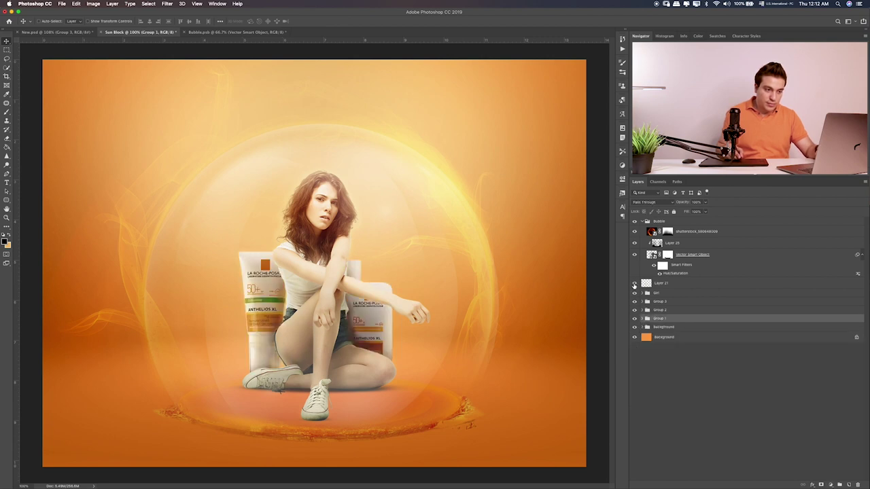
left_click(643, 222)
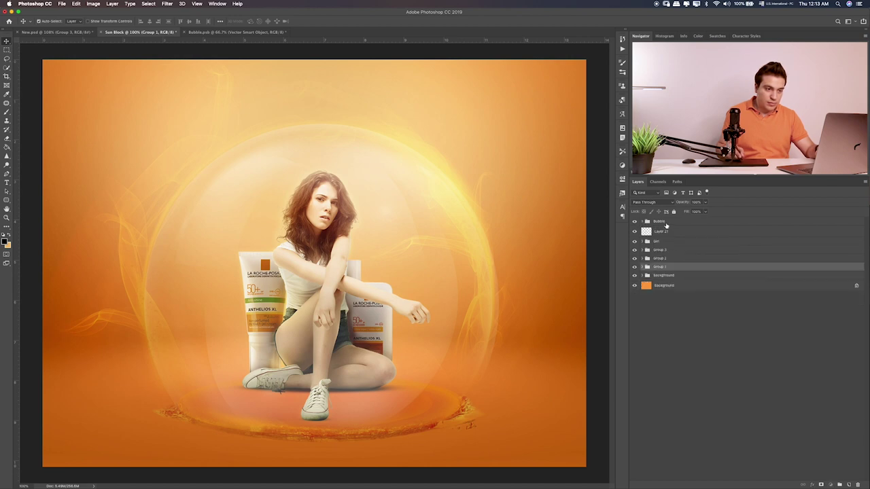
left_click(664, 223)
left_click_drag(402, 325, 416, 322)
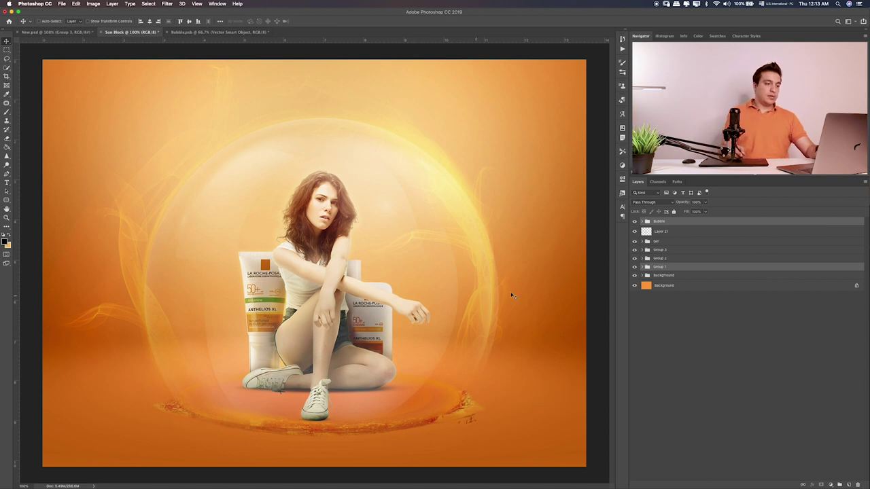
Rotate the Bubble group about one degree and shift it down slightly.
key("ctrl+t")
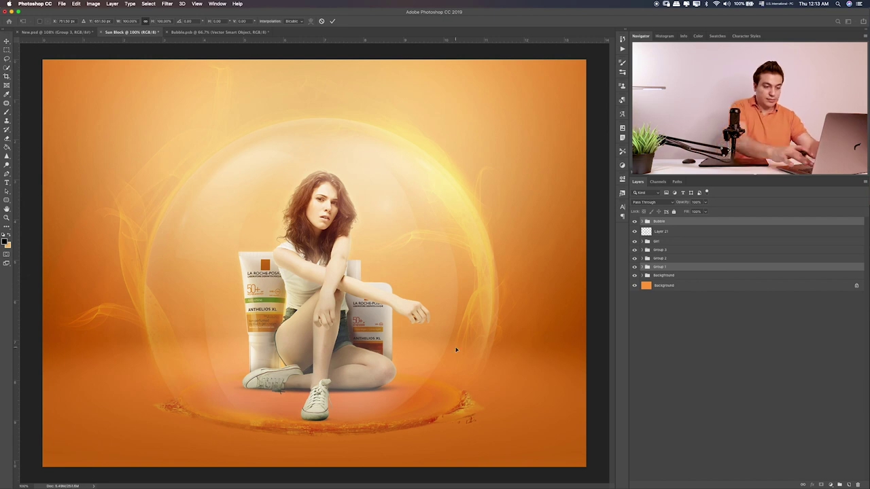
key("ctrl+minus")
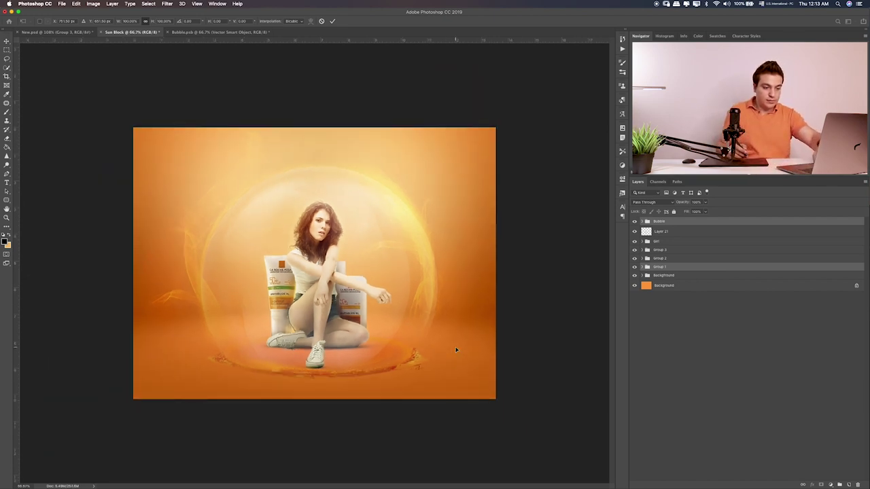
key("ctrl+0")
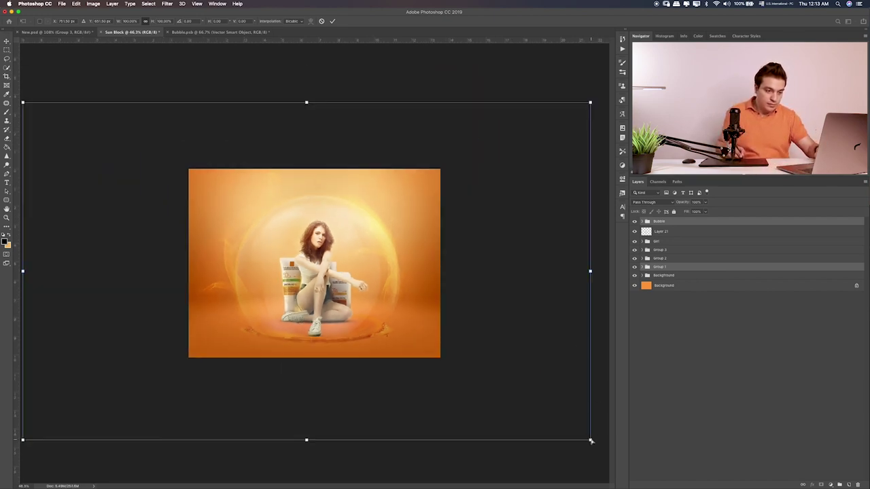
left_click_drag(590, 441, 590, 430)
left_click_drag(359, 357, 359, 361)
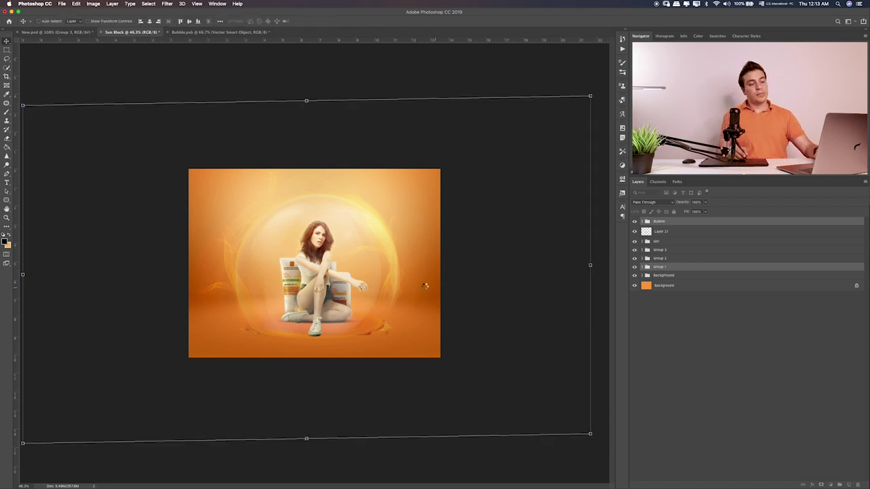
key("Return")
key("super+0")
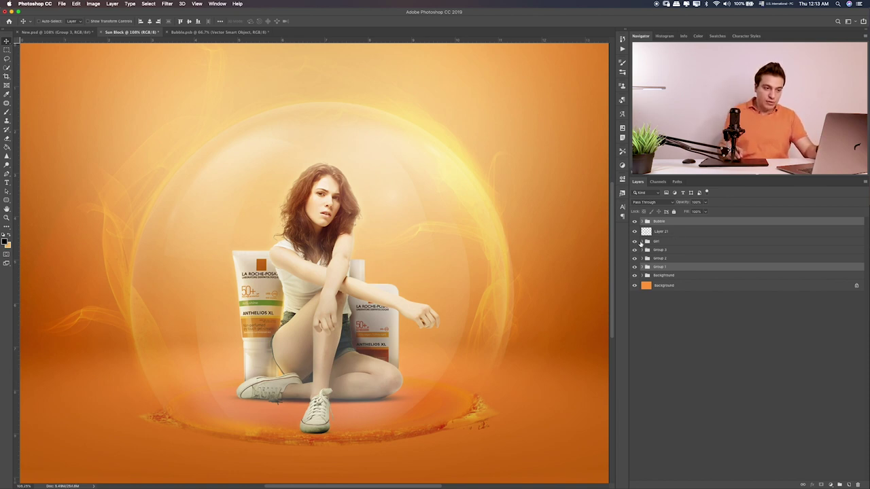
Check the Girl group's contents, then group Girl, Group 3 and Group 2.
left_click(641, 242)
left_click(634, 258)
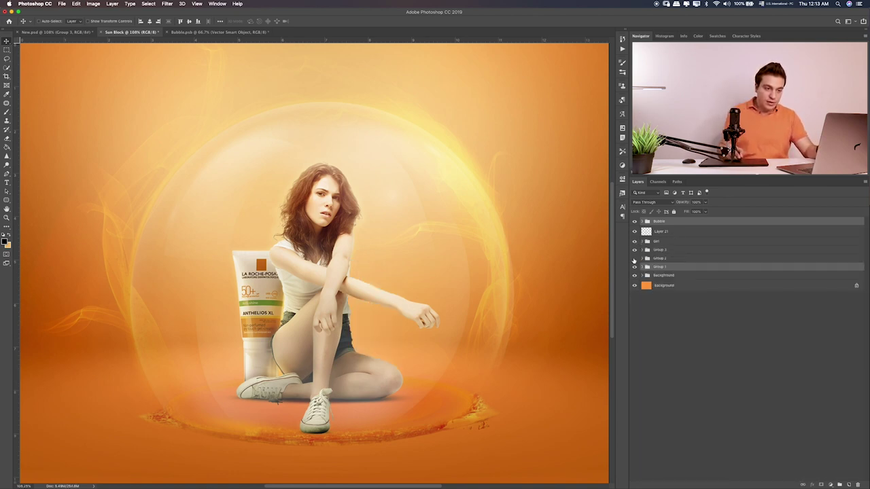
left_click(634, 249)
left_click(634, 242)
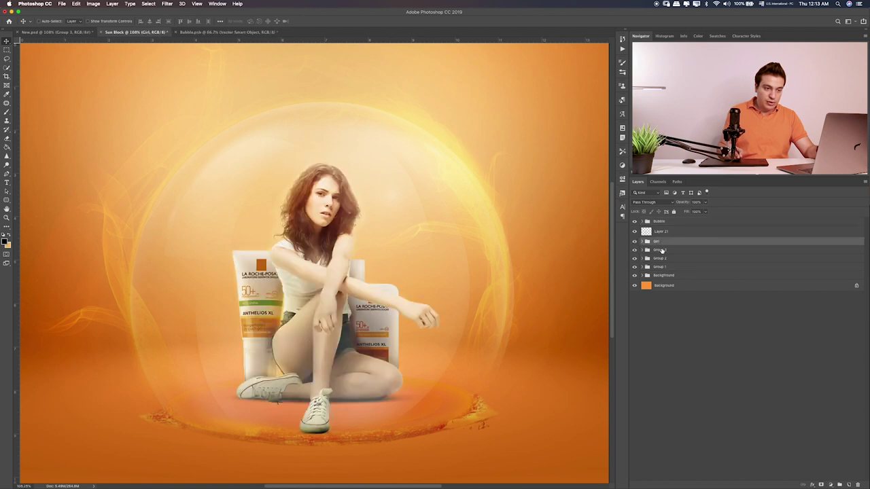
left_click(661, 260)
key("ctrl+g")
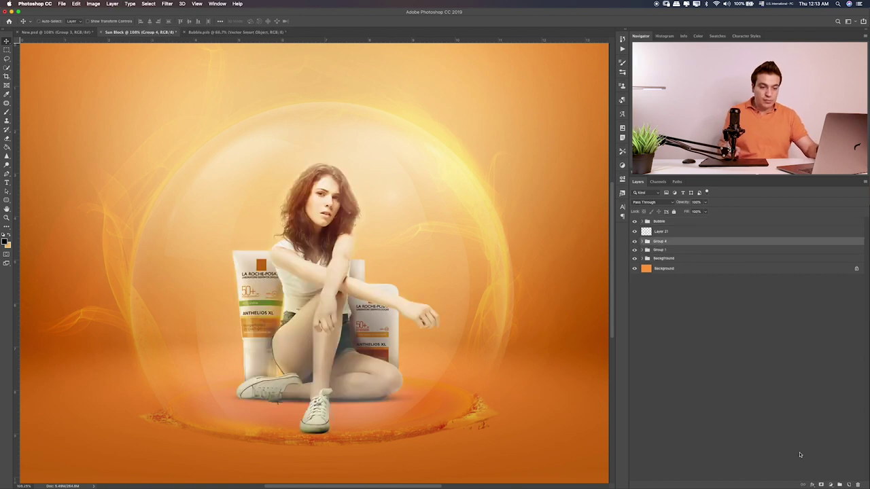
Try a light yellow glow on new layers, then delete them and undo the grouping.
left_click(847, 483)
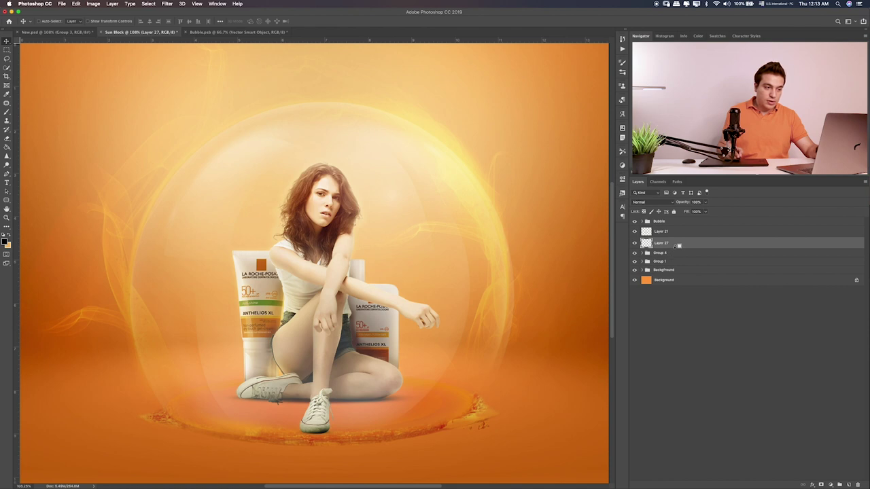
left_click_drag(678, 245, 656, 265)
key("b")
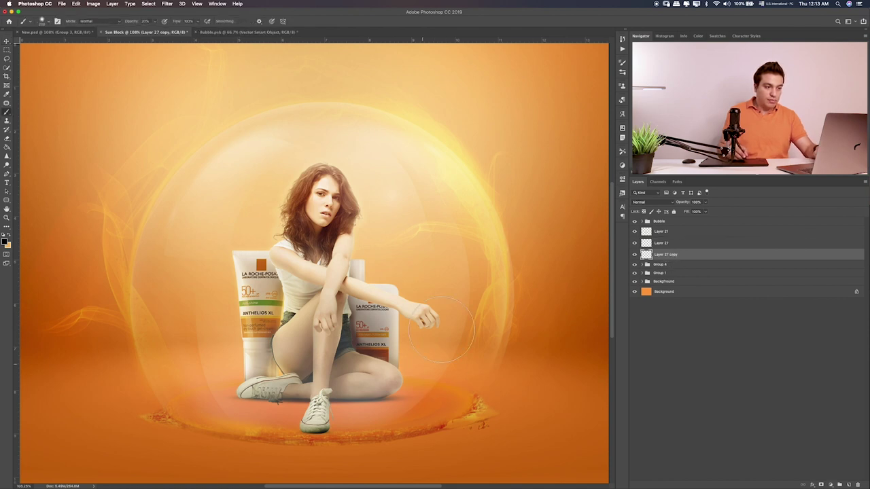
left_click(435, 163, "alt")
key("bracketright")
key("bracketright")
key("bracketright")
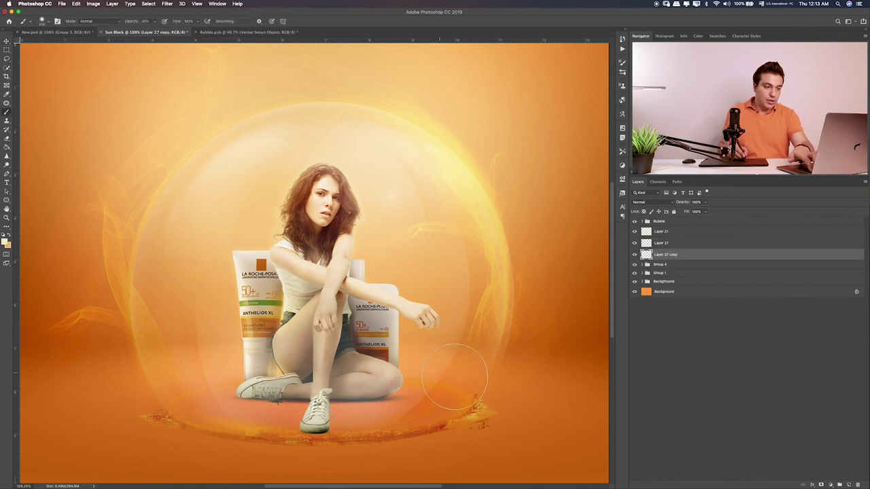
key("bracketright")
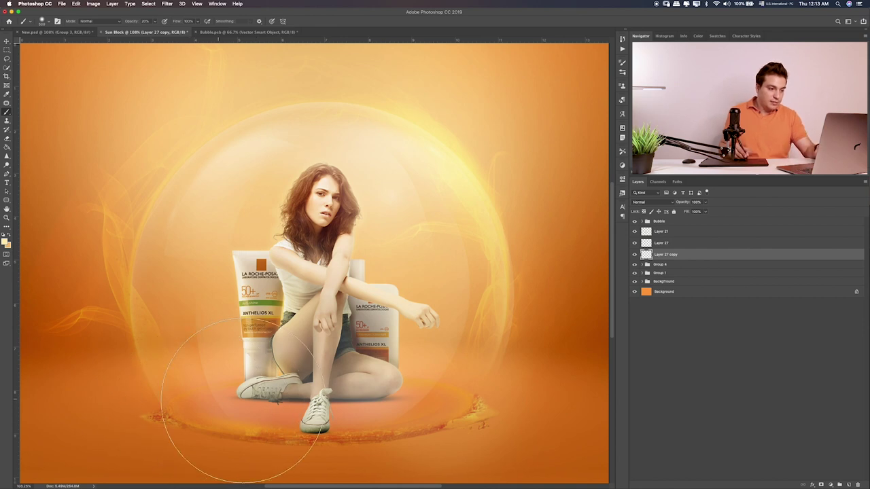
mouse_move(203, 418)
left_mouse_down()
mouse_move(449, 401)
mouse_move(224, 411)
mouse_move(326, 401)
left_mouse_up()
key("ctrl+z")
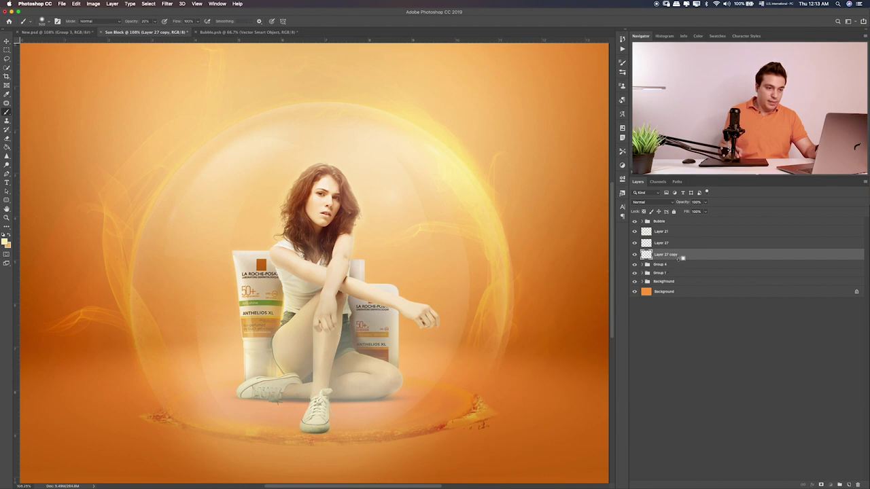
left_click_drag(680, 259, 657, 269)
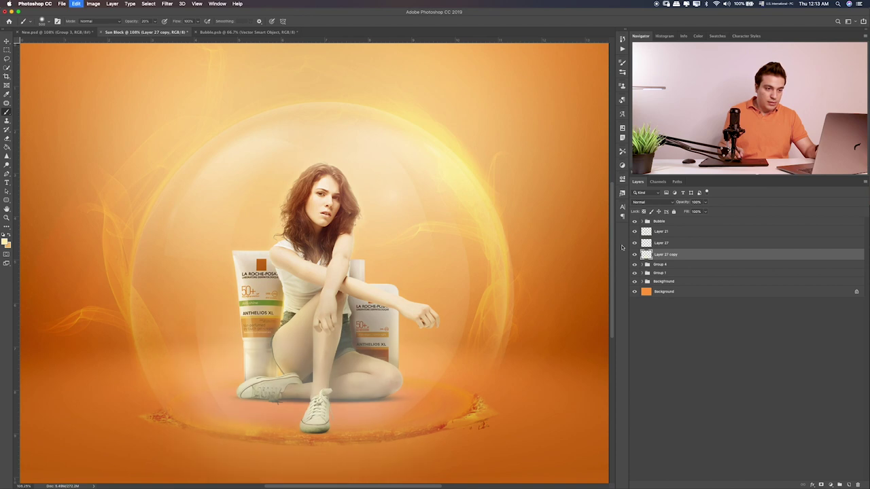
key("BackSpace")
key("BackSpace")
key("ctrl+shift+g")
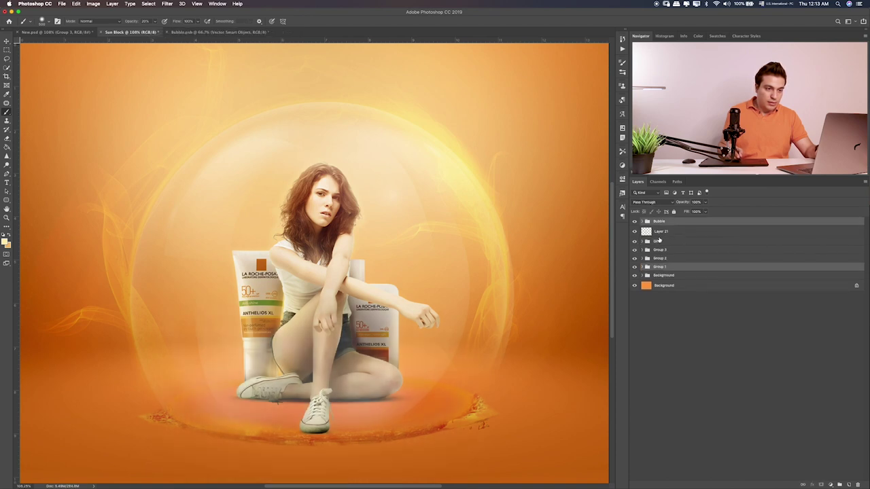
Regroup the Girl layer with Group 3 and Group 2 into Group 4.
left_click(634, 231)
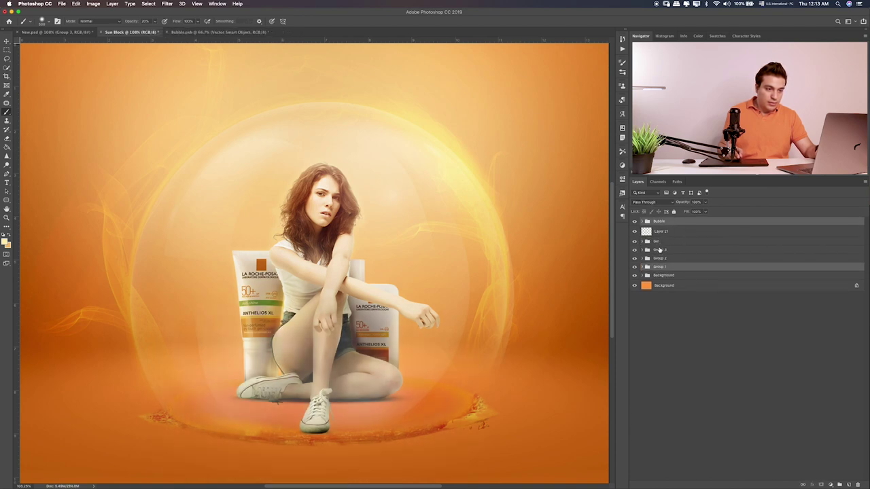
left_click(658, 251)
left_click(634, 242)
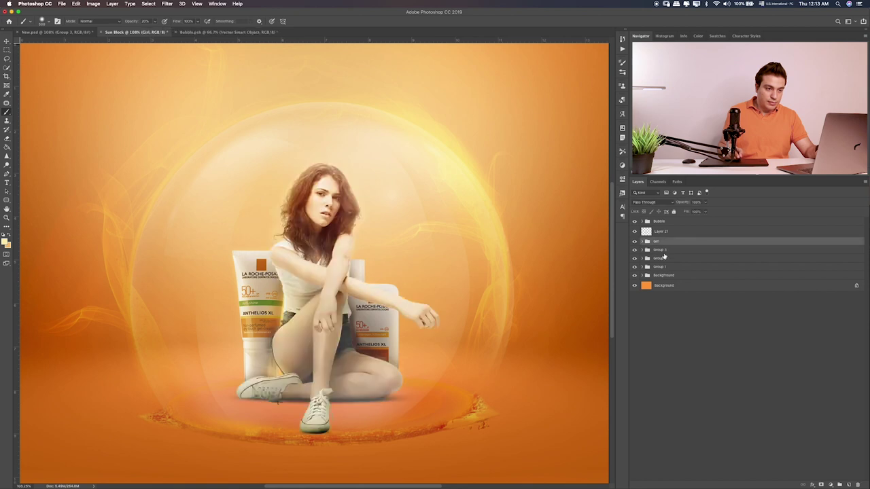
left_click(654, 259, "shift")
key("ctrl+g")
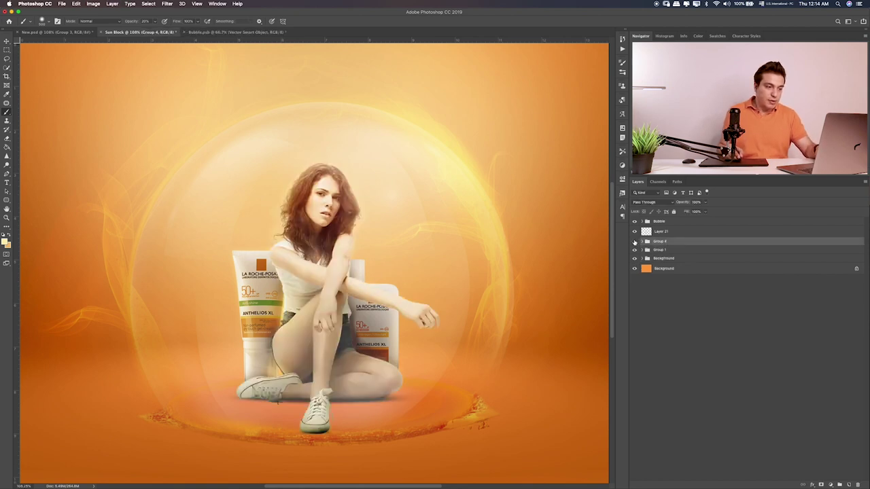
left_click(634, 242)
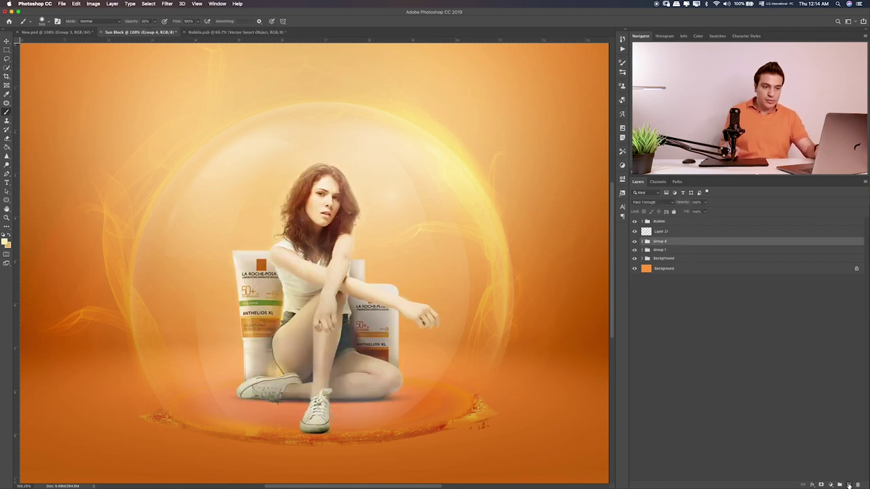
Add a layer clipped to Group 4 and paint orange light over the girl's legs and shoes.
left_click(848, 485)
left_click(684, 247, "alt")
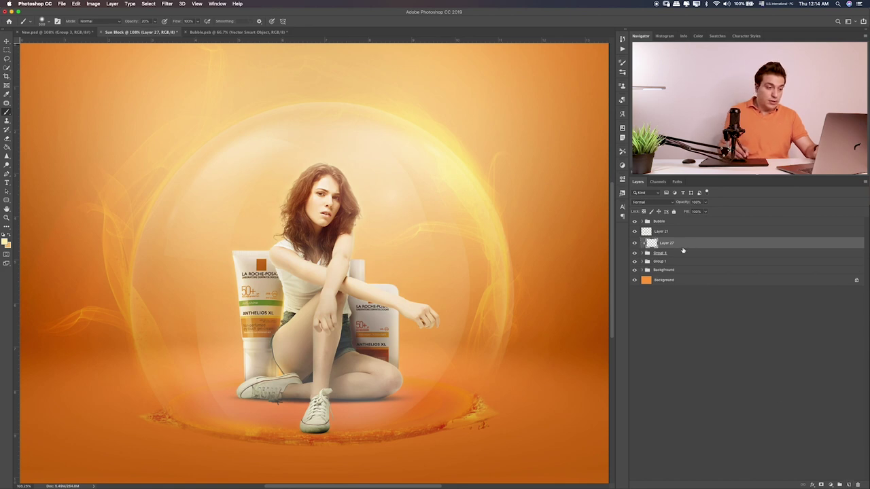
left_click_drag(326, 417, 194, 407)
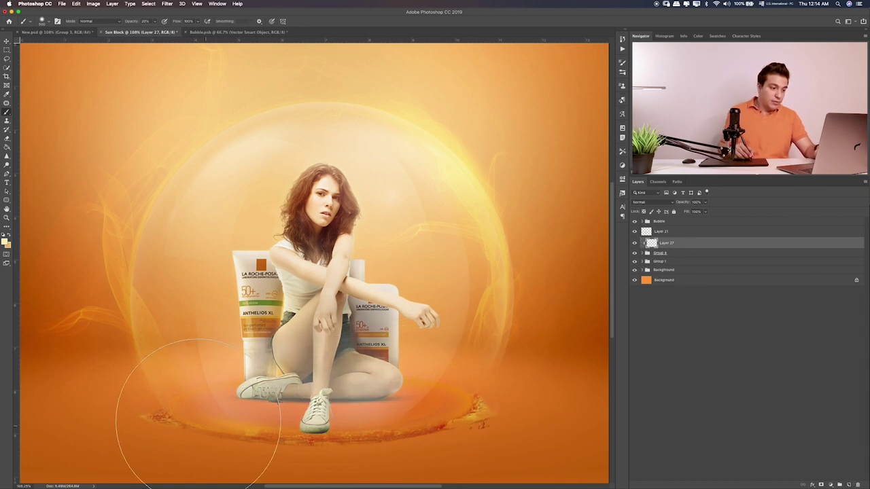
key("ctrl+z")
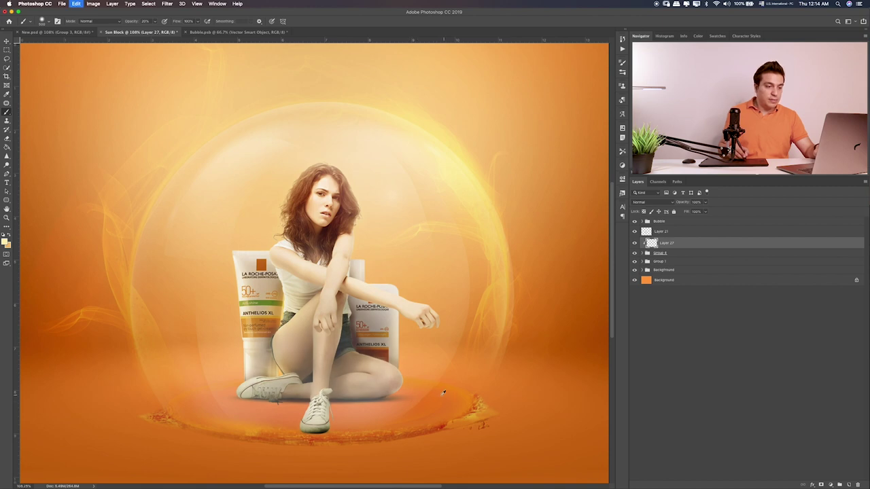
left_click(430, 392, "alt")
left_click_drag(218, 401, 317, 421)
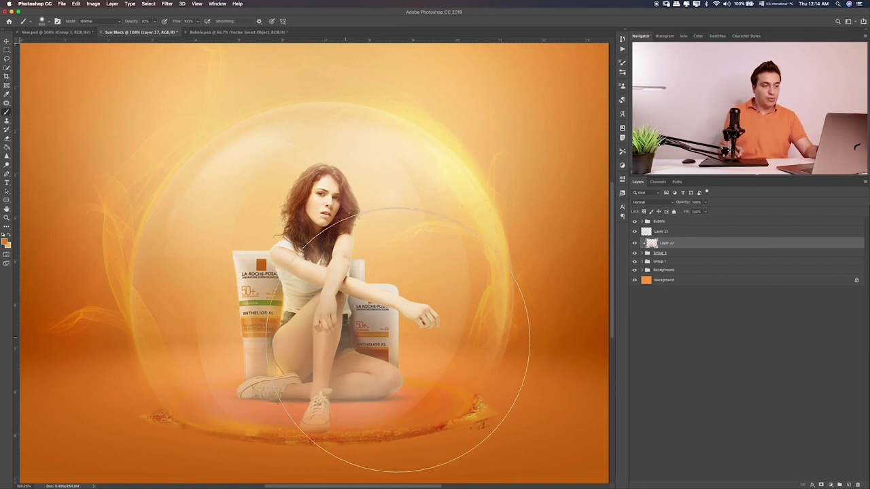
Set the paint layer to 84% opacity and add another empty layer above it.
left_click(708, 204)
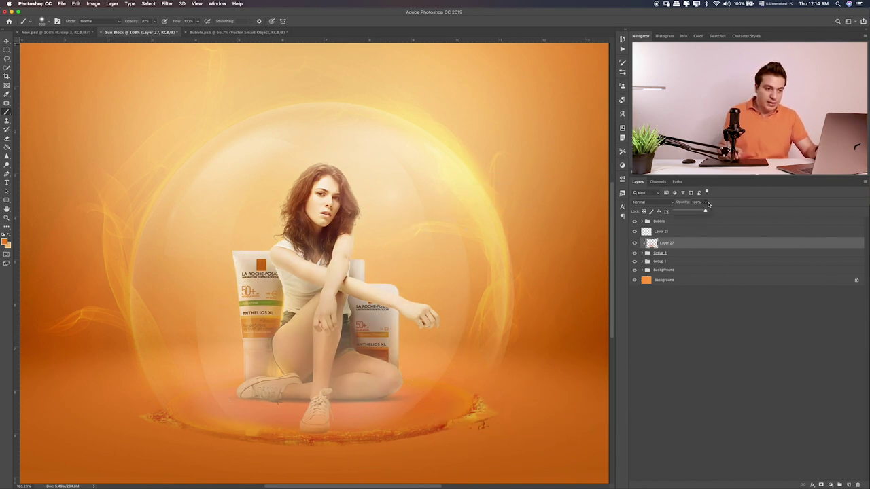
left_click_drag(697, 212, 693, 212)
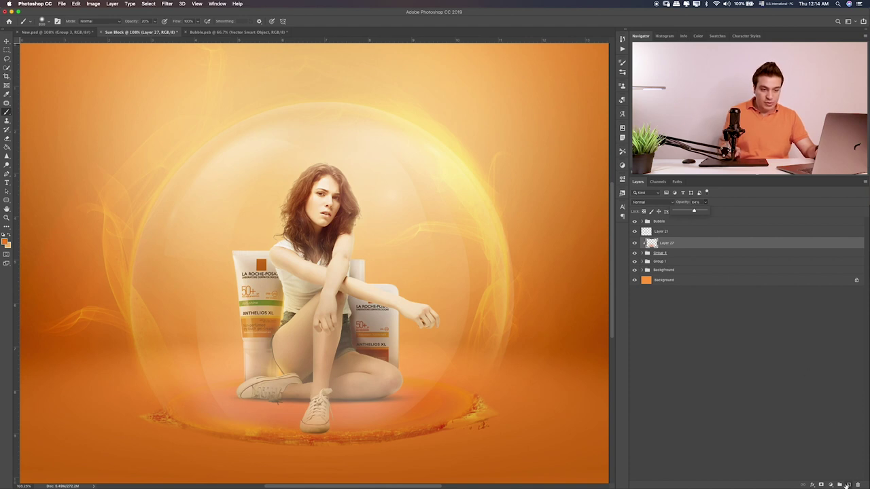
left_click(846, 485)
Clip Layer 28 to the layers below and make the brush much smaller.
left_click(722, 247, "alt")
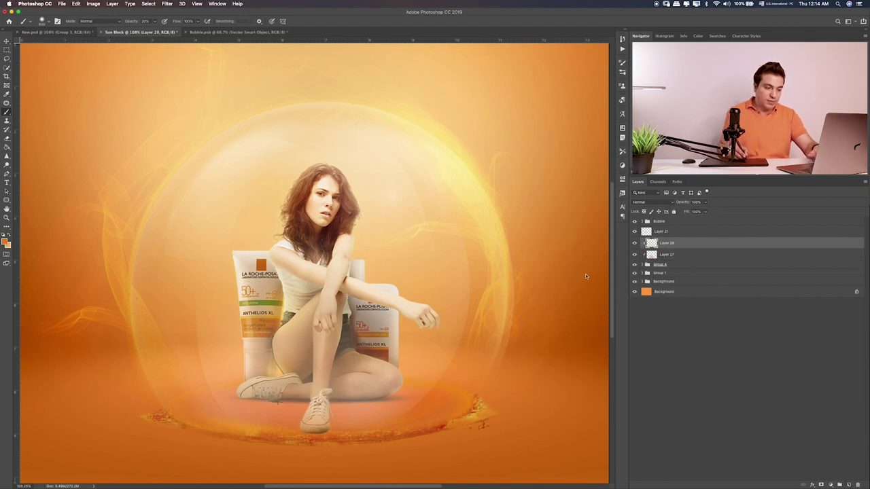
key("bracketleft")
key("bracketleft")
key("bracketleft")
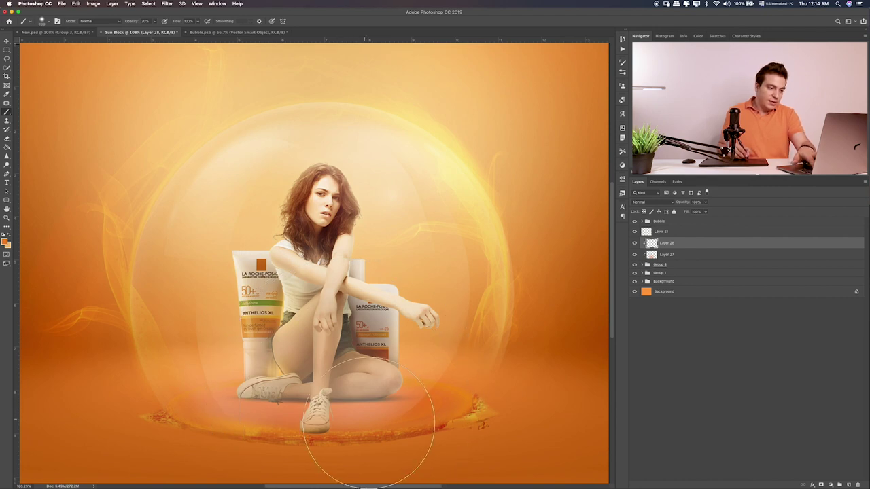
key("bracketleft")
key("bracketleft")
key("bracketleft")
key("bracketleft")
key("bracketleft")
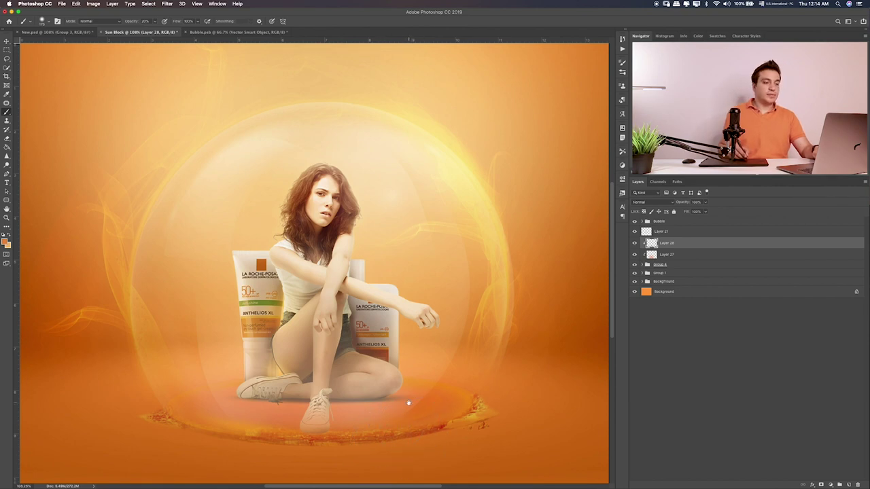
scroll(409, 404, "left", 2)
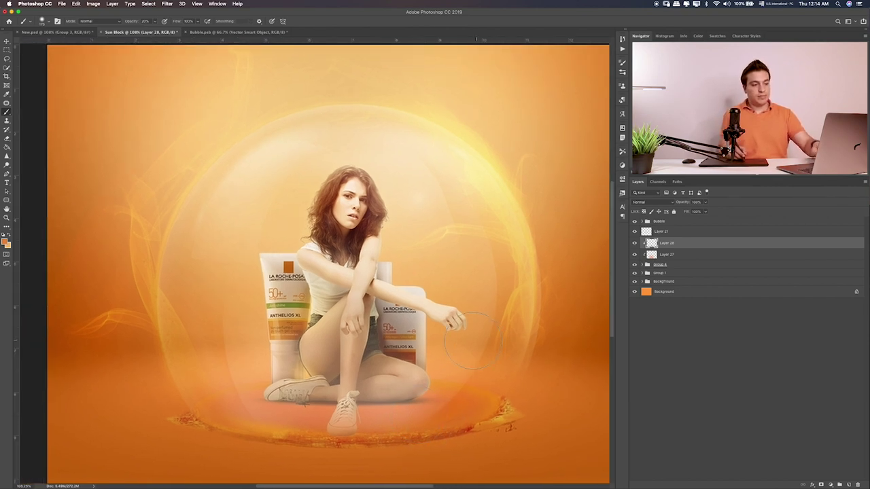
scroll(474, 343, "right", 2)
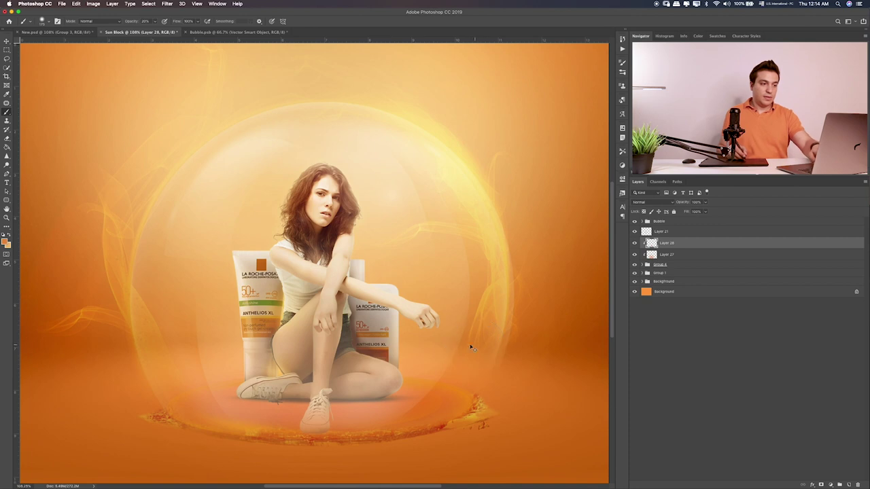
With the Rectangular Marquee active, select Layer 21, check its effect, and view at 100%.
left_click(7, 50)
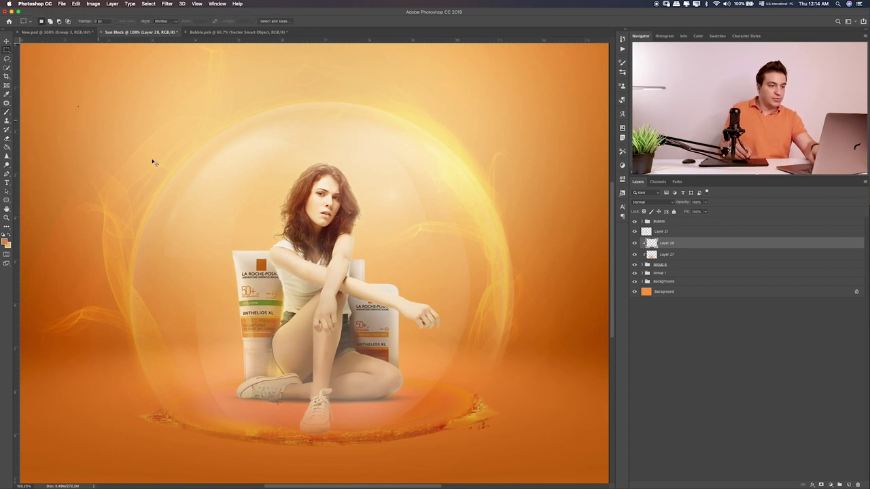
left_click(685, 233)
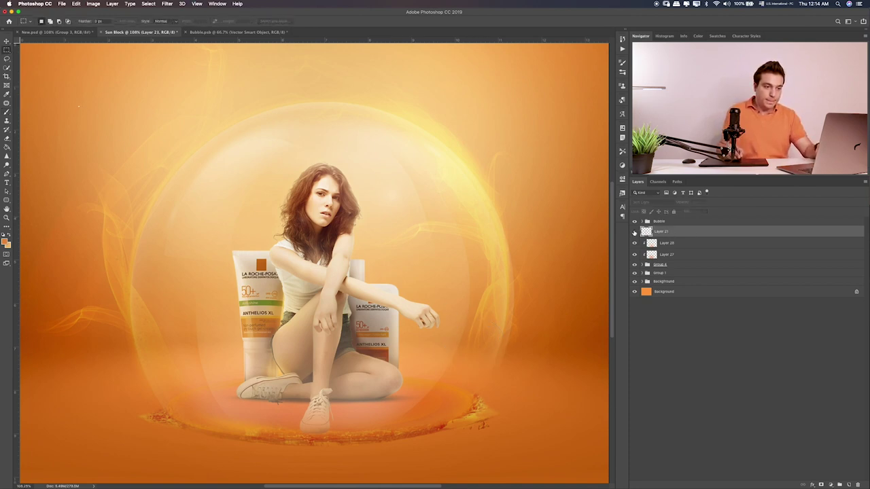
left_click(635, 232)
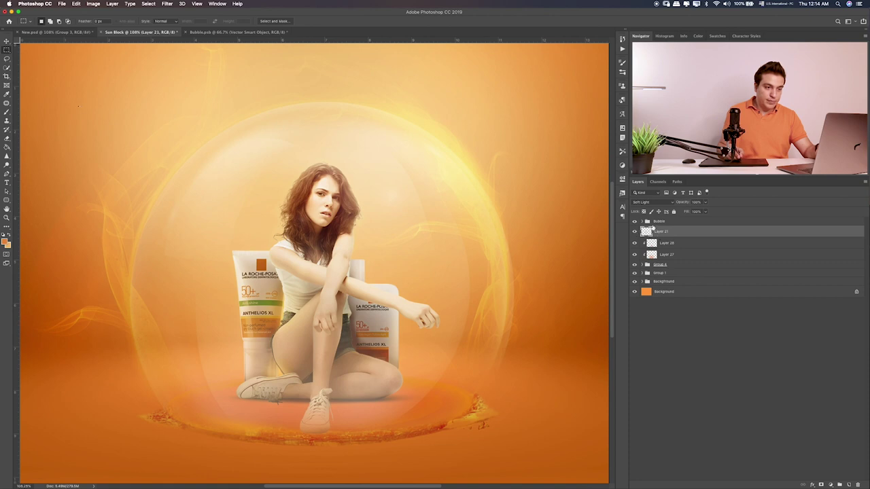
key("ctrl+minus")
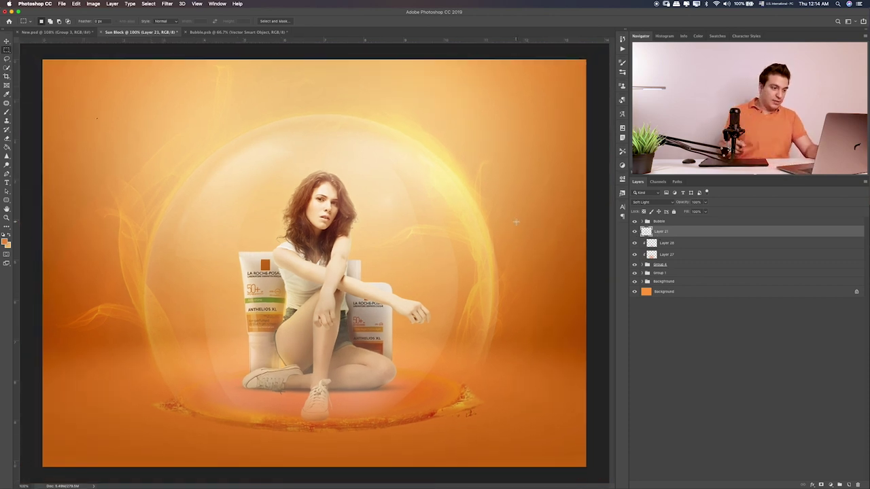
Quick Look through the Items folder source images, from Bubble.psb on to Clouds.psb.
key("super+Tab")
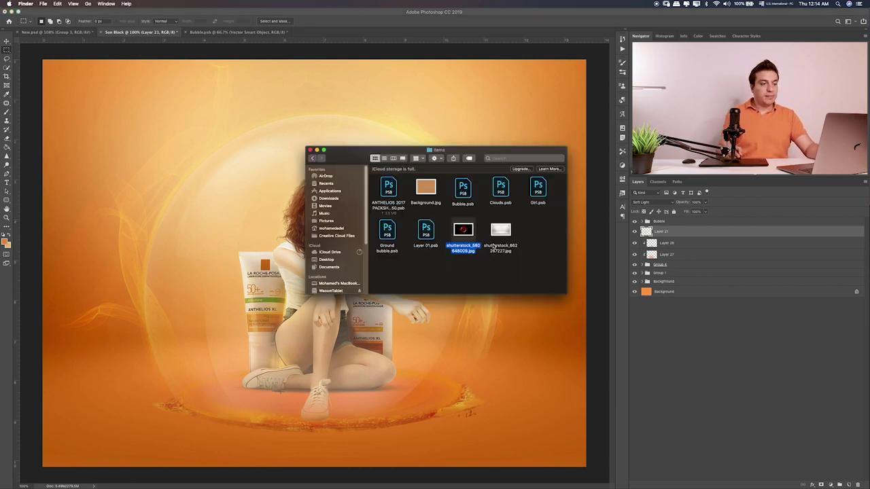
left_click(463, 190)
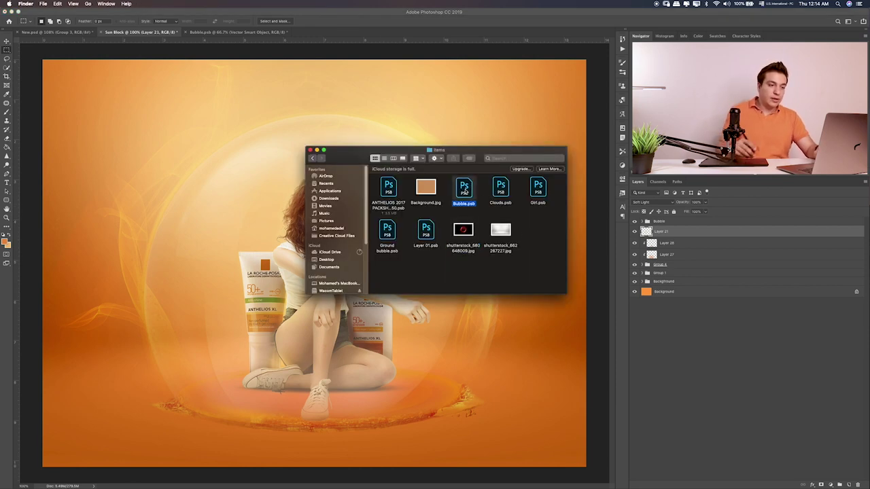
key("Right")
key("space")
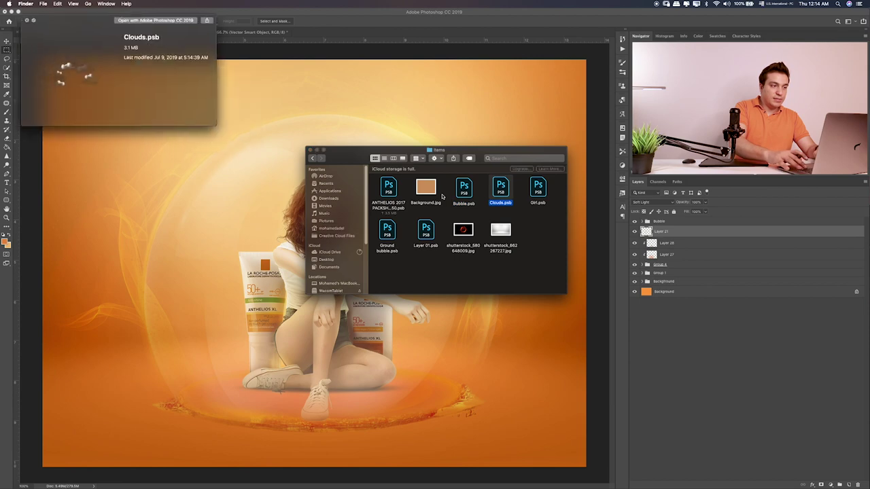
key("Right")
key("Left")
key("Left")
key("Left")
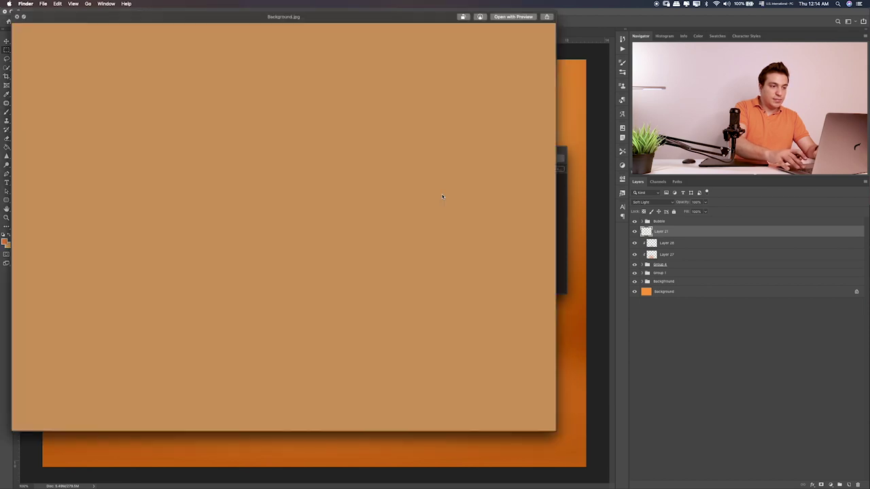
key("Down")
key("Left")
key("Right")
key("Right")
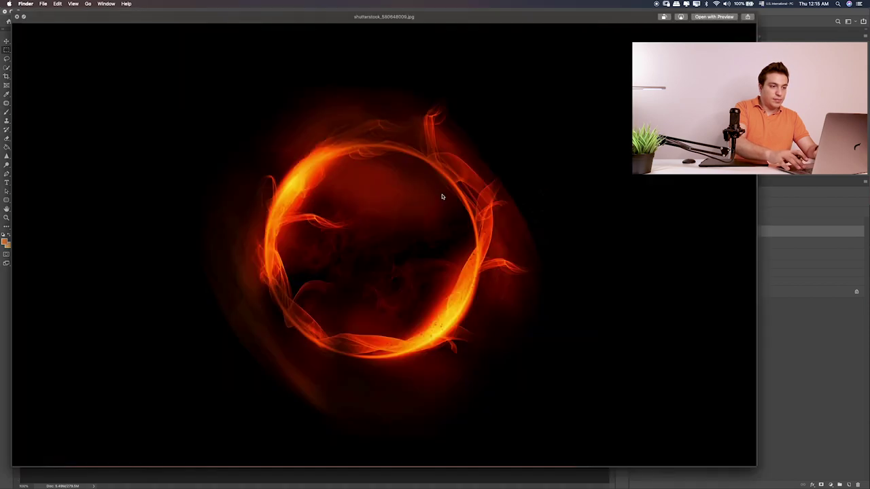
key("Right")
key("Up")
key("space")
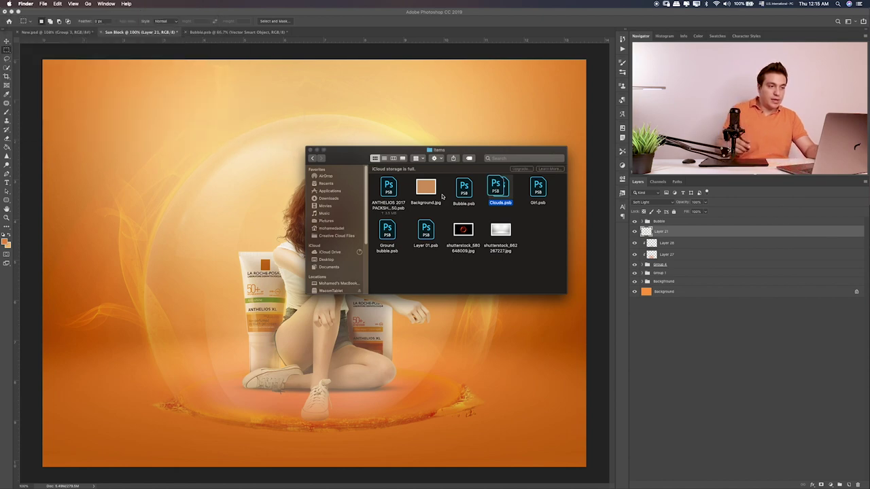
Bring the Clouds.psb clouds into Sun Block, centred on the bubble beneath Group 4.
double_click(501, 191)
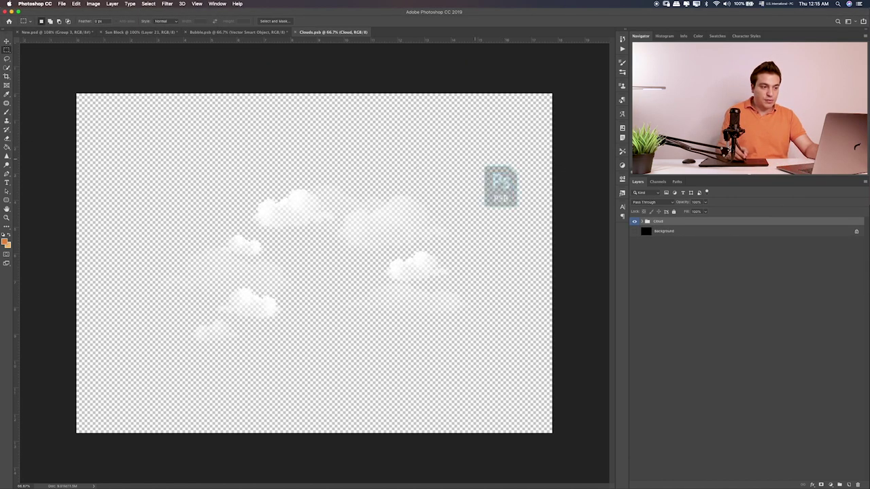
key("v")
left_click_drag(388, 236, 223, 32)
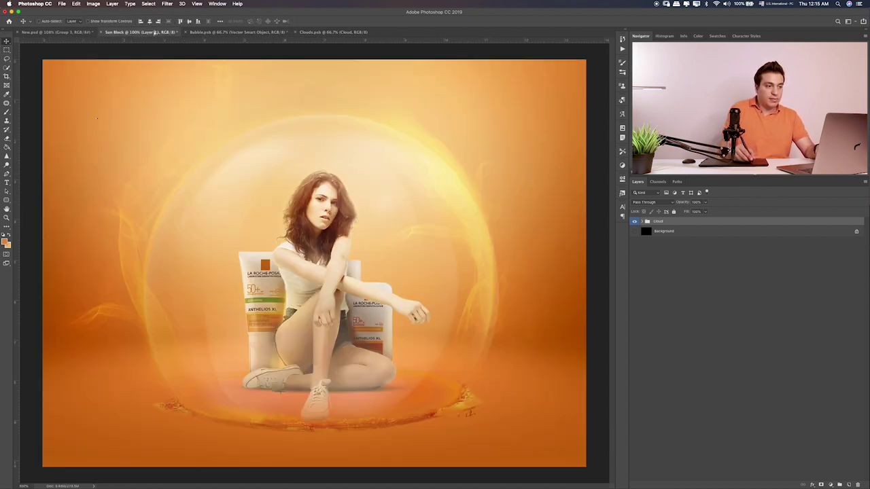
left_click_drag(249, 125, 271, 204)
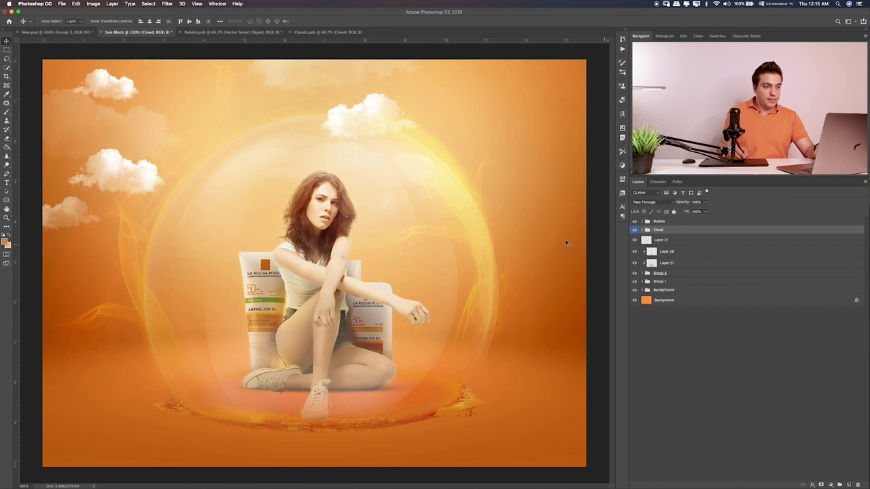
left_click_drag(391, 184, 458, 278)
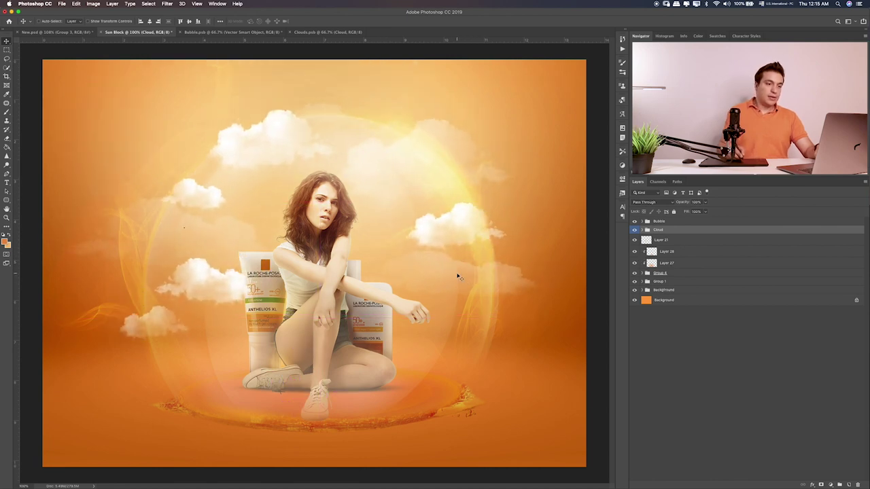
left_click_drag(700, 232, 703, 275)
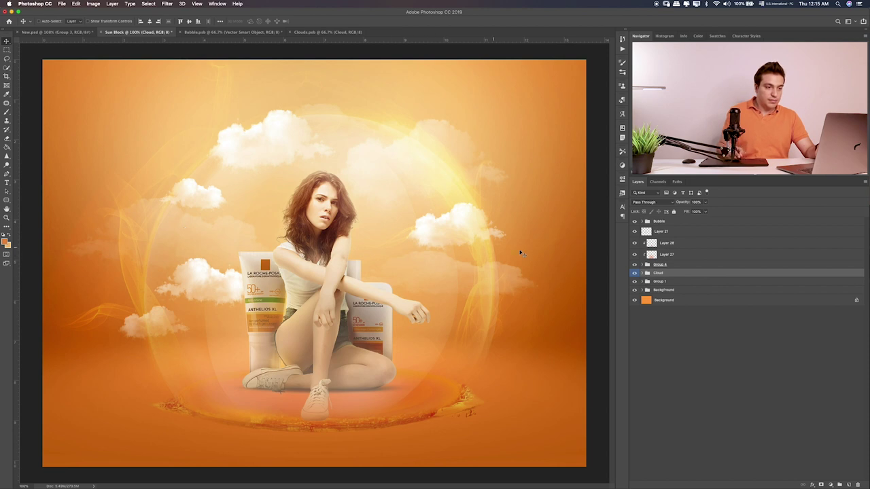
left_click(635, 272)
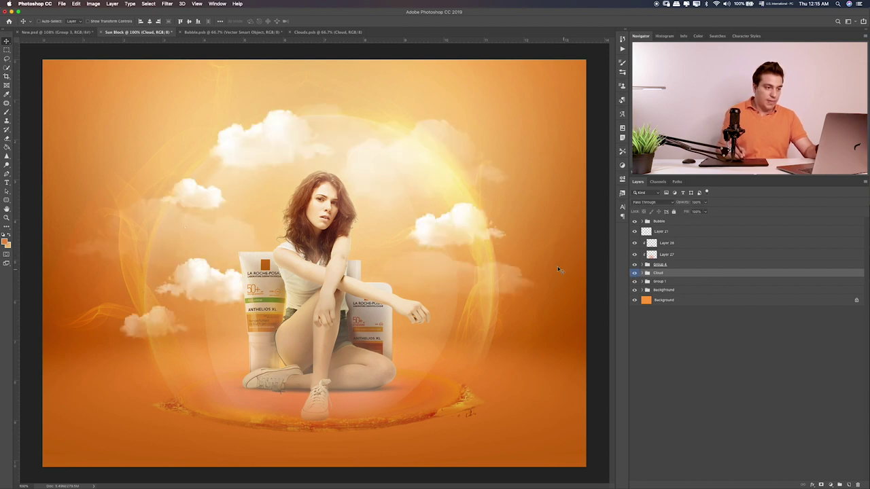
mouse_move(492, 269)
left_mouse_down()
mouse_move(510, 263)
mouse_move(499, 278)
left_mouse_up()
Enlarge the Cloud group about 114% from its centre and shift it slightly left.
key("ctrl+t")
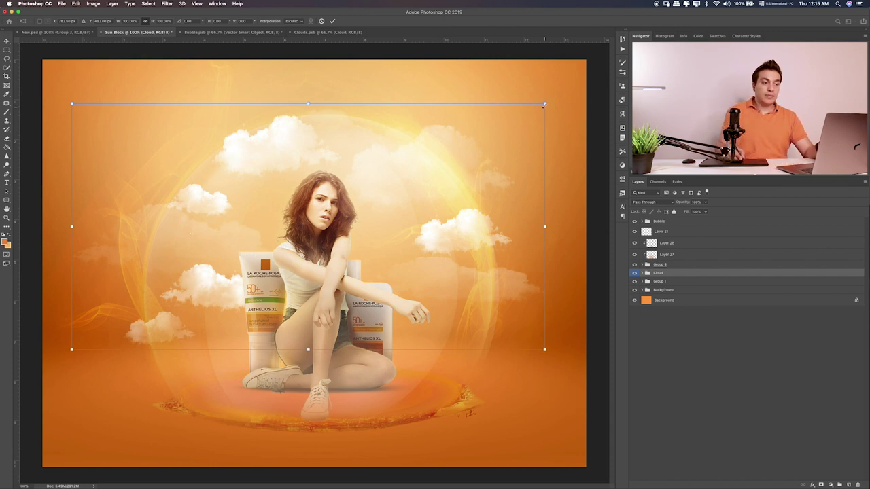
left_click_drag(544, 104, 577, 85, "alt")
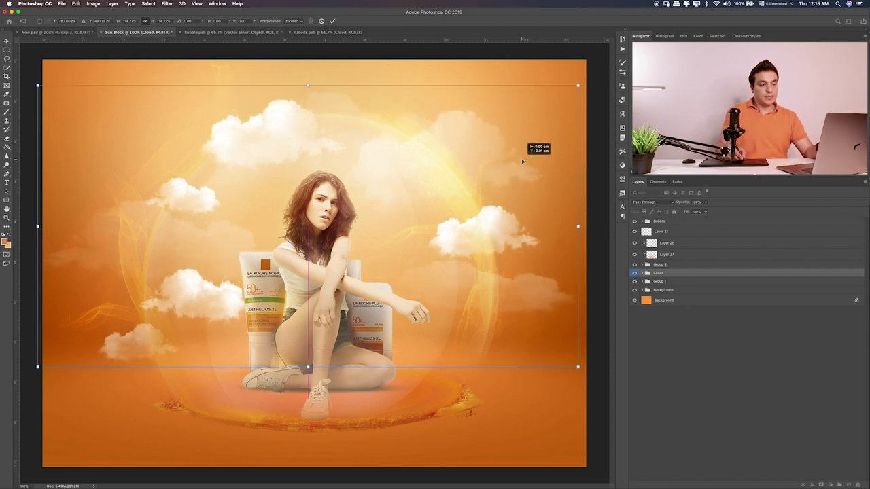
left_click_drag(522, 161, 512, 161)
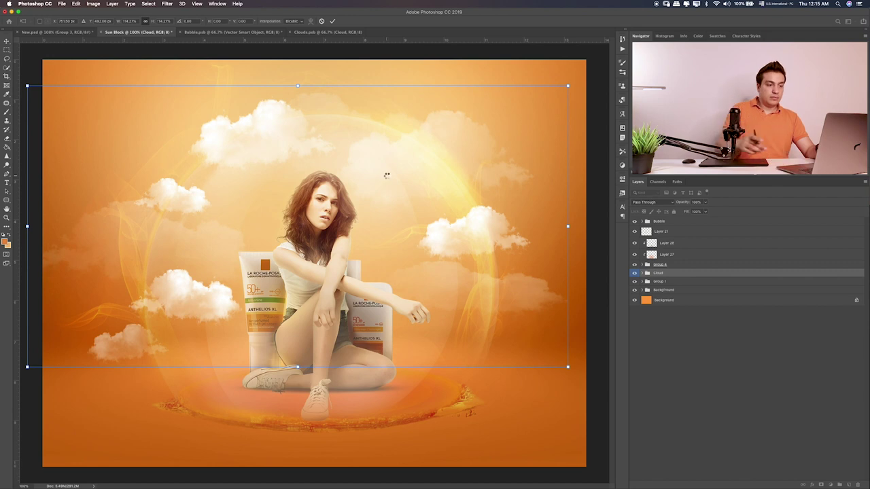
key("Return")
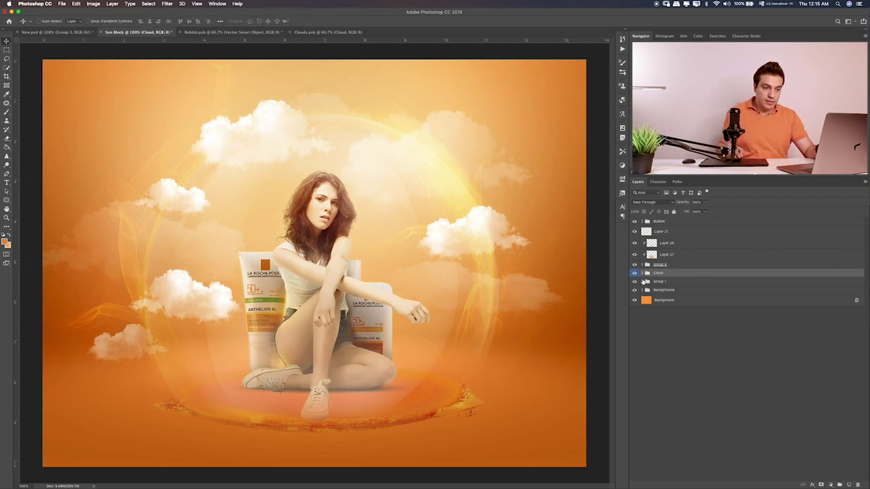
Lower the small left cloud and hide the lower-left and hazy left clouds.
left_click(641, 274)
left_click(634, 283)
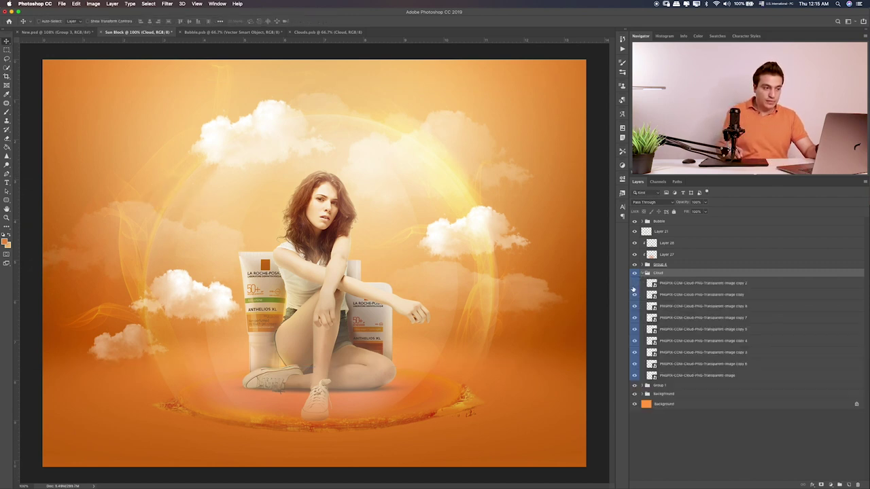
left_click(700, 282)
left_click_drag(252, 238, 259, 258)
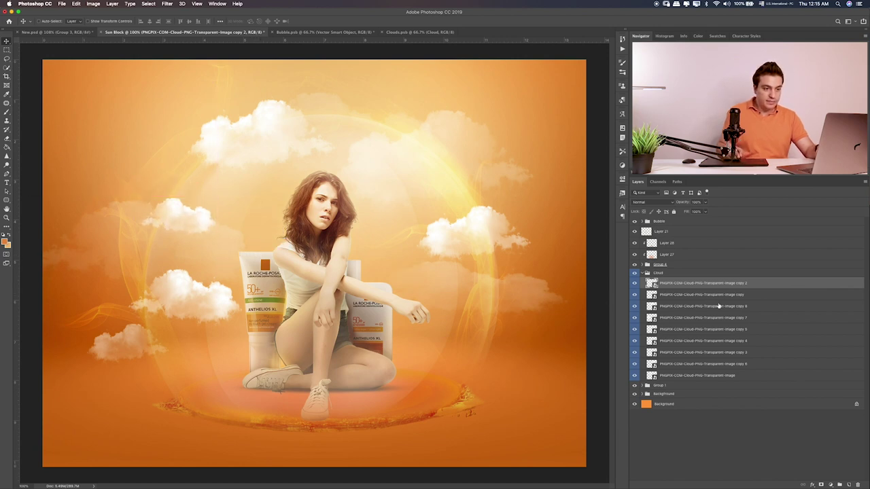
left_click(634, 294)
left_click(693, 294)
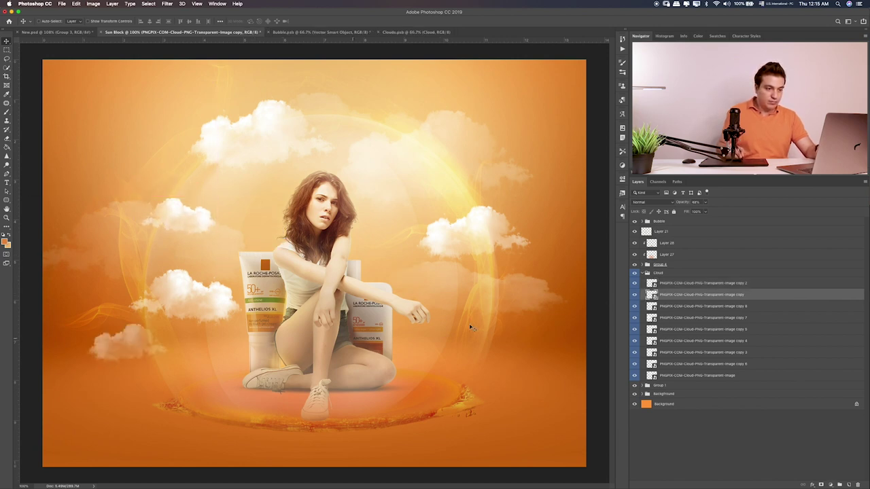
left_click(634, 296)
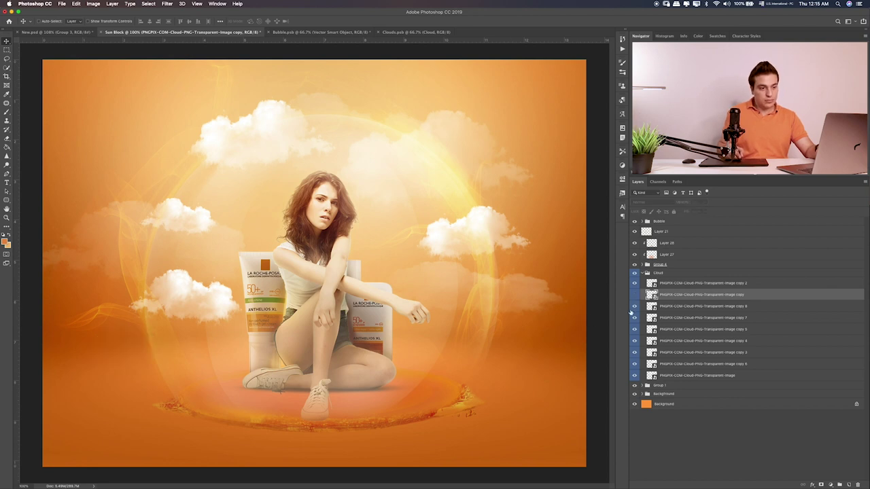
left_click(634, 306)
left_click(686, 306)
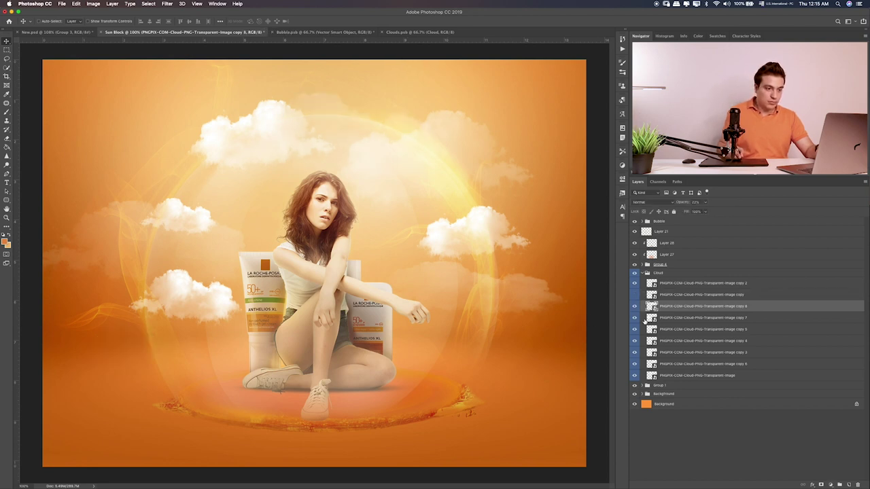
left_click(635, 318)
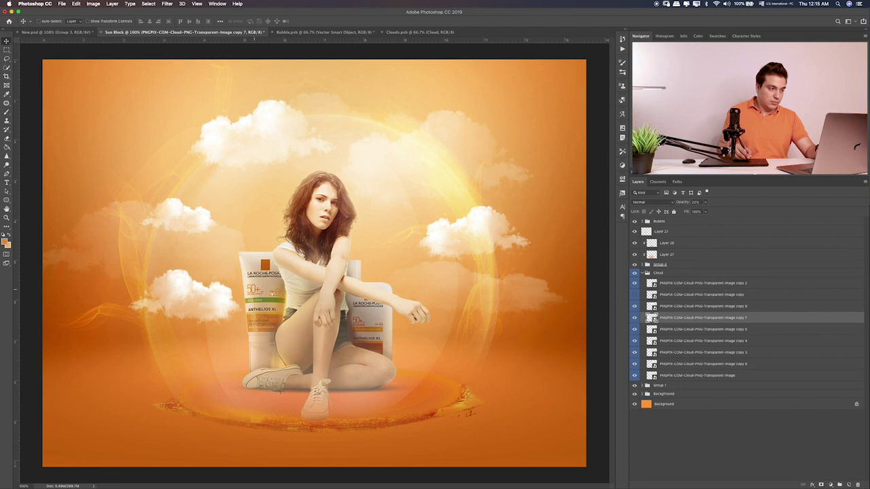
Reposition three faint clouds around the left side and bubble.
left_click_drag(299, 272, 305, 281)
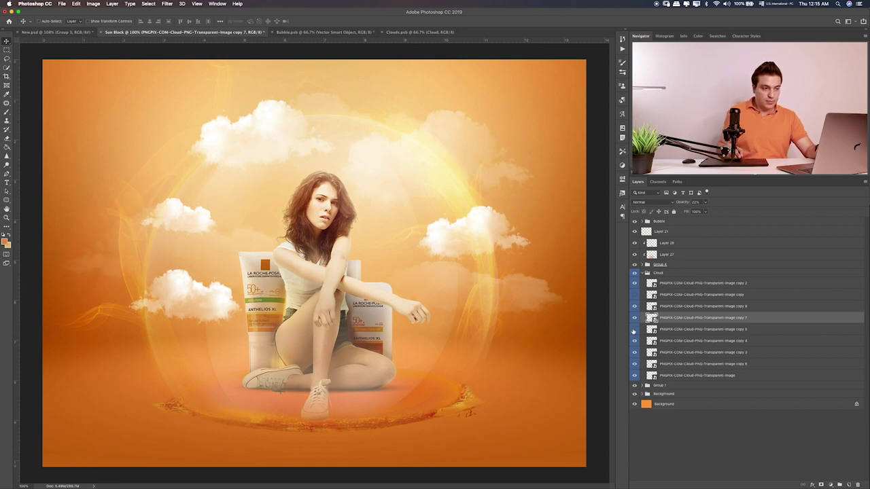
left_click(668, 331)
left_click_drag(511, 320, 470, 324)
left_click(673, 342)
mouse_move(457, 284)
left_mouse_down()
mouse_move(511, 279)
mouse_move(524, 262)
left_mouse_up()
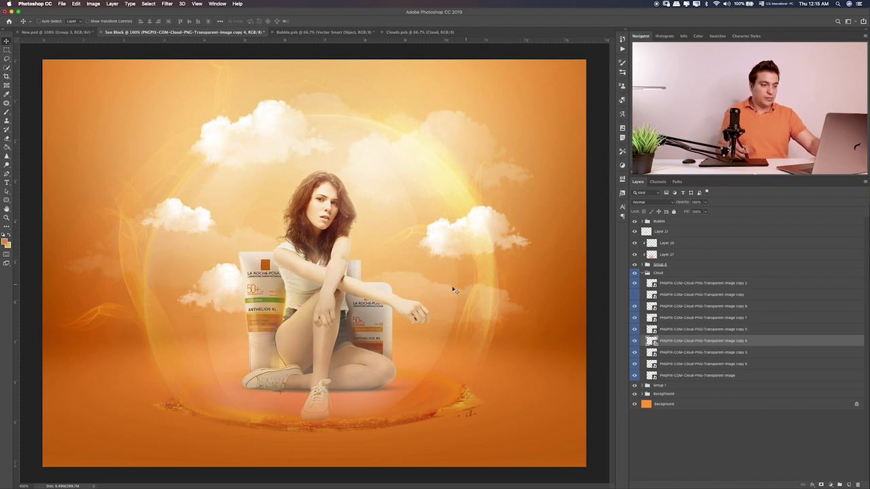
Flip the left cloud horizontally and test-nudge the right-hand cloud.
key("ctrl+t")
right_click(232, 285)
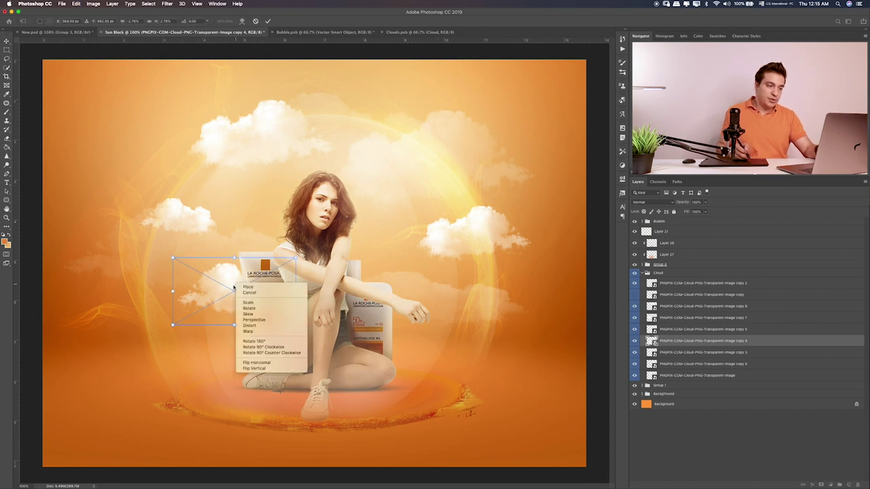
left_click(266, 297)
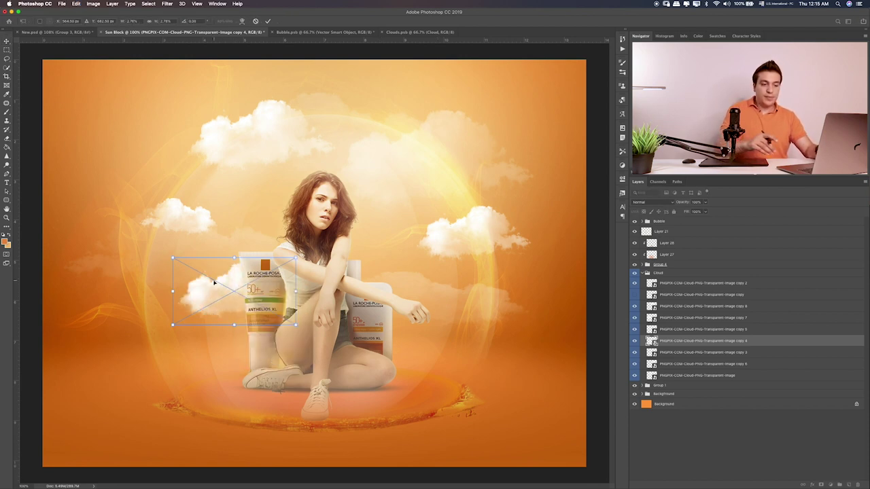
key("Return")
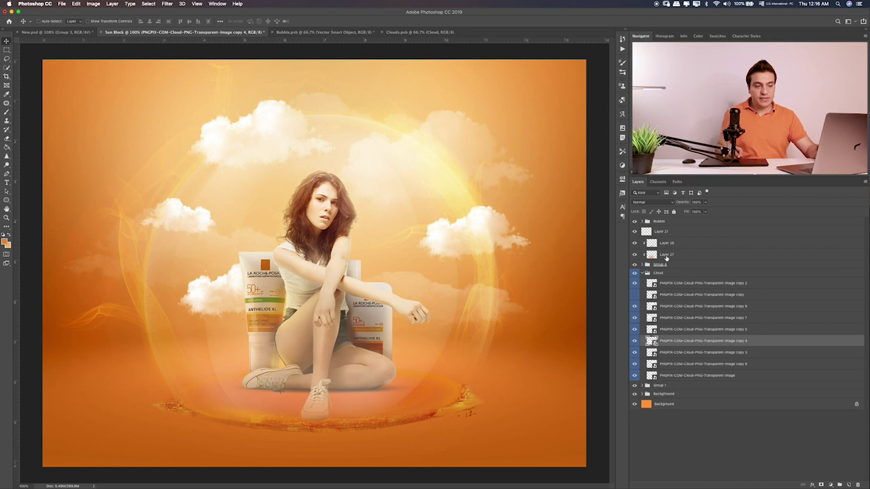
double_click(647, 353)
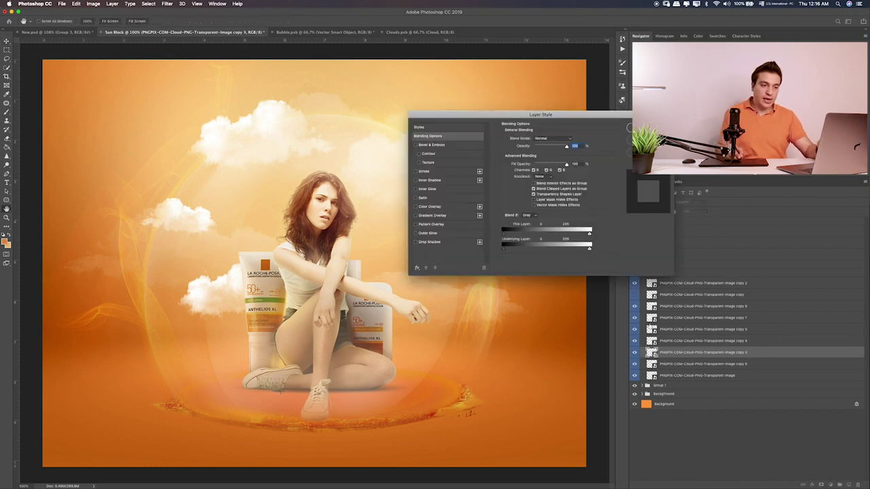
key("Escape")
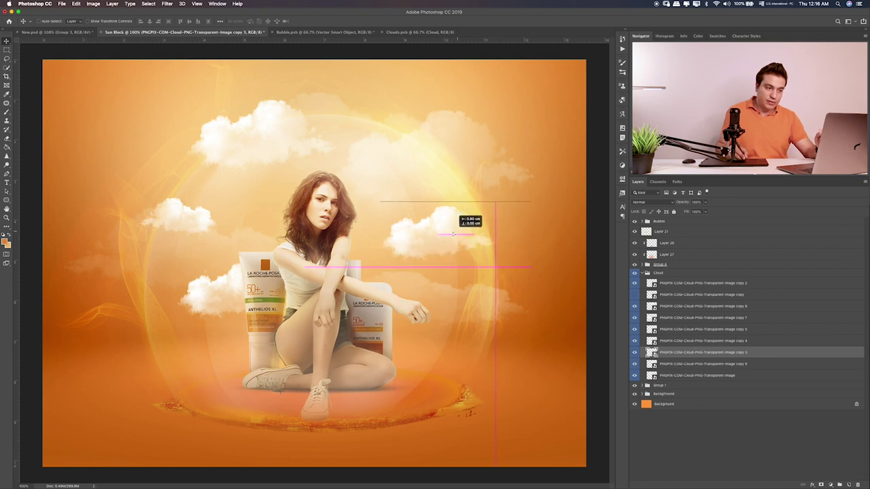
mouse_move(496, 239)
left_mouse_down()
mouse_move(467, 240)
mouse_move(497, 243)
left_mouse_up()
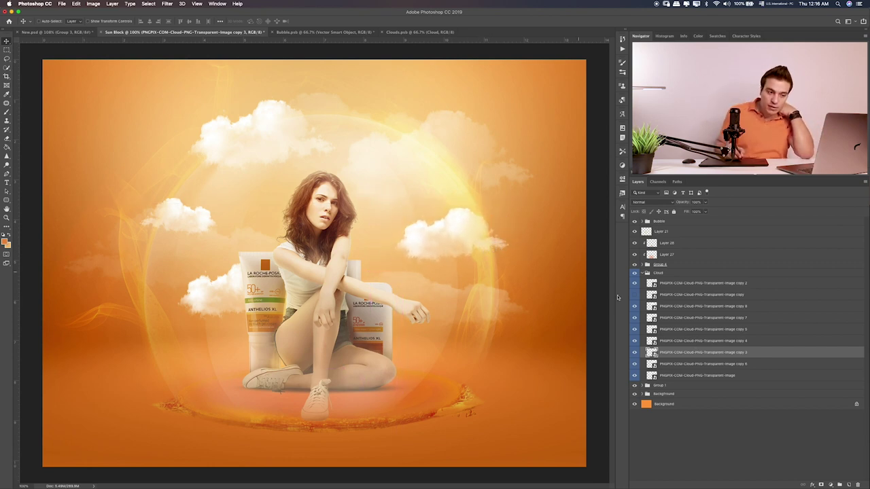
Reposition the faint upper-right cloud and move the upper-left cloud up.
left_click(635, 364)
left_click(700, 364)
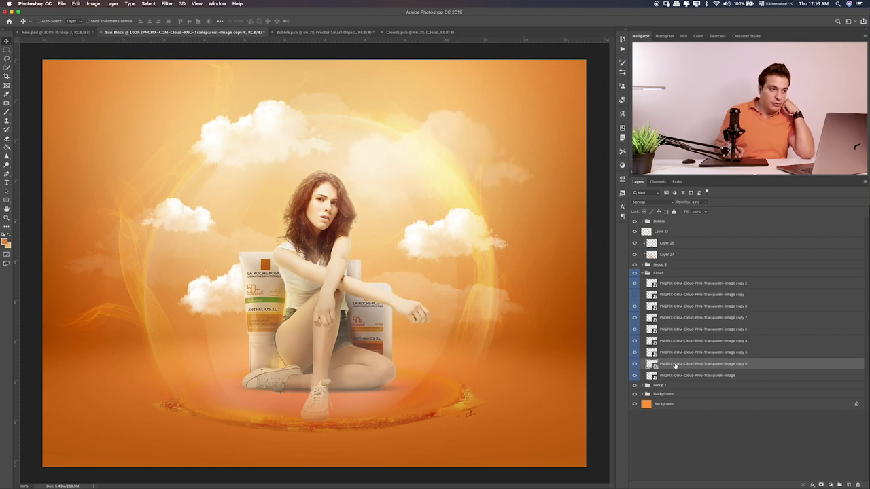
left_click_drag(407, 185, 519, 271)
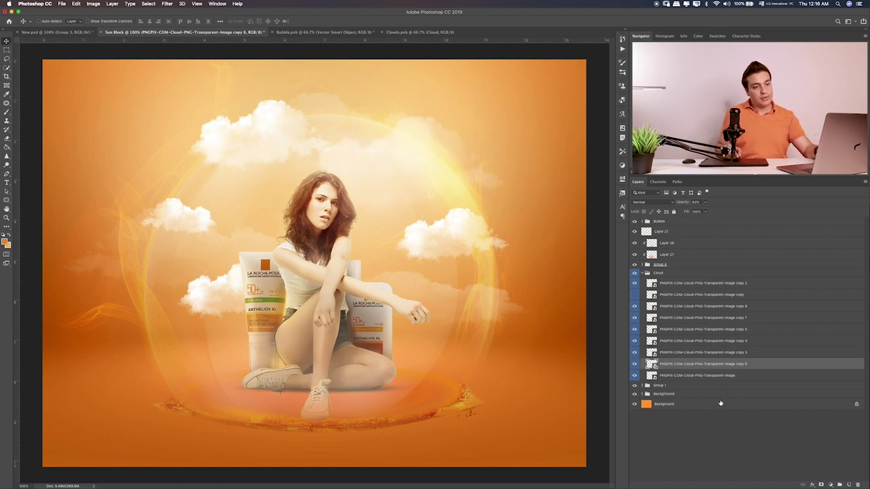
left_click(706, 376)
mouse_move(345, 241)
left_mouse_down()
mouse_move(351, 254)
mouse_move(344, 219)
left_mouse_up()
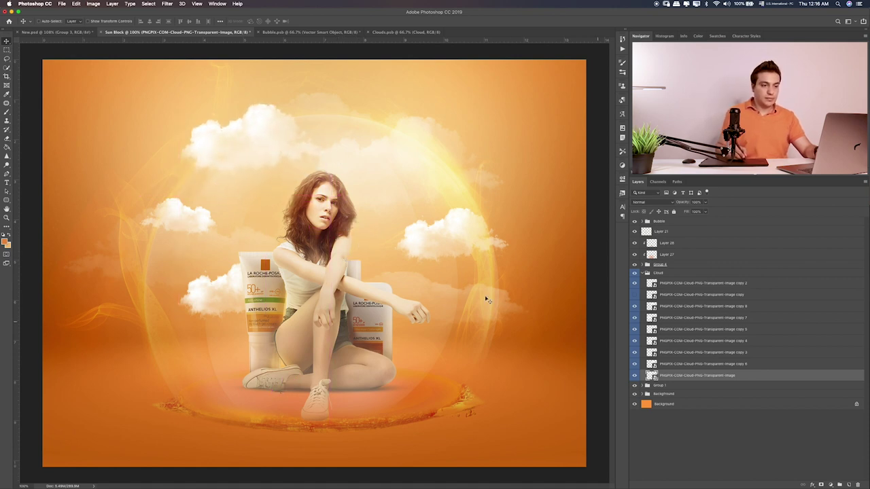
Toggle individual cloud layers on and off to compare the layout.
left_click(635, 330)
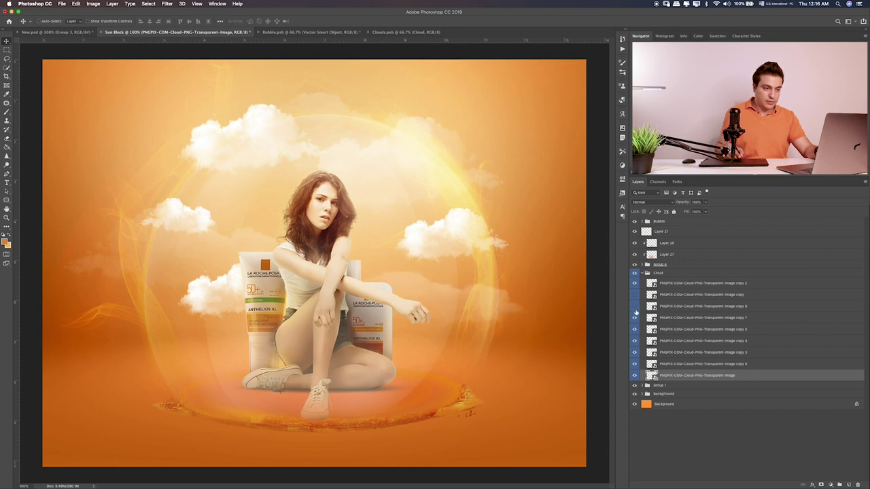
left_click(635, 318)
left_click(635, 329)
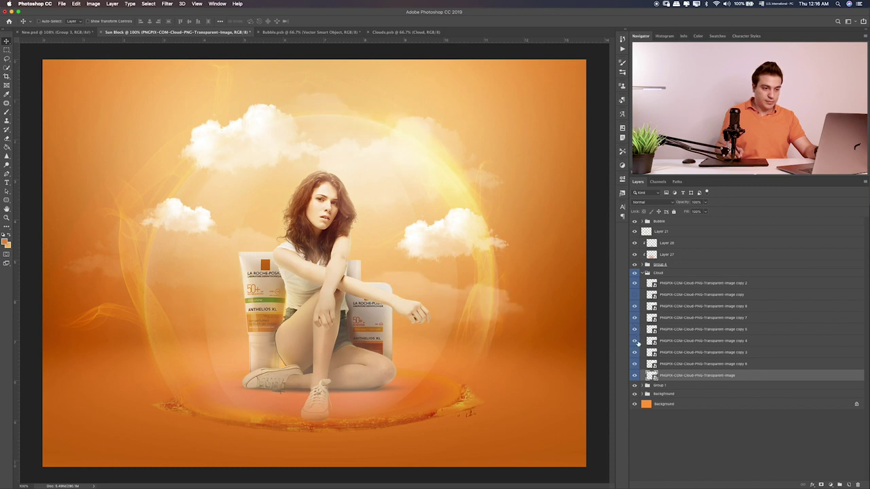
left_click(635, 342)
left_click(635, 352)
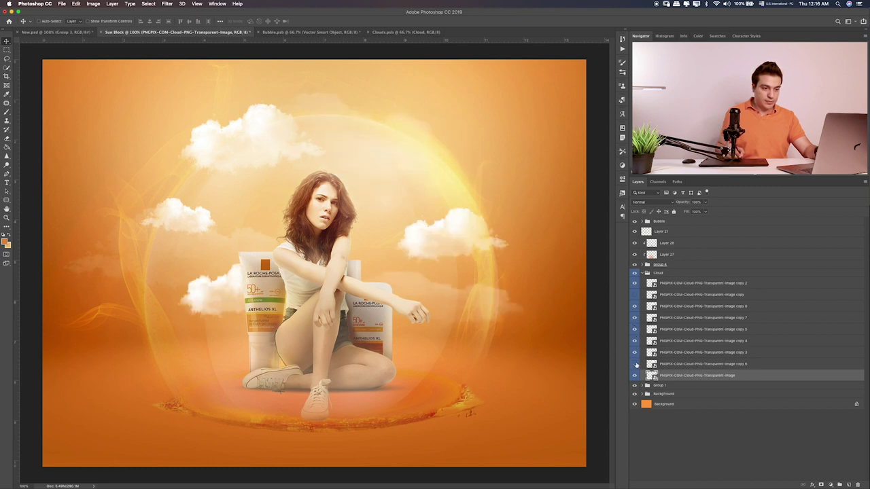
left_click(636, 364)
Try an enlarged copy of the small upper-left cloud, then discard the transform.
left_click(635, 284)
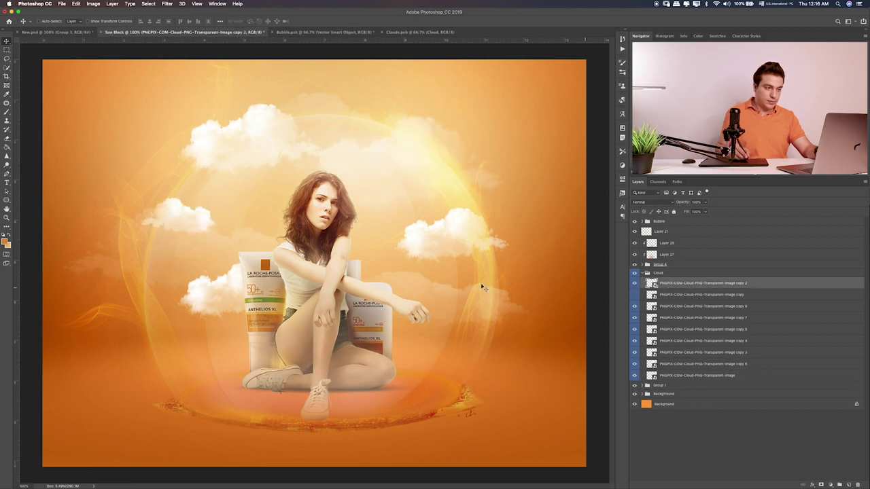
mouse_move(178, 214)
left_mouse_down()
mouse_move(212, 221)
mouse_move(316, 170)
left_mouse_up()
key("ctrl+t")
mouse_move(252, 228)
left_mouse_down()
mouse_move(259, 242)
mouse_move(289, 207)
mouse_move(254, 204)
mouse_move(220, 218)
left_mouse_up()
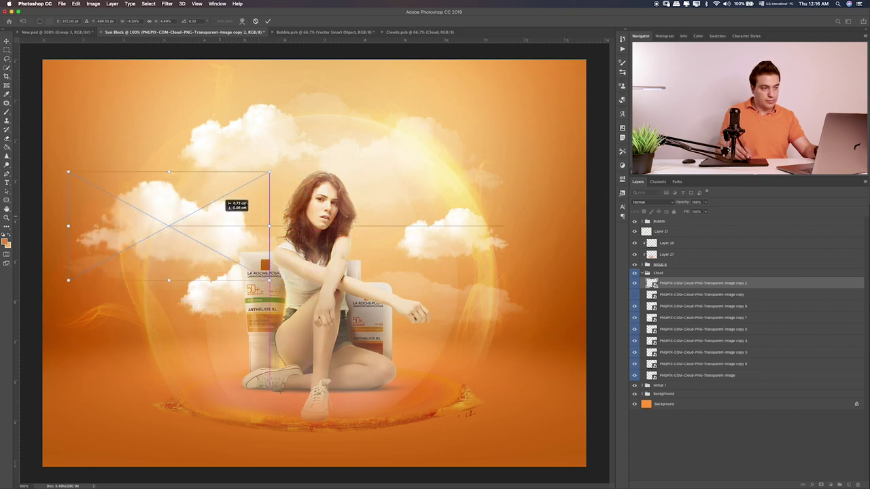
key("Escape")
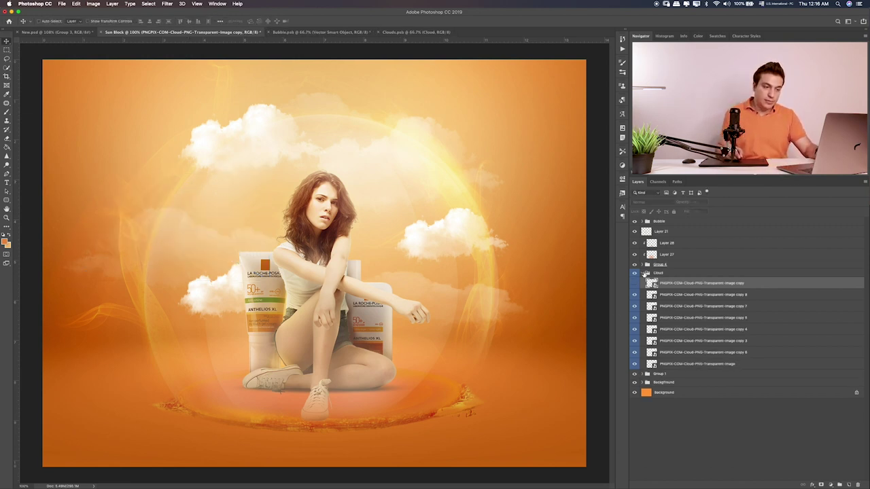
Move the top cloud copy up beside the tube and collapse the Cloud group.
left_click(644, 273)
left_click(644, 273)
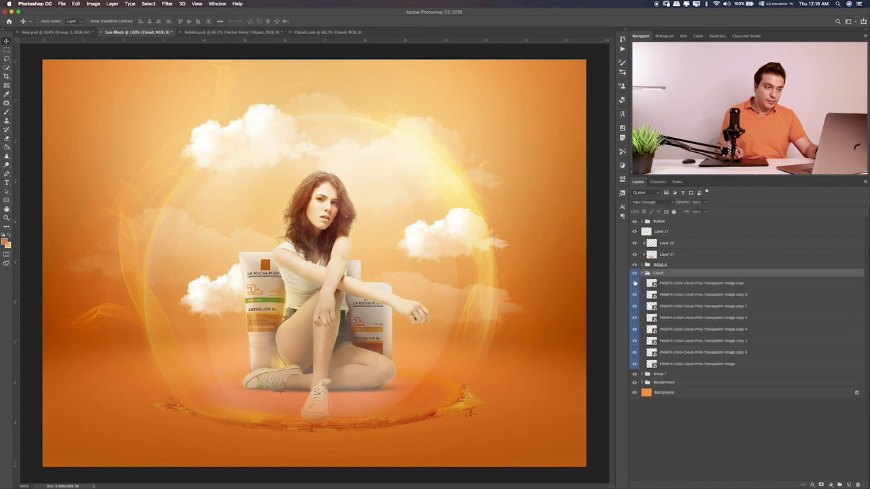
left_click(669, 285)
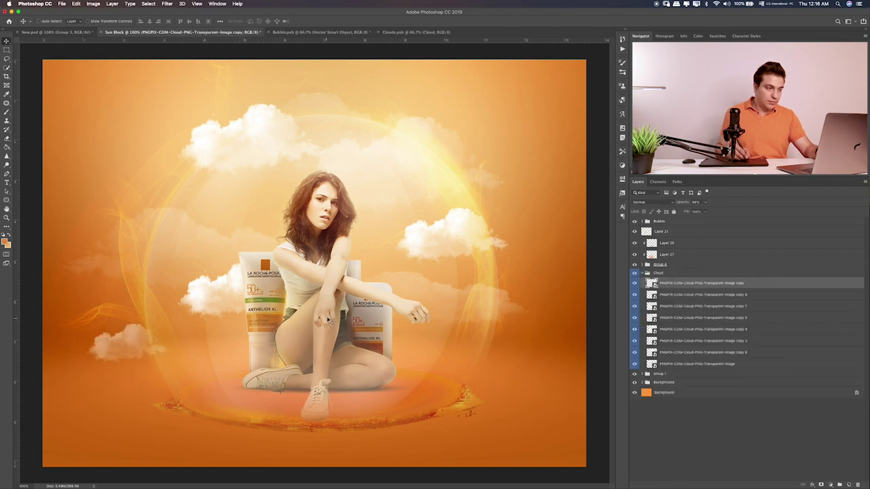
left_click_drag(319, 315, 362, 199)
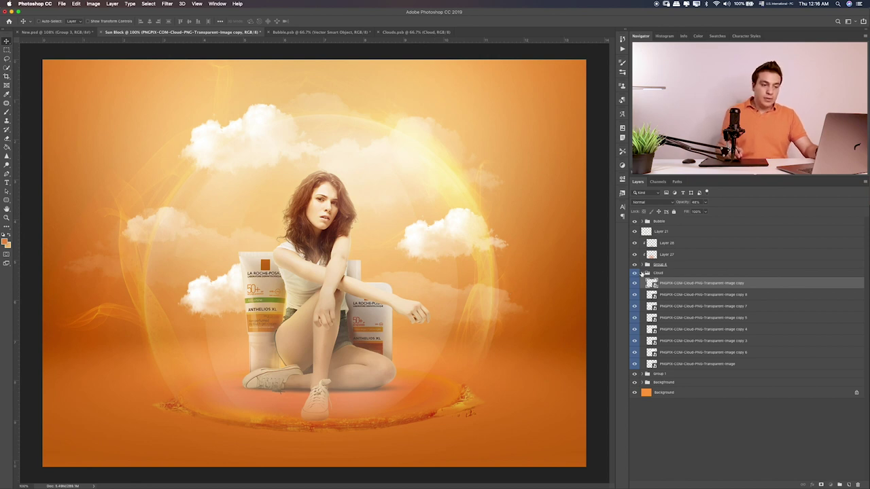
left_click(642, 273)
left_click(635, 222)
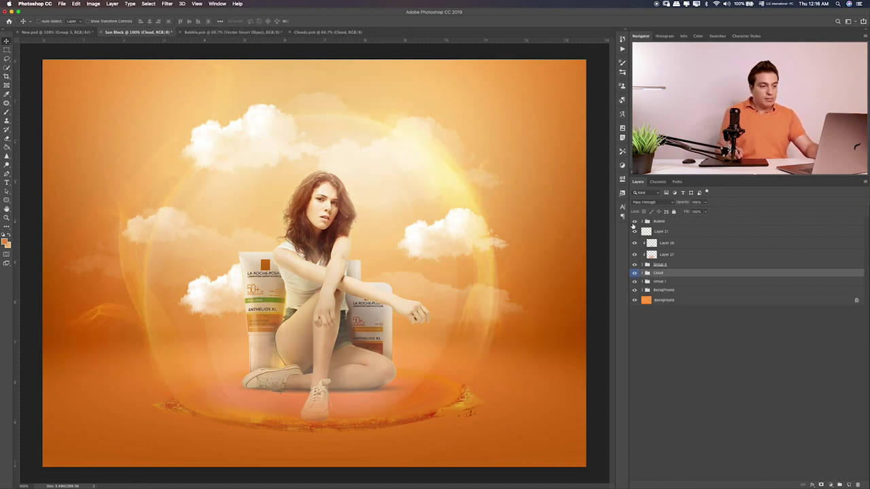
Close the Clouds and Bubble documents without saving changes.
key("super+Tab")
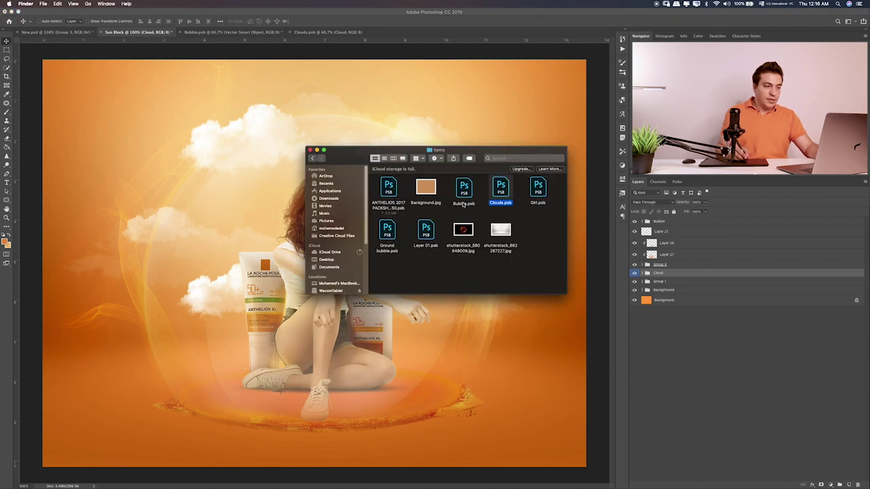
key("super+Tab")
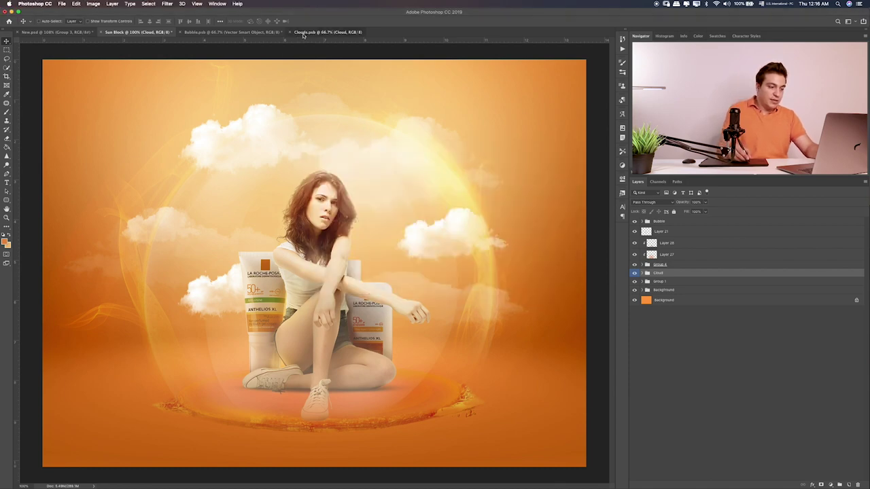
left_click(303, 33)
key("super+w")
left_click(231, 32)
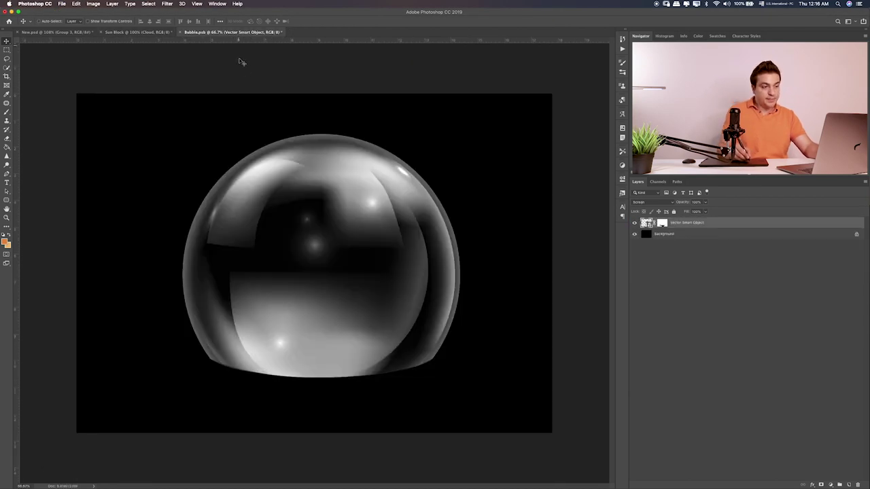
key("super+w")
key("Return")
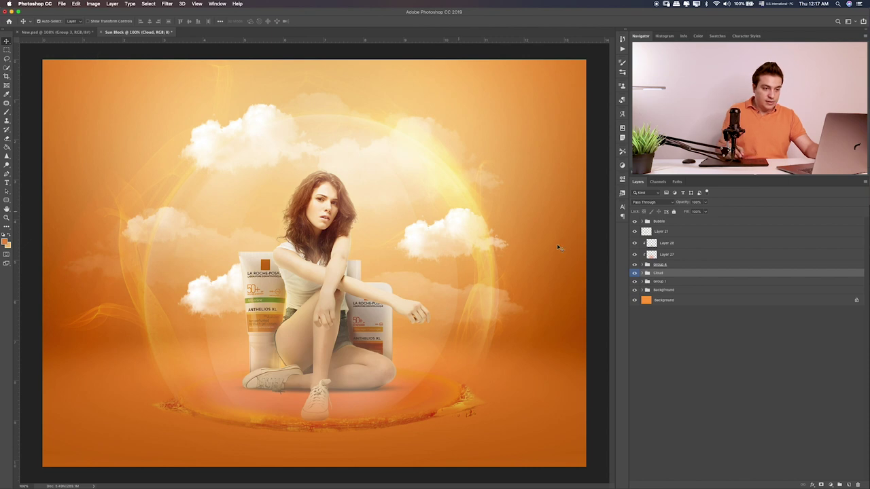
Deselect Clouds.psb in Finder, then back in Sun Block preview and expand Group 4.
key("super+Tab")
left_click(402, 236)
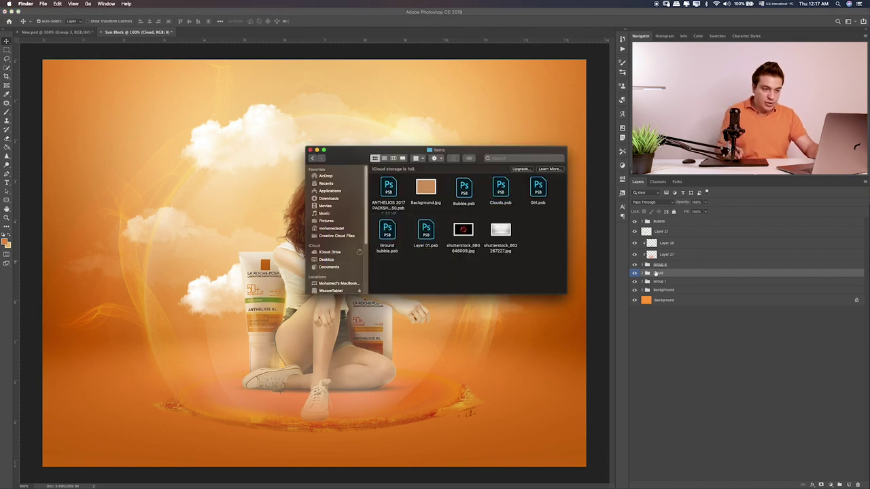
left_click(656, 273)
left_click(634, 281)
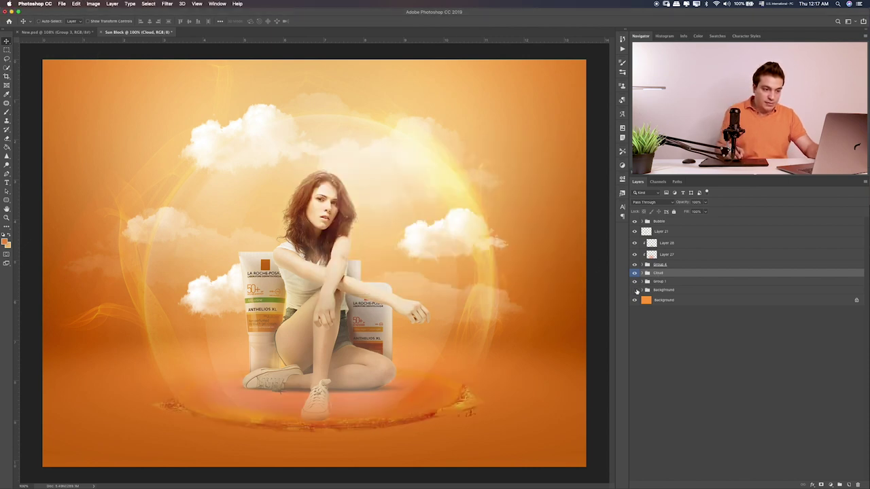
left_click(634, 272)
left_click(634, 273)
left_click(634, 265)
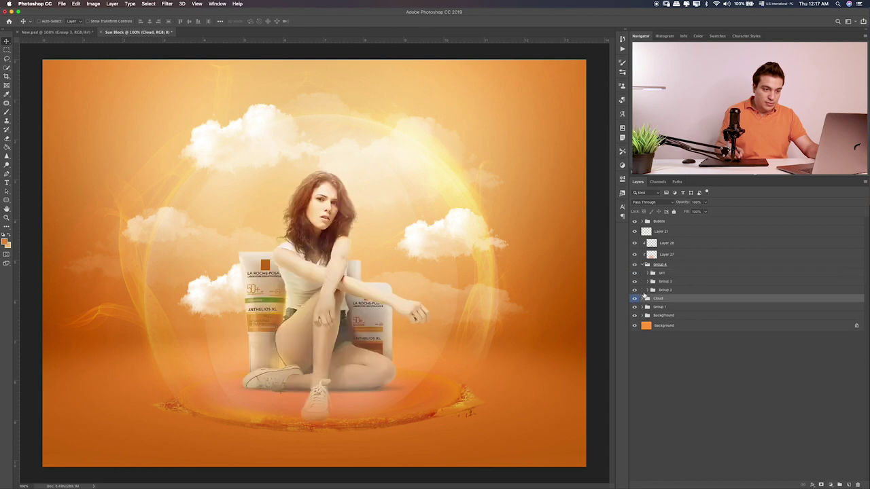
Duplicate the bottles group Group 2.
left_click(634, 272)
left_click(634, 290)
left_click(662, 290)
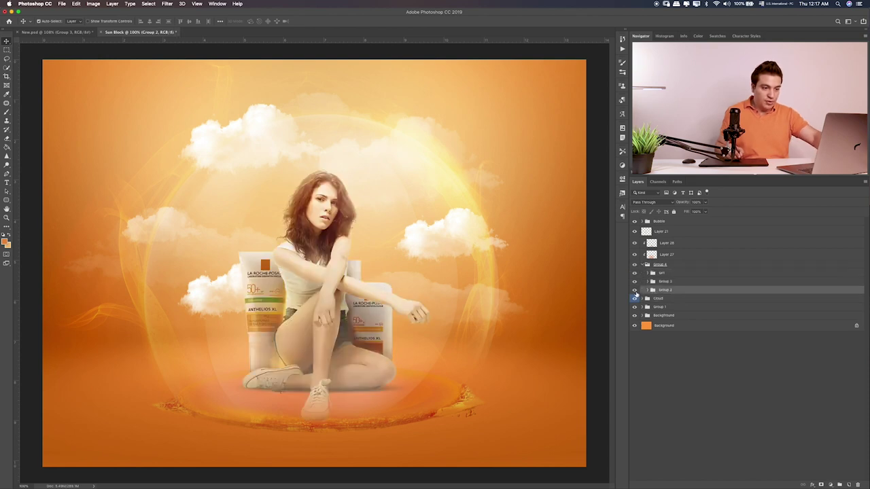
key("super+j")
Delete label Layers 23, 16, 18 and 19 from Group 2 copy.
left_click(647, 290)
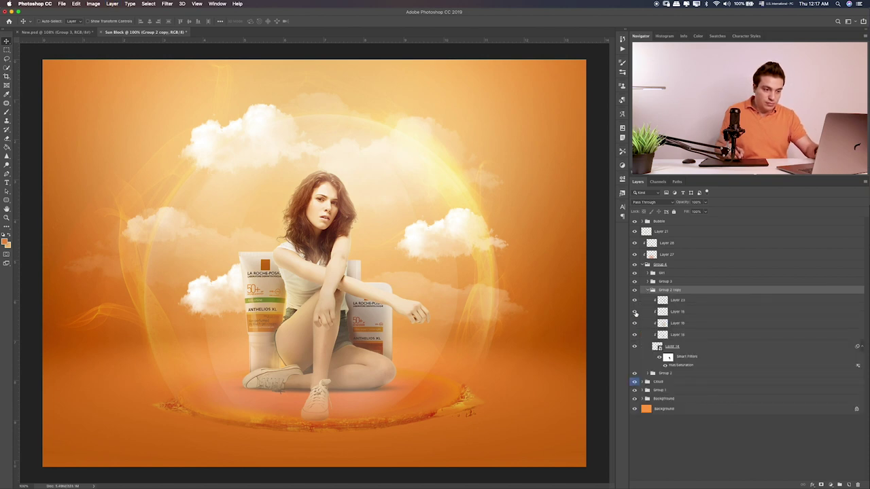
left_click(639, 336)
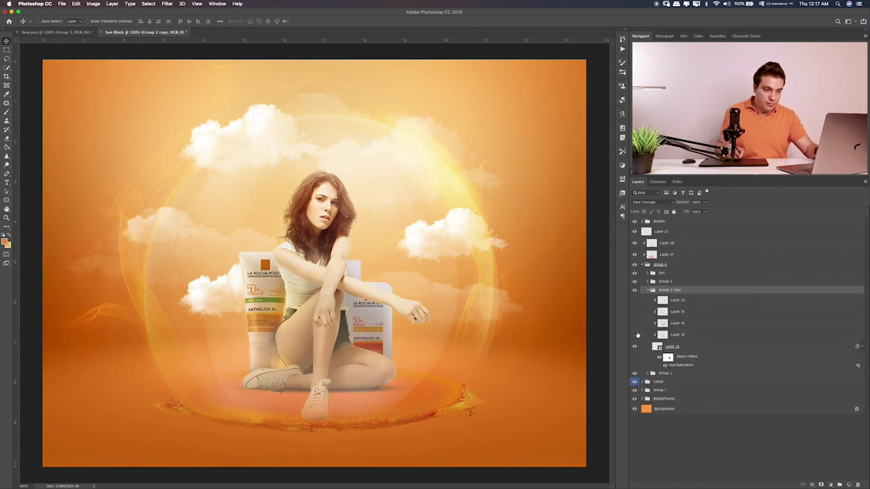
left_click(634, 335)
left_click(635, 335)
left_click(680, 335)
left_click(677, 302)
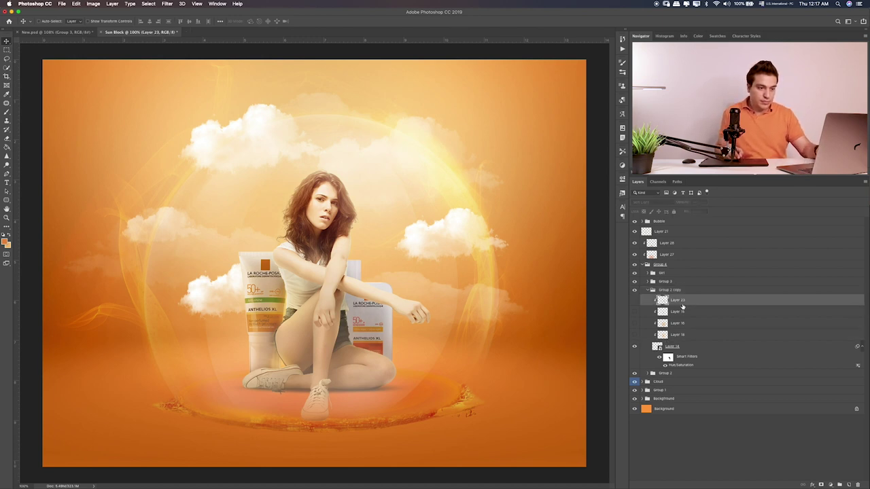
left_click(673, 335, "shift")
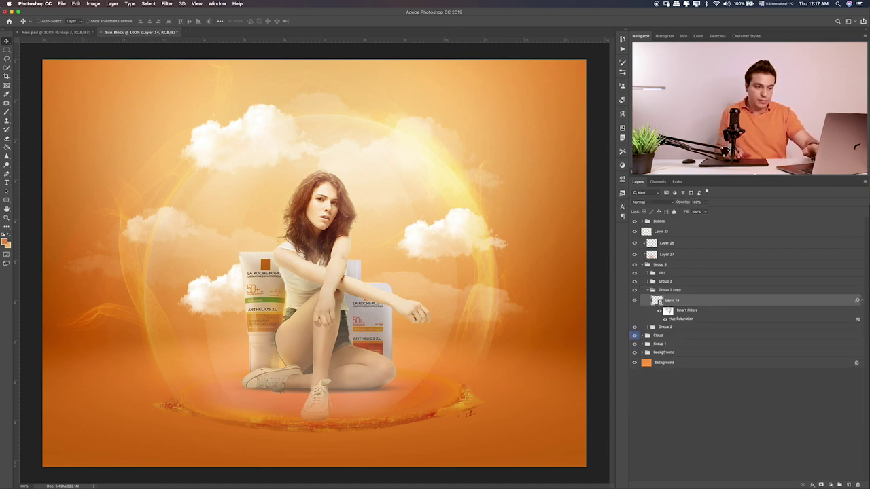
key("Delete")
Move the bottle copy to the woman's right and shrink it.
left_click(669, 290)
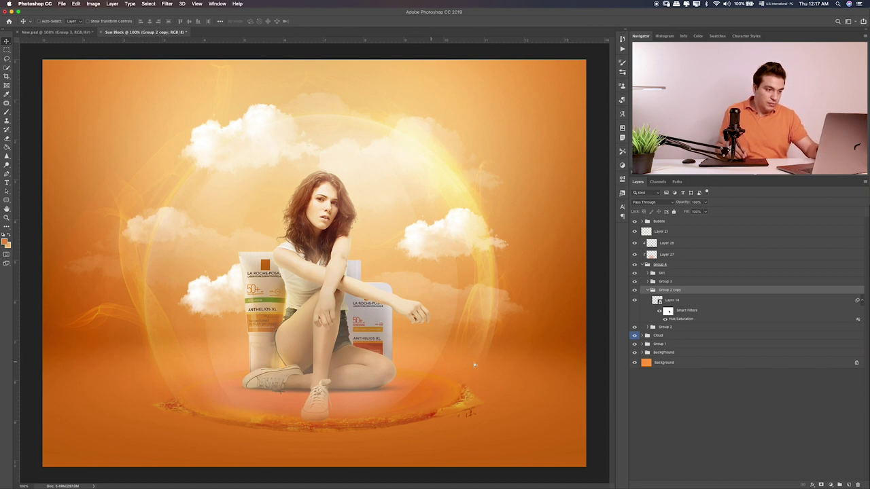
left_click_drag(446, 359, 485, 341)
key("ctrl+t")
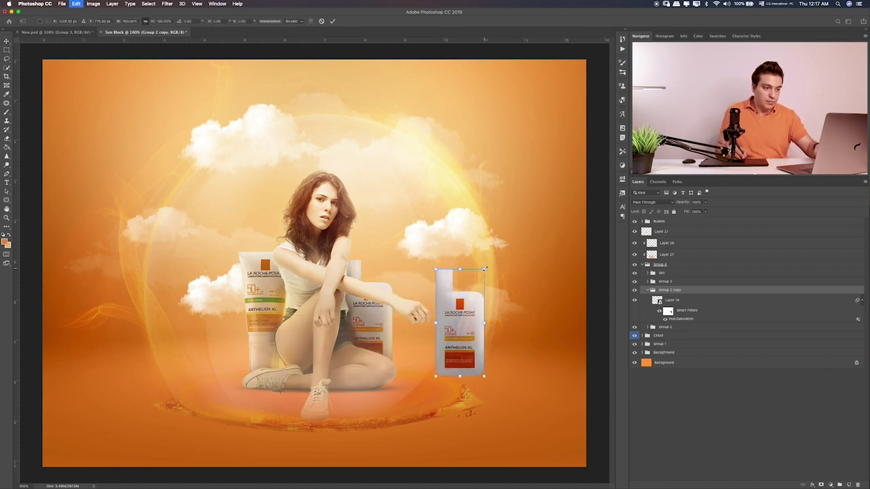
mouse_move(480, 270)
left_mouse_down()
mouse_move(459, 293)
mouse_move(457, 327)
left_mouse_up()
key("Return")
scroll(396, 310, "up", 2)
scroll(394, 309, "up", 1)
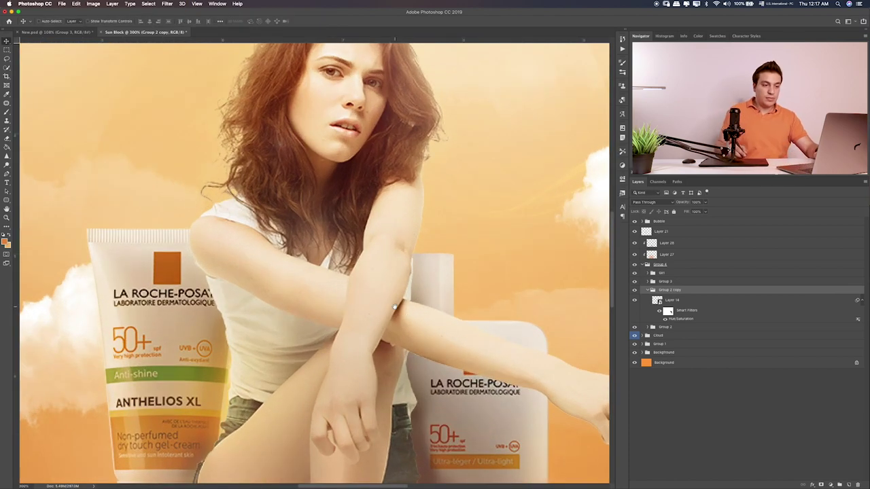
scroll(468, 329, "down", 5)
scroll(335, 302, "right", 5)
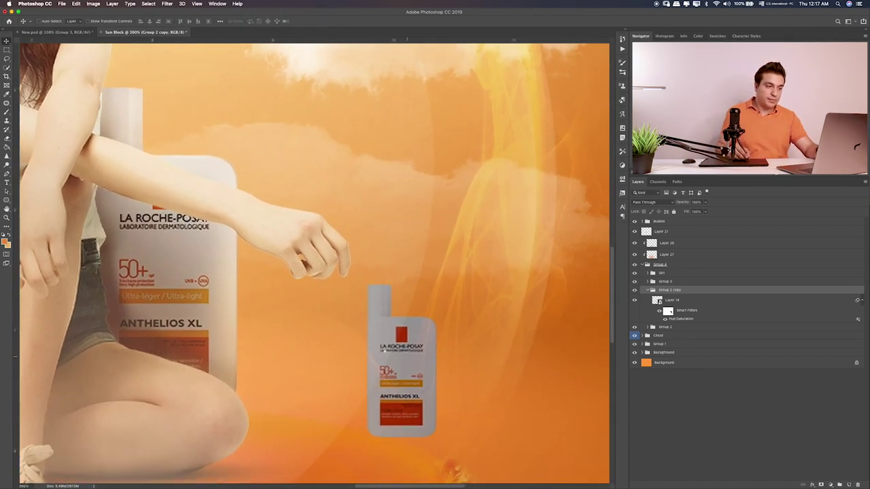
Scale the small bottle further, tilt it under her hand, and check its hue/saturation filter.
mouse_move(334, 301)
left_mouse_down()
mouse_move(336, 334)
mouse_move(321, 319)
left_mouse_up()
key("ctrl+t")
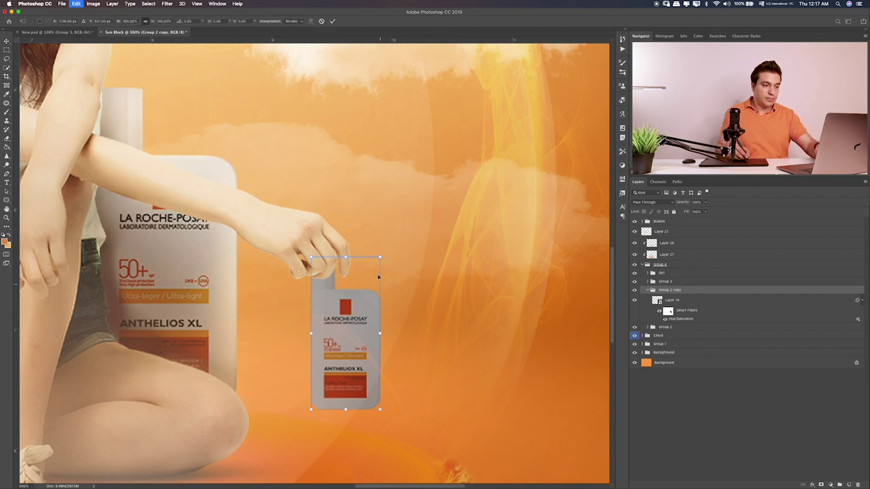
mouse_move(378, 256)
left_mouse_down()
mouse_move(368, 281)
mouse_move(375, 268)
left_mouse_up()
mouse_move(349, 303)
left_mouse_down()
mouse_move(365, 278)
mouse_move(401, 288)
left_mouse_up()
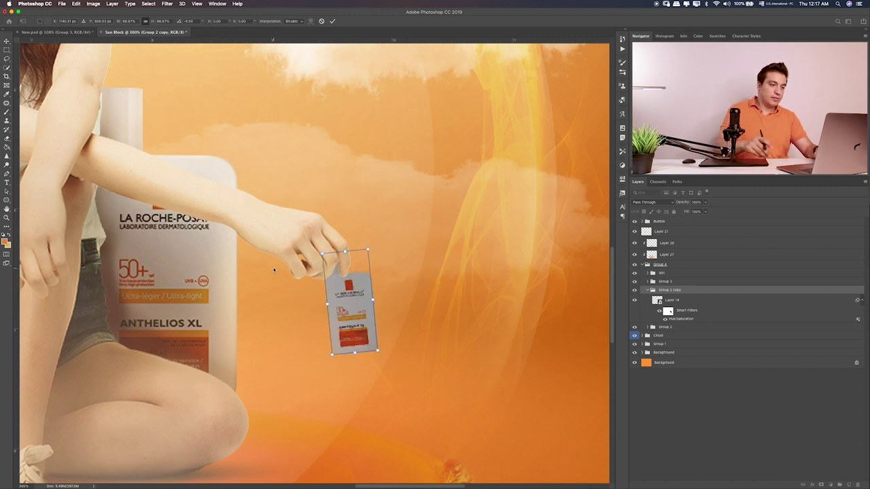
key("Return")
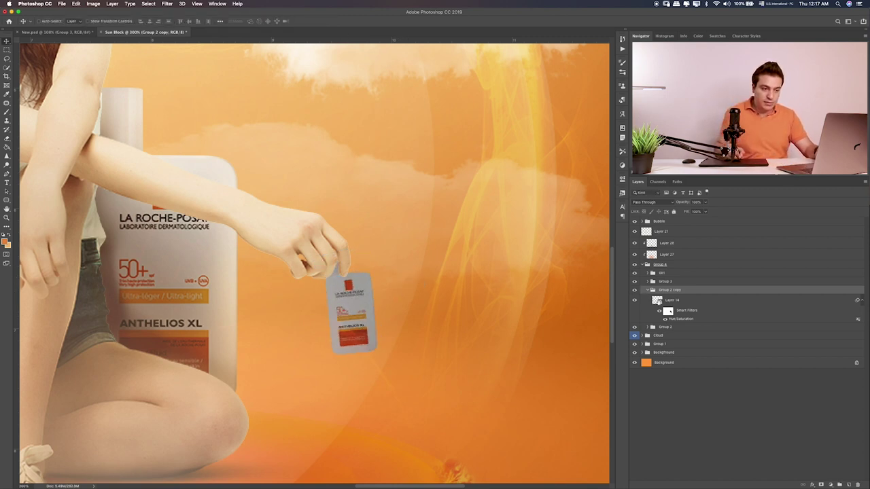
left_click(659, 312)
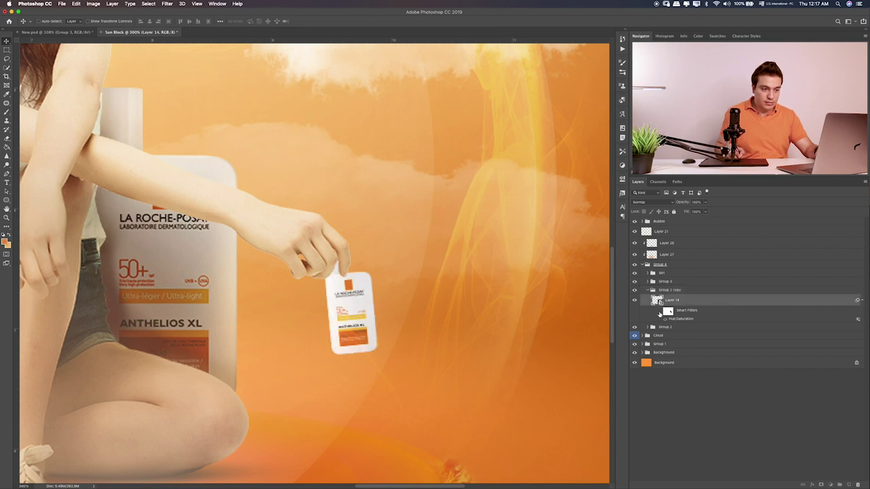
Paint the Hue/Saturation filter mask at 30% opacity to brighten the bottle.
left_click(659, 311)
key("b")
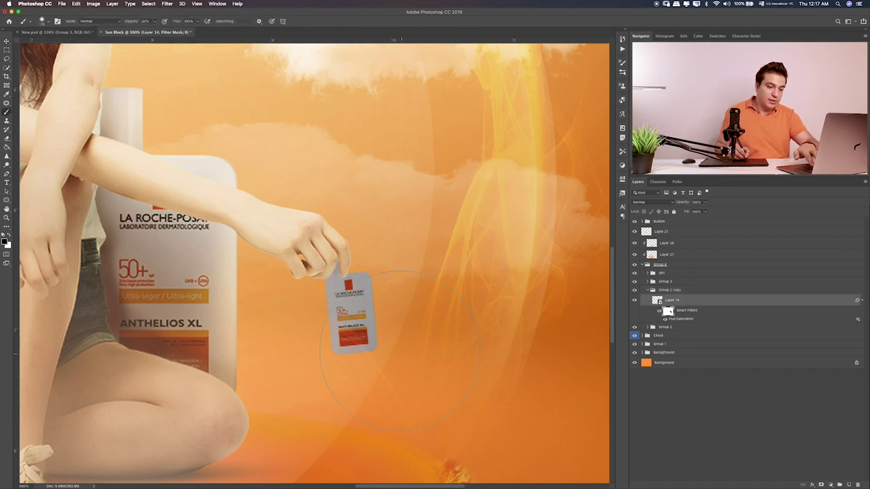
left_click_drag(399, 329, 303, 346)
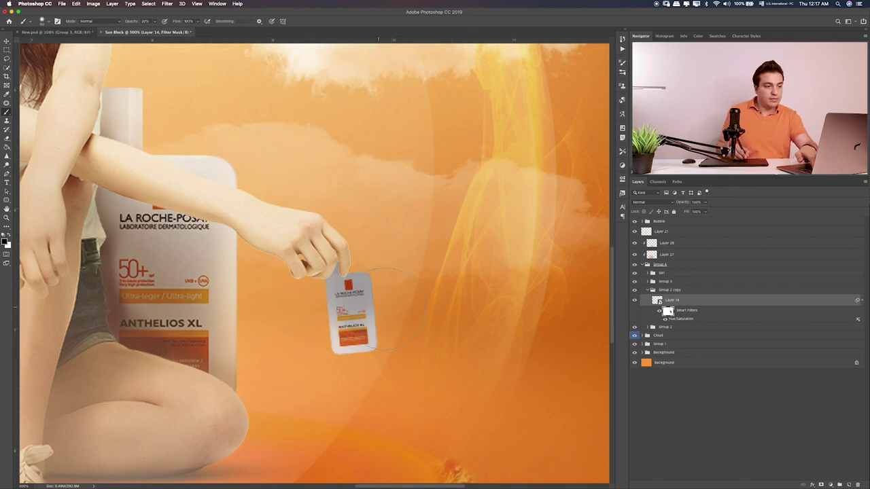
left_click_drag(402, 312, 403, 279)
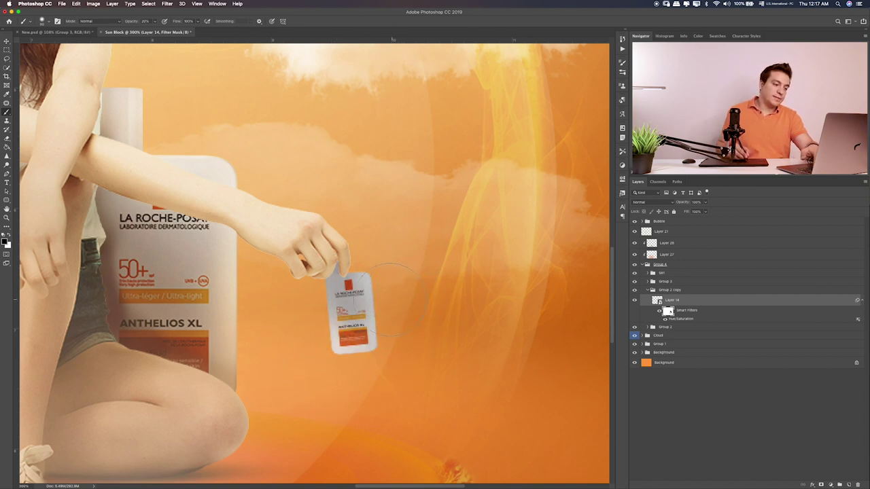
key("3")
left_click_drag(330, 270, 371, 267)
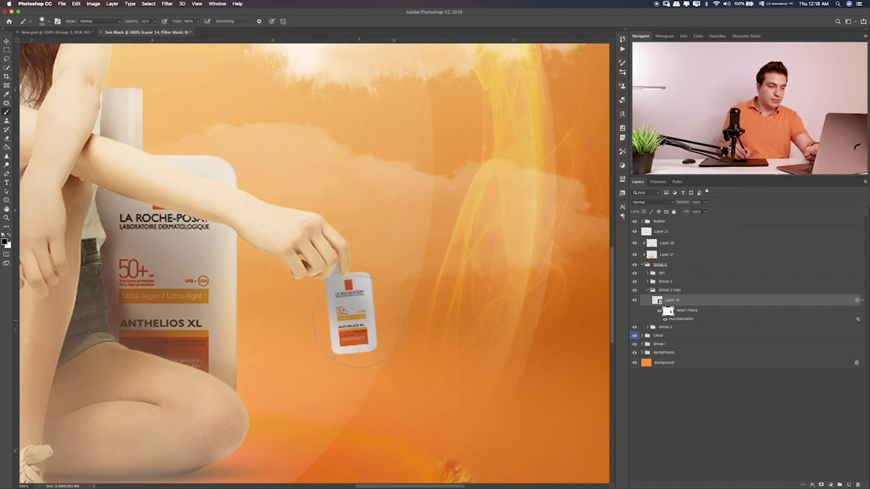
left_click_drag(358, 321, 353, 313)
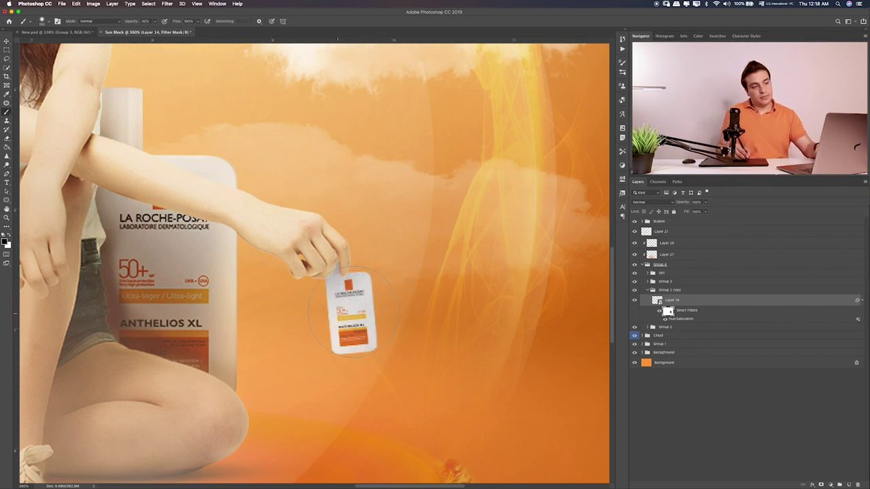
Add a new layer clipped to the bottle and pick a darker painting colour at 100% opacity.
left_click(849, 484)
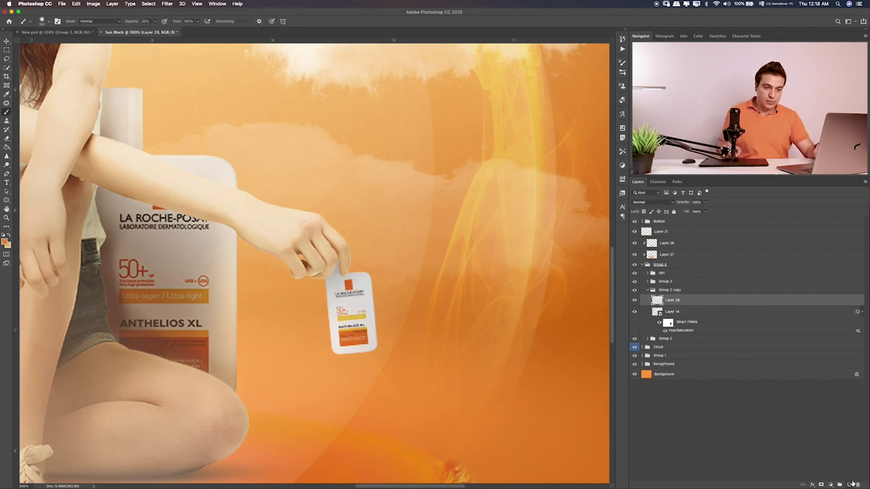
left_click(691, 305, "alt")
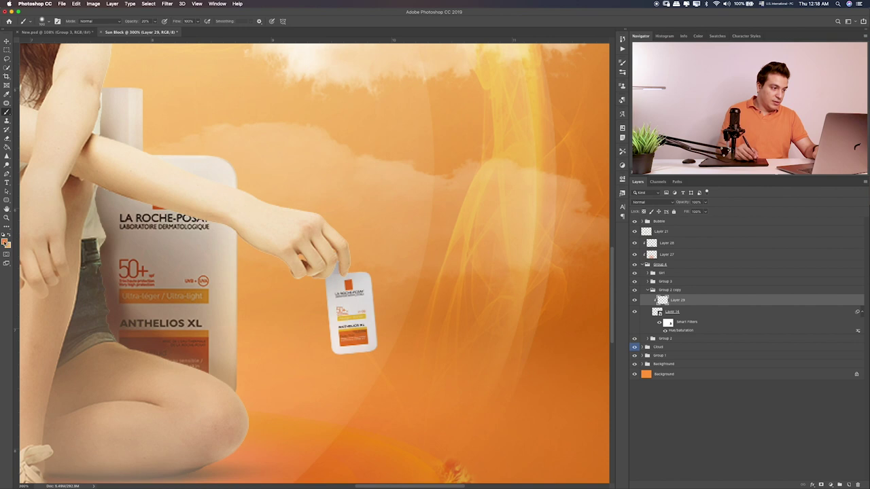
left_click(5, 241)
left_click(408, 255)
left_click(551, 156)
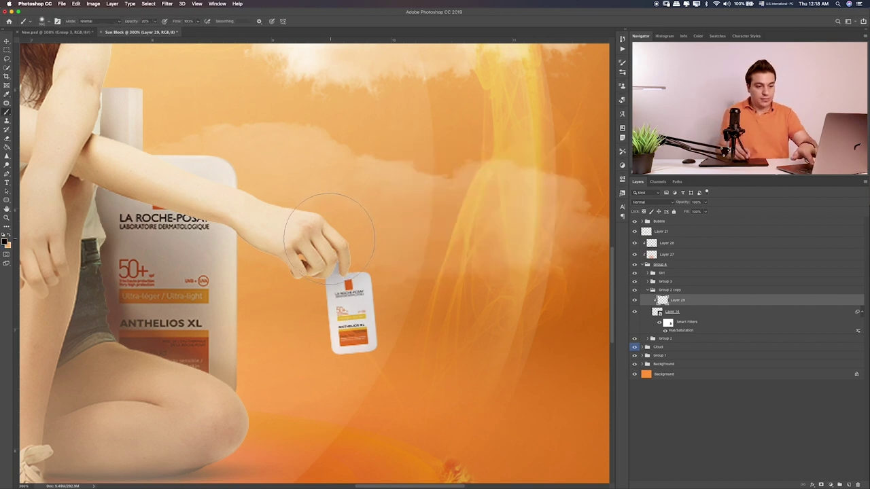
key("0")
key("bracketleft")
key("bracketleft")
key("bracketleft")
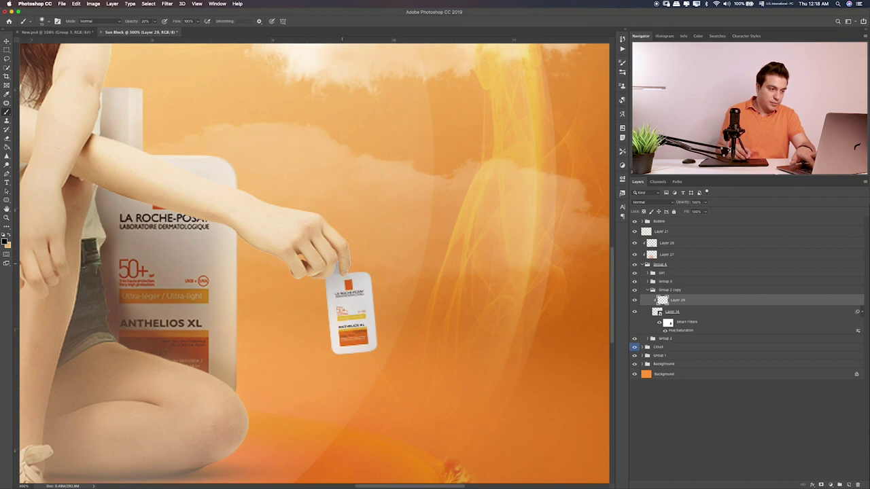
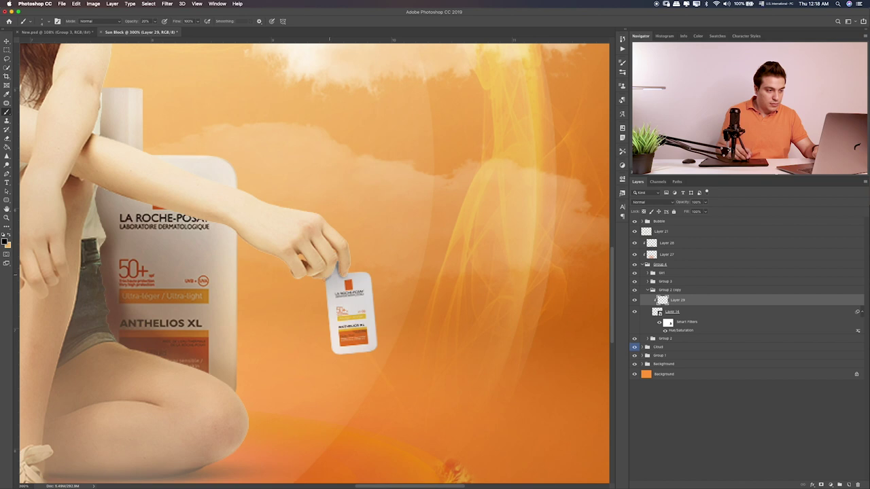
Undo the last action, switch to the Eraser, and scroll through the Layers panel.
key("ctrl+z")
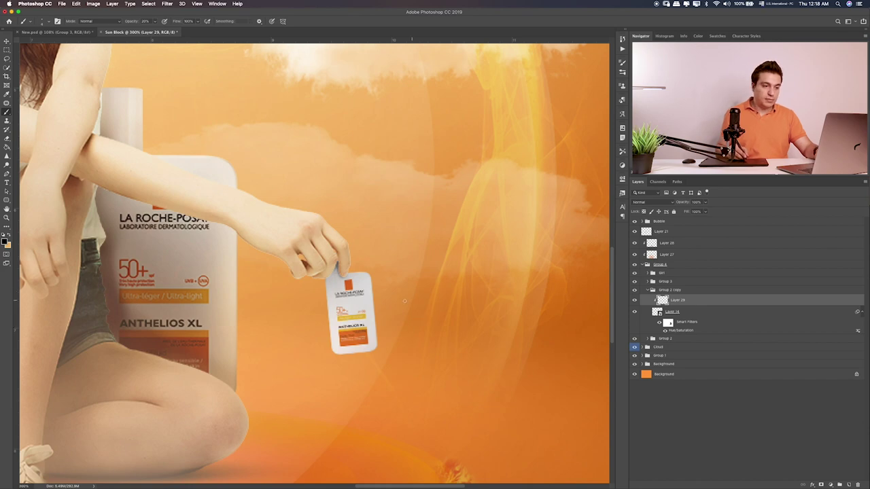
key("e")
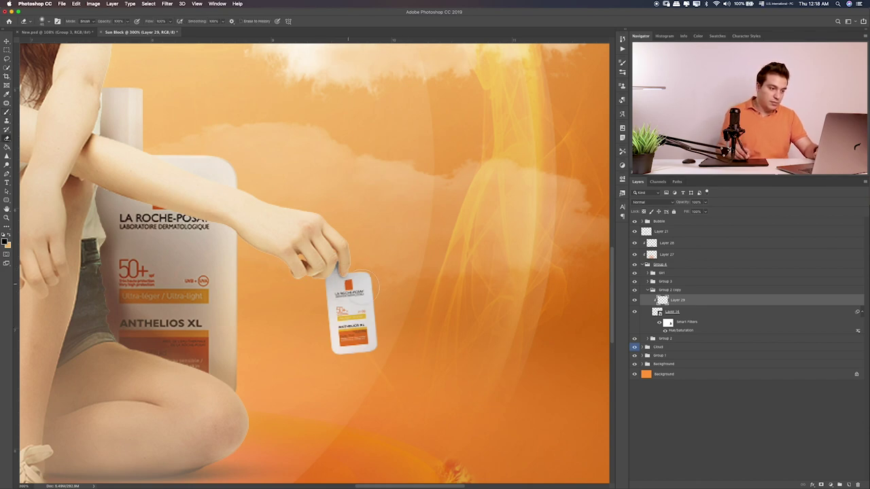
scroll(481, 309, "down", 3)
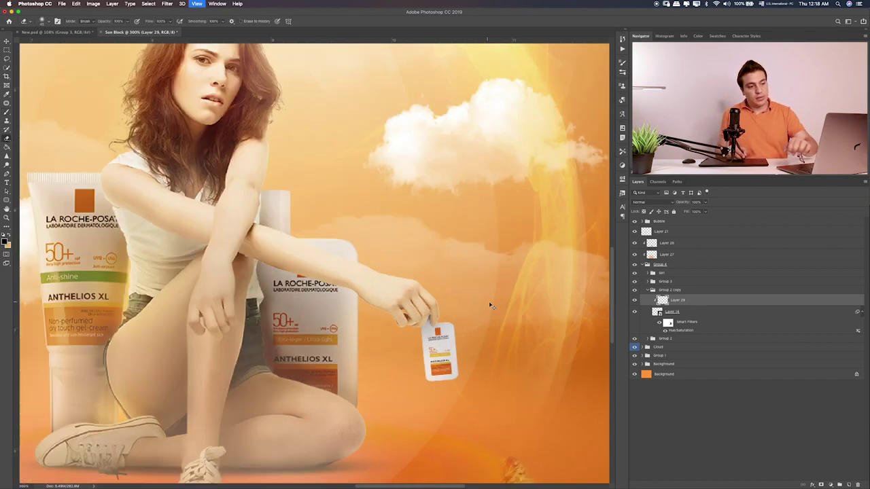
scroll(481, 309, "down", 2)
scroll(481, 310, "up", 3)
scroll(482, 306, "up", 2)
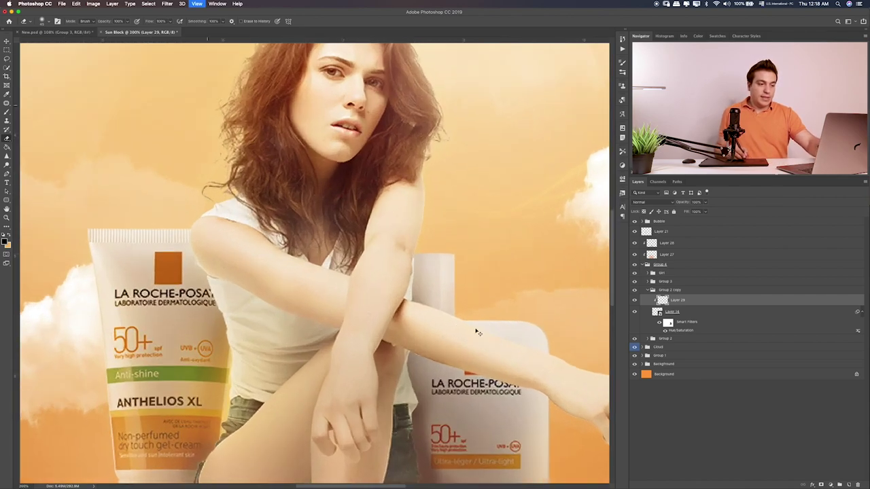
scroll(365, 271, "down", 5)
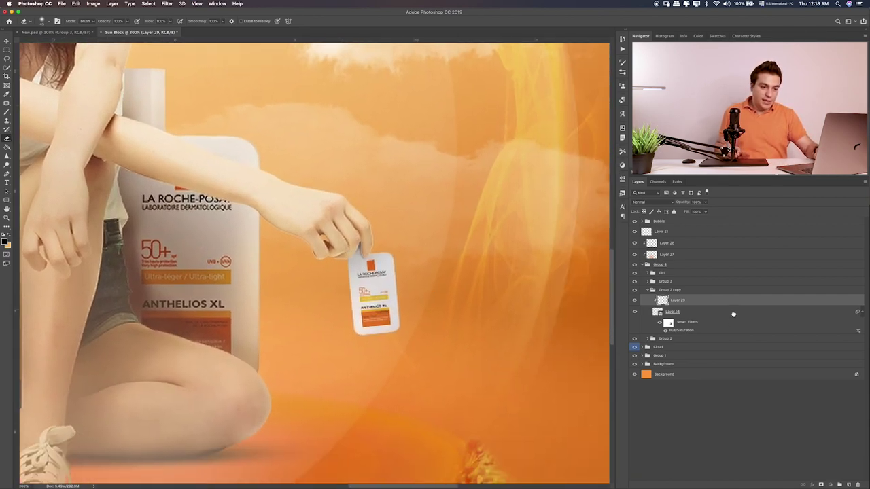
On a new layer above Layer 16, paint a soft shadow on the small bottle's lower part at 55% opacity.
left_click(657, 312)
left_click(848, 485)
key("b")
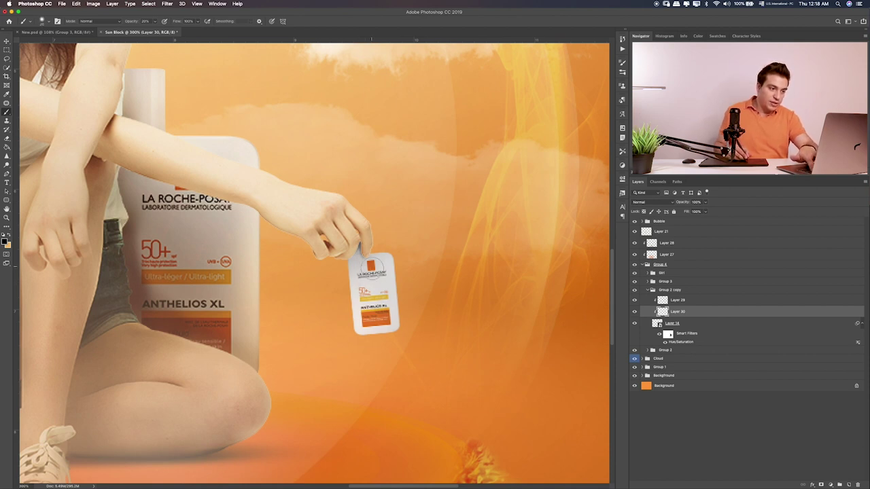
left_click_drag(373, 271, 378, 338)
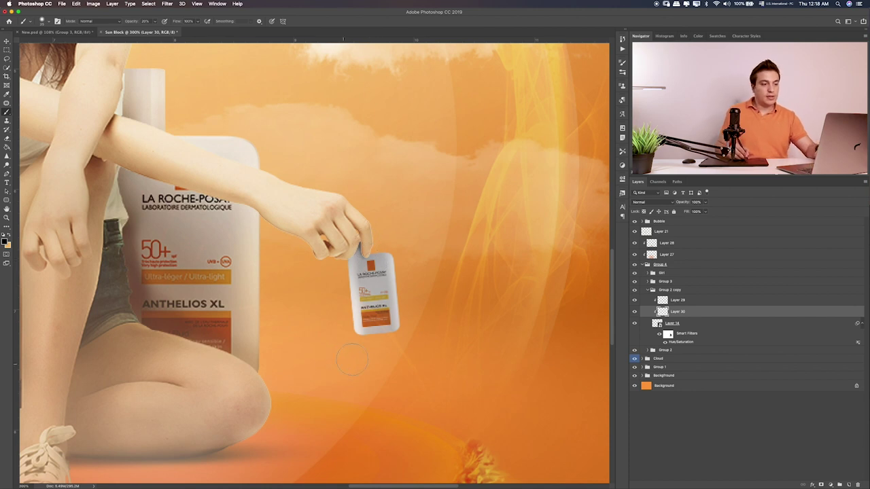
left_click(705, 201)
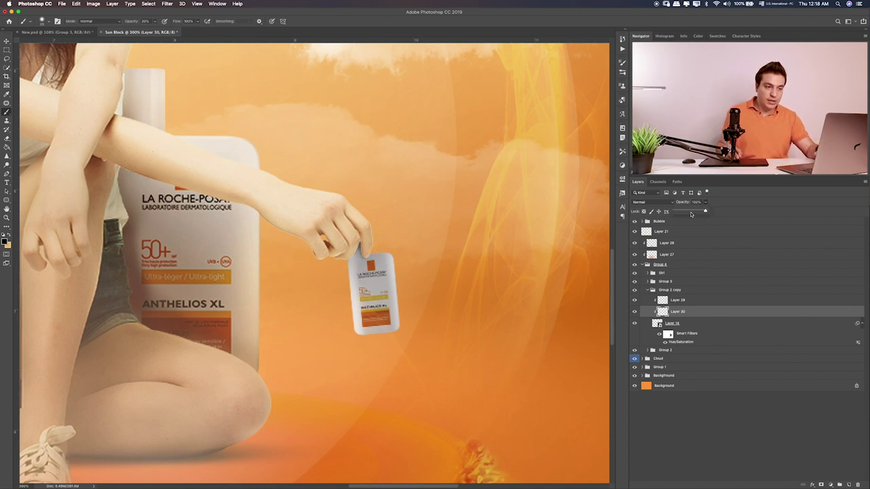
left_click_drag(707, 211, 689, 213)
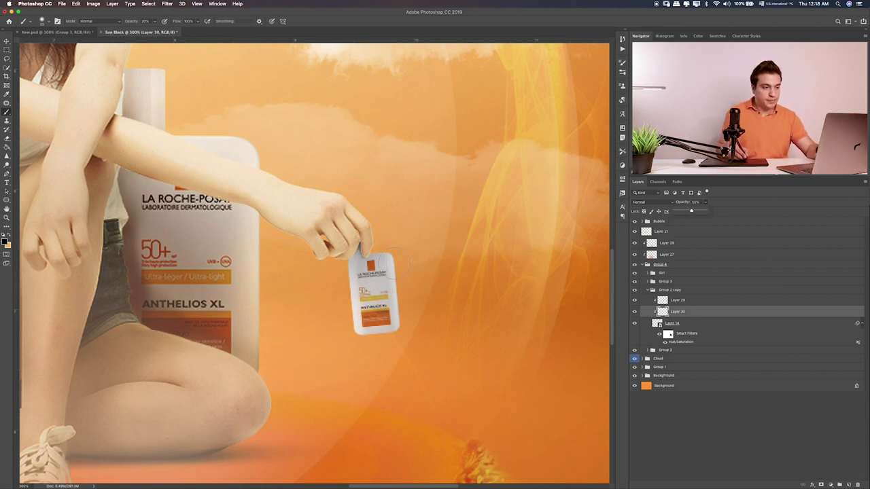
Switch back to the Eraser and select the layer beneath the shadow layer.
key("e")
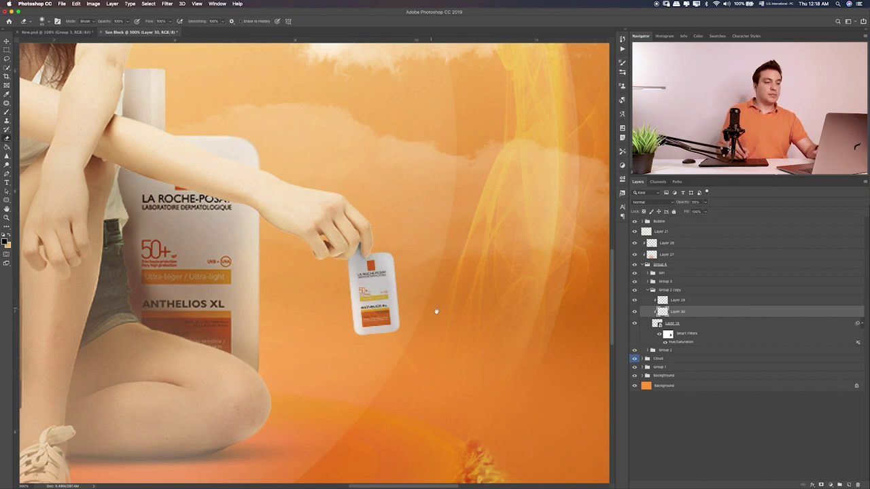
scroll(431, 293, "down", 2)
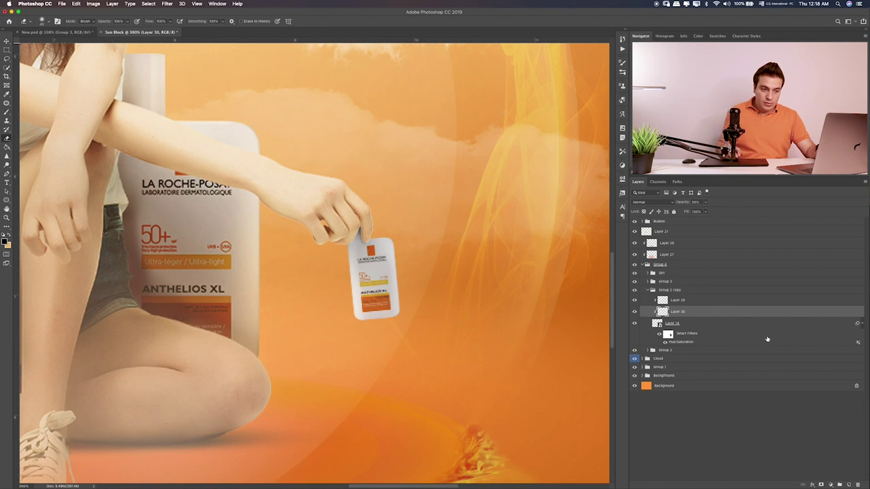
left_click(750, 327)
On a new layer, paint sampled background orange over the small bottle, blended in Color at reduced opacity.
left_click(848, 485)
key("b")
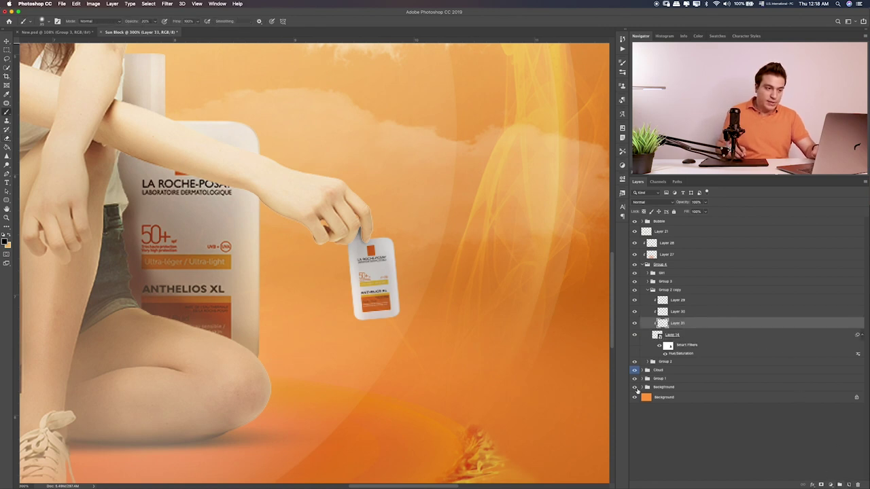
left_click(535, 343, "alt")
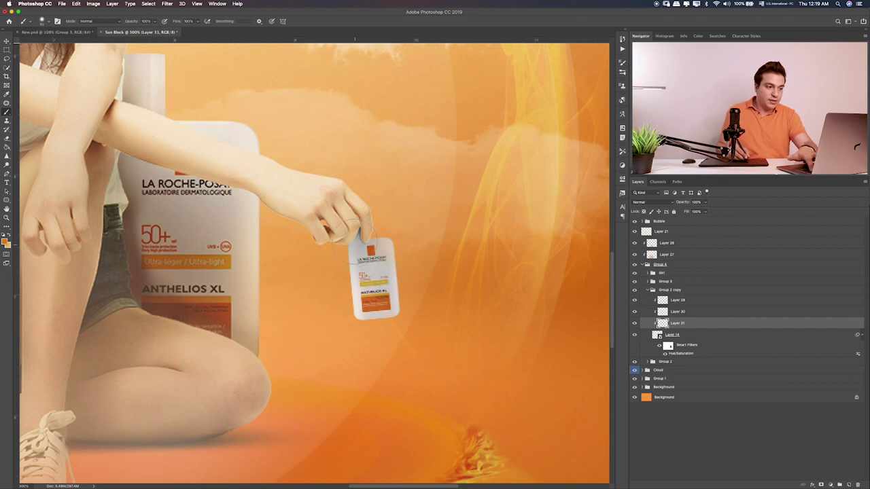
left_click_drag(363, 229, 381, 309)
key("v")
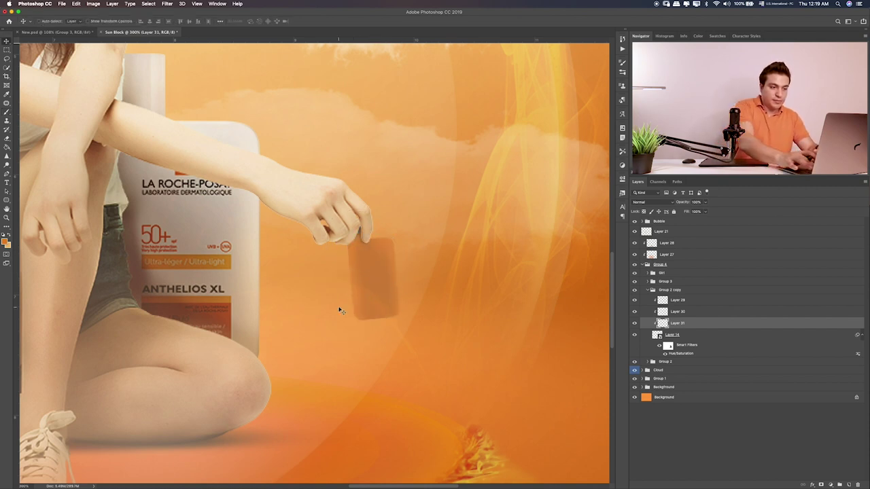
key("shift+plus")
key("shift+plus")
key("shift+plus")
key("shift+plus")
key("shift+plus")
key("shift+plus")
key("shift+plus")
key("shift+plus")
key("shift+plus")
key("shift+plus")
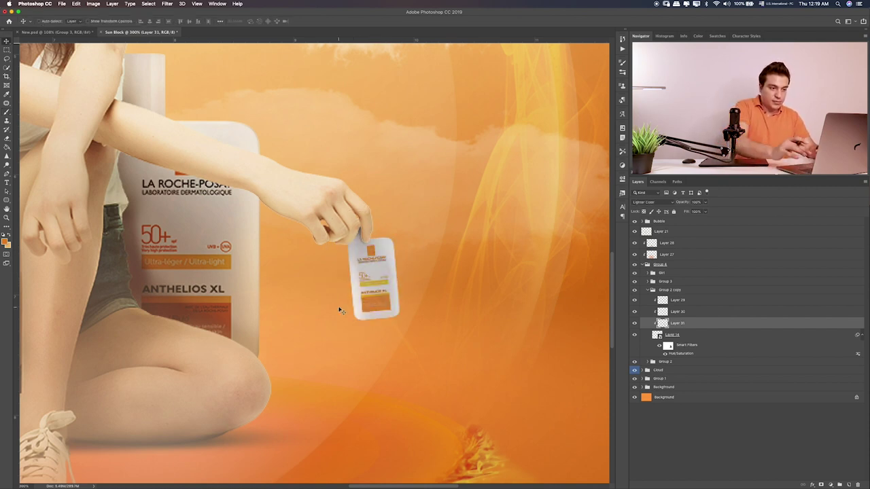
key("shift+plus")
left_click(644, 202)
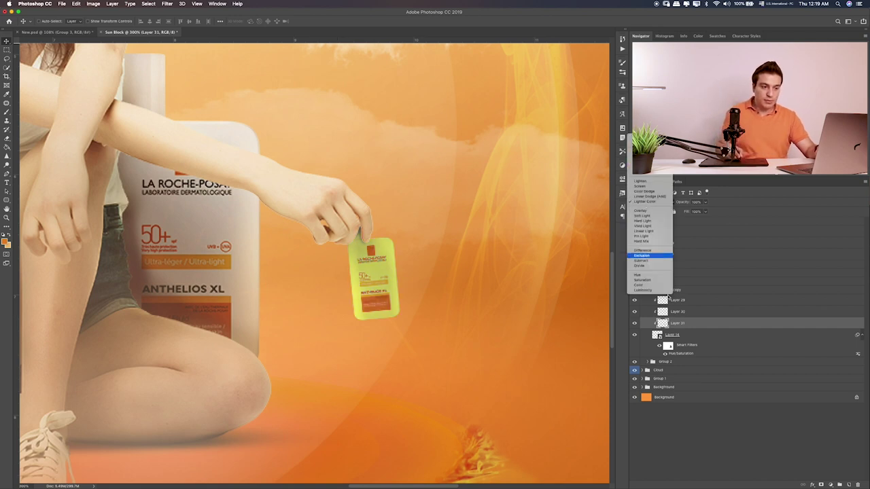
left_click(654, 286)
left_click(704, 211)
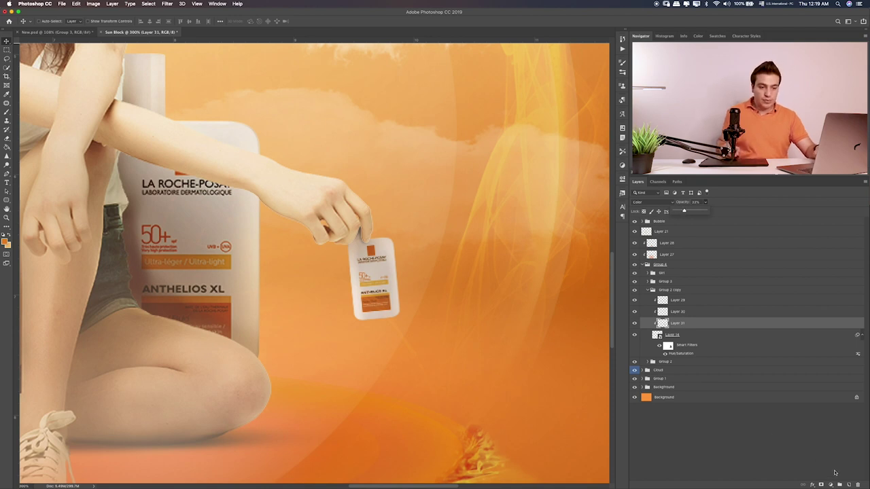
On another new layer, paint a pale peach highlight on the bottle's lower right.
left_click(848, 484)
key("b")
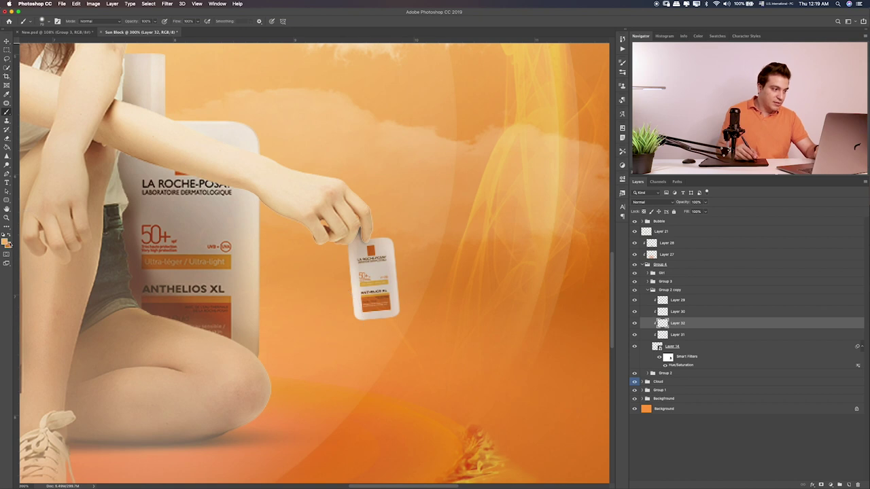
left_click(6, 242)
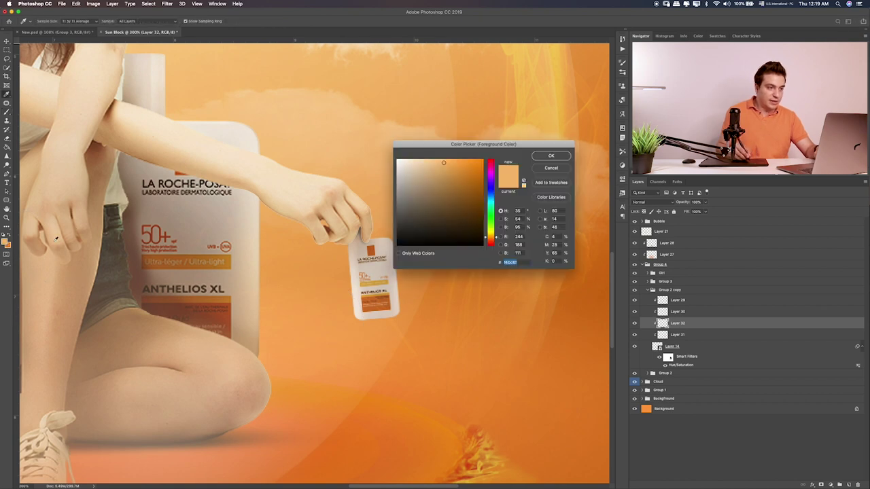
left_click(543, 158)
left_click_drag(434, 299, 424, 248)
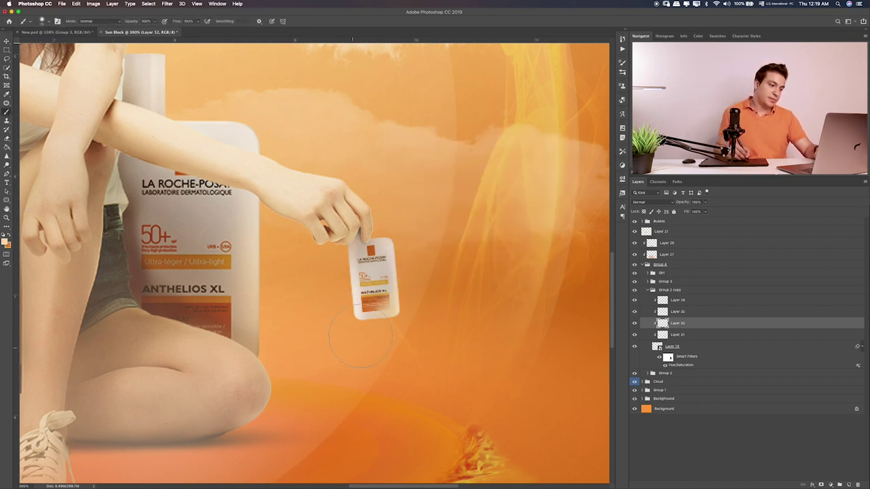
Try several blend modes on the highlight layer, settle on Overlay, and fit the composition in view.
key("v")
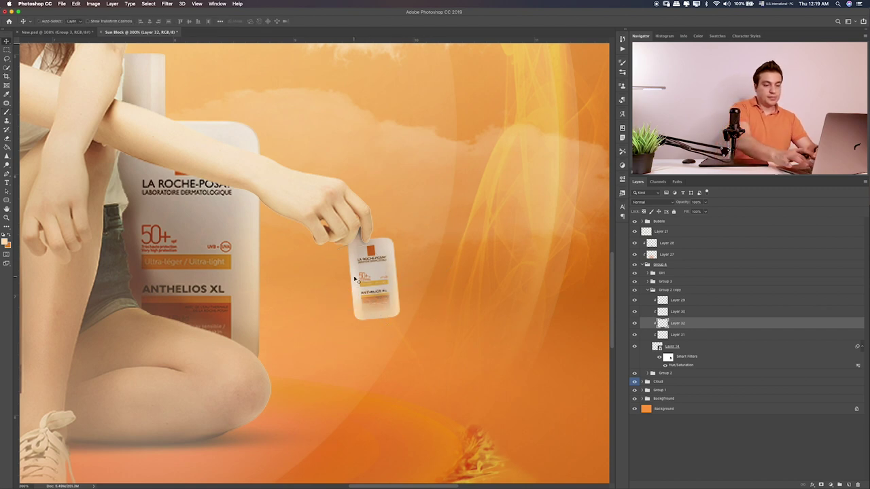
key("shift+alt+a")
key("shift+alt+g")
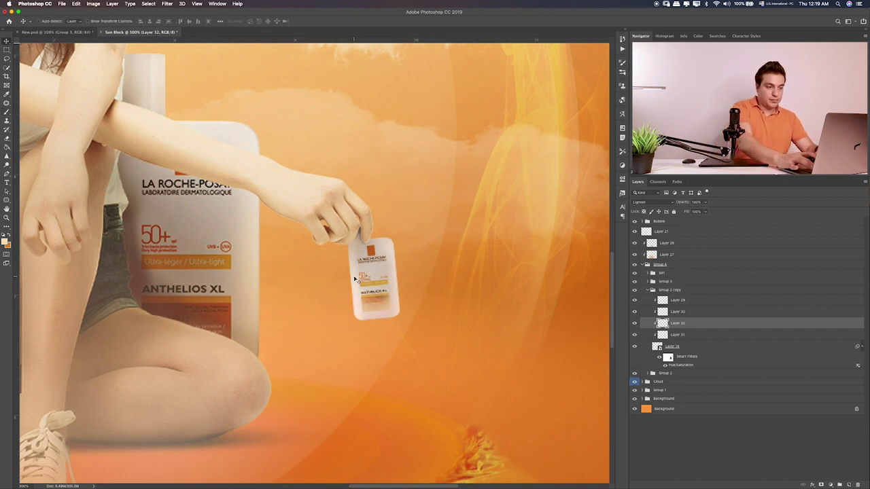
key("shift+minus")
key("shift+plus")
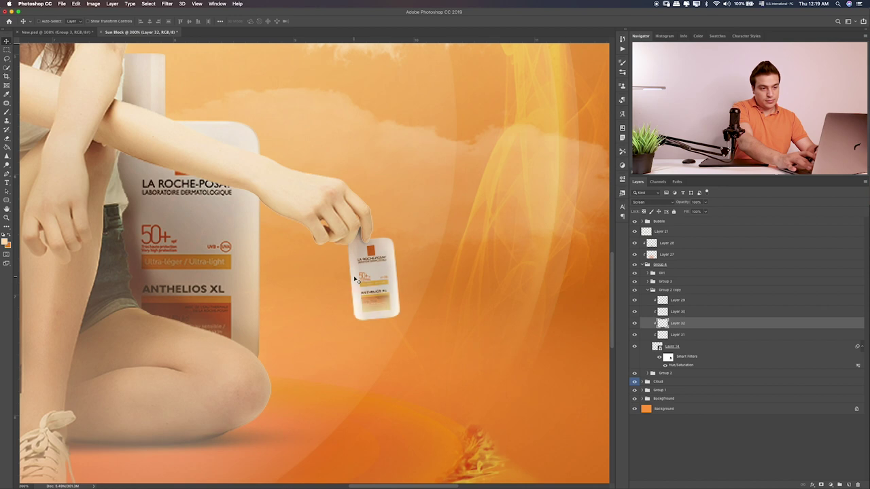
key("shift+plus")
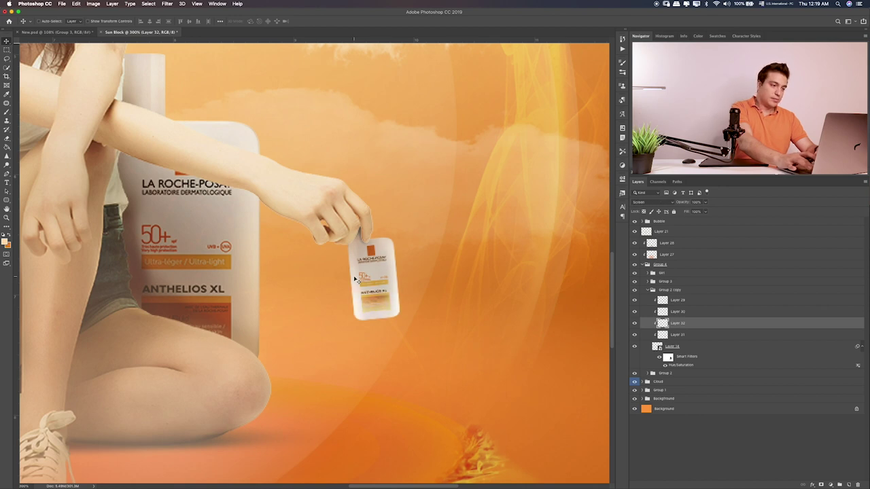
key("shift+plus")
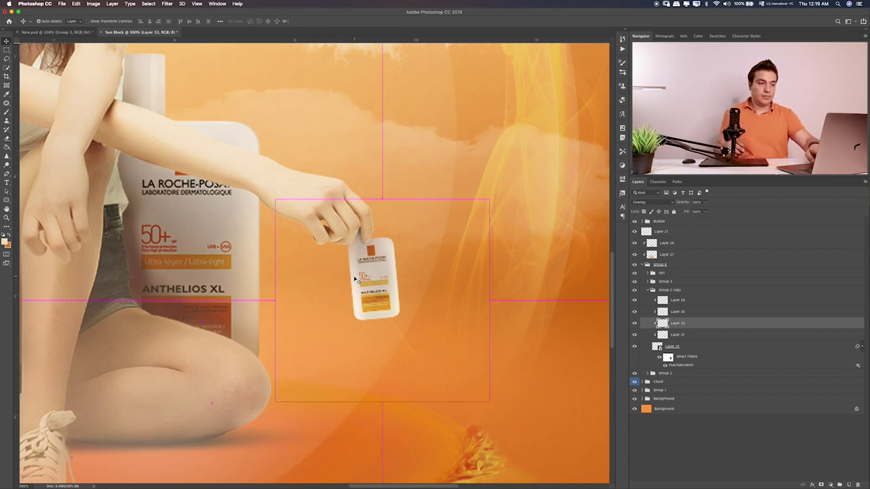
key("ctrl+0")
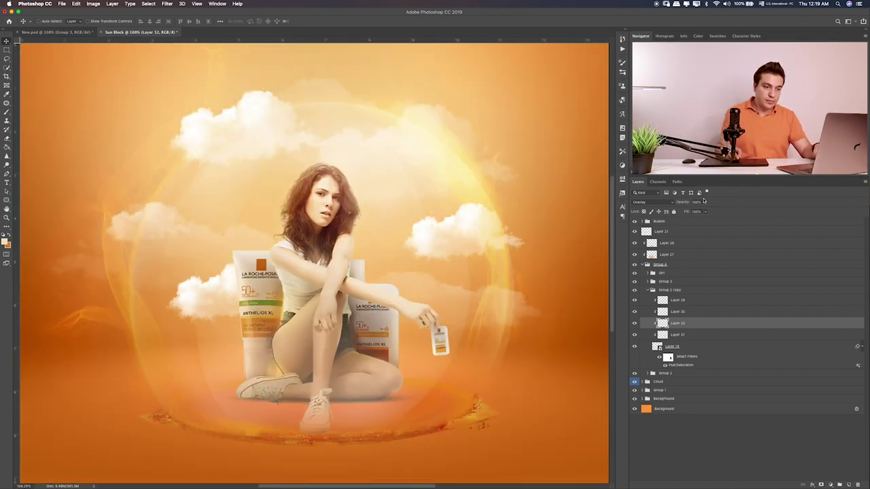
Lower the bottle shadow Layer 30 to 41% opacity, comparing it and the Bubble group on and off.
left_click(704, 201)
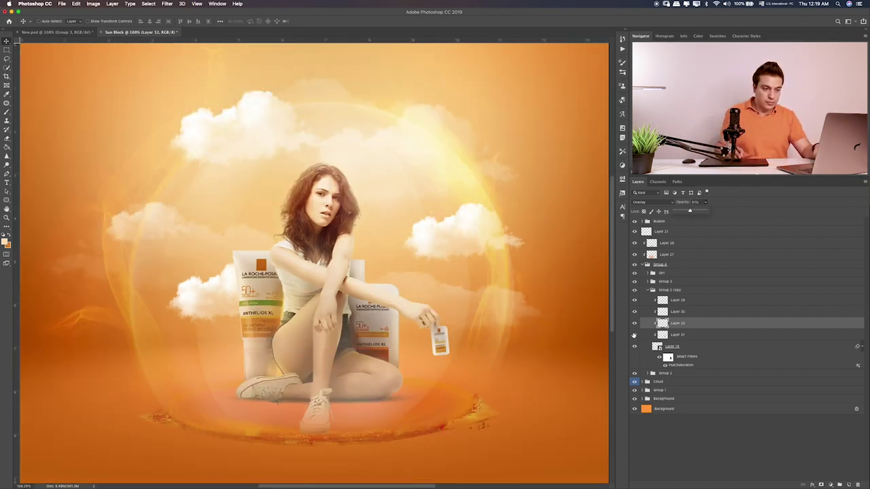
left_click(662, 314)
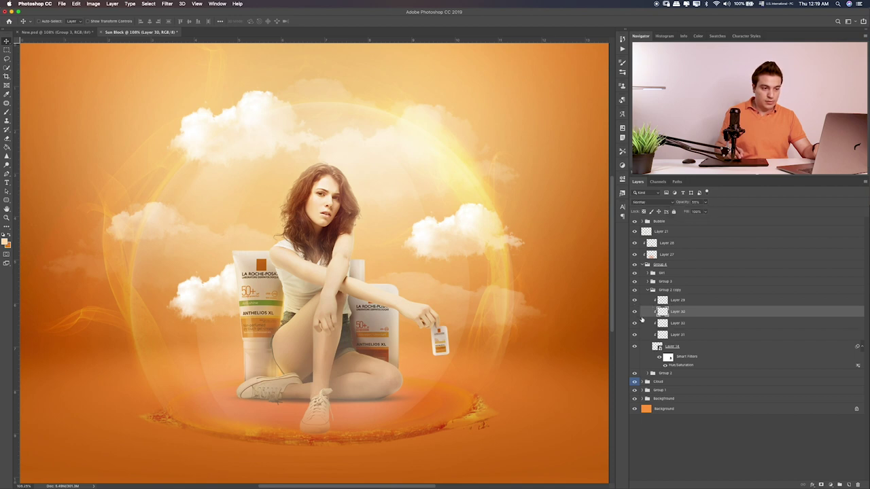
left_click(635, 312)
left_click(635, 312)
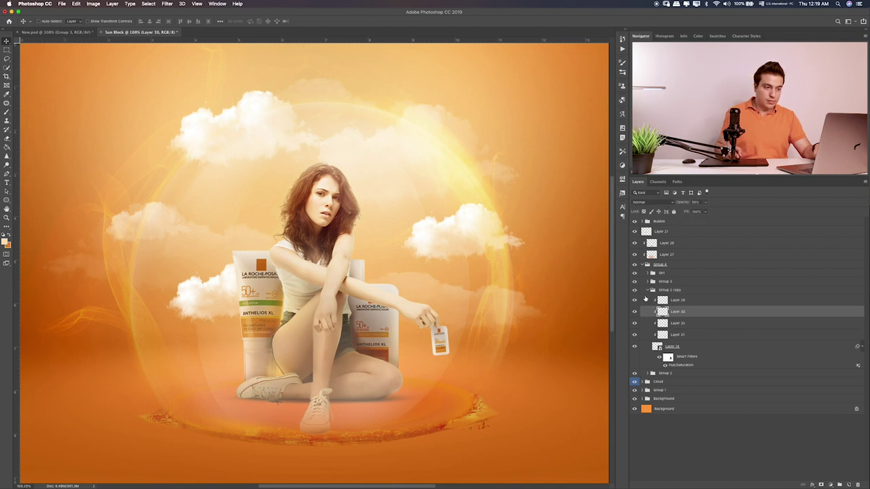
left_click_drag(704, 203, 701, 210)
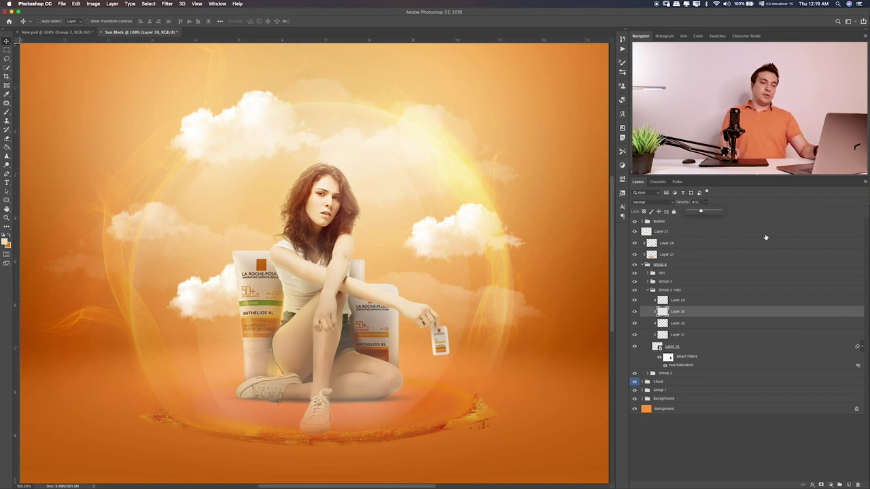
left_click(652, 232)
left_click(635, 221)
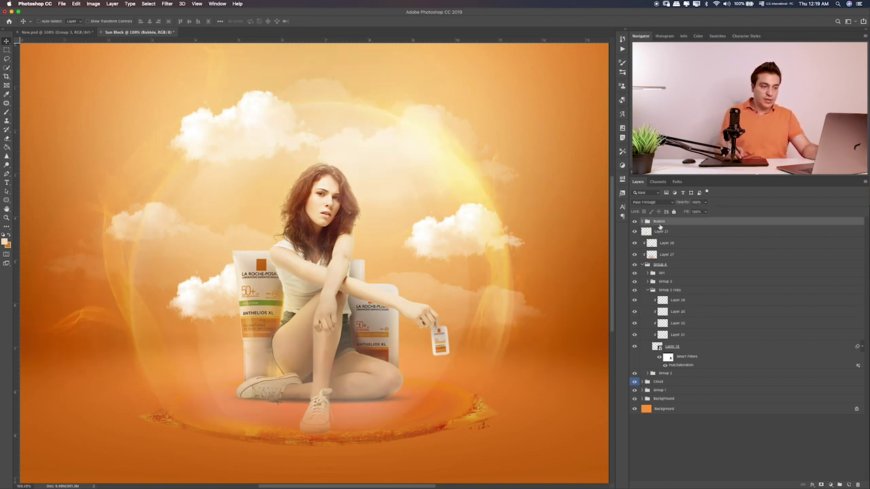
Compare against New.psd, collapse Group 4, and add new empty Layer 33 on top.
left_click(76, 33)
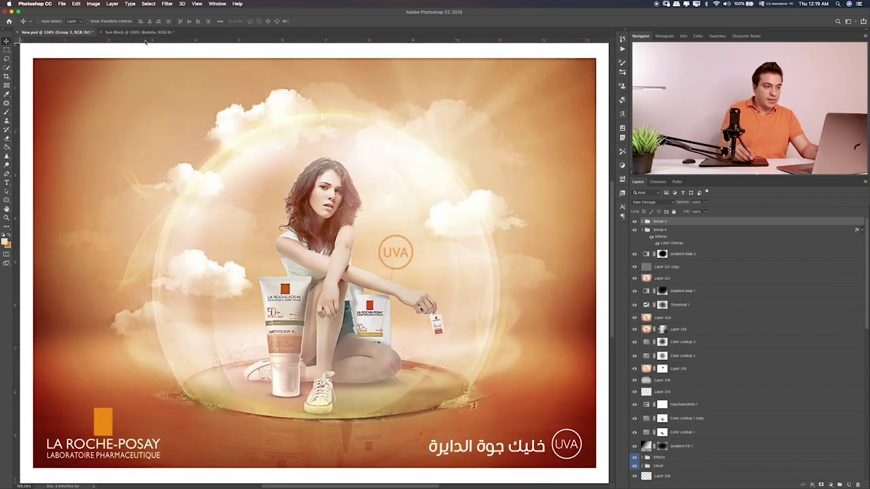
left_click(139, 31)
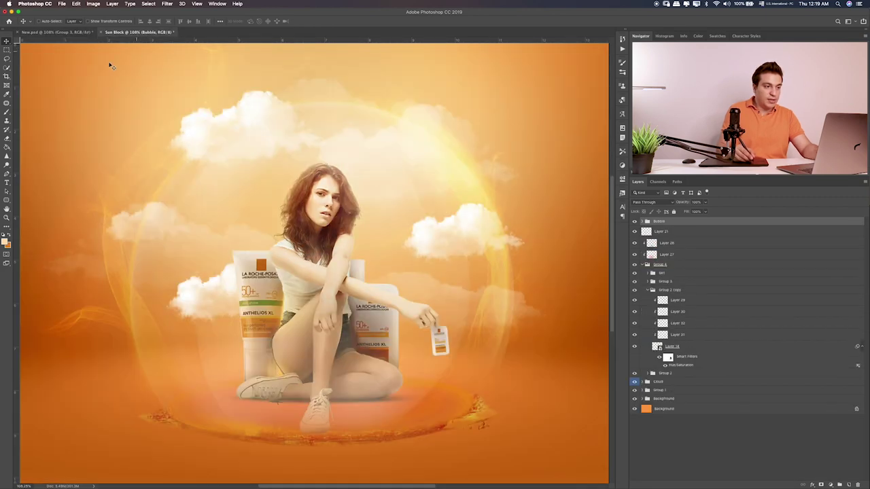
left_click(76, 32)
left_click(139, 32)
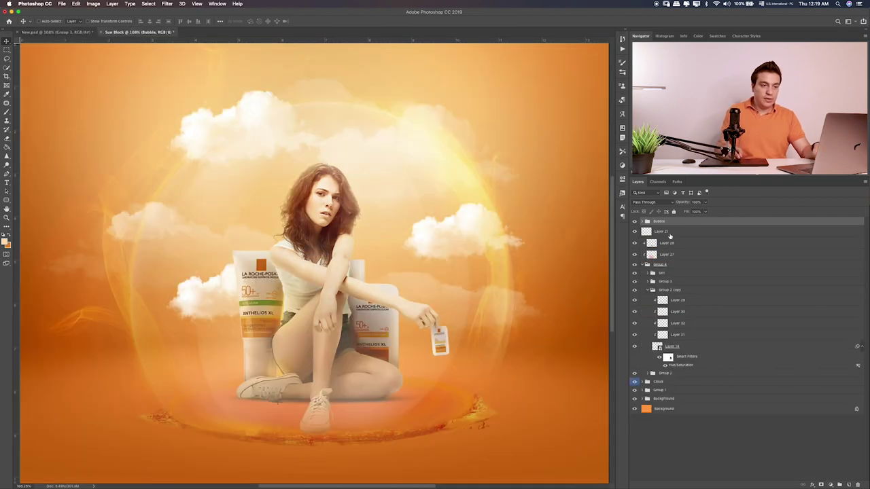
left_click(644, 264)
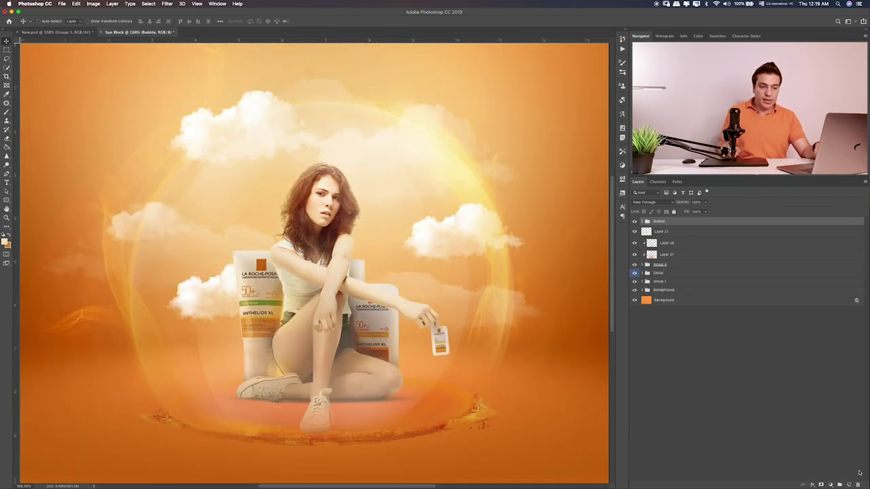
left_click(848, 484)
Fill Layer 33 with solid black using the Paint Bucket.
key("g")
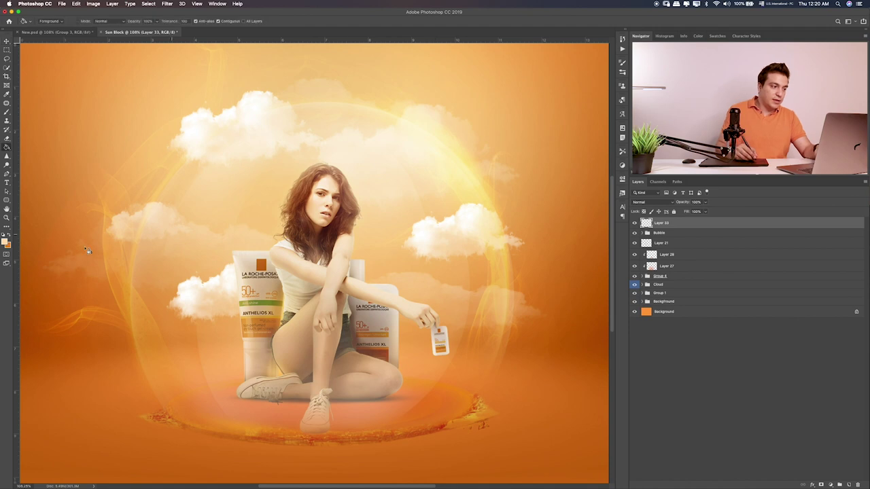
left_click(7, 239)
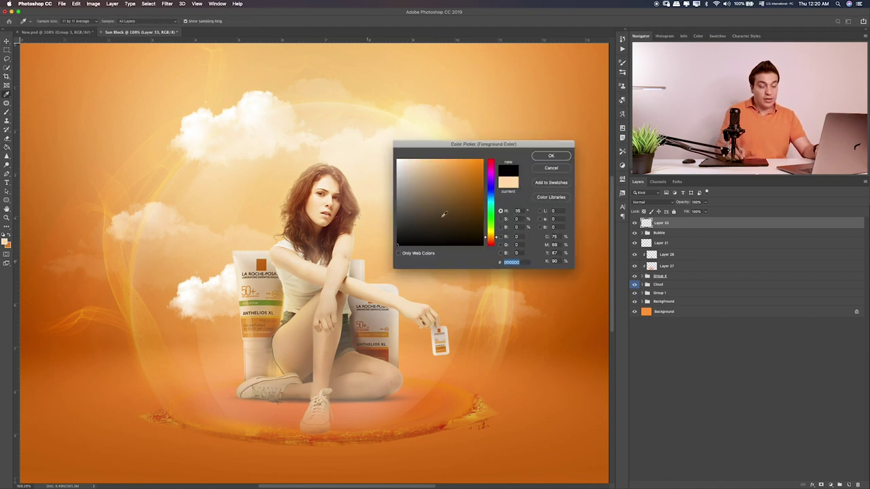
left_click(563, 156)
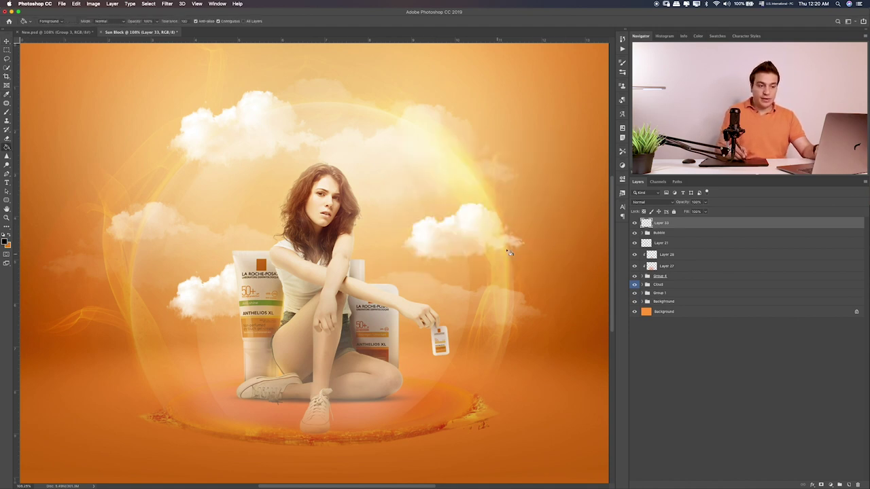
left_click(486, 225)
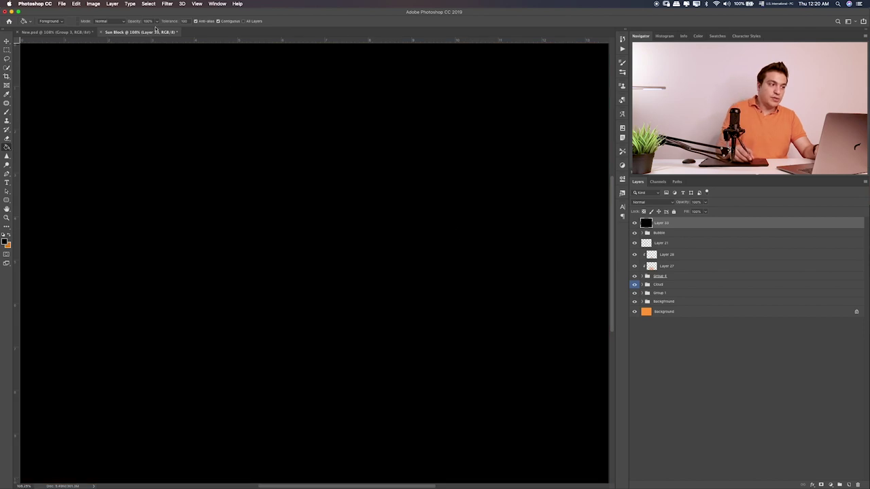
Render a Lens Flare at about 148% brightness near the upper middle, blended in Screen mode.
left_click(166, 4)
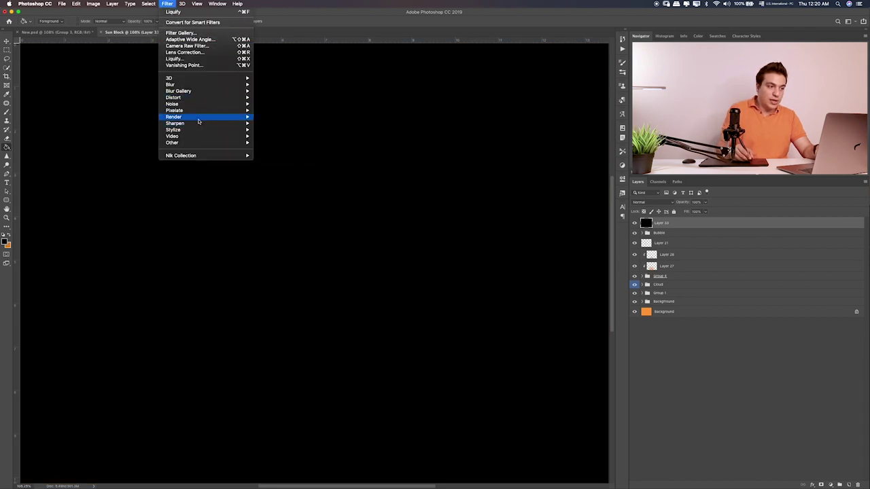
mouse_move(173, 117)
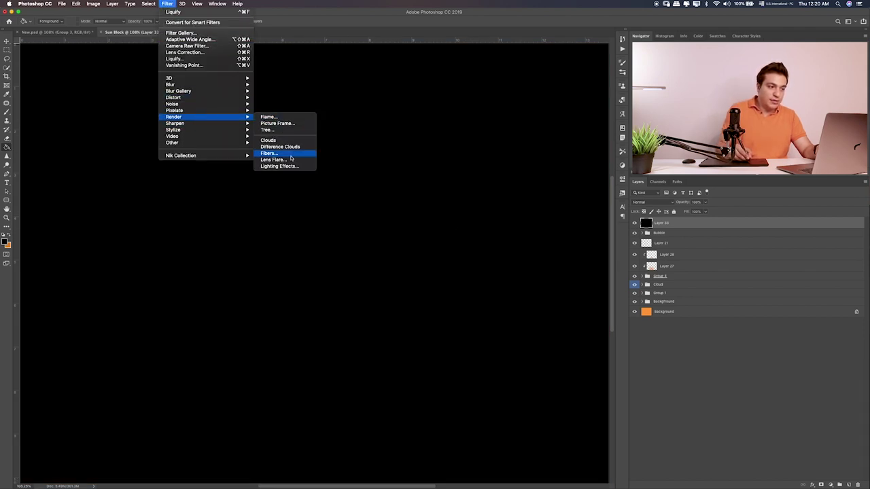
left_click(289, 160)
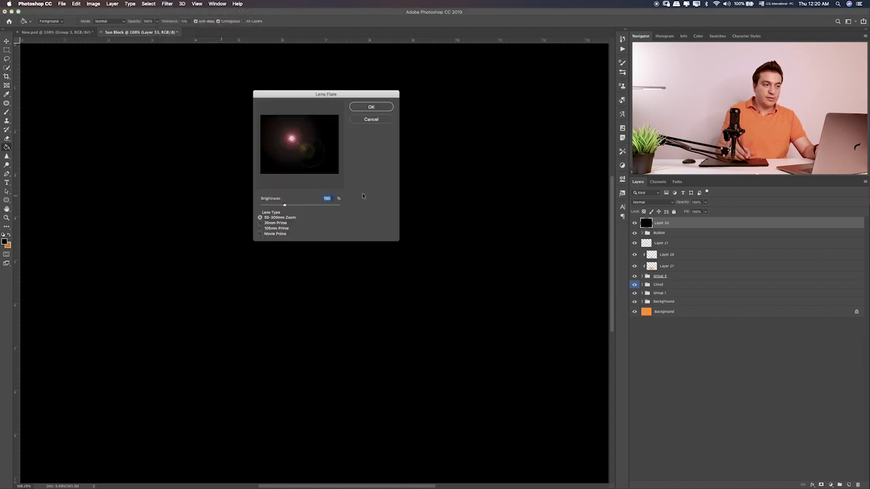
left_click_drag(299, 145, 310, 137)
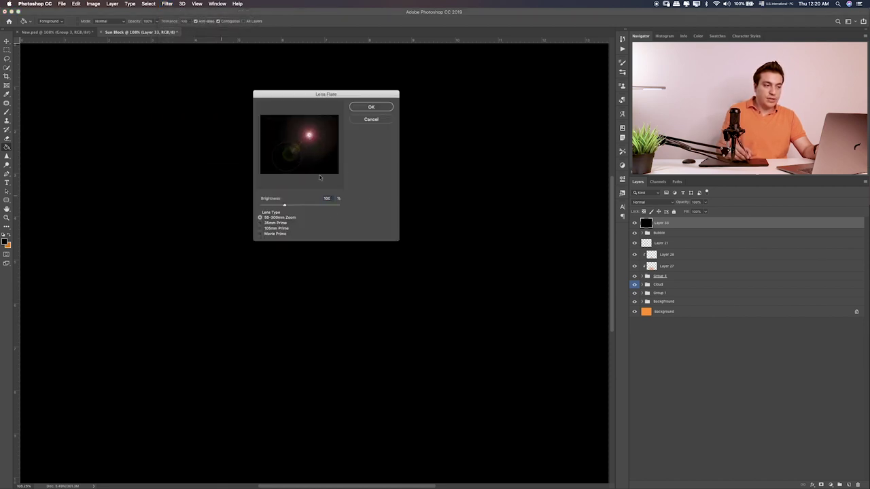
left_click_drag(296, 206, 297, 204)
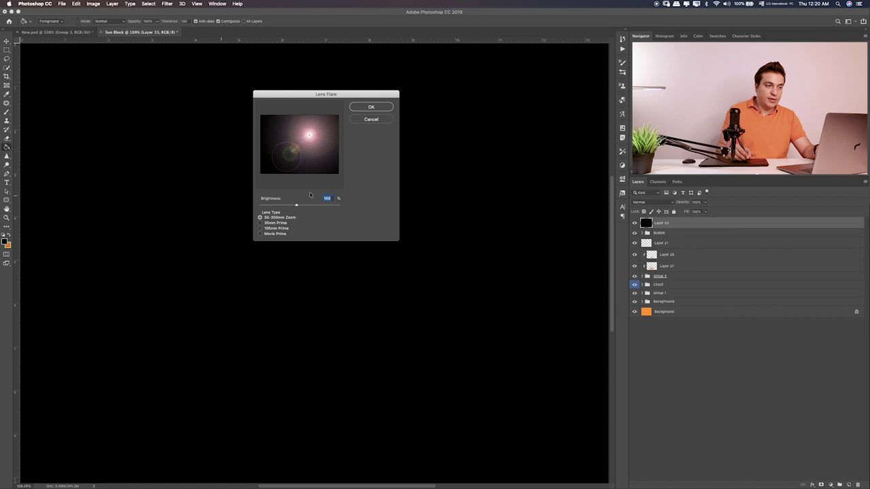
left_click_drag(306, 159, 310, 136)
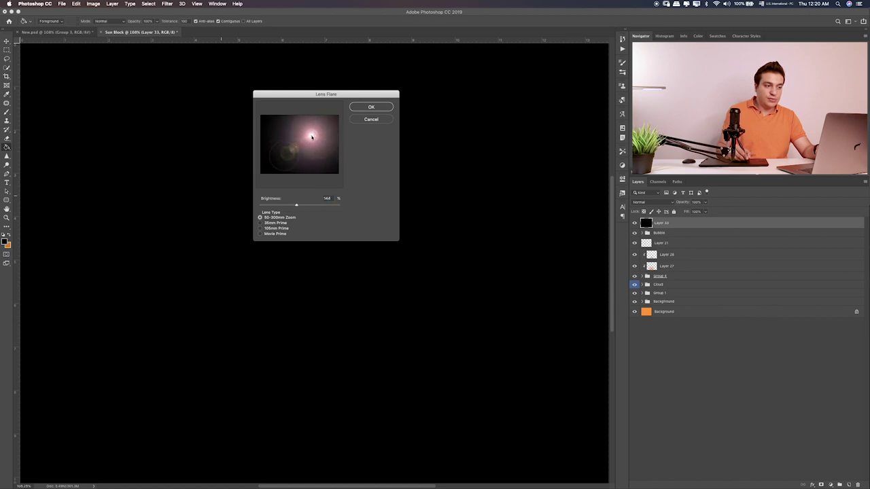
left_click(372, 108)
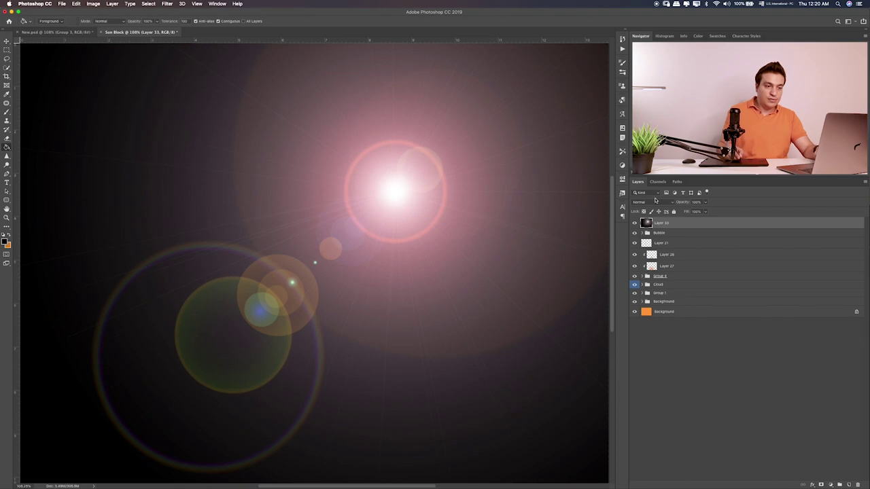
left_click(656, 201)
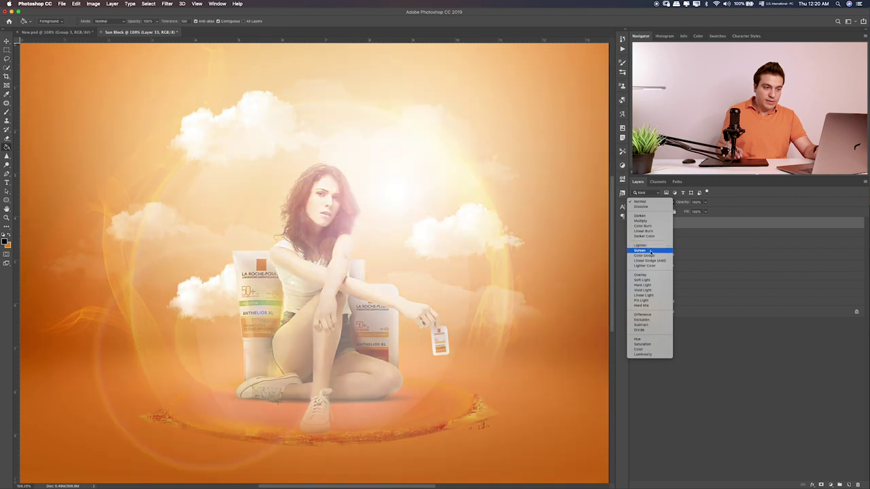
left_click(650, 252)
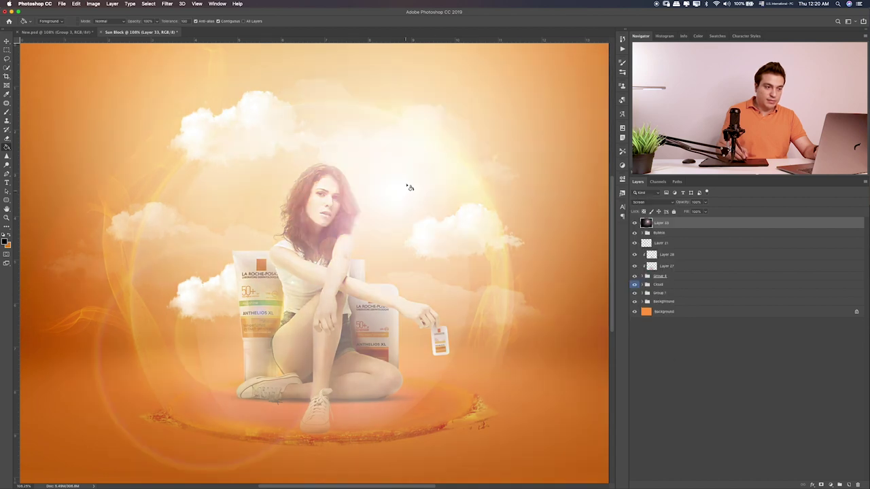
Undo an accidental fill and a glow move, reverting the layer to plain black in Normal mode.
left_click(455, 154)
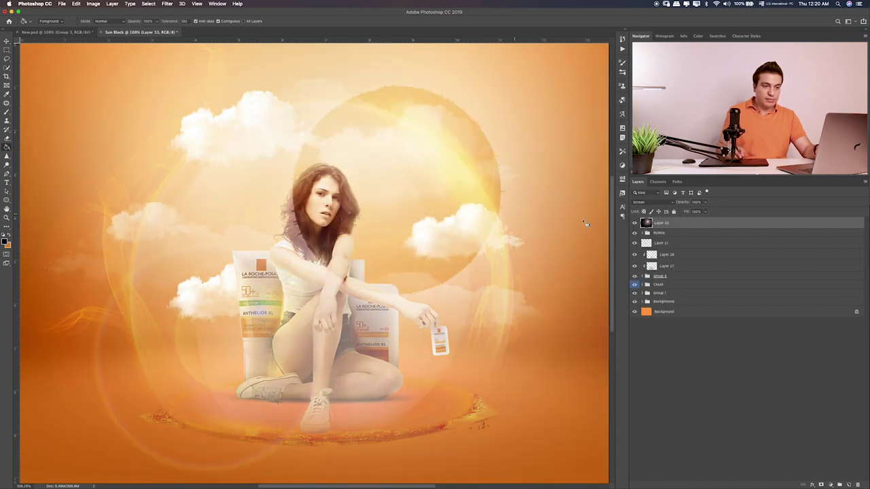
key("ctrl+z")
key("v")
left_click_drag(455, 180, 491, 139)
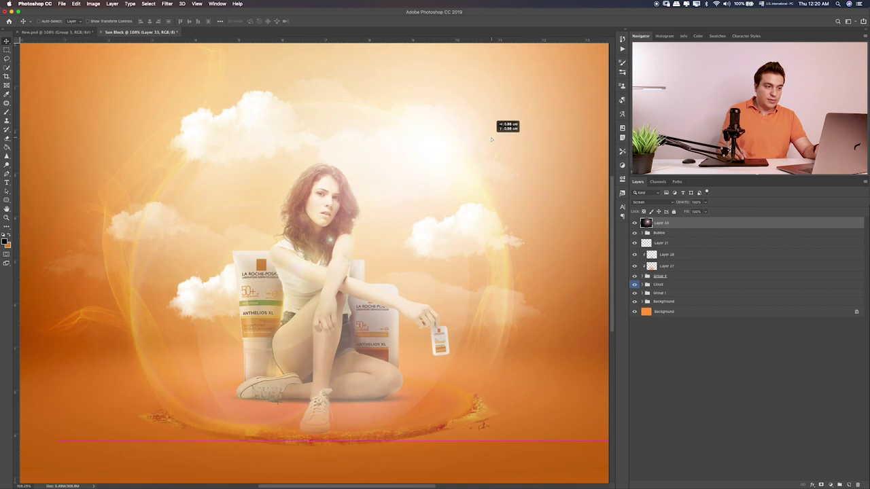
key("ctrl+z")
key("shift+alt+n")
key("alt+BackSpace")
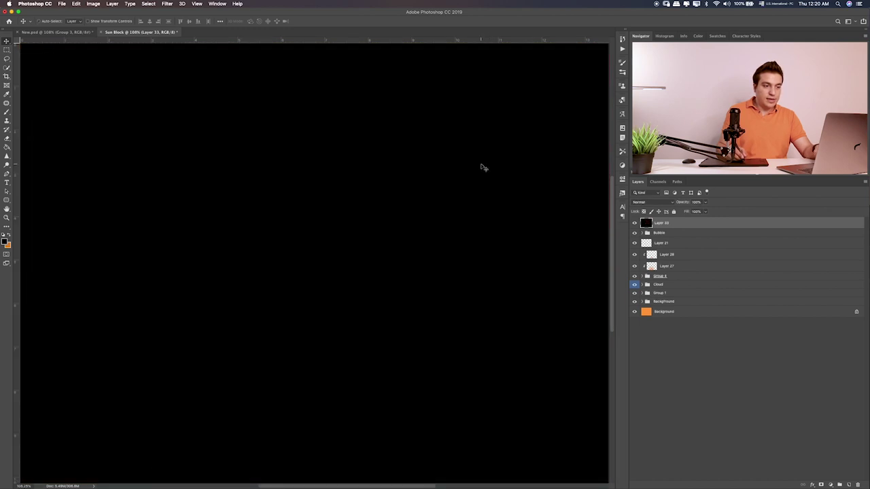
Try a 100%-brightness Lens Flare in Screen mode, then undo back to the black layer.
left_click(166, 3)
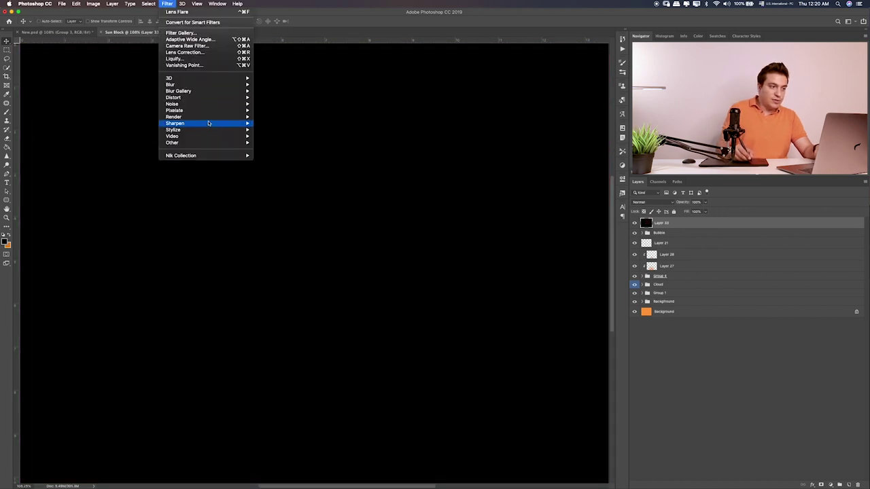
mouse_move(174, 117)
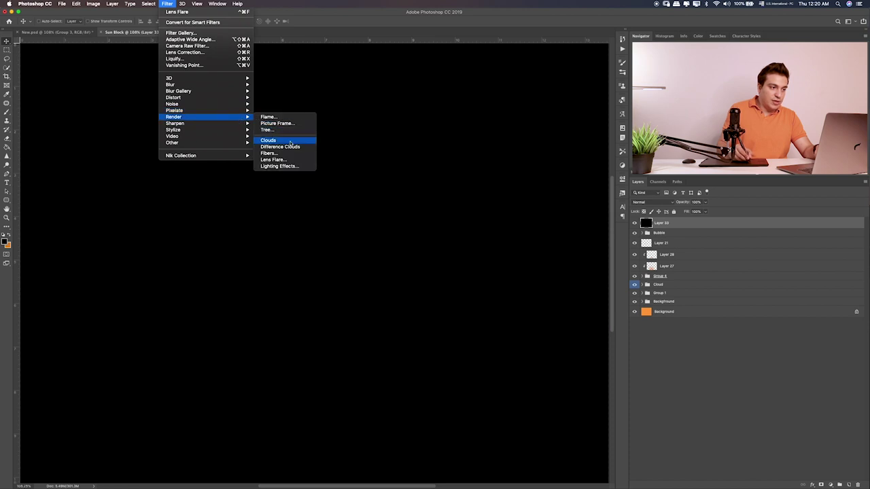
left_click(275, 160)
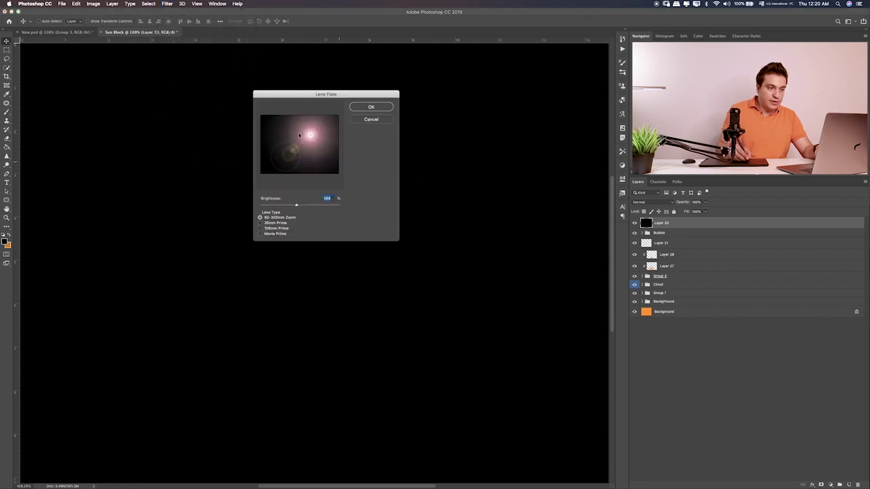
left_click_drag(313, 136, 314, 134)
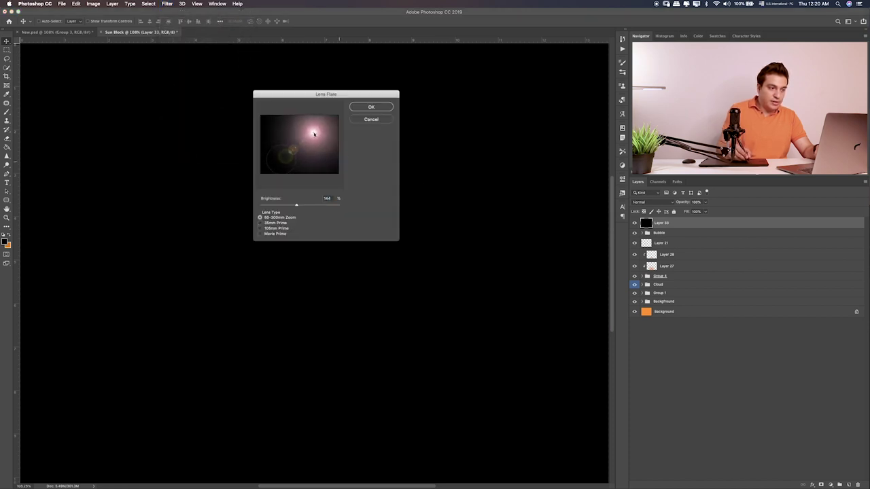
left_click_drag(305, 205, 287, 205)
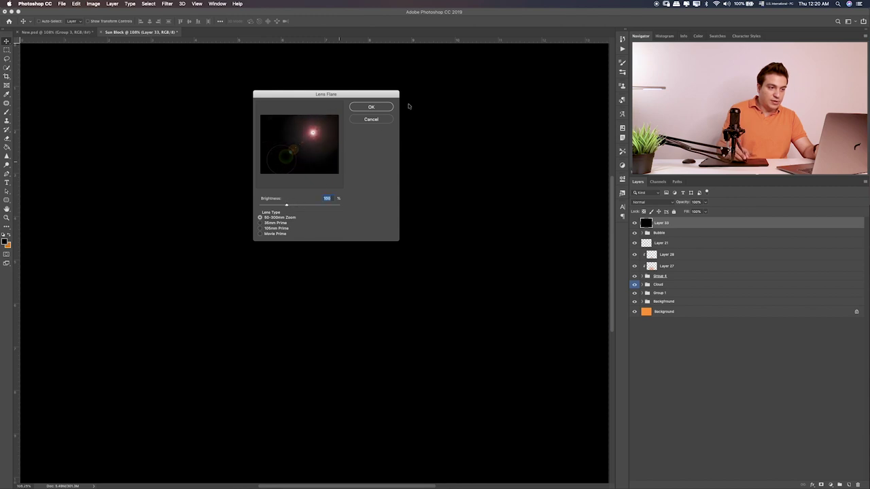
left_click(379, 107)
left_click(651, 202)
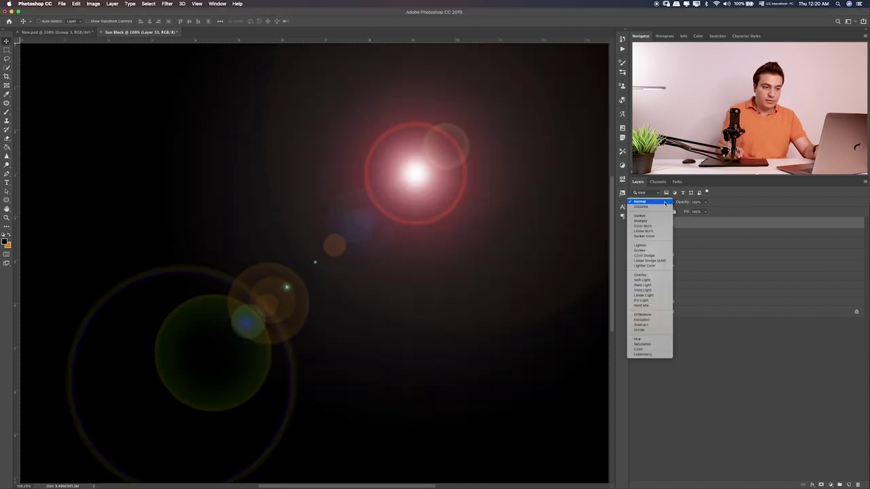
left_click(641, 250)
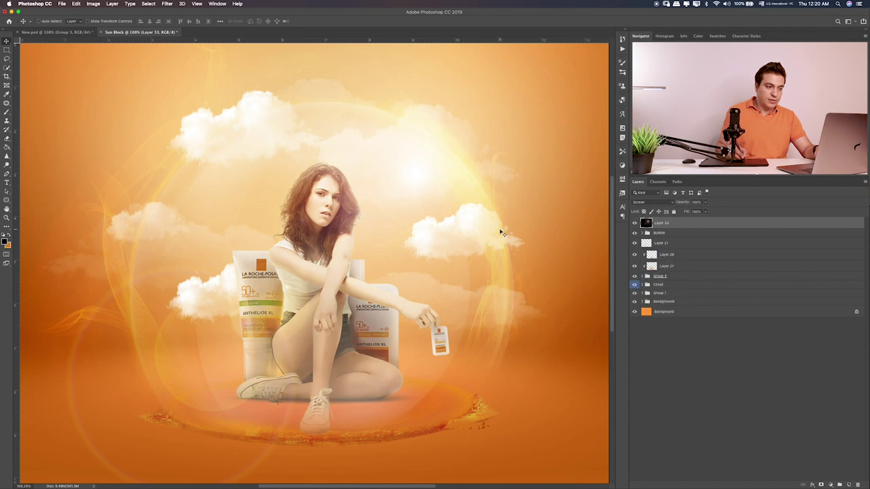
key("ctrl+z")
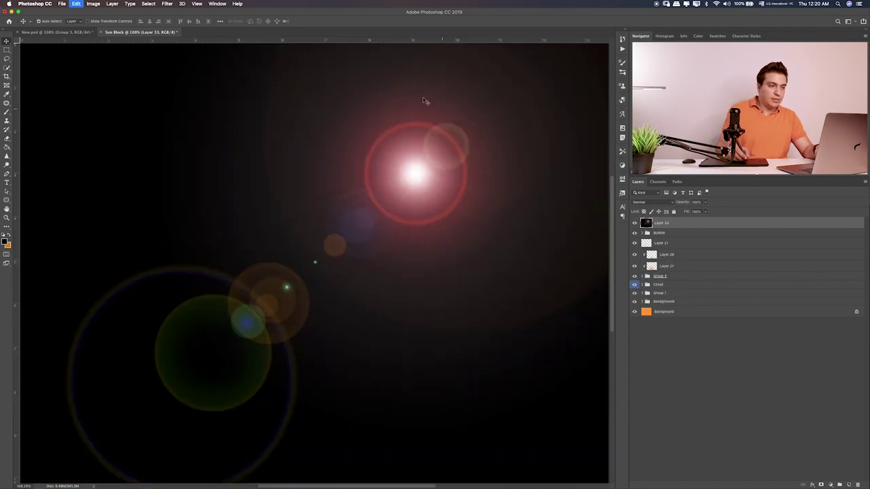
key("ctrl+z")
Reapply the Lens Flare and set Layer 33 to Screen at 100% opacity, undoing a trial duplicate.
left_click(167, 3)
mouse_move(174, 117)
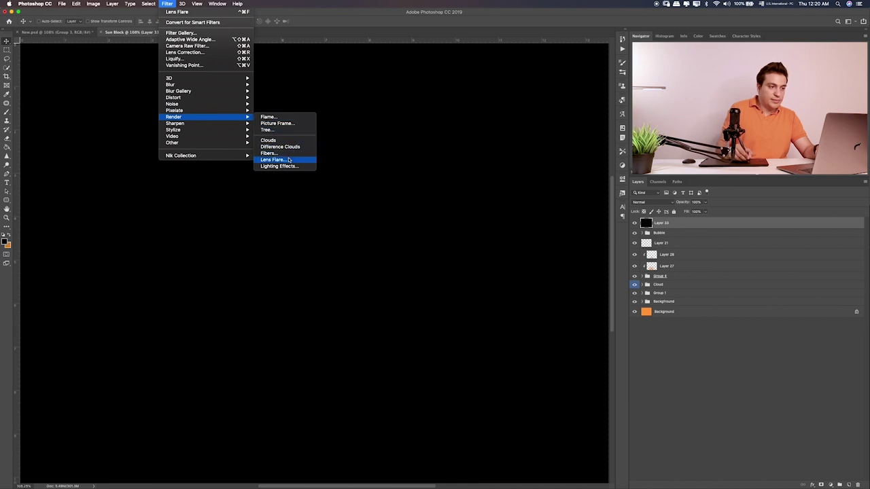
left_click(280, 157)
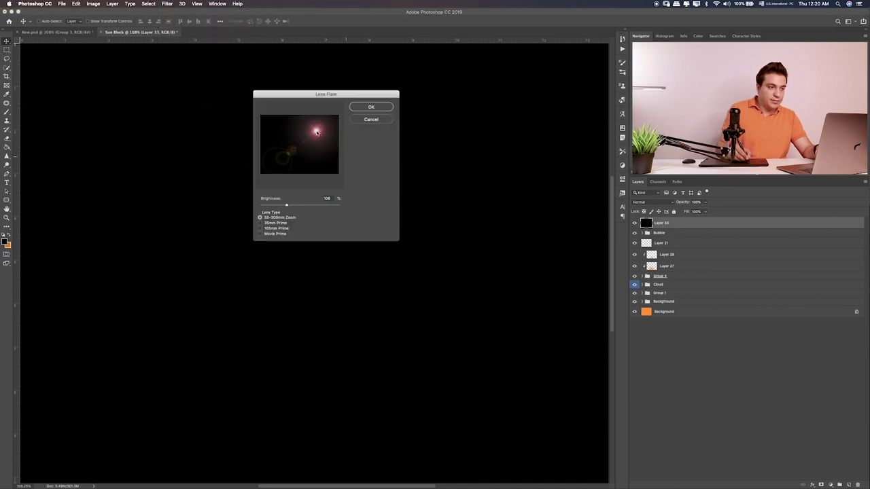
left_click(381, 109)
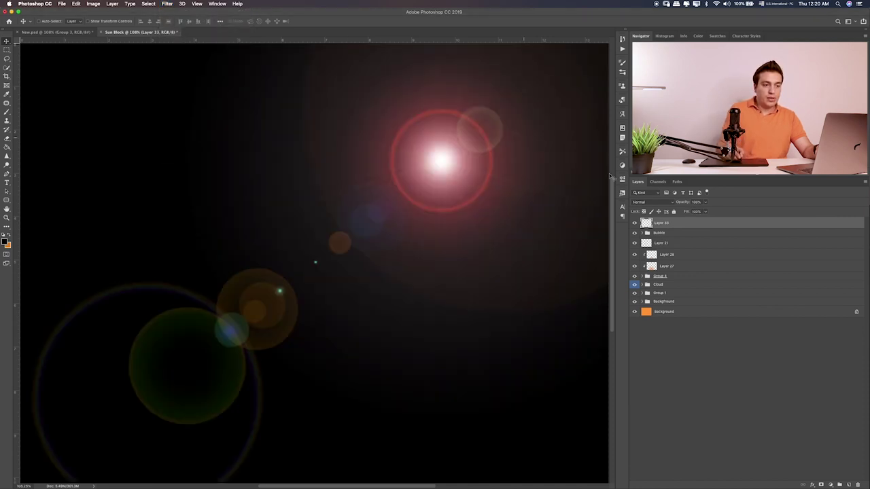
left_click(649, 202)
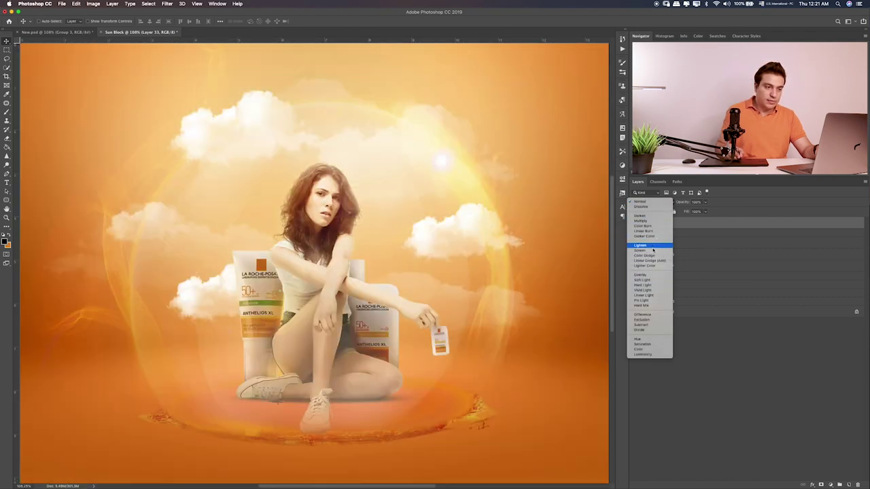
left_click(654, 252)
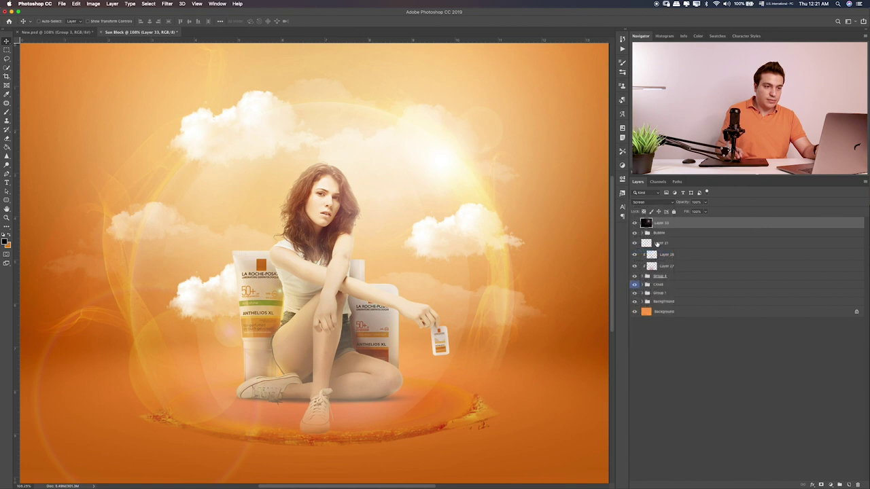
left_click(646, 204)
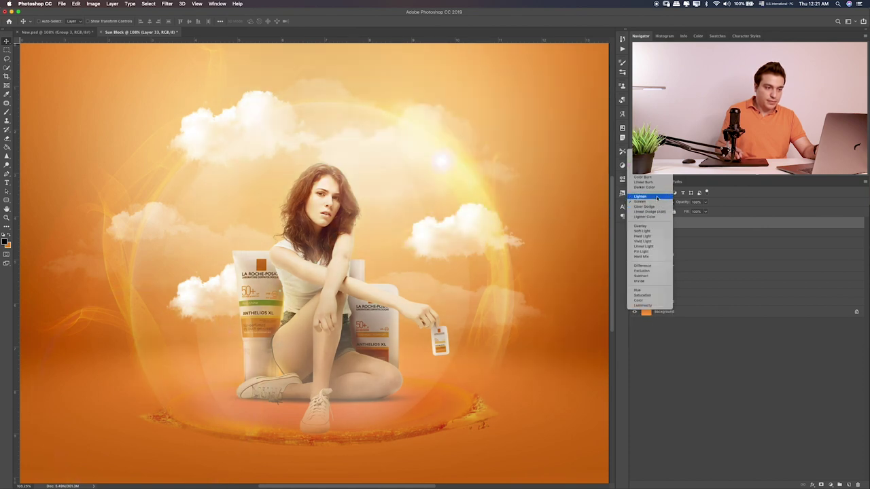
left_click(651, 202)
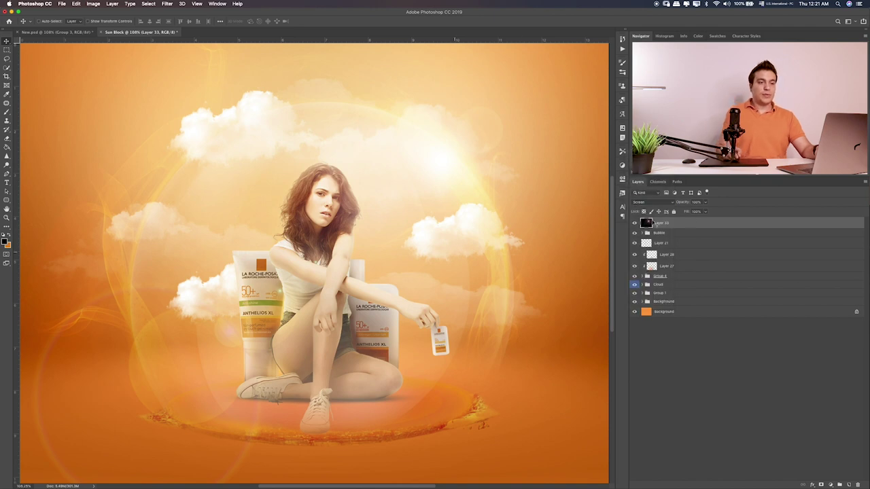
left_click(706, 202)
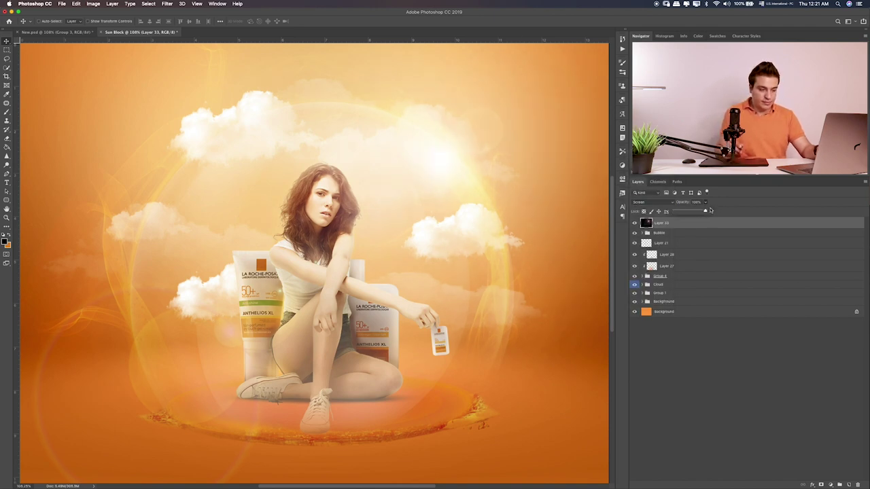
key("super+j")
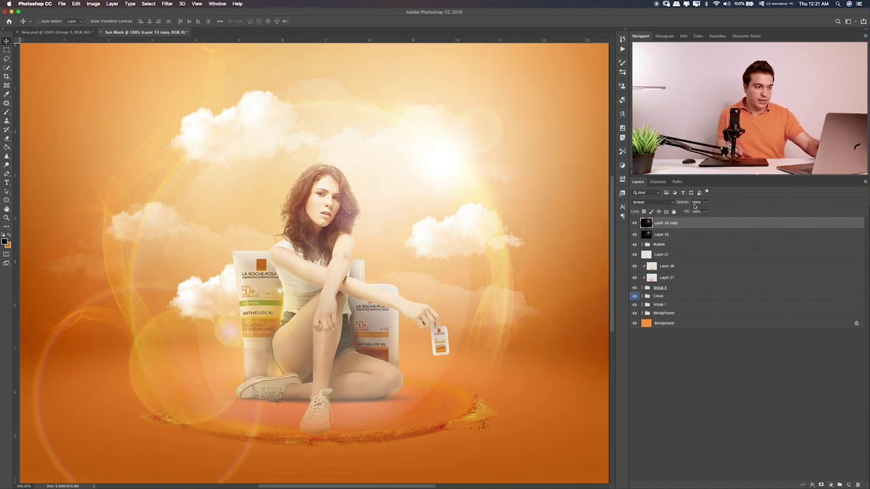
key("super+z")
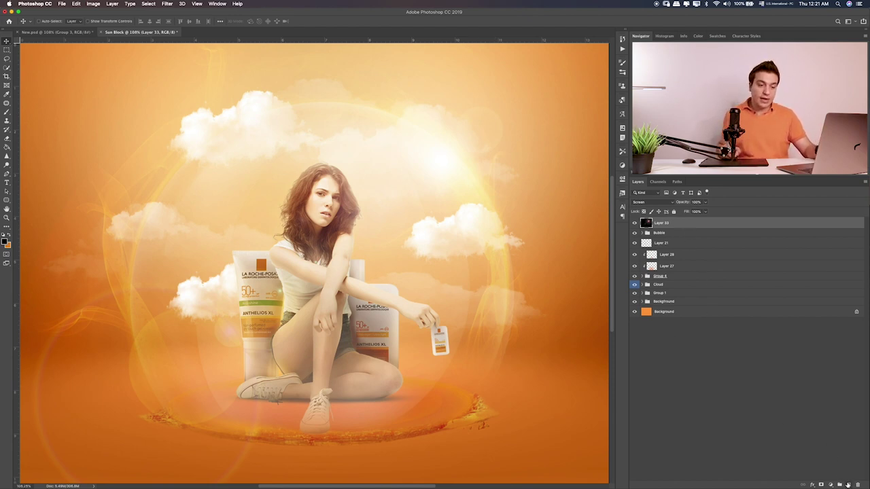
Add a new layer above the shutterstock layer in the Background group and paint a large dark soft spot under the girl.
left_click(832, 484)
left_click(747, 439)
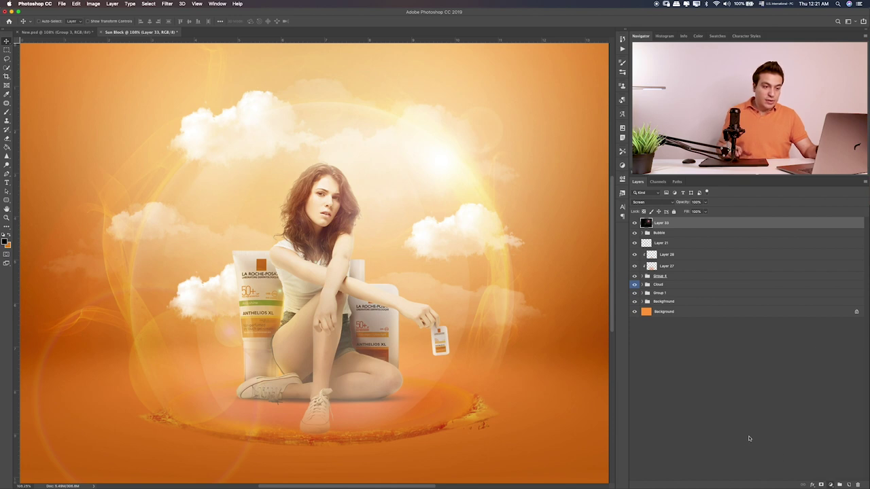
left_click(648, 302)
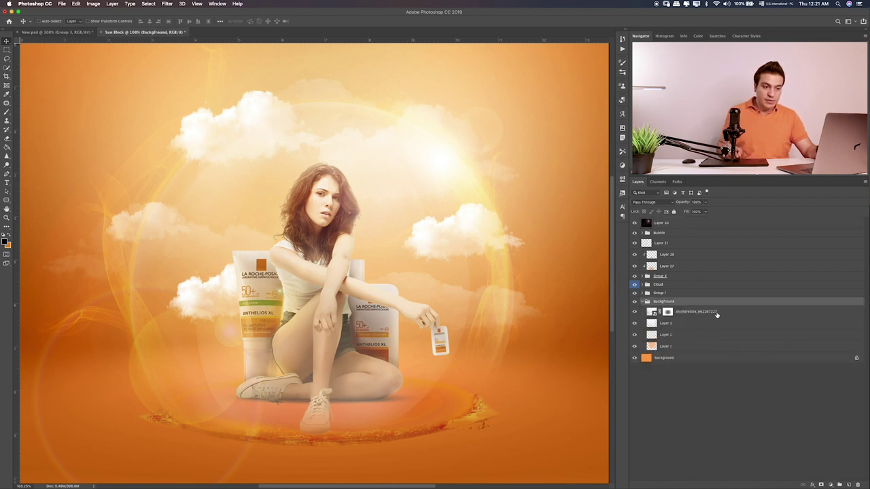
left_click(716, 315)
left_click(848, 485)
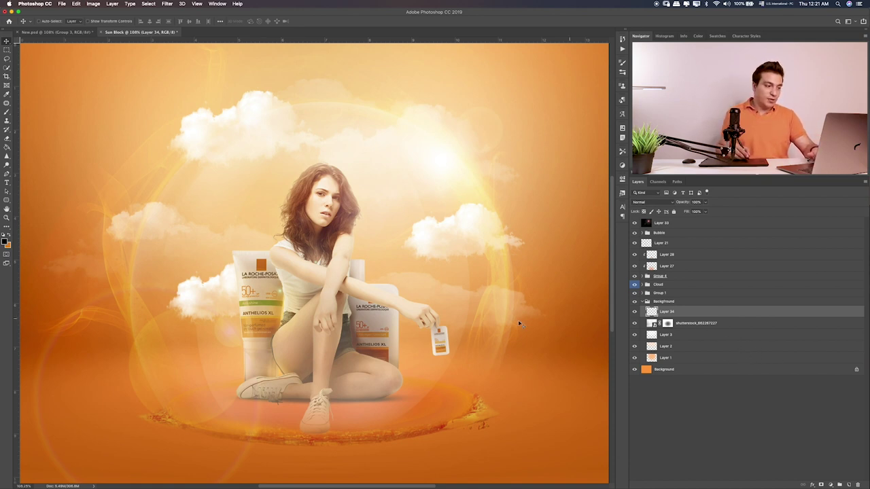
key("b")
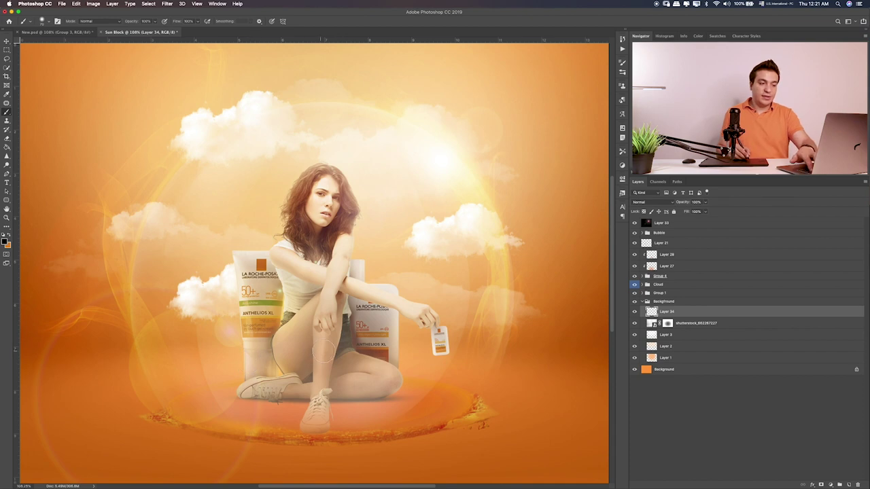
key("bracketright")
key("bracketright")
key("bracketright")
left_click(306, 387)
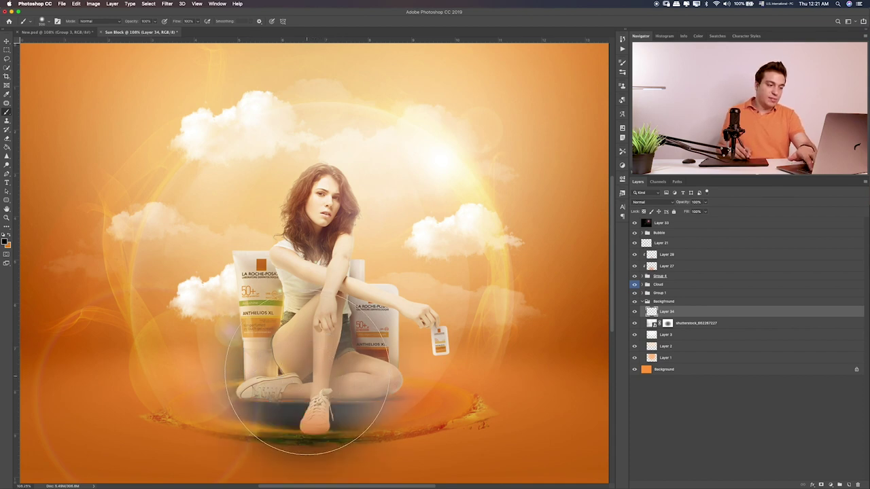
Free-transform the spot into a wide flat ellipse beneath the girl's feet.
key("ctrl+t")
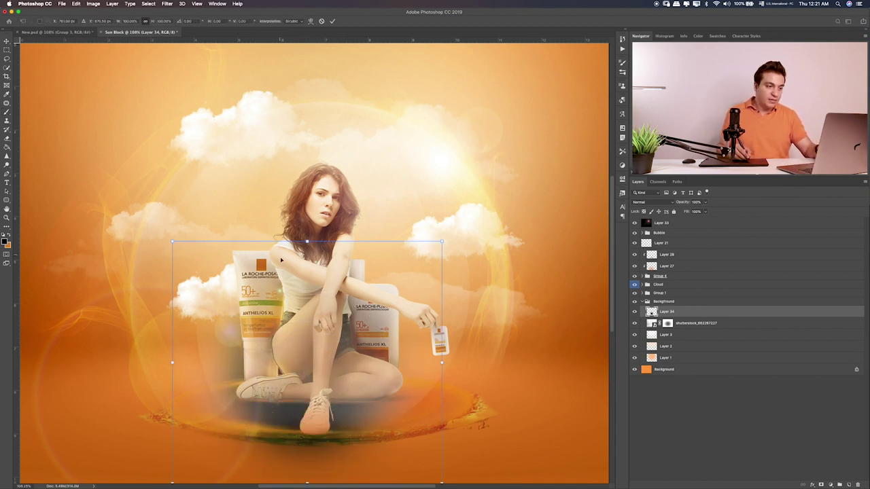
left_click_drag(306, 243, 310, 340)
left_click_drag(442, 326, 603, 294)
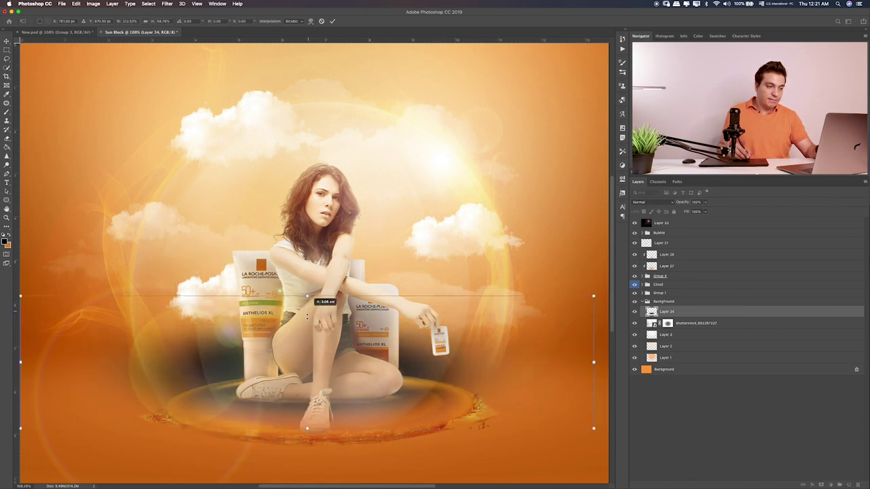
left_click_drag(308, 295, 308, 335)
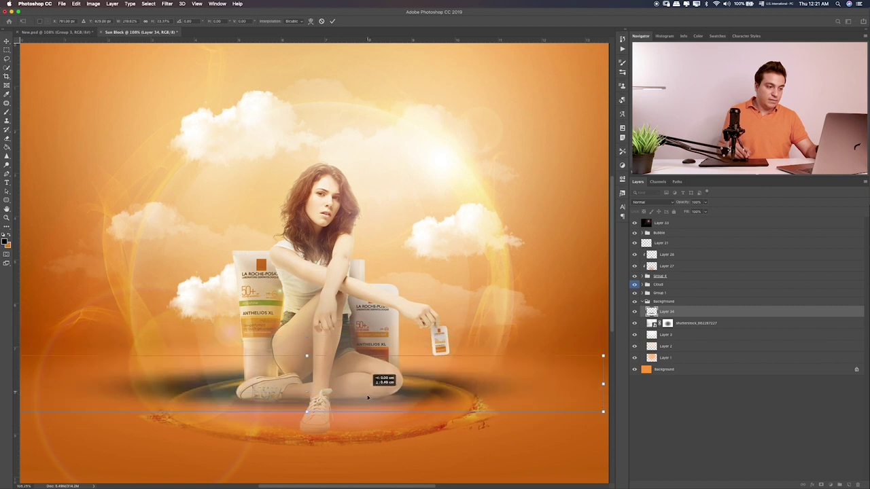
left_click_drag(371, 357, 371, 410)
left_click_drag(307, 386, 306, 373)
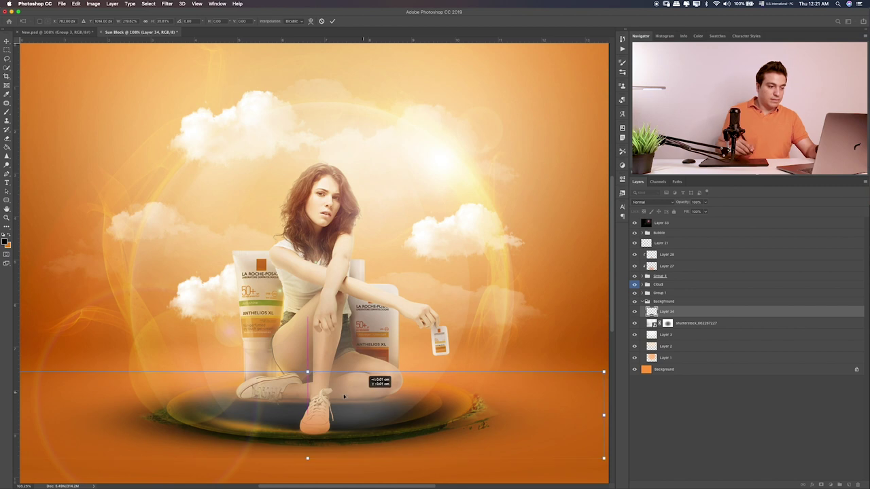
key("Return")
Preview several blend modes on the ground shadow and settle back on Normal.
key("shift+plus")
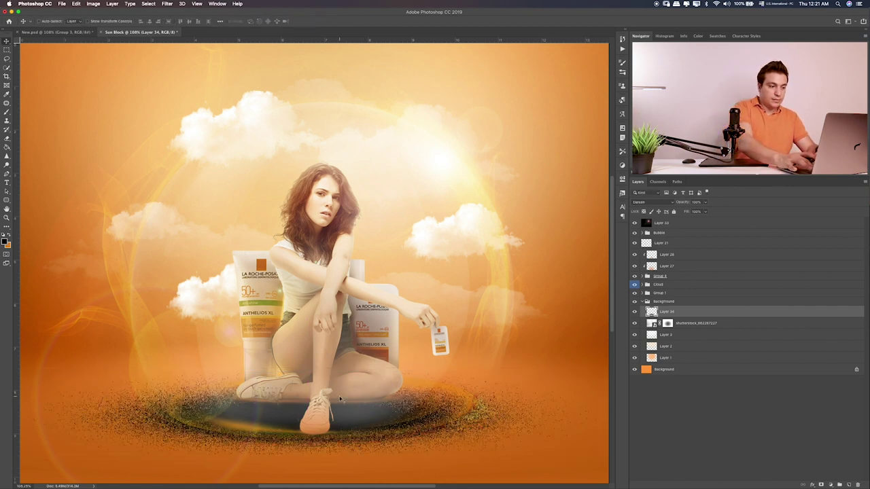
key("shift+plus")
key("shift+plus")
key("shift+plus")
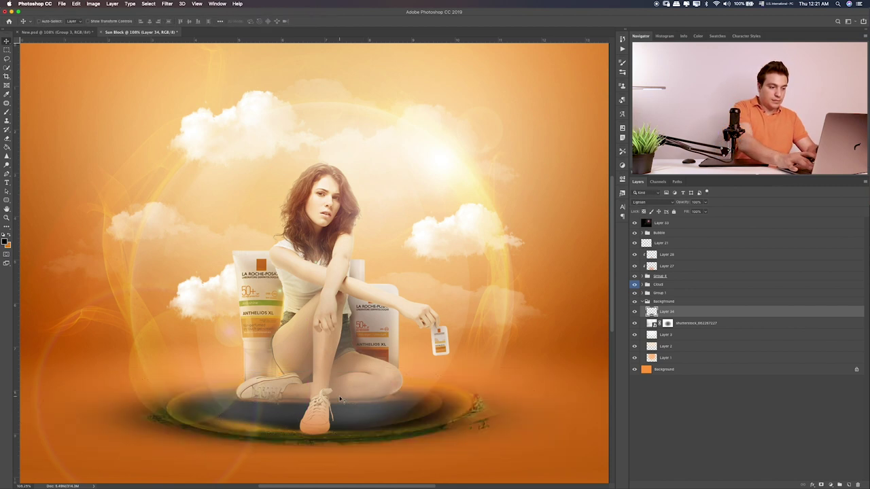
key("shift+plus")
key("shift+plus")
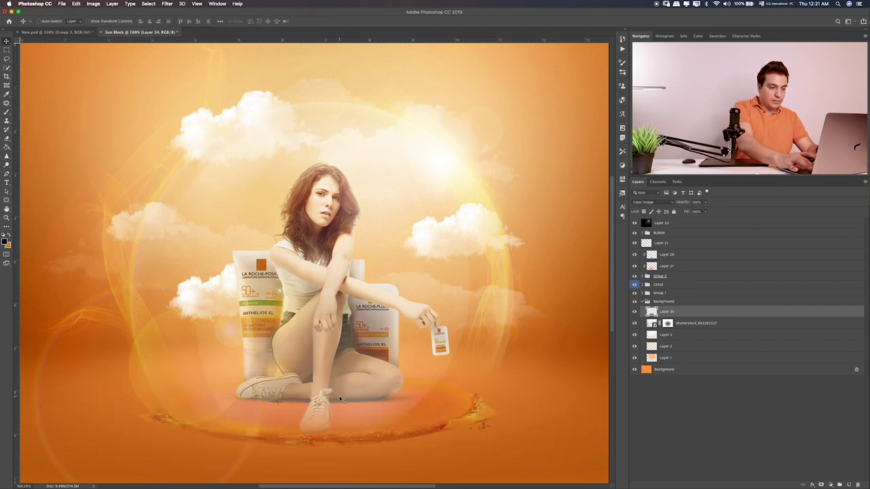
key("shift+plus")
key("shift+plus")
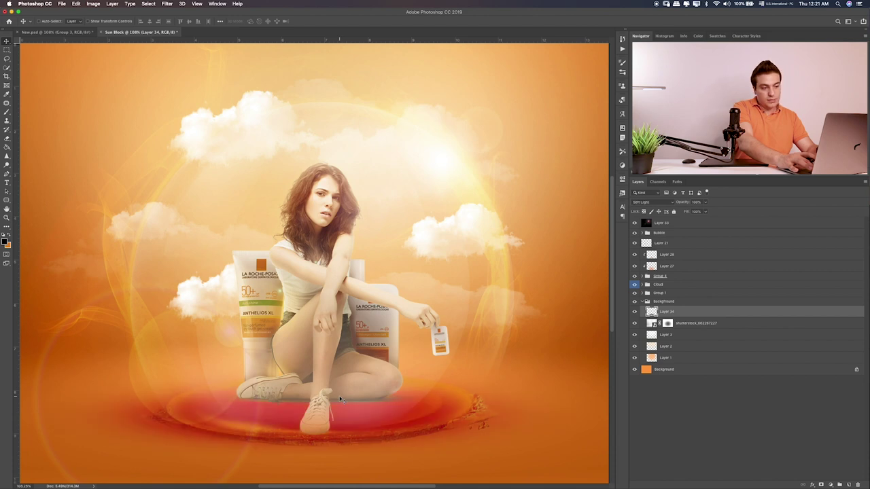
key("shift+plus")
key("shift+plus")
key("shift+plus")
key("shift+plus")
key("shift+plus")
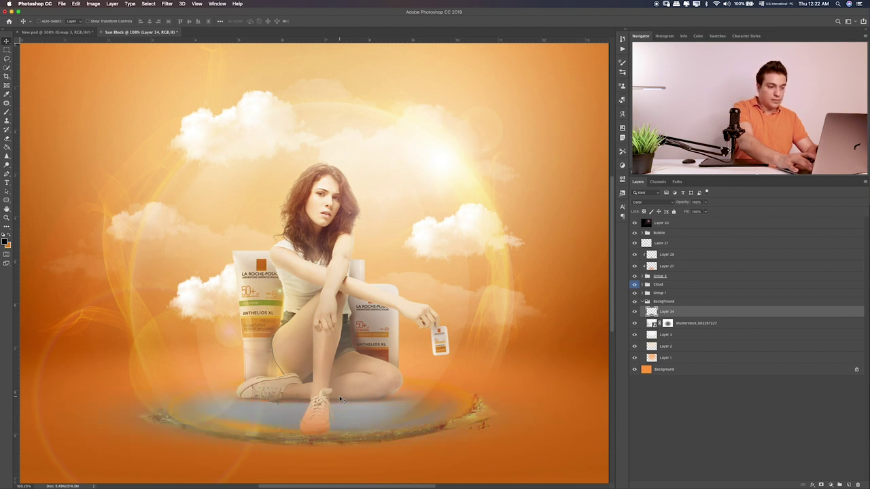
key("shift+plus")
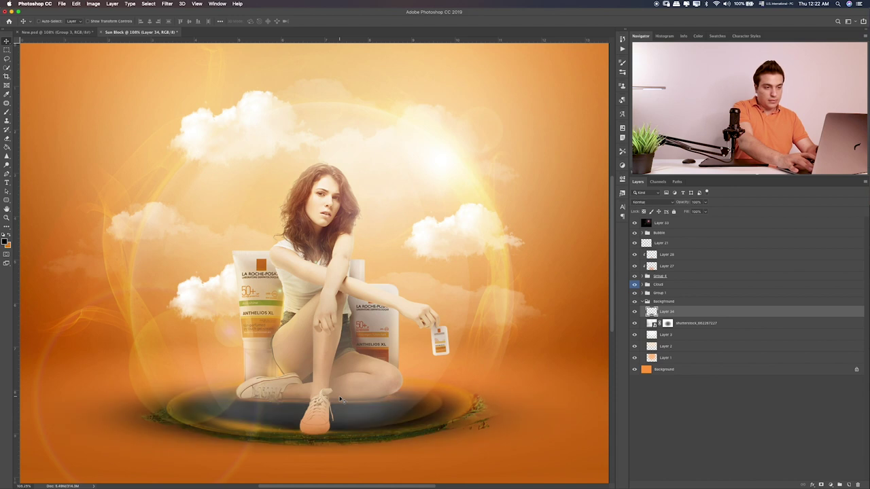
key("shift+plus")
key("shift+minus")
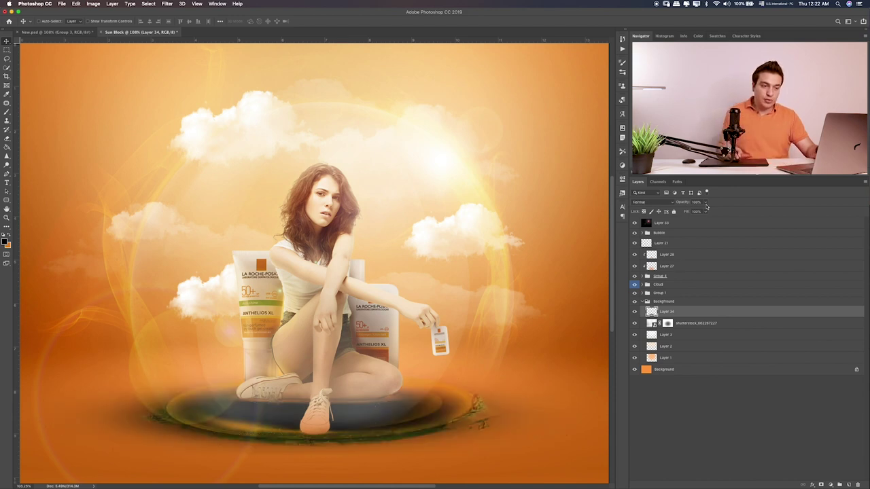
Lower the ground shadow to about 13% opacity, nudge it into place, then select the Background group.
left_click(706, 202)
left_click_drag(691, 212, 678, 213)
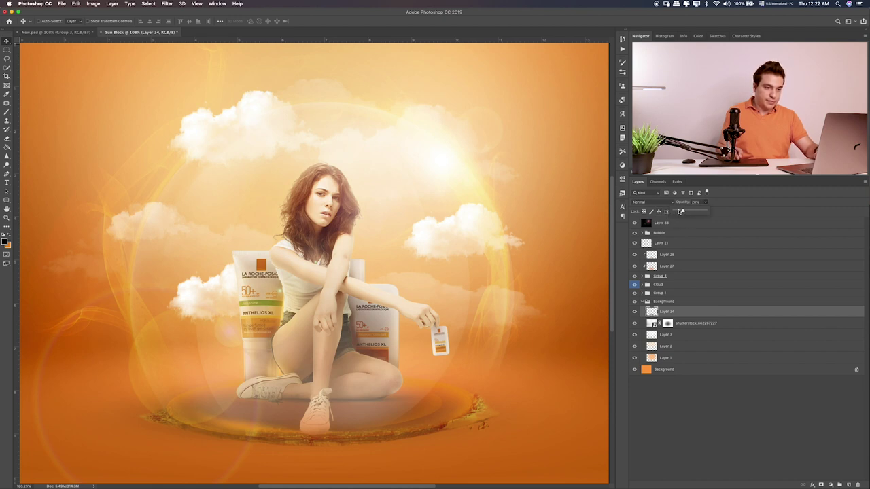
left_click_drag(680, 212, 677, 213)
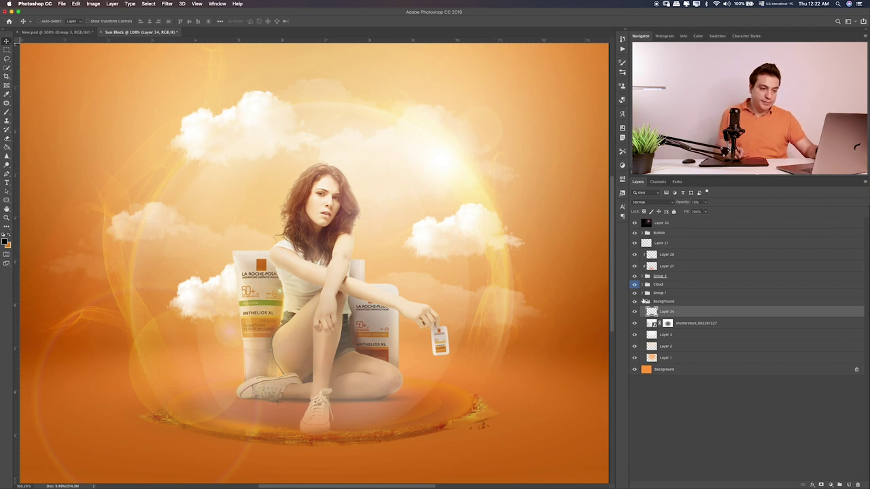
left_click(634, 312)
left_click(634, 312)
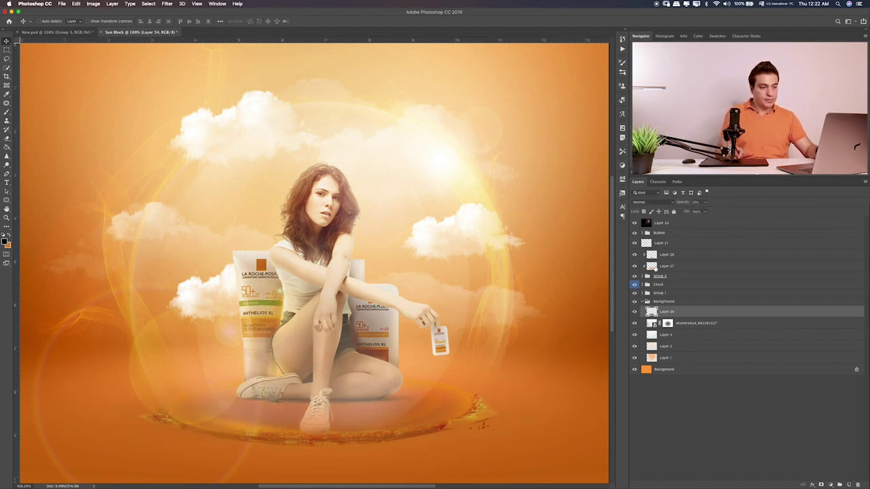
left_click_drag(464, 353, 471, 361)
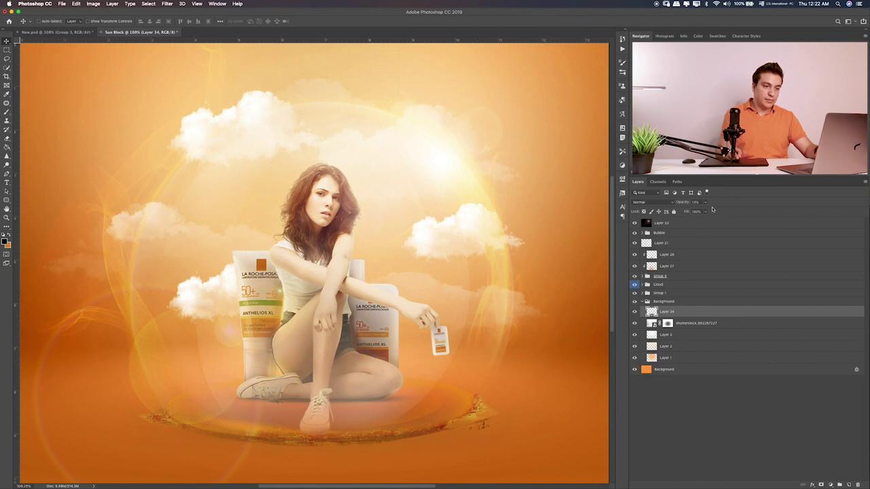
left_click_drag(706, 211, 703, 212)
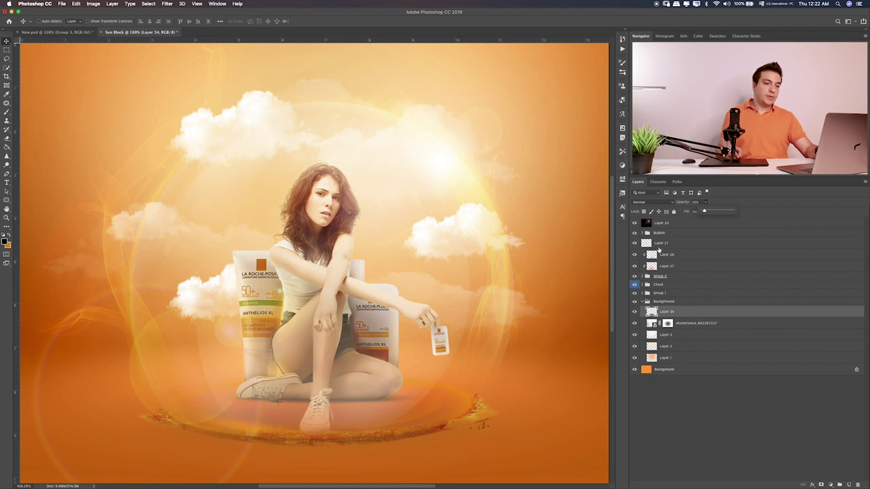
left_click(659, 246)
left_click(640, 303)
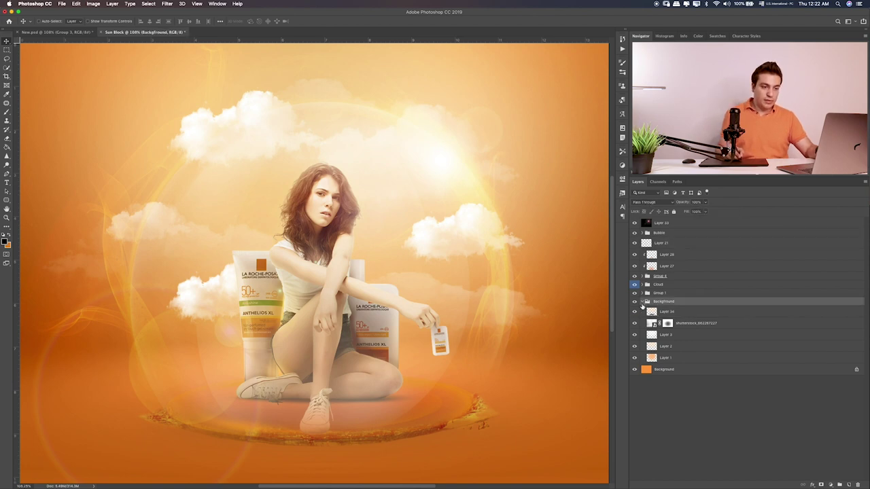
Duplicate Layer 28, Layer 27 and Group 4, group the copies as Group 5, and convert it to a smart object.
left_click(640, 303)
left_click(634, 292)
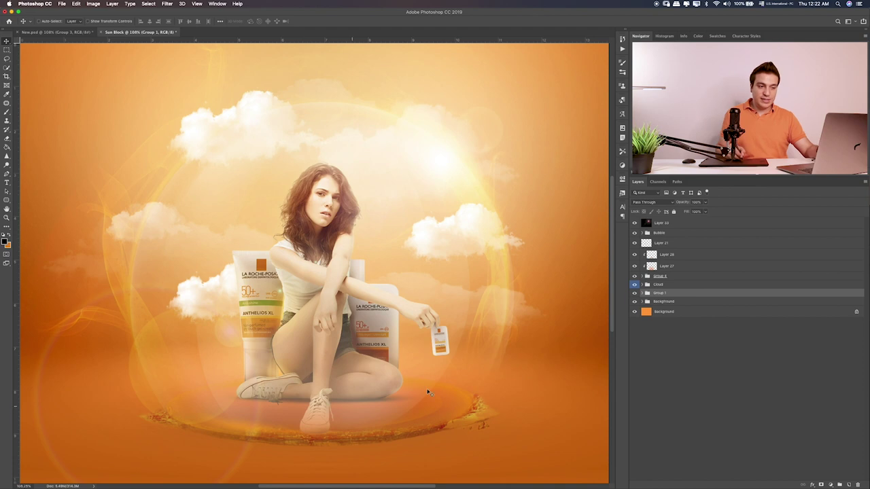
left_click(634, 277)
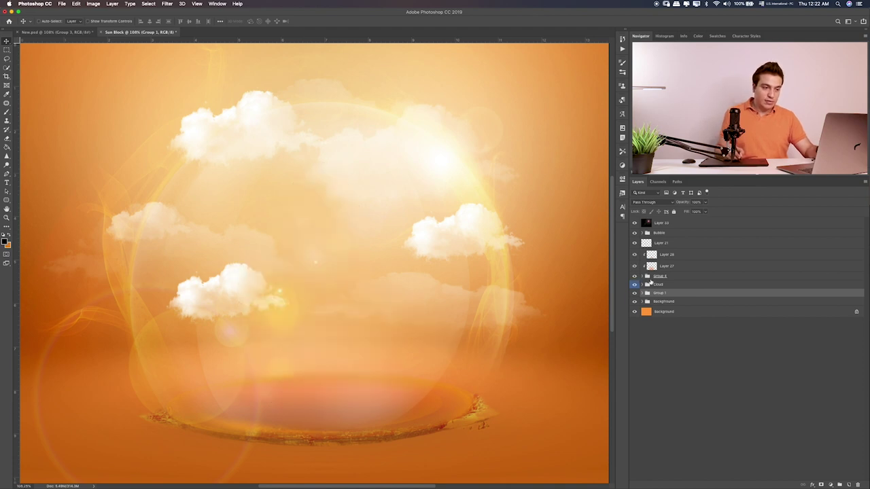
left_click(673, 257, "shift")
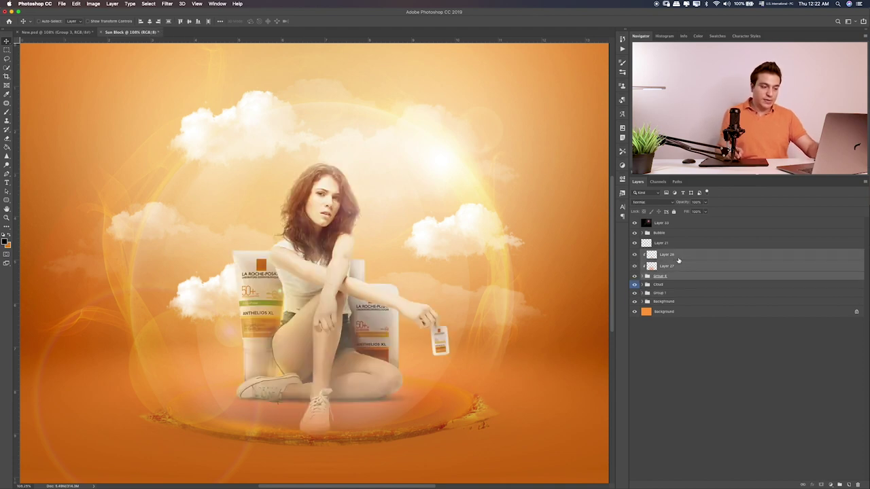
key("ctrl+j")
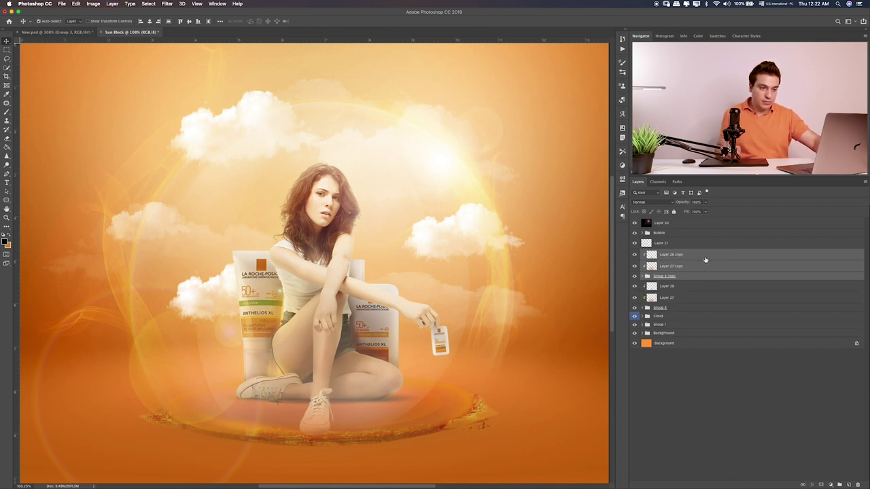
key("ctrl+g")
right_click(702, 256)
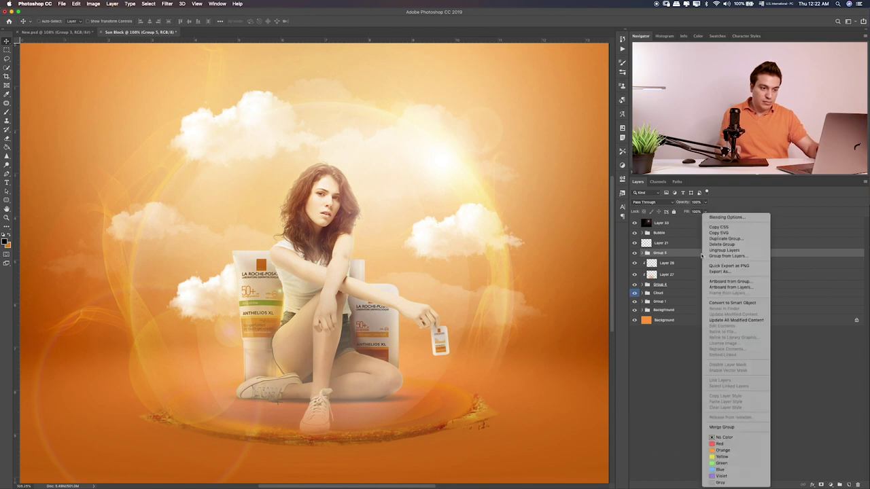
left_click(736, 303)
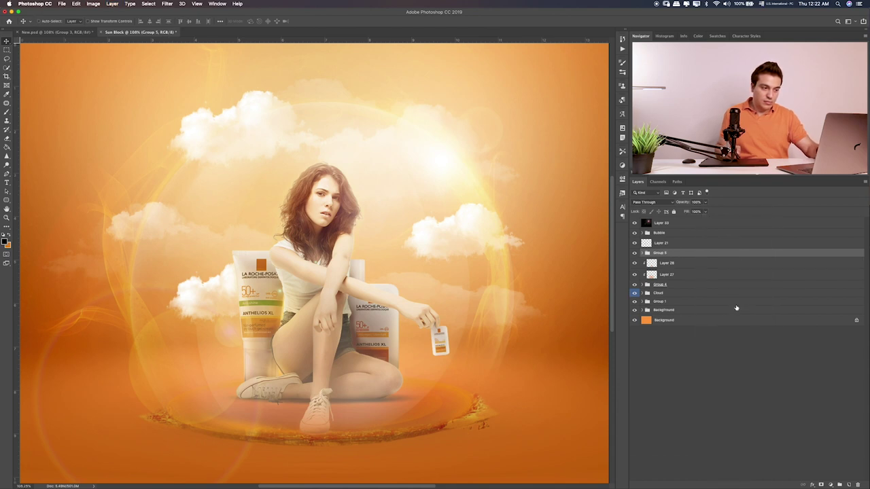
Give Group 5 a black Color Overlay layer effect to make a silhouette.
double_click(770, 256)
left_click(460, 208)
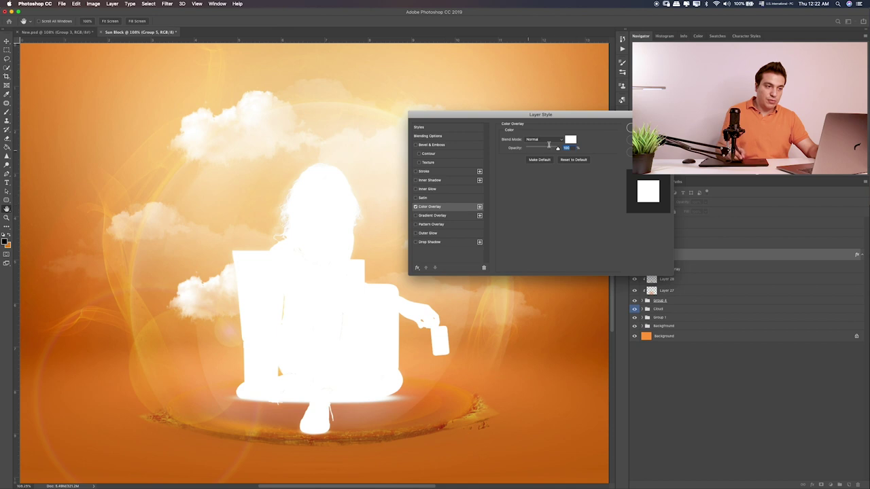
left_click(570, 140)
left_click(475, 197)
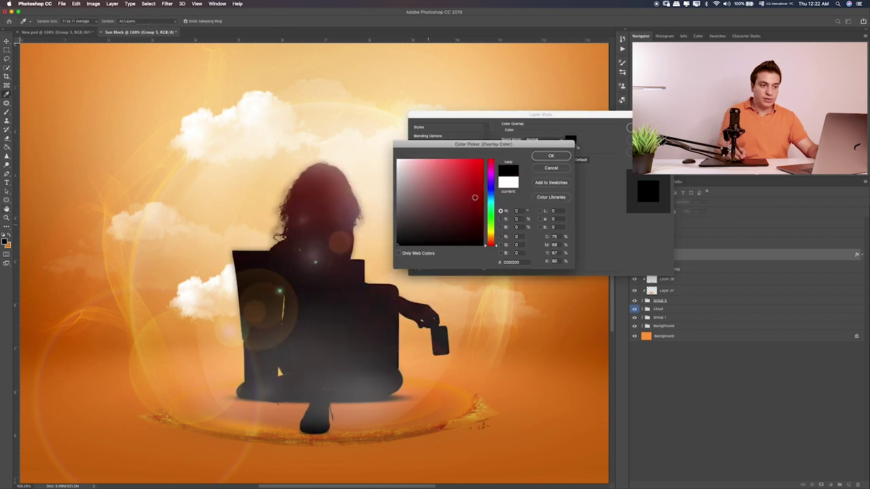
left_click(551, 157)
left_click(630, 127)
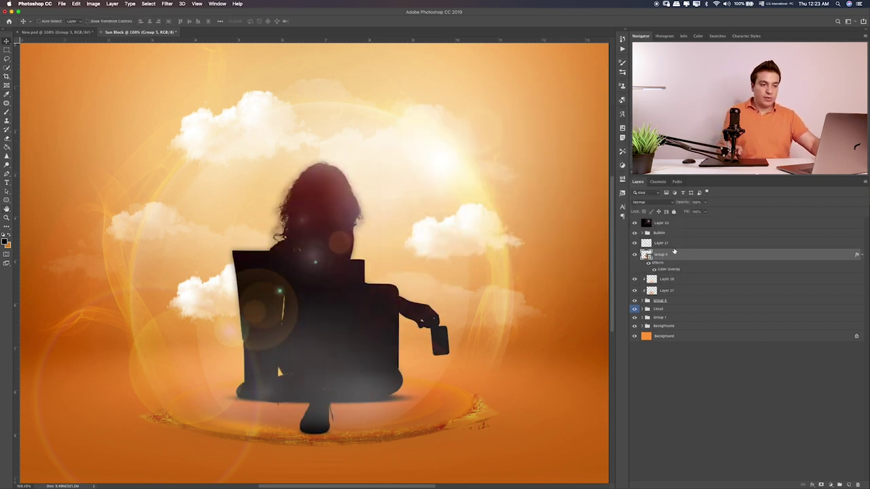
Convert Group 5 to a smart object, then flip and stretch it below the subject.
right_click(707, 253)
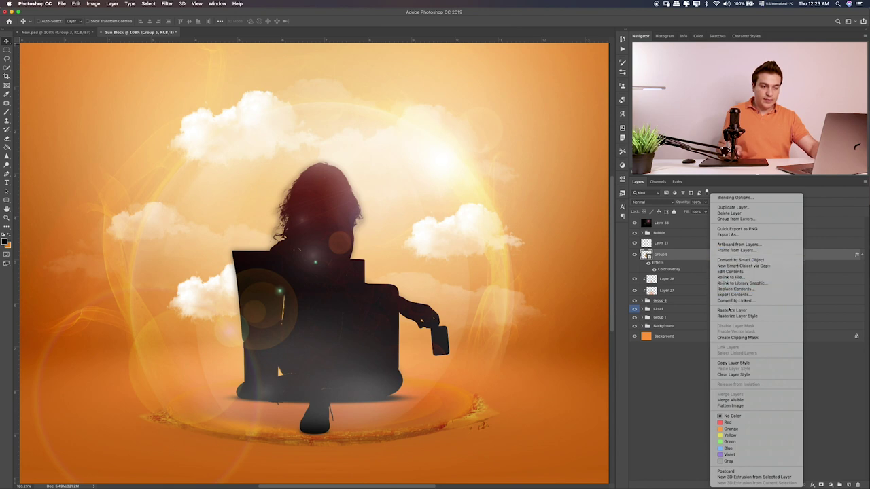
left_click(740, 259)
key("ctrl+t")
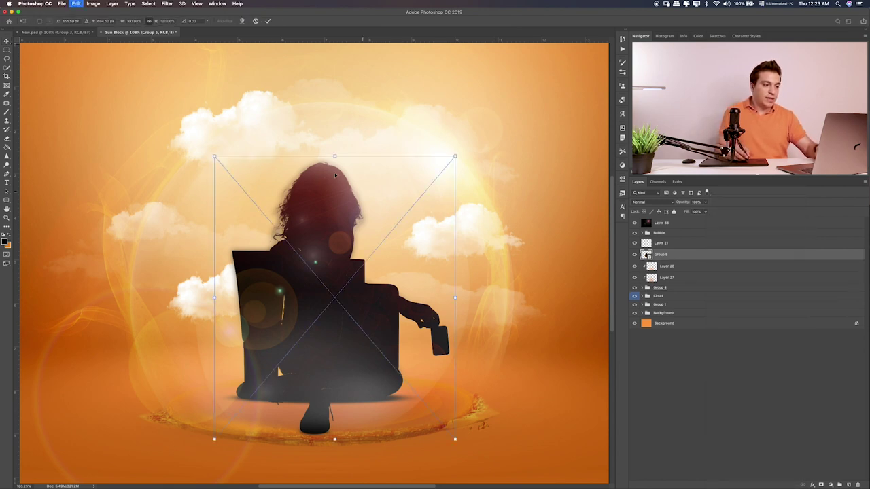
left_click_drag(335, 154, 334, 399)
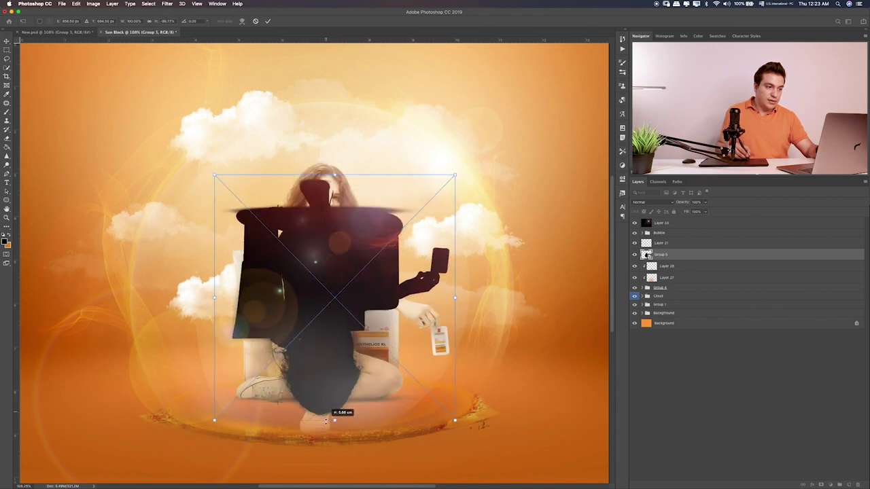
left_click_drag(335, 398, 334, 431)
left_click_drag(372, 279, 395, 374)
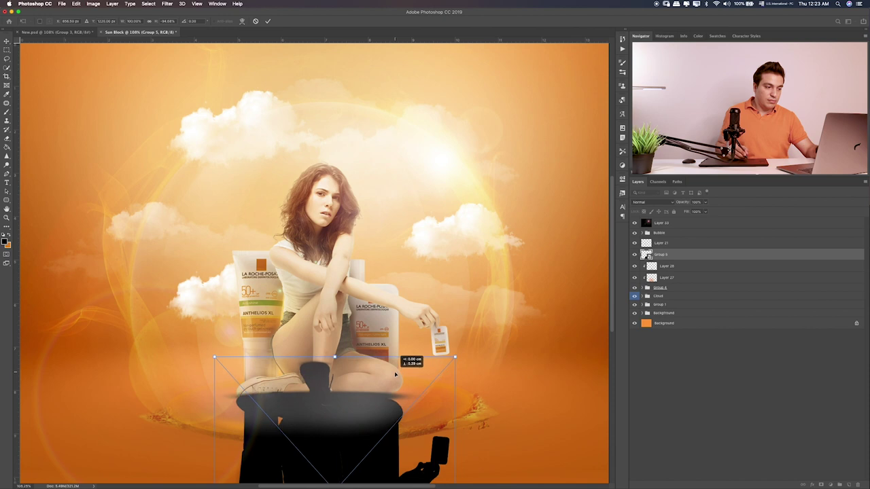
Slant the flipped silhouette's bottom to the left into a cast shadow and commit it.
key("super+1")
key("super+minus")
key("super+minus")
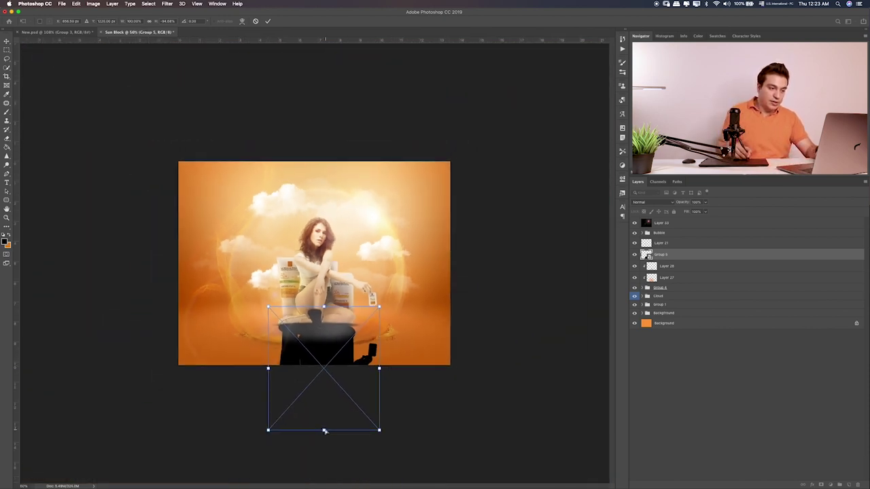
left_click_drag(324, 431, 246, 435)
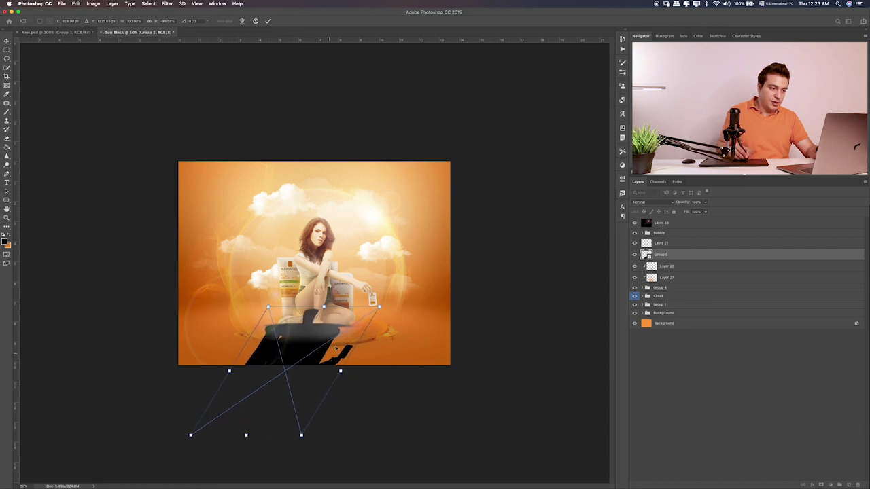
left_click_drag(381, 307, 369, 317)
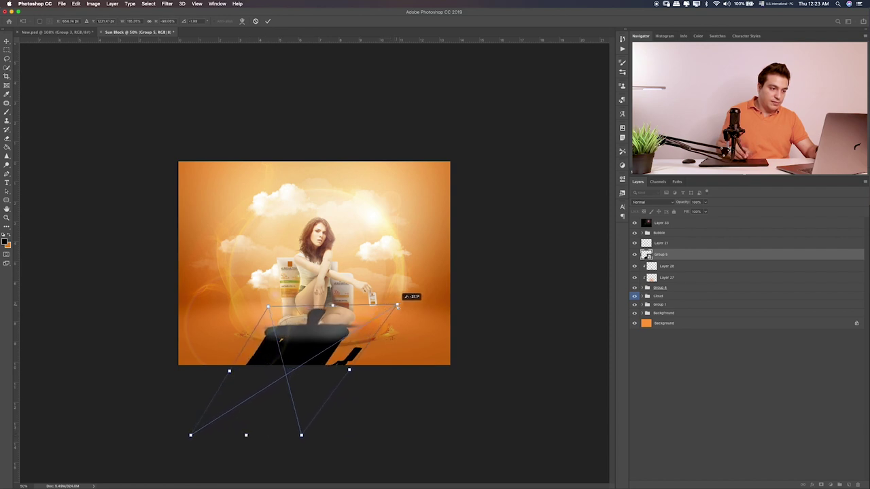
key("Return")
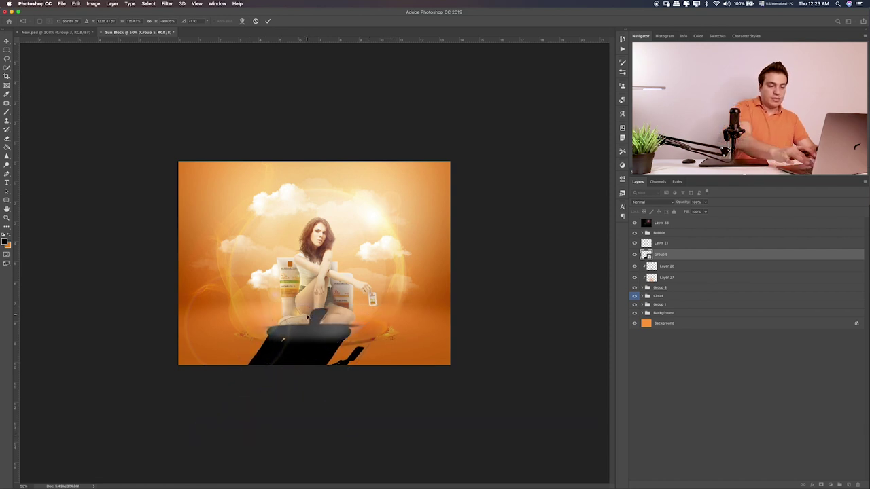
Move the shadow layer down above the Background group and set it to Soft Light.
key("super+plus")
key("super+plus")
key("super+bracketleft")
key("super+bracketleft")
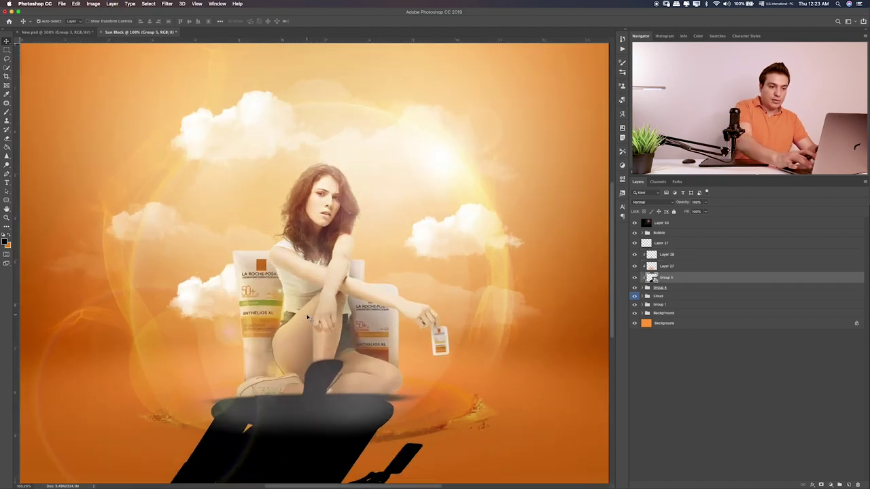
key("super+bracketleft")
key("super+bracketleft")
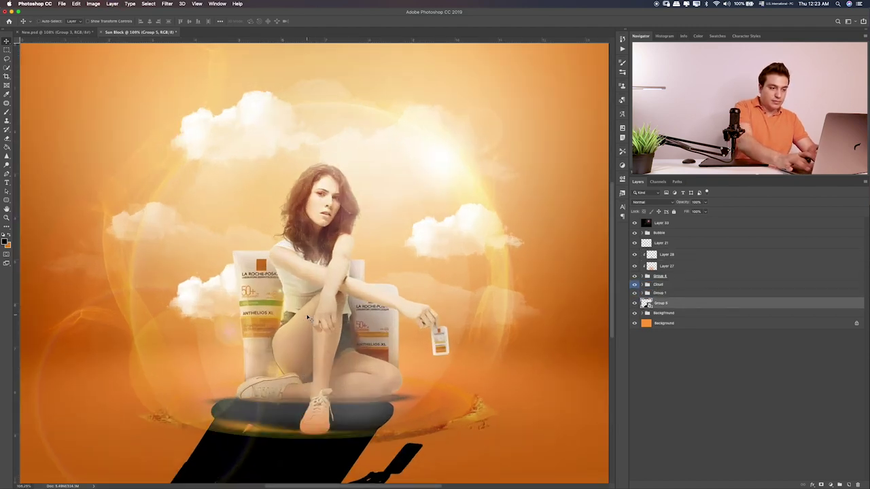
key("alt+shift+m")
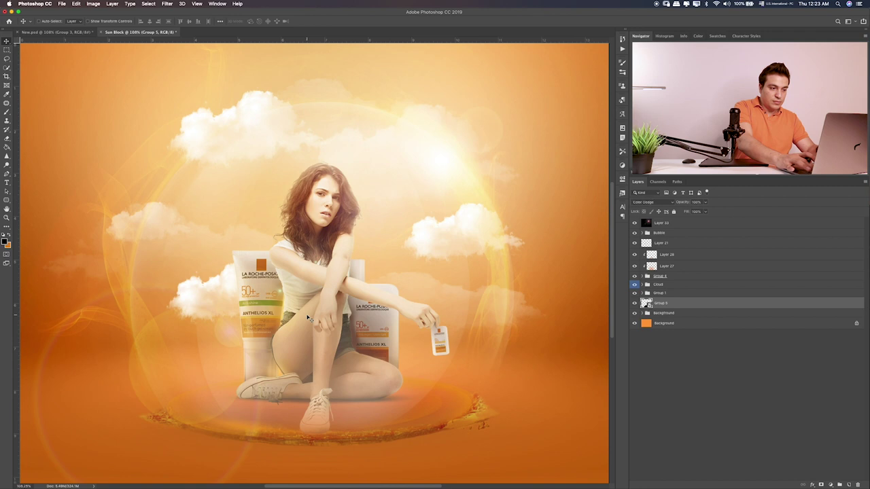
key("alt+shift+f")
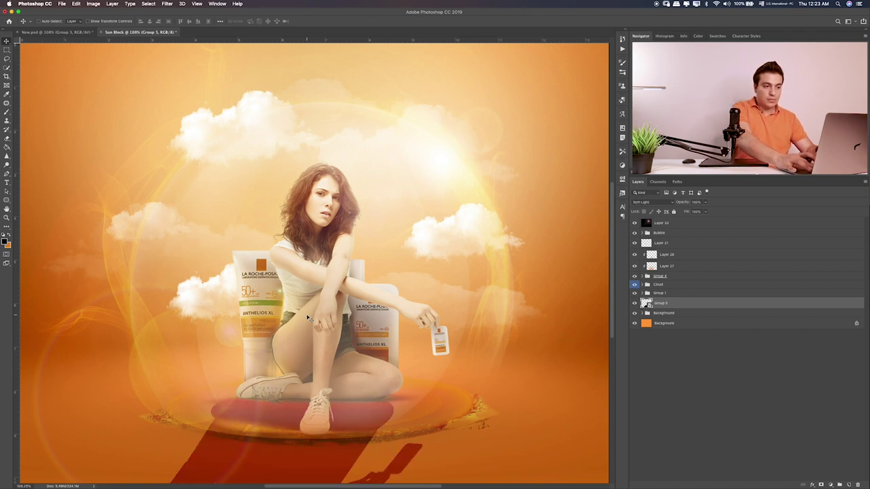
Fade the shadow to about 18% opacity and flatten it by raising its bottom edge.
left_click(705, 203)
left_click_drag(680, 212, 681, 212)
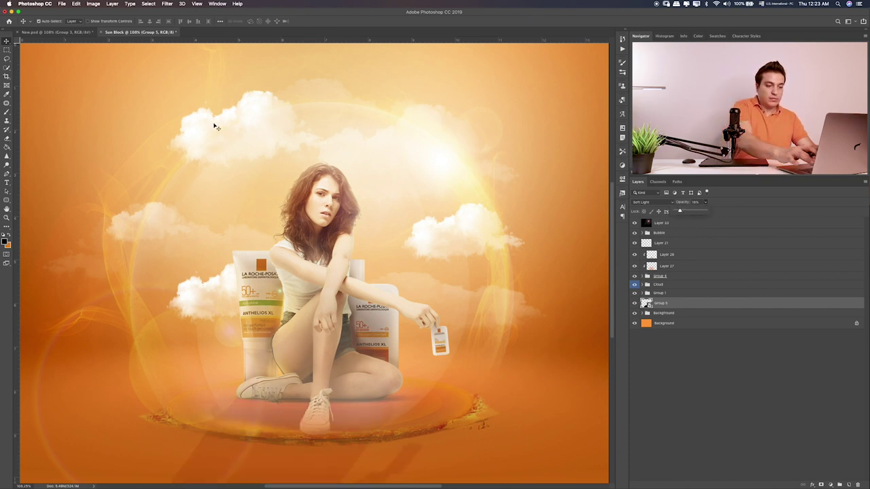
key("ctrl+minus")
key("ctrl+minus")
key("ctrl+t")
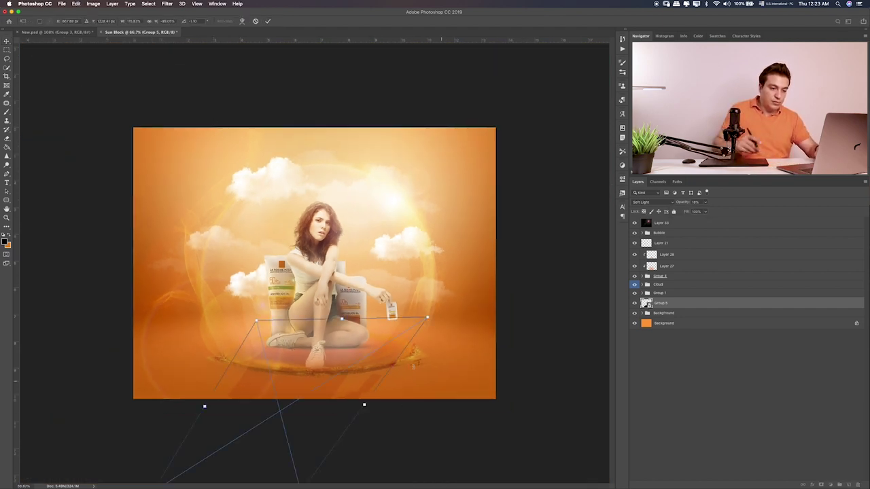
key("ctrl+minus")
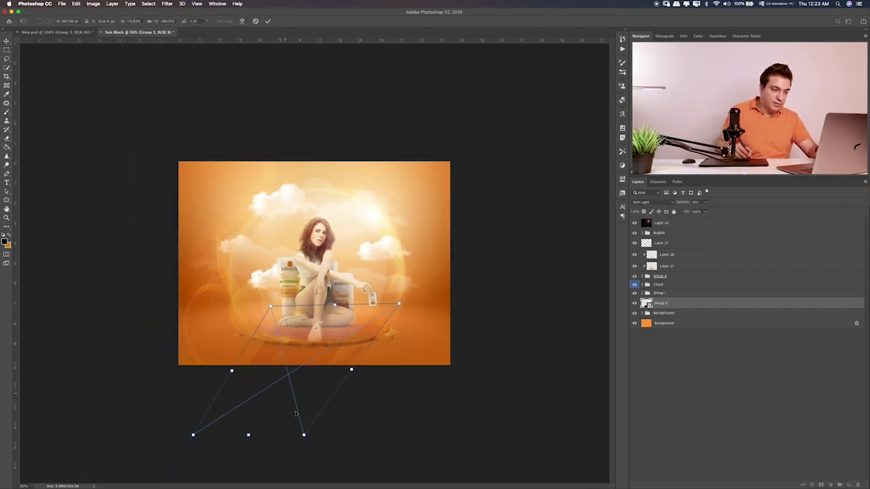
left_click_drag(249, 433, 248, 385)
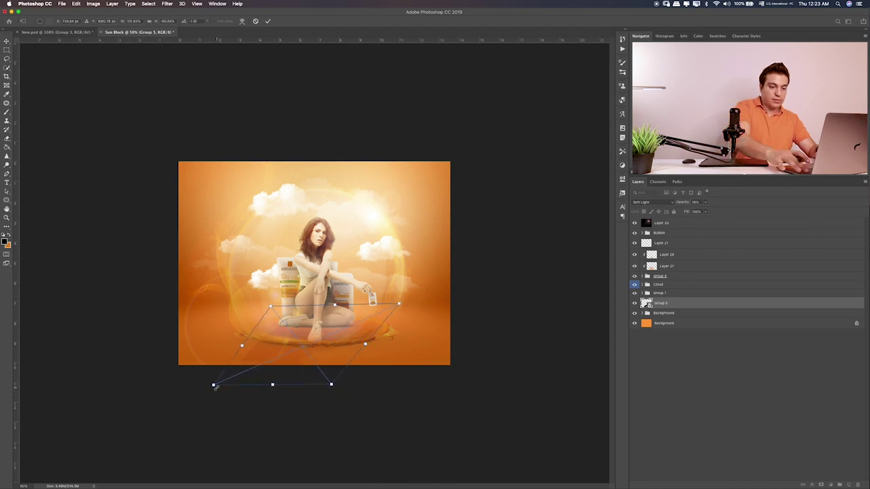
key("Return")
key("ctrl+0")
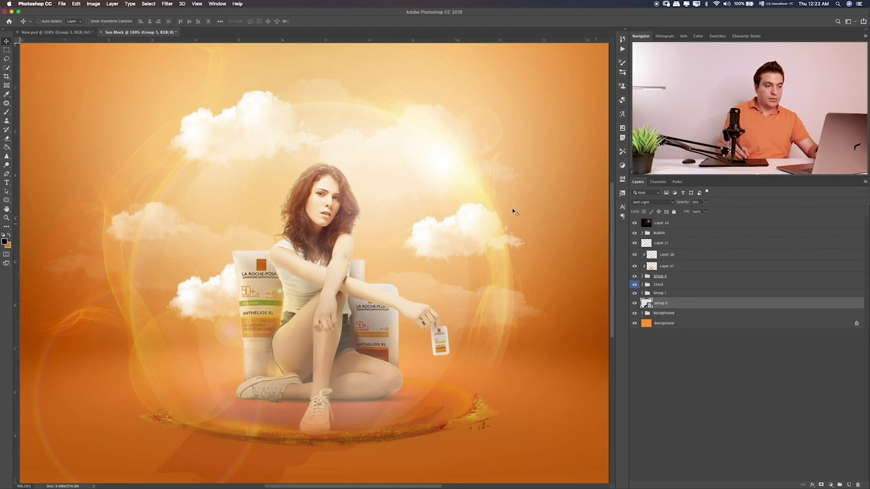
left_click(167, 4)
mouse_move(170, 84)
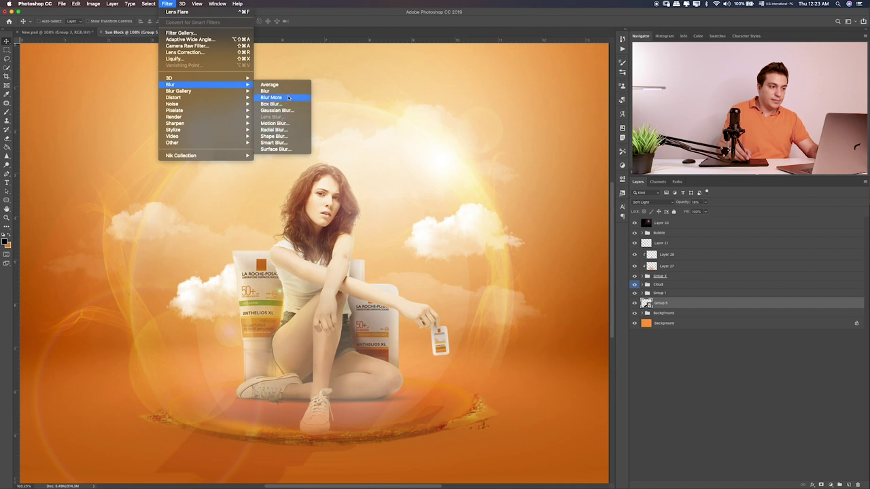
Apply a Gaussian Blur of radius 4.8 pixels to the shadow.
left_click(282, 110)
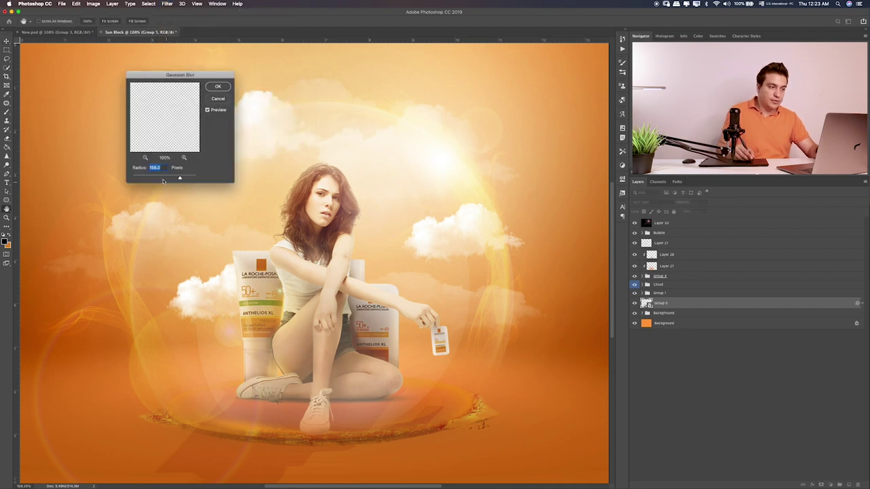
left_click_drag(163, 181, 149, 179)
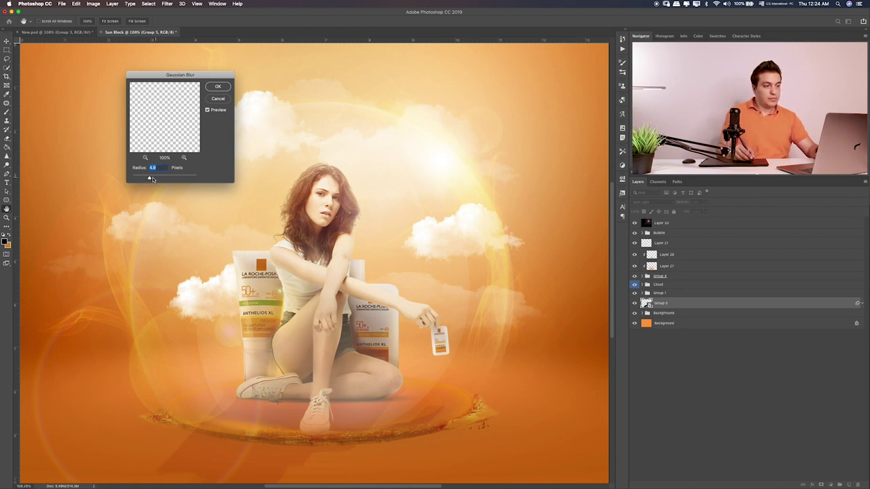
left_click(217, 86)
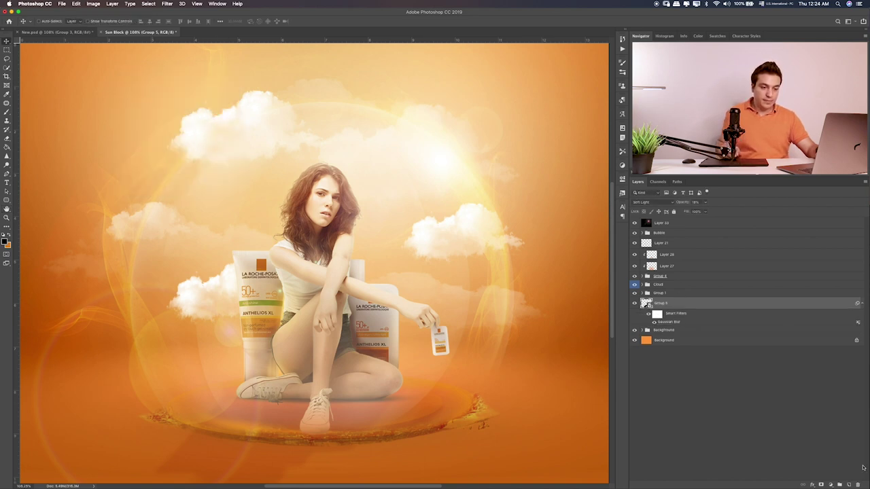
Add a layer mask, paint it with a 23% brush, then duplicate the shadow layer.
left_click(821, 484)
key("b")
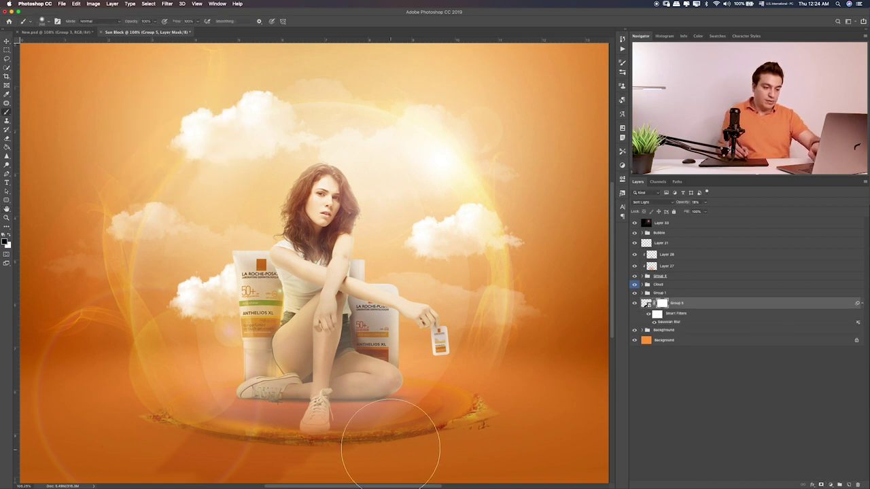
key("ctrl+minus")
key("2")
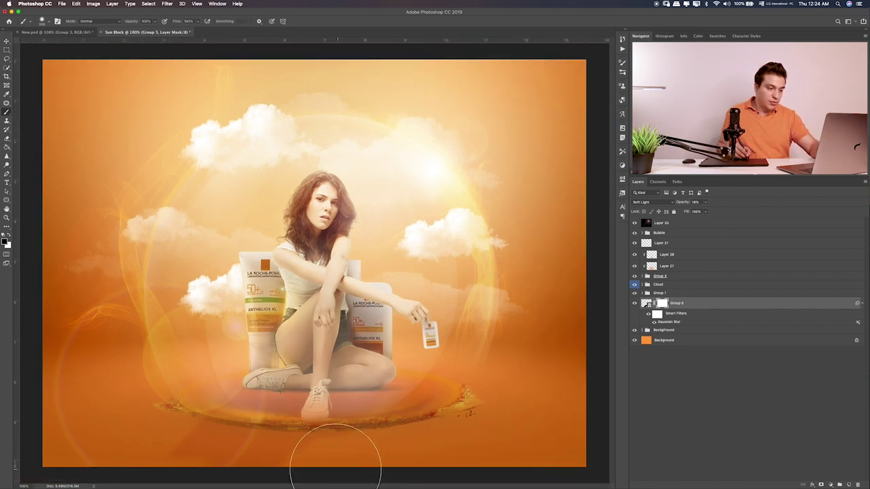
key("3")
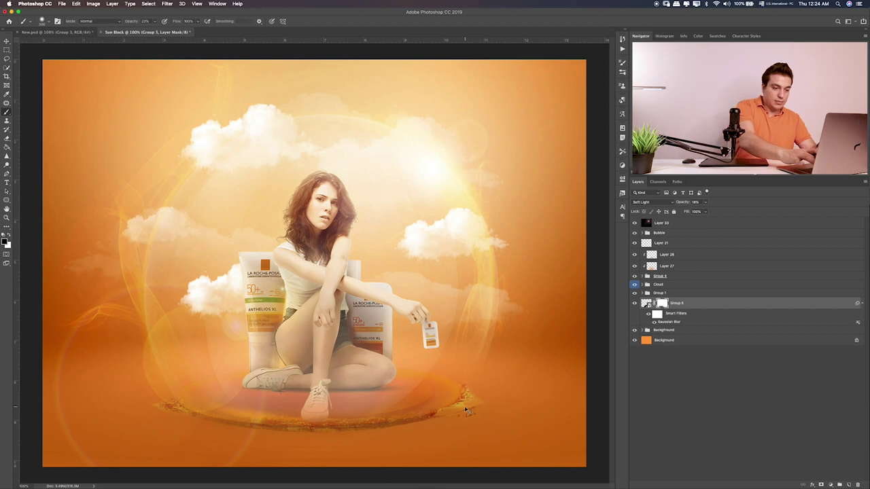
key("ctrl+plus")
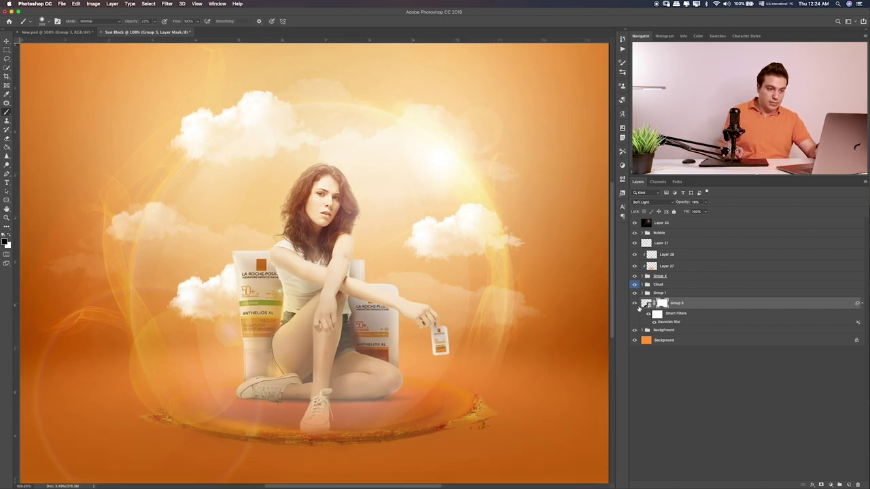
left_click(636, 304)
left_click(636, 304)
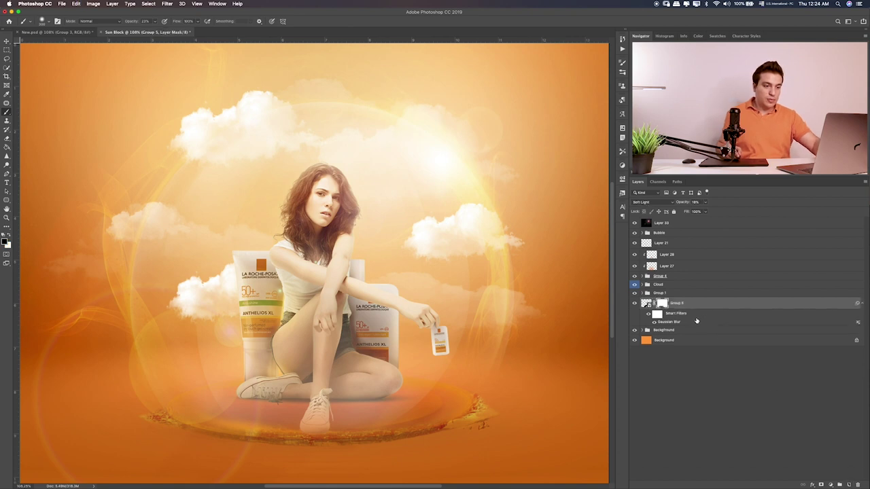
key("ctrl+j")
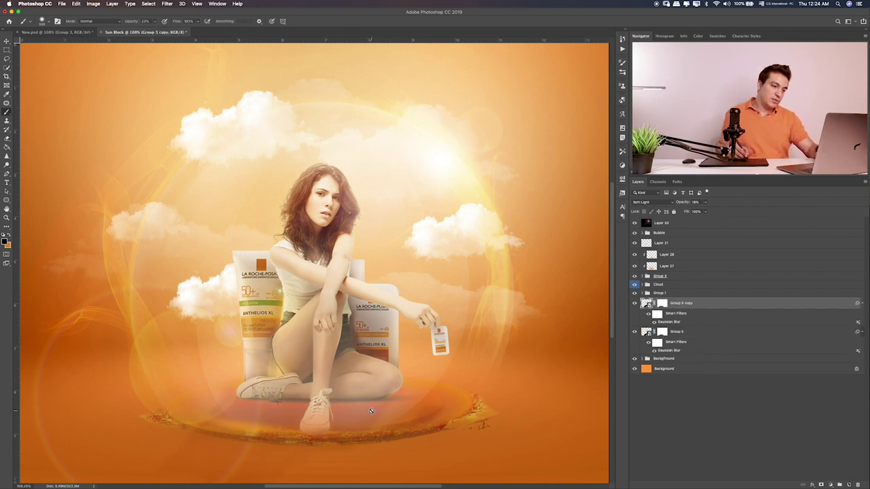
Add new Layer 35 above the shadows and paint a dark patch under the shoe.
left_click(660, 304)
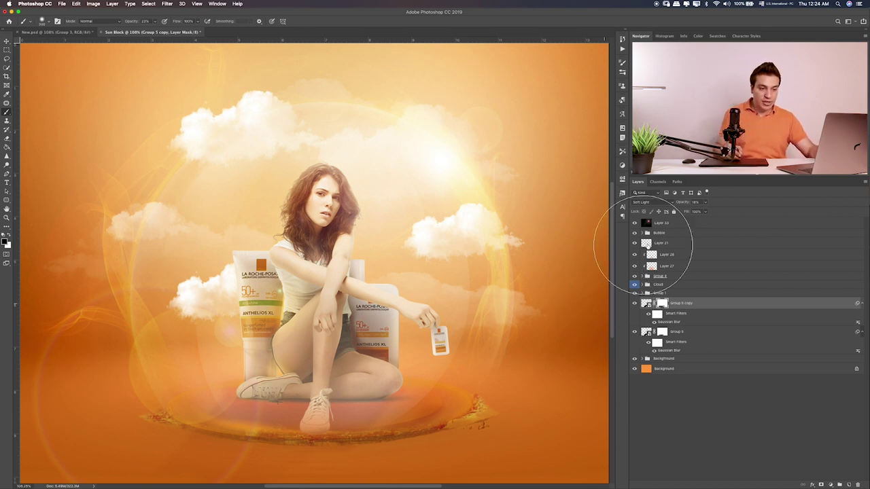
left_click(848, 484)
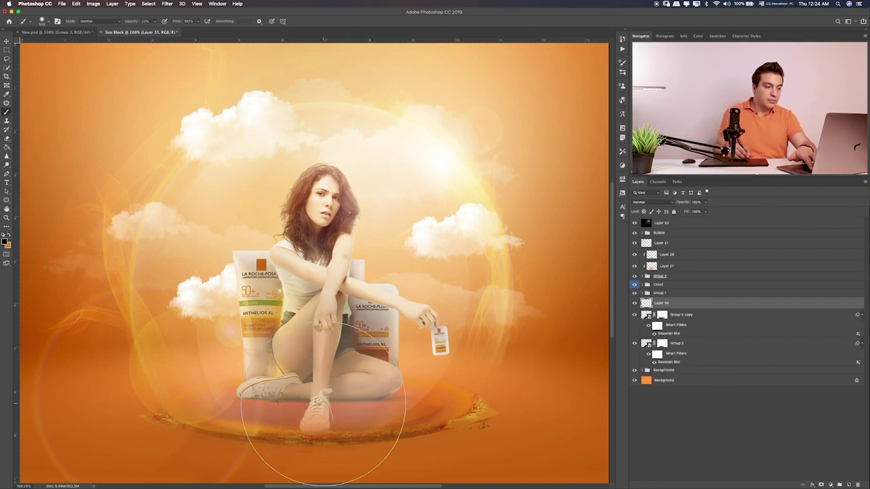
left_click_drag(299, 408, 346, 418)
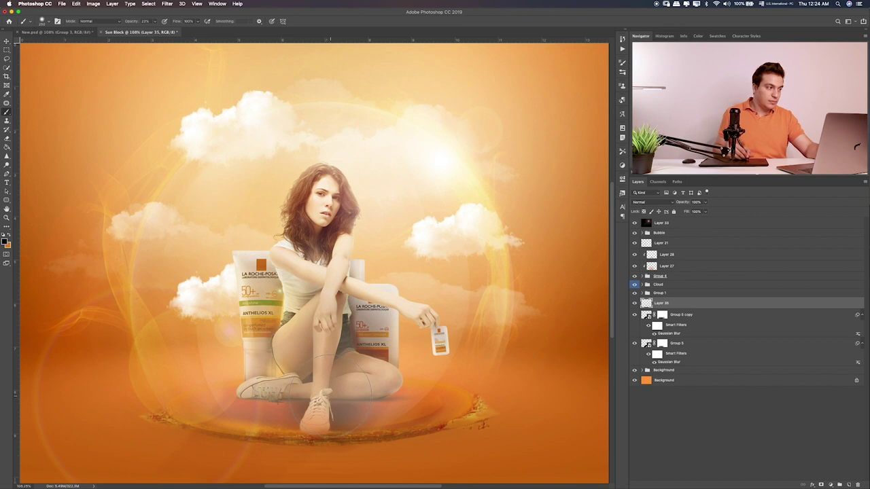
Squash and scale the painted patch into a flat ellipse beneath the feet.
key("ctrl+t")
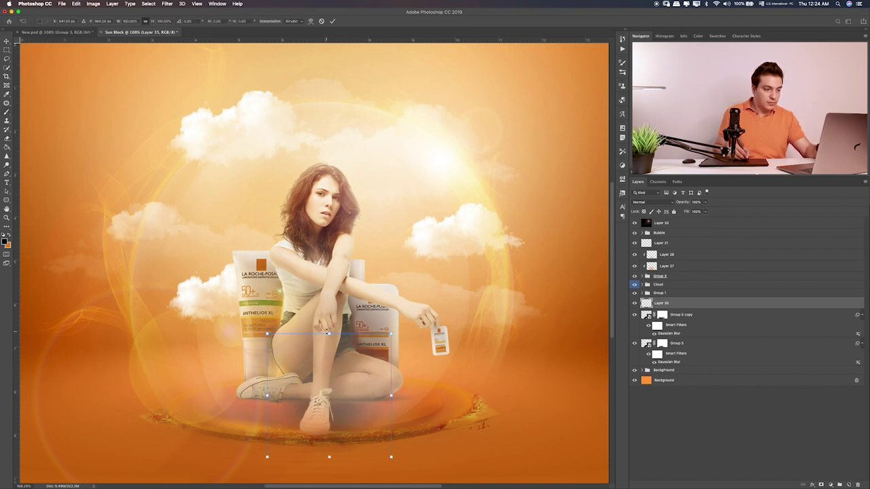
left_click_drag(327, 334, 338, 361)
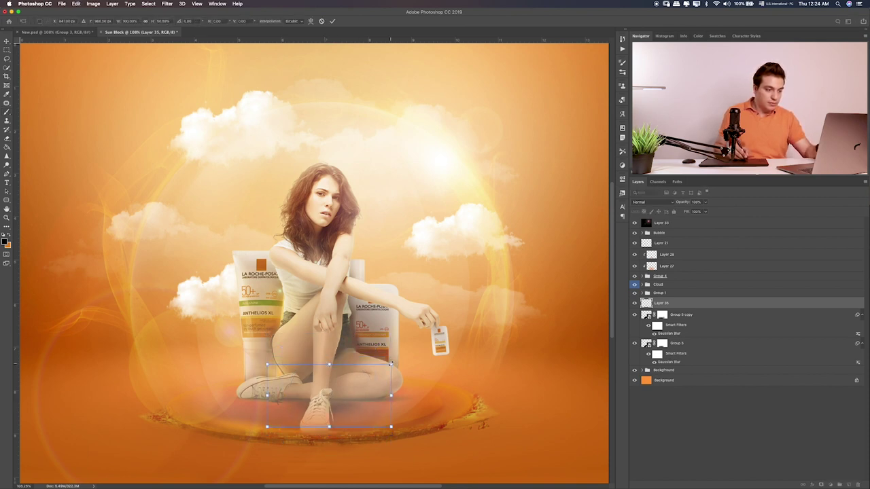
left_click_drag(391, 363, 438, 340)
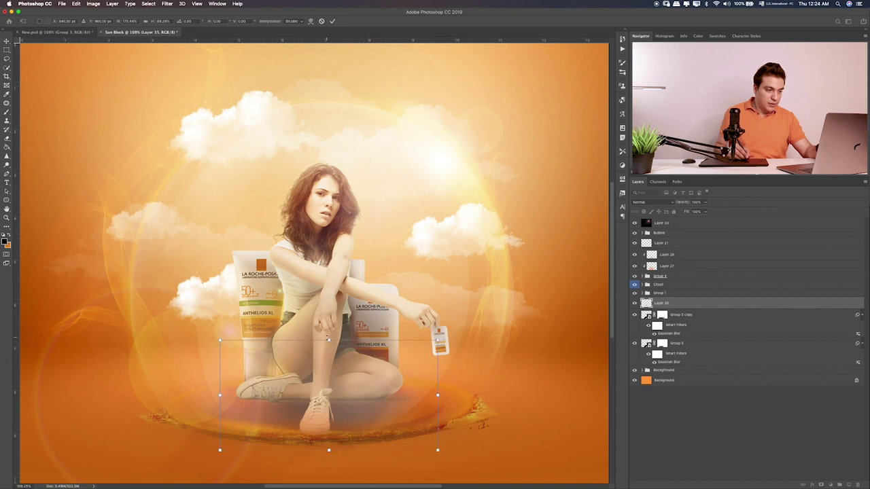
left_click_drag(329, 339, 357, 404)
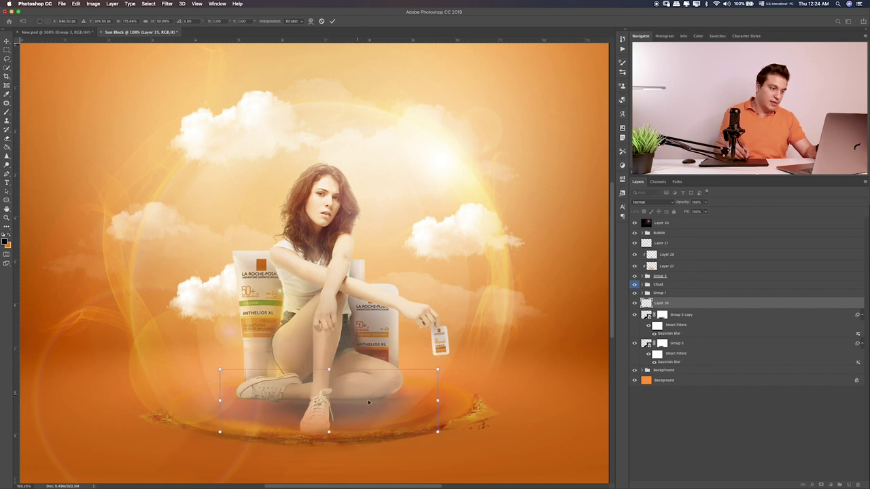
left_click_drag(358, 405, 352, 405)
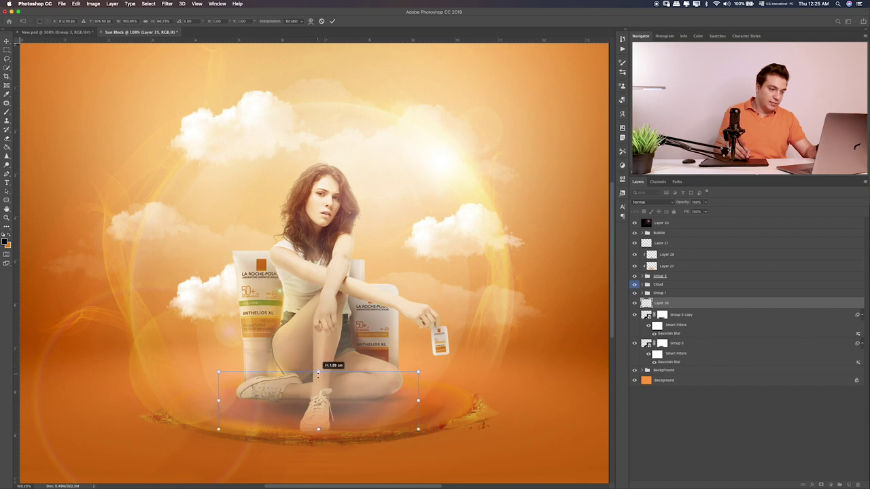
left_click_drag(318, 370, 319, 377)
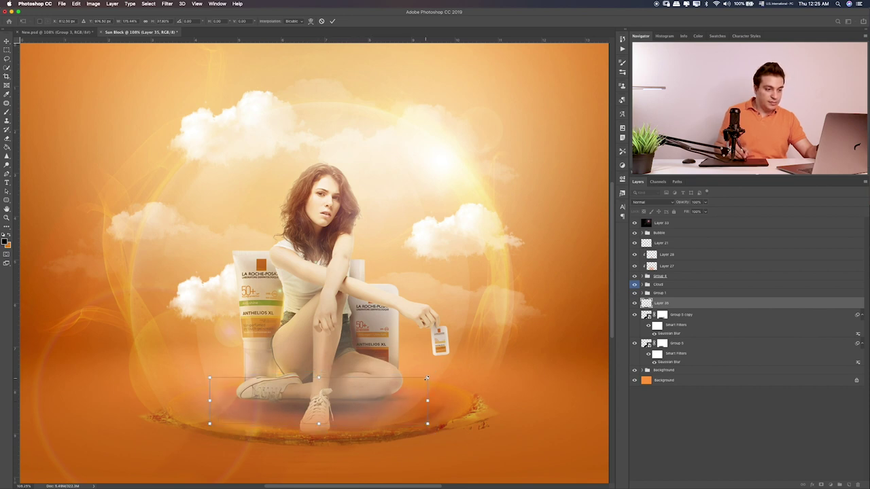
key("Return")
Expand Group 4 and move Layer 35 up into it, below Group 2 above Cloud.
key("b")
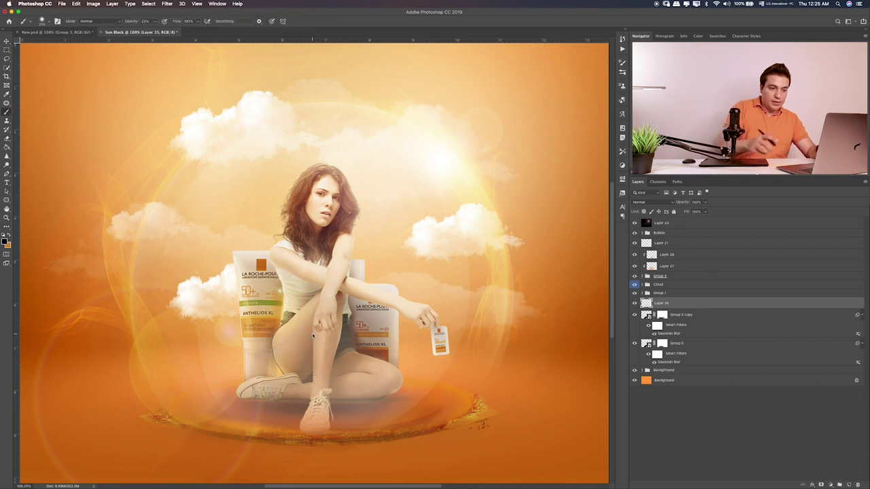
left_click(642, 277)
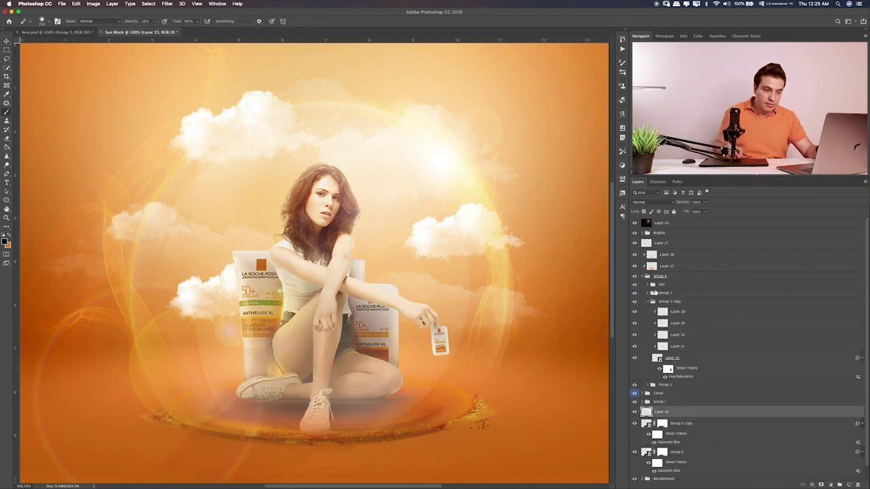
left_click_drag(671, 412, 672, 292)
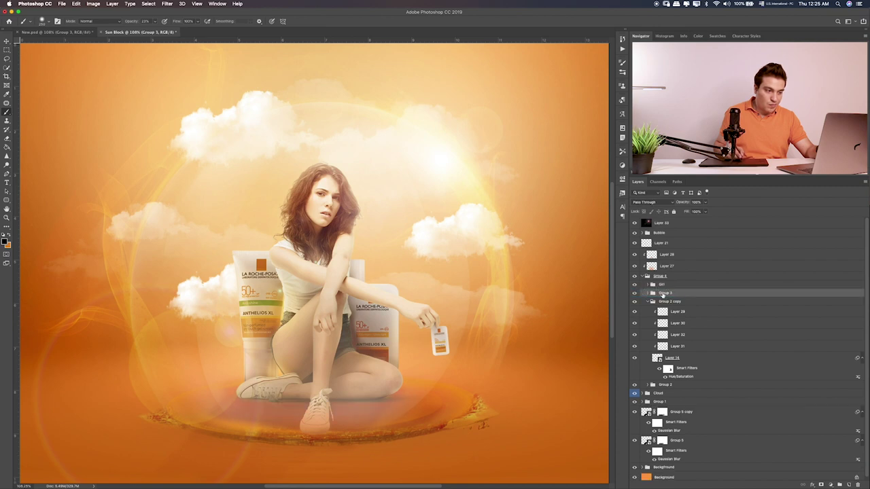
key("ctrl+z")
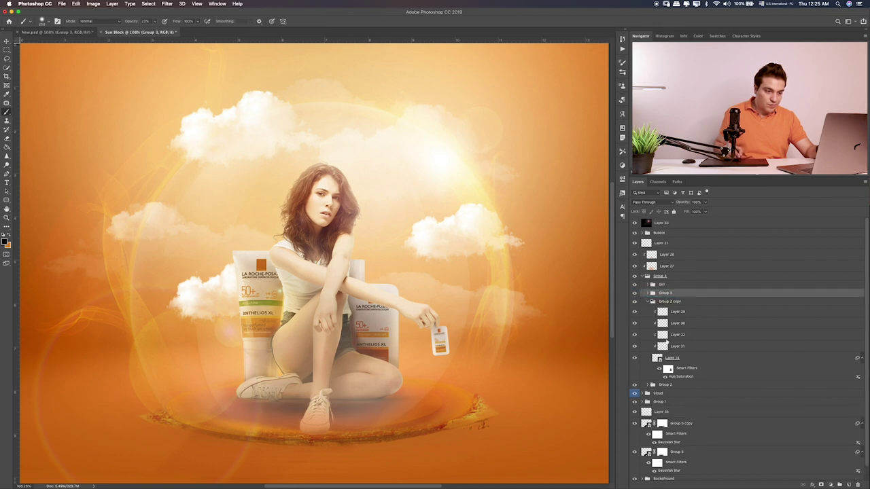
left_click(634, 412)
left_click_drag(662, 412, 670, 302)
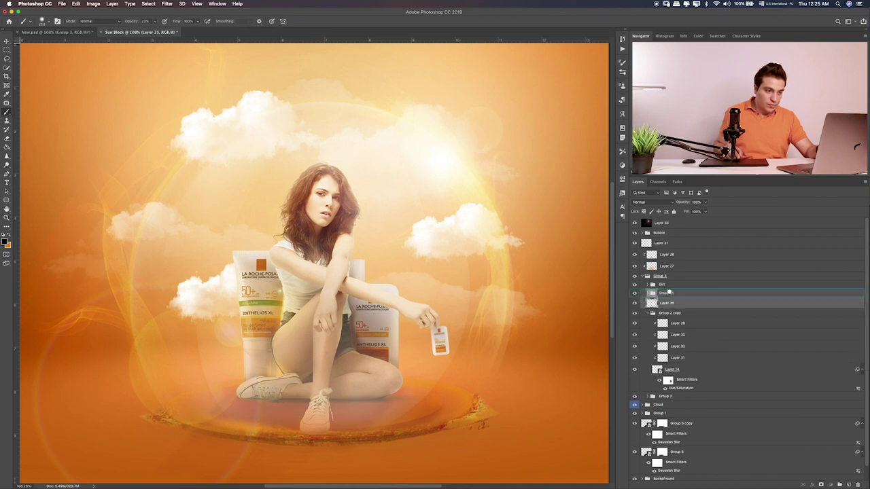
left_click_drag(666, 312, 665, 387)
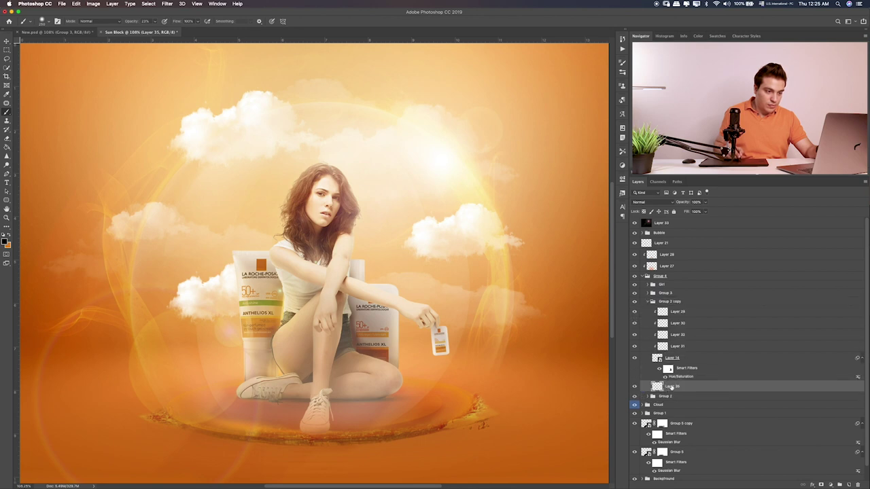
left_click_drag(671, 387, 674, 402)
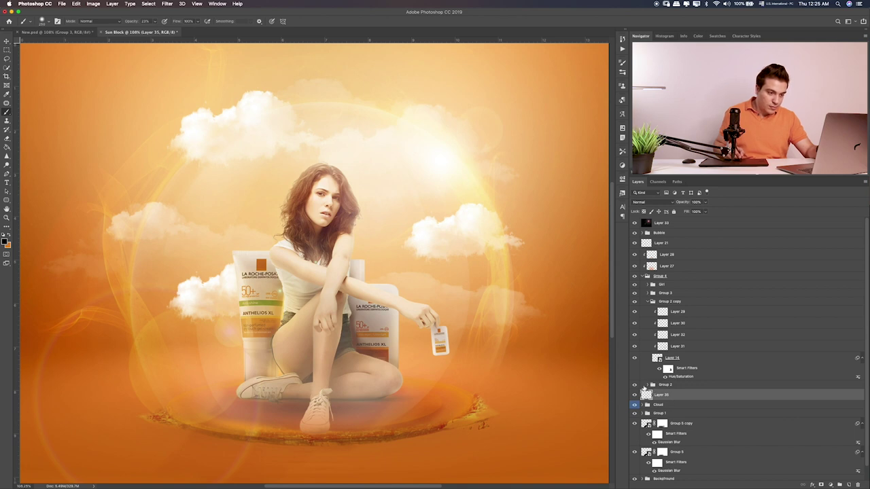
Toggle Group 2, Group 2 copy and Group 3 to identify them, then drop Layer 35 into Girl.
left_click(635, 386)
left_click(635, 385)
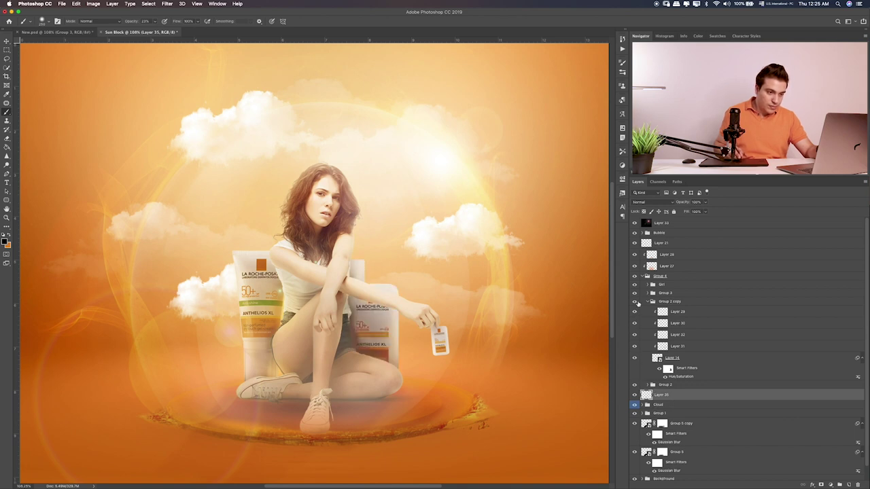
left_click(635, 302)
left_click(649, 303)
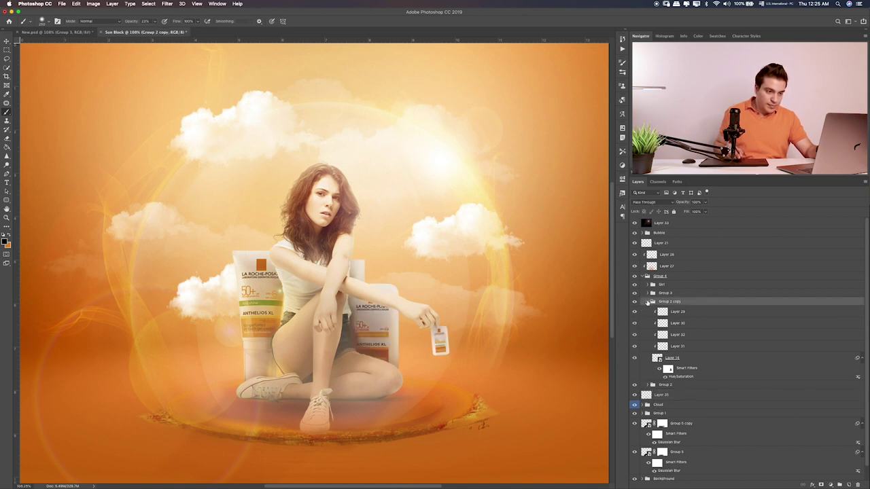
left_click(650, 301)
left_click(634, 293)
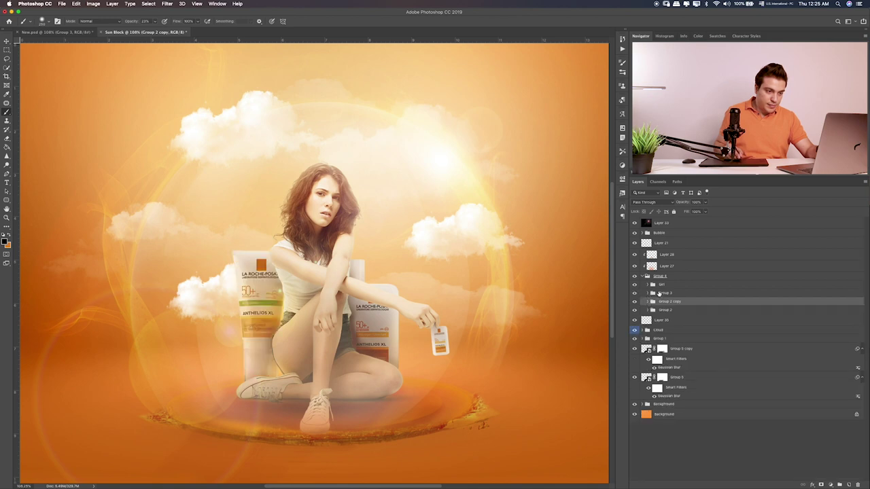
left_click_drag(658, 319, 651, 285)
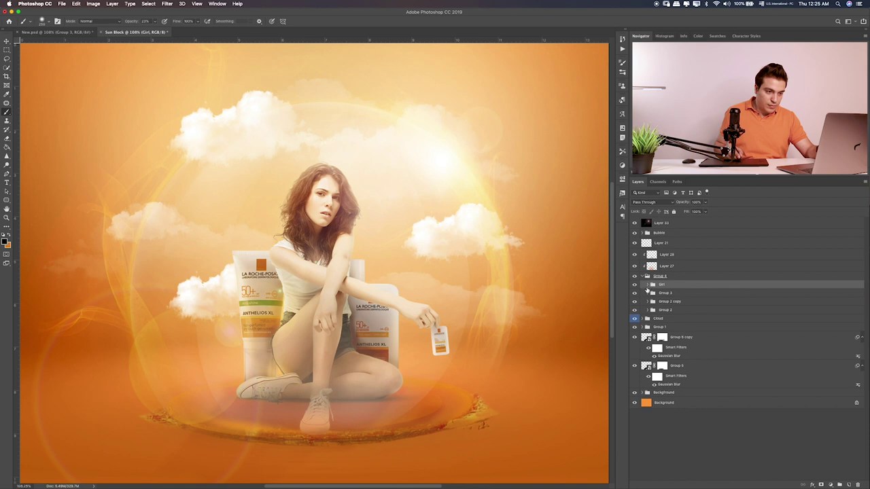
left_click(649, 284)
left_click(663, 296)
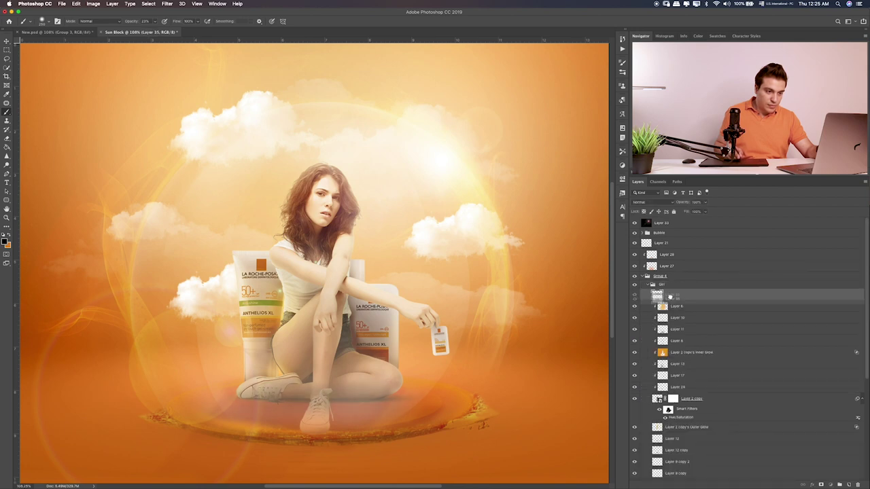
Move Layer 35 below Layer 2 copy and paint orange around the shoes on a new clipped layer.
left_click_drag(669, 295, 674, 420)
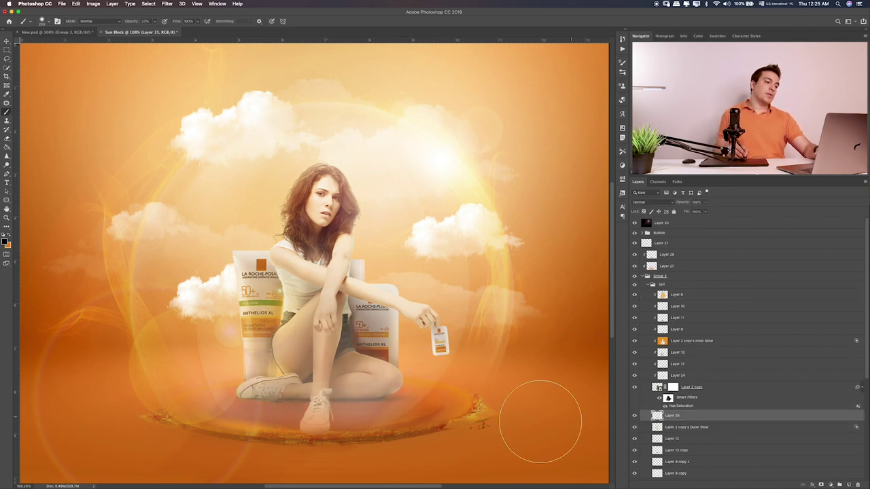
key("v")
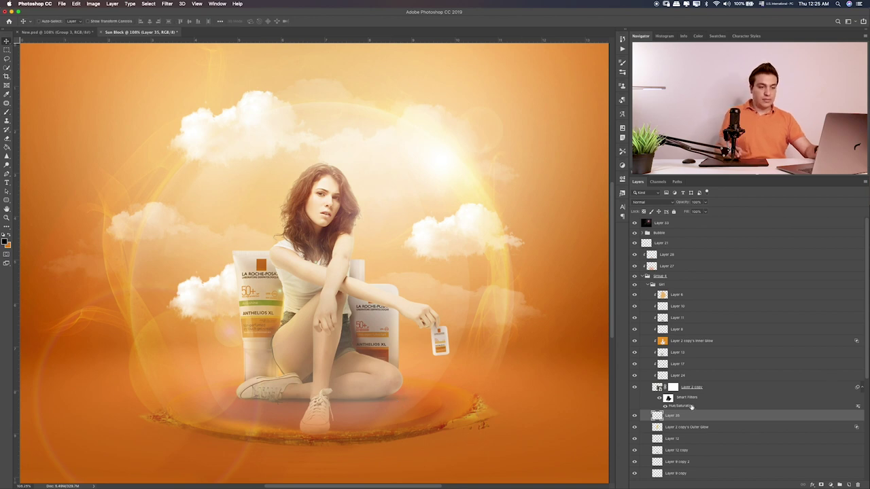
left_click(712, 388)
left_click(848, 484)
key("b")
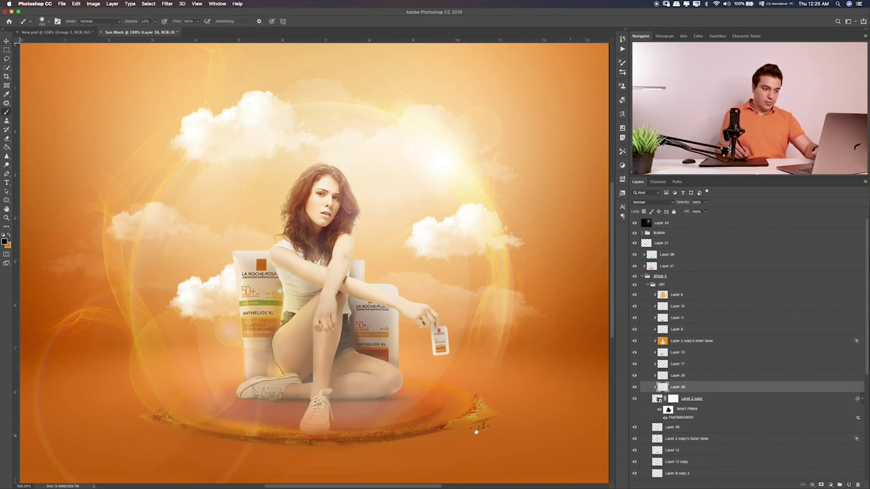
left_click_drag(394, 418, 272, 421)
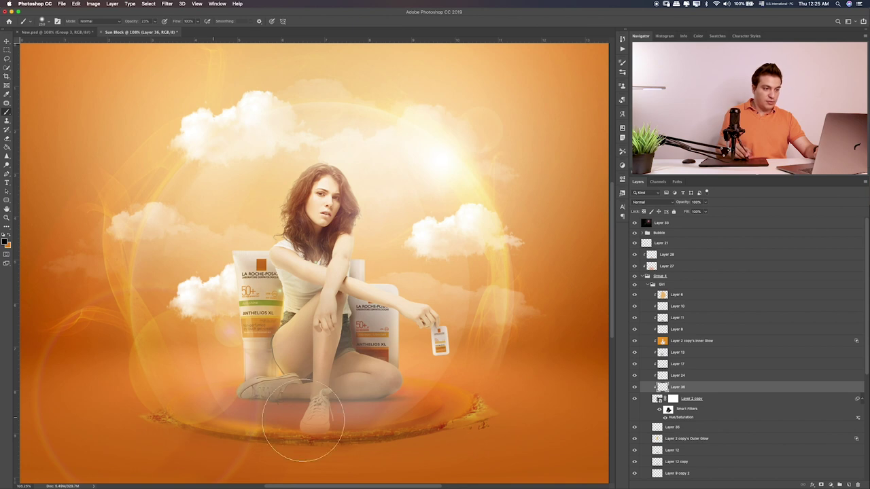
mouse_move(335, 432)
left_mouse_down()
mouse_move(204, 441)
mouse_move(326, 434)
mouse_move(307, 405)
left_mouse_up()
Set Layer 36's blend mode to Soft Light and toggle it to compare.
key("v")
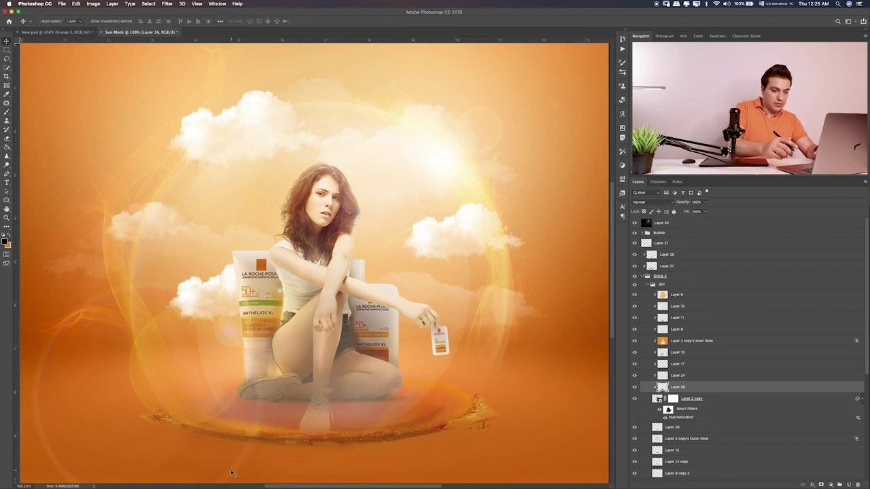
key("alt+shift+o")
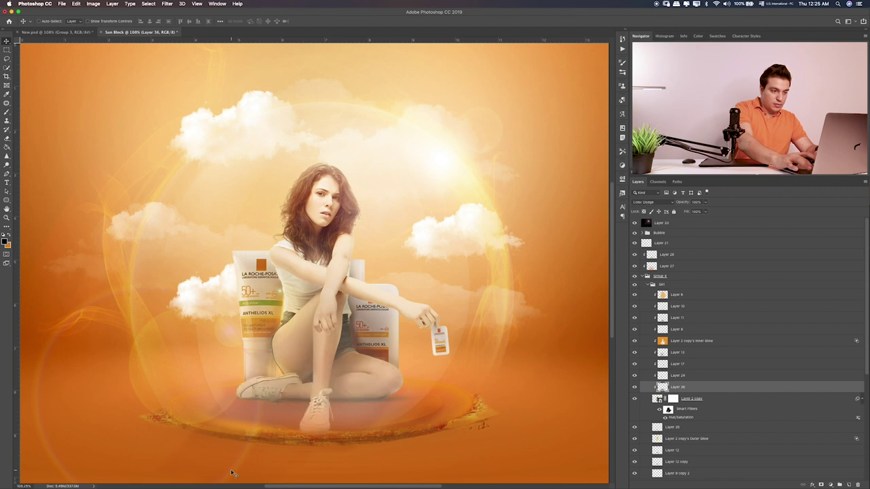
key("alt+shift+f")
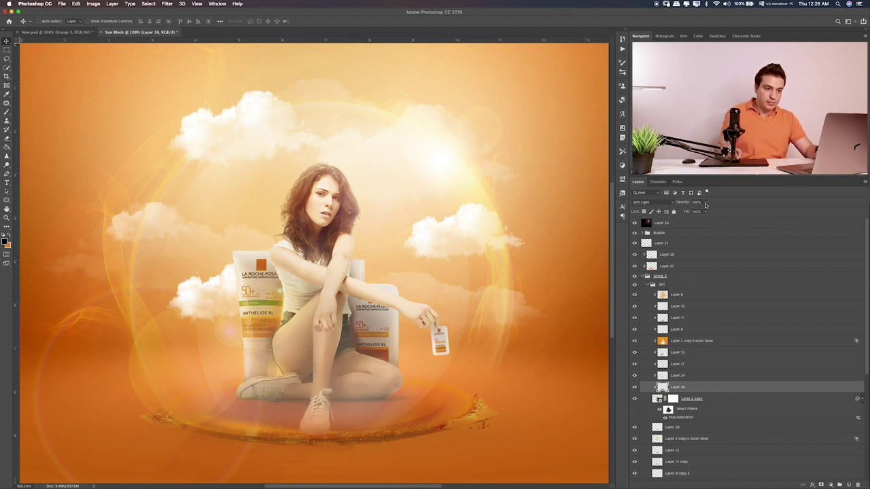
left_click(705, 202)
left_click(636, 387)
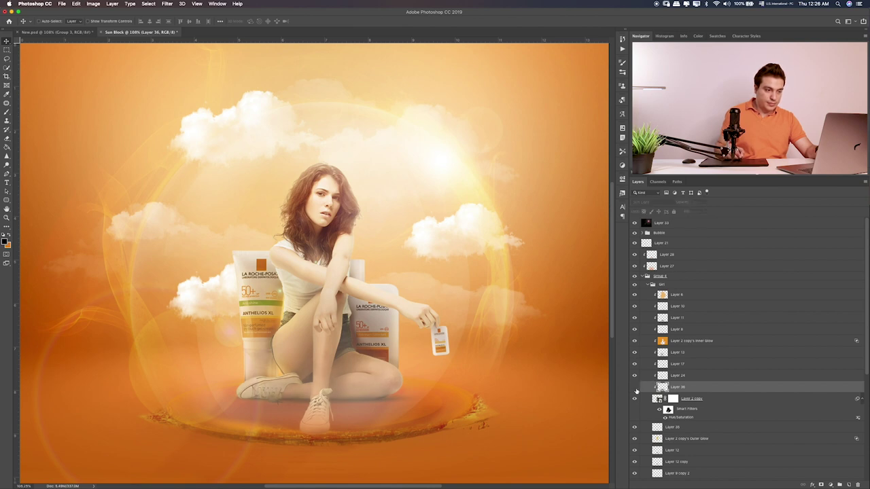
left_click(636, 386)
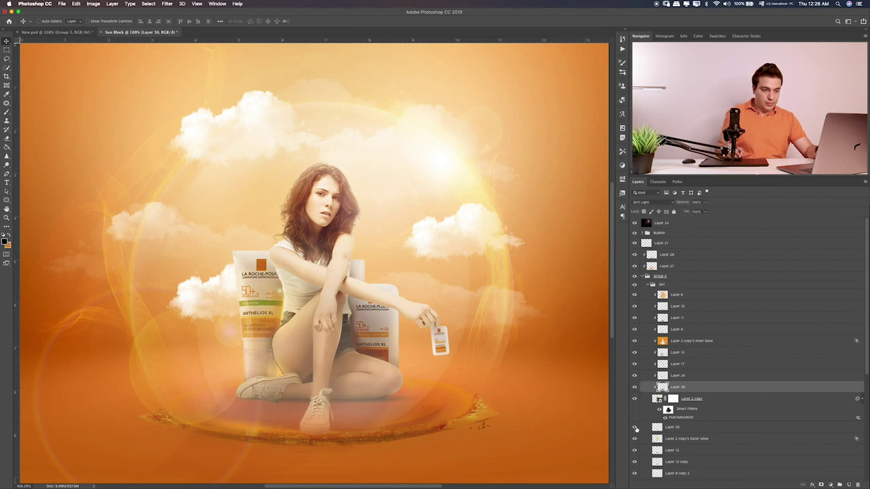
Add new Layer 37 above Layer 26 and collapse Group 4.
left_click(634, 428)
left_click(673, 427)
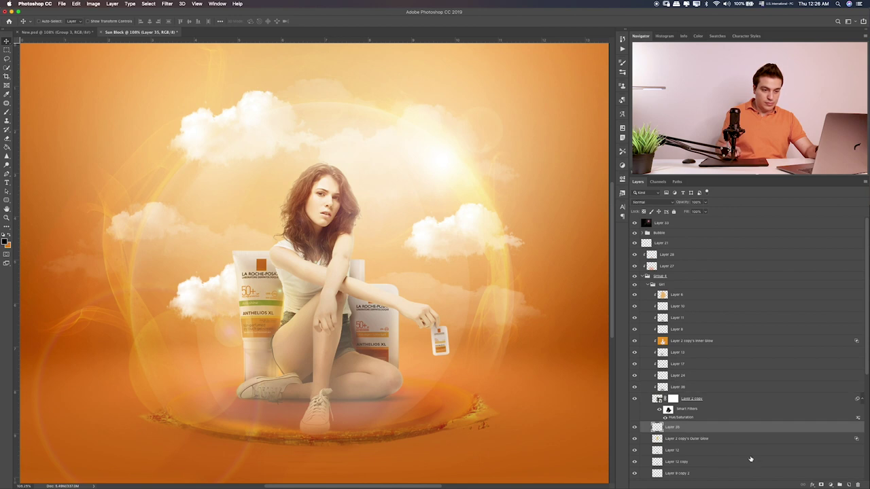
left_click(849, 484)
key("b")
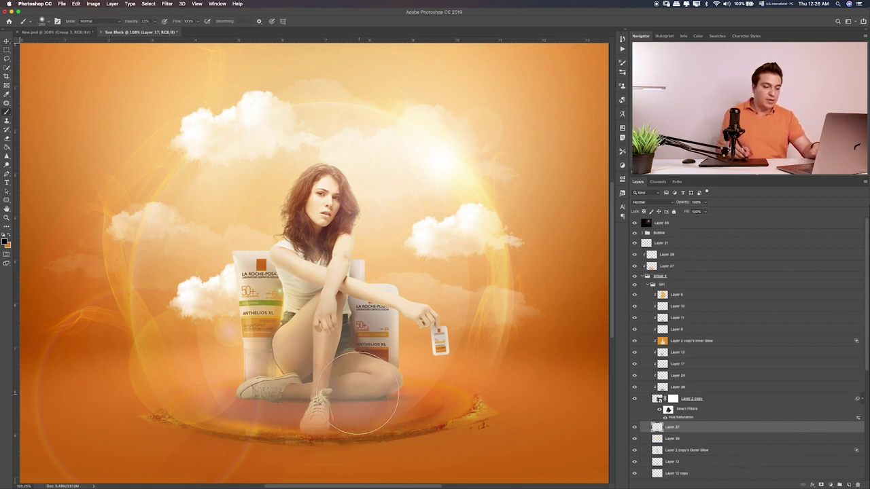
key("e")
left_click(643, 275)
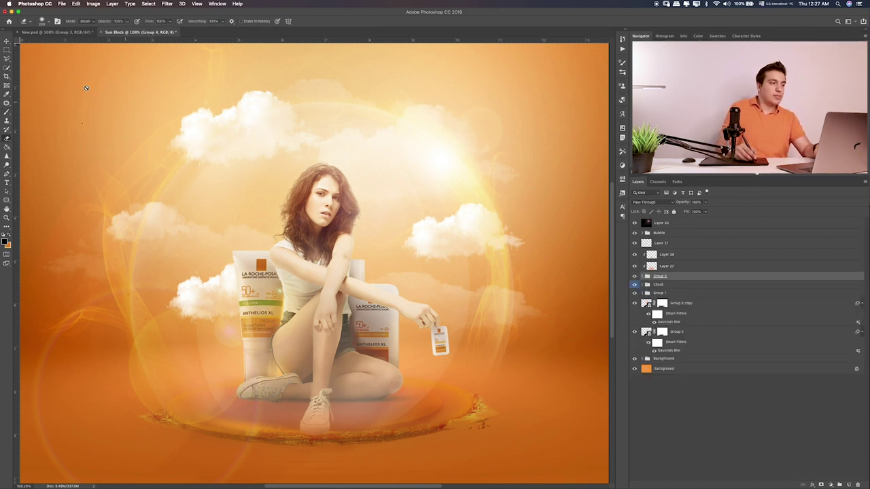
left_click(8, 50)
left_click(686, 394)
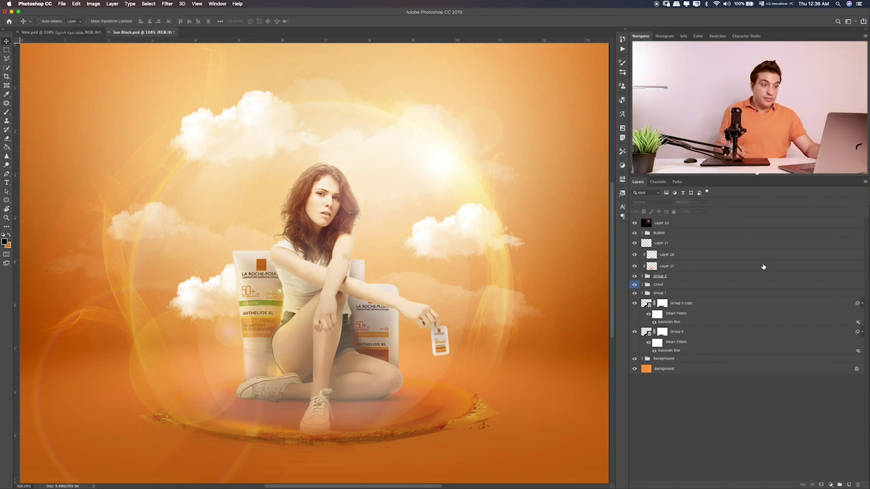
Inspect the Group 5, Cloud and Bubble layers, then lower Layer 28 to about 45% opacity.
key("v")
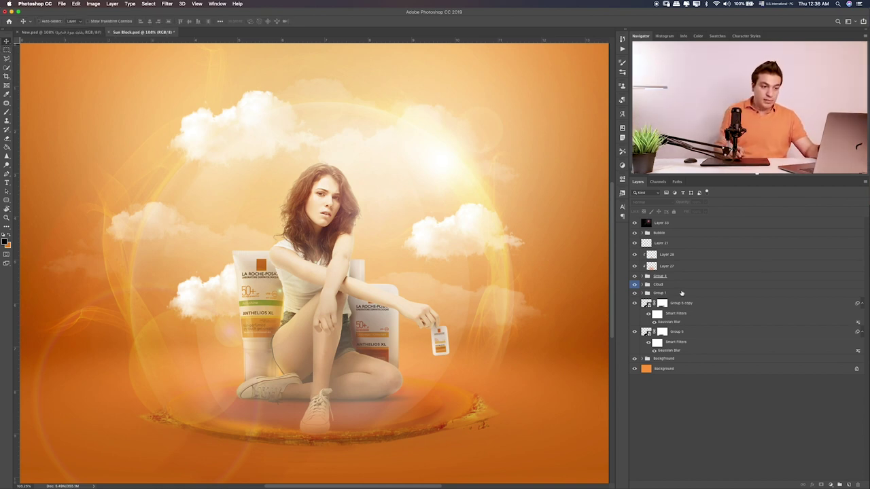
left_click(716, 306)
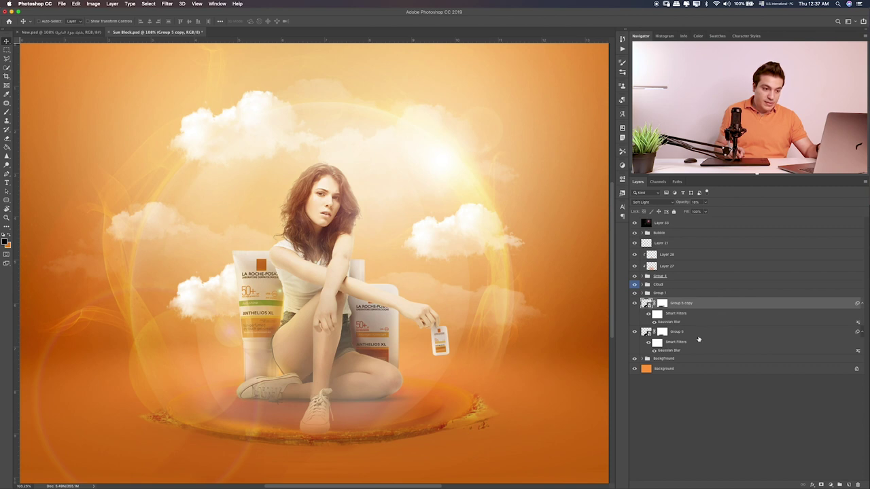
left_click(685, 332, "shift")
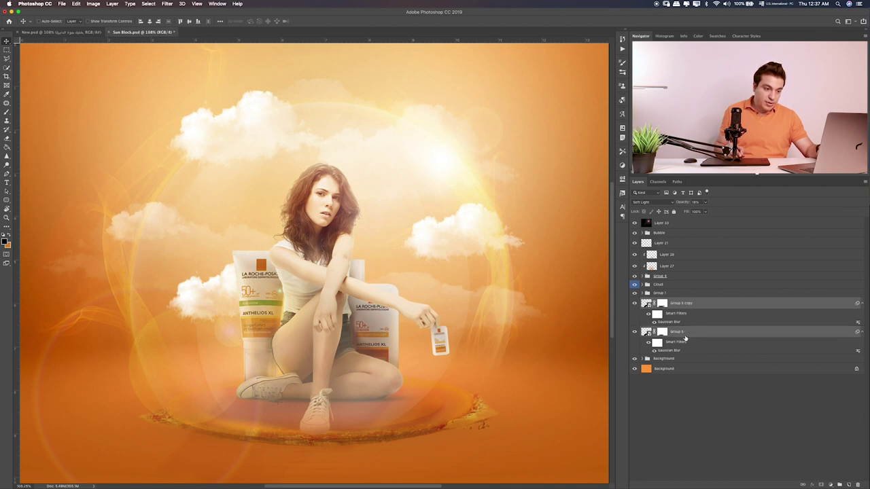
left_click(635, 293)
left_click(658, 284)
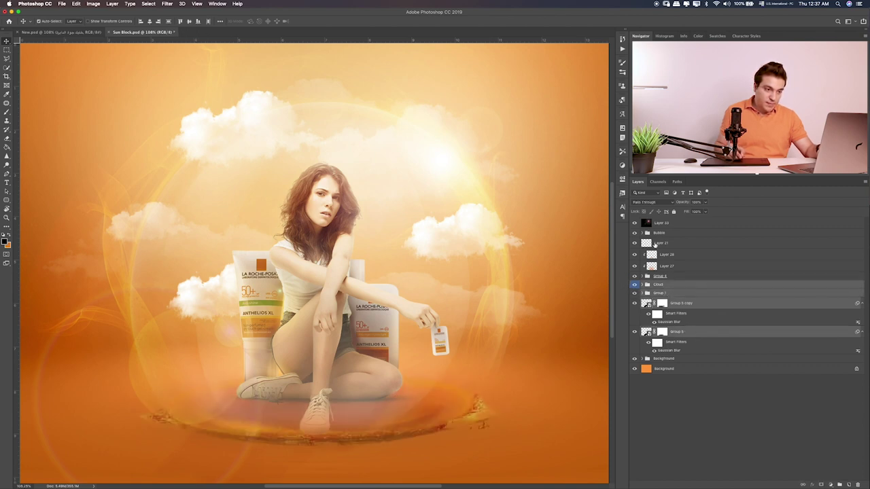
left_click(664, 233)
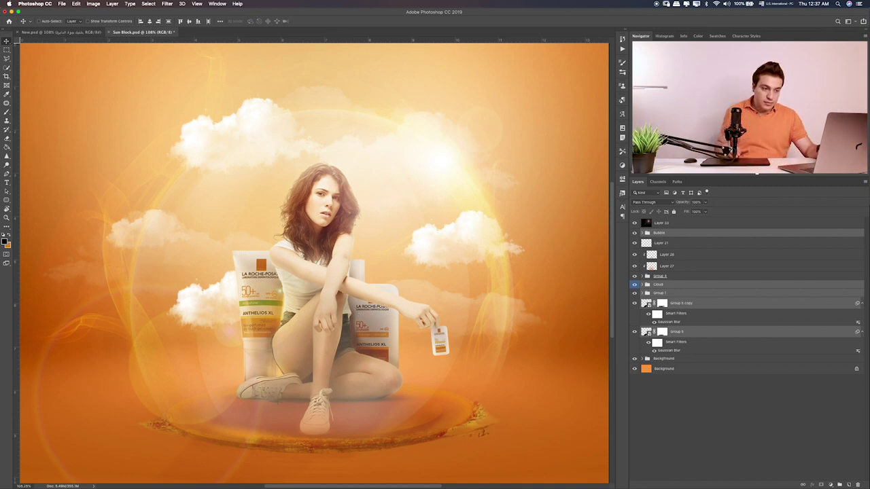
left_click(636, 255)
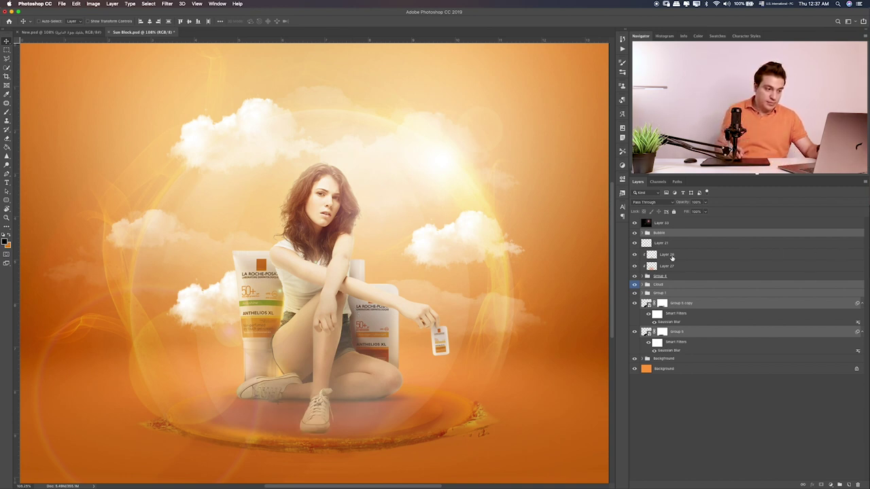
left_click(681, 257)
left_click(704, 212)
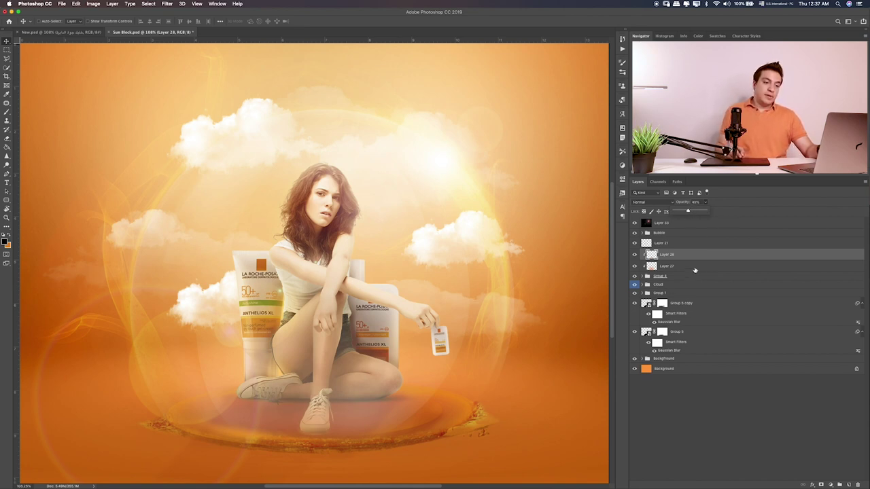
left_click(644, 276)
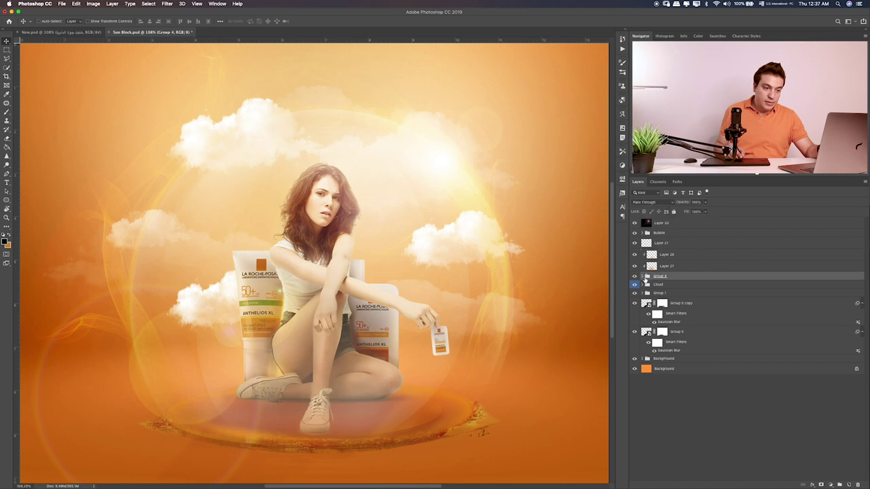
Add a new layer clipped to Layer 6 in the Girl group, paint on it, and set Soft Light.
left_click(642, 276)
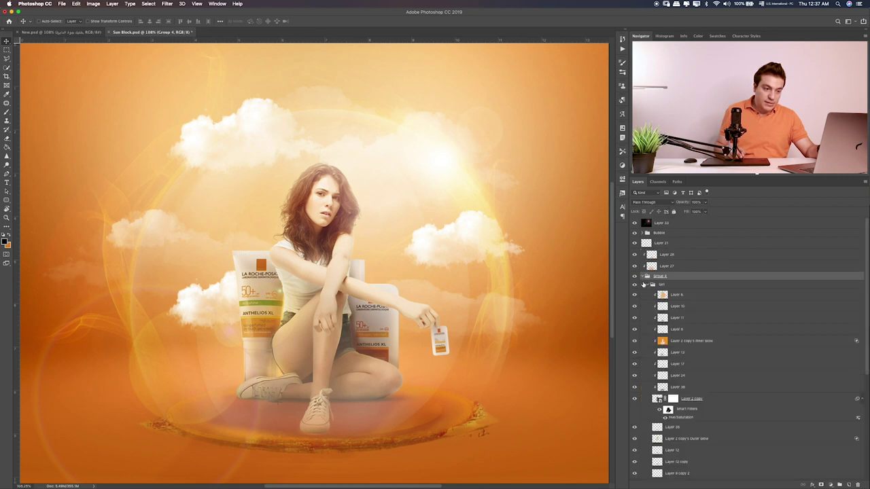
left_click(724, 297)
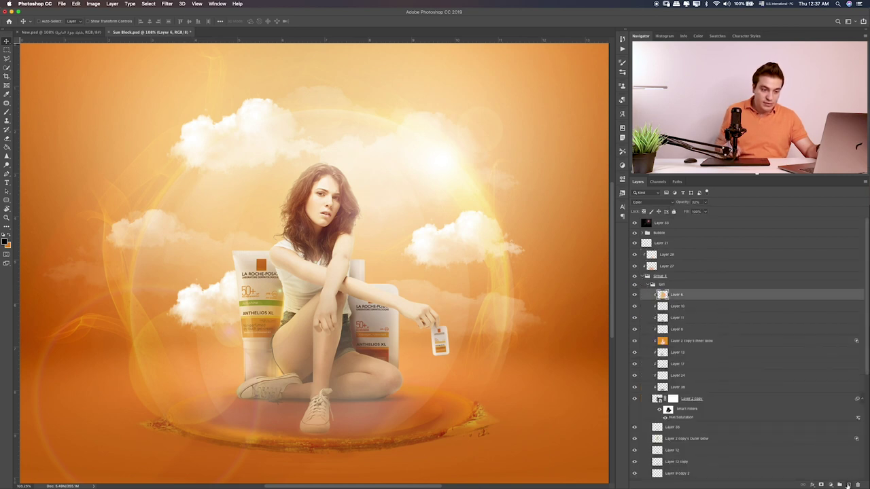
left_click(848, 485)
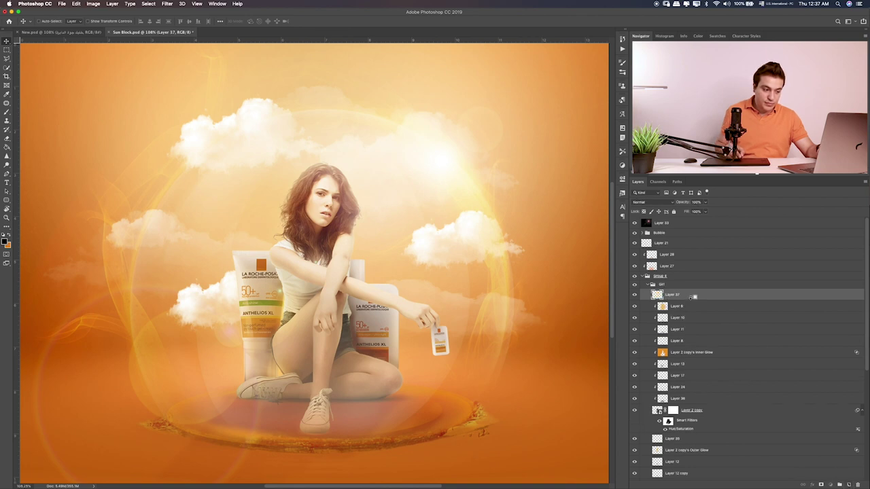
left_click(690, 298, "alt")
key("b")
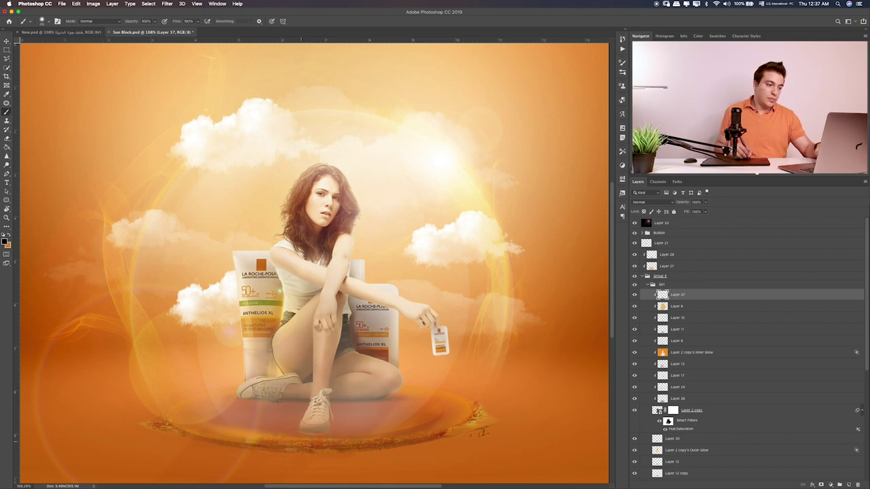
key("v")
key("shift+plus")
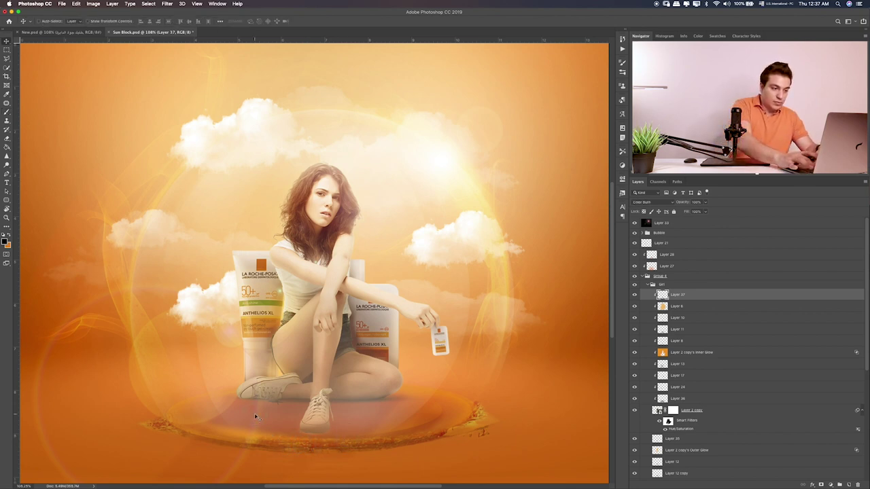
key("shift+plus")
key("shift+plus")
key("shift+plus")
key("shift+plus")
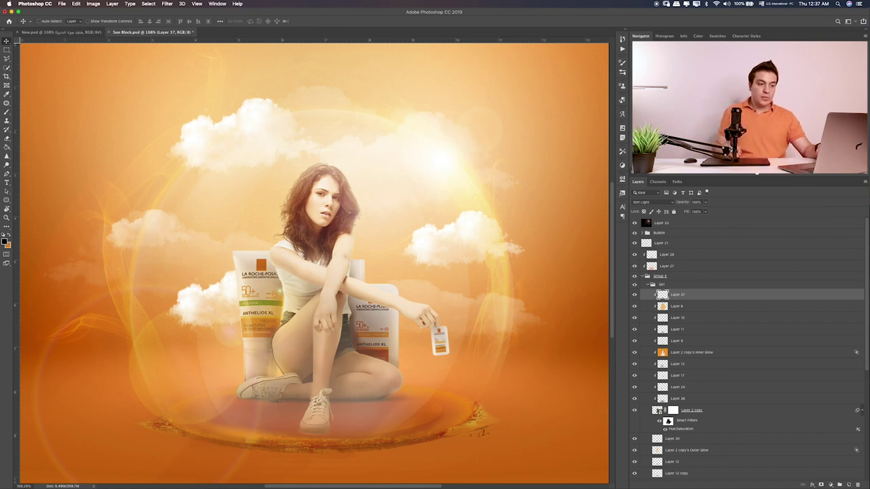
left_click(649, 286)
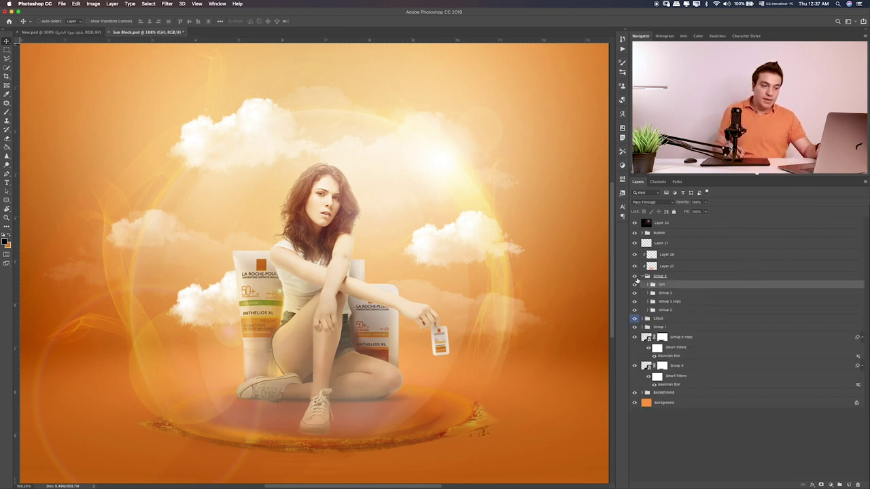
left_click(644, 279)
left_click(681, 224)
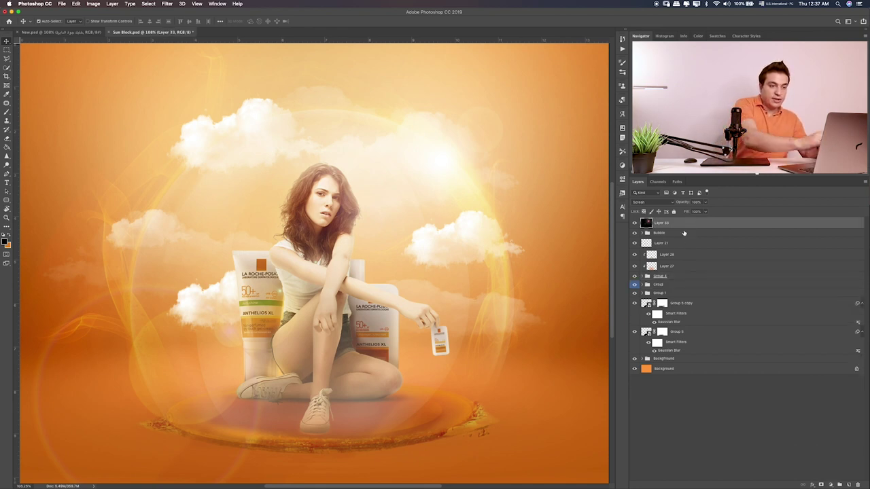
Stamp all visible layers into a new Layer 38 and open the Camera Raw filter.
key("ctrl+alt+shift+e")
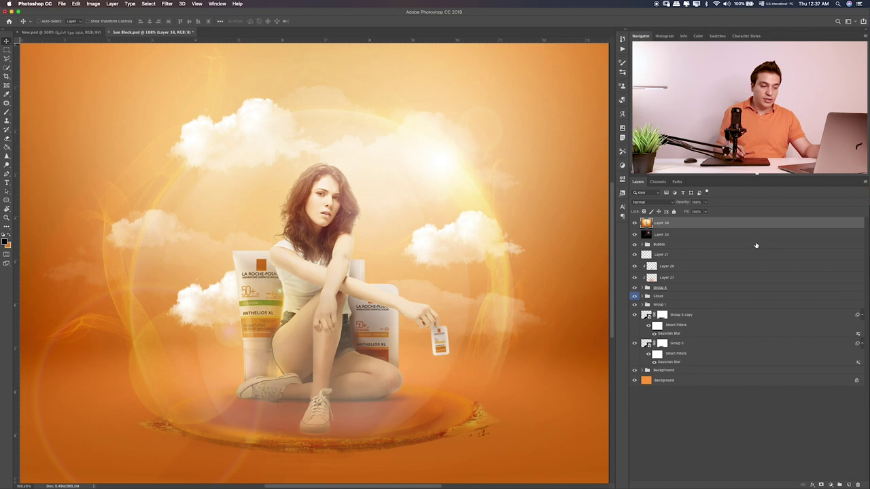
left_click(167, 5)
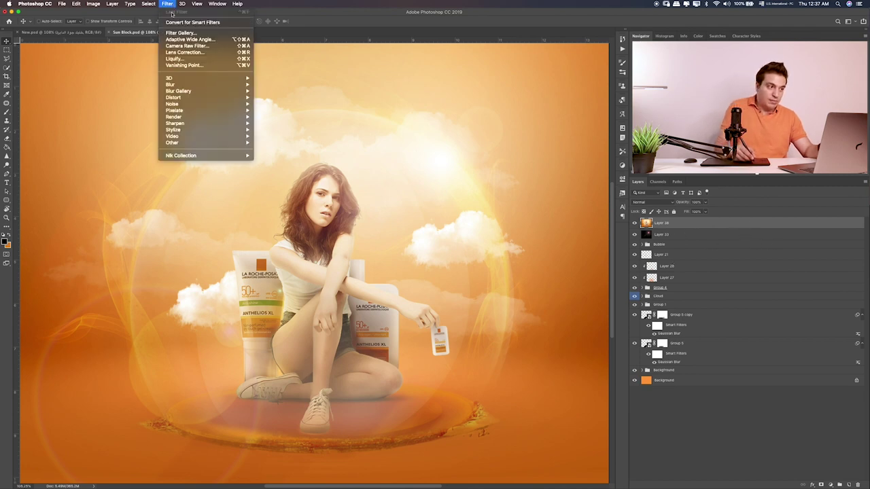
left_click(202, 47)
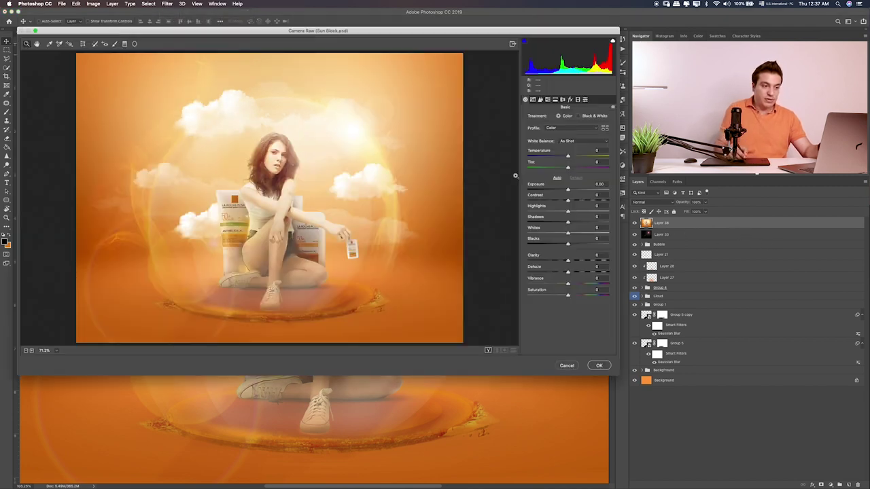
Apply Auto tone, then set exposure to -0.10 and contrast to -30.
left_click(556, 179)
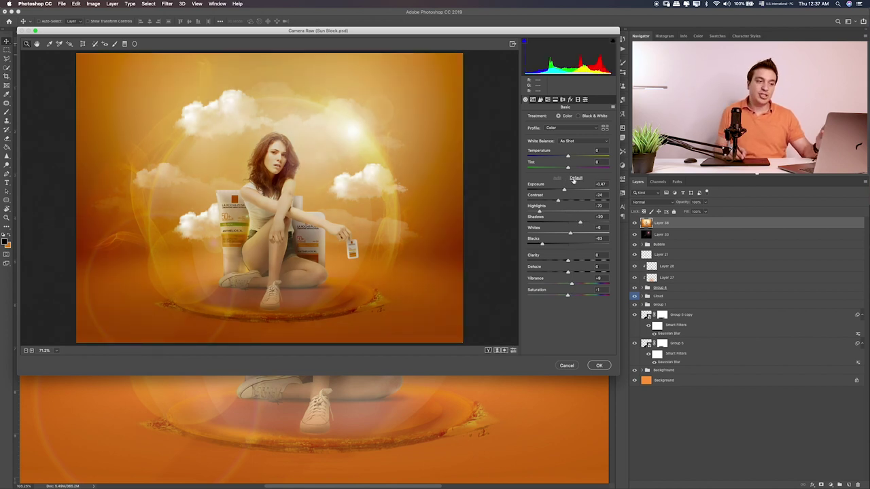
left_click(575, 178)
left_click(557, 179)
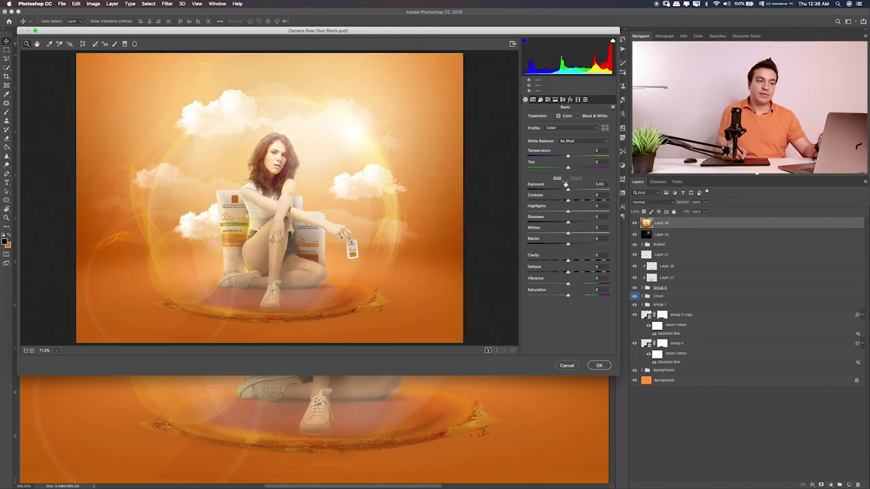
left_click(556, 179)
left_click(556, 179)
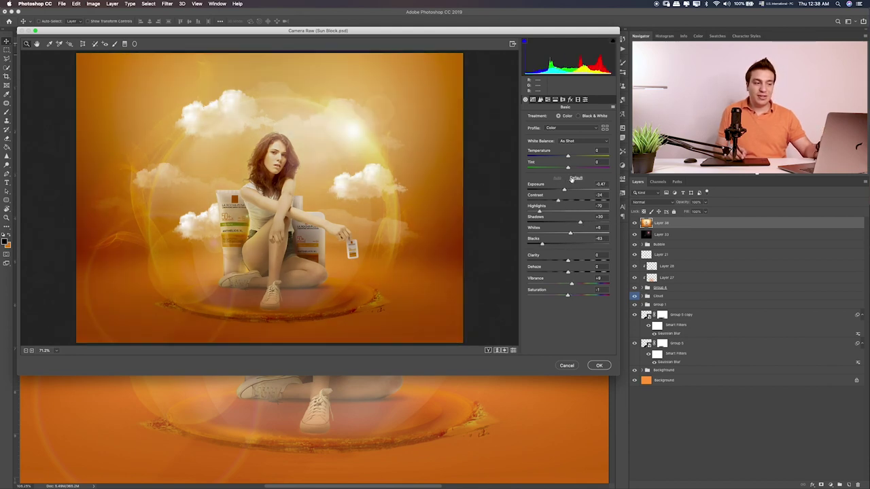
left_click(574, 178)
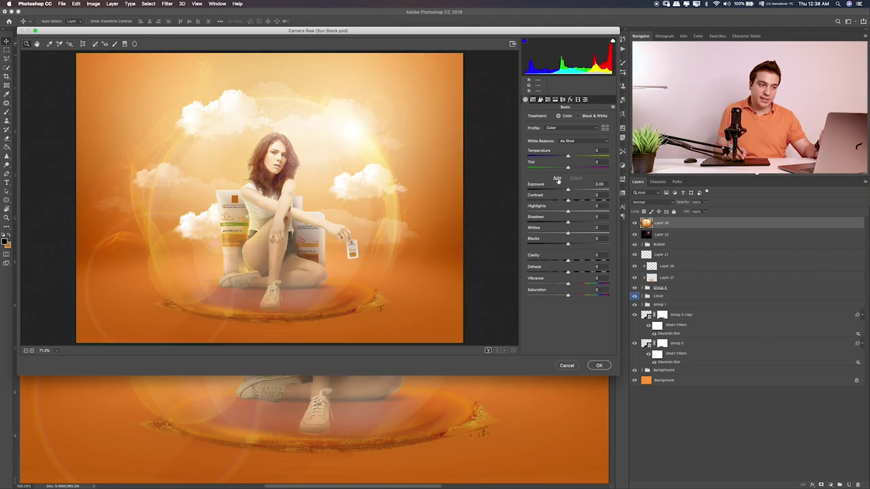
left_click(574, 179)
left_click(558, 178)
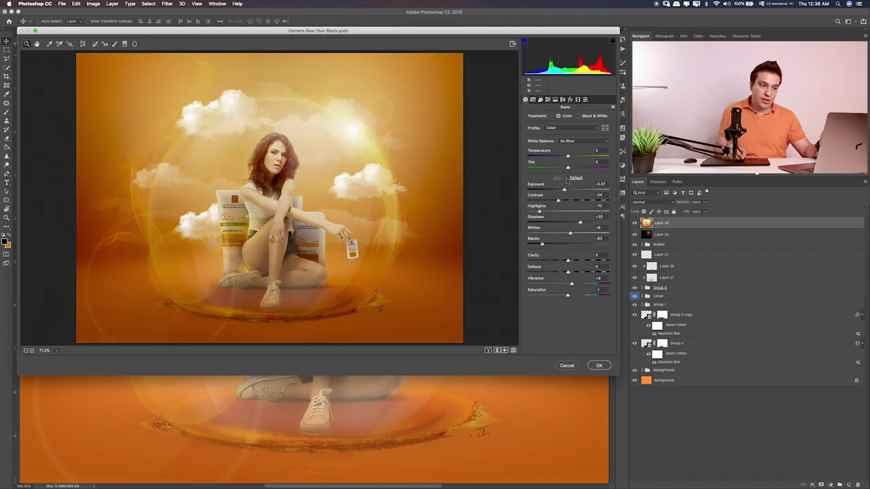
left_click_drag(565, 191, 569, 193)
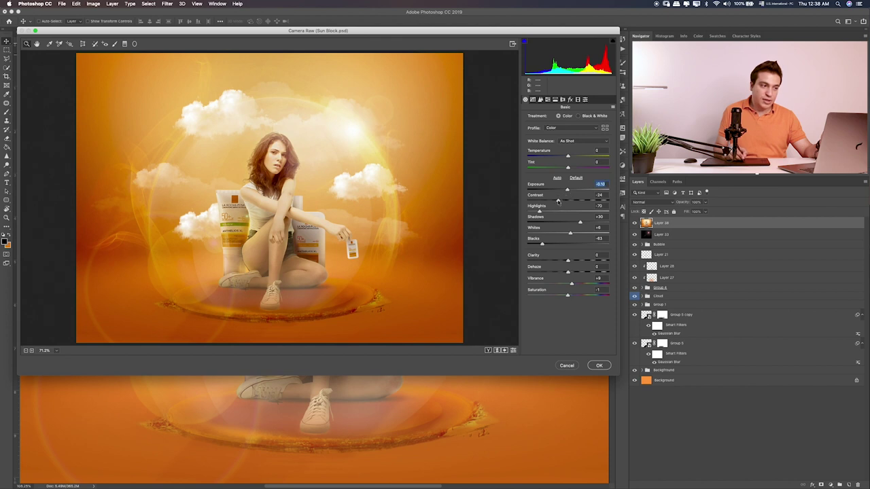
mouse_move(558, 201)
left_mouse_down()
mouse_move(532, 214)
mouse_move(585, 222)
mouse_move(568, 234)
mouse_move(581, 234)
mouse_move(551, 245)
left_mouse_up()
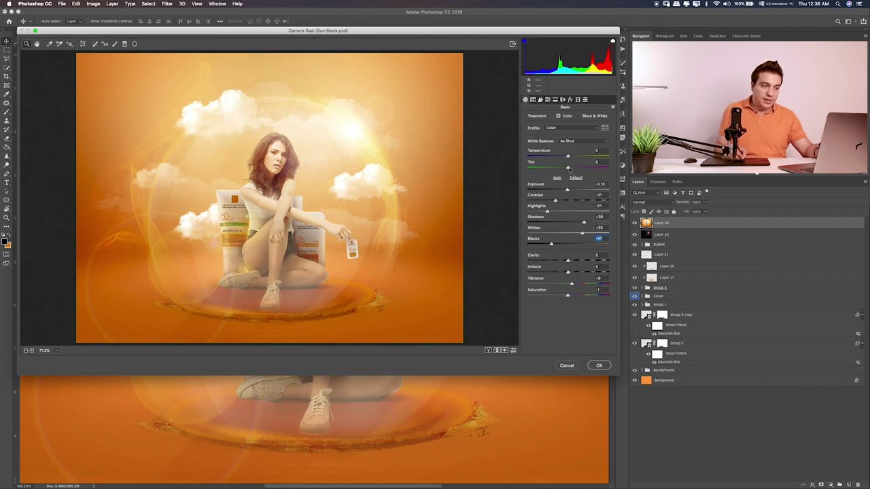
Shift the tint slightly toward magenta and brighten the tone curve highlights.
left_click_drag(568, 168, 578, 170)
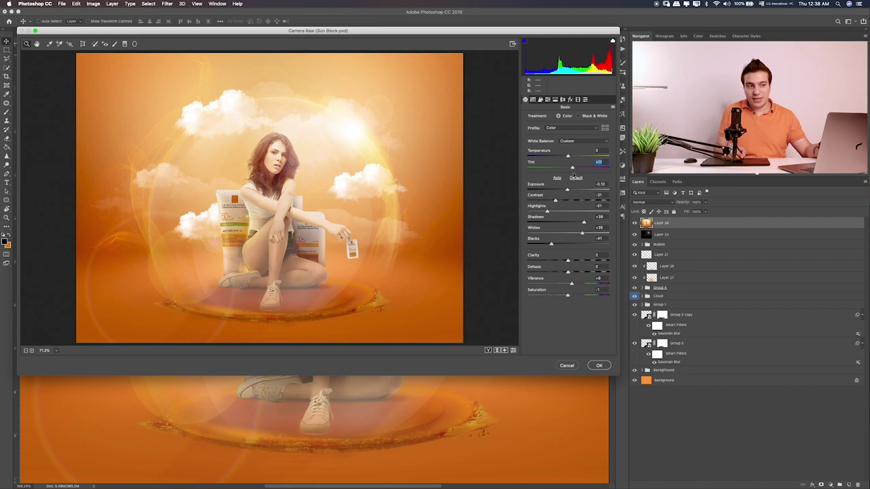
left_click(534, 100)
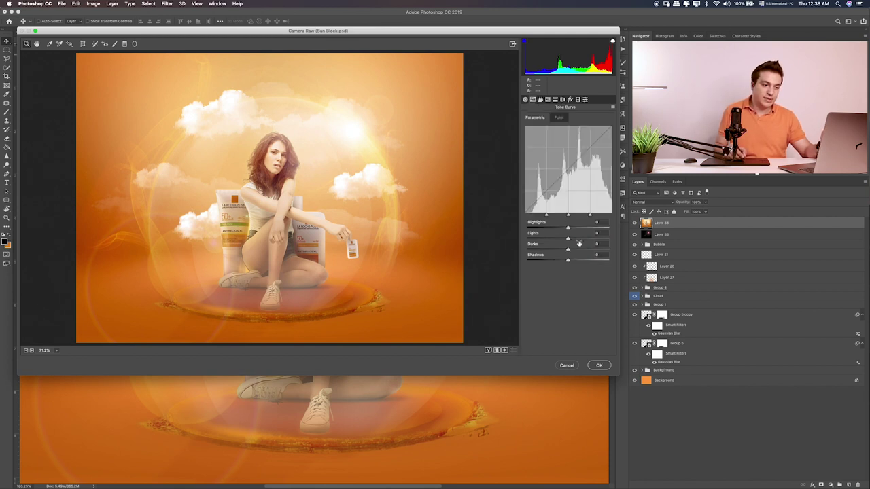
left_click_drag(568, 227, 566, 262)
Set sharpening amount to 61 and brighten the Oranges in HSL Luminance.
left_click(540, 100)
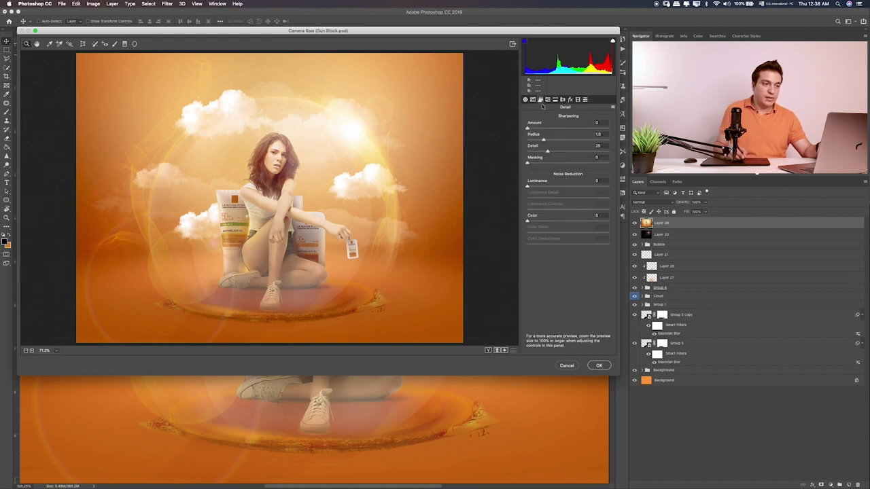
left_click_drag(309, 178, 352, 189)
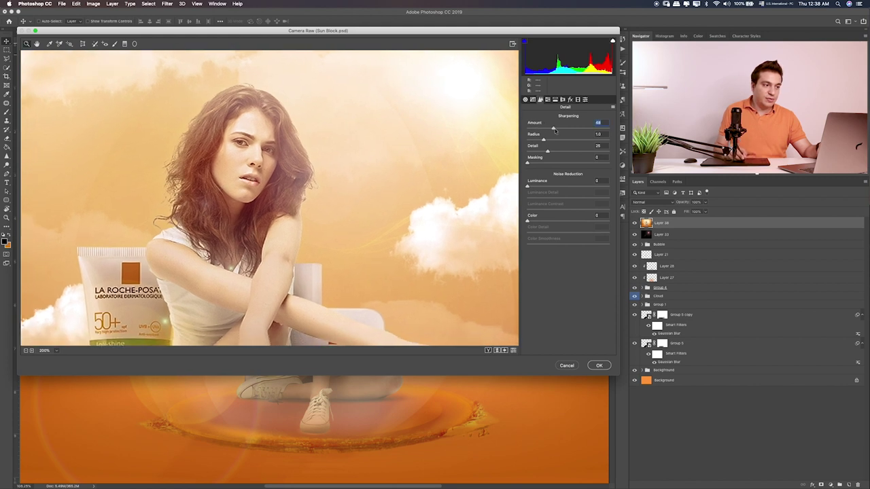
left_click_drag(552, 128, 550, 128)
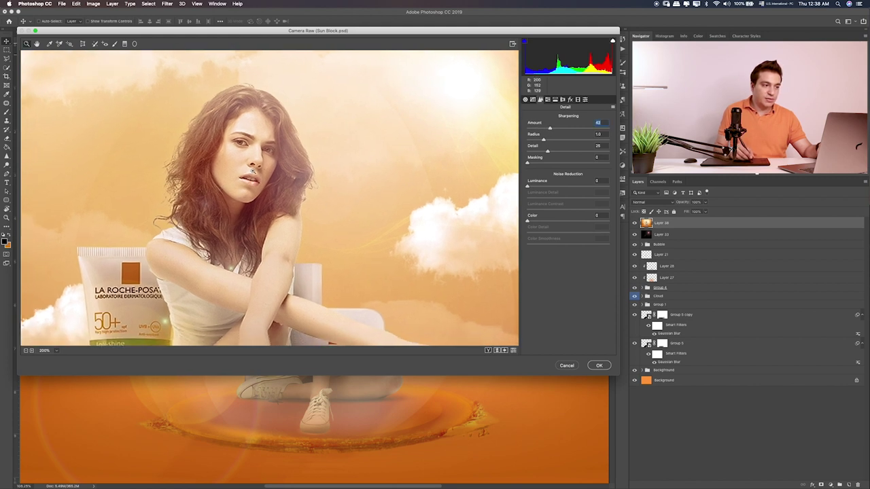
left_click_drag(253, 171, 284, 182)
scroll(284, 181, "down", 2)
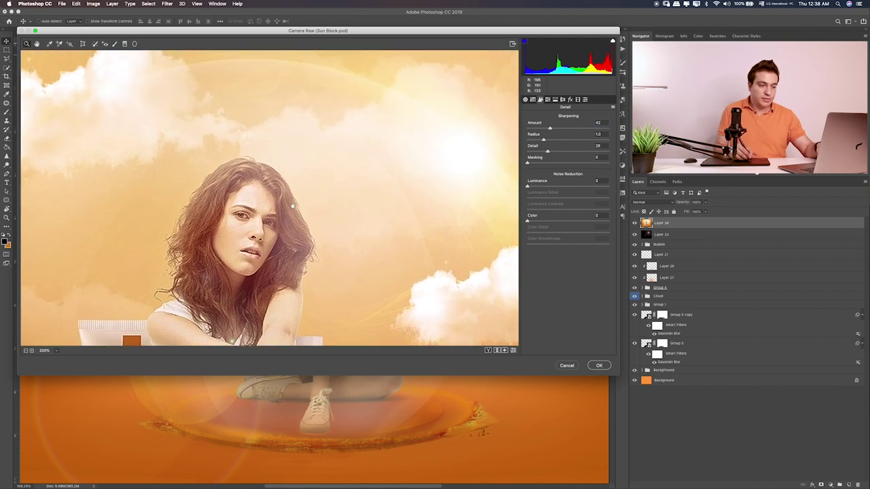
scroll(292, 194, "down", 1)
scroll(292, 193, "down", 1)
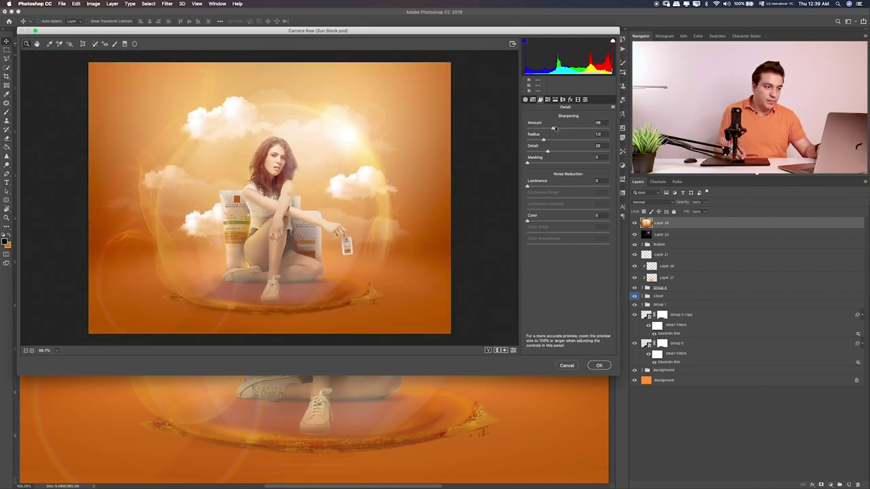
left_click_drag(554, 128, 559, 128)
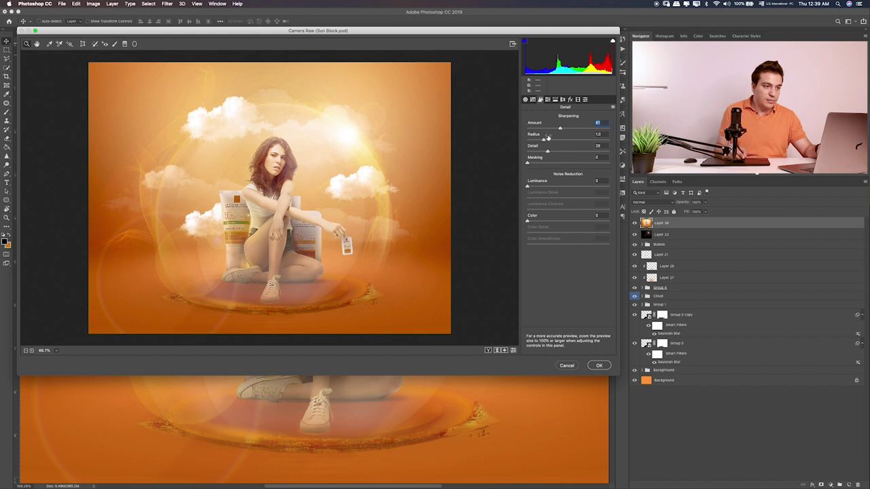
left_click(548, 100)
mouse_move(569, 156)
left_mouse_down()
mouse_move(549, 146)
mouse_move(554, 168)
mouse_move(565, 169)
left_mouse_up()
In HSL, brighten the greens, desaturate the oranges and shift the orange and red hues.
left_click(565, 169)
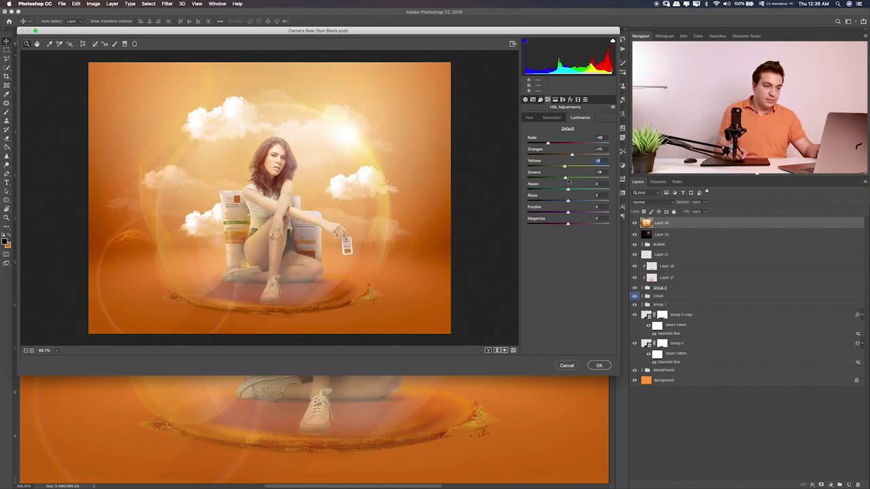
mouse_move(568, 181)
left_mouse_down()
mouse_move(561, 155)
mouse_move(553, 167)
mouse_move(593, 170)
mouse_move(563, 168)
left_mouse_up()
left_click(546, 119)
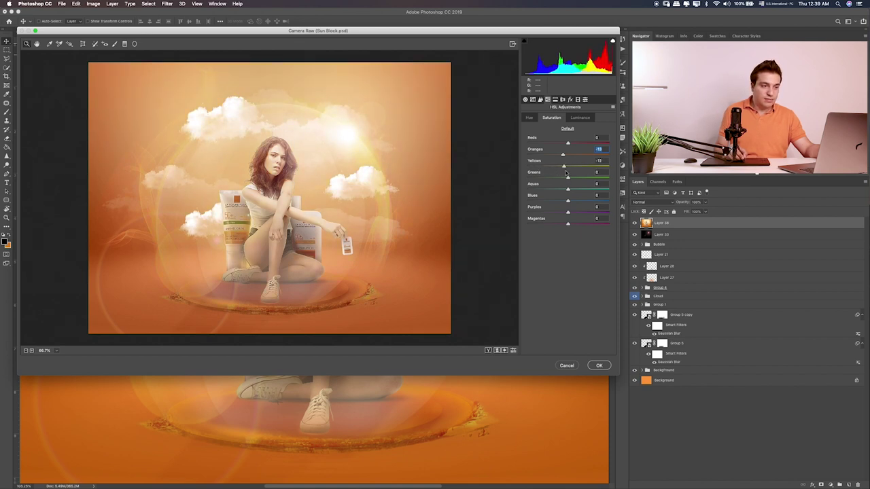
left_click(529, 118)
mouse_move(568, 155)
left_mouse_down()
mouse_move(562, 159)
mouse_move(574, 169)
left_mouse_up()
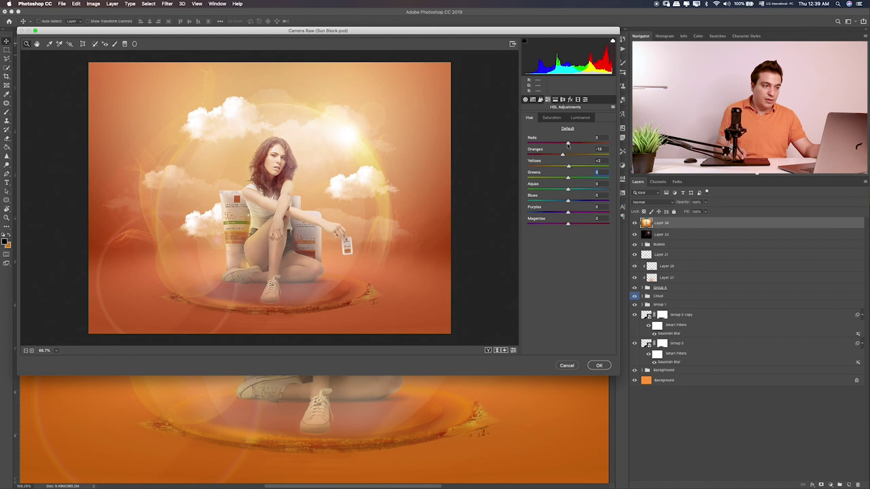
mouse_move(567, 144)
left_mouse_down()
mouse_move(590, 144)
mouse_move(547, 148)
mouse_move(568, 145)
left_mouse_up()
Darken the corners with lens and post-crop vignettes (Amount -10, Midpoint 66, Highlights 37), then apply.
left_click(563, 99)
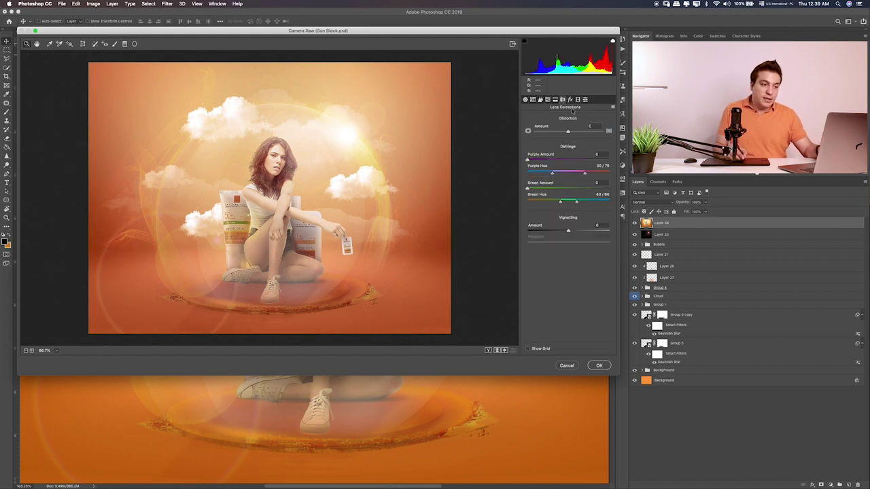
left_click_drag(567, 232, 553, 232)
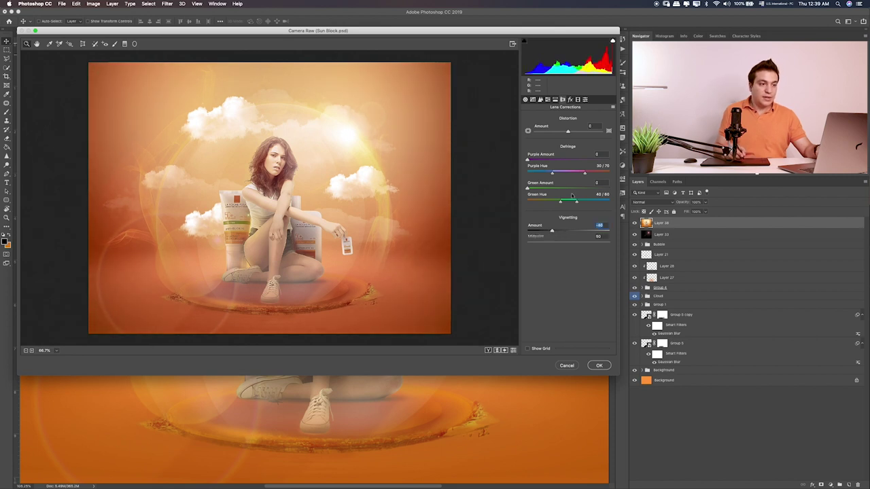
left_click(569, 100)
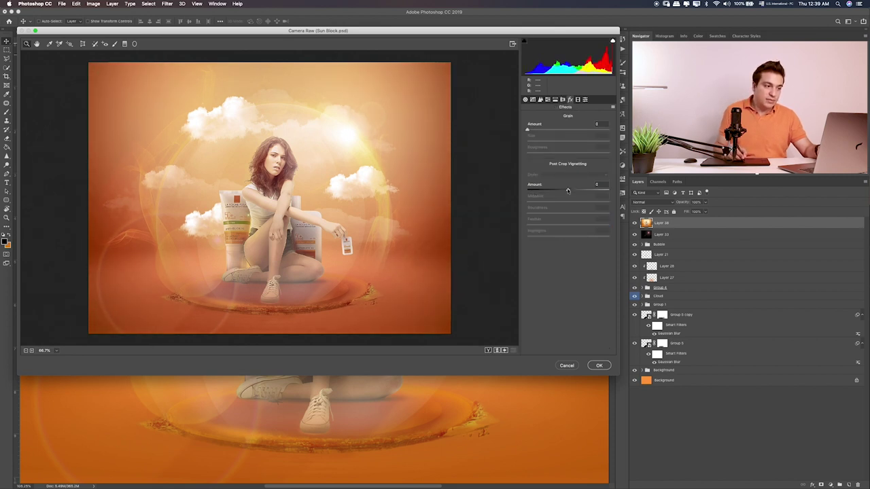
mouse_move(567, 191)
left_mouse_down()
mouse_move(581, 202)
mouse_move(560, 215)
mouse_move(574, 225)
mouse_move(548, 236)
left_mouse_up()
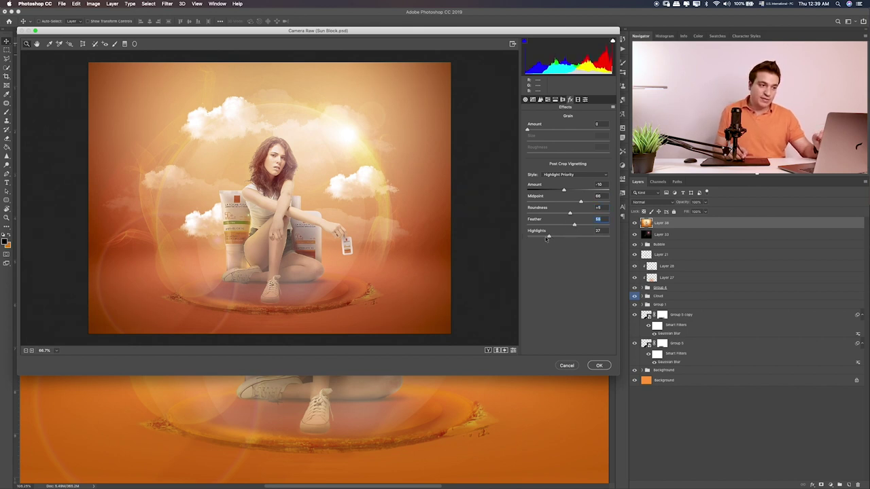
left_click(584, 99)
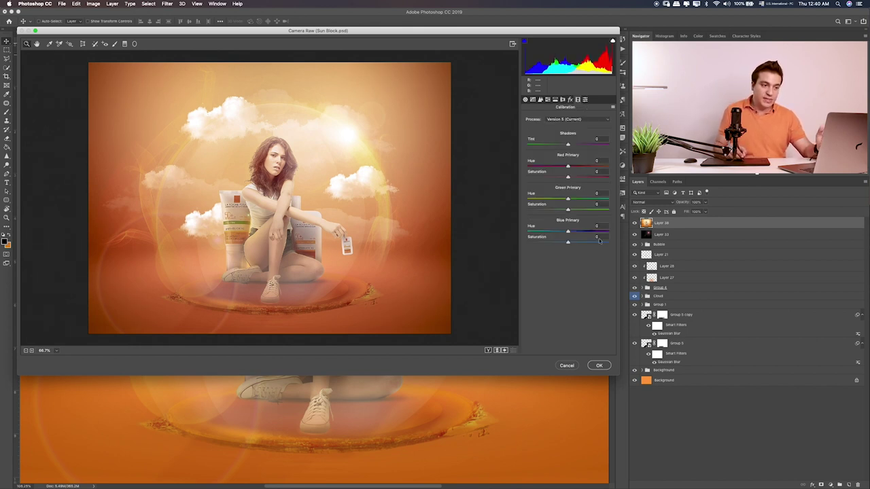
left_click(599, 365)
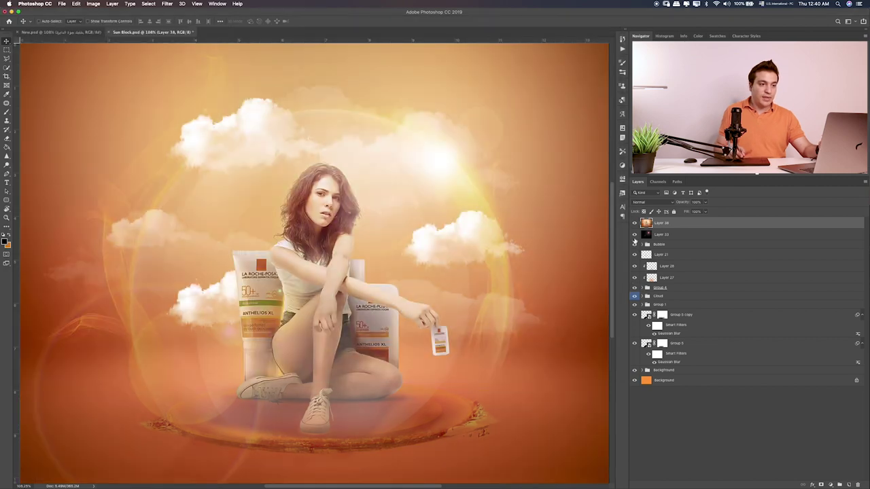
Add a Color Lookup layer using 2Strip.look at 15% opacity.
left_click(634, 224)
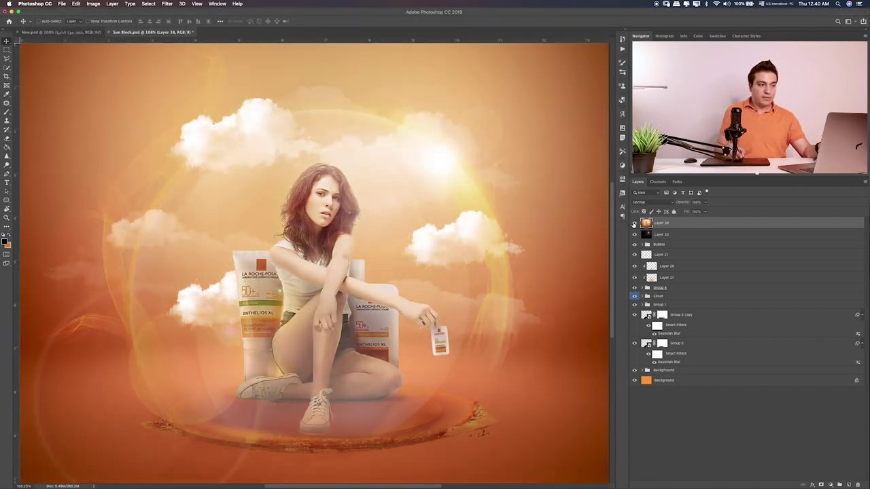
left_click(634, 223)
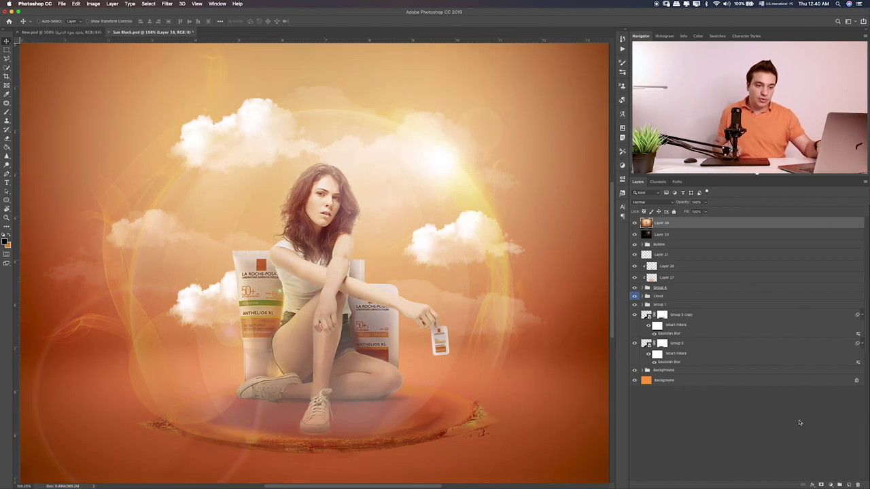
left_click(830, 483)
left_click(833, 438)
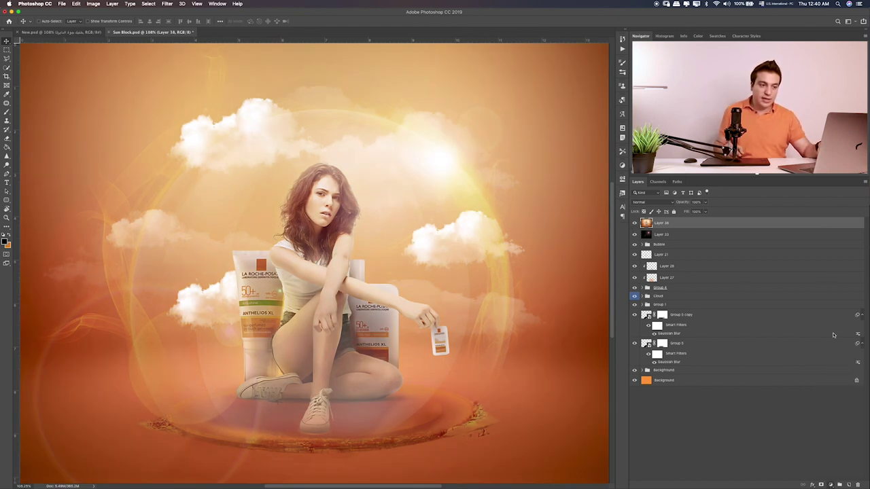
left_click(590, 205)
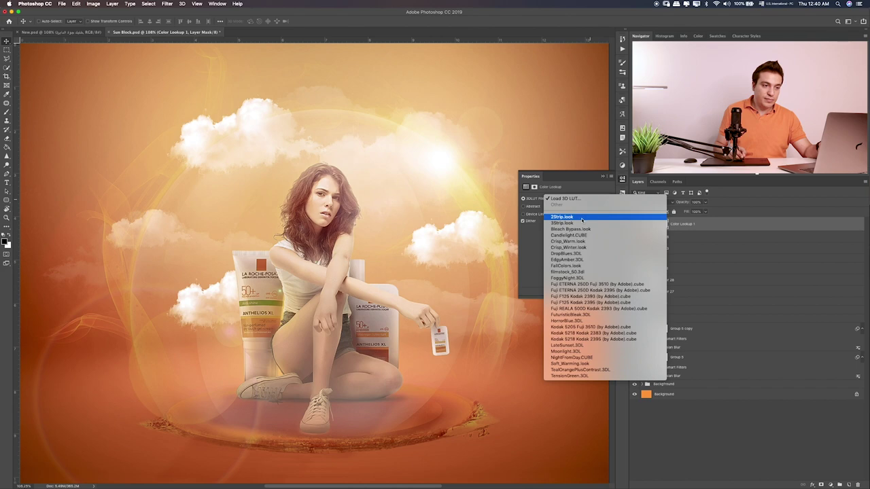
left_click(581, 218)
left_click_drag(704, 202, 678, 213)
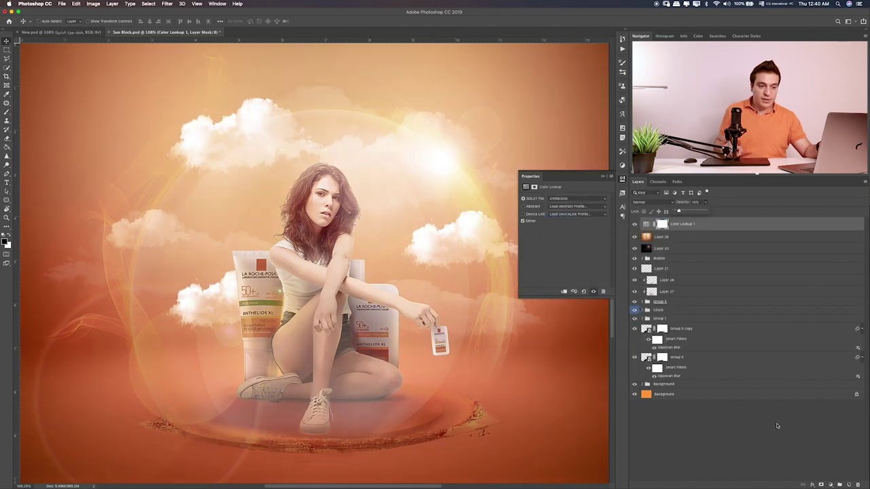
Add a second Color Lookup using 3Strip.look at 10% opacity, then a Selective Color layer.
left_click(832, 483)
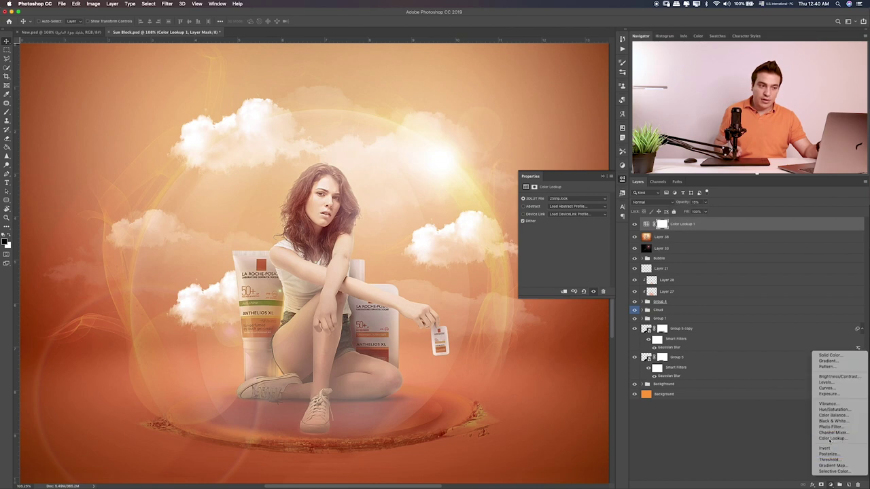
left_click(831, 441)
left_click(578, 198)
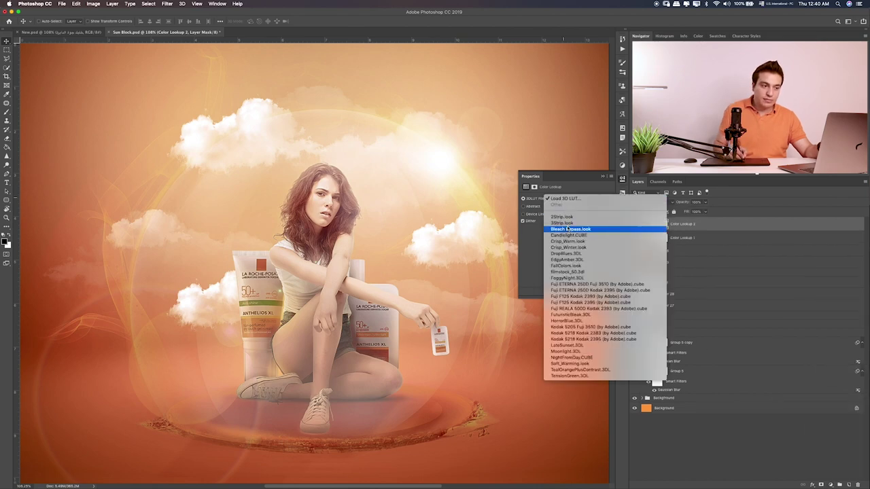
left_click(662, 223)
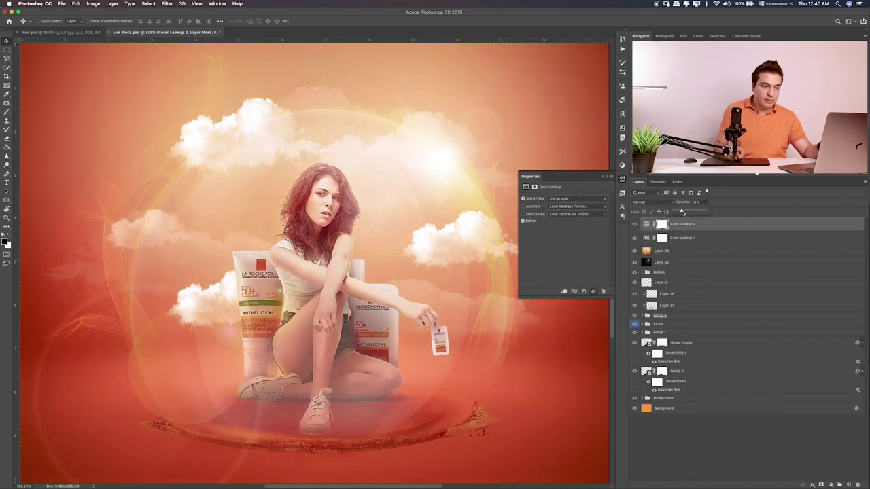
left_click_drag(682, 213, 676, 213)
left_click(645, 223)
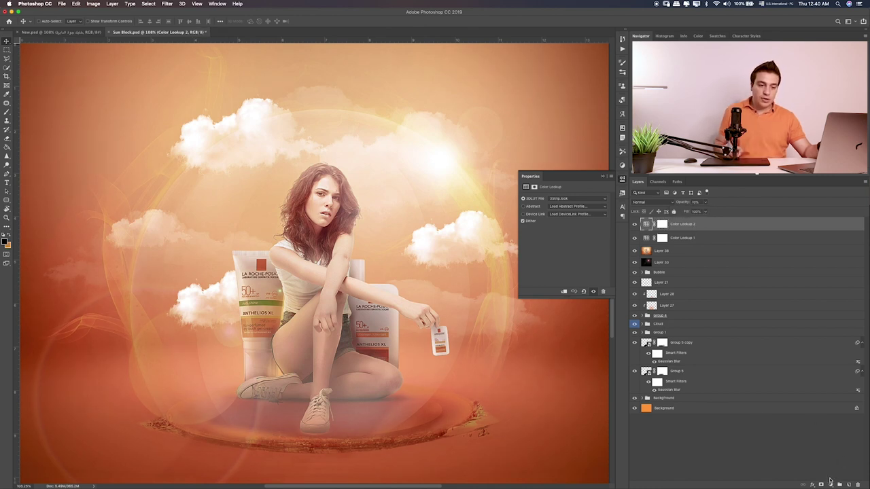
left_click(830, 482)
left_click(835, 470)
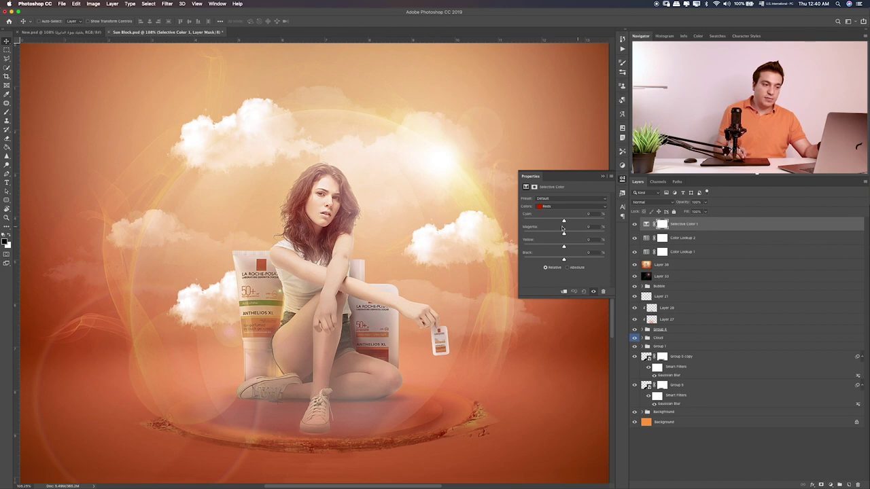
Tweak the reds' cyan and black, and shift Neutrals to Cyan +8, Black -10.
mouse_move(564, 221)
left_mouse_down()
mouse_move(561, 236)
mouse_move(570, 236)
left_mouse_up()
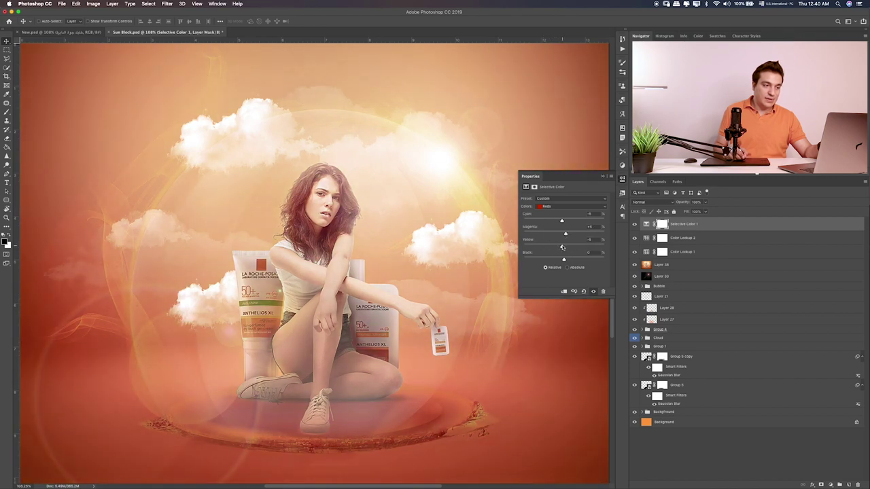
left_click_drag(563, 259, 566, 260)
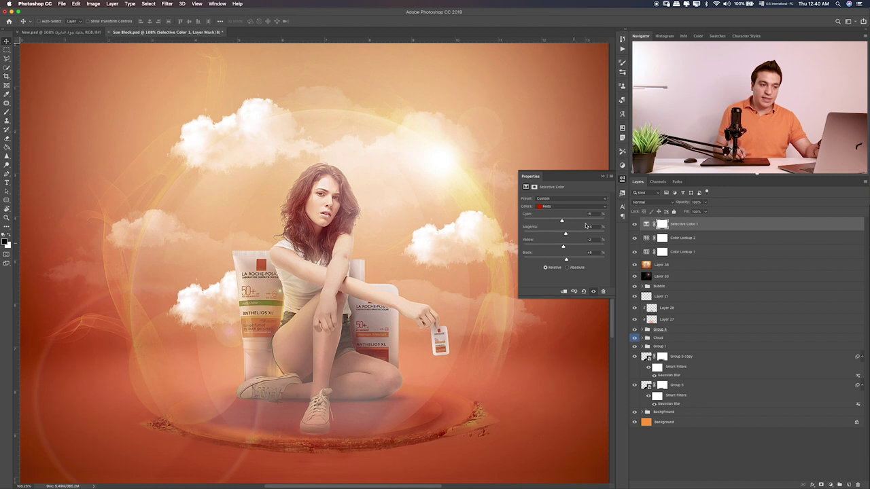
left_click(571, 206)
left_click(579, 233)
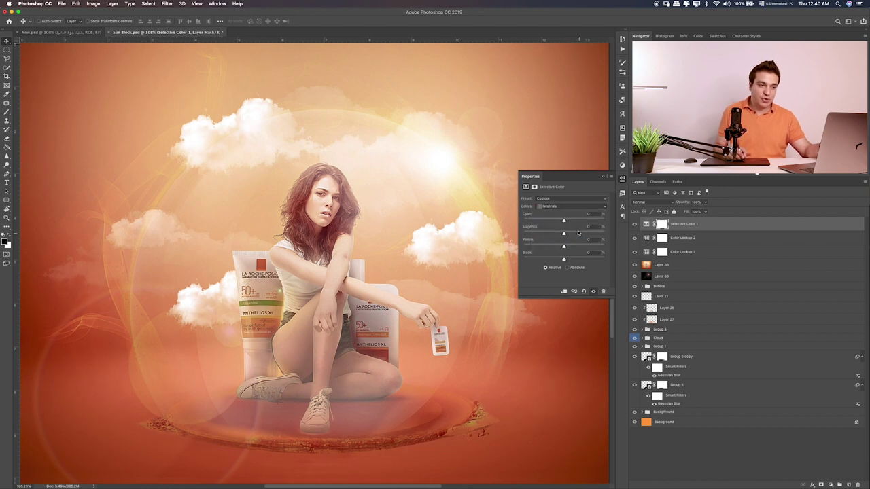
mouse_move(562, 220)
left_mouse_down()
mouse_move(551, 223)
mouse_move(567, 234)
left_mouse_up()
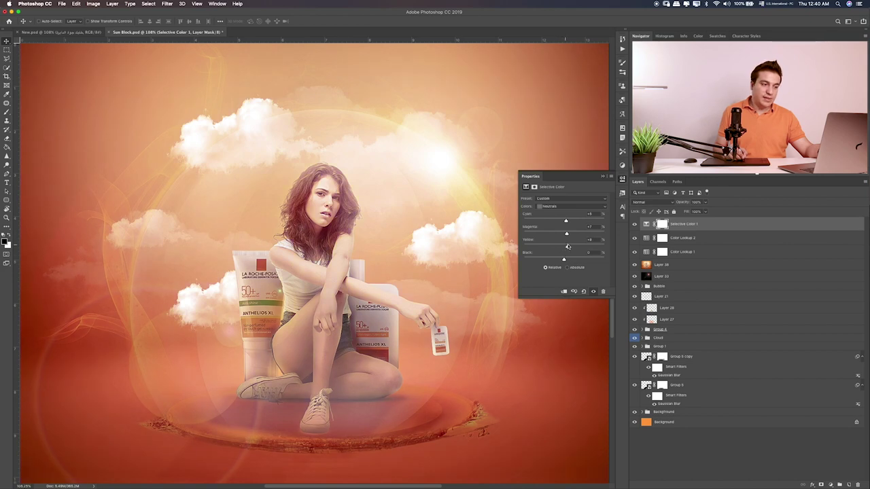
left_click_drag(563, 260, 560, 260)
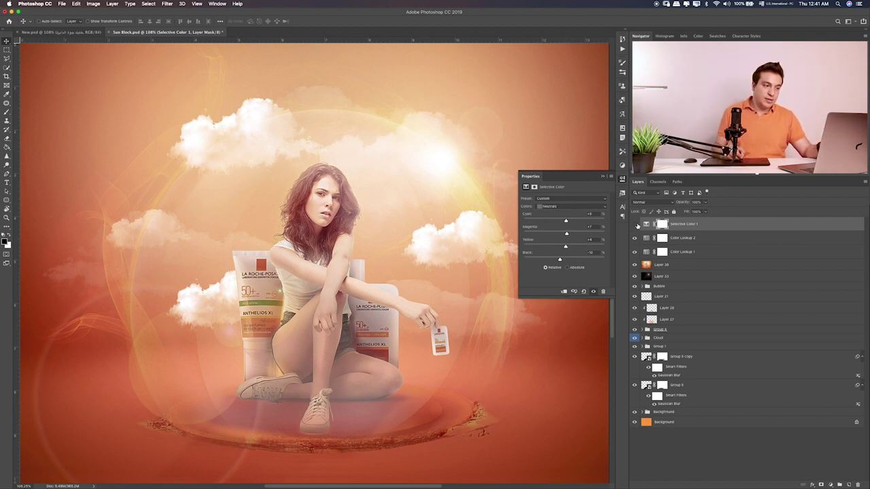
Toggle the adjustments to compare, then add a Solid Color fill layer.
left_click(636, 224)
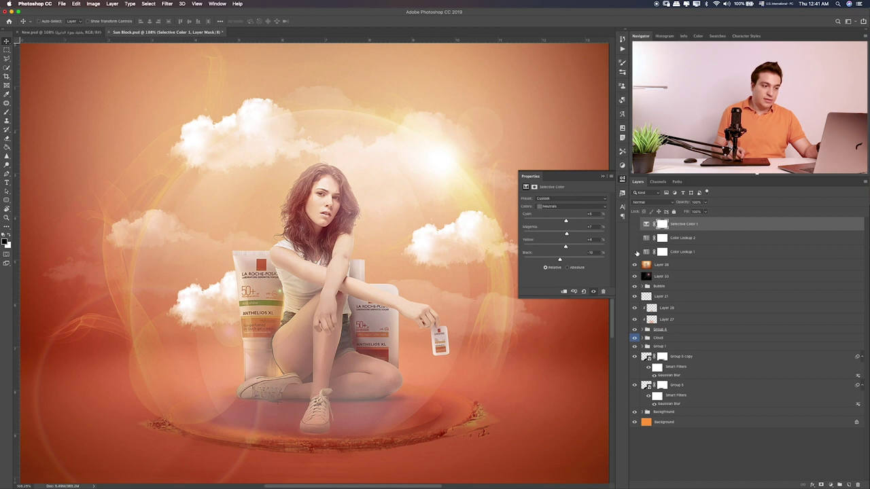
left_click(636, 253)
left_click(635, 225)
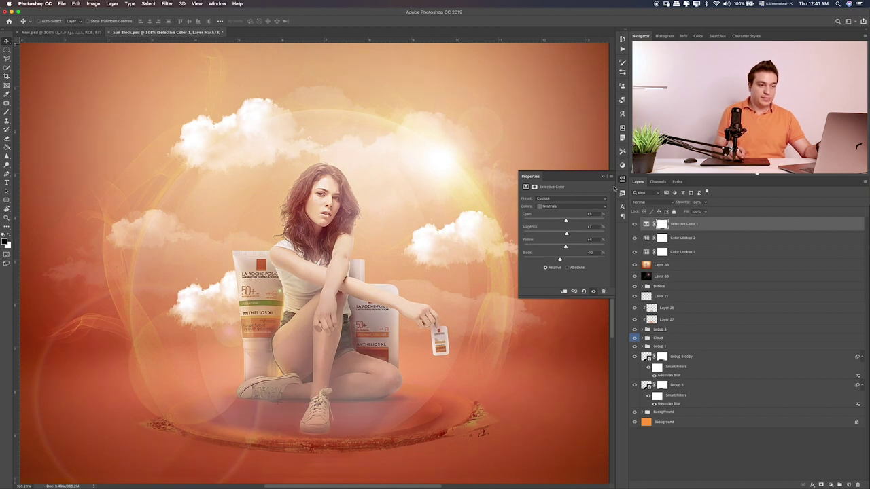
left_click(832, 484)
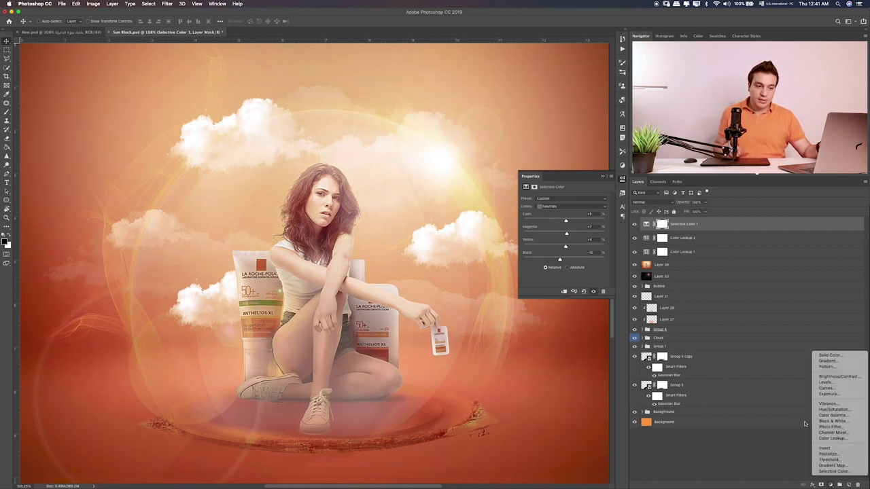
left_click(845, 356)
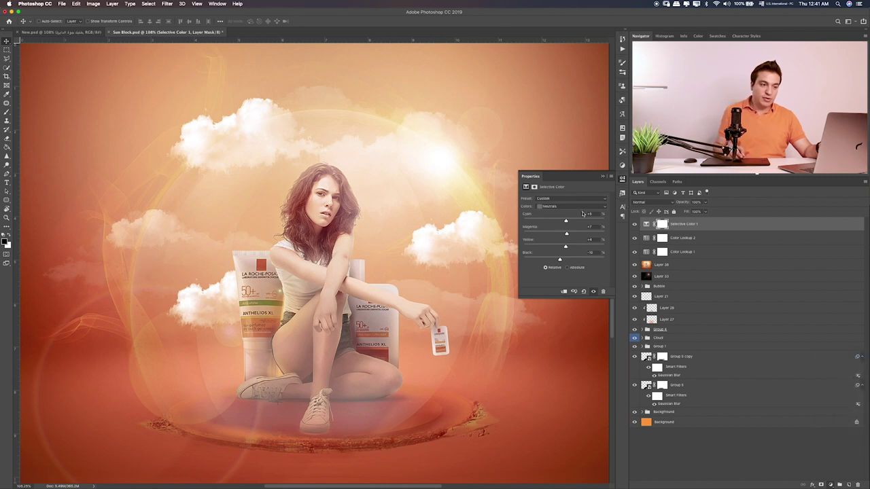
Make the black Color Fill 1 blend in Soft Light at 34% opacity.
left_click(561, 158)
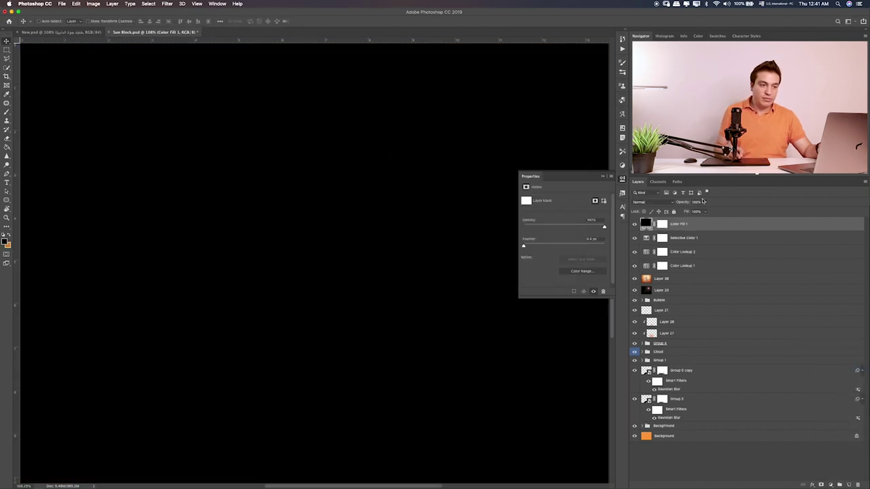
left_click(669, 205)
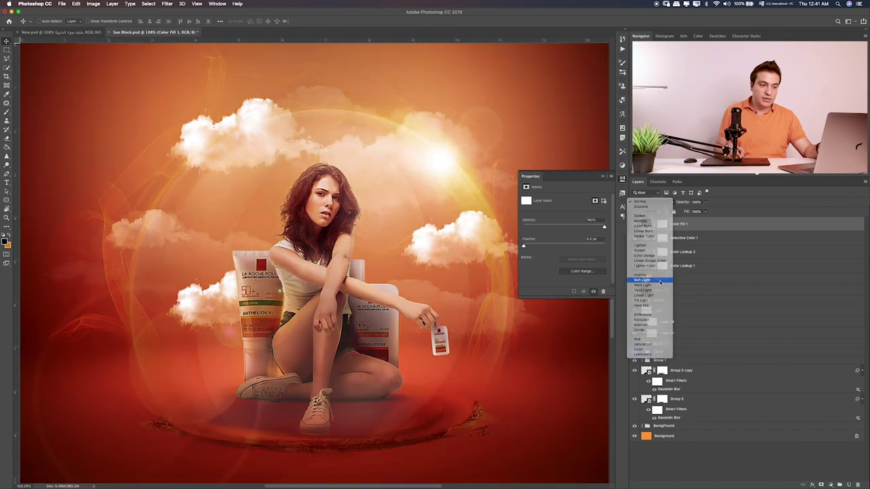
left_click(659, 280)
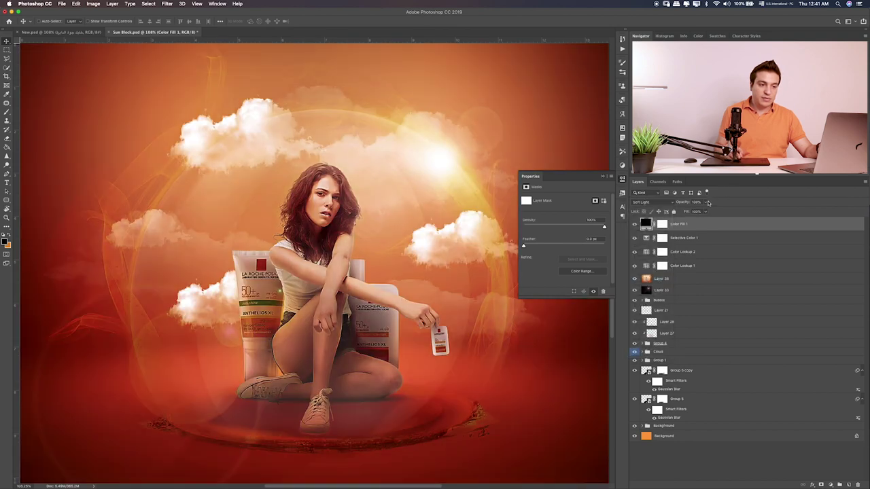
left_click_drag(709, 203, 685, 212)
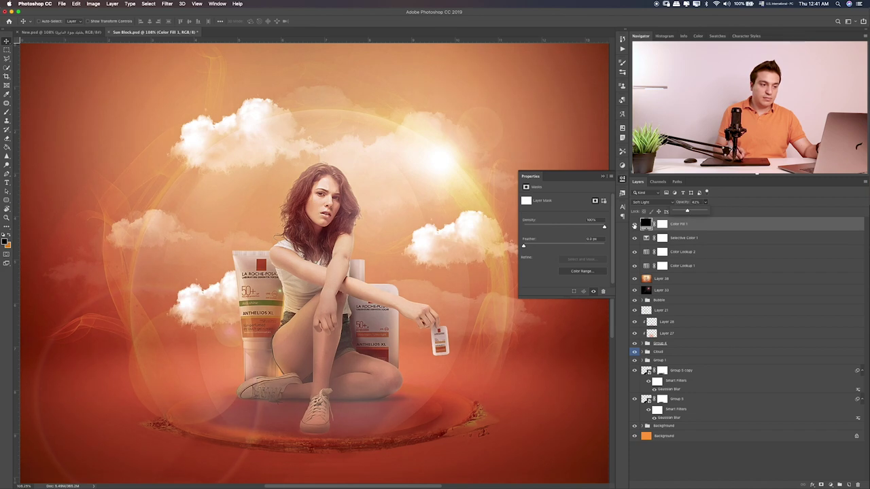
left_click(634, 225)
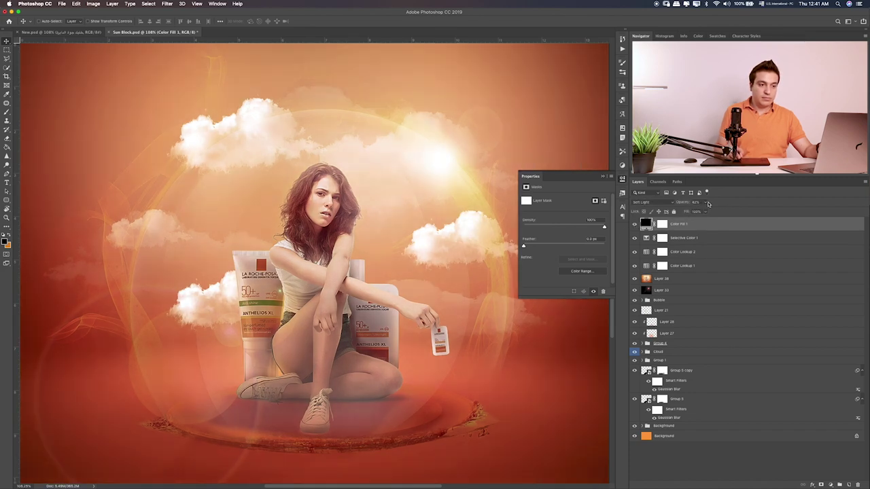
left_click(708, 203)
left_click_drag(703, 212, 704, 212)
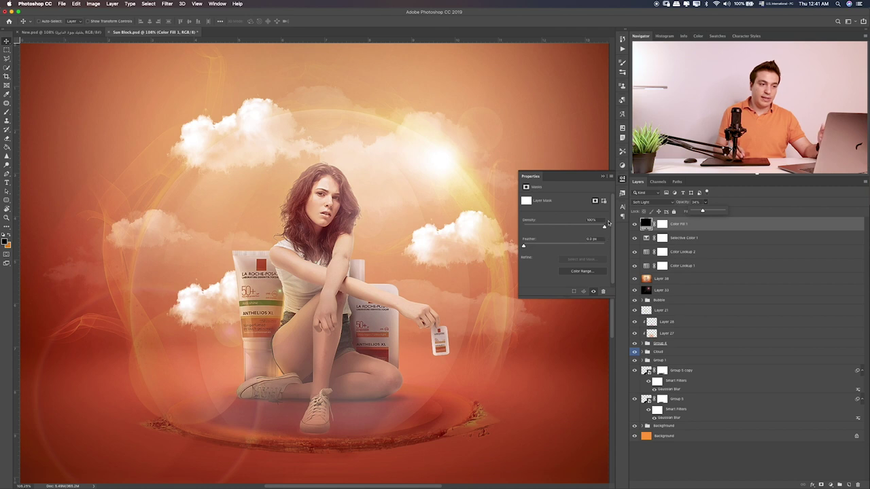
left_click(602, 177)
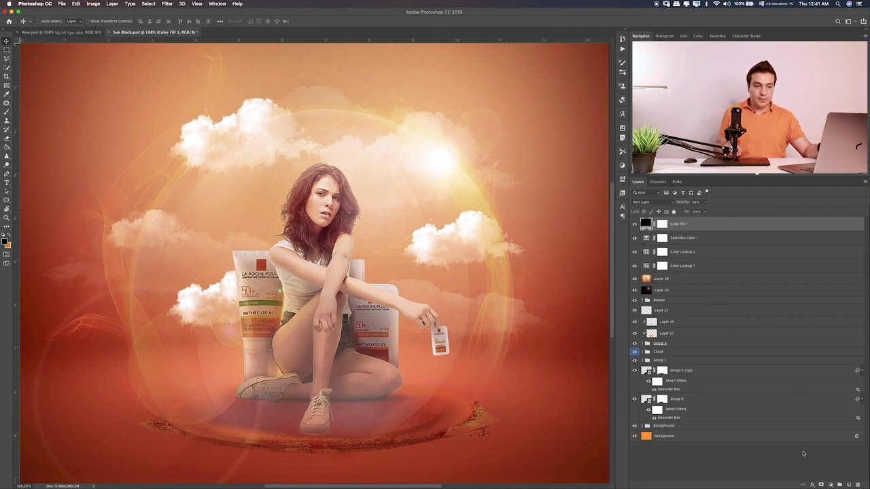
left_click(829, 484)
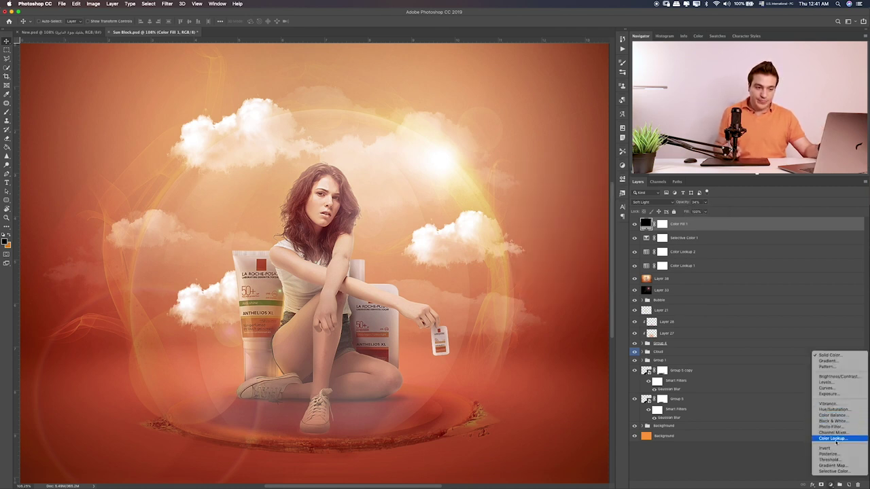
Add Levels (black input 20, midtones 1.10) and stamp visible layers into Layer 39.
left_click(830, 382)
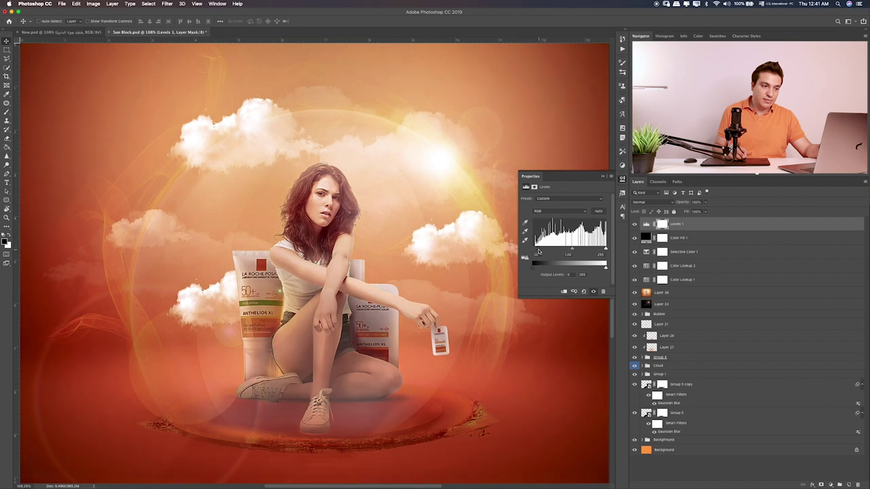
left_click_drag(570, 250, 567, 252)
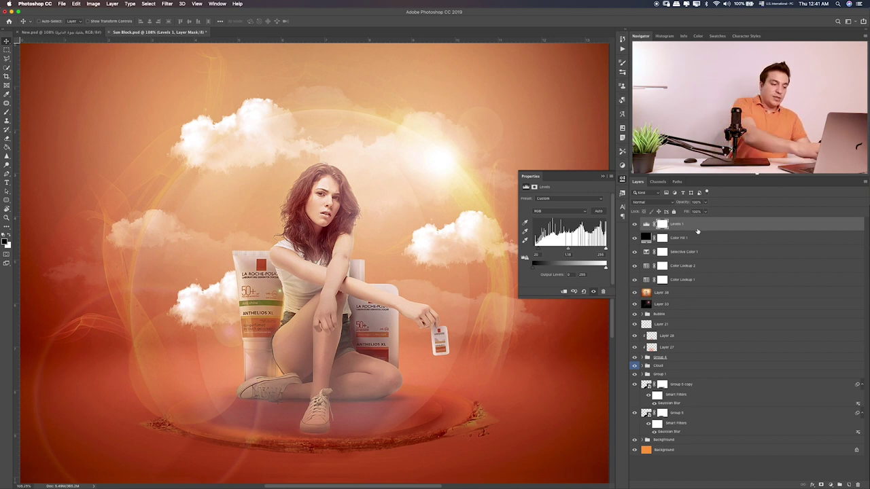
key("ctrl+alt+shift+e")
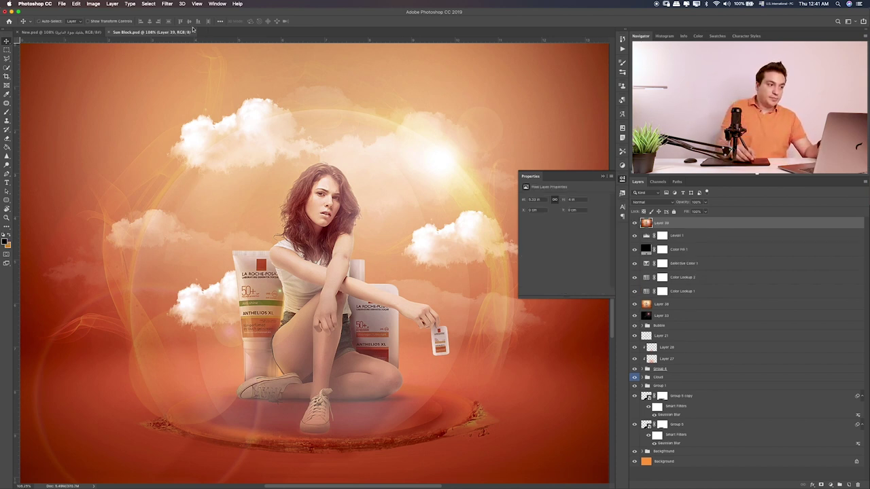
Apply a High Pass filter to Layer 39 and blend it as Linear Light.
left_click(171, 5)
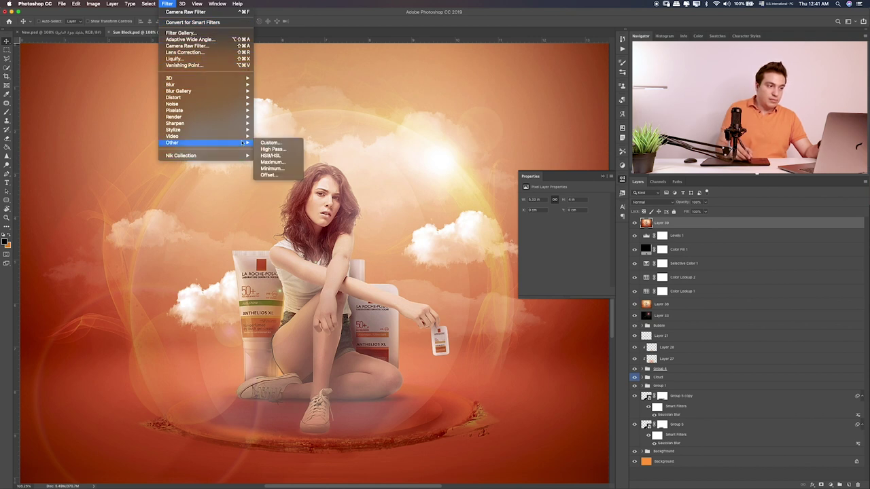
mouse_move(172, 143)
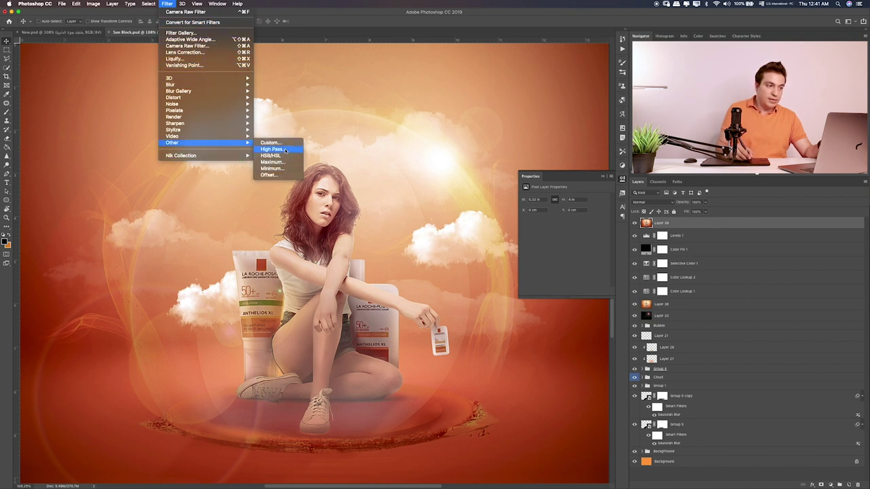
left_click(301, 161)
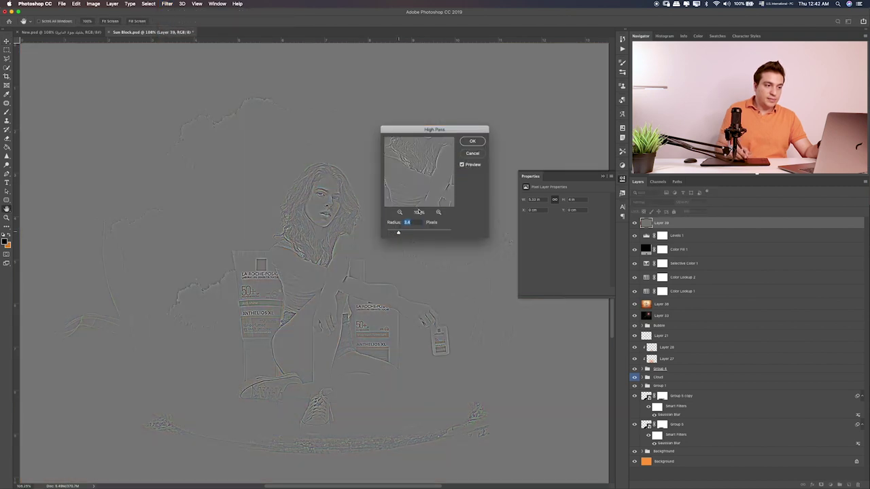
left_click(471, 142)
left_click(649, 202)
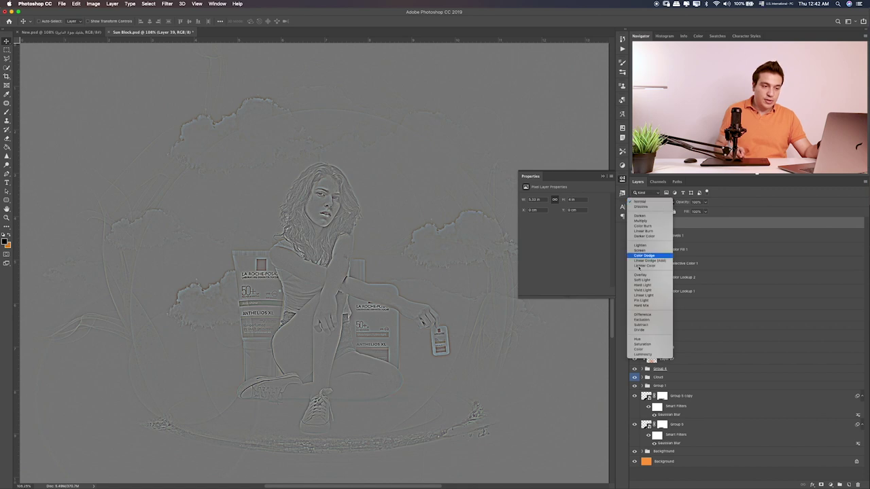
left_click(664, 292)
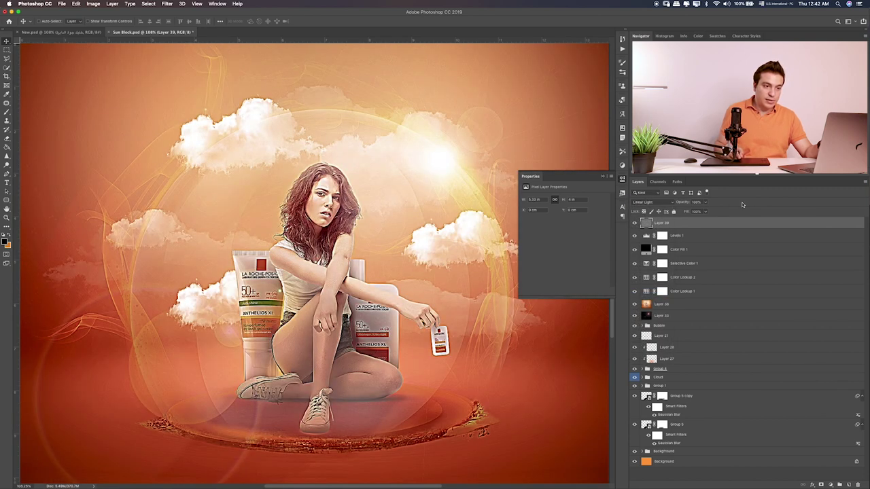
left_click(705, 203)
left_click_drag(706, 212, 681, 212)
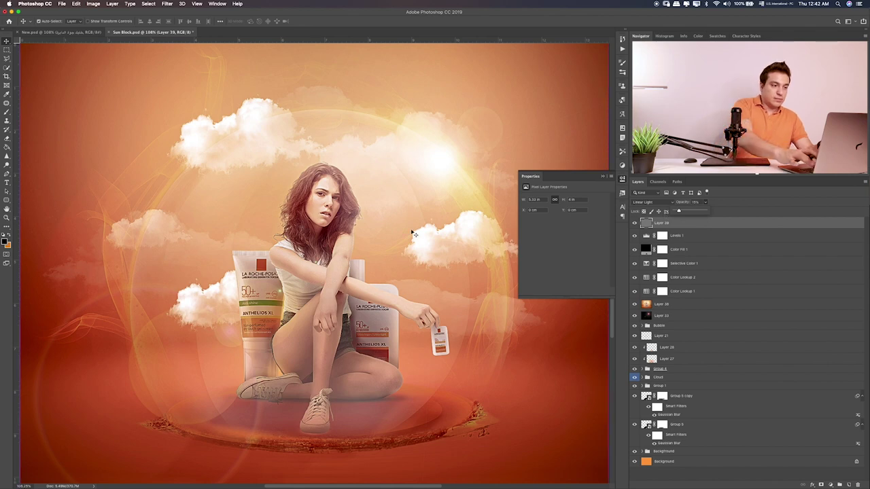
Set the high-pass layer to 5% opacity, checking the sharpening zoomed in and at fit.
key("ctrl+plus")
key("ctrl+plus")
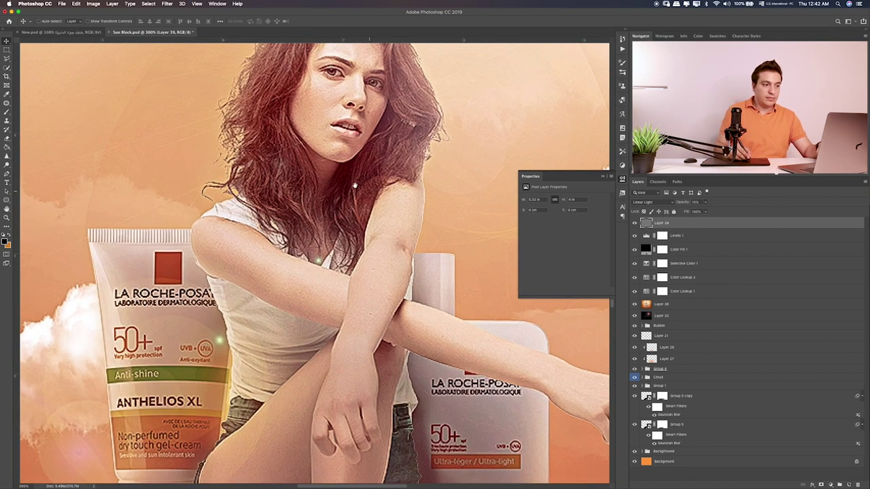
scroll(354, 185, "up", 3)
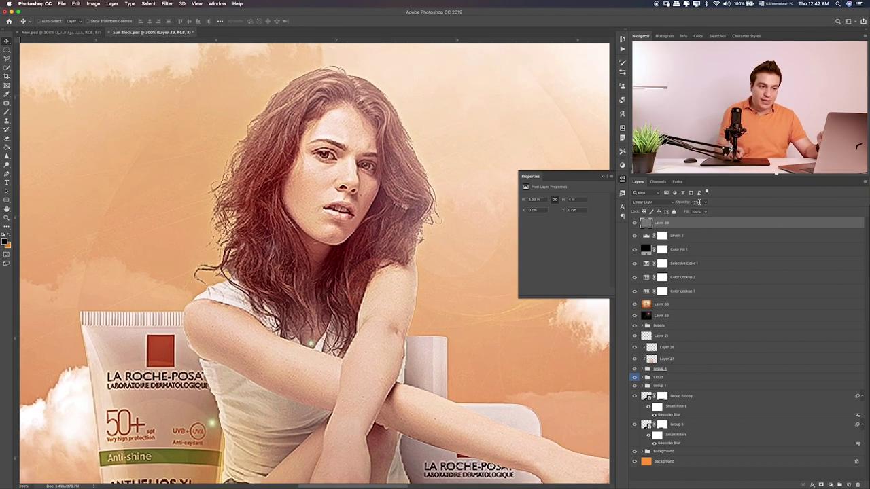
left_click(706, 202)
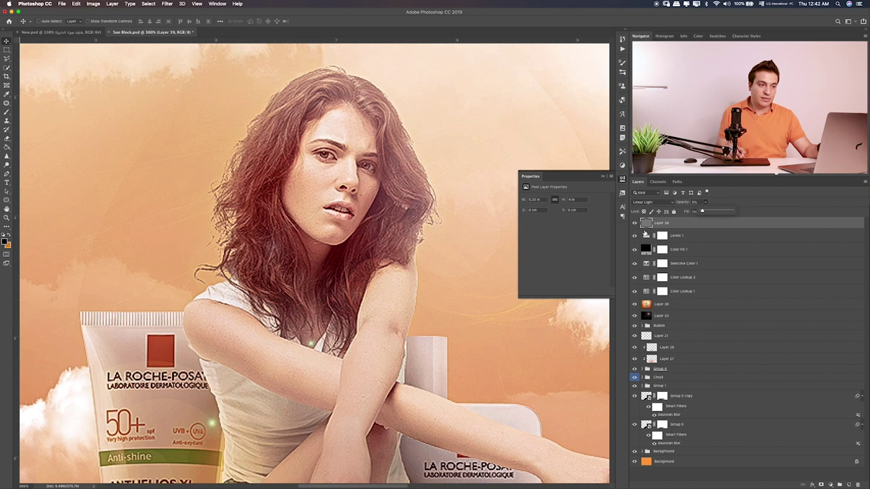
left_click(645, 233)
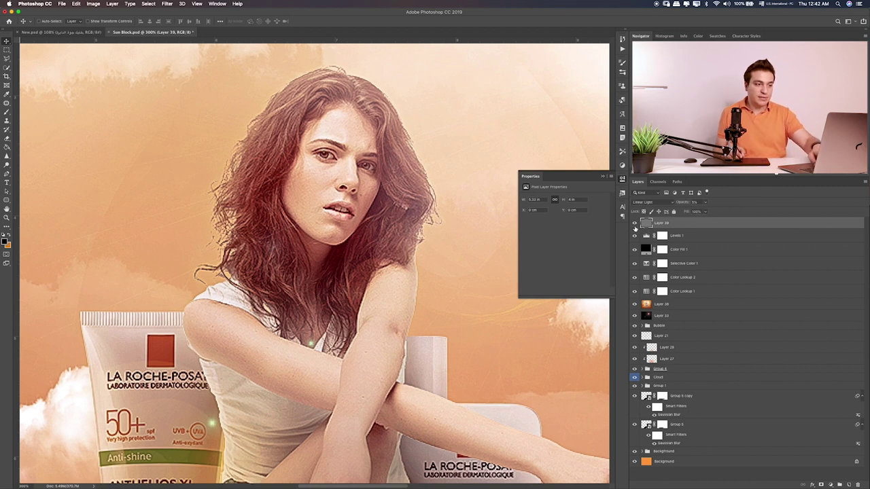
key("ctrl+0")
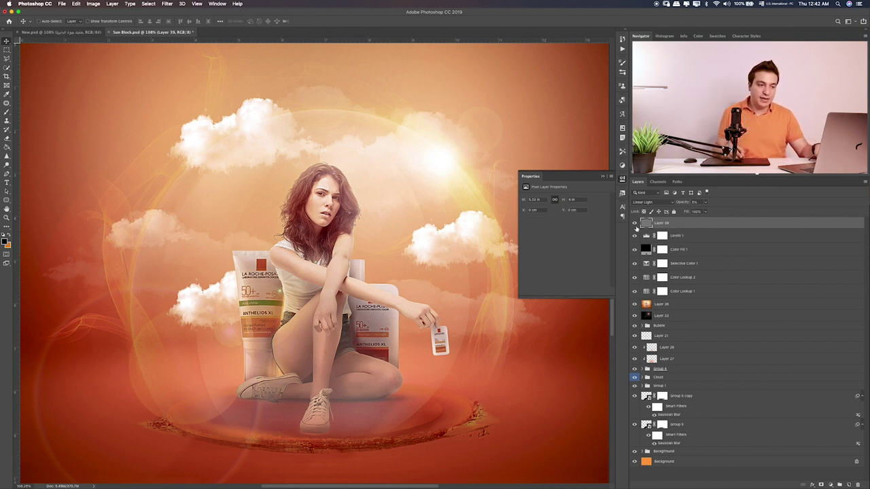
left_click(634, 223)
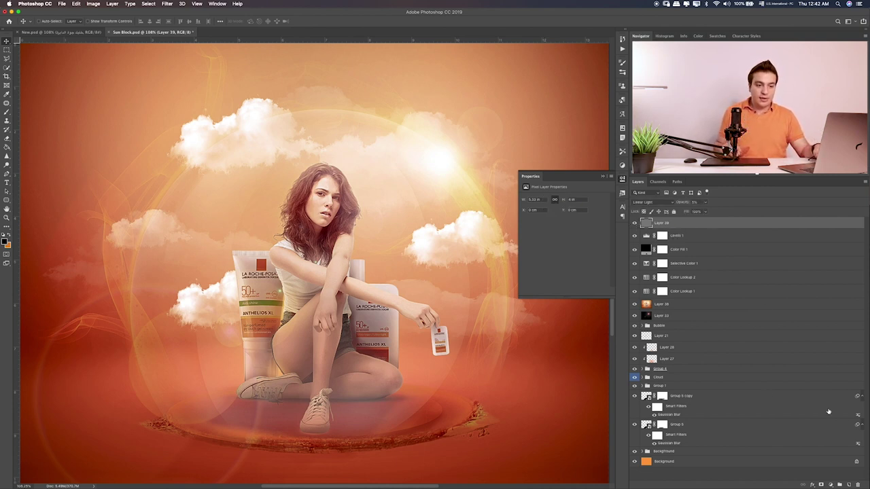
Create Layer 40 filled with 50% Gray and blended as Linear Light.
left_click(849, 485)
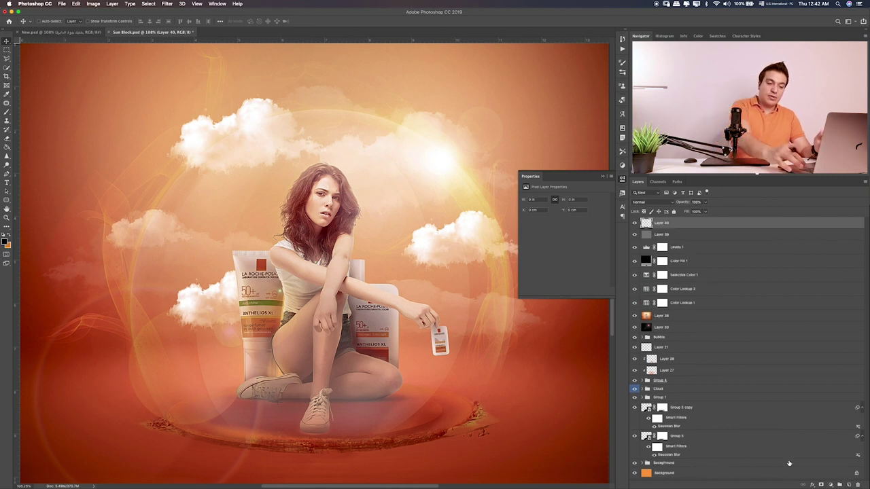
key("shift+BackSpace")
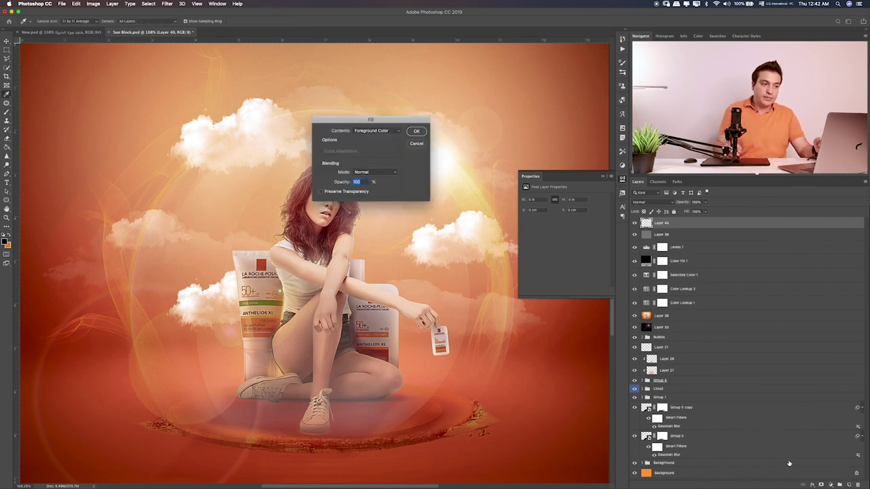
left_click(386, 134)
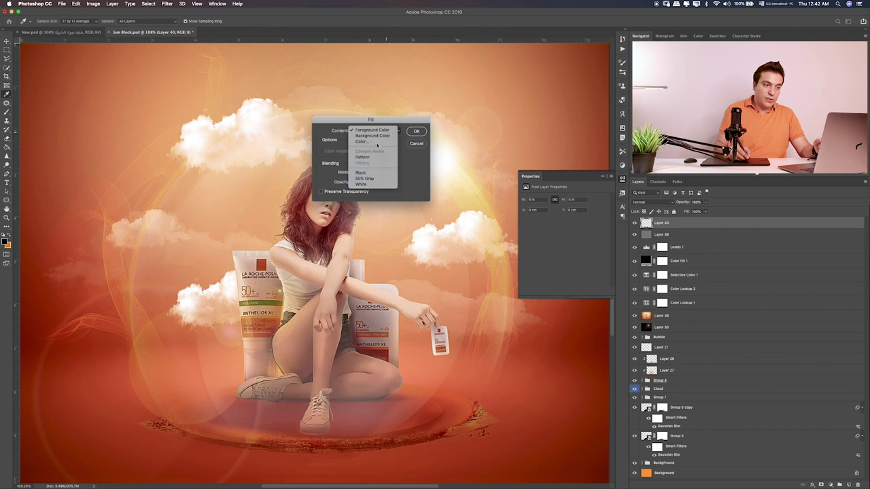
left_click(371, 180)
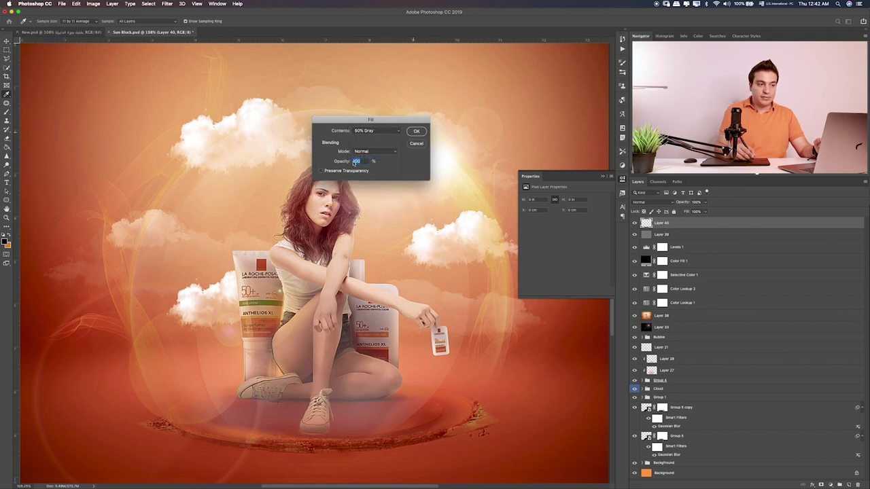
key("Return")
left_click(651, 202)
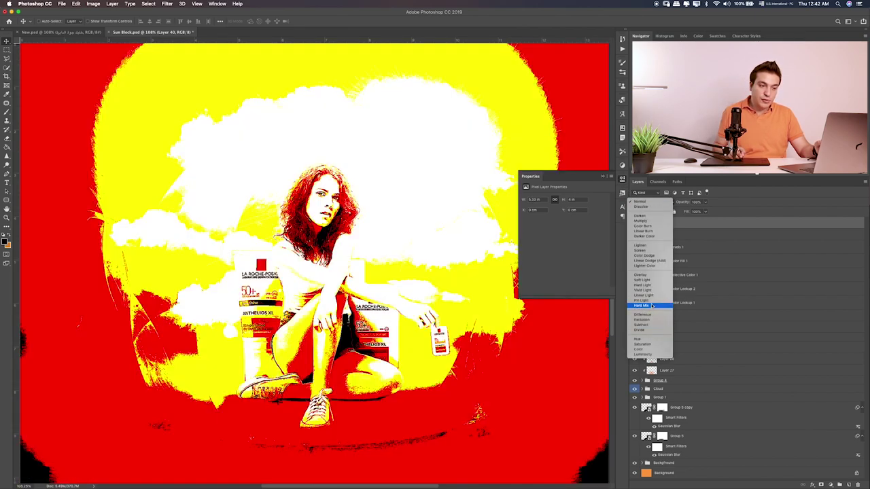
left_click(654, 295)
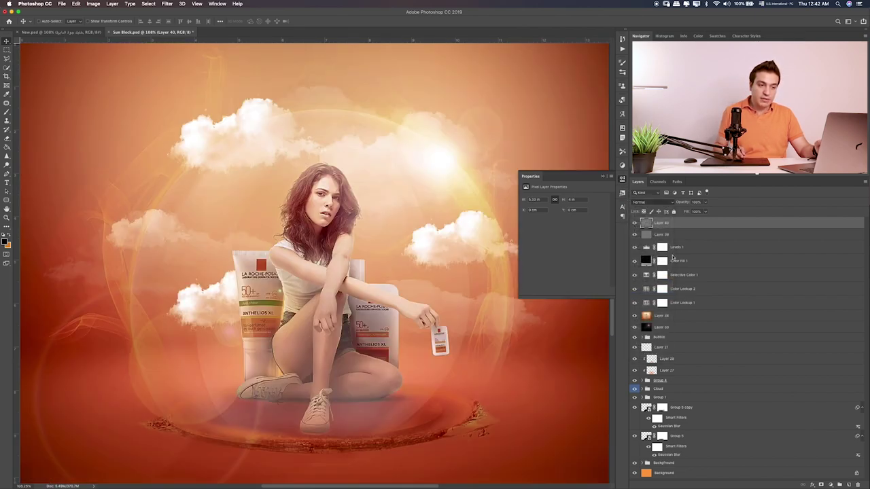
left_click(602, 177)
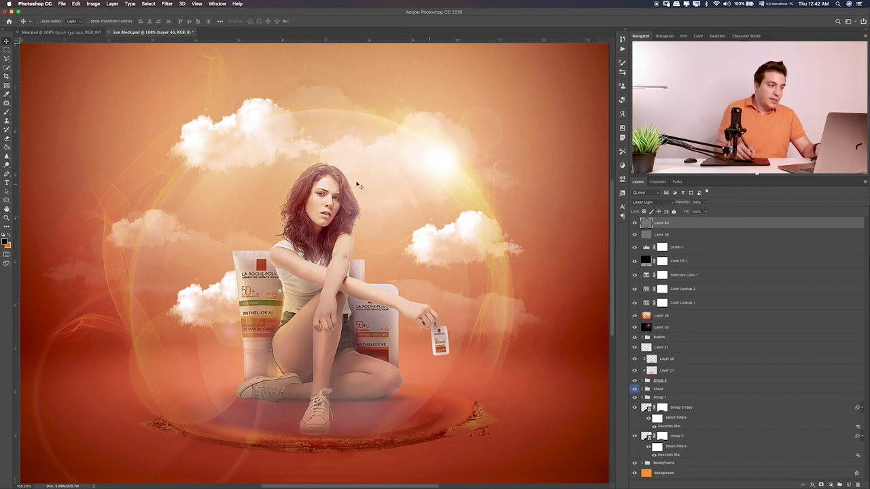
left_click(8, 166)
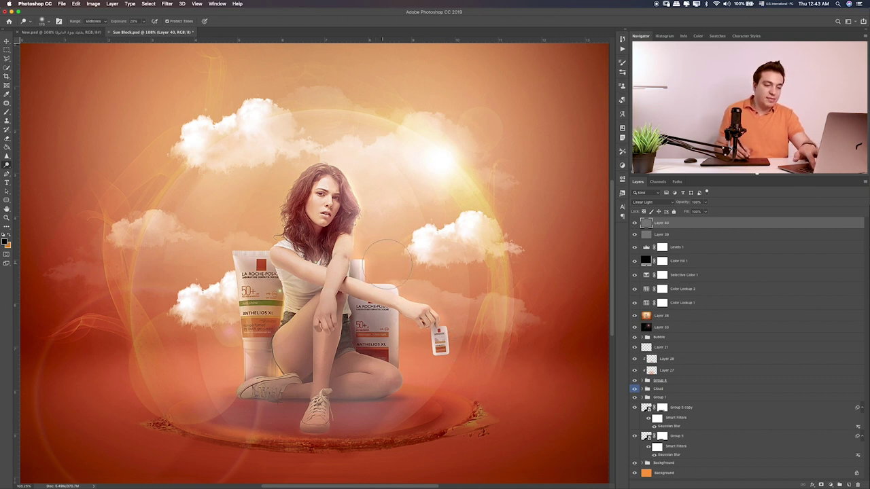
Resize the toning brush and lighten the model's legs, feet and shoes.
key("bracketright")
key("bracketright")
key("bracketright")
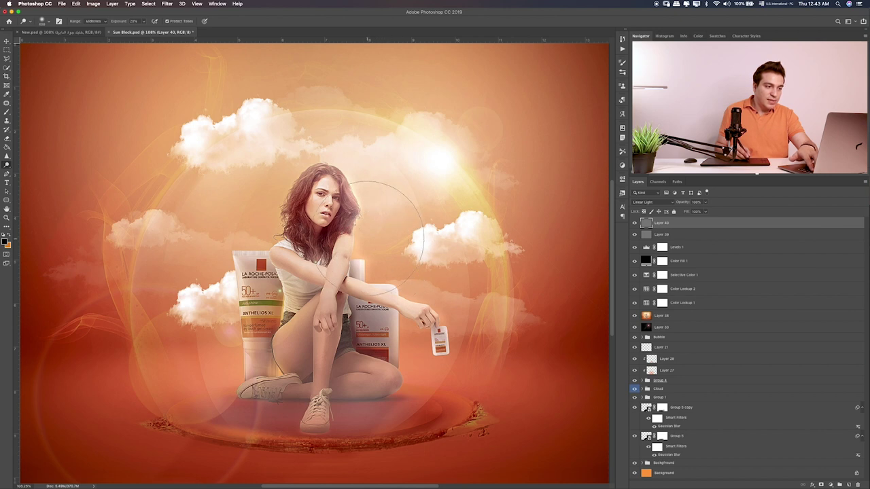
key("bracketleft")
key("bracketleft")
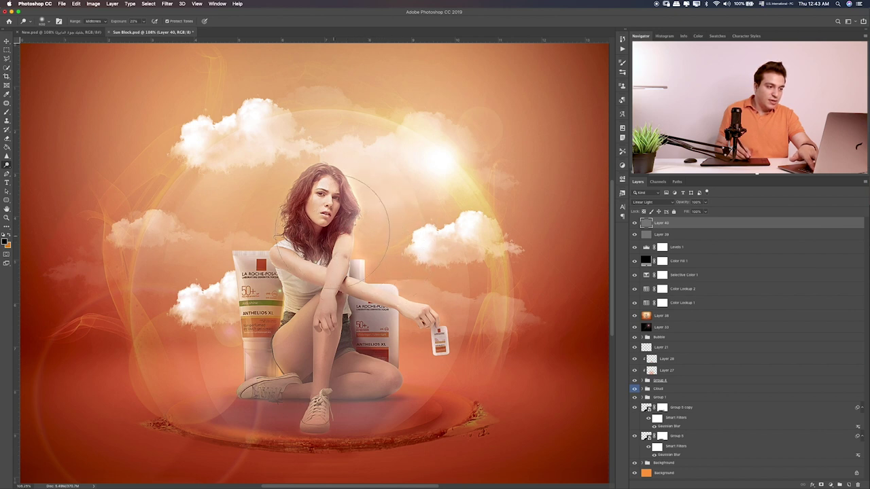
key("bracketleft")
key("bracketleft")
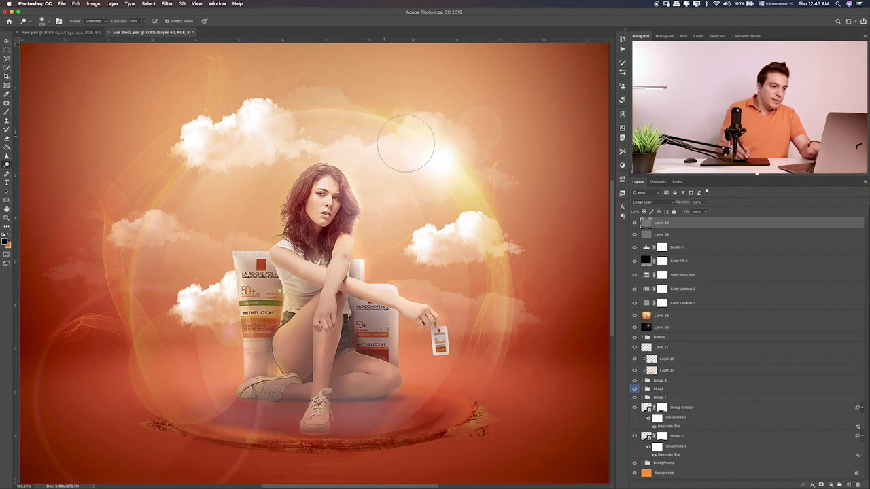
right_click(8, 165)
left_click(31, 174)
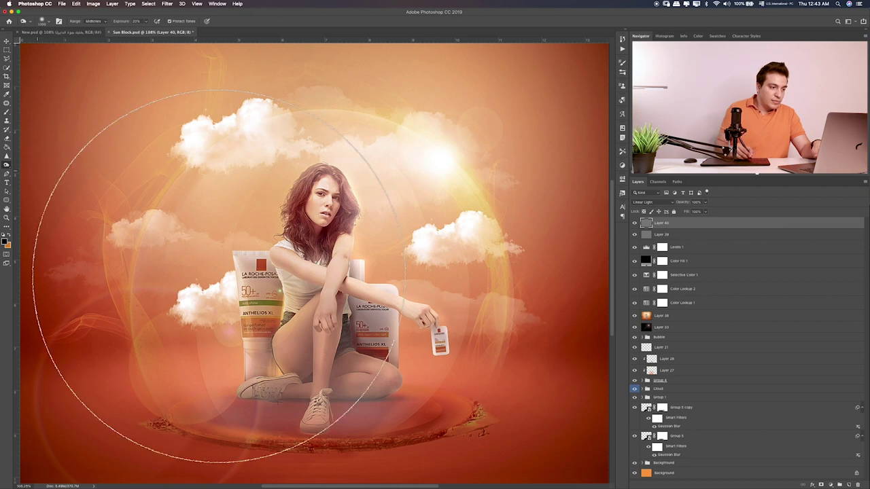
key("bracketleft")
key("bracketleft")
key("bracketleft")
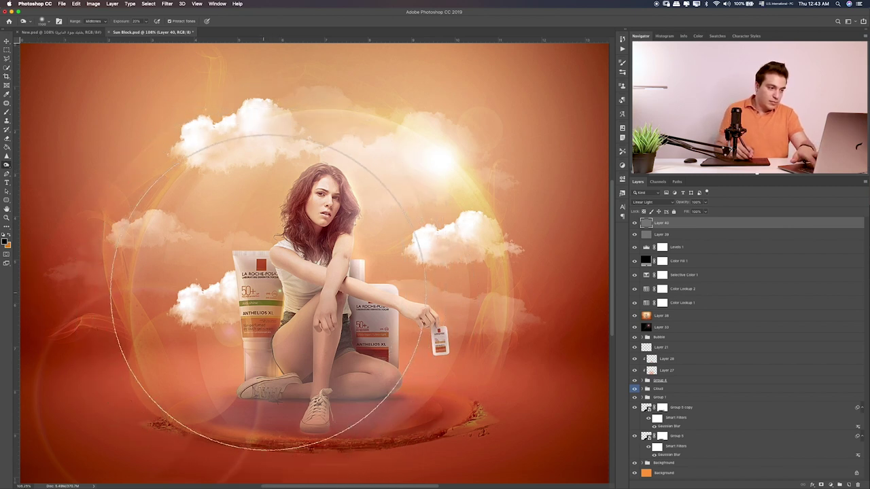
key("bracketleft")
key("bracketleft")
key("bracketleft")
key("bracketleft")
key("bracketleft")
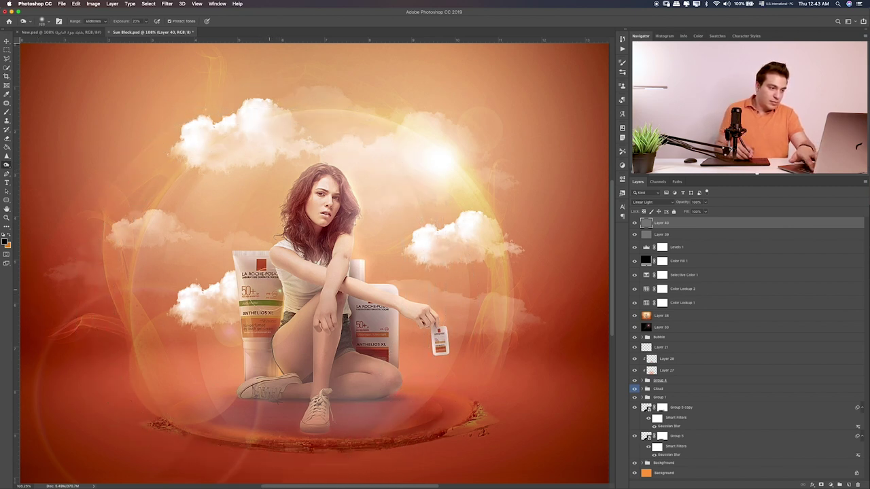
mouse_move(262, 353)
left_mouse_down()
mouse_move(302, 372)
mouse_move(329, 415)
left_mouse_up()
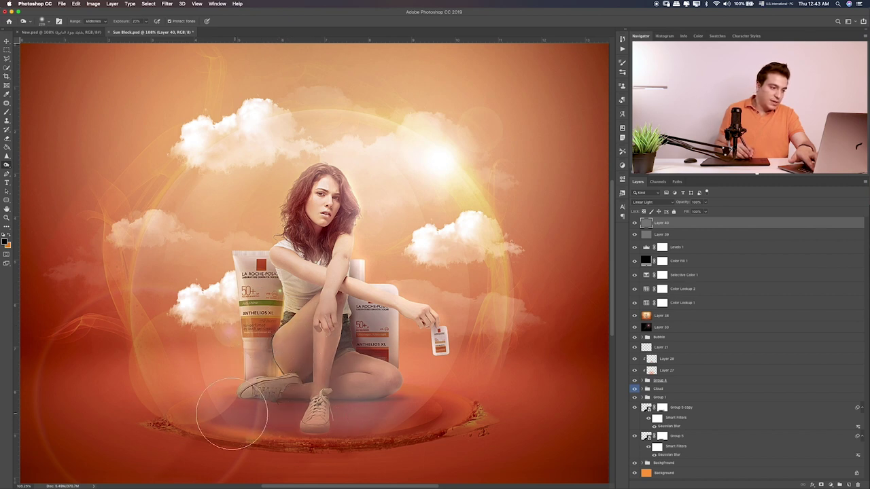
left_click_drag(329, 414, 329, 430)
Lighten the platform under the model with a larger brush, comparing before and after.
key("bracketleft")
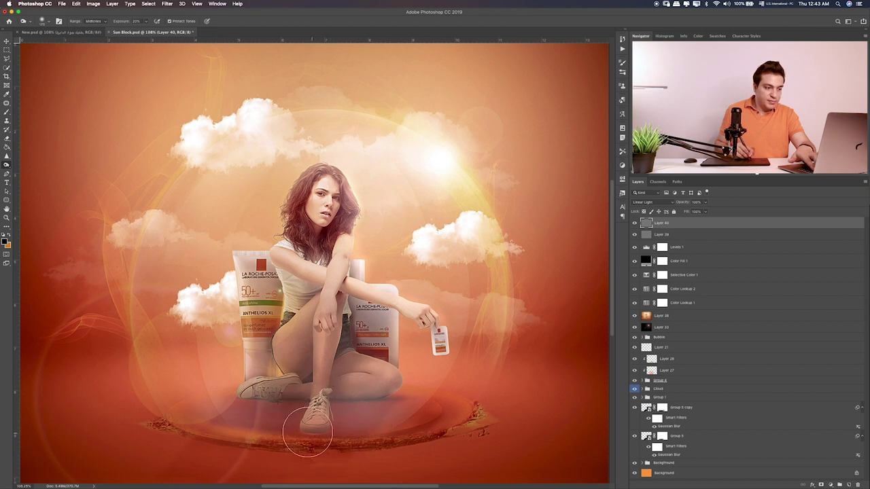
key("bracketleft")
key("bracketleft")
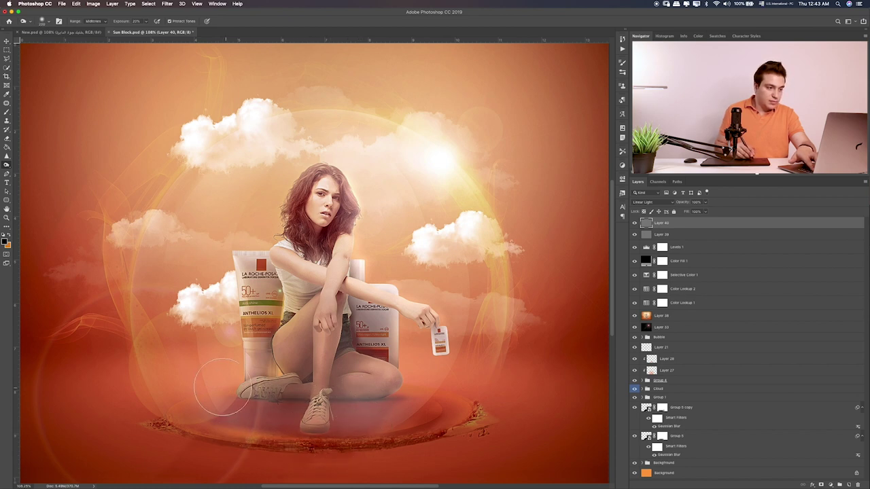
key("bracketright")
key("bracketright")
key("bracketright")
key("bracketright")
key("bracketright")
key("bracketright")
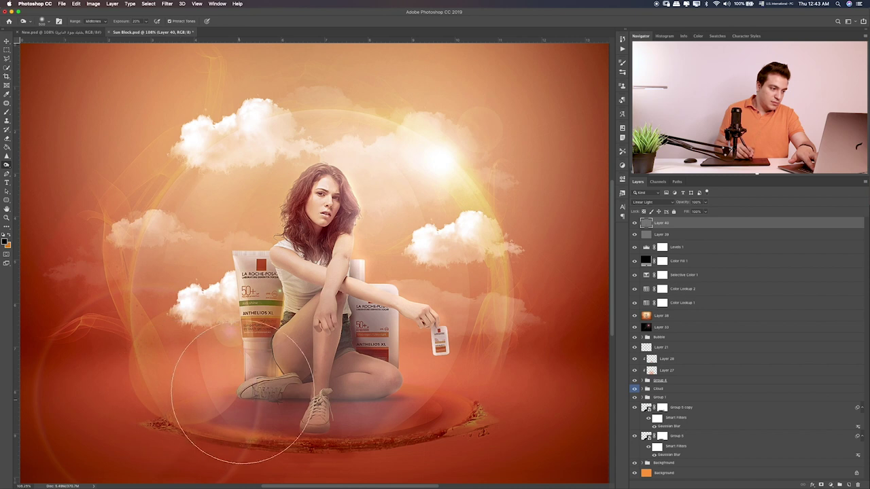
left_click_drag(180, 393, 353, 390)
left_click(634, 223)
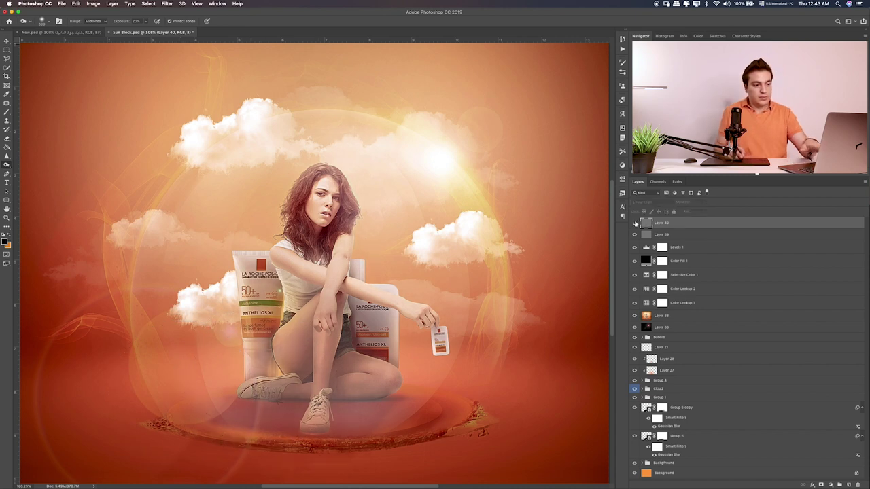
left_click(634, 223)
left_click(634, 223)
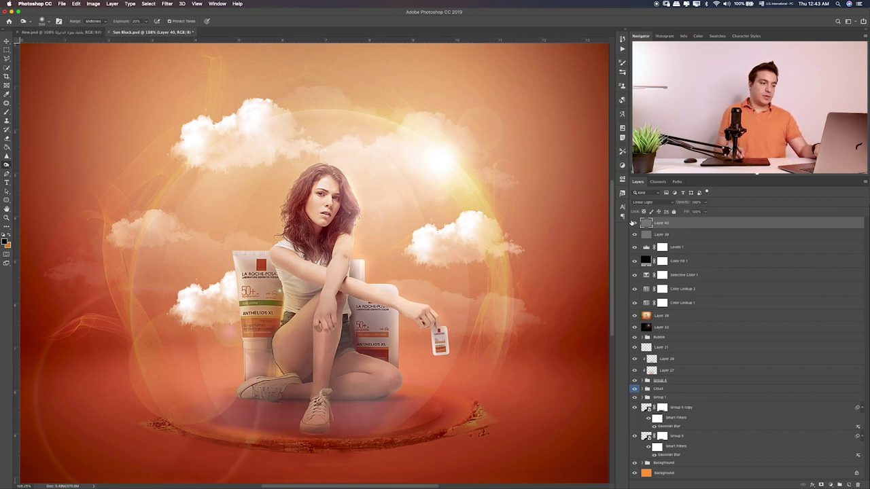
left_click(634, 223)
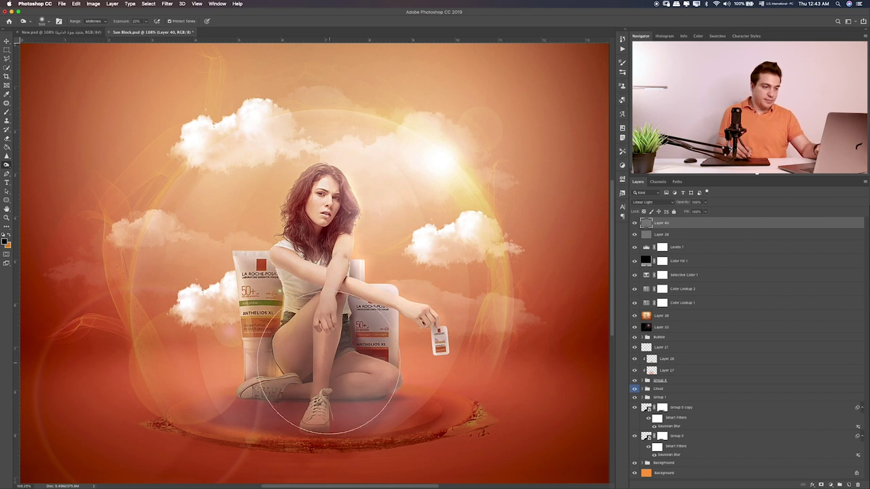
Return to the Dodge tool, brighten the woman's arm and compare Layer 40.
key("e")
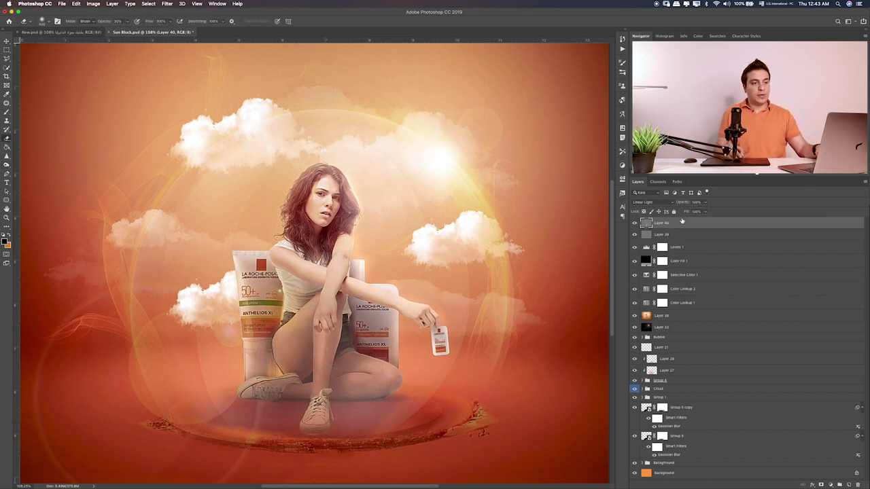
left_click(634, 224)
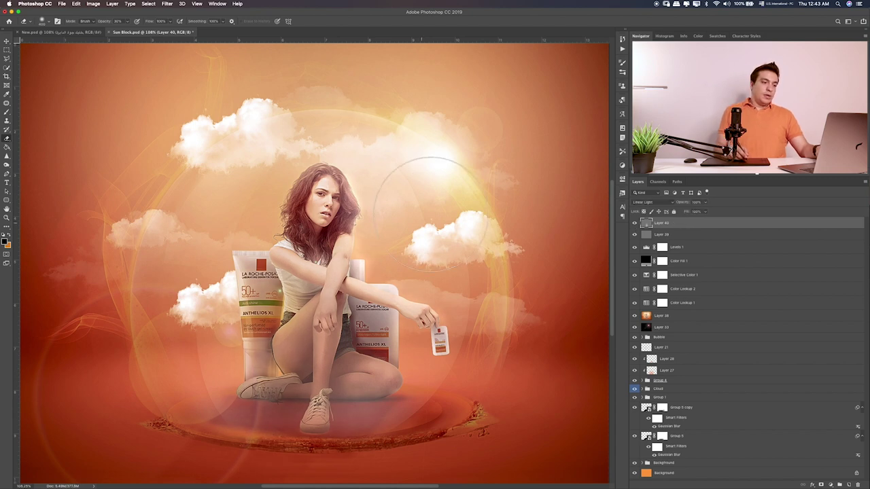
left_click(7, 165)
right_click(6, 165)
left_click(30, 167)
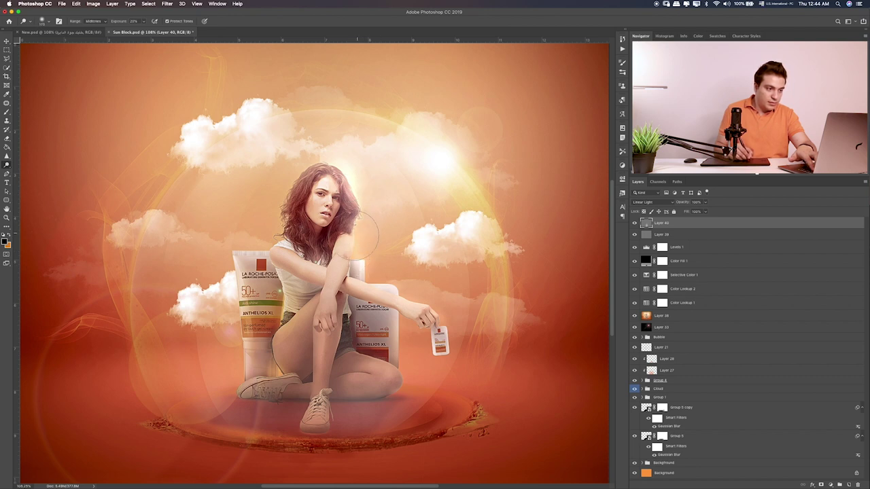
left_click_drag(348, 265, 402, 294)
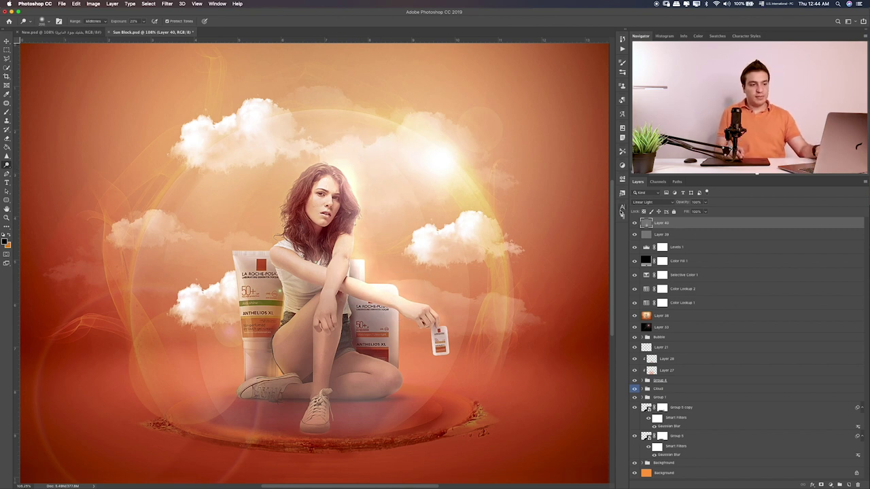
left_click(635, 223)
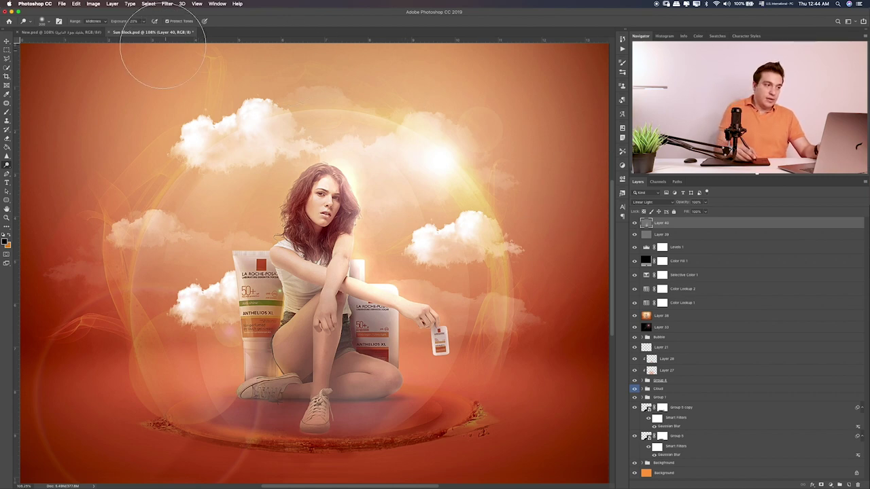
Drag Group 3 with the logo and tagline from New.psd into Sun Block.psd.
left_click(83, 33)
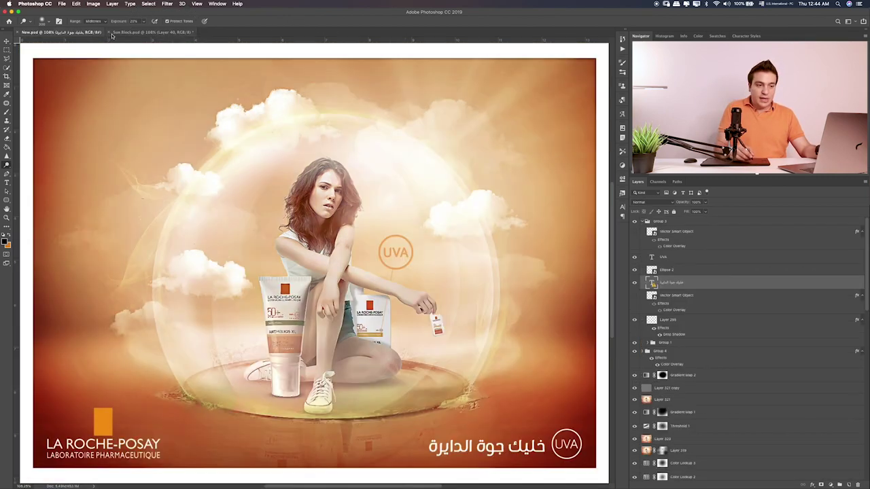
left_click(652, 221)
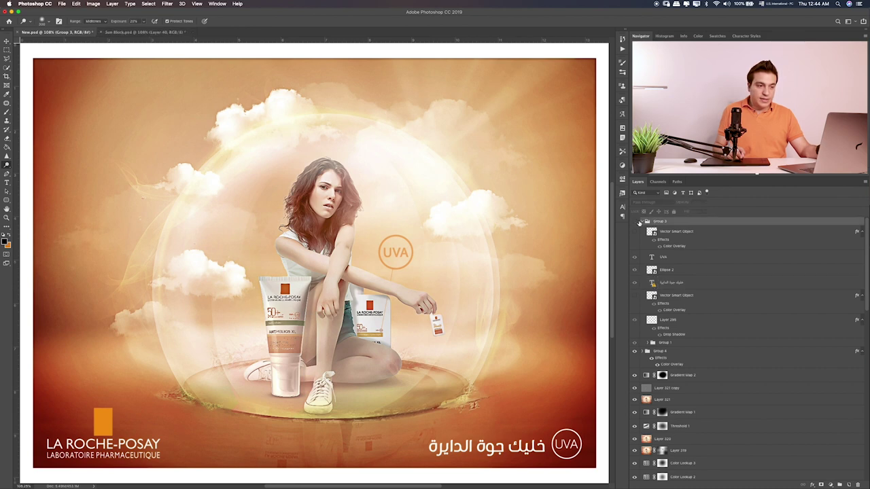
left_click(640, 222)
left_click(635, 221)
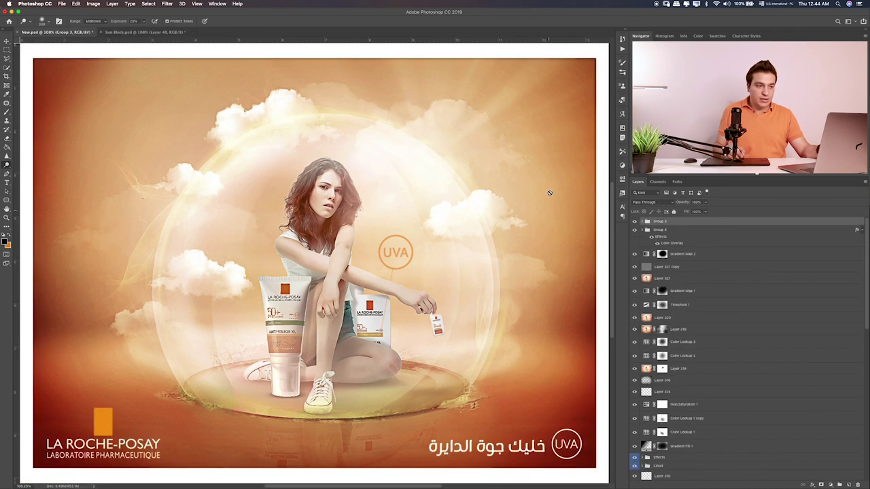
key("v")
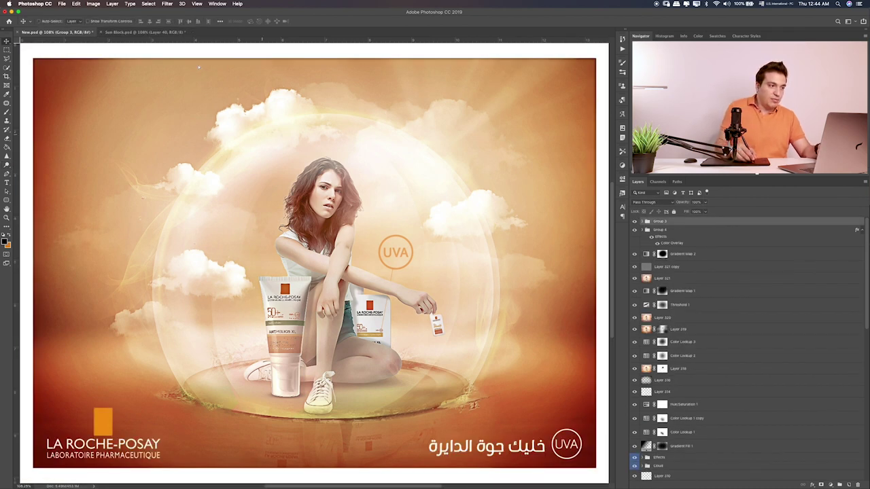
left_click_drag(199, 67, 157, 33)
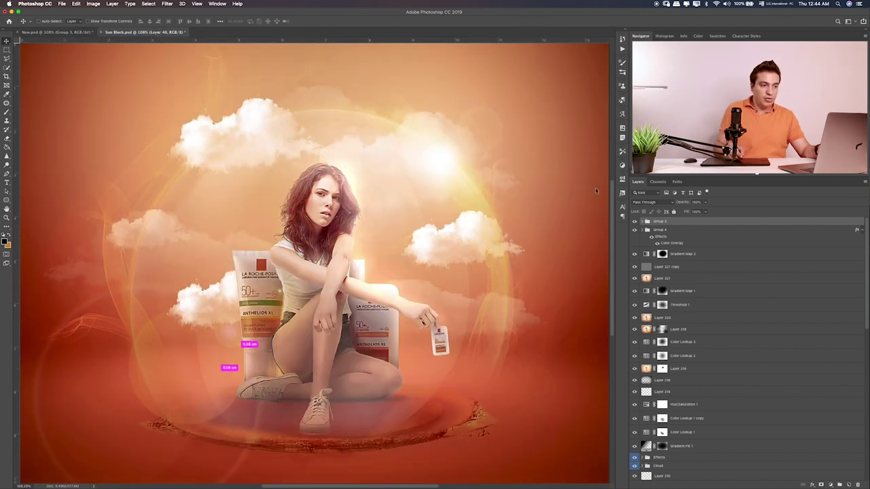
left_click_drag(503, 197, 438, 195)
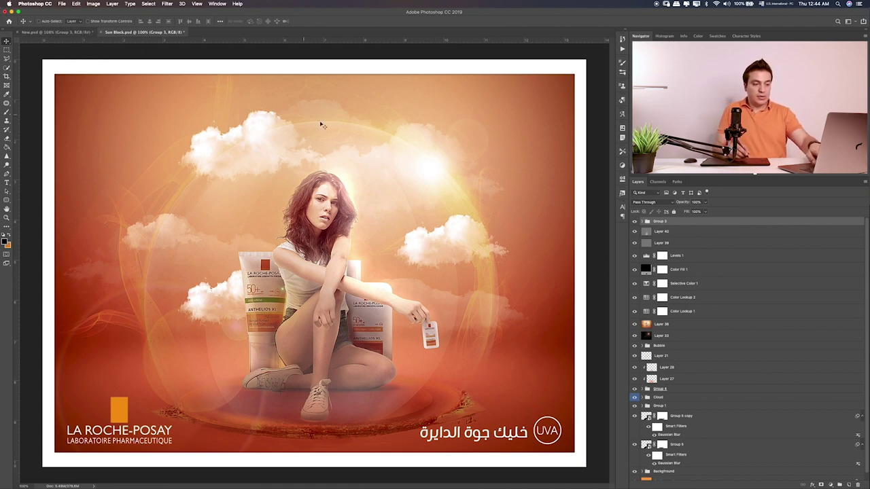
key("super+0")
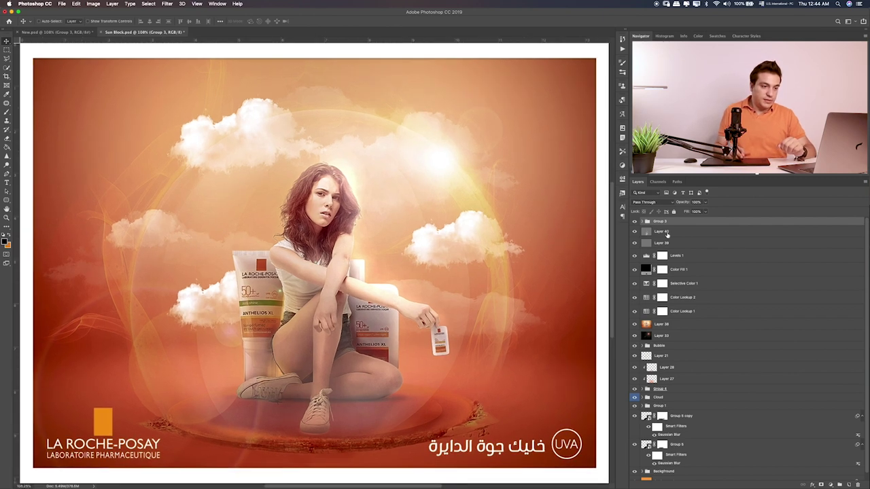
Show Layer 295 in Group 3 and adjust its drop shadow to about 26% opacity.
left_click(634, 223)
left_click(634, 222)
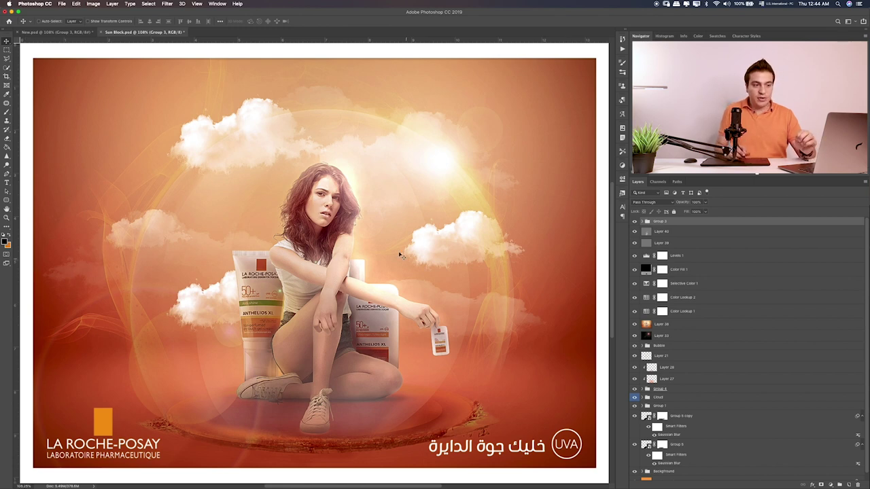
left_click(641, 222)
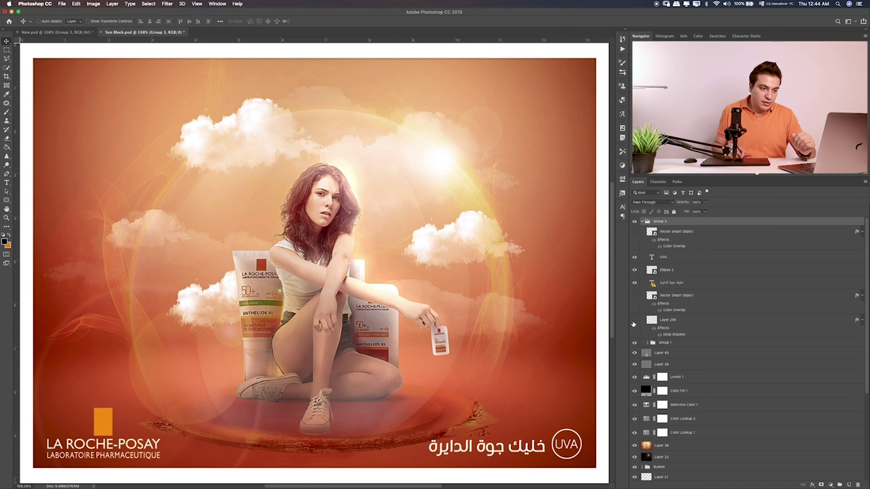
left_click(634, 320)
left_click(668, 335)
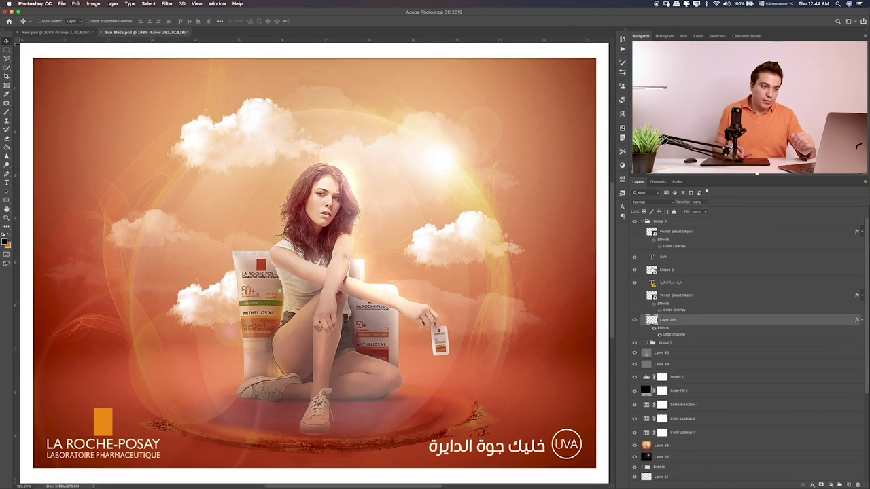
double_click(674, 334)
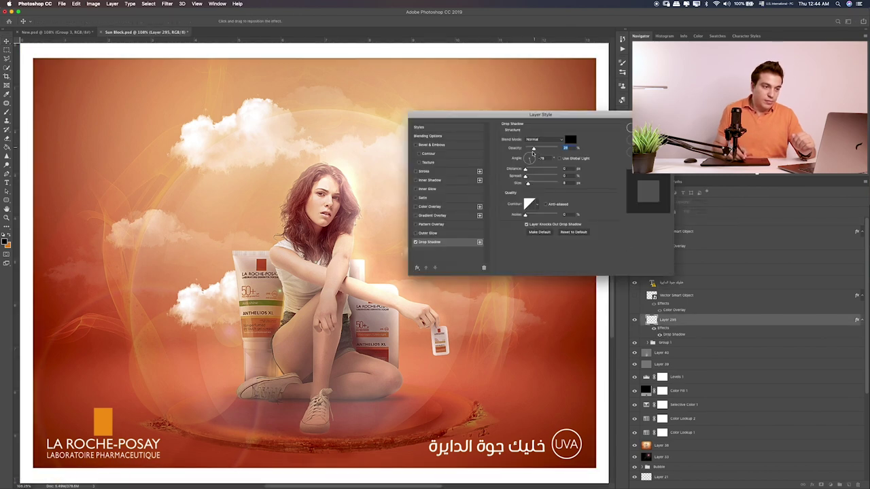
left_click_drag(527, 184, 526, 183)
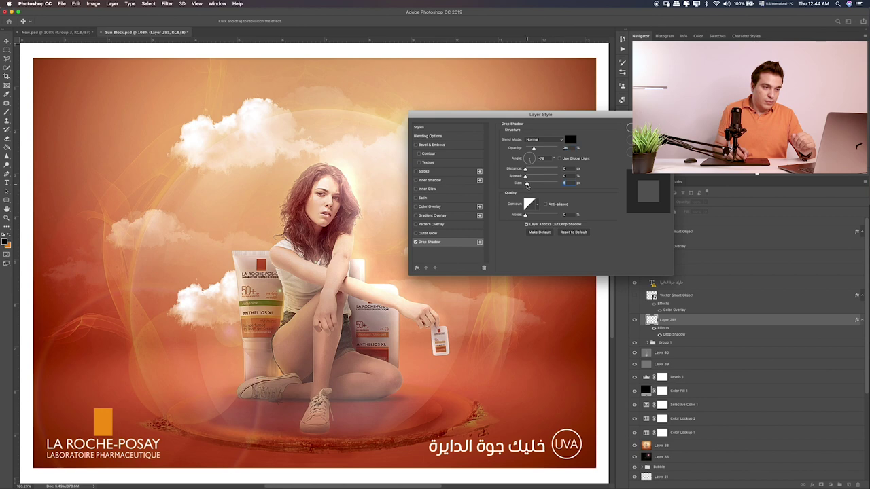
key("Return")
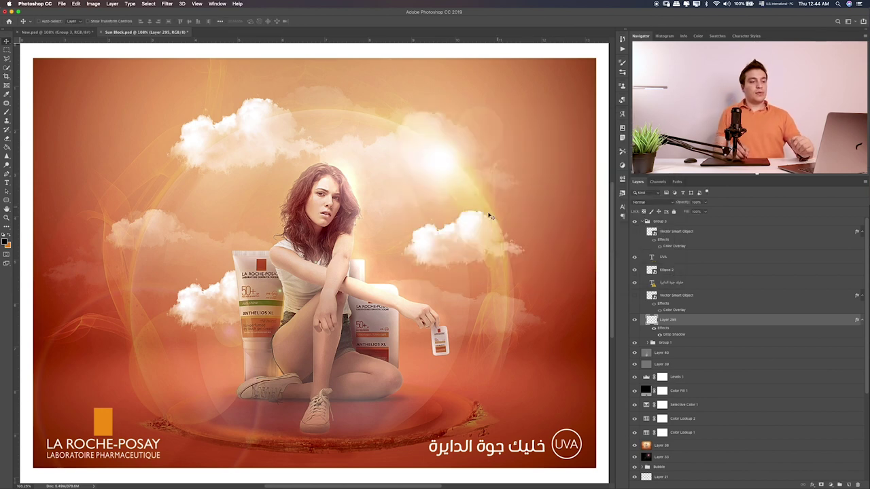